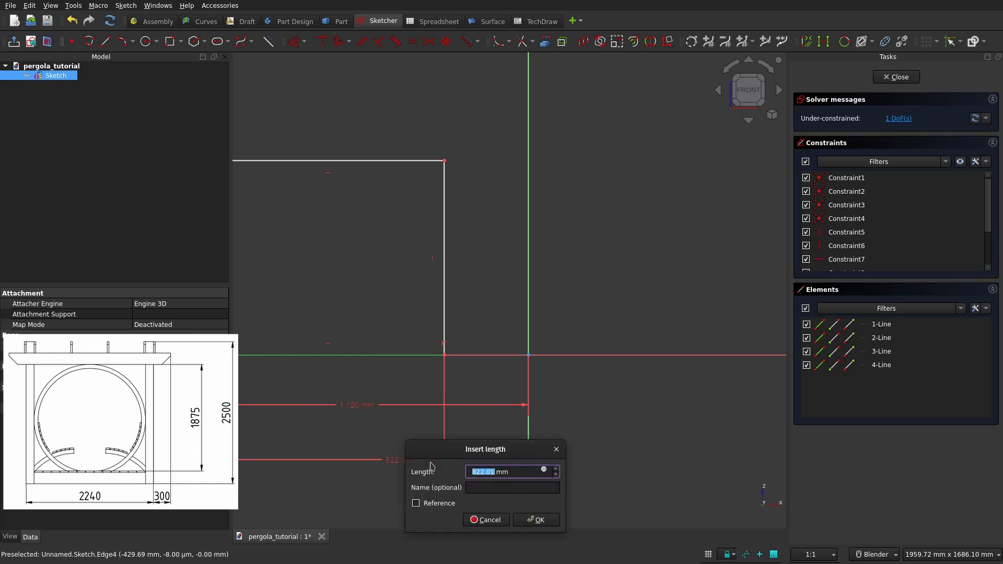
Step: Dimension the post rectangle to 140 mm wide and 2500 mm high
{"action": "type", "text": "140"}
{"action": "key", "text": "Return"}
{"action": "scroll", "coordinate": [548, 347], "scroll_direction": "down", "scroll_amount": 4}
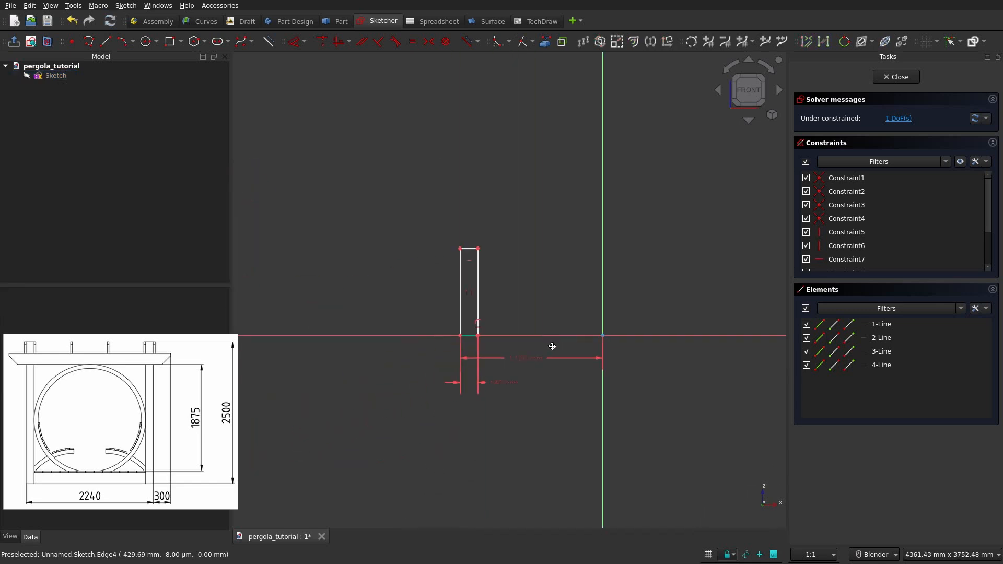
{"action": "scroll", "coordinate": [462, 290], "scroll_direction": "up", "scroll_amount": 3}
{"action": "left_click", "coordinate": [464, 290]}
{"action": "key", "text": "i"}
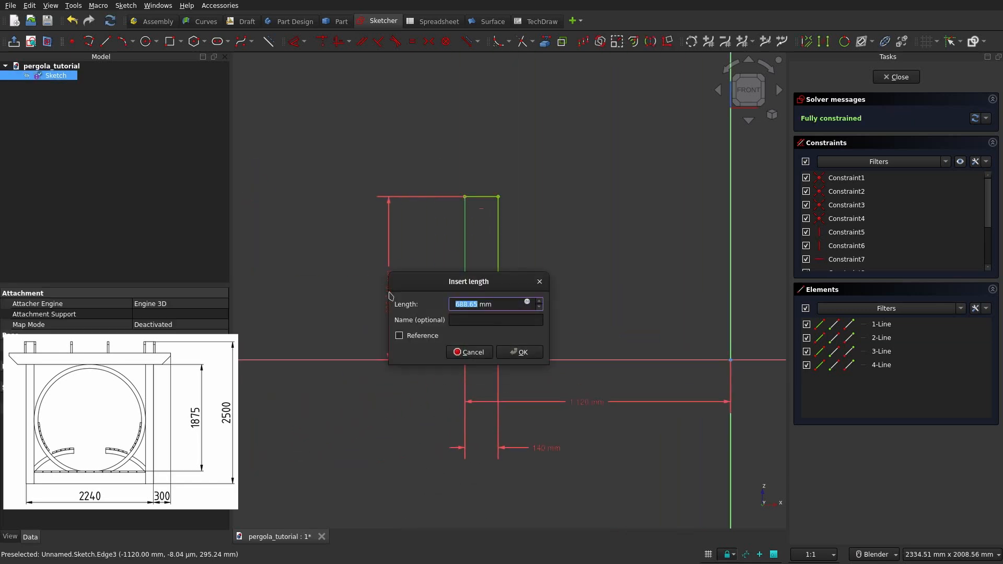
{"action": "type", "text": "2 500"}
{"action": "key", "text": "Return"}
{"action": "scroll", "coordinate": [512, 226], "scroll_direction": "down", "scroll_amount": 3}
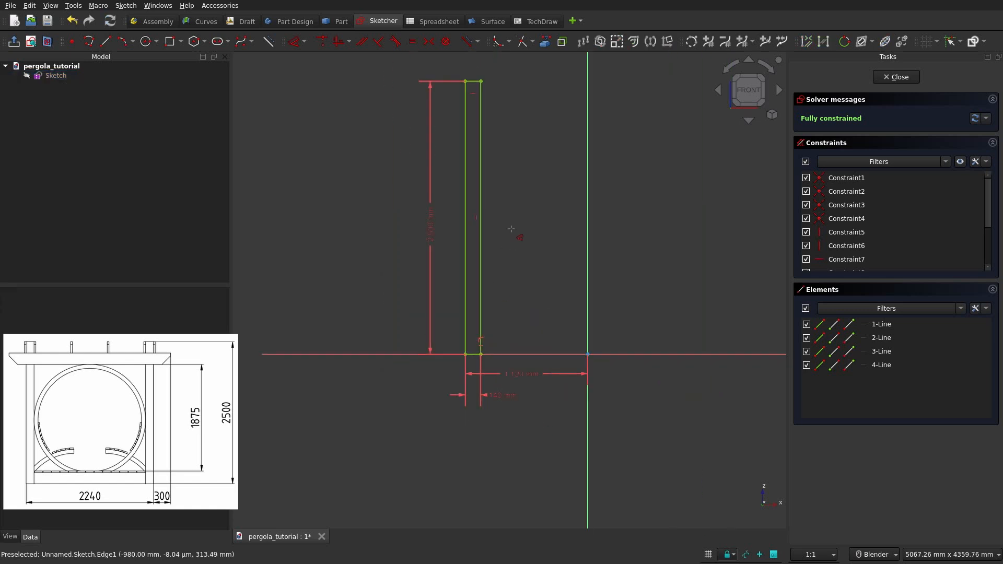
Step: Draw a line across the post about 276 mm above the horizontal axis, then a horizontal line from its inner end towards the vertical axis
{"action": "left_click", "coordinate": [105, 43]}
{"action": "scroll", "coordinate": [537, 293], "scroll_direction": "up", "scroll_amount": 3}
{"action": "left_click", "coordinate": [424, 336]}
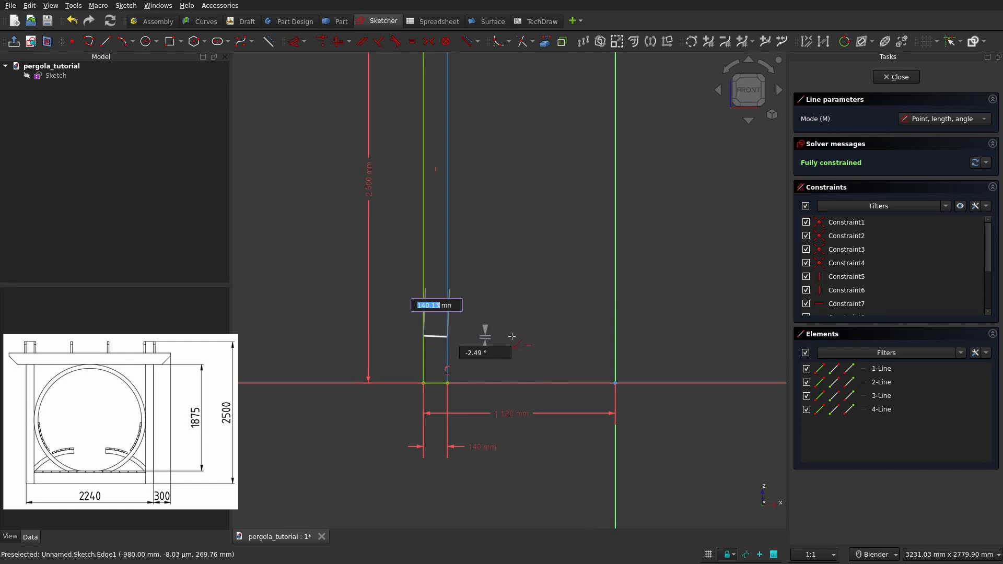
{"action": "left_click", "coordinate": [448, 336]}
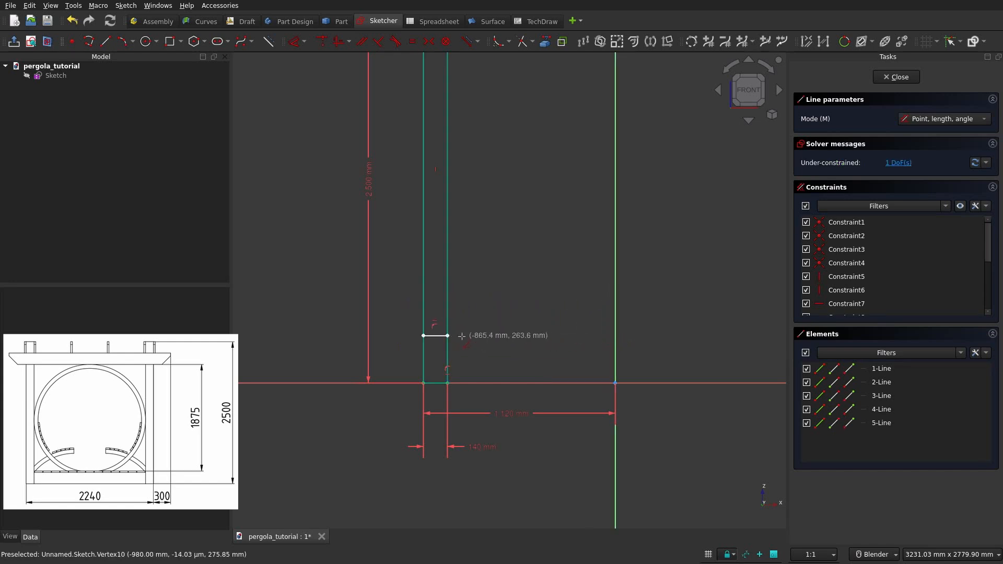
{"action": "left_click", "coordinate": [614, 332]}
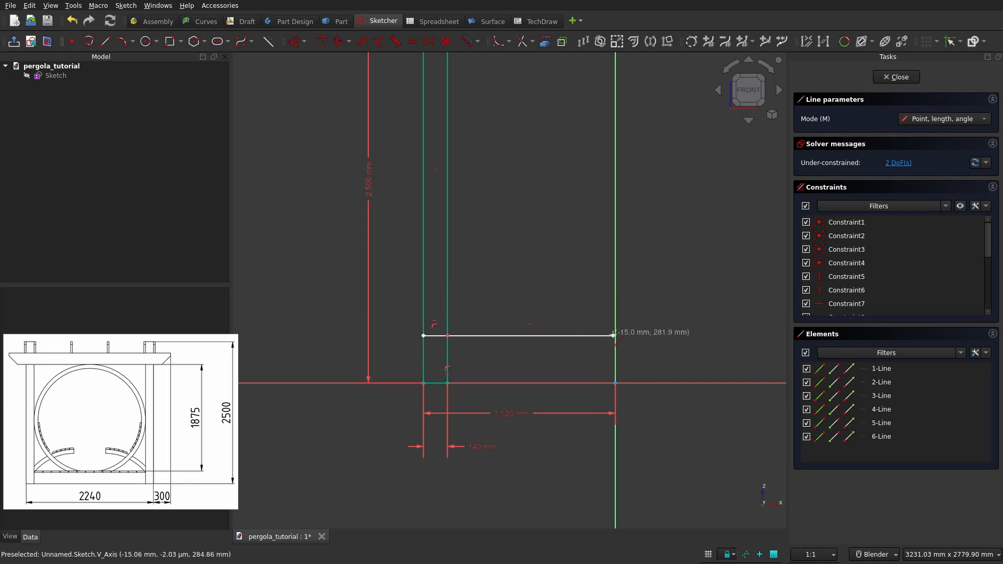
{"action": "right_click", "coordinate": [625, 332]}
Step: Constrain the free end of the long horizontal line to lie on the vertical axis
{"action": "scroll", "coordinate": [622, 334], "scroll_direction": "up", "scroll_amount": 2}
{"action": "left_click", "coordinate": [603, 338]}
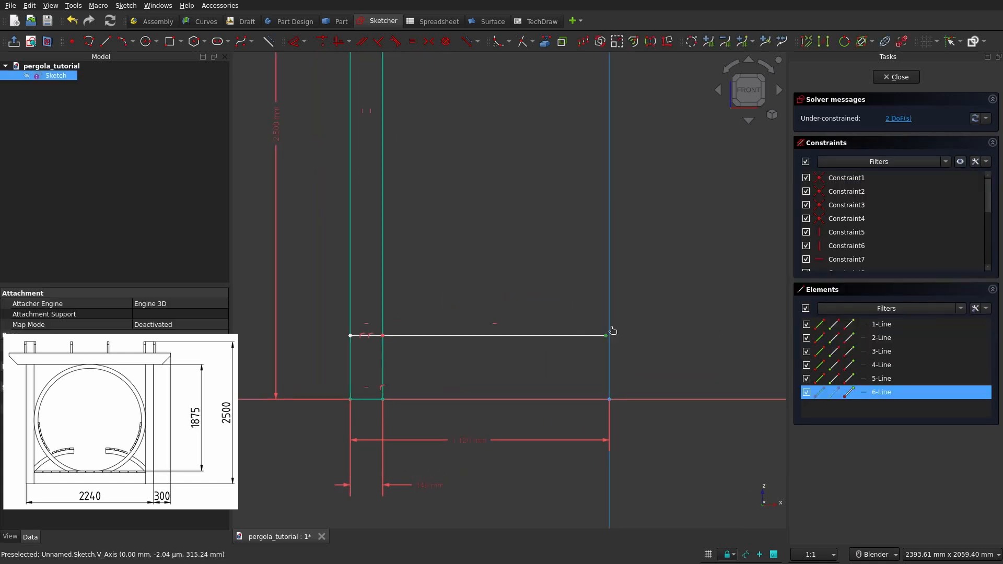
{"action": "left_click", "coordinate": [610, 324]}
{"action": "key", "text": "c"}
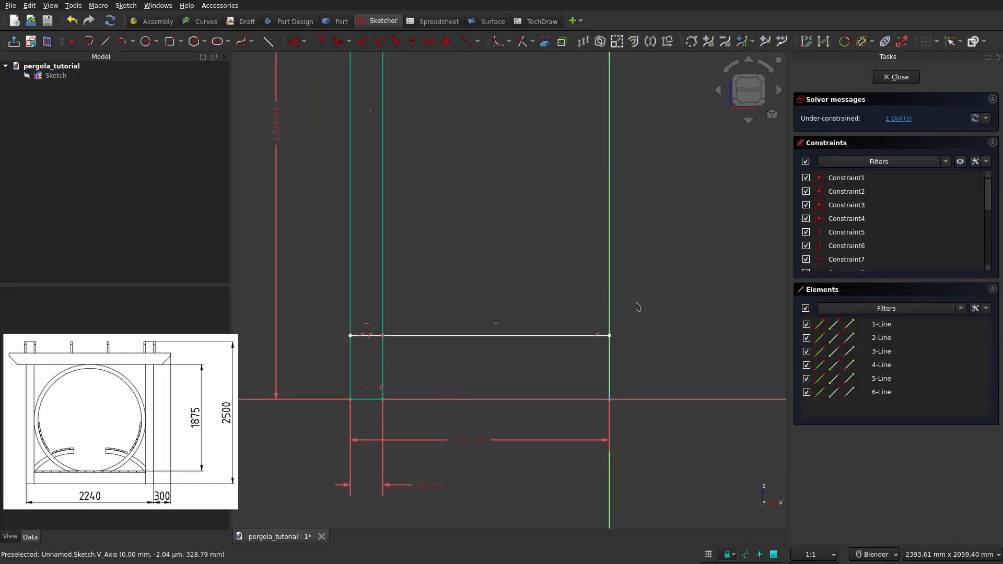
Step: Dimension the long horizontal line at 225 mm above the horizontal axis
{"action": "key", "text": "d"}
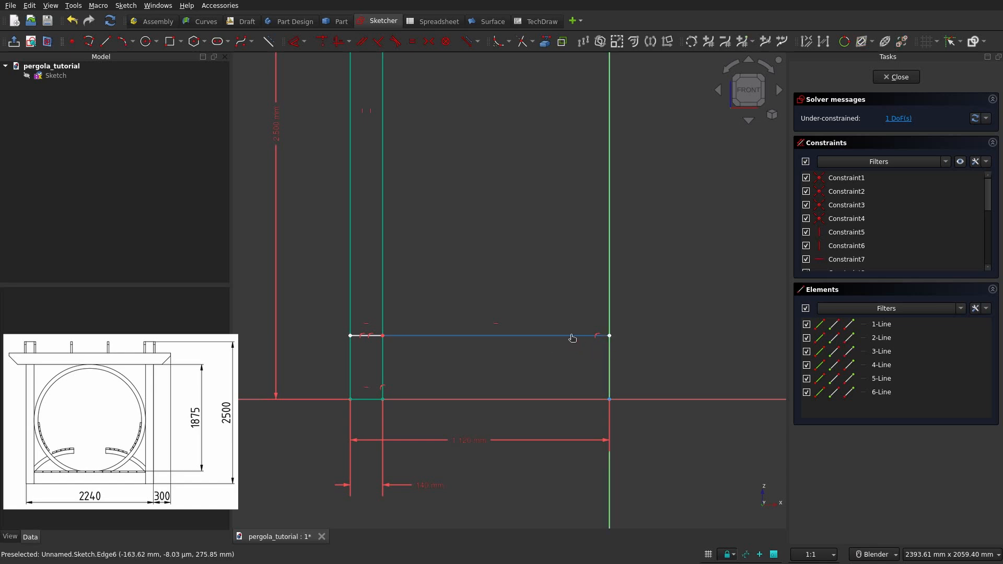
{"action": "left_click", "coordinate": [572, 337]}
{"action": "left_click", "coordinate": [653, 399]}
{"action": "left_click", "coordinate": [712, 333]}
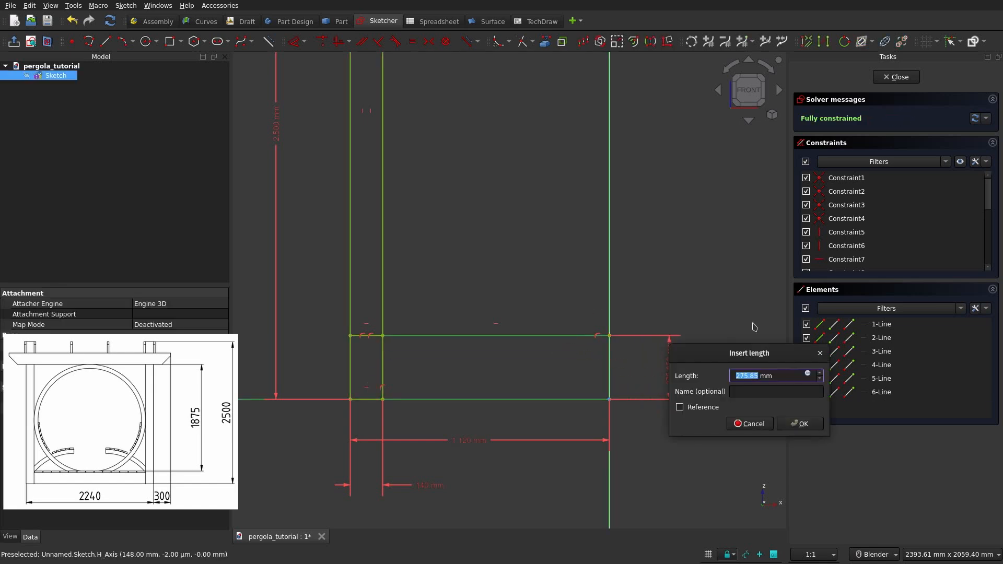
{"action": "type", "text": "225"}
{"action": "key", "text": "Return"}
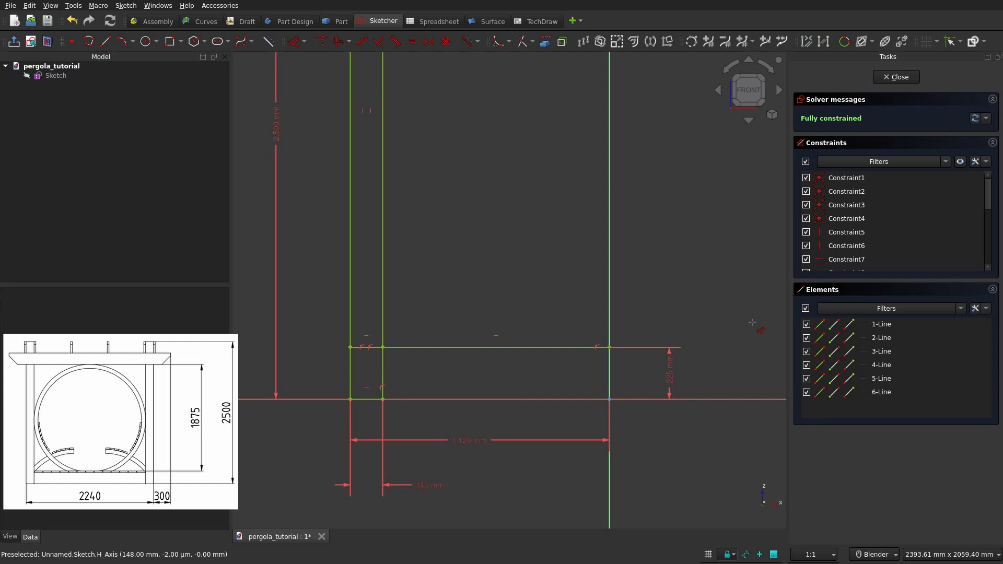
Step: Draw two short lines across the upper part of the post, about 230 mm and 480 mm below its top edge
{"action": "scroll", "coordinate": [626, 265], "scroll_direction": "down", "scroll_amount": 3}
{"action": "middle_click_drag", "start_coordinate": [568, 160], "coordinate": [585, 339], "text": "shift"}
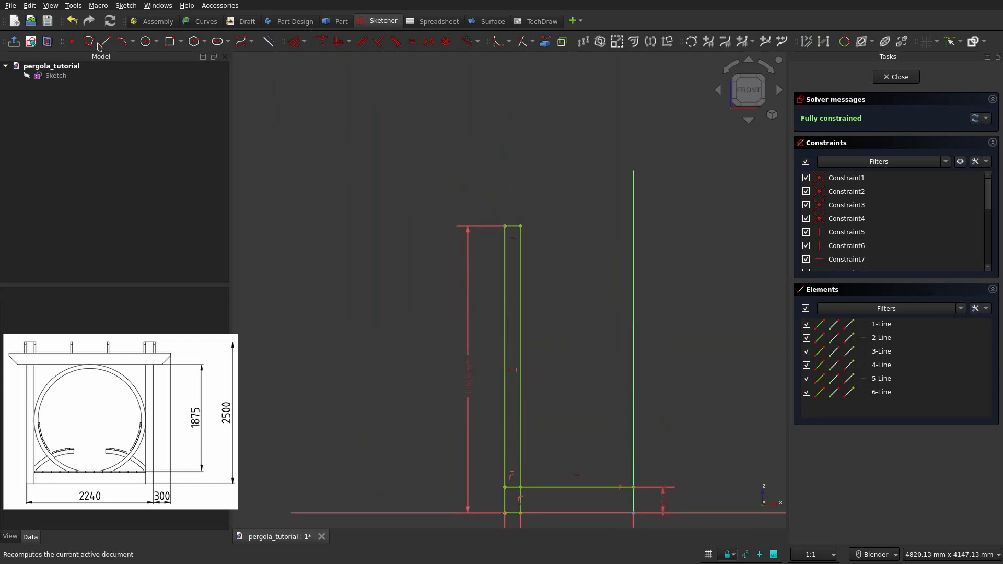
{"action": "left_click", "coordinate": [104, 45]}
{"action": "scroll", "coordinate": [563, 233], "scroll_direction": "up", "scroll_amount": 2}
{"action": "left_click", "coordinate": [470, 262]}
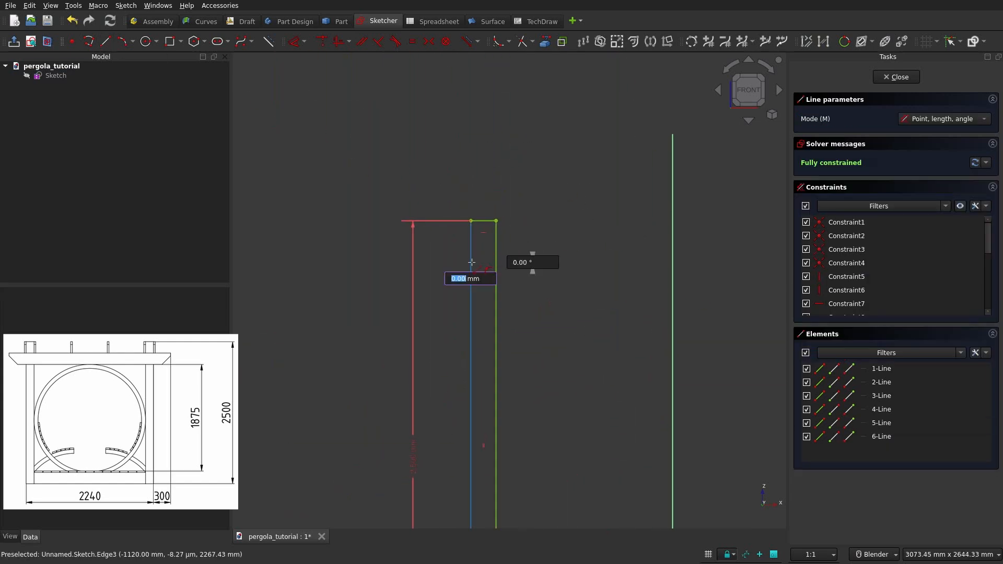
{"action": "left_click", "coordinate": [496, 262]}
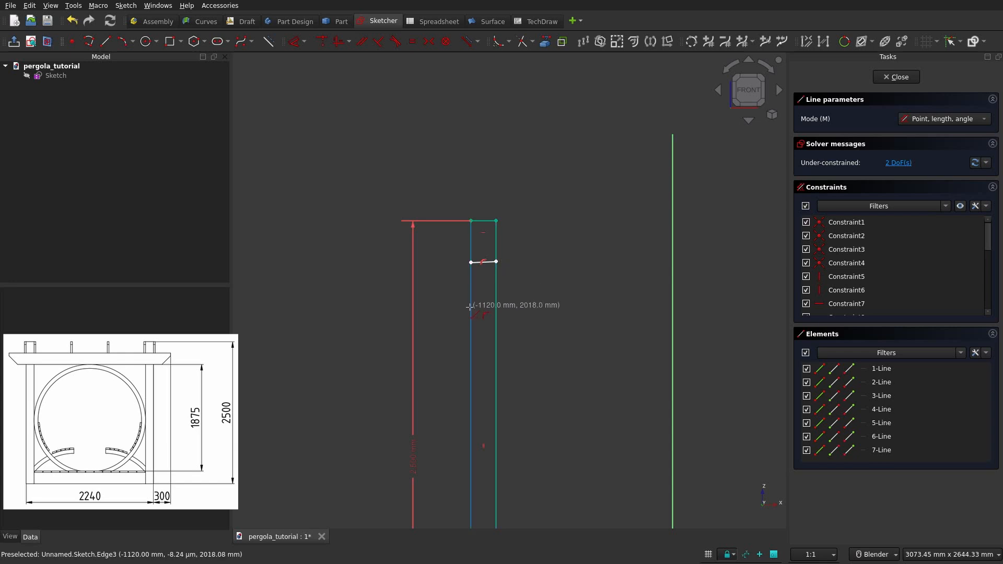
{"action": "left_click", "coordinate": [470, 307]}
{"action": "left_click", "coordinate": [496, 306]}
{"action": "right_click", "coordinate": [484, 305]}
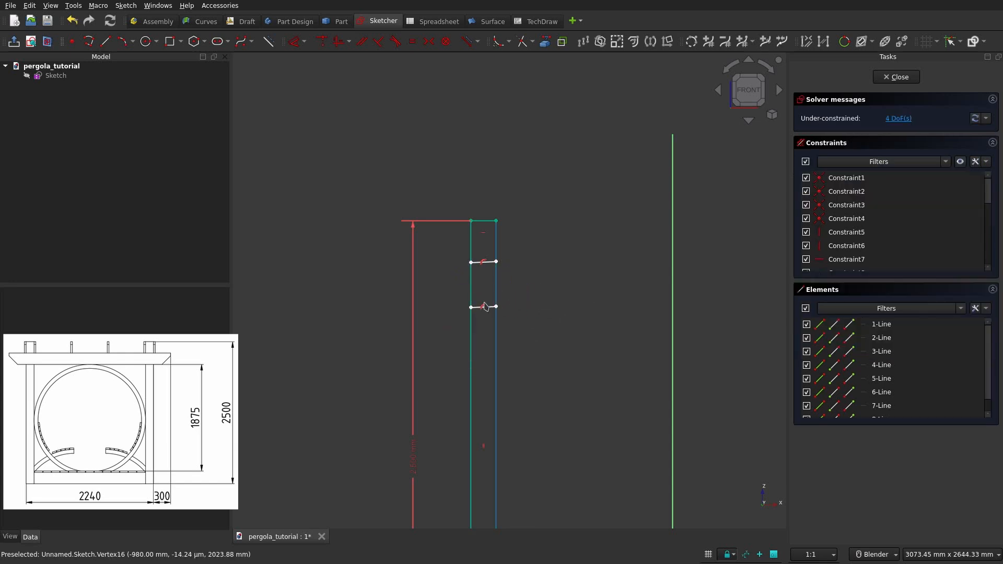
Step: Constrain both short cross lines near the post's top to be horizontal
{"action": "scroll", "coordinate": [490, 267], "scroll_direction": "up", "scroll_amount": 2}
{"action": "left_click", "coordinate": [481, 255]}
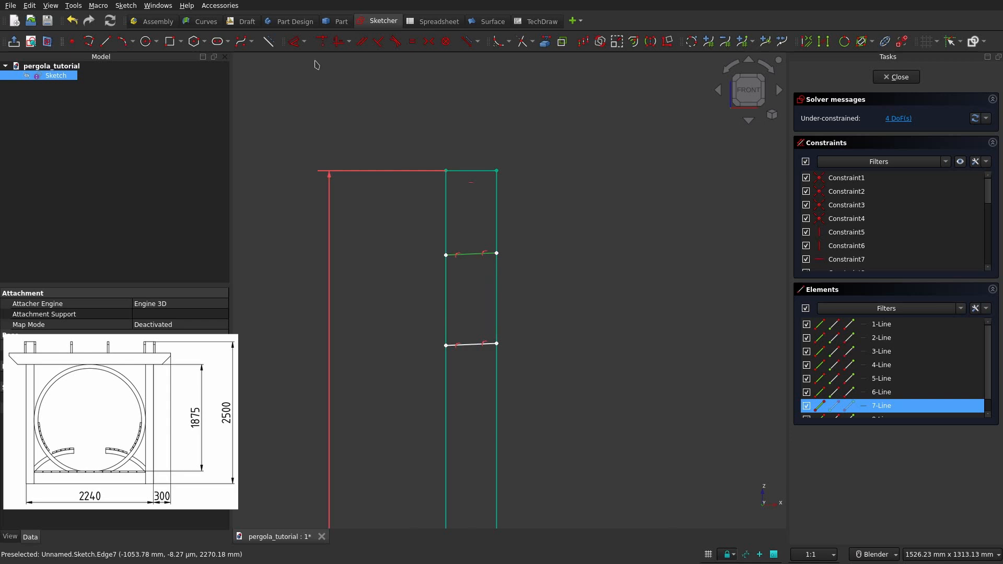
{"action": "left_click", "coordinate": [338, 41]}
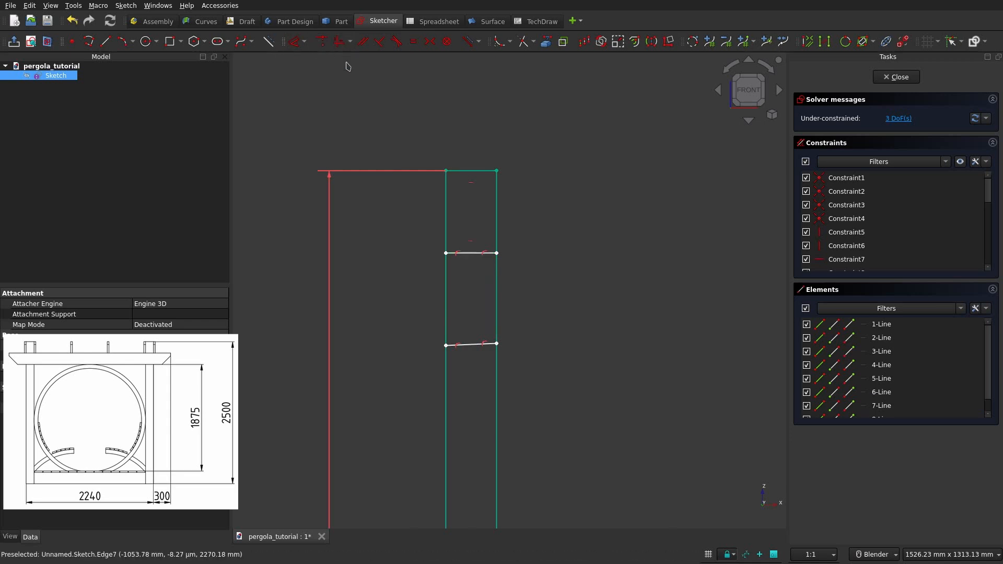
{"action": "left_click", "coordinate": [473, 345]}
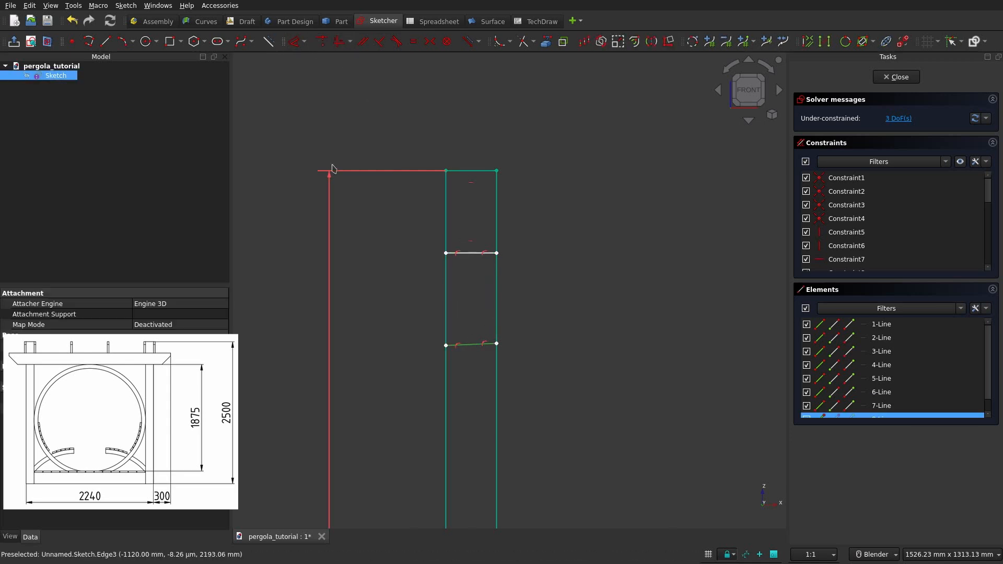
{"action": "left_click", "coordinate": [338, 41]}
Step: Dimension the upper cross line at 200 mm below the post's top edge
{"action": "scroll", "coordinate": [453, 175], "scroll_direction": "up", "scroll_amount": 1}
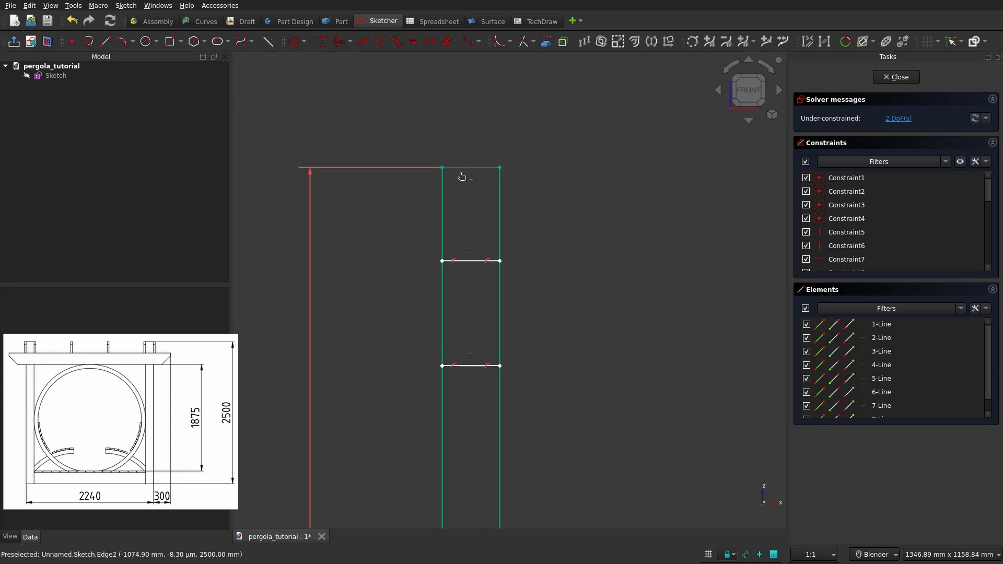
{"action": "left_click", "coordinate": [460, 168]}
{"action": "key", "text": "d"}
{"action": "left_click", "coordinate": [442, 260]}
{"action": "left_click", "coordinate": [403, 244]}
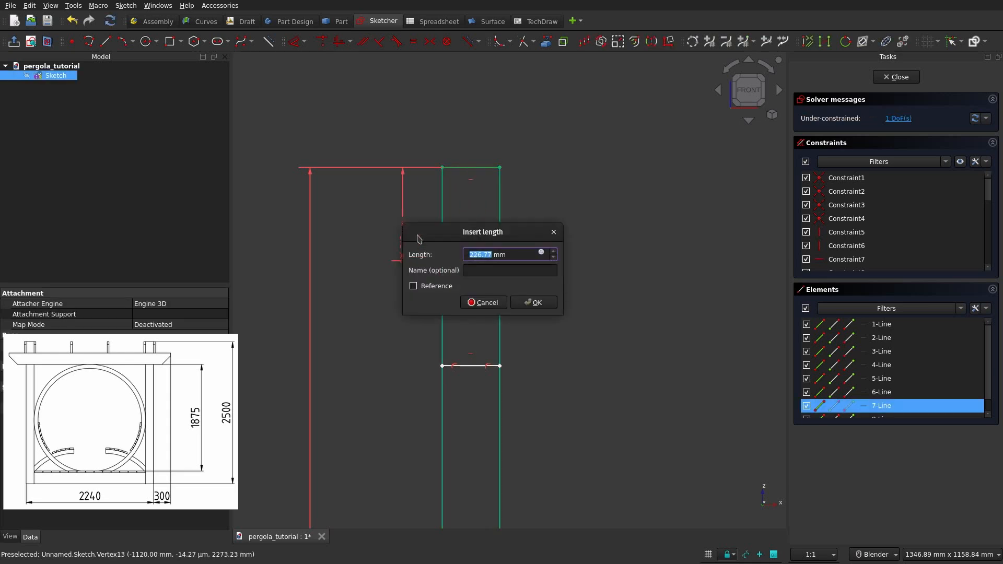
{"action": "key", "text": "Return"}
Step: Dimension the spacing between the two cross lines near the post's top as 200 mm
{"action": "left_click", "coordinate": [466, 249]}
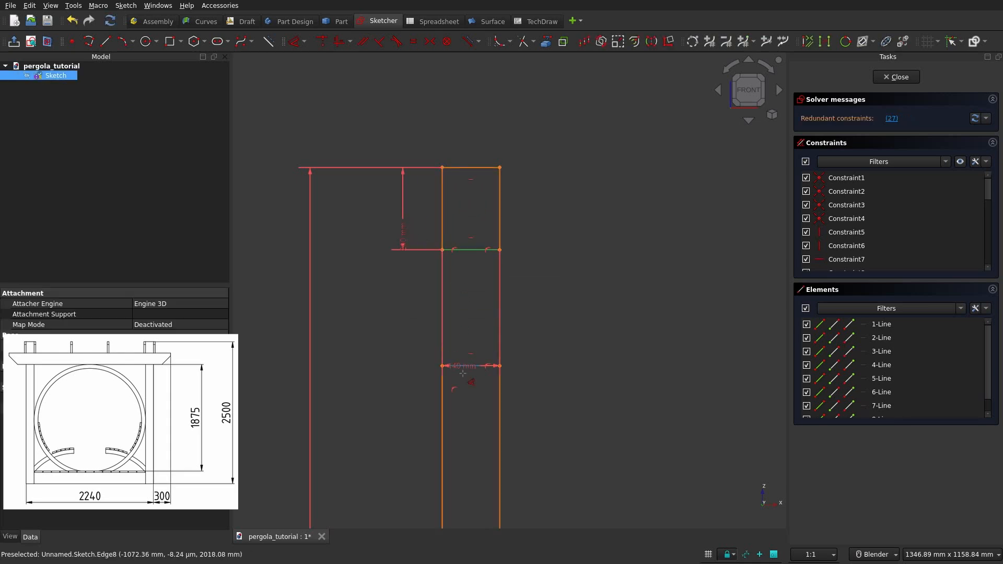
{"action": "left_click", "coordinate": [464, 366]}
{"action": "left_click", "coordinate": [416, 342]}
{"action": "type", "text": "2"}
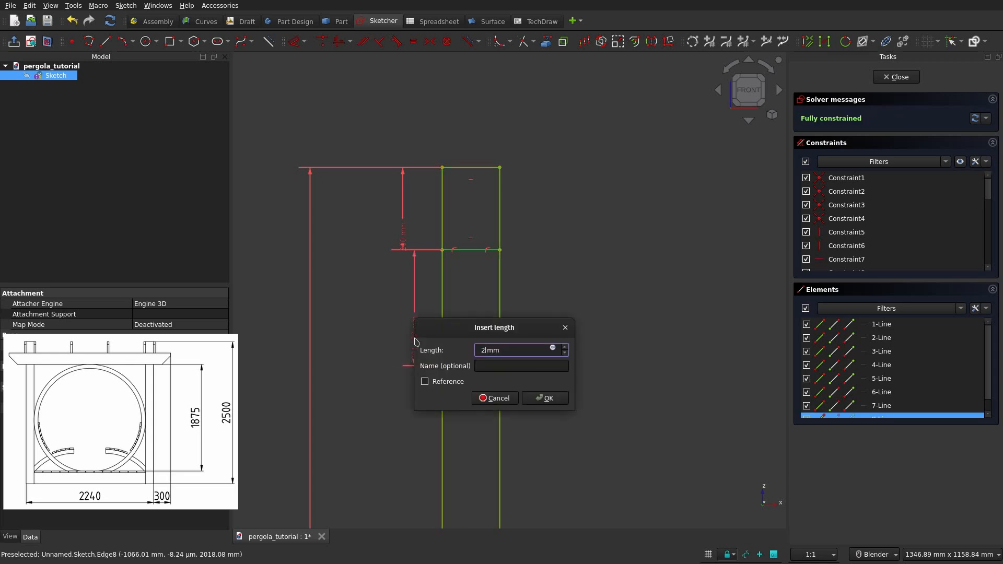
{"action": "type", "text": "00"}
{"action": "key", "text": "Return"}
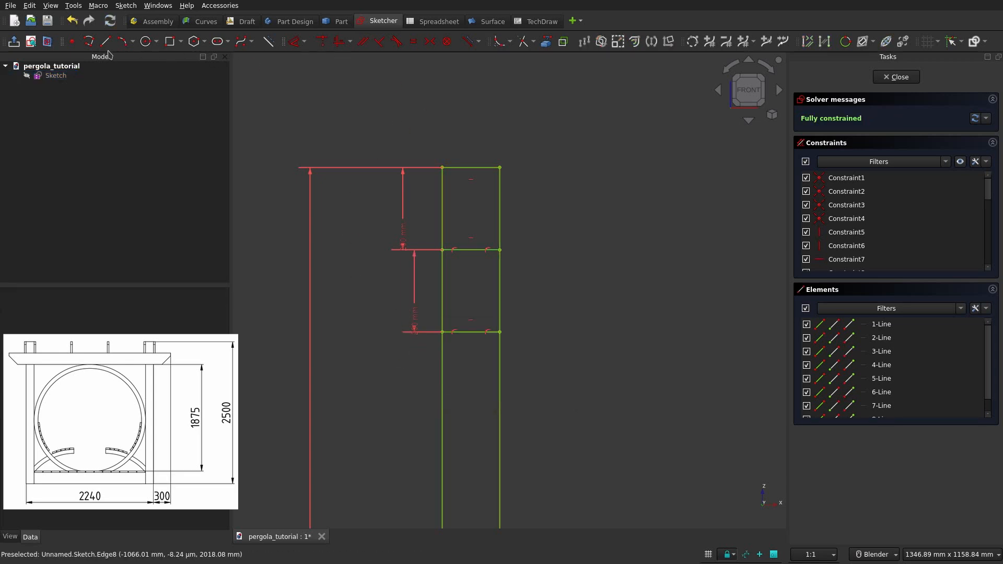
Step: Draw a line up the vertical axis from the end of the lower horizontal line and constrain its upper end level with the post's top corner
{"action": "left_click", "coordinate": [105, 42]}
{"action": "scroll", "coordinate": [470, 219], "scroll_direction": "down", "scroll_amount": 5}
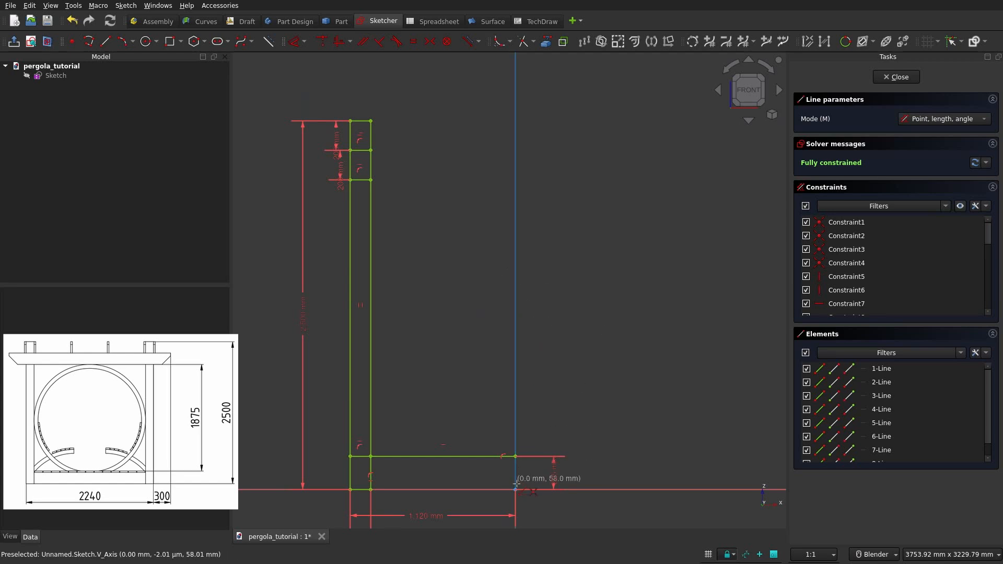
{"action": "left_click", "coordinate": [515, 456]}
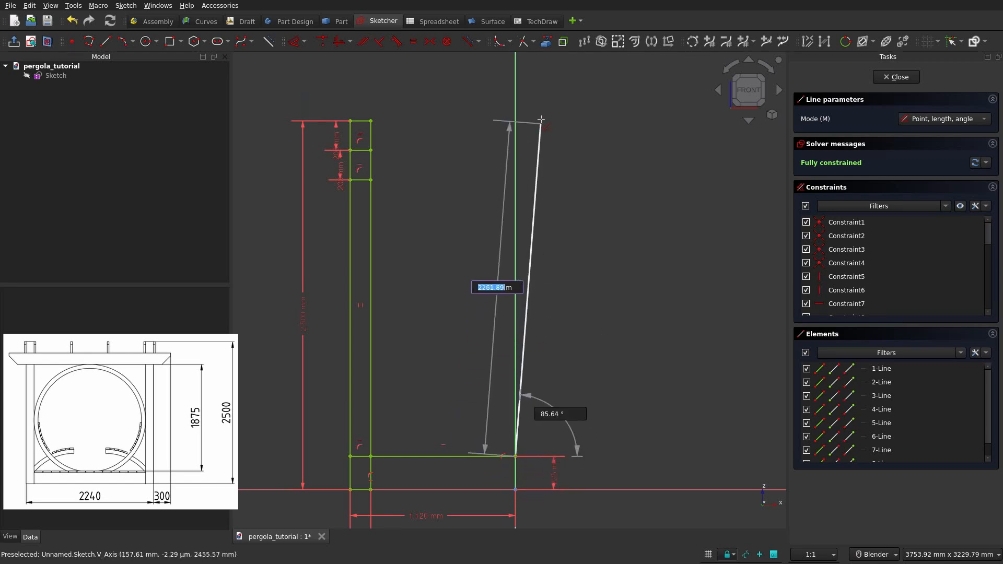
{"action": "left_click", "coordinate": [515, 114]}
{"action": "right_click", "coordinate": [515, 123]}
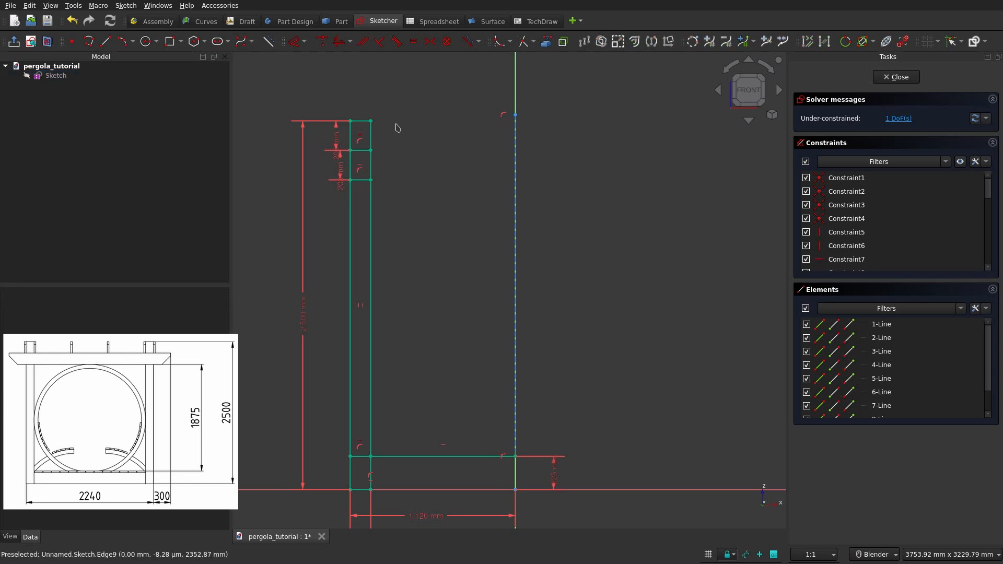
{"action": "left_click", "coordinate": [339, 43]}
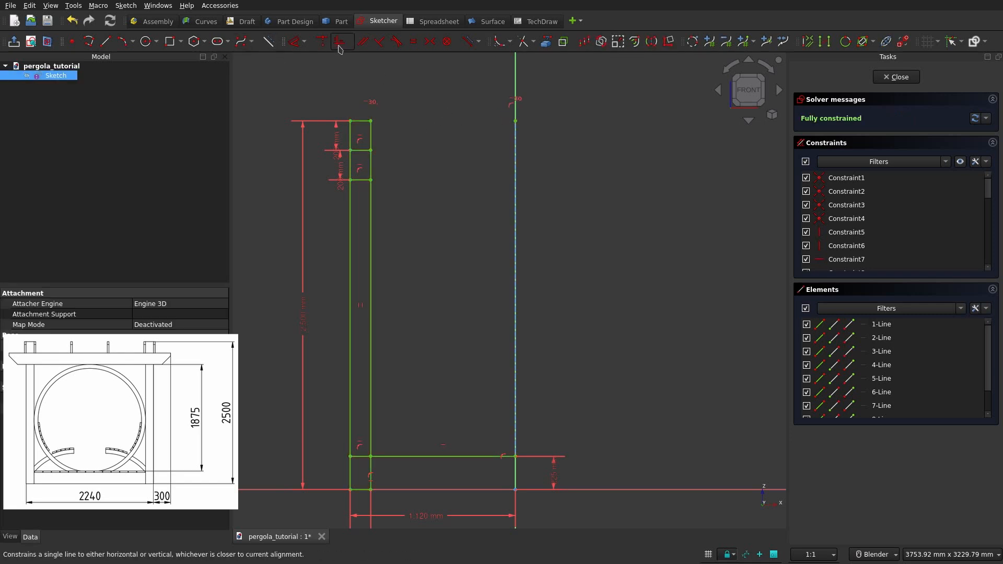
Step: Draw a horizontal line from the inner end of the post's second cross line from the top to the vertical axis
{"action": "scroll", "coordinate": [413, 137], "scroll_direction": "up", "scroll_amount": 1}
{"action": "left_click", "coordinate": [106, 42]}
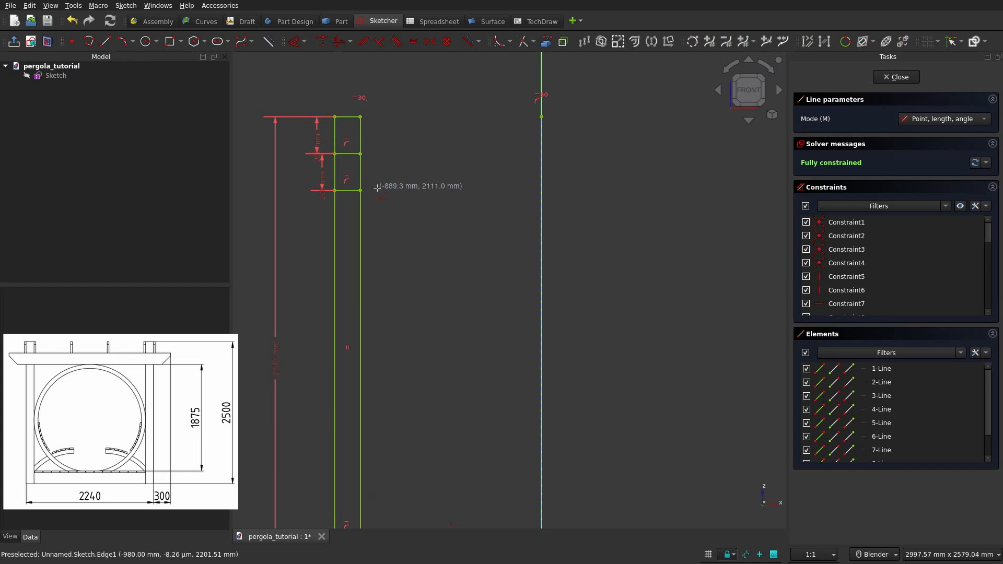
{"action": "left_click", "coordinate": [360, 190]}
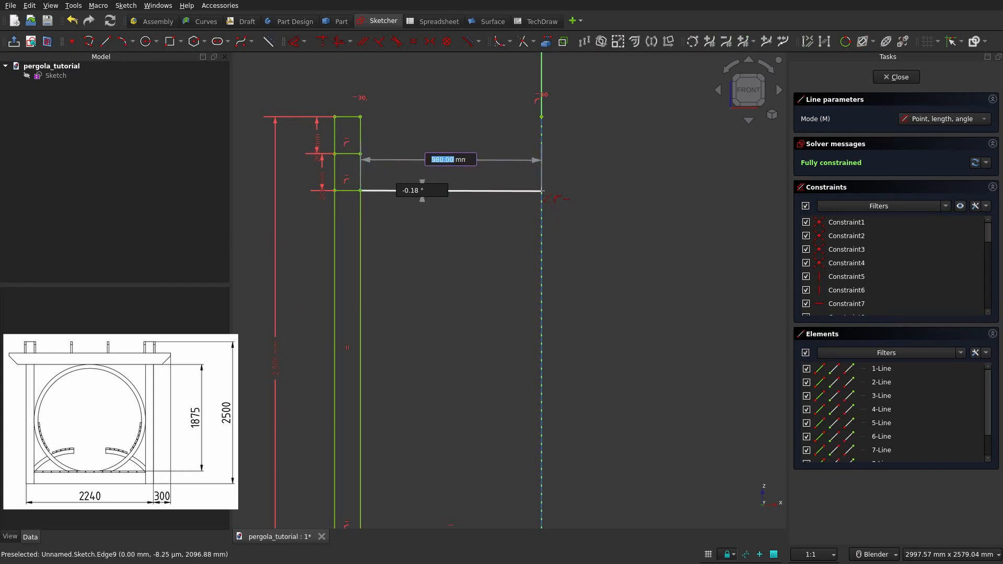
{"action": "left_click", "coordinate": [541, 191]}
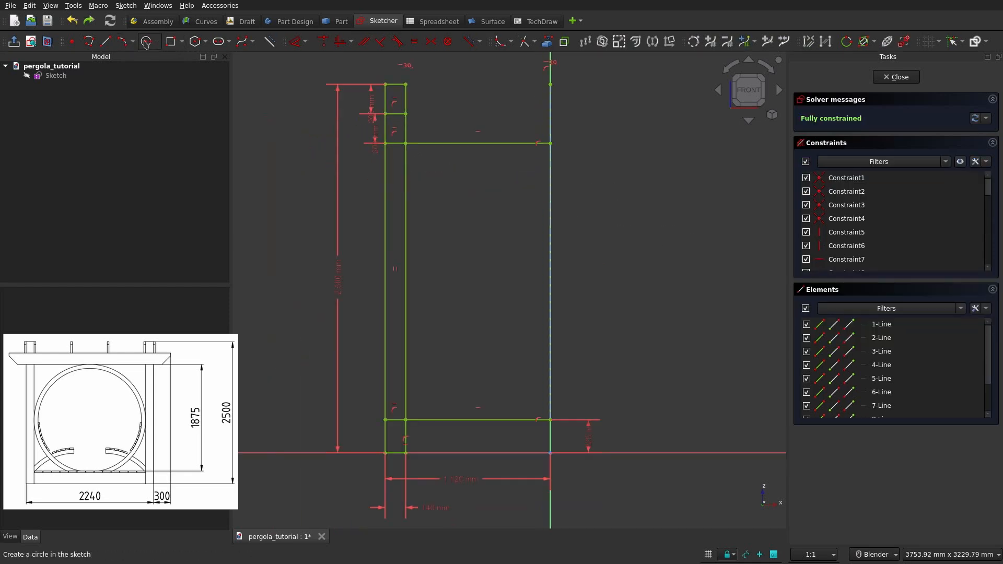
Step: Draw a circle centred on the vertical axis and make it tangent to the post's inner edge
{"action": "left_click", "coordinate": [146, 42]}
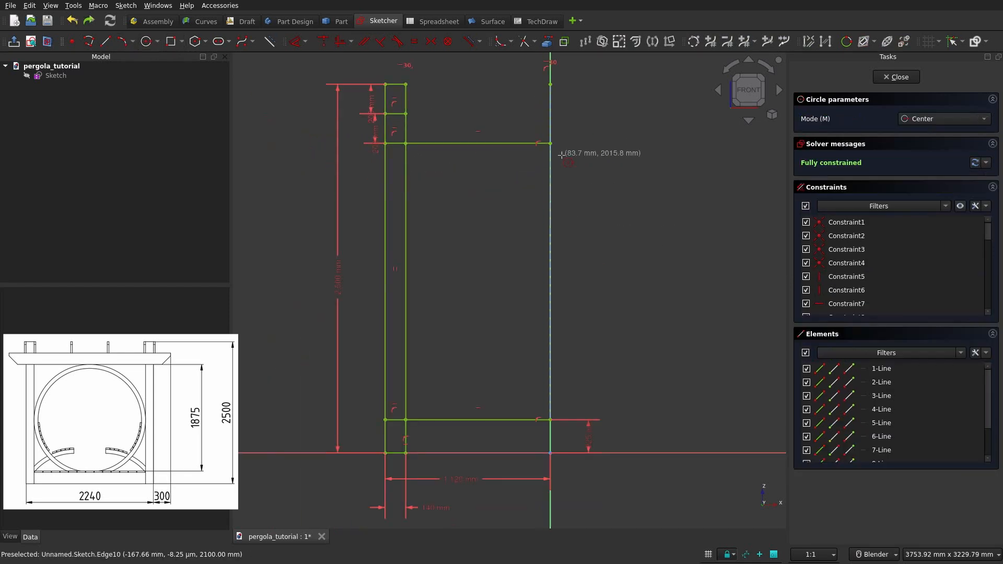
{"action": "left_click", "coordinate": [550, 207]}
{"action": "left_click", "coordinate": [563, 193]}
{"action": "key", "text": "Escape"}
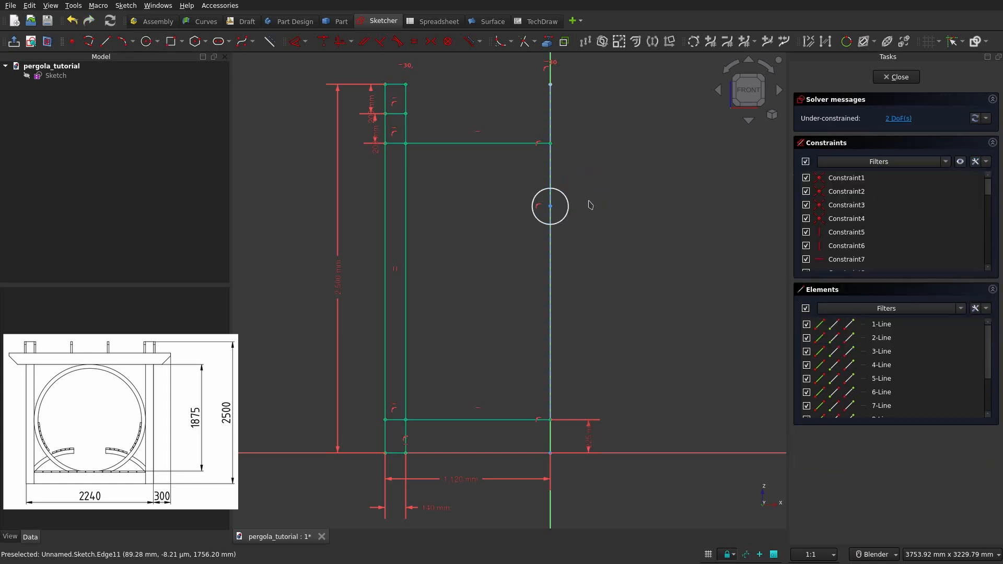
{"action": "left_click", "coordinate": [532, 213]}
{"action": "left_click", "coordinate": [406, 188]}
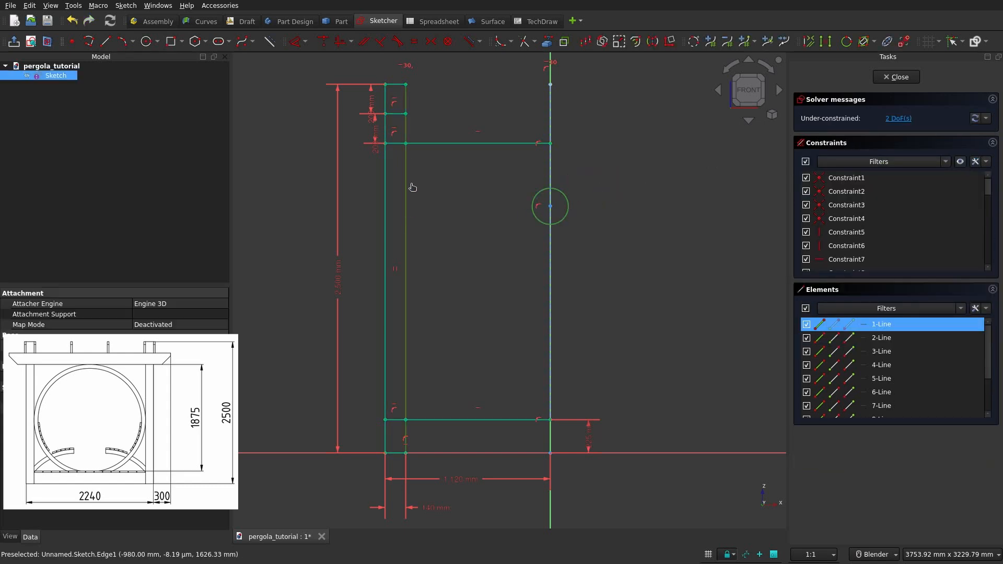
{"action": "left_click", "coordinate": [398, 42]}
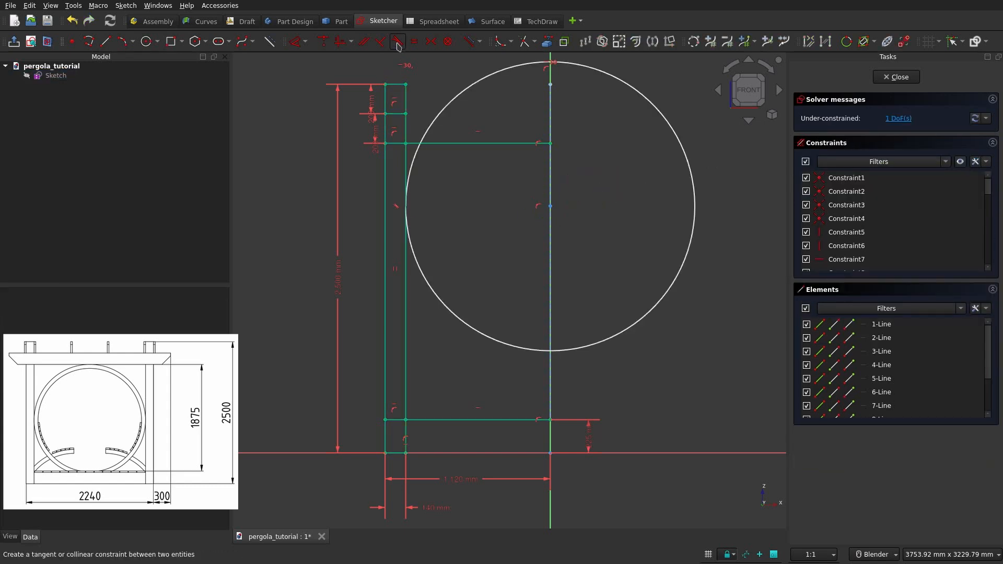
Step: Constrain the circle through the upper horizontal line's end on the axis and trim it to the post-side arc above the lower line
{"action": "left_click", "coordinate": [578, 66]}
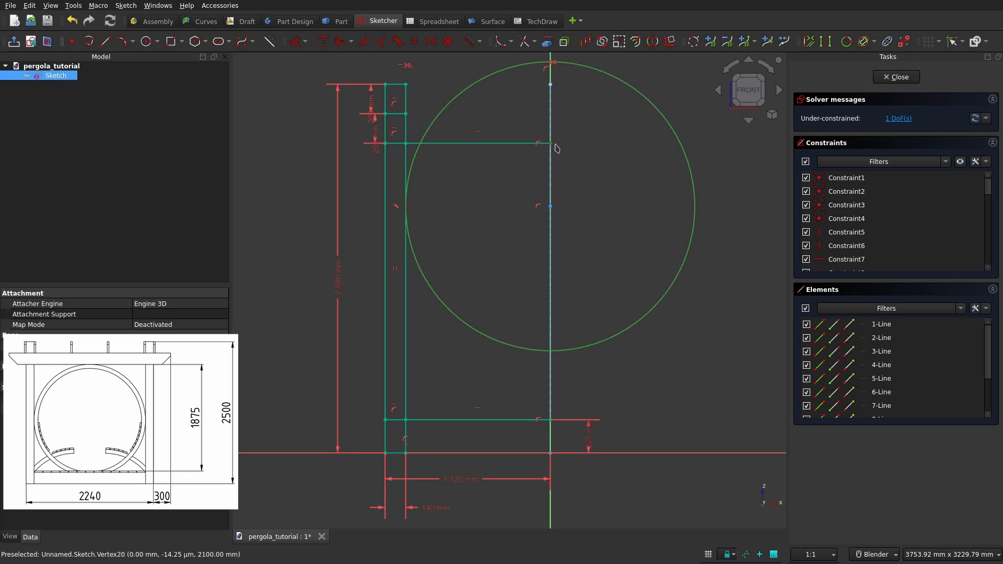
{"action": "key", "text": "c"}
{"action": "middle_click_drag", "start_coordinate": [592, 225], "coordinate": [590, 133], "text": "shift"}
{"action": "scroll", "coordinate": [590, 181], "scroll_direction": "up", "scroll_amount": 1}
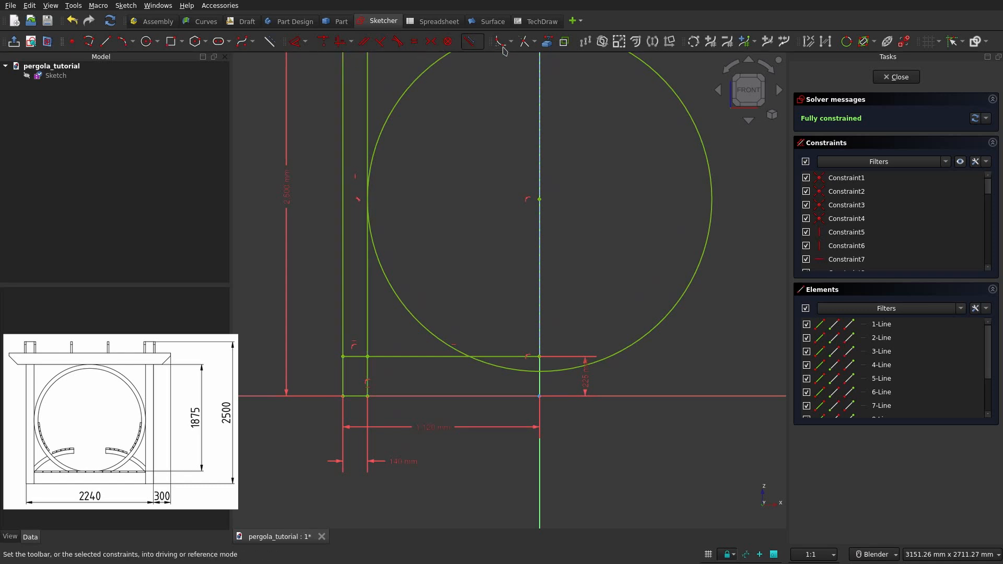
{"action": "left_click", "coordinate": [523, 43]}
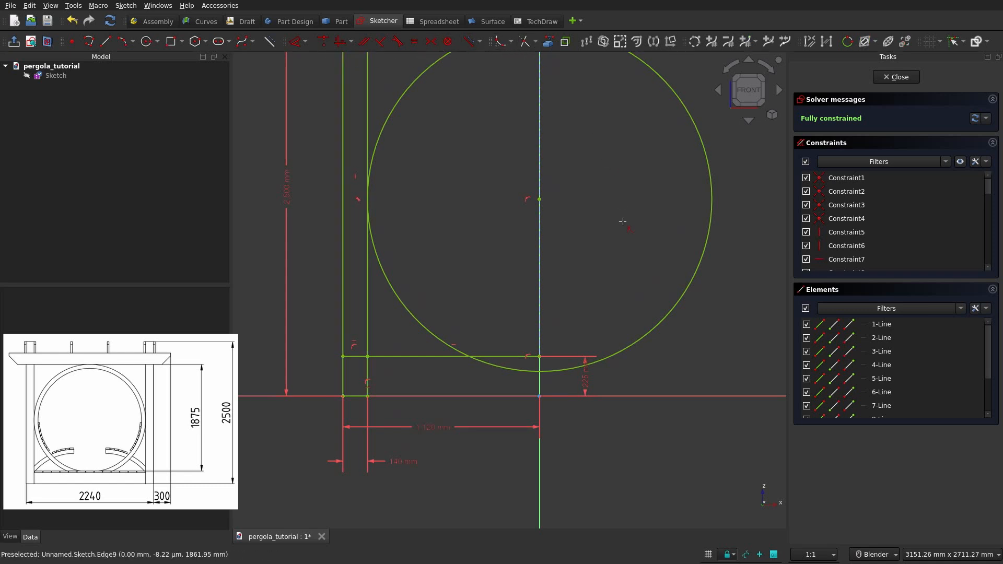
{"action": "left_click", "coordinate": [575, 370]}
{"action": "right_click", "coordinate": [602, 293]}
{"action": "scroll", "coordinate": [606, 269], "scroll_direction": "down", "scroll_amount": 1}
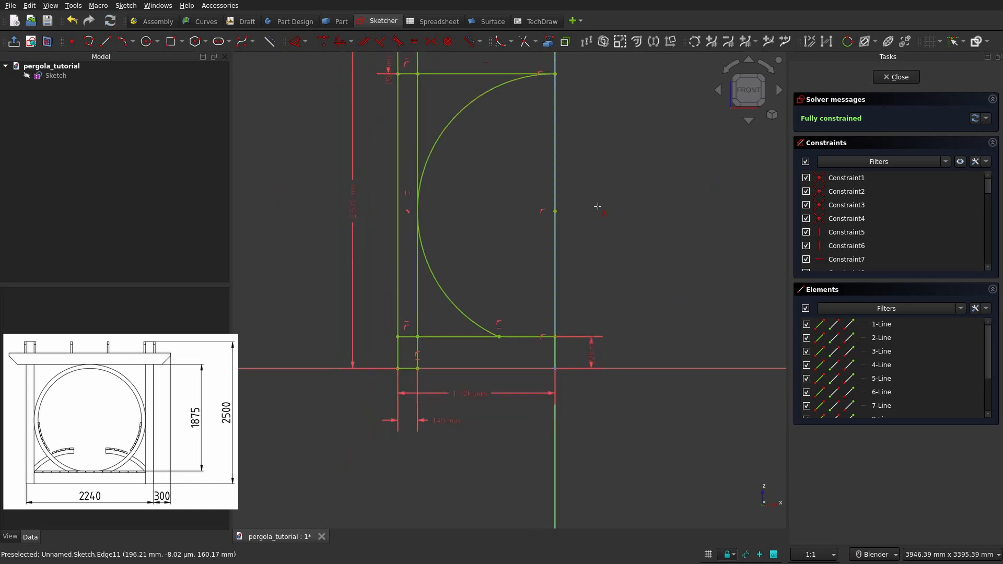
Step: Place a point midway across the post on the lower horizontal line and draw a three-point arc from it, ending about 330 mm short of the axis
{"action": "middle_click_drag", "start_coordinate": [597, 209], "coordinate": [598, 130], "text": "shift"}
{"action": "scroll", "coordinate": [588, 144], "scroll_direction": "up", "scroll_amount": 1}
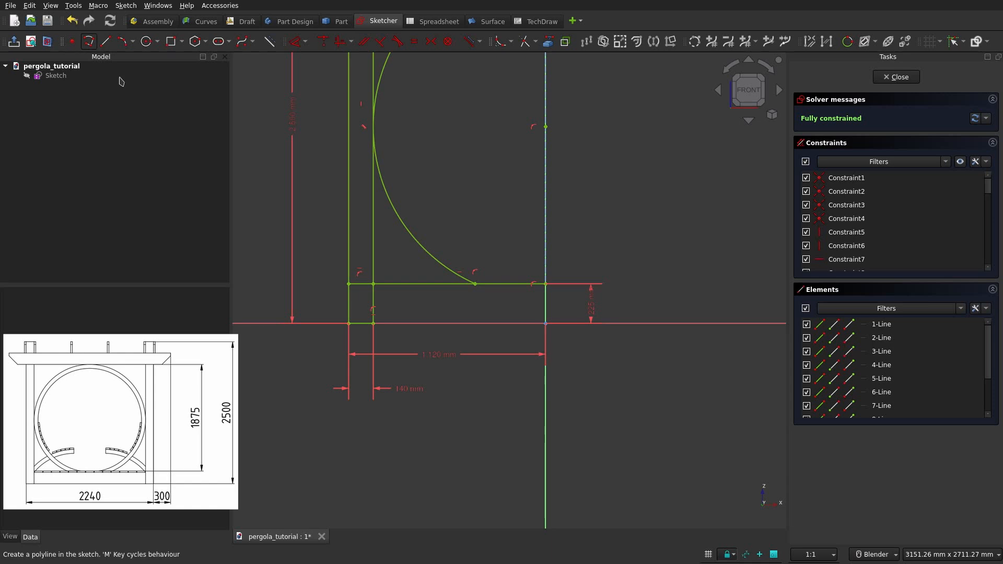
{"action": "left_click", "coordinate": [360, 282]}
{"action": "left_click", "coordinate": [123, 42]}
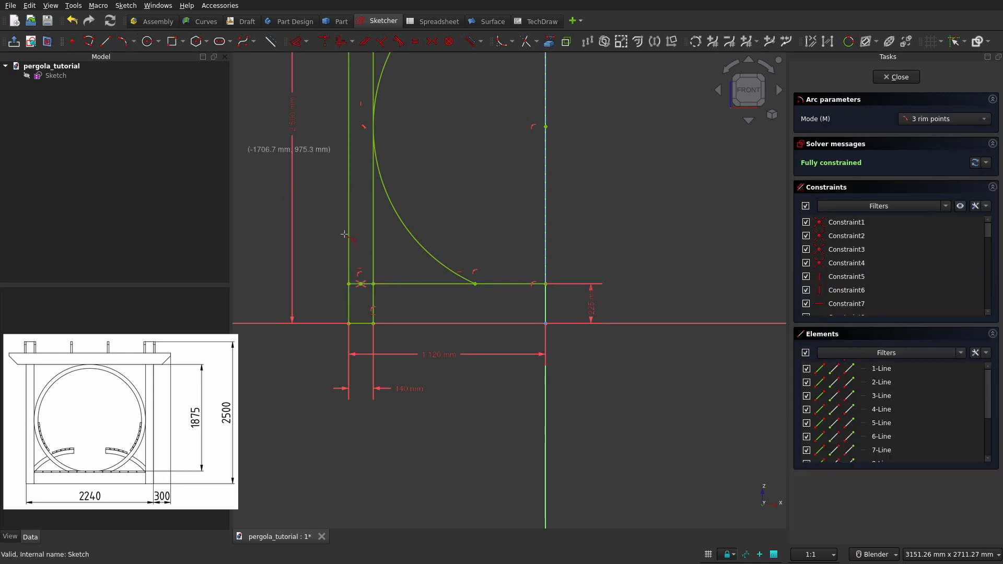
{"action": "left_click", "coordinate": [364, 282]}
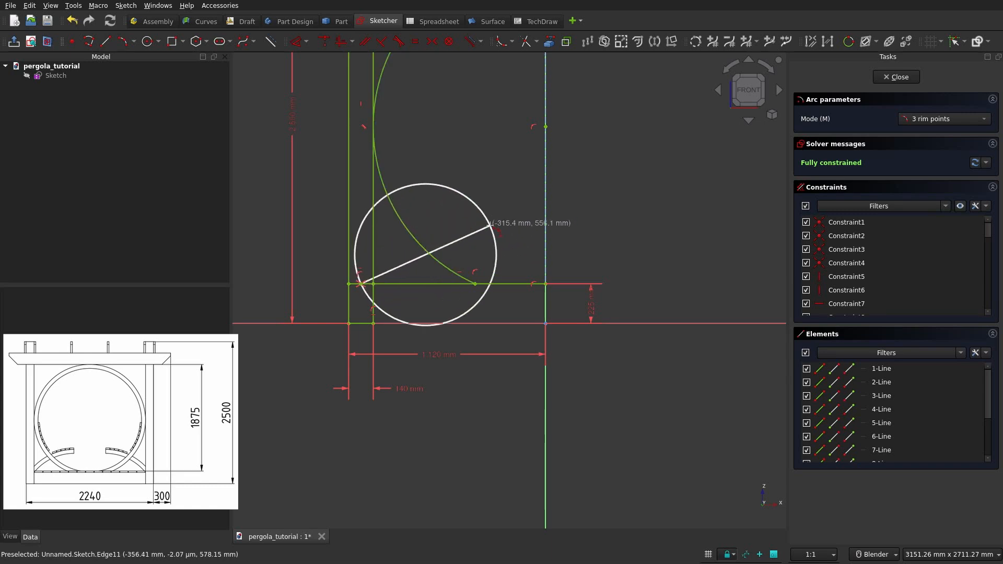
{"action": "left_click", "coordinate": [487, 219]}
{"action": "left_click", "coordinate": [448, 226]}
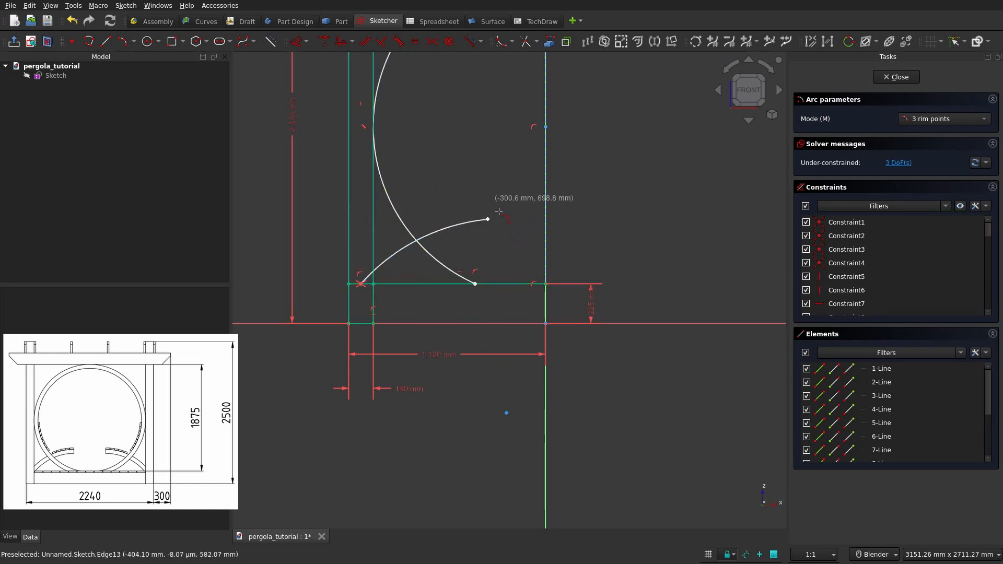
Step: Dimension the height of the new arc's upper end above the lower horizontal line as 380 mm
{"action": "scroll", "coordinate": [523, 212], "scroll_direction": "up", "scroll_amount": 2}
{"action": "scroll", "coordinate": [532, 212], "scroll_direction": "down", "scroll_amount": 3}
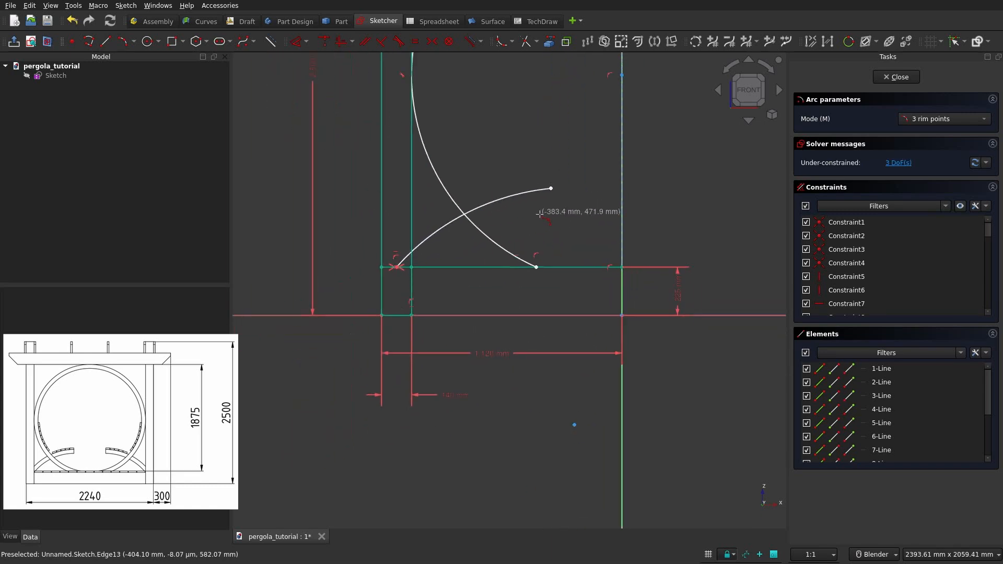
{"action": "scroll", "coordinate": [544, 204], "scroll_direction": "up", "scroll_amount": 2}
{"action": "key", "text": "s"}
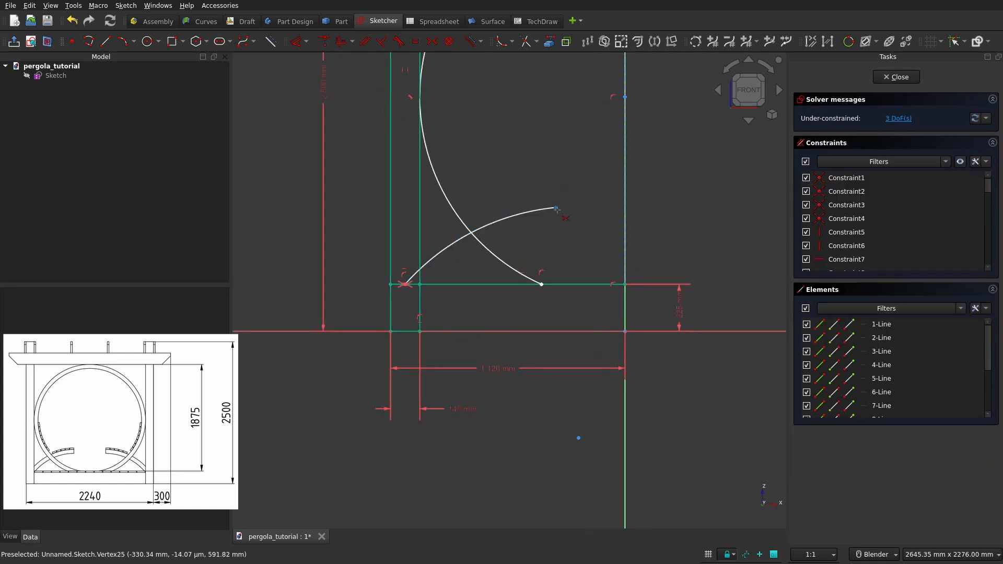
{"action": "left_click", "coordinate": [556, 207]}
{"action": "left_click", "coordinate": [594, 284]}
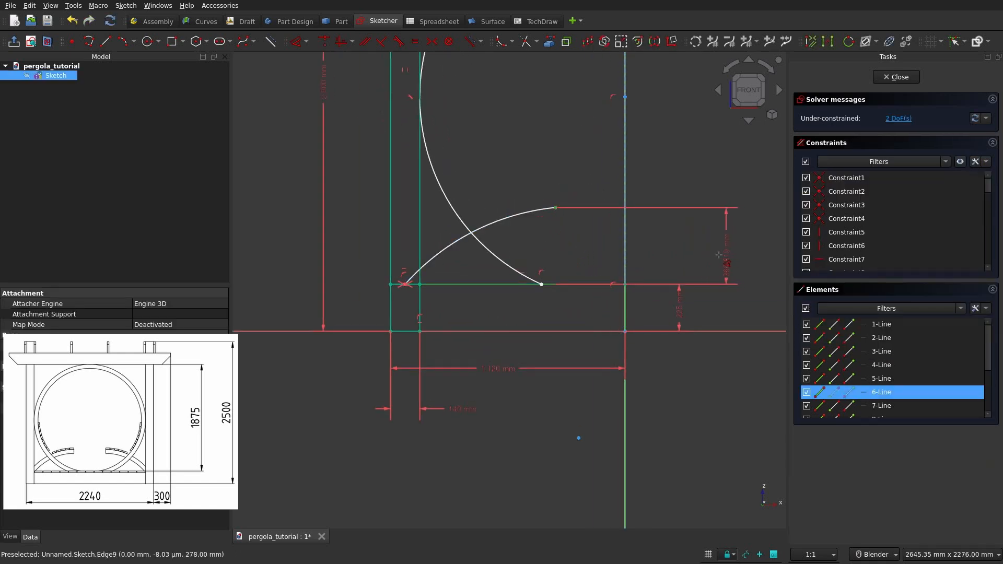
{"action": "left_click", "coordinate": [716, 258]}
{"action": "type", "text": "385"}
{"action": "key", "text": "Return"}
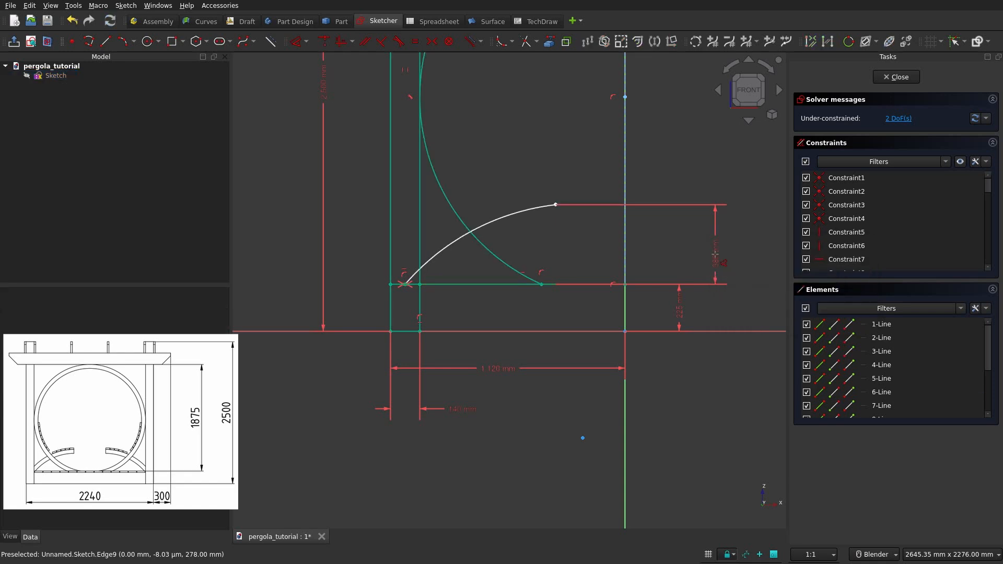
Step: Dimension the lower arc's upper end 840 mm from the post's outer edge and make the arc equal in radius to the large arc
{"action": "scroll", "coordinate": [515, 259], "scroll_direction": "up", "scroll_amount": 2}
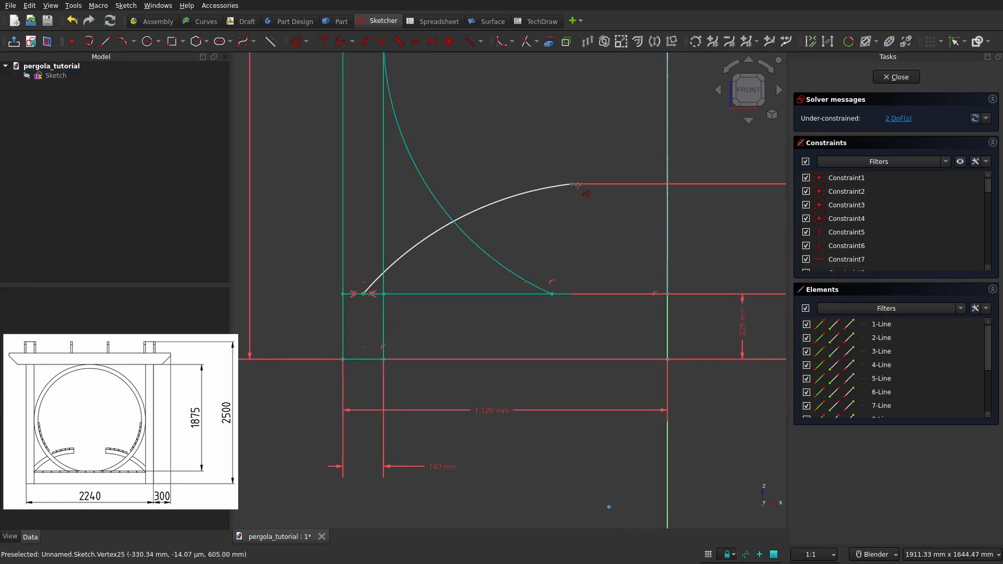
{"action": "left_click", "coordinate": [572, 184]}
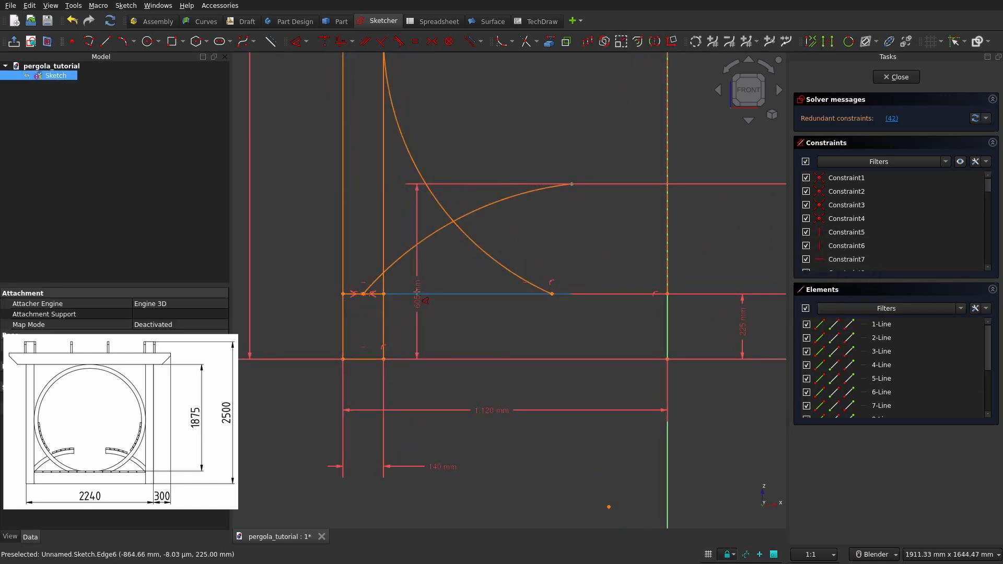
{"action": "left_click", "coordinate": [421, 251]}
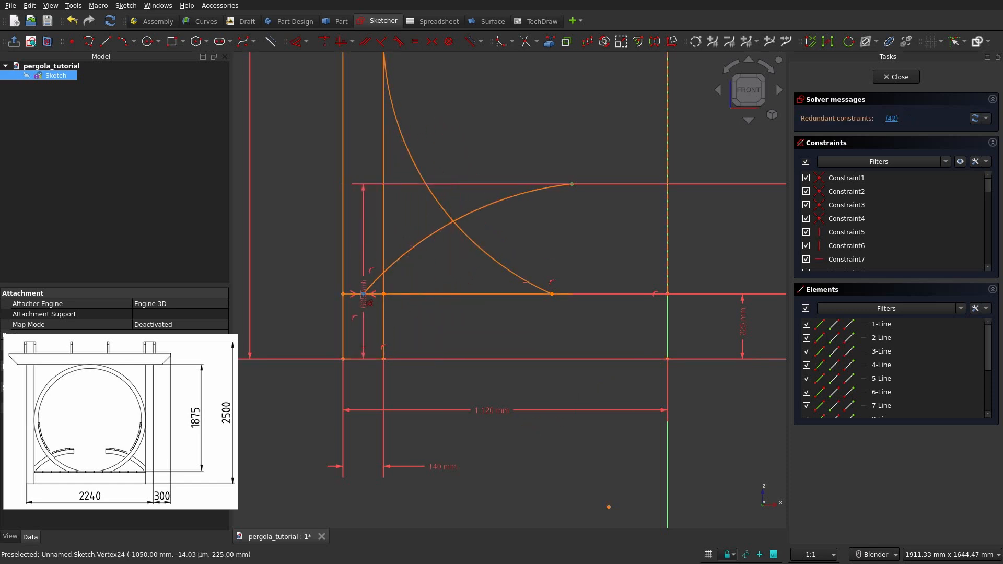
{"action": "left_click", "coordinate": [349, 295]}
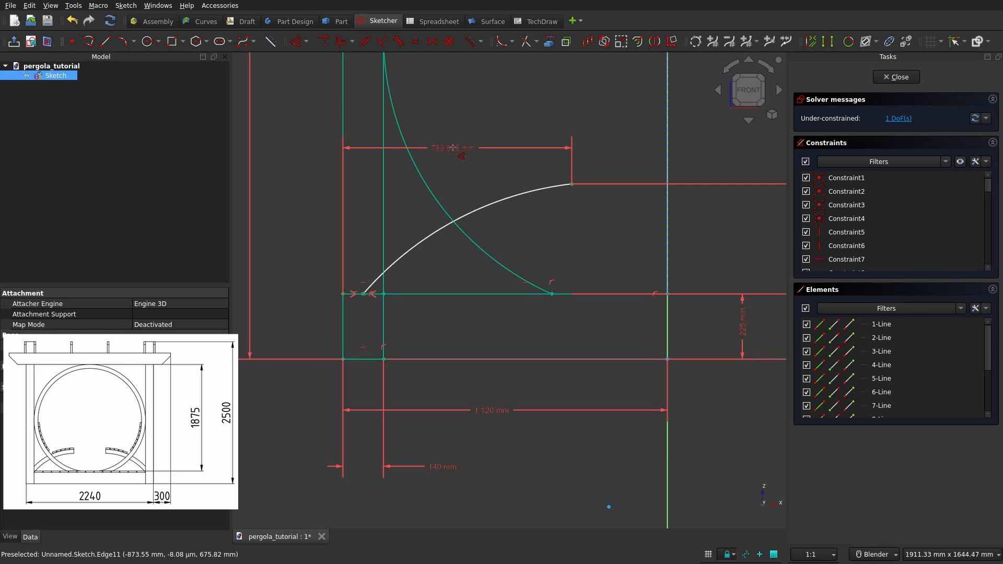
{"action": "left_click", "coordinate": [454, 152]}
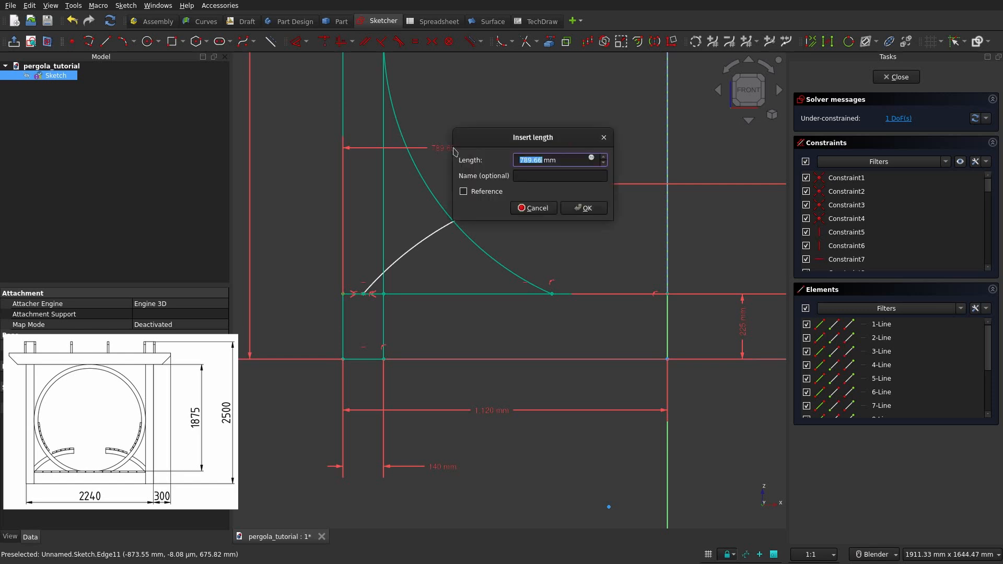
{"action": "key", "text": "Return"}
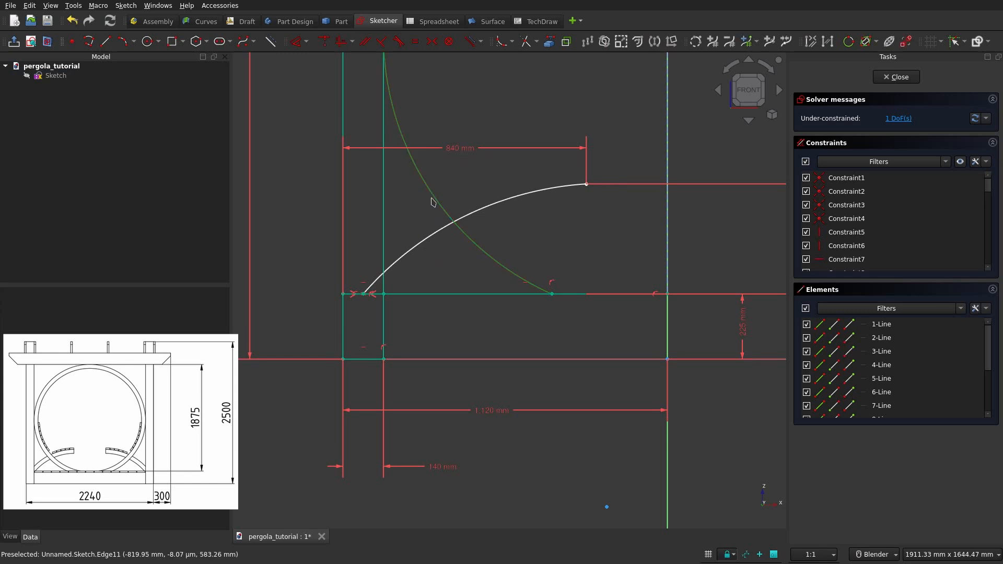
{"action": "left_click", "coordinate": [443, 232]}
{"action": "left_click", "coordinate": [415, 42]}
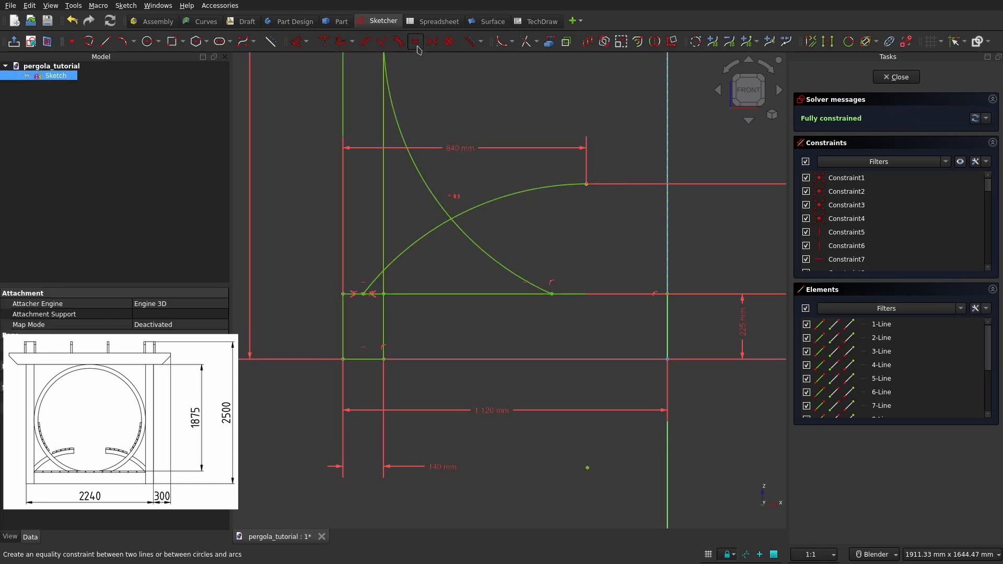
Step: Draw a circle concentric with the large arc, about 200 mm inside it
{"action": "scroll", "coordinate": [522, 246], "scroll_direction": "down", "scroll_amount": 3}
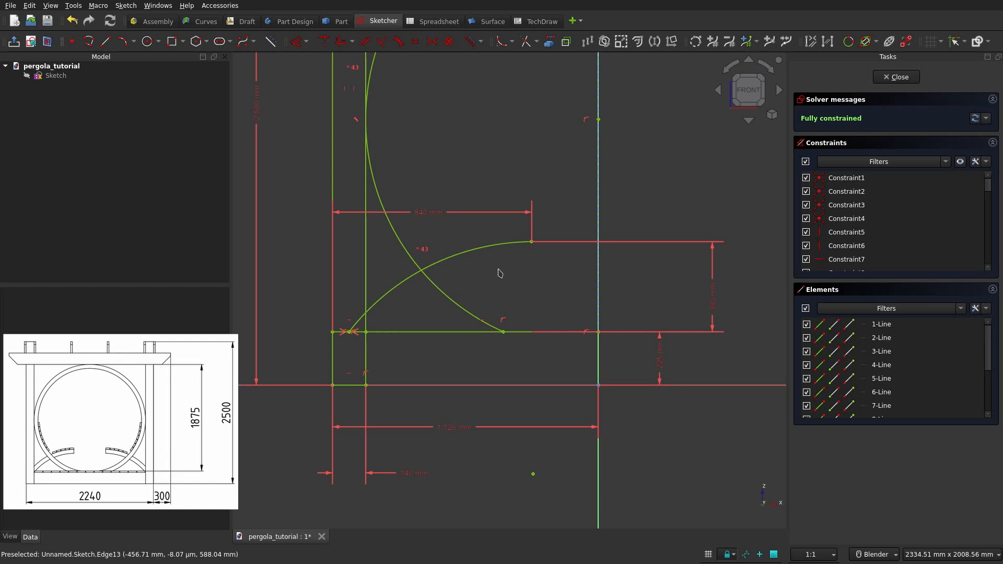
{"action": "scroll", "coordinate": [500, 273], "scroll_direction": "down", "scroll_amount": 3}
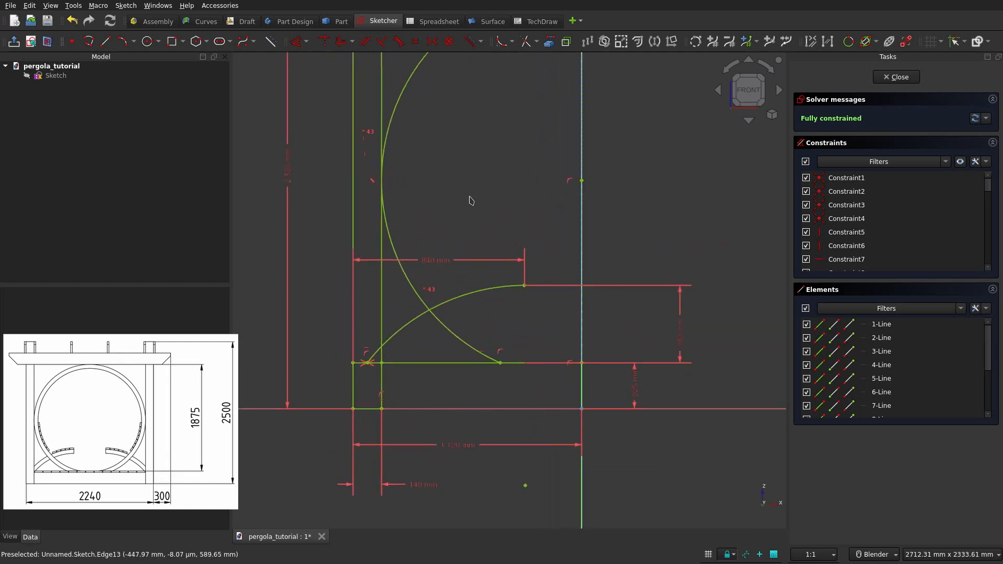
{"action": "left_click", "coordinate": [148, 41]}
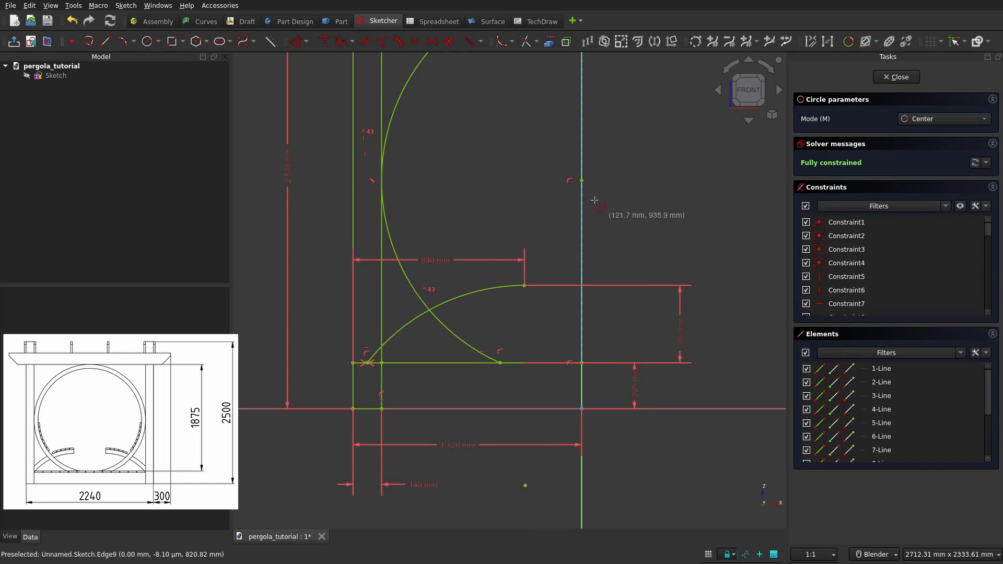
{"action": "left_click", "coordinate": [581, 180]}
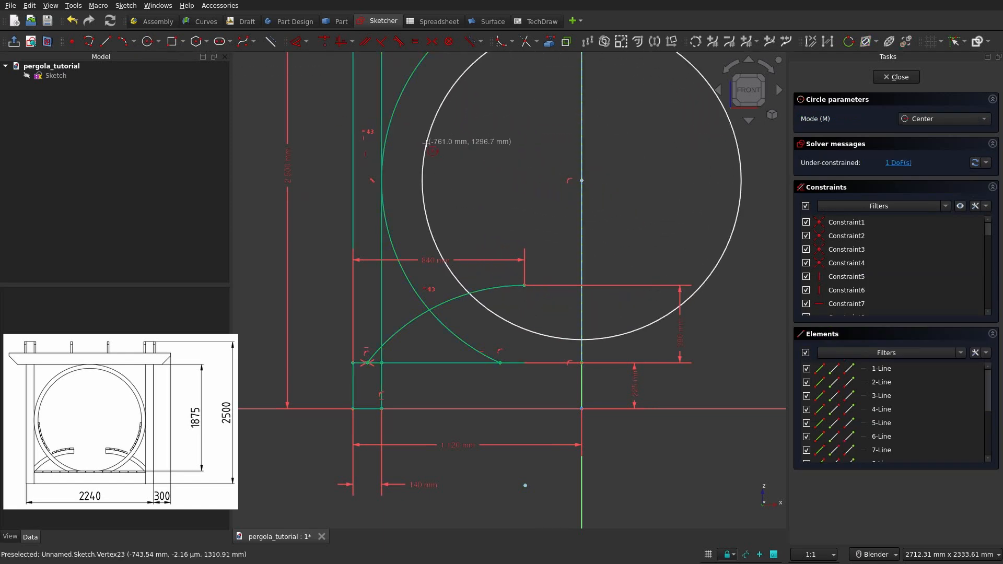
{"action": "left_click", "coordinate": [427, 147]}
Step: Set the gap between the inner circle and the large arc to 70 mm and trim the circle to the post side above the lower line
{"action": "left_click", "coordinate": [395, 114]}
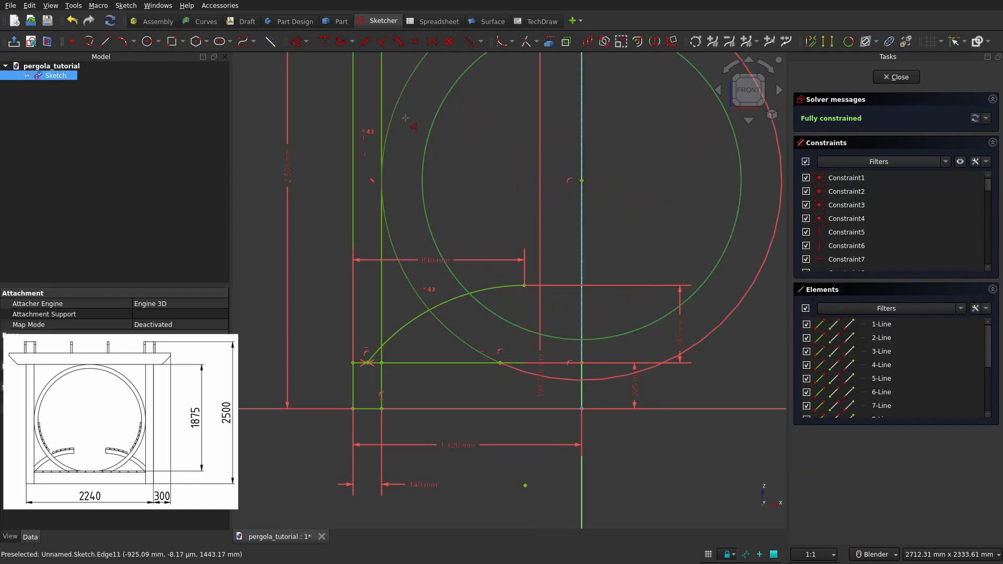
{"action": "left_click", "coordinate": [469, 138]}
{"action": "type", "text": "7"}
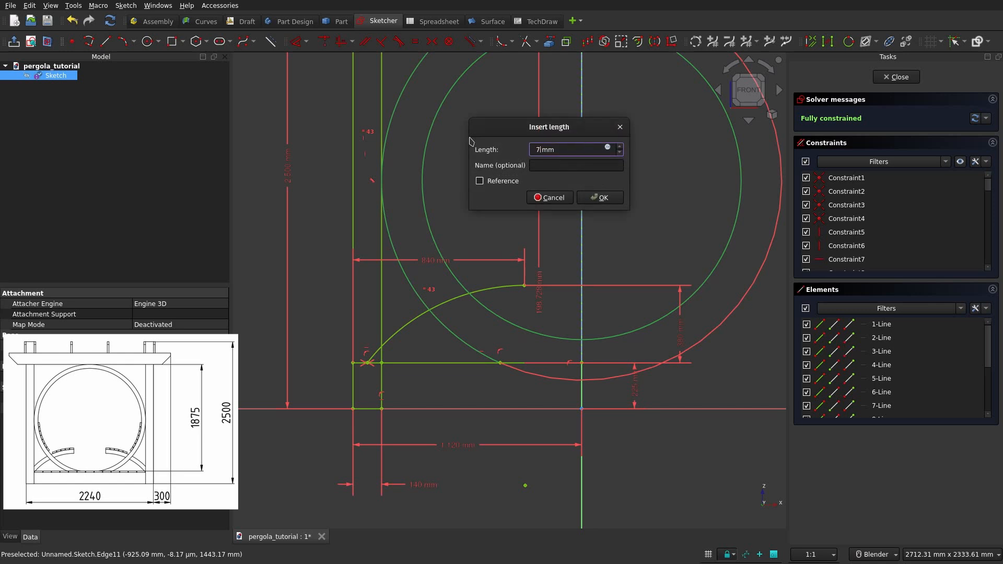
{"action": "type", "text": "0"}
{"action": "key", "text": "Return"}
{"action": "scroll", "coordinate": [527, 150], "scroll_direction": "down", "scroll_amount": 3}
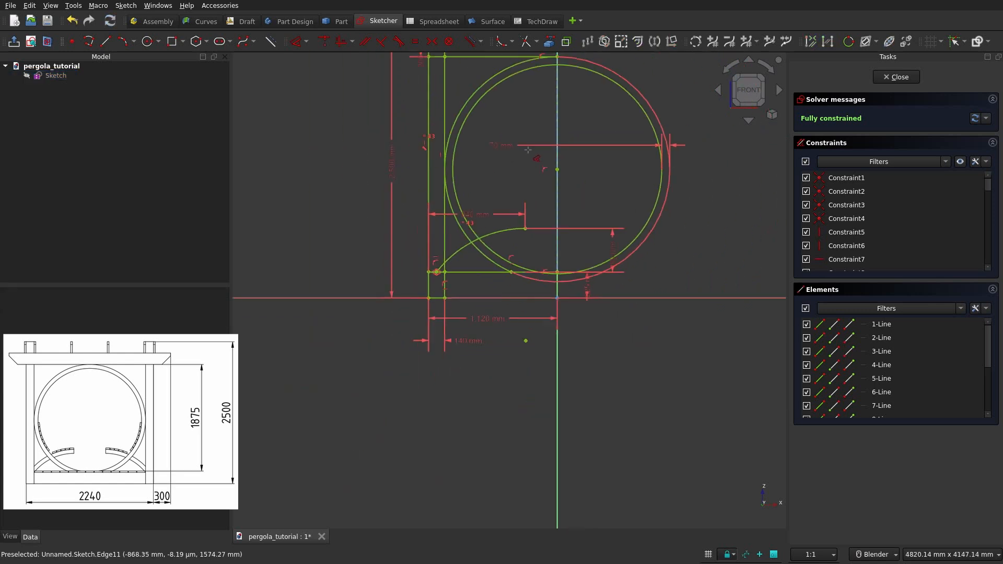
{"action": "middle_click_drag", "start_coordinate": [527, 149], "coordinate": [499, 218], "text": "shift"}
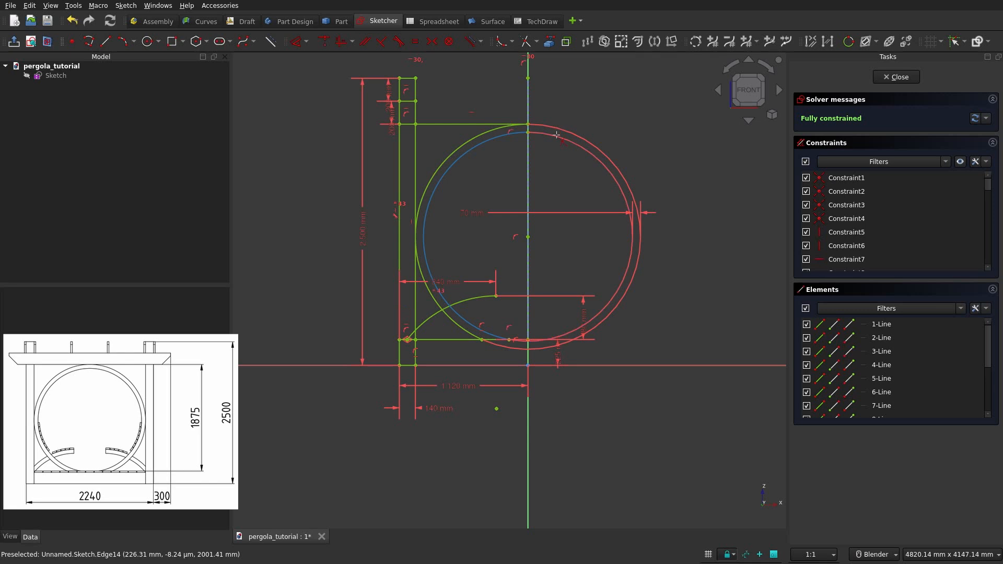
Step: Draw a circle concentric with the lower arc, about 141 mm inside it
{"action": "scroll", "coordinate": [563, 318], "scroll_direction": "up", "scroll_amount": 2}
{"action": "mouse_move", "coordinate": [537, 287]}
{"action": "middle_mouse_down", "text": "shift"}
{"action": "mouse_move", "coordinate": [542, 345]}
{"action": "mouse_move", "coordinate": [558, 195]}
{"action": "middle_mouse_up", "text": "shift"}
{"action": "scroll", "coordinate": [480, 232], "scroll_direction": "up", "scroll_amount": 1}
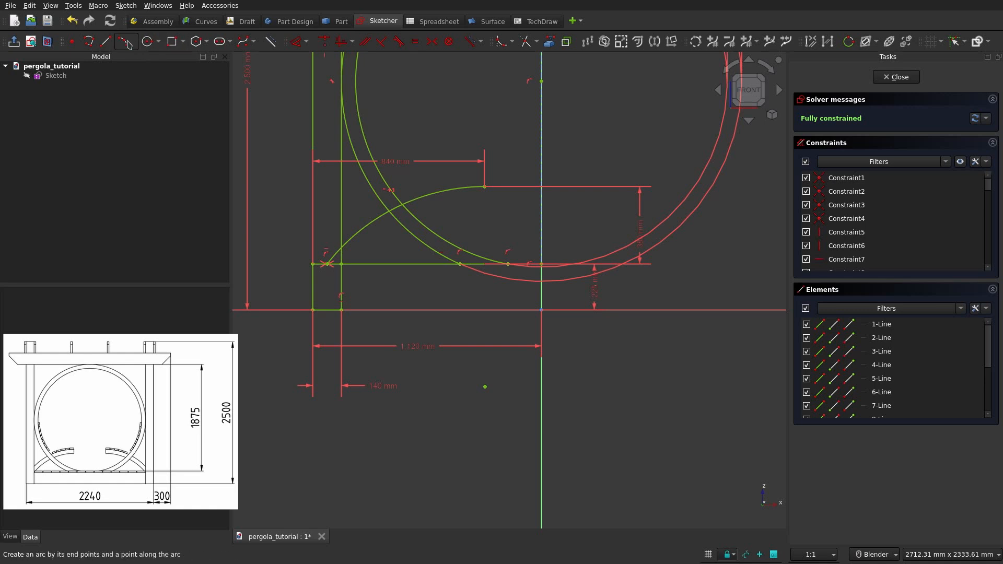
{"action": "left_click", "coordinate": [148, 41]}
{"action": "left_click", "coordinate": [485, 387]}
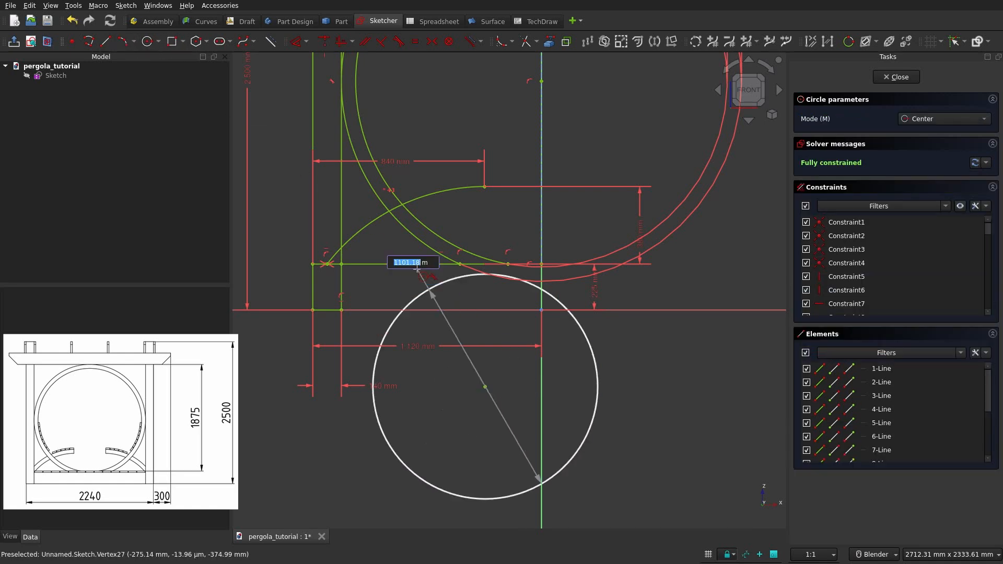
{"action": "left_click", "coordinate": [371, 222]}
{"action": "right_click", "coordinate": [371, 222]}
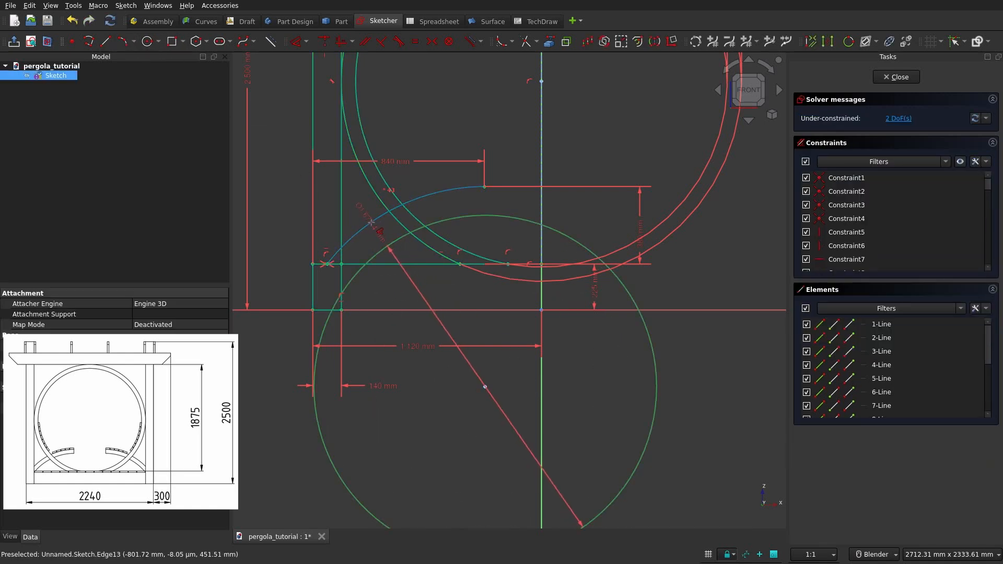
Step: Set the gap between the new circle and the lower arc to 70 mm
{"action": "left_click", "coordinate": [371, 222]}
{"action": "left_click", "coordinate": [757, 282]}
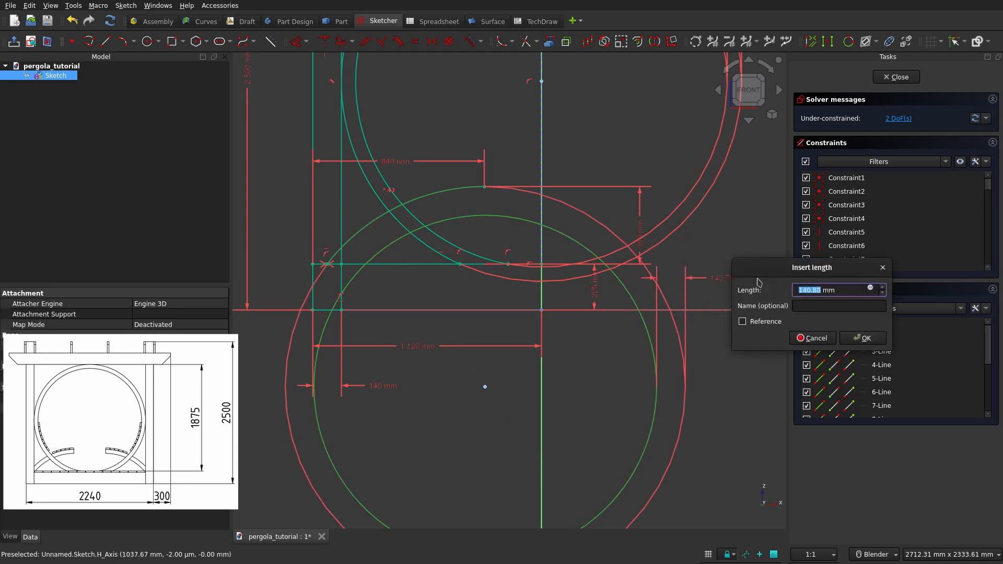
{"action": "key", "text": "Return"}
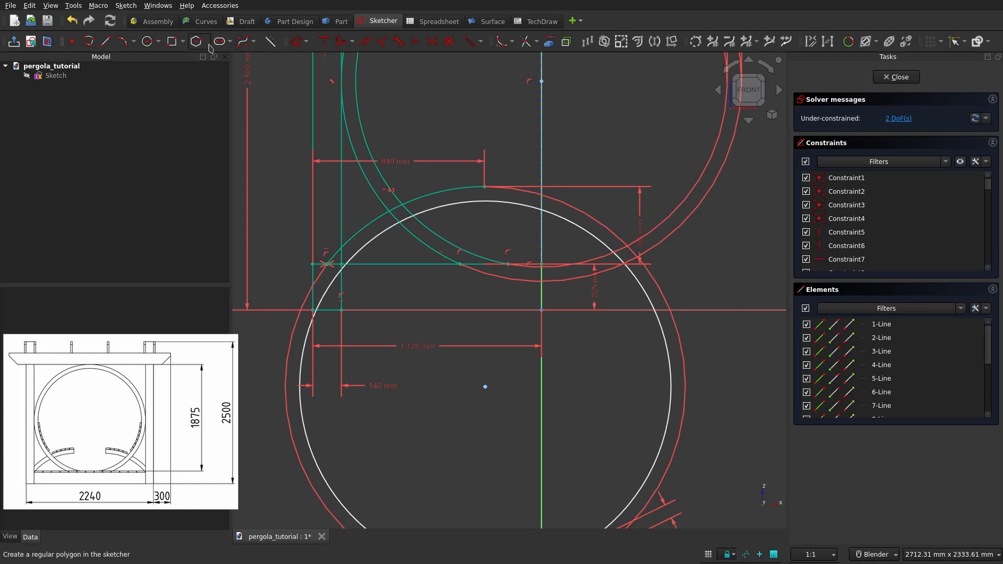
Step: Draw a short vertical line from the lower arc's upper end down to the concentric circle inside it
{"action": "left_click", "coordinate": [105, 45]}
{"action": "scroll", "coordinate": [465, 179], "scroll_direction": "up", "scroll_amount": 4}
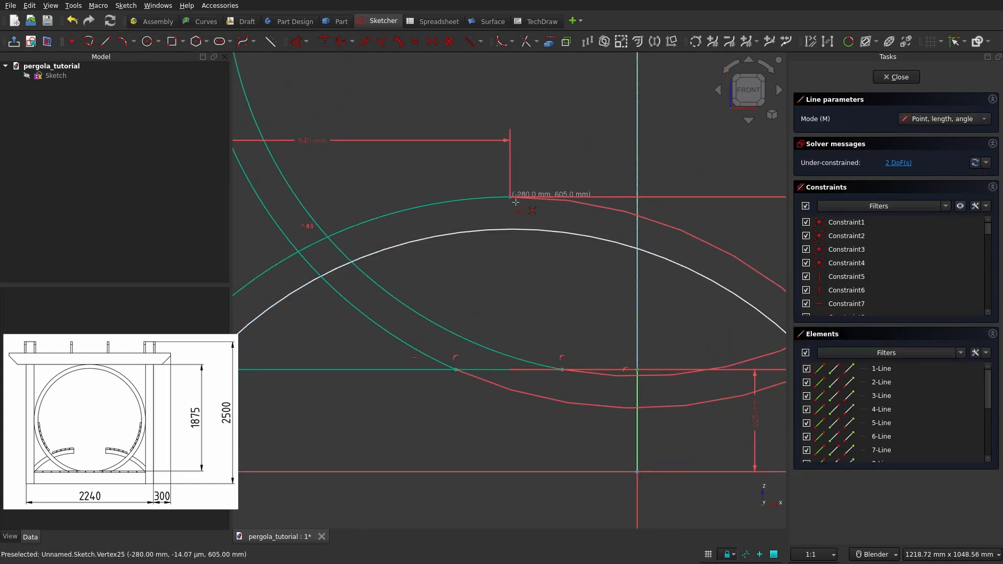
{"action": "left_click", "coordinate": [485, 186]}
{"action": "left_click", "coordinate": [509, 229]}
{"action": "scroll", "coordinate": [491, 224], "scroll_direction": "down", "scroll_amount": 5}
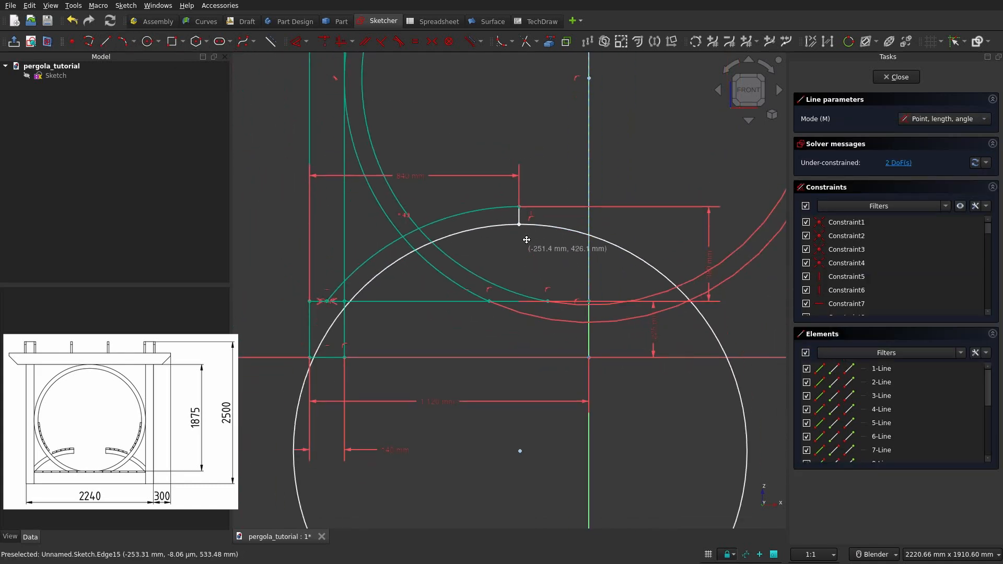
{"action": "key", "text": "Escape"}
{"action": "scroll", "coordinate": [471, 304], "scroll_direction": "down", "scroll_amount": 3}
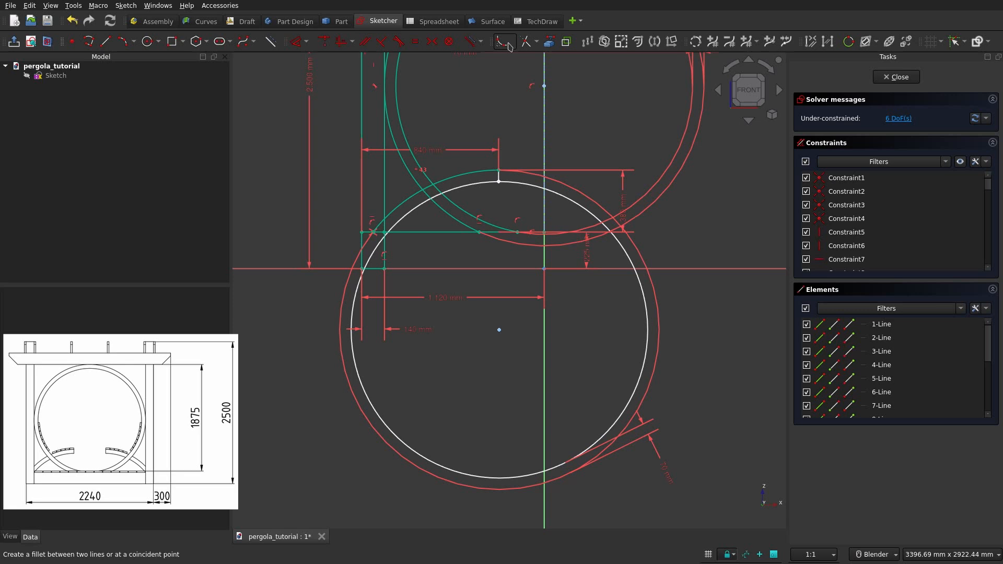
Step: Trim the concentric inner circle to the arc between the short vertical line and the lower horizontal line, undoing the excess trim
{"action": "left_click", "coordinate": [525, 41]}
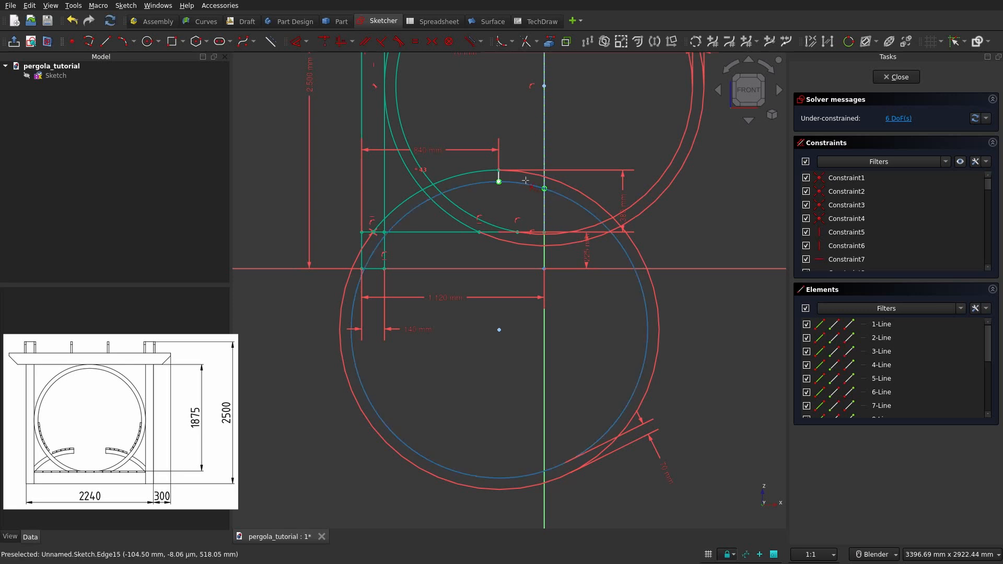
{"action": "left_click", "coordinate": [553, 197]}
{"action": "scroll", "coordinate": [354, 256], "scroll_direction": "up", "scroll_amount": 4}
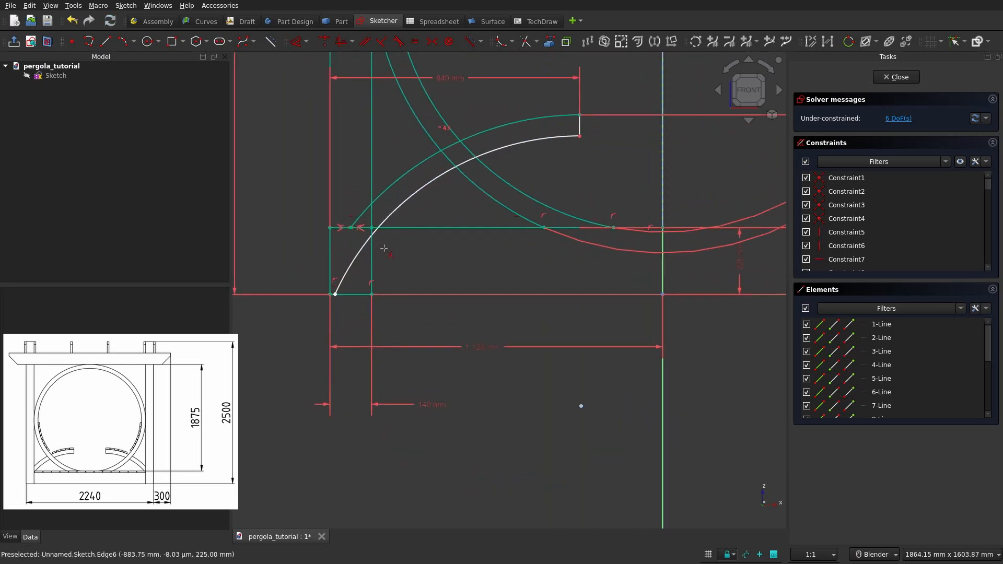
{"action": "left_click", "coordinate": [353, 258]}
{"action": "scroll", "coordinate": [386, 230], "scroll_direction": "up", "scroll_amount": 2}
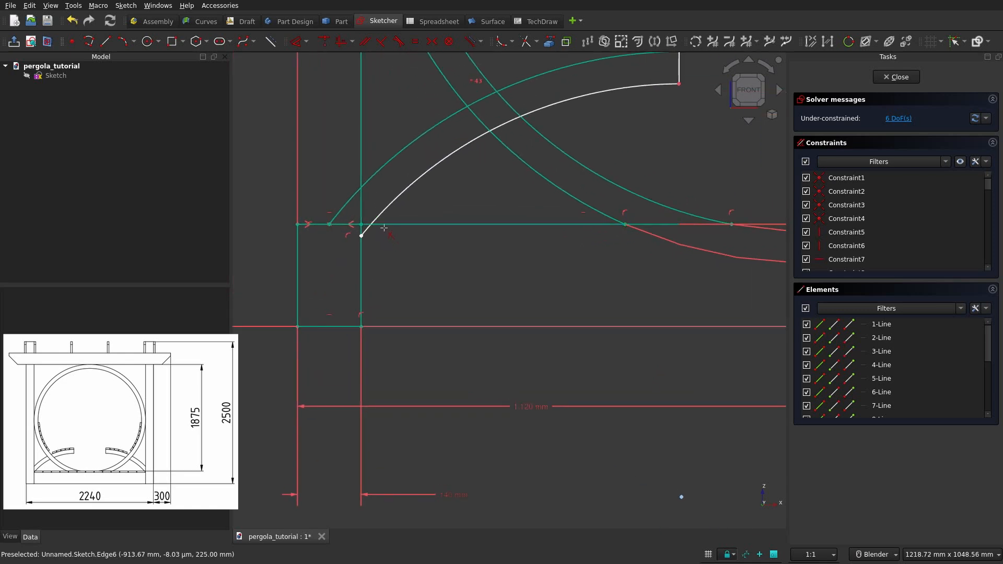
{"action": "scroll", "coordinate": [380, 237], "scroll_direction": "up", "scroll_amount": 2}
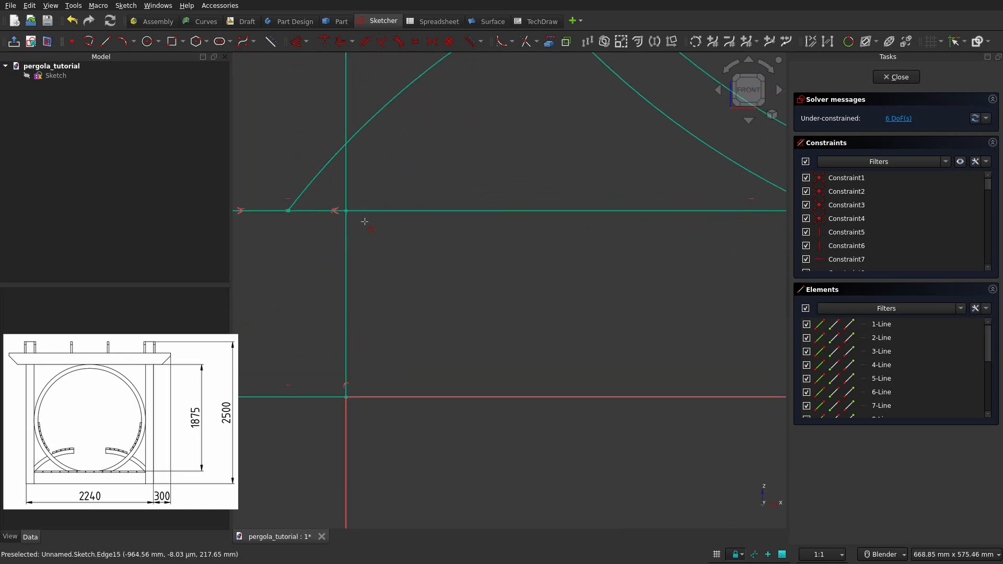
{"action": "scroll", "coordinate": [365, 223], "scroll_direction": "down", "scroll_amount": 2}
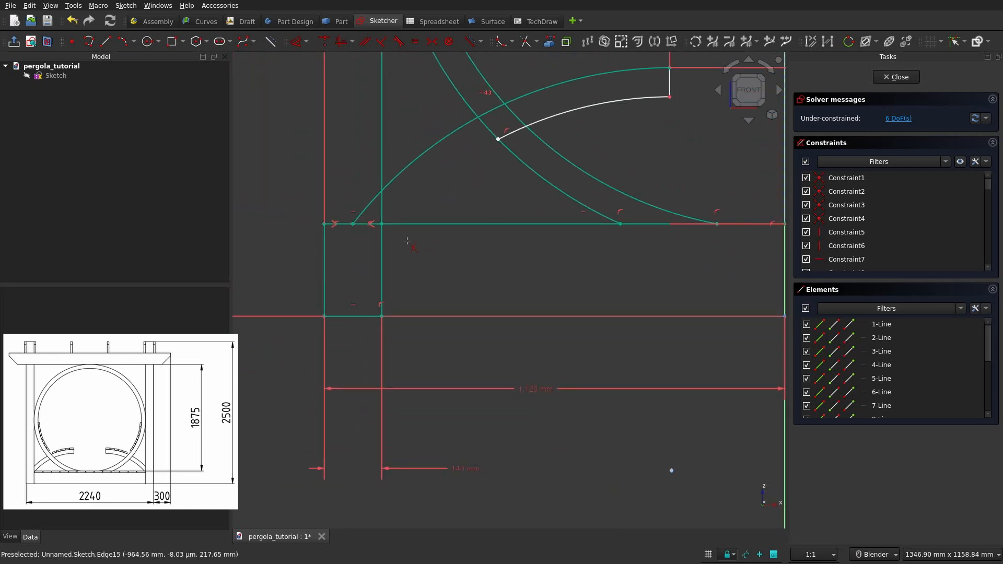
{"action": "key", "text": "ctrl+z"}
{"action": "scroll", "coordinate": [345, 253], "scroll_direction": "up", "scroll_amount": 1}
{"action": "scroll", "coordinate": [444, 231], "scroll_direction": "down", "scroll_amount": 1}
{"action": "middle_click_drag", "start_coordinate": [444, 231], "coordinate": [405, 305], "text": "shift"}
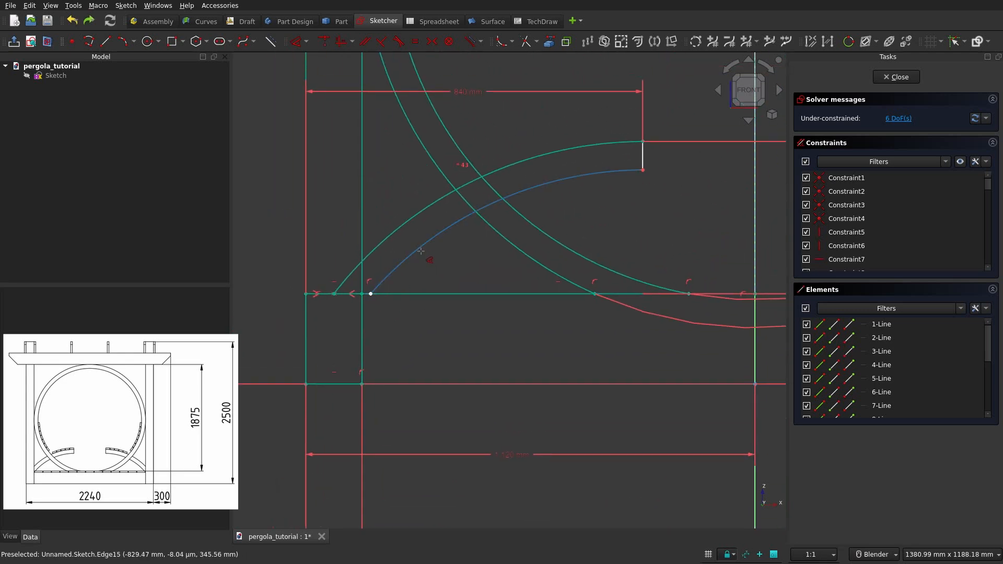
Step: Dimension the radius of the trimmed inner arc
{"action": "left_click", "coordinate": [420, 251]}
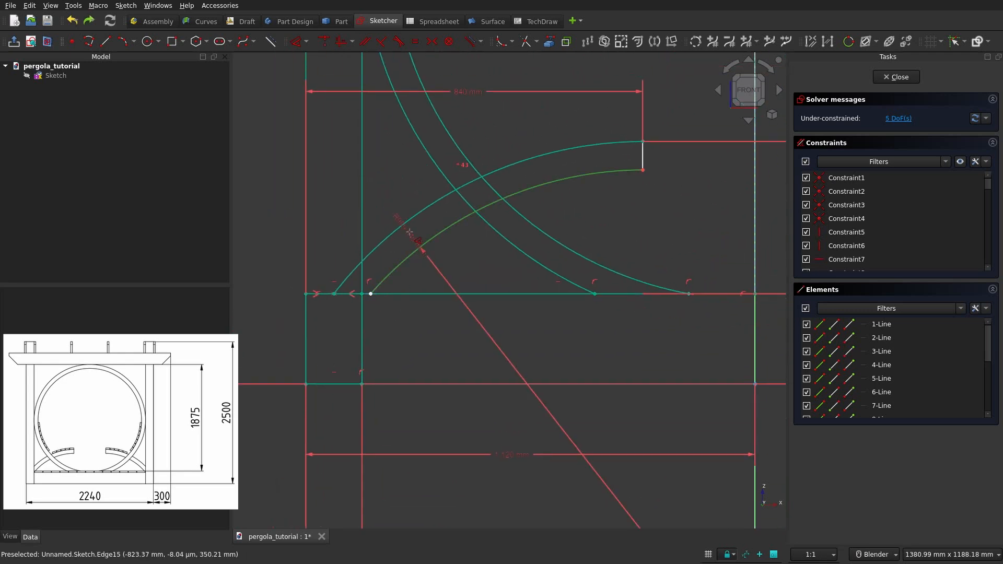
{"action": "left_click", "coordinate": [432, 256]}
{"action": "key", "text": "Return"}
{"action": "scroll", "coordinate": [528, 259], "scroll_direction": "down", "scroll_amount": 1}
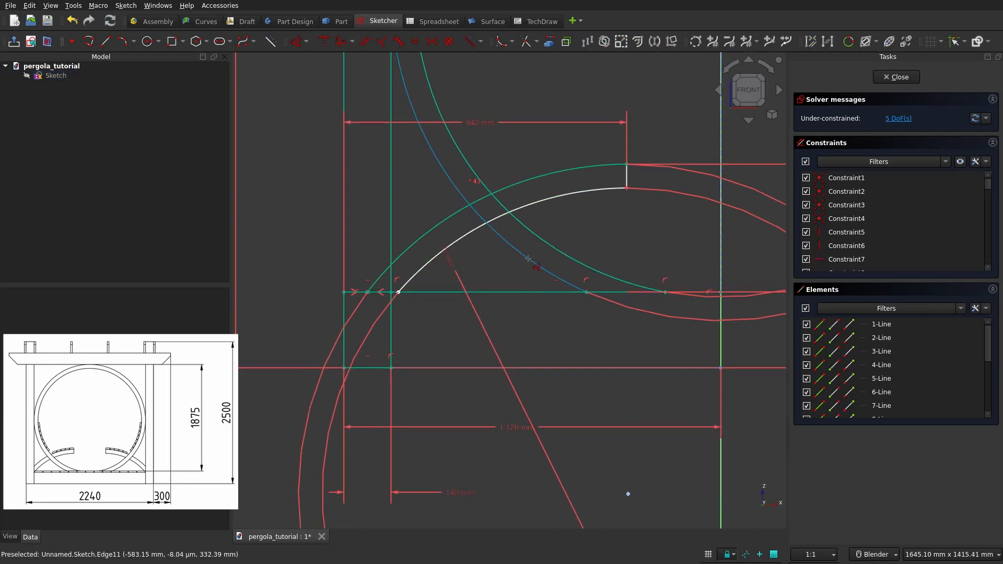
{"action": "scroll", "coordinate": [528, 258], "scroll_direction": "up", "scroll_amount": 3}
{"action": "scroll", "coordinate": [517, 260], "scroll_direction": "down", "scroll_amount": 3}
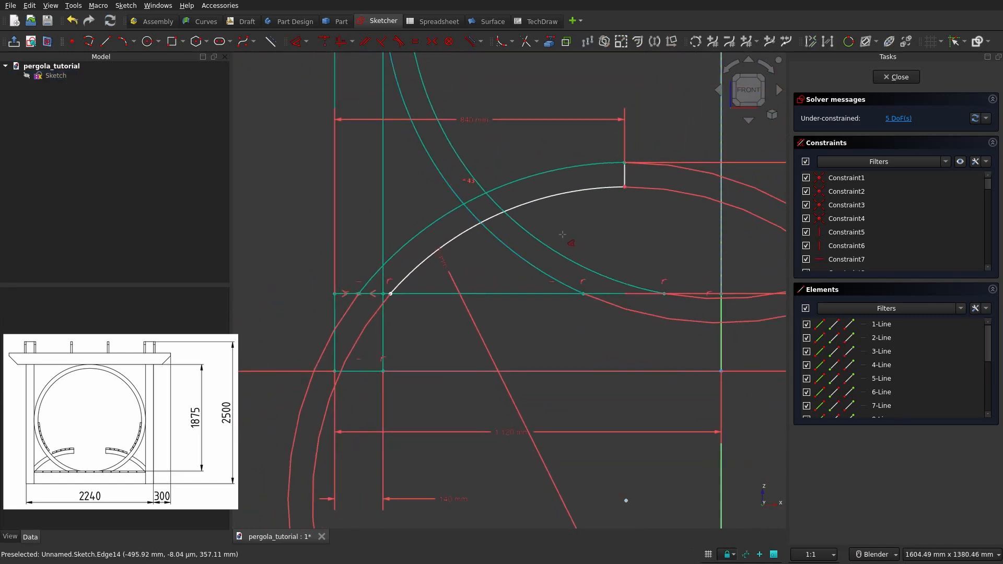
Step: Pull the inner arc's upper end down to test its freedom, and make its centre coincident with the outer arc's centre
{"action": "left_click_drag", "start_coordinate": [624, 187], "coordinate": [617, 202]}
{"action": "left_click", "coordinate": [627, 508]}
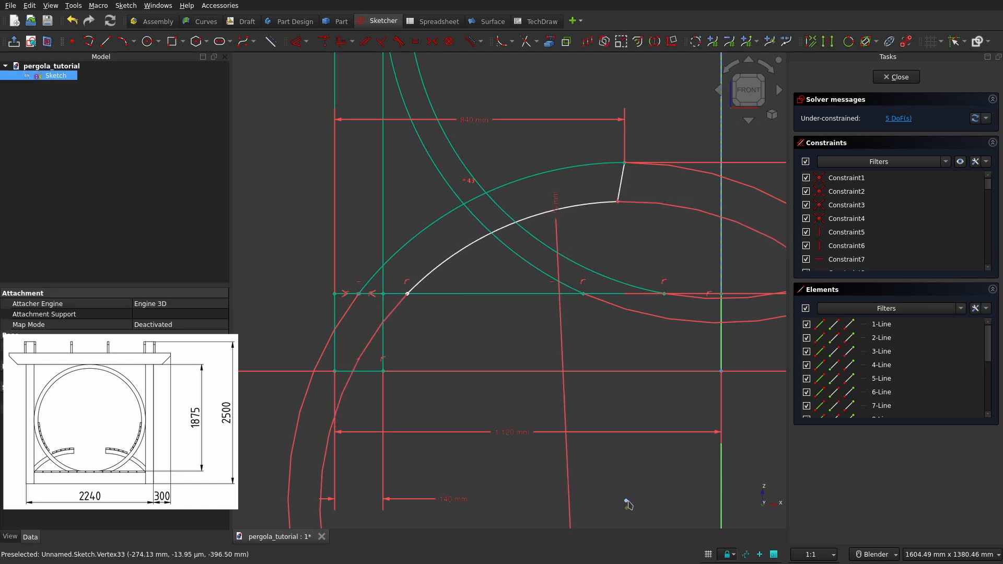
{"action": "left_click", "coordinate": [654, 486]}
{"action": "left_click", "coordinate": [625, 501]}
{"action": "key", "text": "c"}
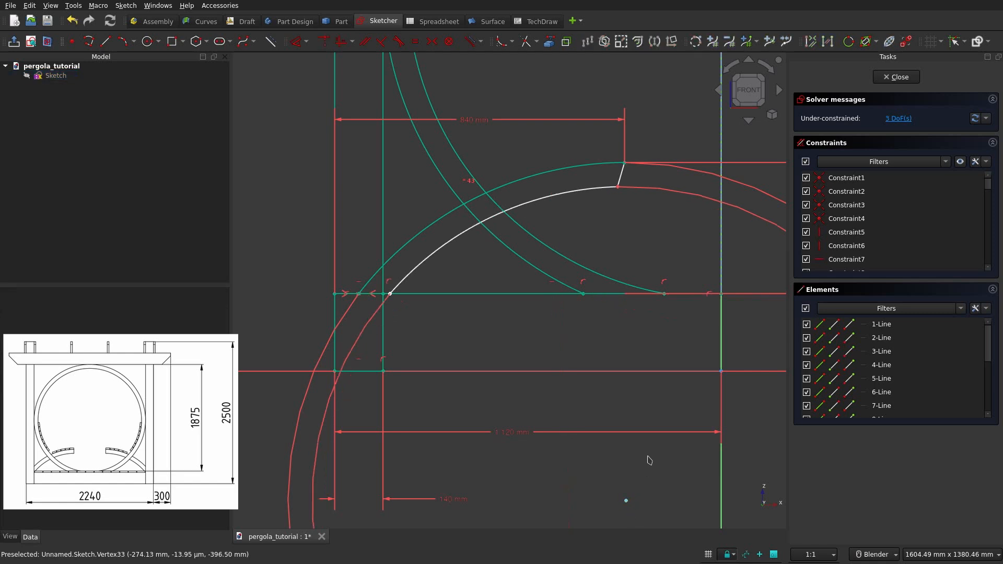
Step: Constrain the short end line to vertical and make its upper end coincident with the outer arc's endpoint
{"action": "left_click", "coordinate": [622, 178]}
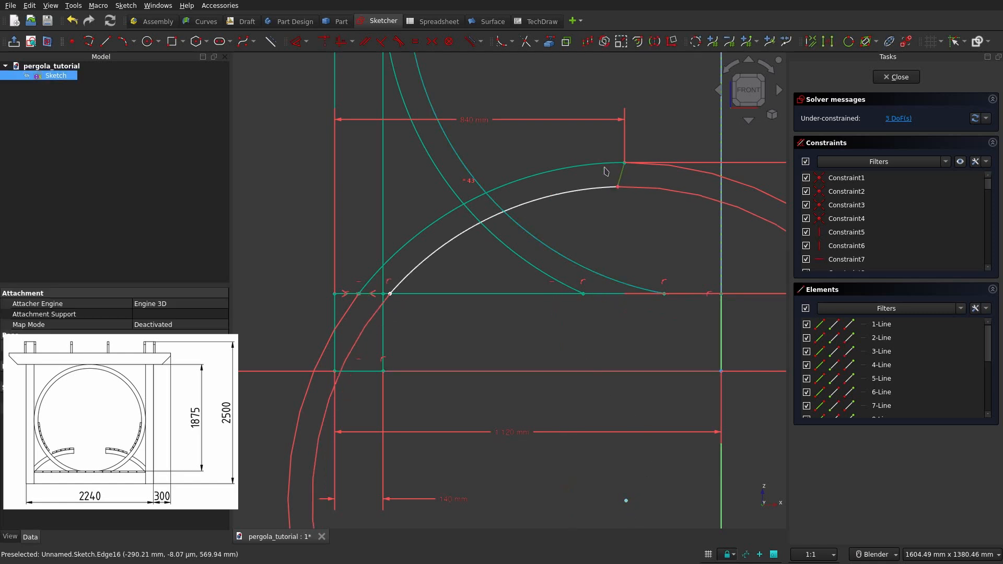
{"action": "left_click", "coordinate": [340, 41]}
{"action": "scroll", "coordinate": [599, 182], "scroll_direction": "up", "scroll_amount": 1}
{"action": "left_click", "coordinate": [624, 158]}
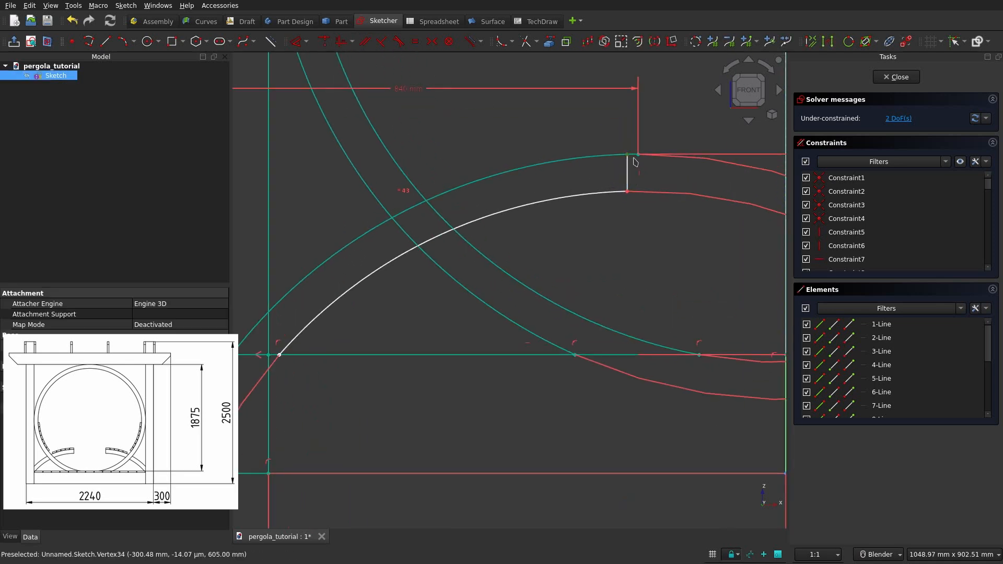
{"action": "key", "text": "c"}
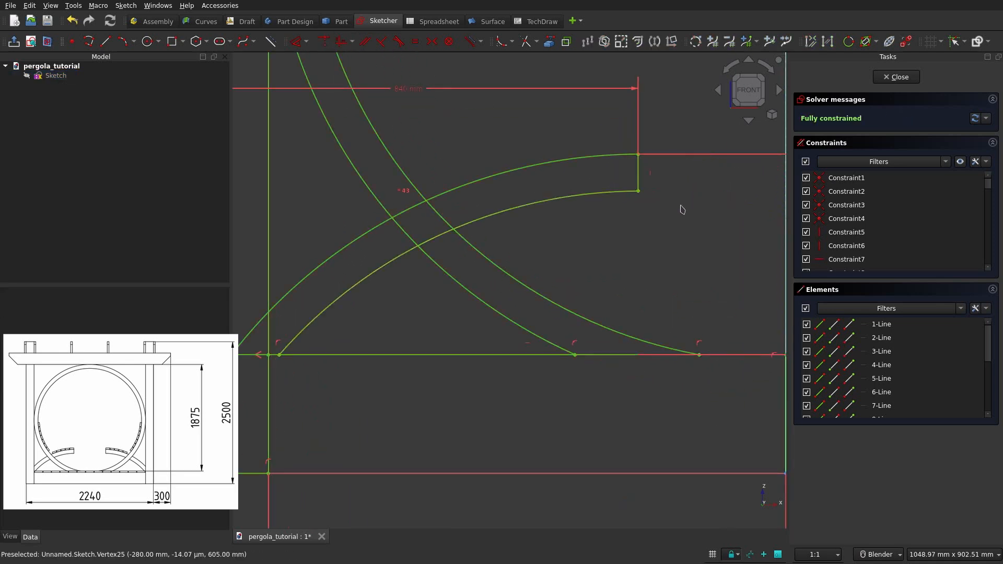
Step: Check the completed layout and finish editing the sketch
{"action": "scroll", "coordinate": [653, 225], "scroll_direction": "down", "scroll_amount": 3}
{"action": "mouse_move", "coordinate": [654, 227]}
{"action": "middle_mouse_down", "text": "shift"}
{"action": "mouse_move", "coordinate": [575, 303]}
{"action": "mouse_move", "coordinate": [546, 226]}
{"action": "mouse_move", "coordinate": [537, 306]}
{"action": "middle_mouse_up", "text": "shift"}
{"action": "scroll", "coordinate": [576, 304], "scroll_direction": "down", "scroll_amount": 2}
{"action": "scroll", "coordinate": [547, 225], "scroll_direction": "down", "scroll_amount": 2}
{"action": "scroll", "coordinate": [564, 289], "scroll_direction": "up", "scroll_amount": 4}
{"action": "middle_click_drag", "start_coordinate": [565, 224], "coordinate": [704, 191], "text": "shift"}
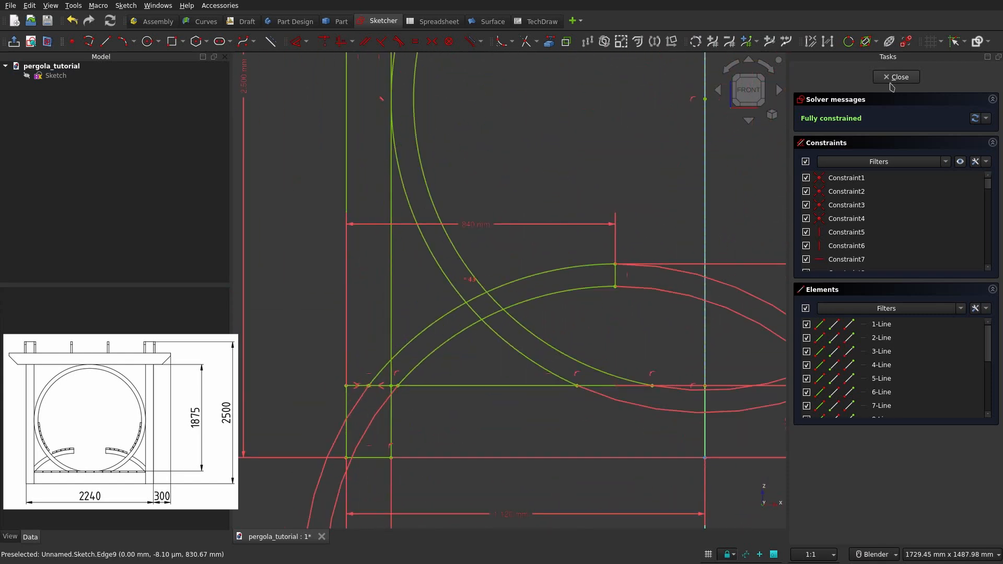
{"action": "left_click", "coordinate": [894, 78]}
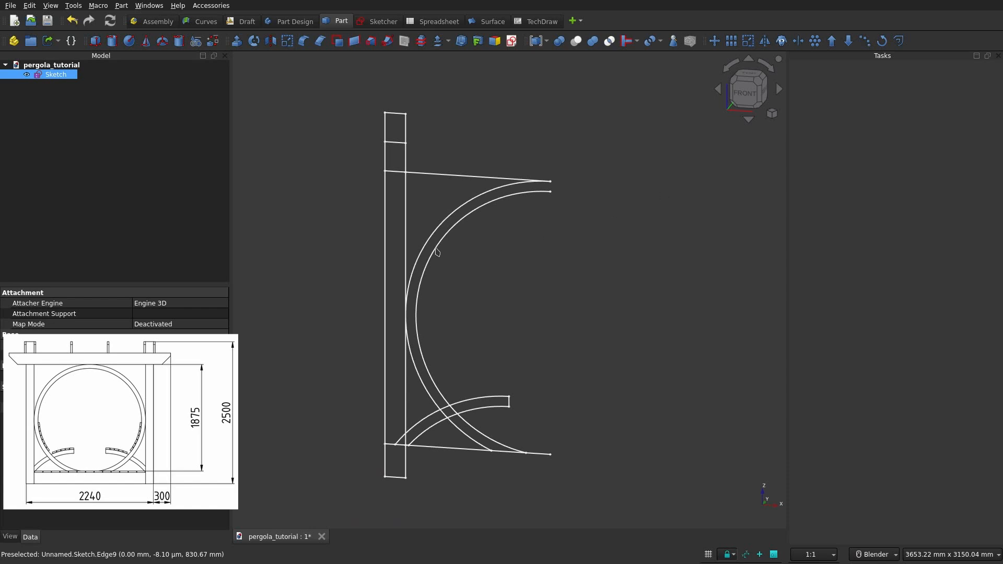
Step: Rename the sketch as Master_sketch
{"action": "left_click", "coordinate": [65, 75]}
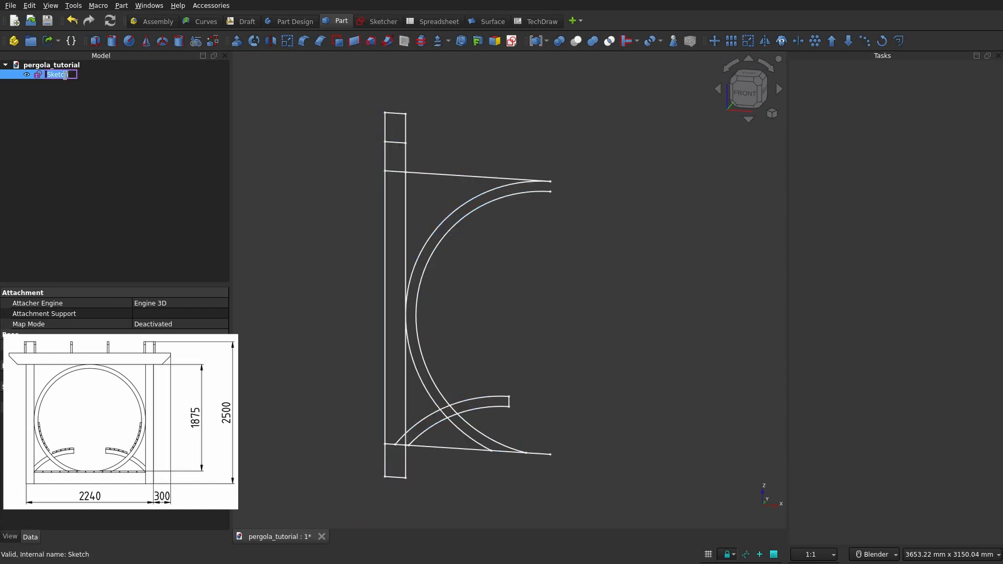
{"action": "type", "text": "Ma"}
{"action": "type", "text": "ster sketch"}
{"action": "key", "text": "Return"}
{"action": "left_click", "coordinate": [87, 128]}
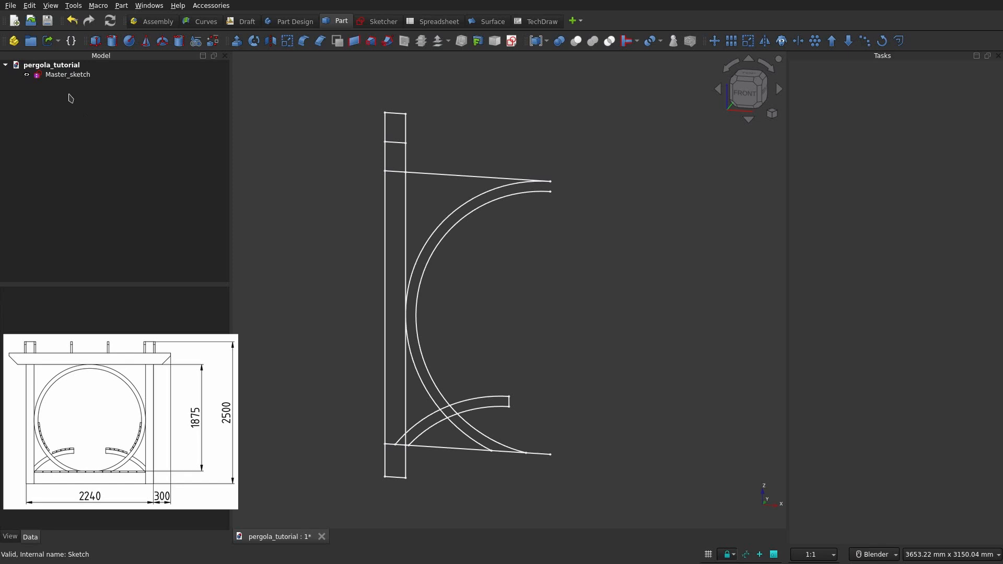
Step: Create a new group and name it Deck
{"action": "left_click", "coordinate": [31, 40]}
{"action": "left_click", "coordinate": [60, 86]}
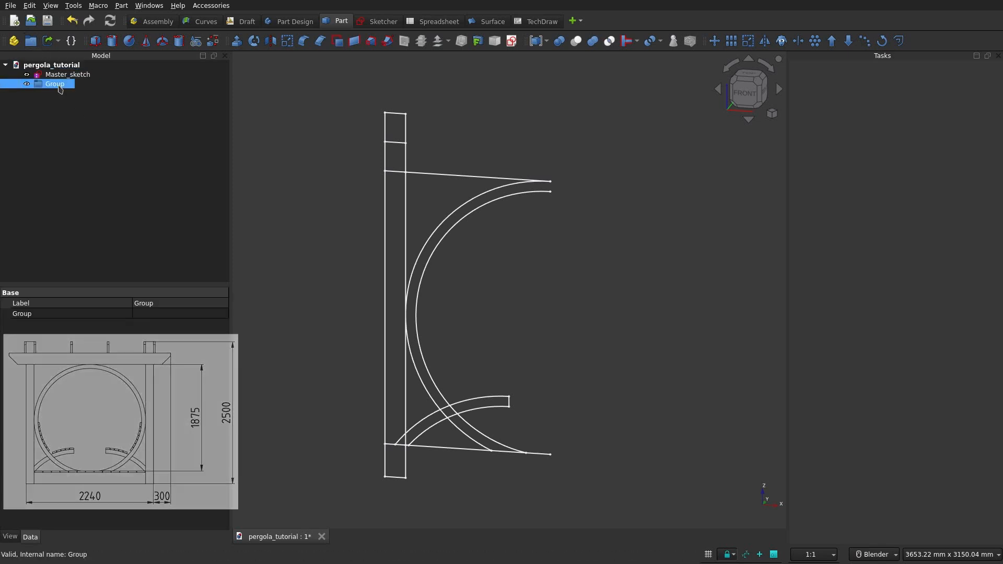
{"action": "left_click", "coordinate": [58, 84]}
{"action": "type", "text": "De"}
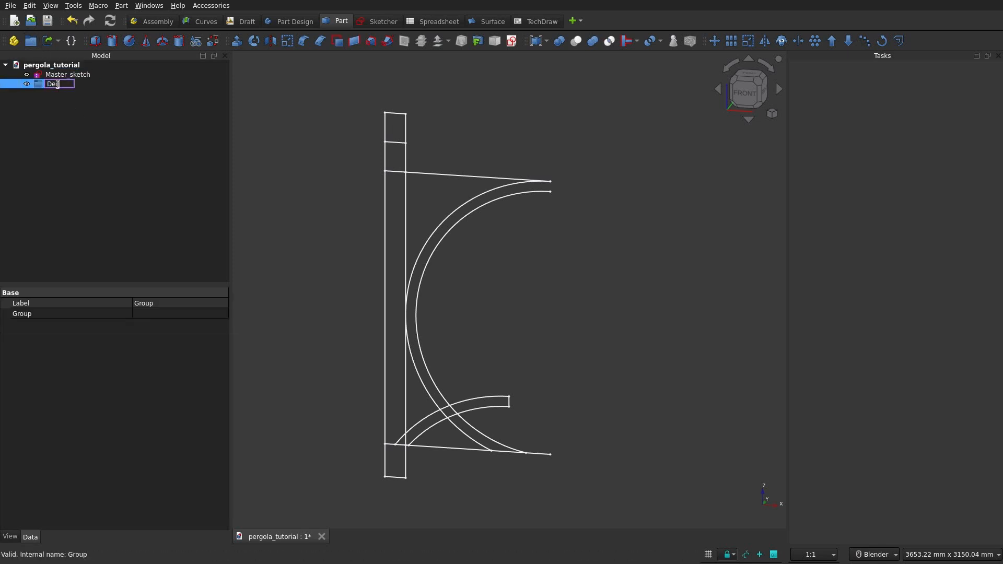
{"action": "type", "text": "ck"}
{"action": "key", "text": "Return"}
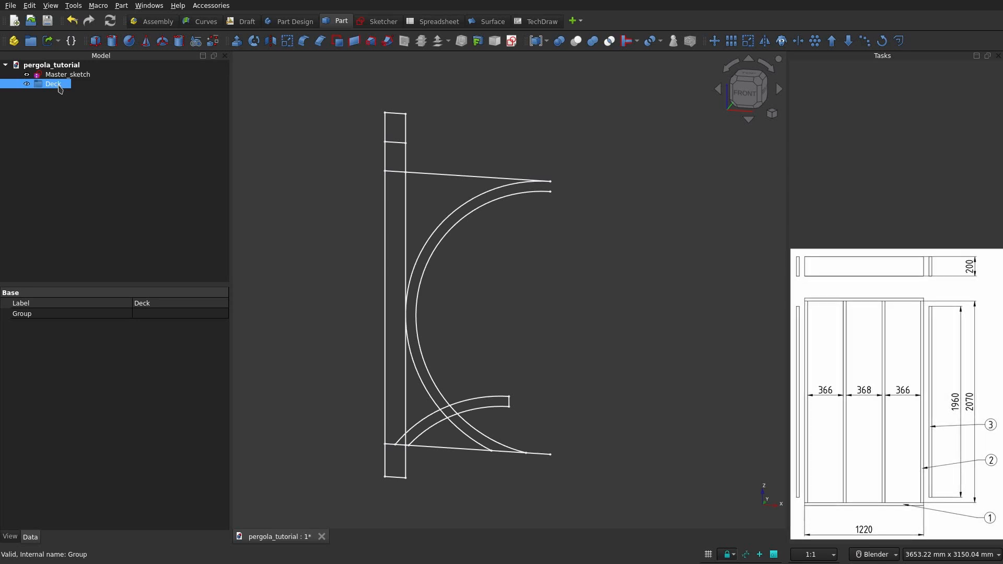
{"action": "left_click", "coordinate": [65, 133]}
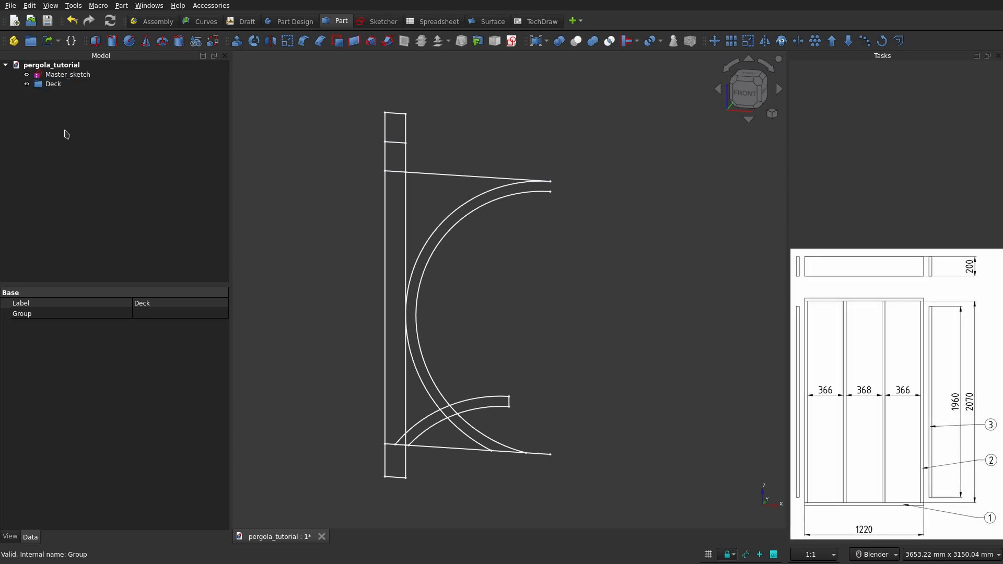
Step: Create a cube solid with length 1220 mm, width 30 mm and height 200 mm
{"action": "left_click", "coordinate": [95, 42]}
{"action": "left_click", "coordinate": [53, 93]}
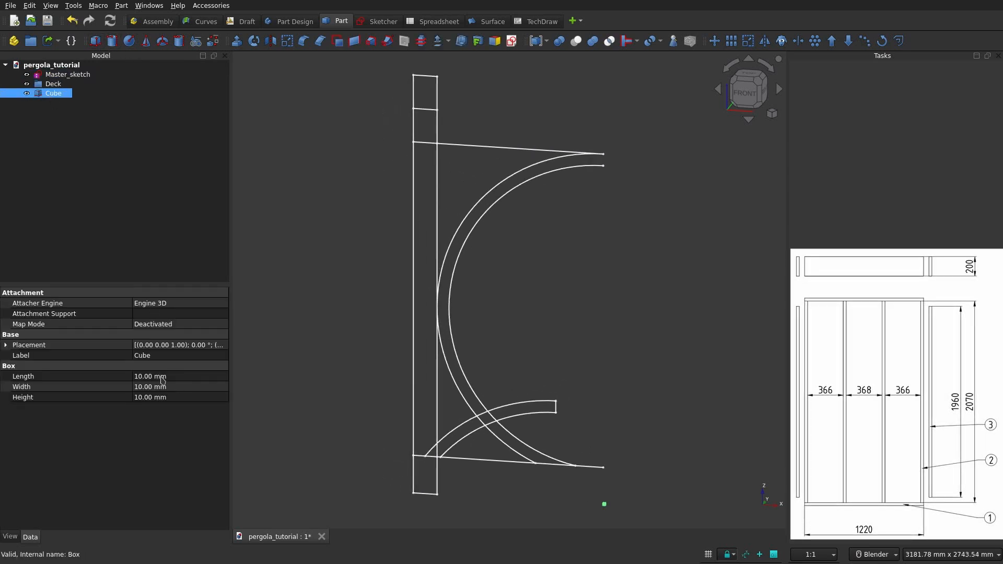
{"action": "left_click", "coordinate": [150, 377]}
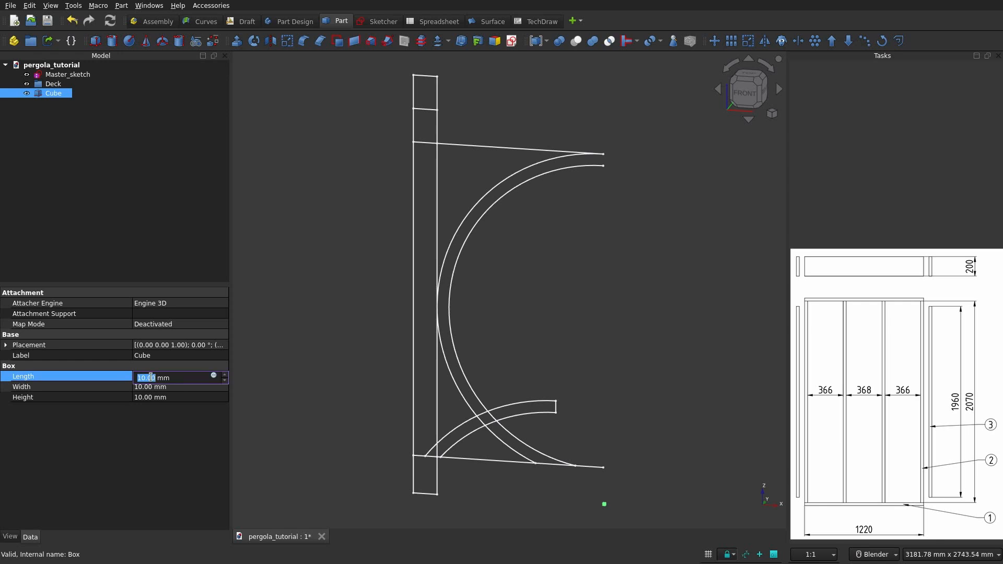
{"action": "type", "text": "1220"}
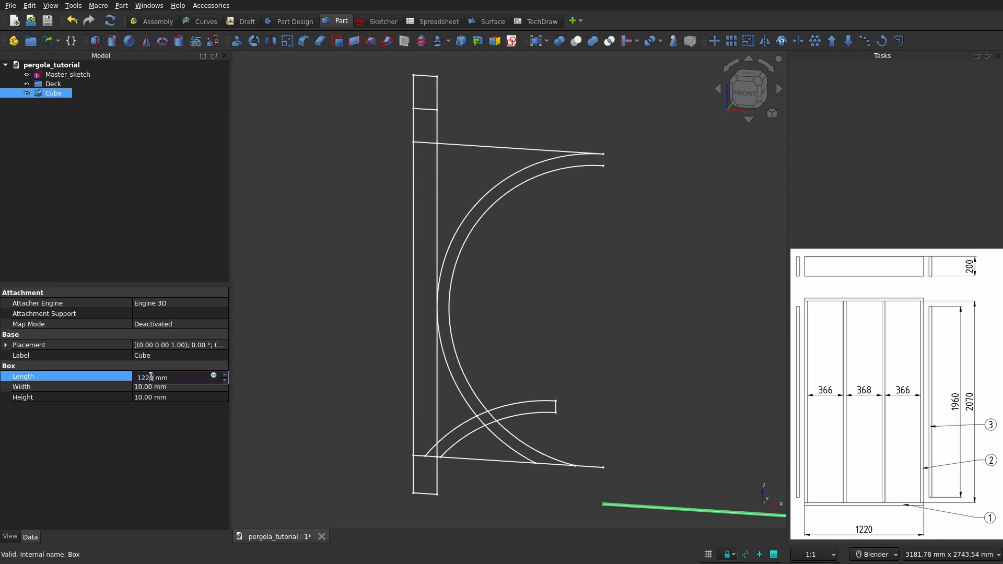
{"action": "left_click", "coordinate": [149, 387]}
{"action": "type", "text": "30"}
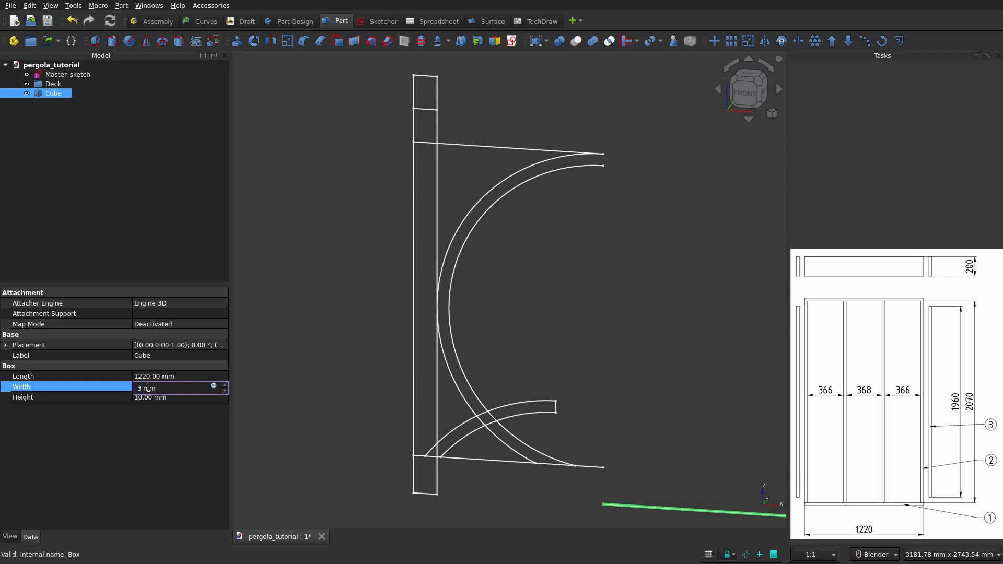
{"action": "left_click", "coordinate": [154, 398]}
{"action": "type", "text": "200"}
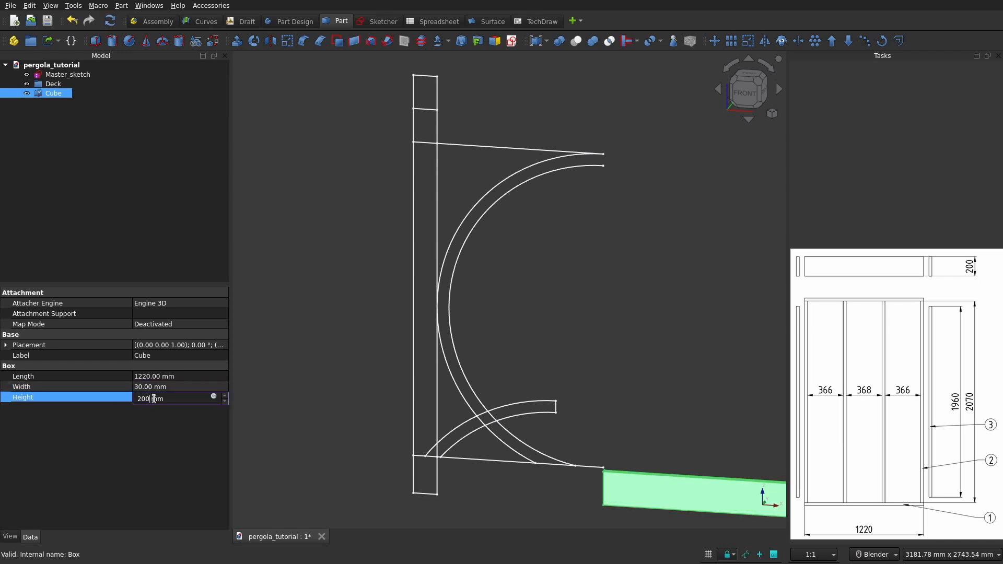
{"action": "key", "text": "Return"}
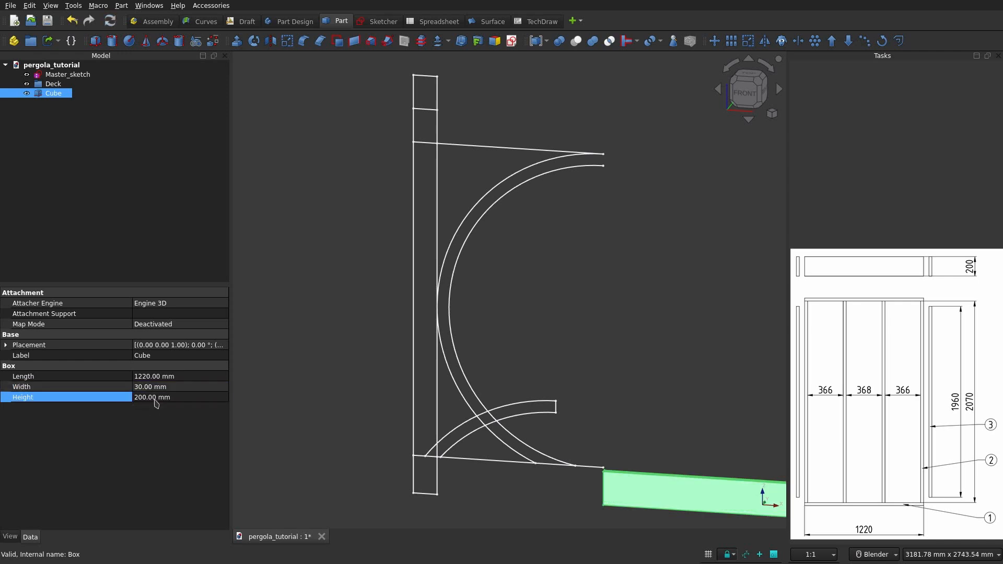
Step: Rename the board as "30x200x1220." and move it into the Deck group
{"action": "left_click", "coordinate": [55, 93]}
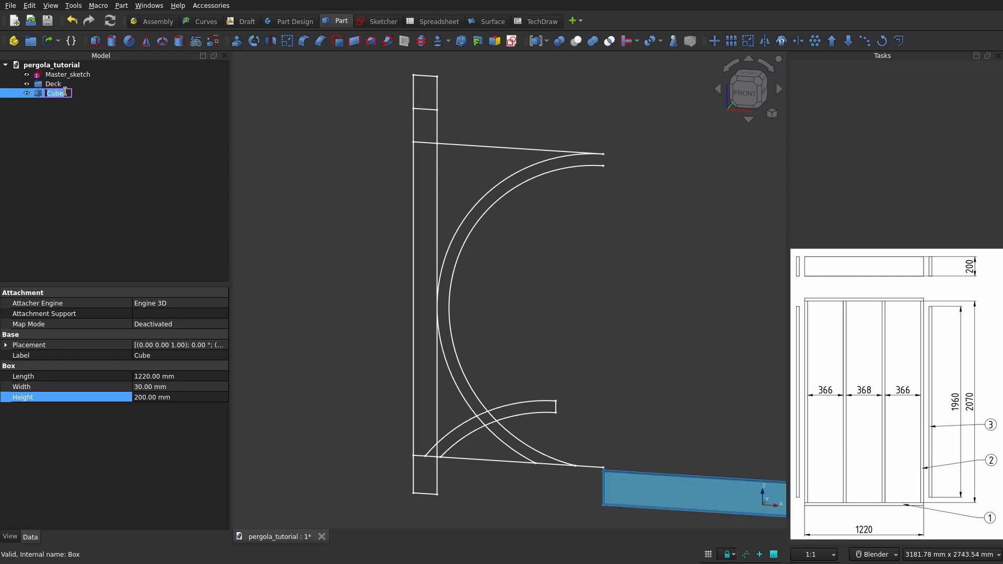
{"action": "type", "text": "30"}
{"action": "key", "text": "Return"}
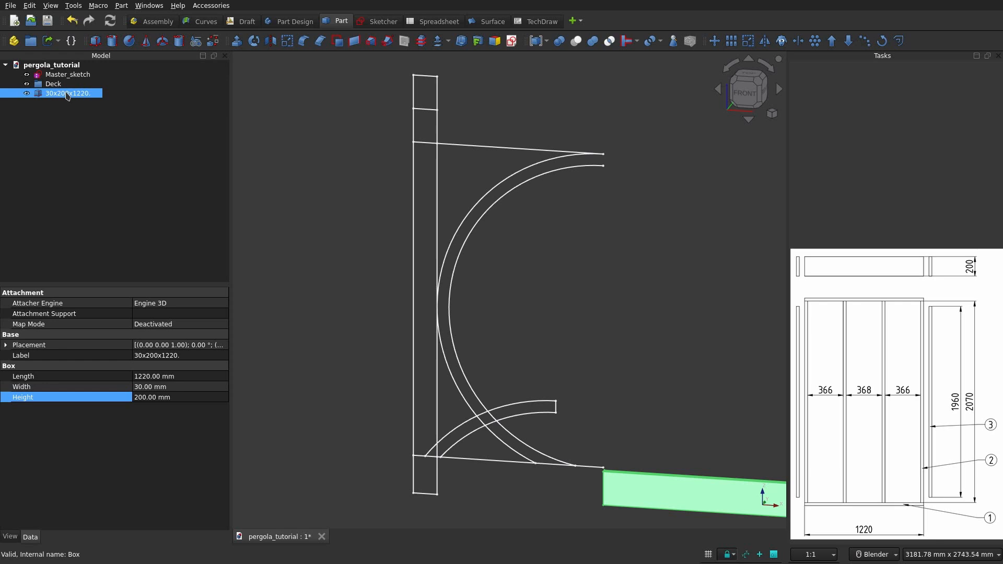
{"action": "left_click", "coordinate": [102, 142]}
{"action": "scroll", "coordinate": [497, 217], "scroll_direction": "down", "scroll_amount": 3}
{"action": "middle_click_drag", "start_coordinate": [573, 245], "coordinate": [518, 232], "text": "shift"}
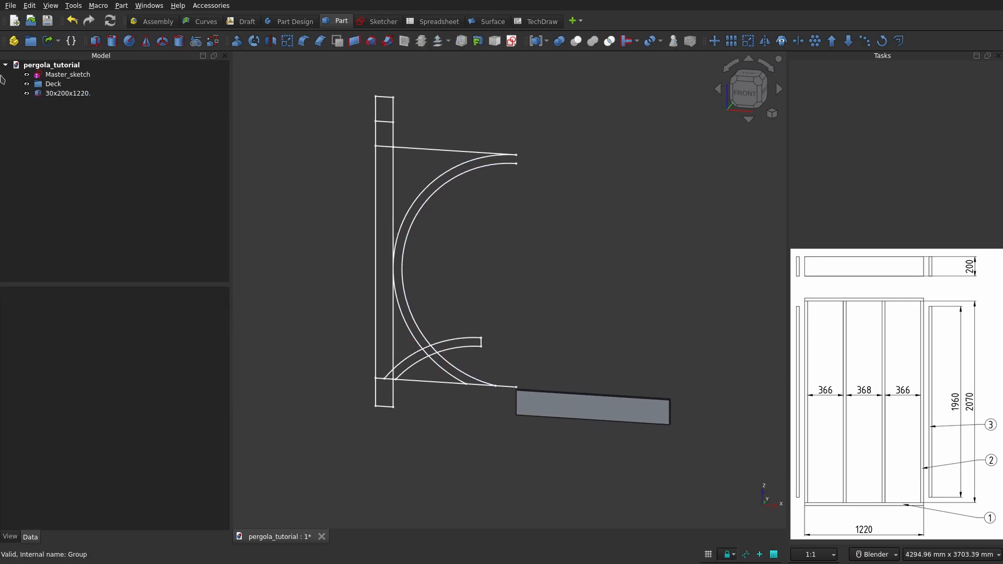
{"action": "left_click_drag", "start_coordinate": [55, 93], "coordinate": [52, 84]}
Step: Create a cube solid with length 2070 mm, width 30 mm and height 200 mm
{"action": "left_click", "coordinate": [95, 40]}
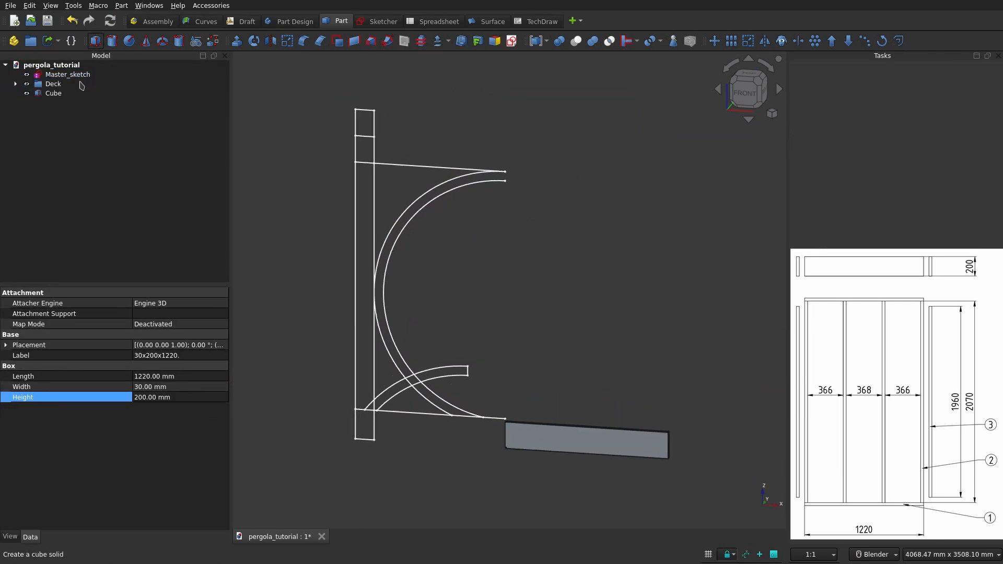
{"action": "left_click", "coordinate": [52, 93]}
{"action": "double_click", "coordinate": [157, 376]}
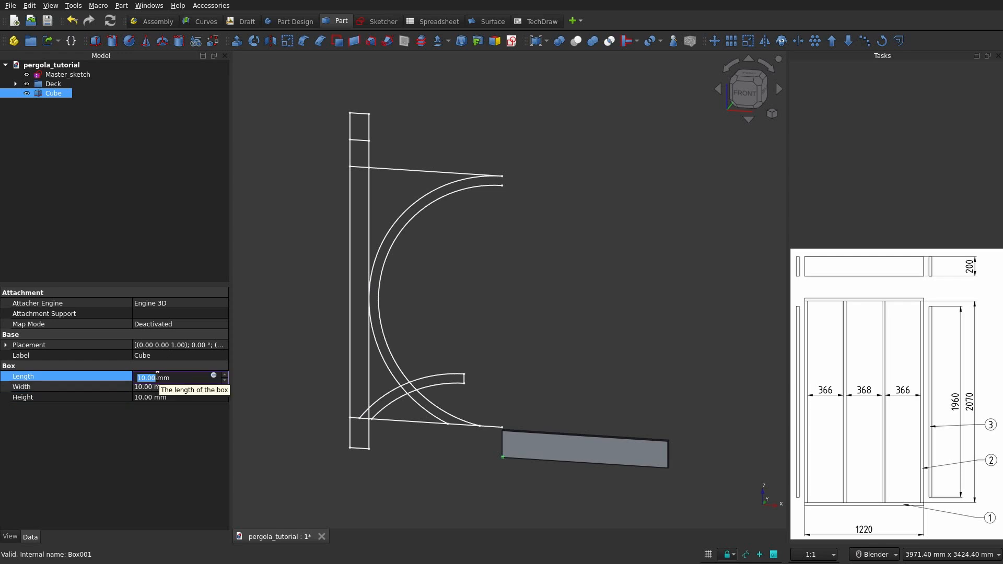
{"action": "type", "text": "2070"}
{"action": "double_click", "coordinate": [142, 386]}
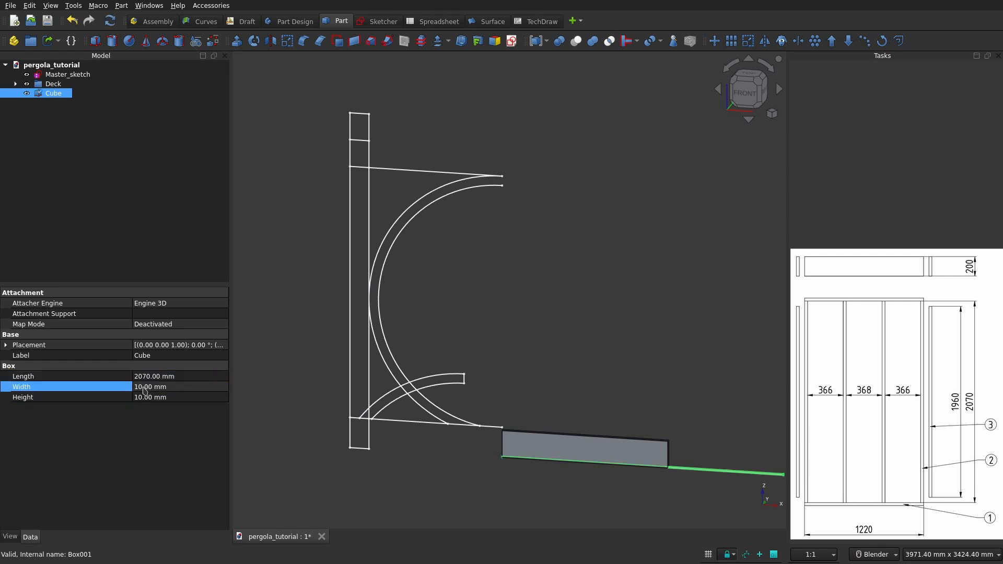
{"action": "type", "text": "30"}
{"action": "double_click", "coordinate": [148, 398]}
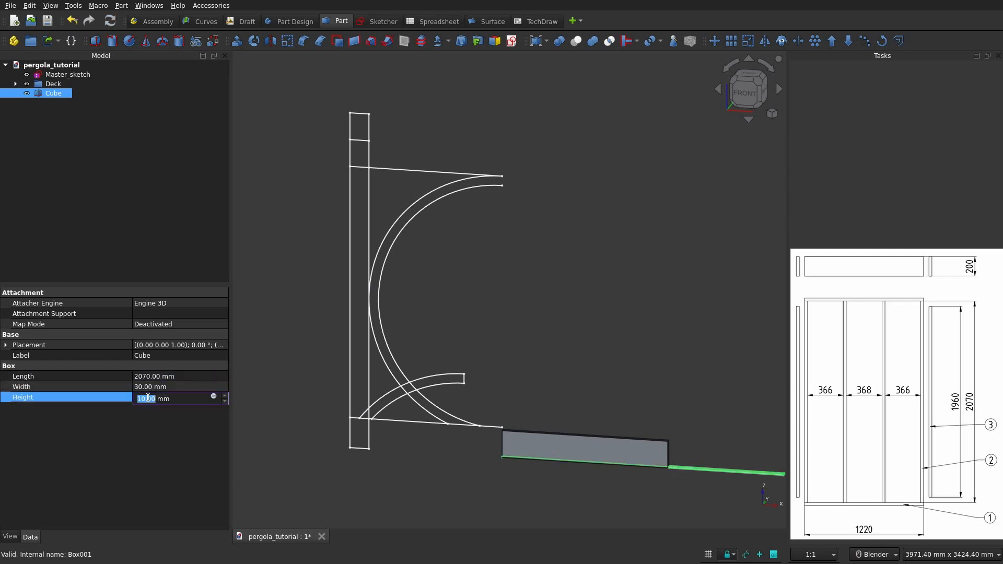
{"action": "type", "text": "200"}
{"action": "key", "text": "Return"}
Step: Rename the 2070 mm board as "30x200x2070." and move it into the Deck group
{"action": "left_click", "coordinate": [54, 94]}
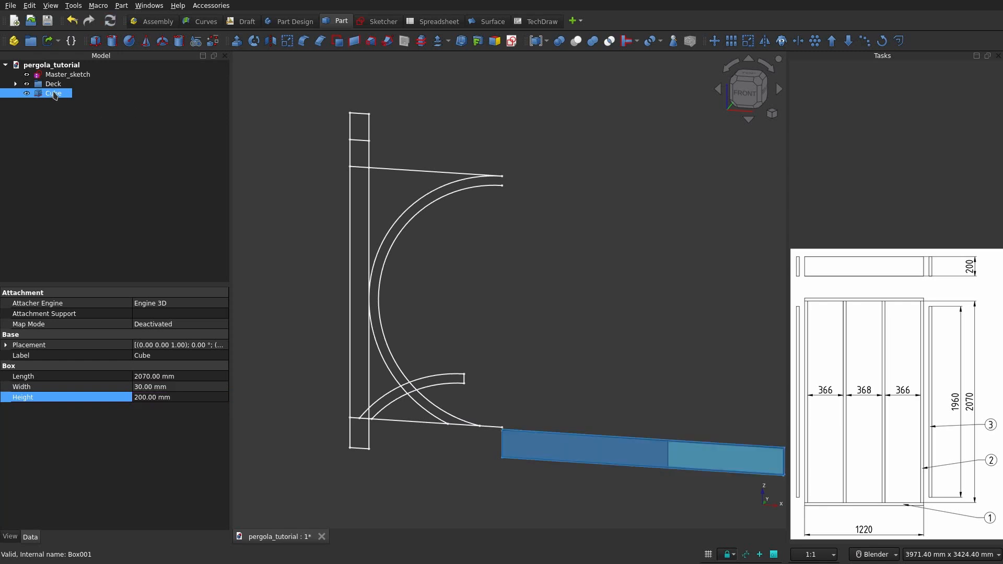
{"action": "left_click", "coordinate": [76, 112]}
{"action": "left_click", "coordinate": [65, 95]}
{"action": "left_click", "coordinate": [57, 93]}
{"action": "type", "text": "30x200"}
{"action": "type", "text": "x2070."}
{"action": "key", "text": "Return"}
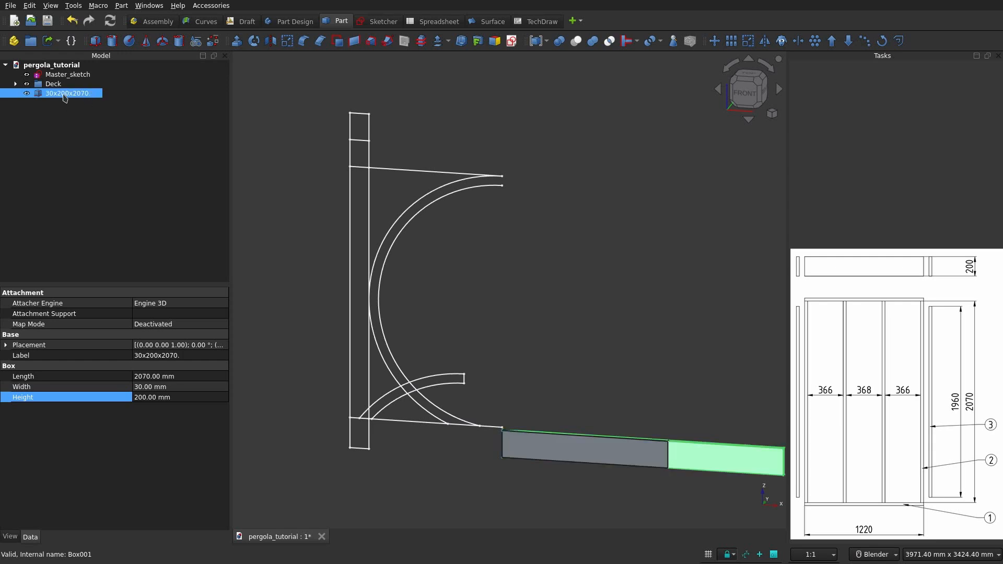
{"action": "left_click_drag", "start_coordinate": [65, 99], "coordinate": [52, 85]}
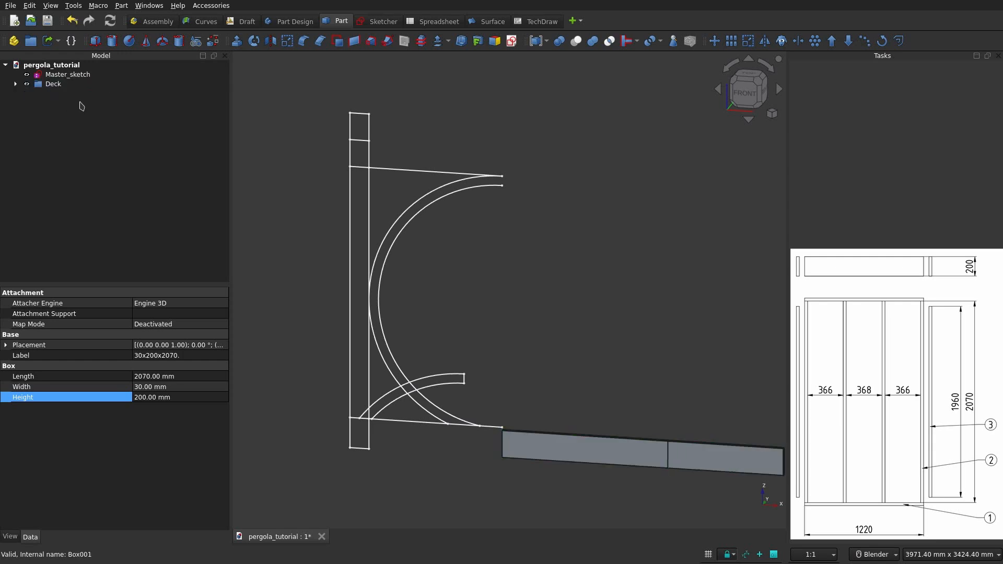
Step: Create a cube solid with length 1960 mm, width 30 mm and height 200 mm
{"action": "left_click", "coordinate": [96, 46]}
{"action": "left_click", "coordinate": [50, 93]}
{"action": "left_click", "coordinate": [146, 377]}
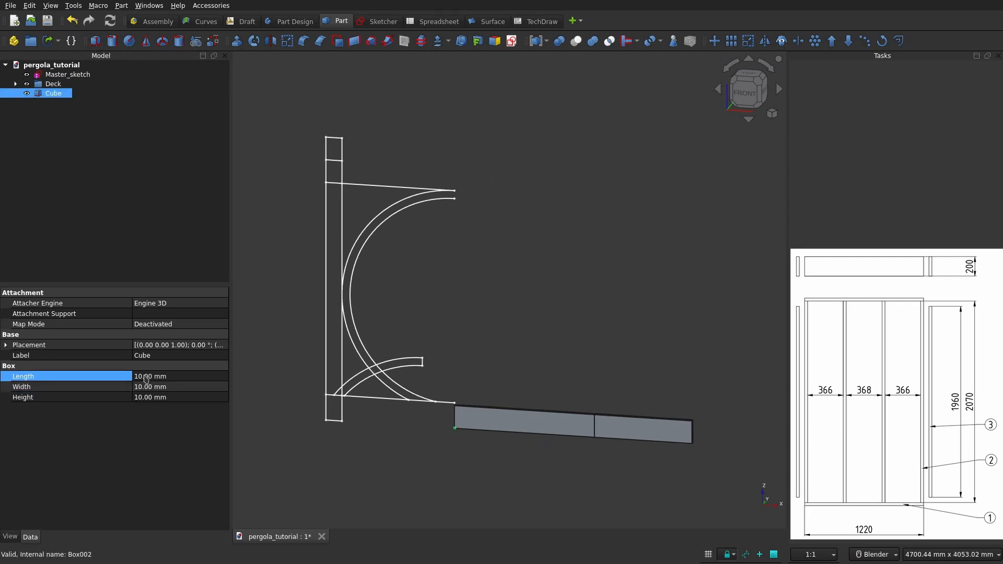
{"action": "left_click", "coordinate": [144, 376]}
{"action": "type", "text": "1960"}
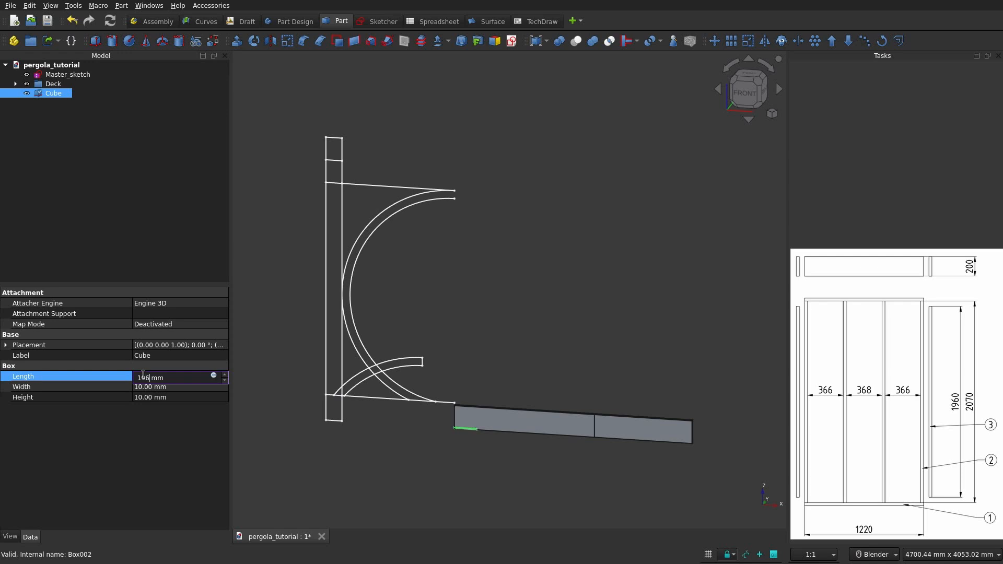
{"action": "left_click", "coordinate": [146, 387]}
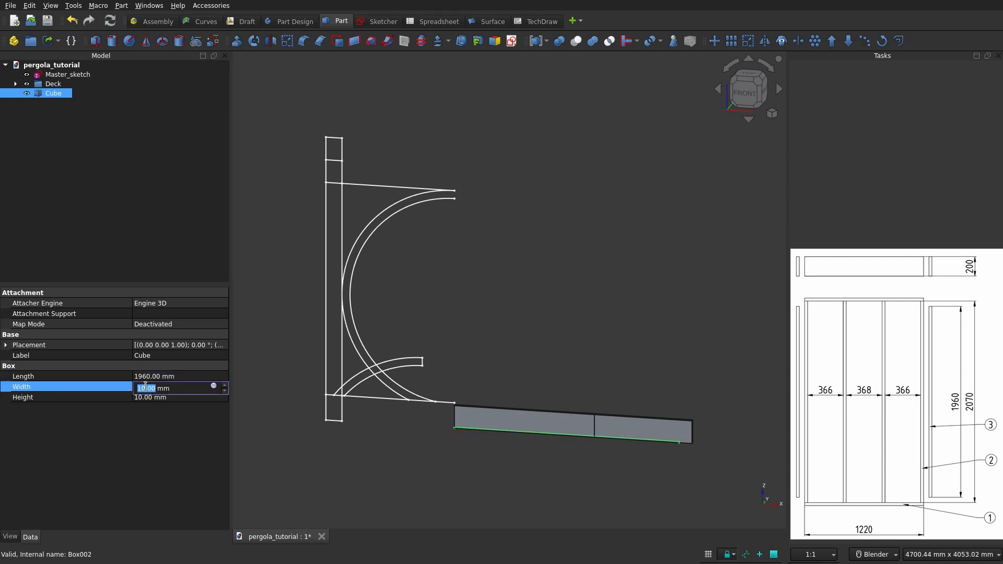
{"action": "type", "text": "30"}
{"action": "left_click", "coordinate": [160, 398]}
{"action": "type", "text": "200"}
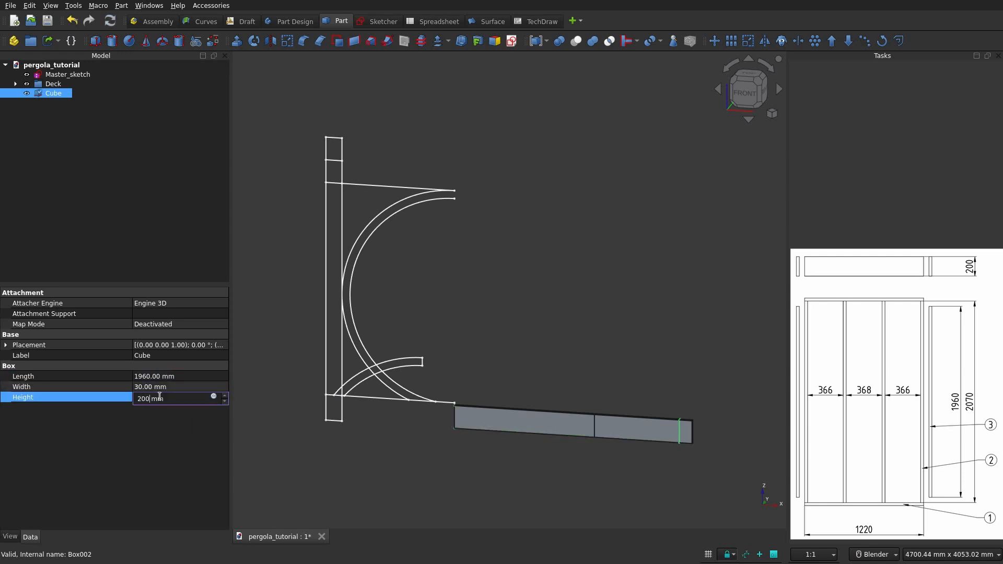
{"action": "key", "text": "Return"}
Step: Rename the 1960 mm board as "30x200x1960." and move it into the Deck group
{"action": "left_click", "coordinate": [55, 94]}
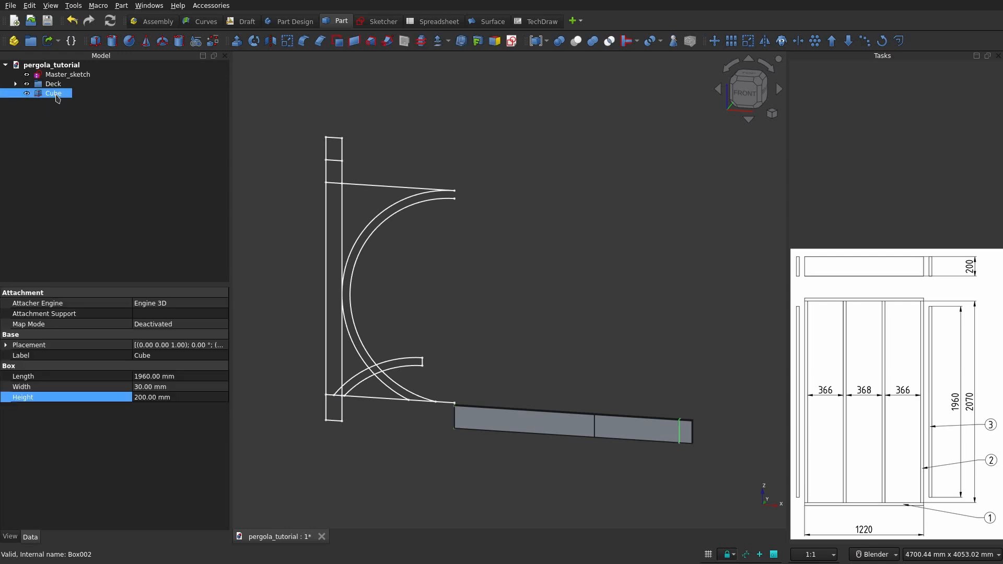
{"action": "type", "text": "30x200"}
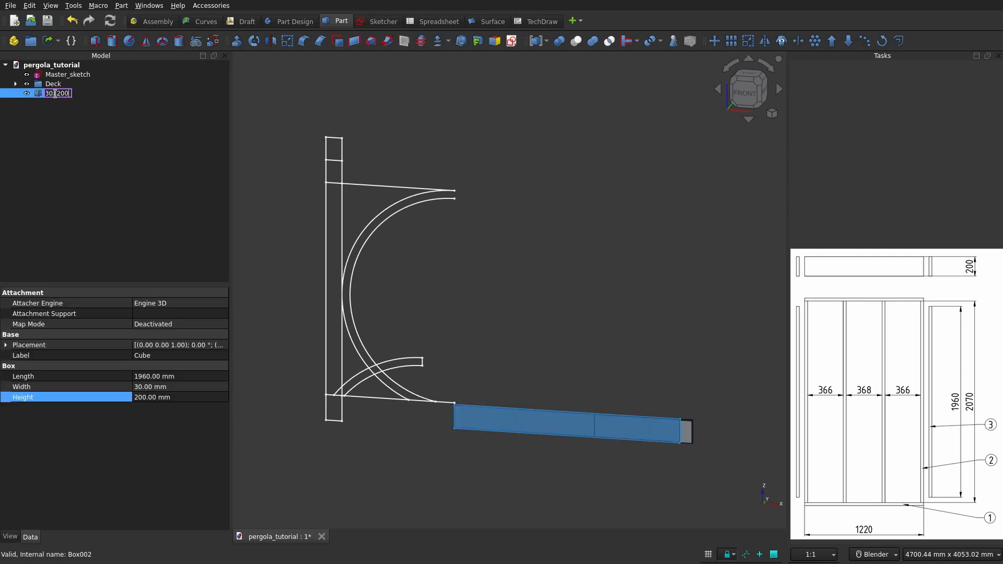
{"action": "key", "text": "Return"}
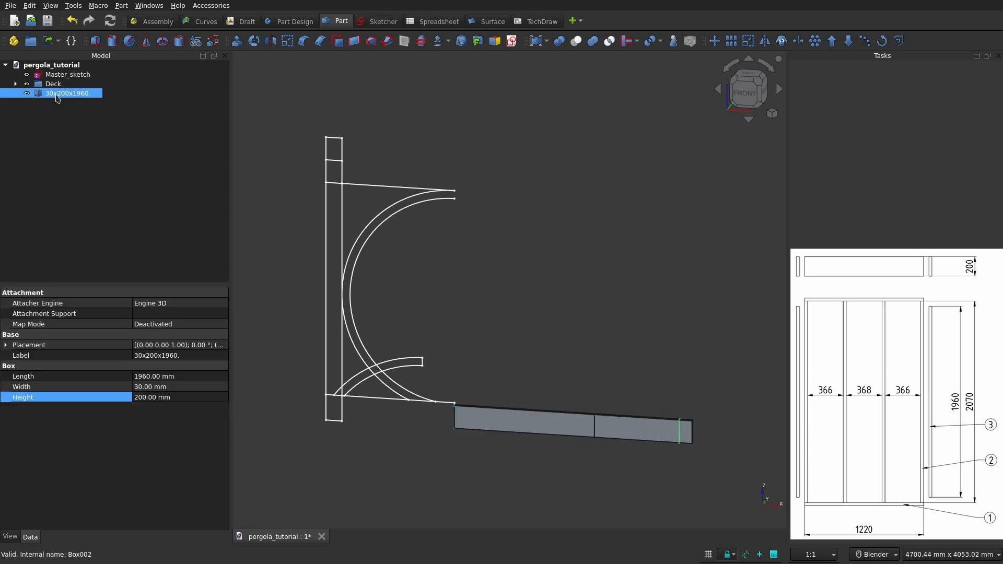
{"action": "left_click_drag", "start_coordinate": [56, 95], "coordinate": [60, 84]}
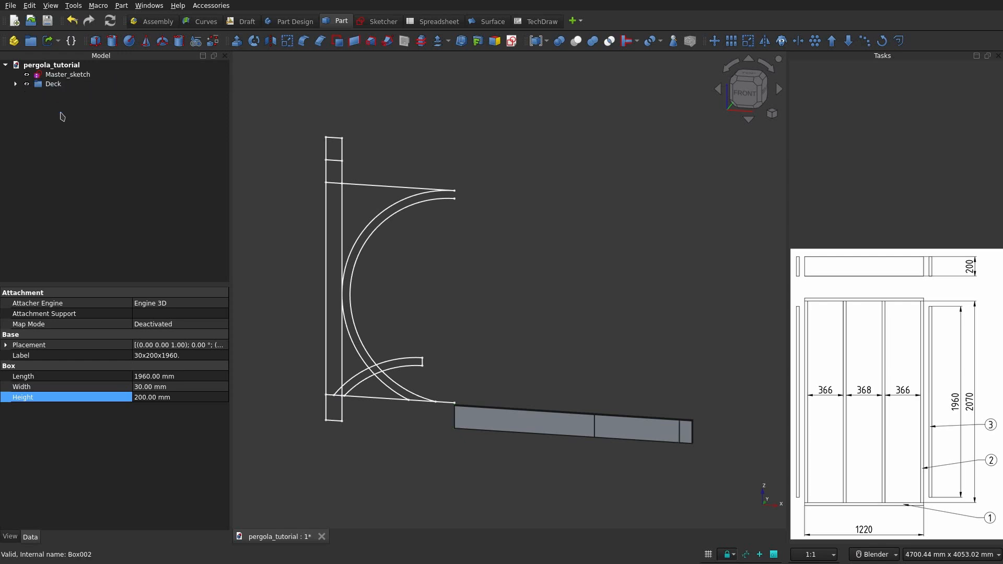
Step: Expand the Deck group and hide its three 30x200 boards
{"action": "left_click", "coordinate": [15, 83]}
{"action": "left_click", "coordinate": [36, 93]}
{"action": "left_click", "coordinate": [37, 102]}
{"action": "left_click", "coordinate": [37, 112]}
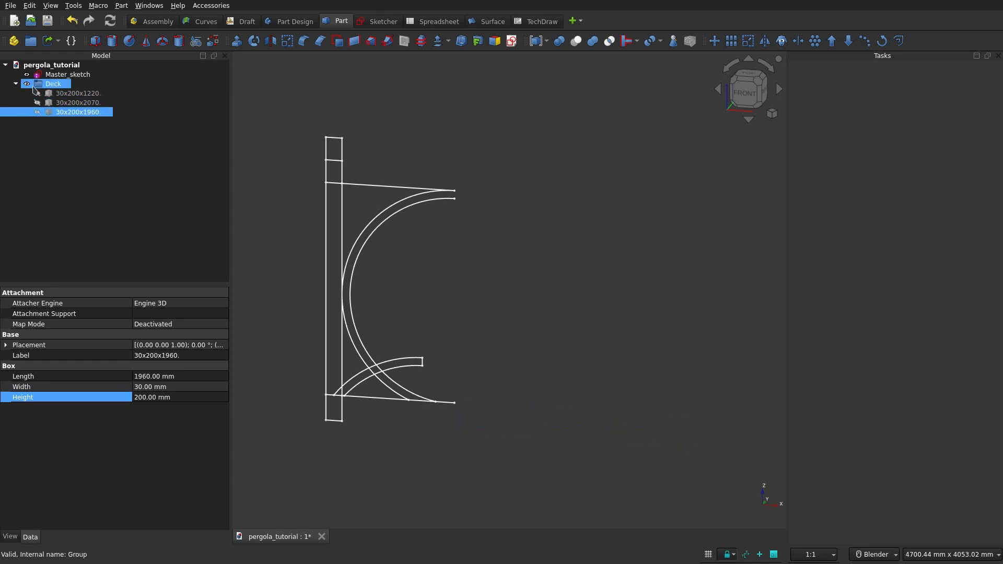
Step: Create a cube solid with length 1210 mm, width 140 mm and height 25 mm
{"action": "left_click", "coordinate": [95, 41]}
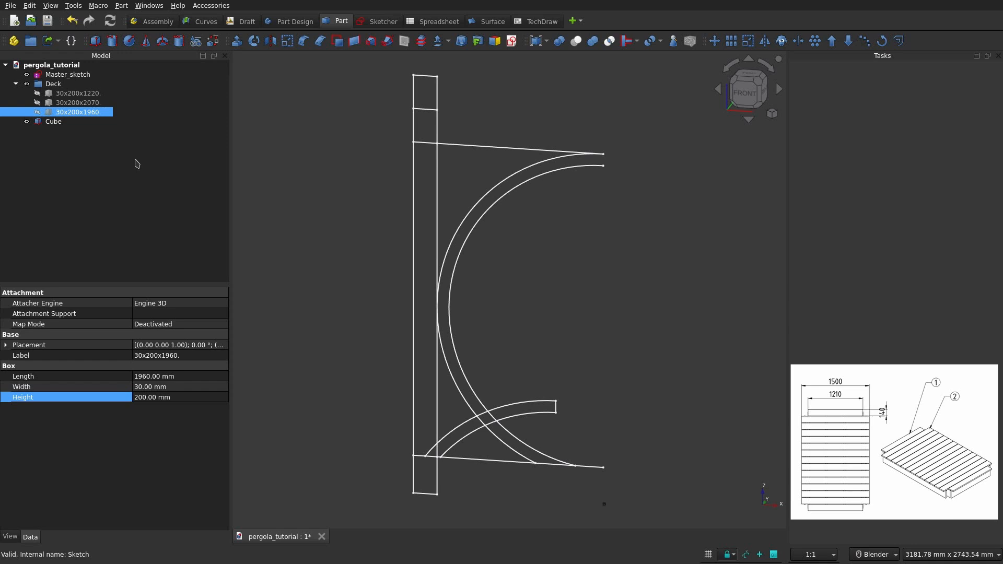
{"action": "left_click", "coordinate": [53, 121]}
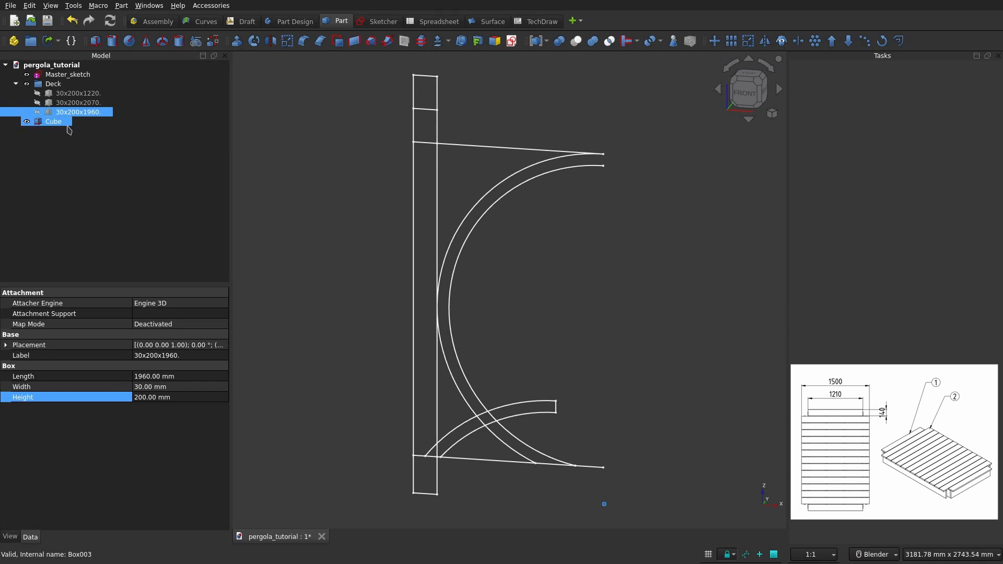
{"action": "left_click", "coordinate": [157, 376]}
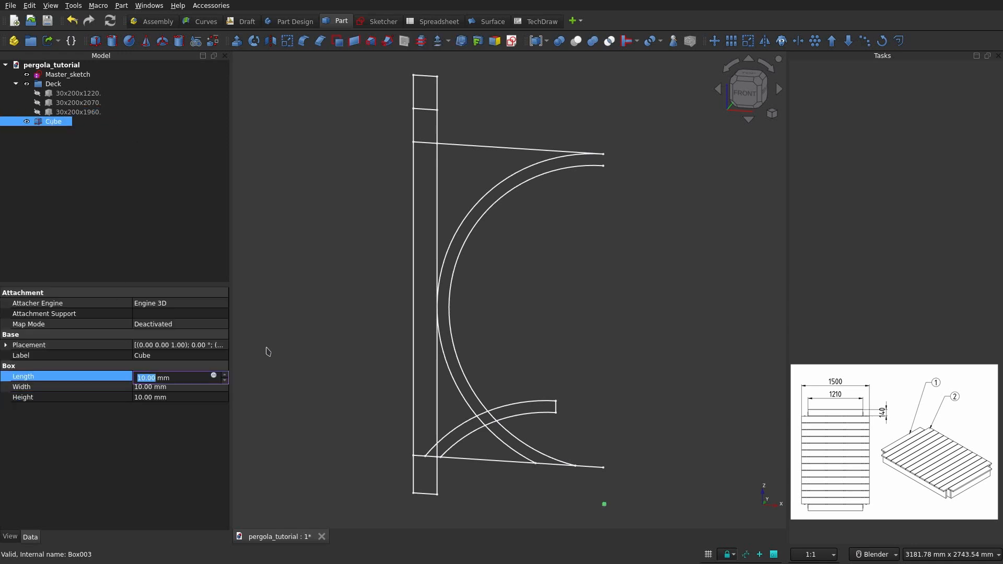
{"action": "type", "text": "1210"}
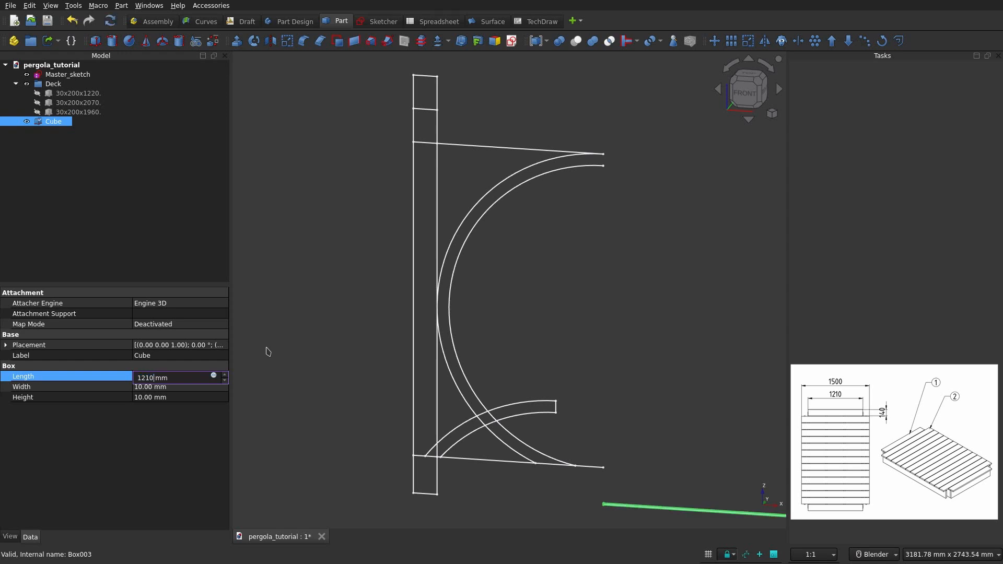
{"action": "left_click", "coordinate": [146, 388]}
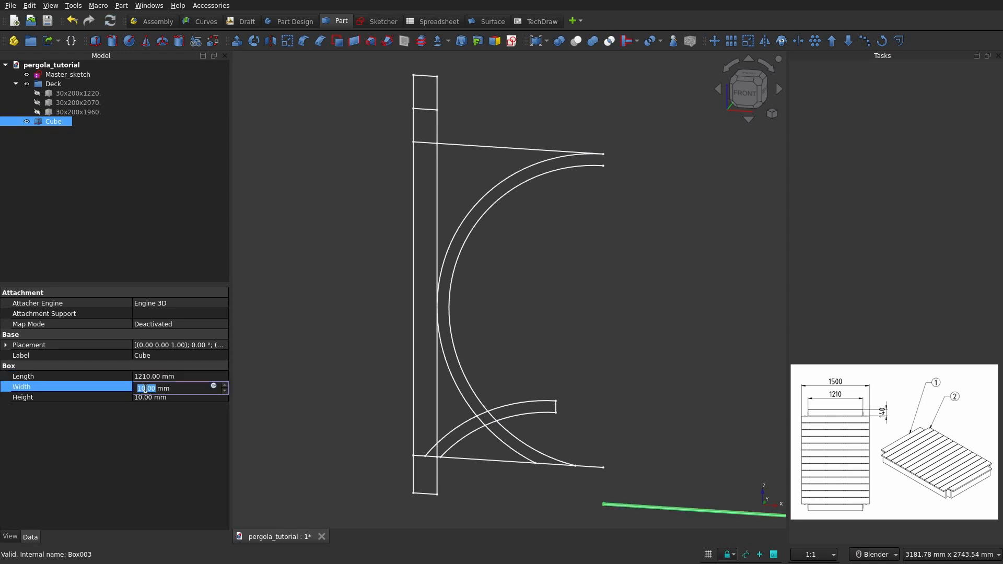
{"action": "type", "text": "140"}
{"action": "left_click", "coordinate": [150, 398]}
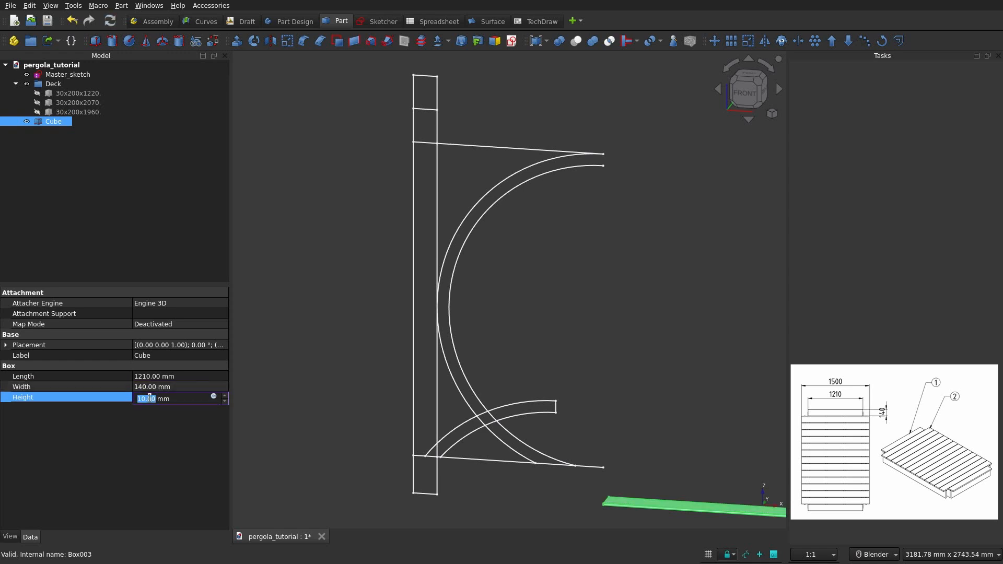
{"action": "type", "text": "25"}
{"action": "key", "text": "Return"}
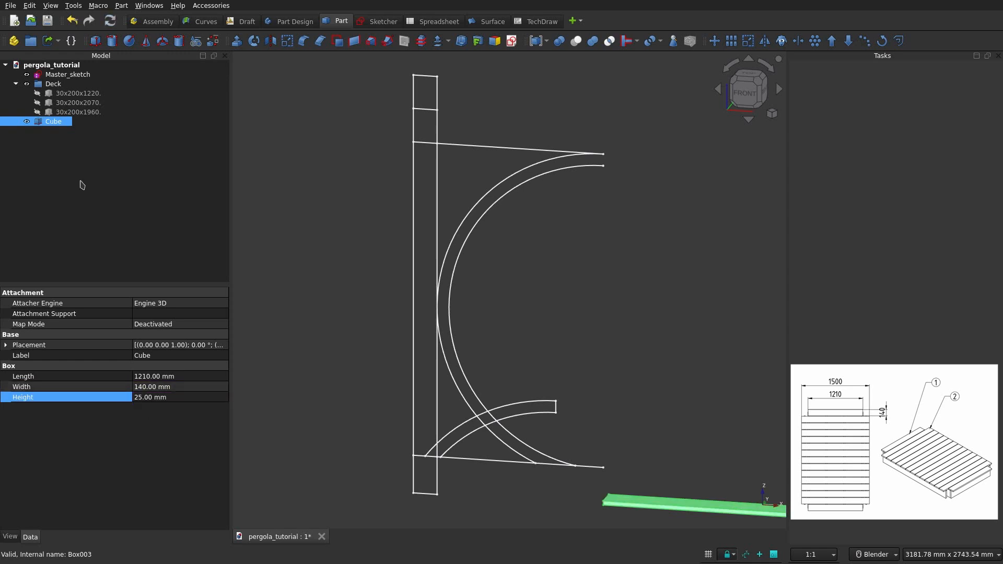
Step: Rename the 1210 mm board as "25x140x1210." and move it into the Deck group
{"action": "left_click", "coordinate": [56, 122]}
{"action": "type", "text": "25x140x"}
{"action": "key", "text": "Return"}
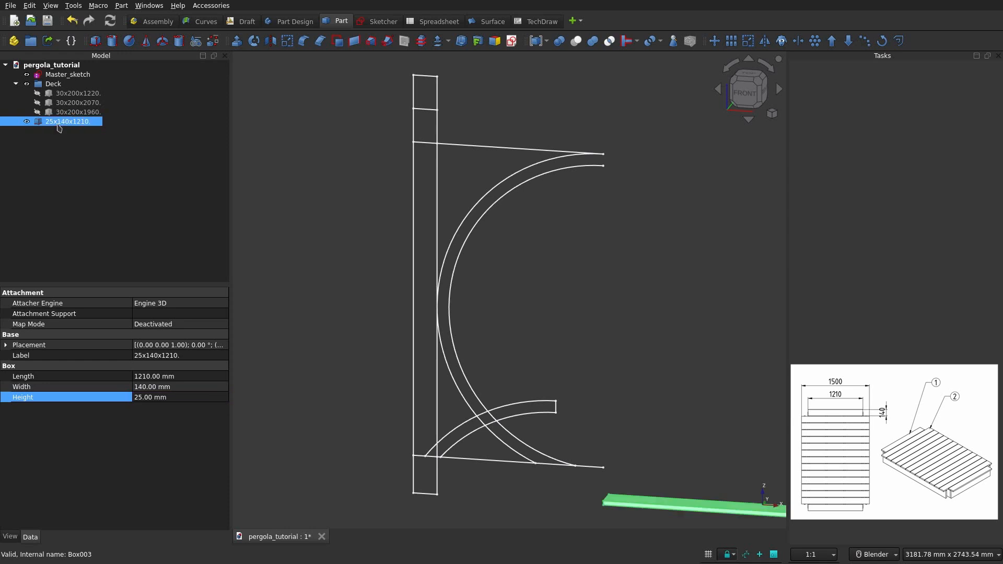
Step: Create a cube solid with length 1500 mm, width 140 mm and height 25 mm
{"action": "left_click", "coordinate": [100, 45]}
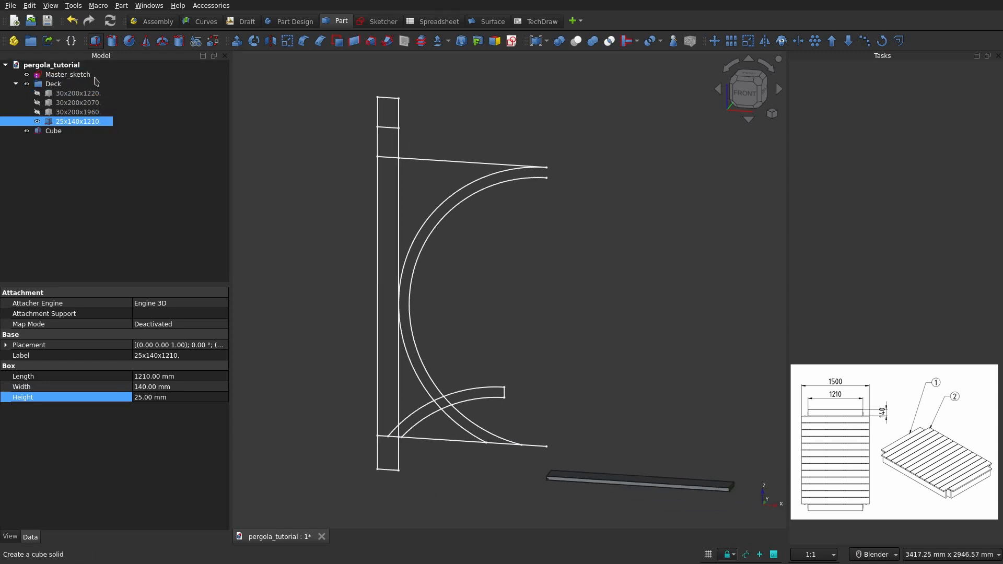
{"action": "left_click", "coordinate": [63, 133]}
{"action": "left_click", "coordinate": [148, 376]}
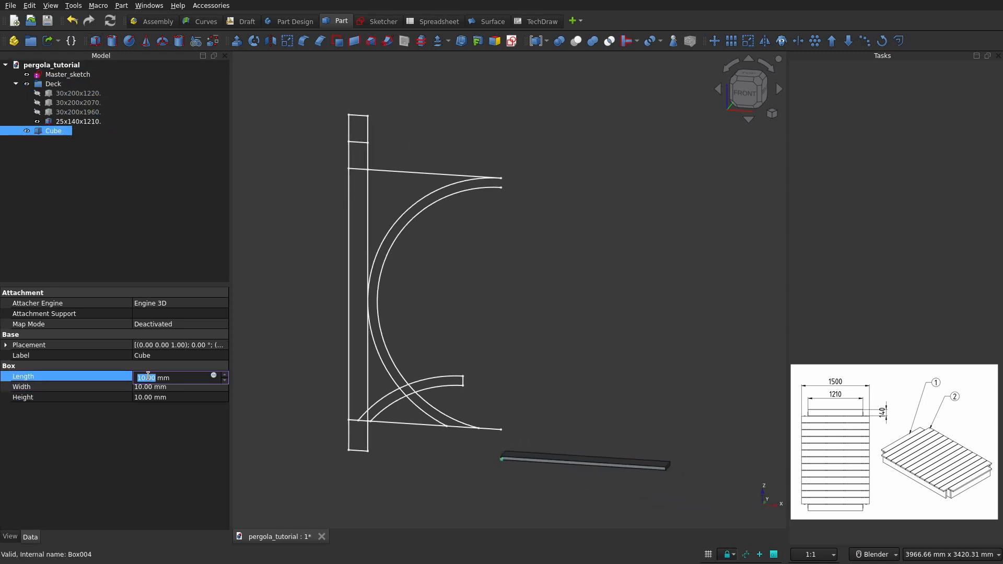
{"action": "type", "text": "1500"}
{"action": "left_click", "coordinate": [148, 387]}
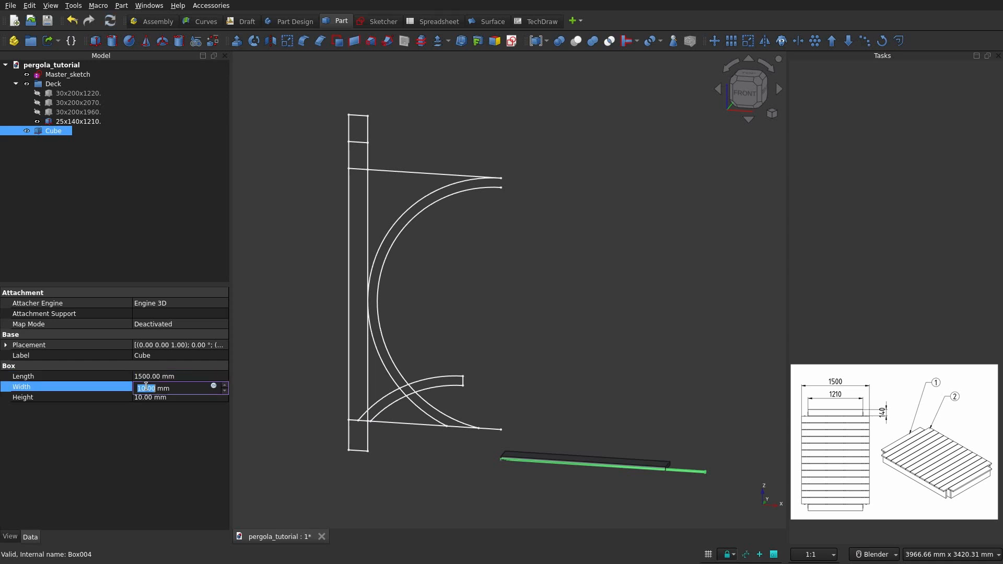
{"action": "type", "text": "30"}
{"action": "left_click", "coordinate": [159, 399]}
{"action": "type", "text": "25"}
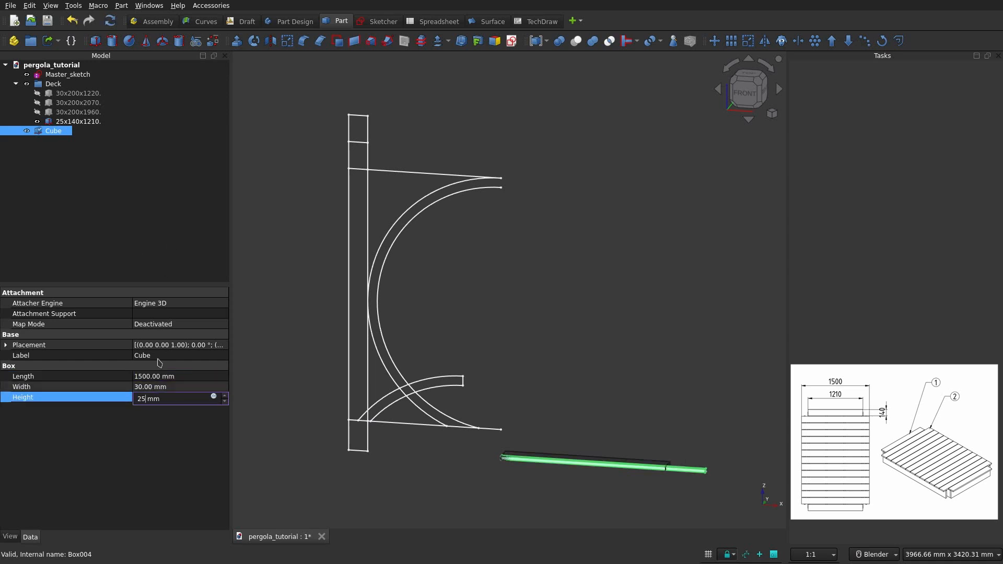
{"action": "left_click", "coordinate": [157, 387]}
{"action": "type", "text": "140"}
{"action": "key", "text": "Return"}
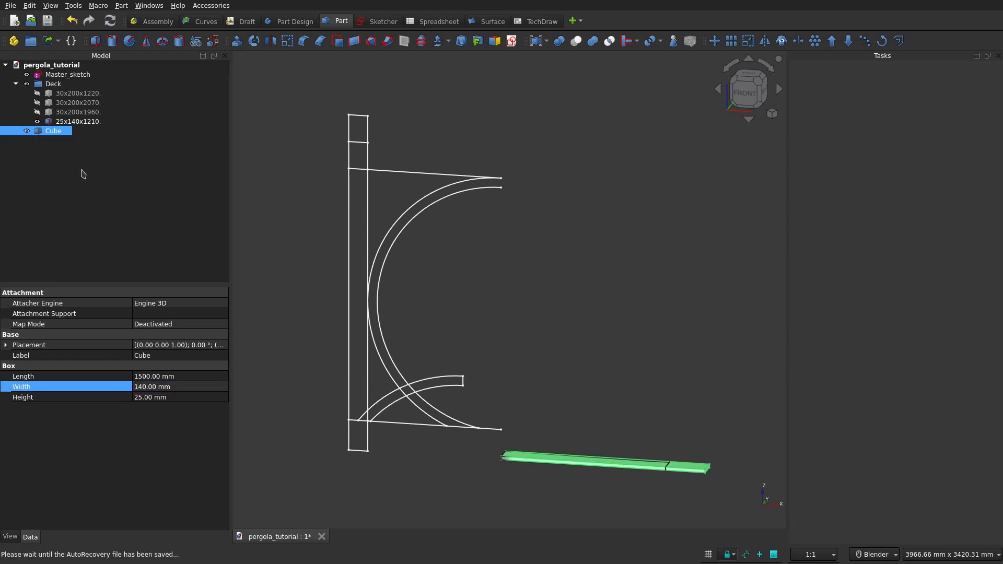
Step: Rename the 1500 mm board as "25x140x1500." and move it into the Deck group
{"action": "double_click", "coordinate": [57, 130]}
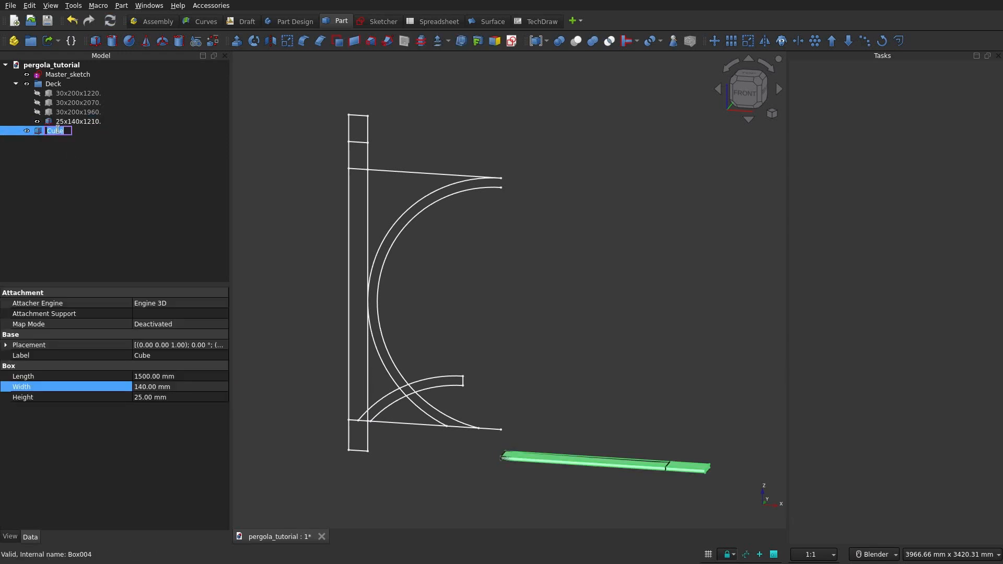
{"action": "type", "text": "25x140"}
{"action": "key", "text": "Return"}
{"action": "left_click_drag", "start_coordinate": [57, 131], "coordinate": [52, 83]}
Step: Hide the two 25x140 boards in the Deck group and clear the selection
{"action": "left_click", "coordinate": [37, 131]}
{"action": "left_click", "coordinate": [151, 171]}
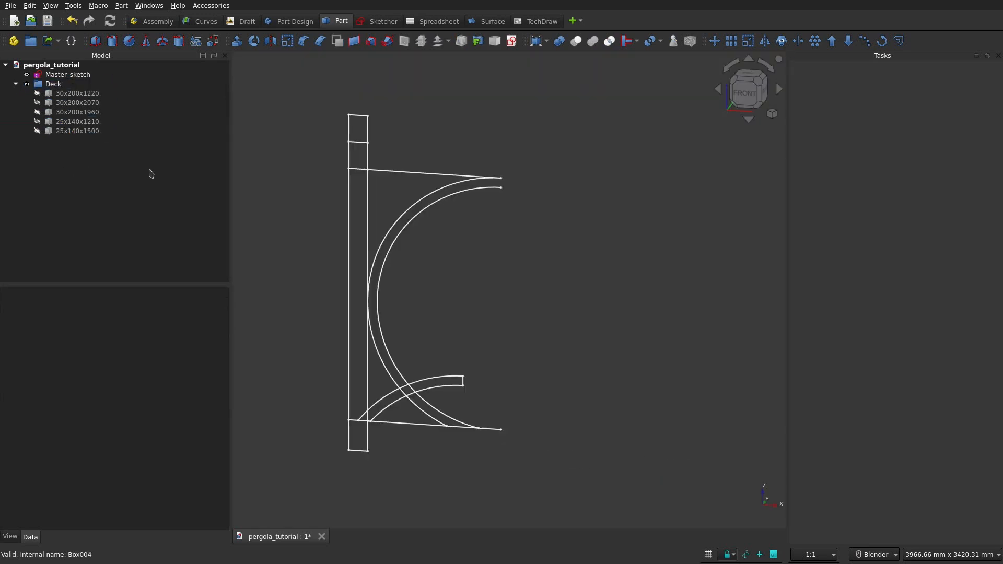
Step: Create a new group and name it Post
{"action": "left_click", "coordinate": [31, 42]}
{"action": "left_click", "coordinate": [61, 143]}
{"action": "left_click", "coordinate": [59, 141]}
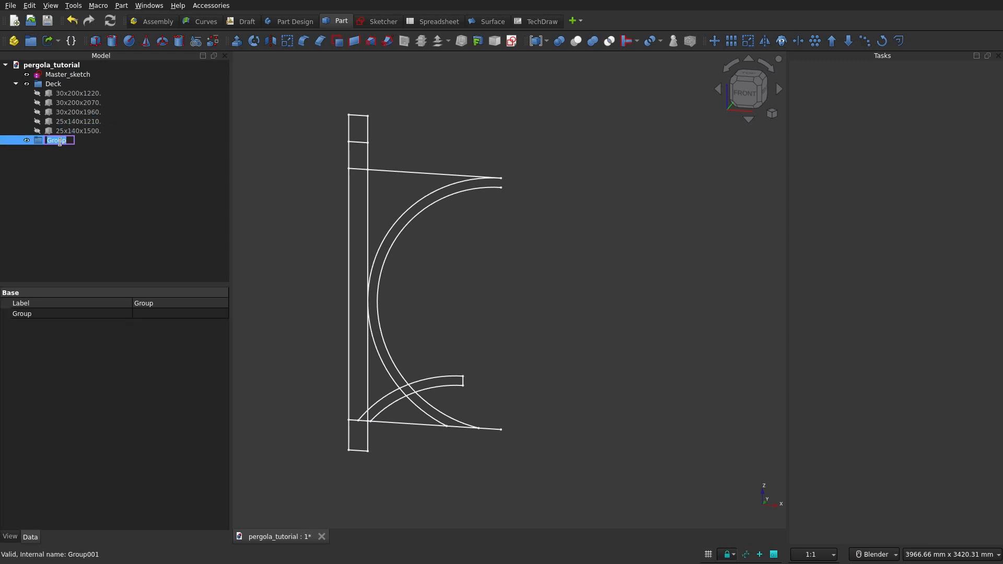
{"action": "type", "text": "Post"}
{"action": "key", "text": "Return"}
Step: Create a cube solid with length 140 mm, width 140 mm and height 2500 mm
{"action": "left_click", "coordinate": [95, 41]}
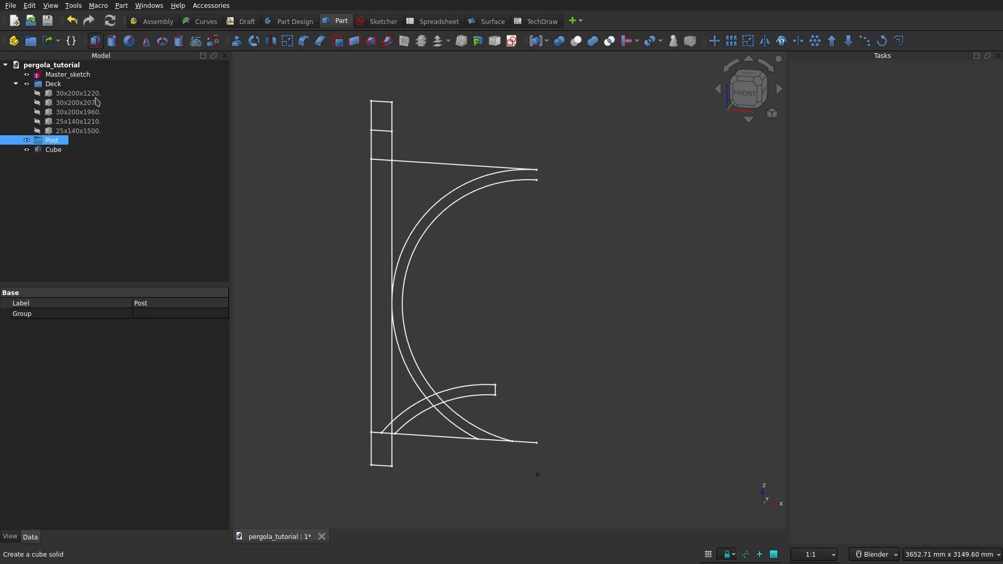
{"action": "left_click", "coordinate": [57, 151]}
{"action": "left_click", "coordinate": [158, 376]}
{"action": "type", "text": "140"}
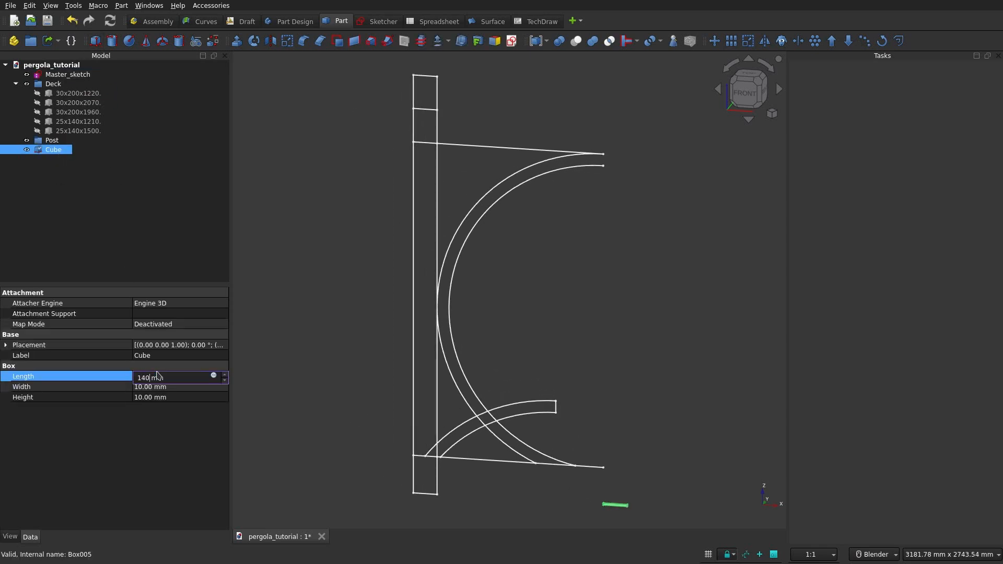
{"action": "left_click", "coordinate": [162, 389]}
{"action": "type", "text": "140"}
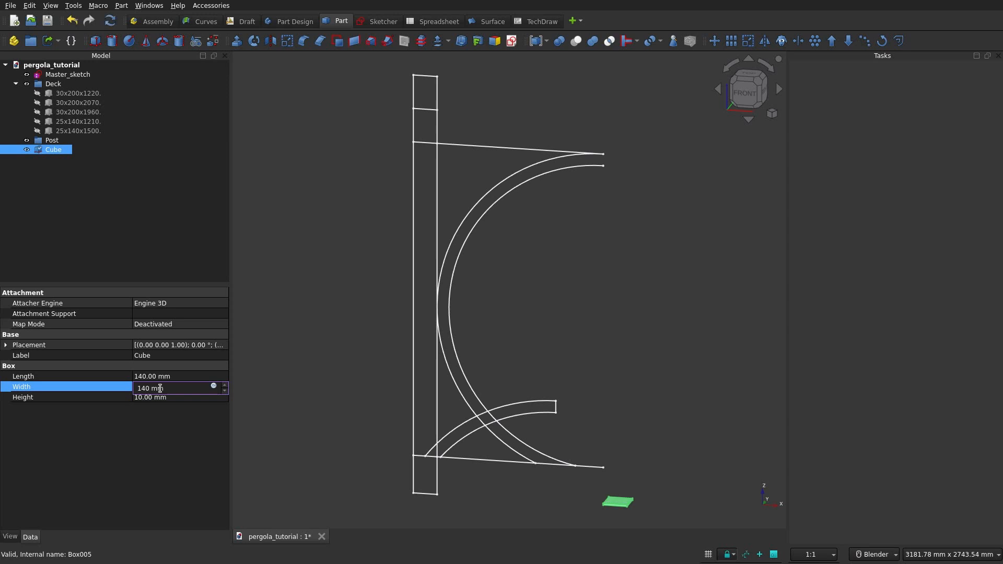
{"action": "left_click", "coordinate": [157, 398]}
{"action": "type", "text": "2500"}
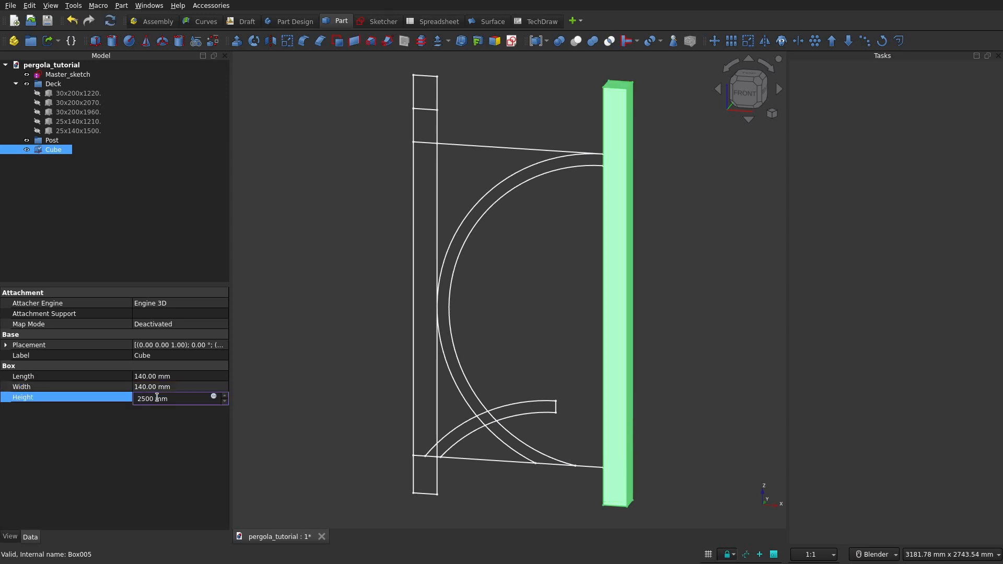
{"action": "key", "text": "Return"}
Step: Rename the new post as "140x140x2500." and move it into the Post group
{"action": "left_click", "coordinate": [55, 152]}
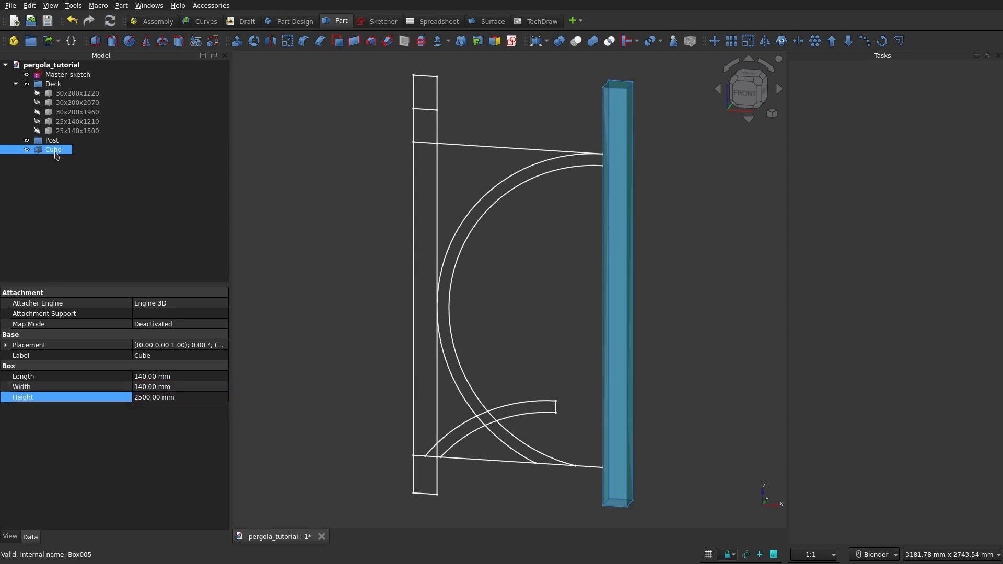
{"action": "left_click", "coordinate": [54, 151]}
{"action": "type", "text": "140"}
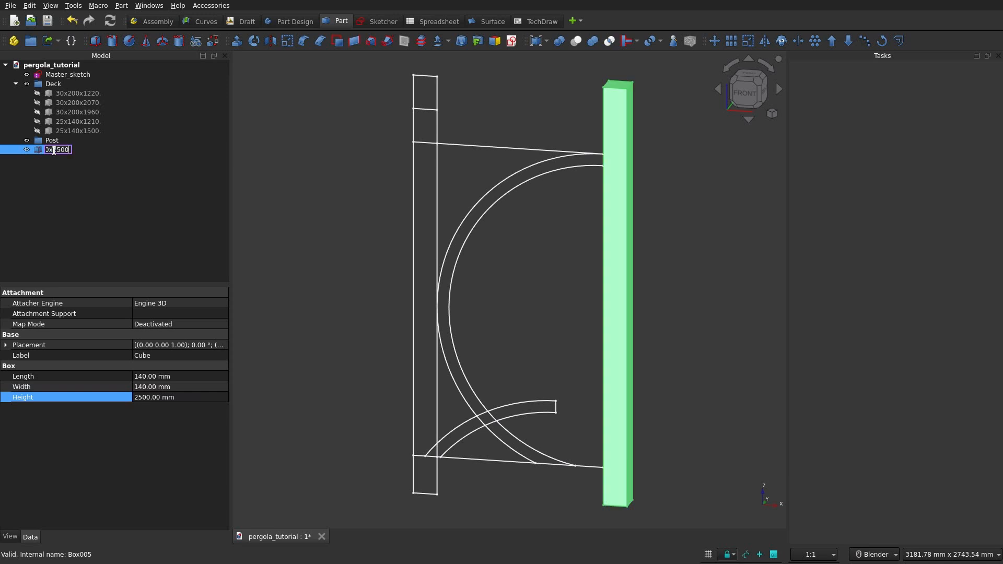
{"action": "key", "text": "Return"}
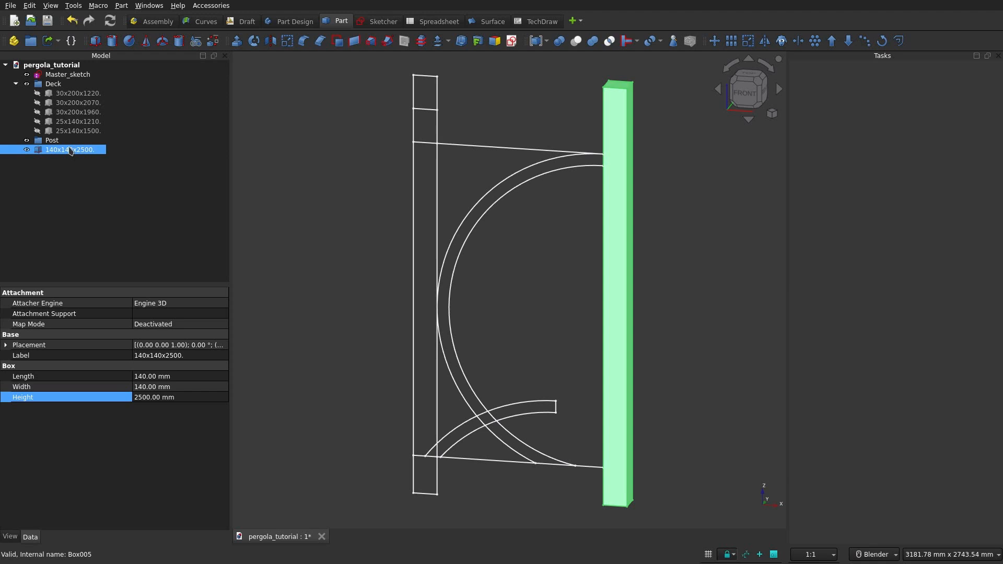
{"action": "left_click_drag", "start_coordinate": [70, 150], "coordinate": [66, 141]}
Step: Hide the 140x140x2500 post in the Post group and create a new group
{"action": "left_click", "coordinate": [16, 140]}
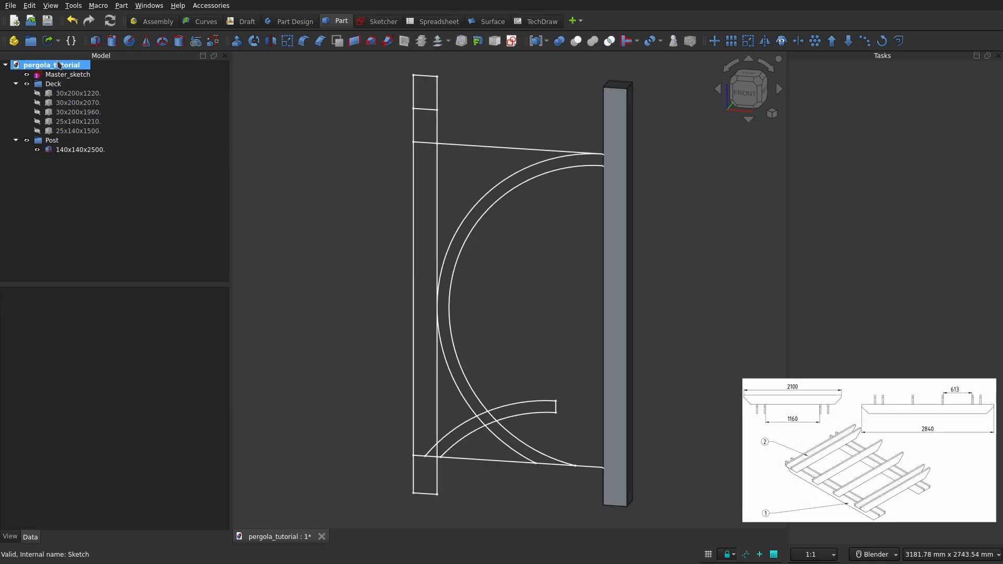
{"action": "left_click", "coordinate": [38, 150]}
{"action": "left_click", "coordinate": [38, 150]}
{"action": "left_click", "coordinate": [31, 41]}
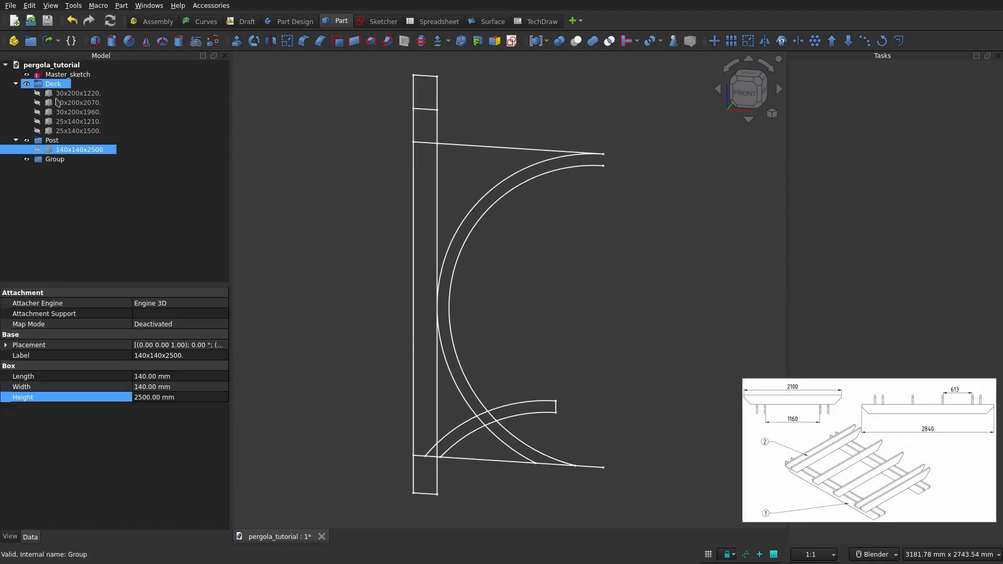
{"action": "left_click", "coordinate": [54, 160]}
Step: Add a default cube solid and rename the newest group as Top
{"action": "left_click", "coordinate": [96, 41]}
{"action": "left_click", "coordinate": [53, 169]}
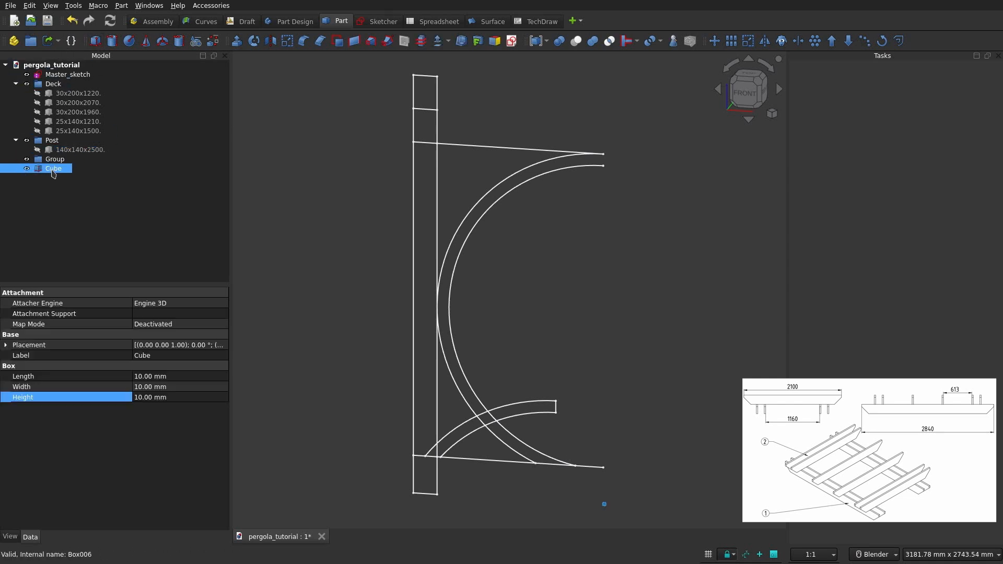
{"action": "left_click", "coordinate": [155, 377]}
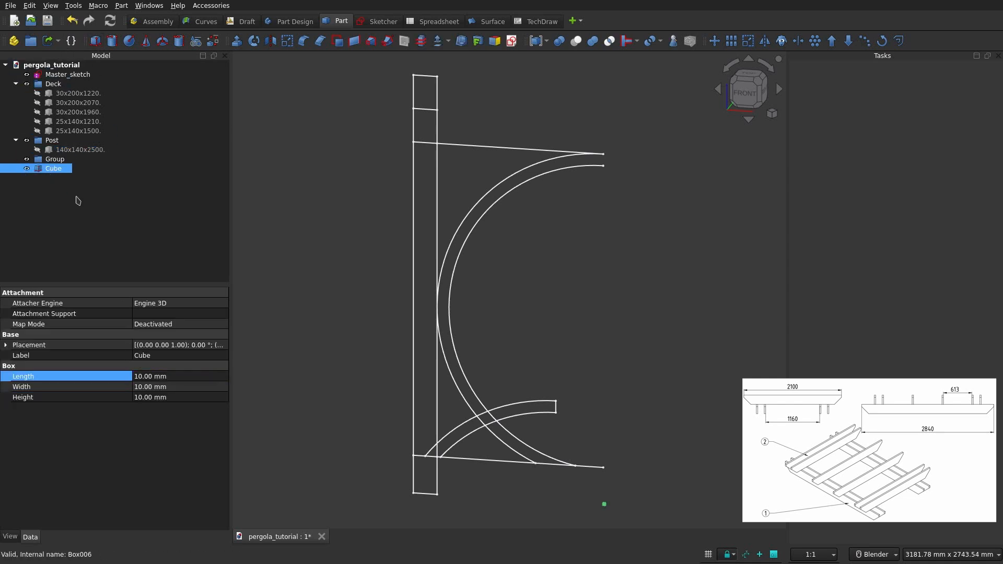
{"action": "left_click", "coordinate": [56, 160]}
{"action": "left_click", "coordinate": [61, 159]}
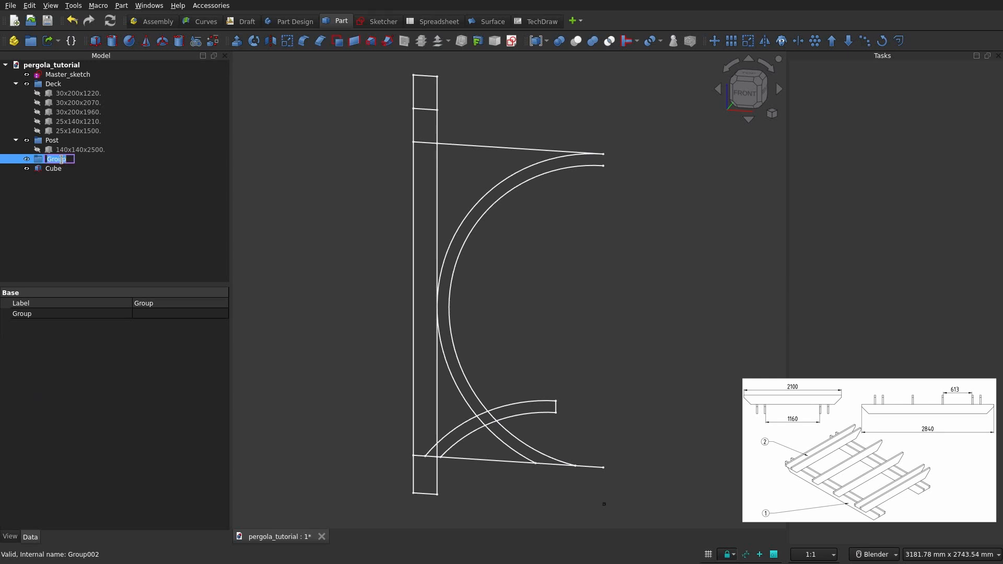
{"action": "type", "text": "Top"}
{"action": "left_click", "coordinate": [77, 200]}
Step: Set the new cube's length to 2840 mm, width to 30 mm and height to 200 mm
{"action": "left_click", "coordinate": [52, 171]}
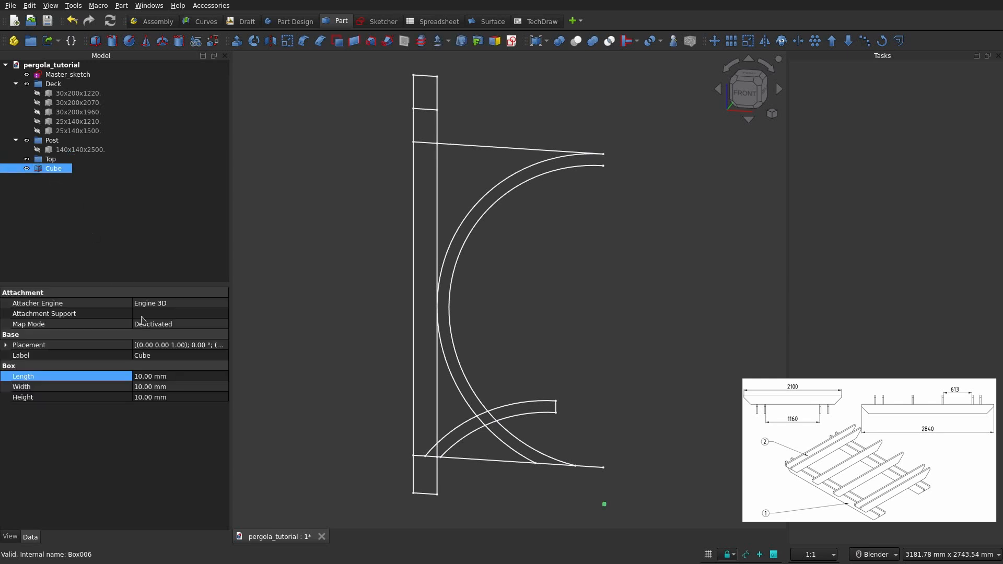
{"action": "left_click", "coordinate": [152, 377]}
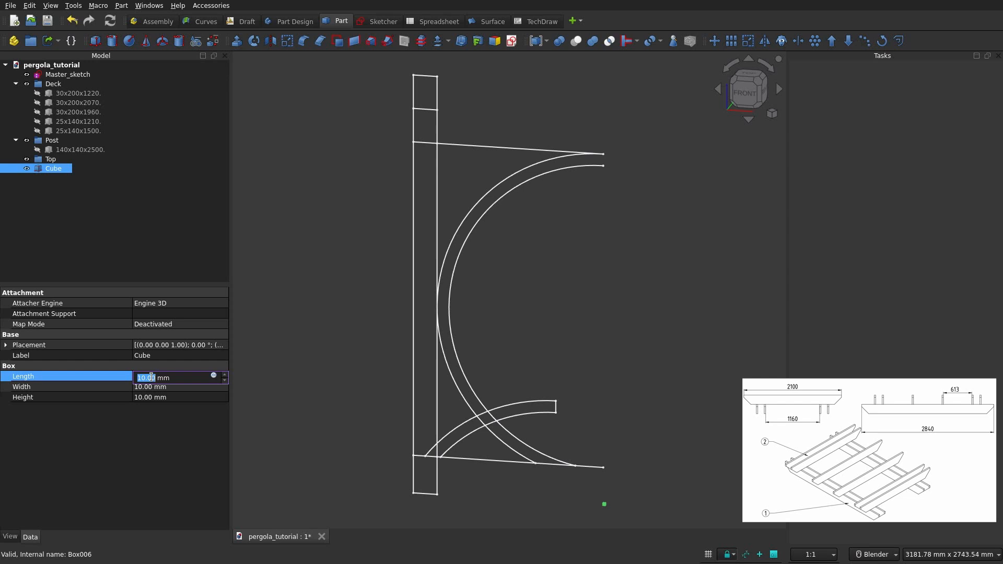
{"action": "type", "text": "30"}
{"action": "type", "text": "840"}
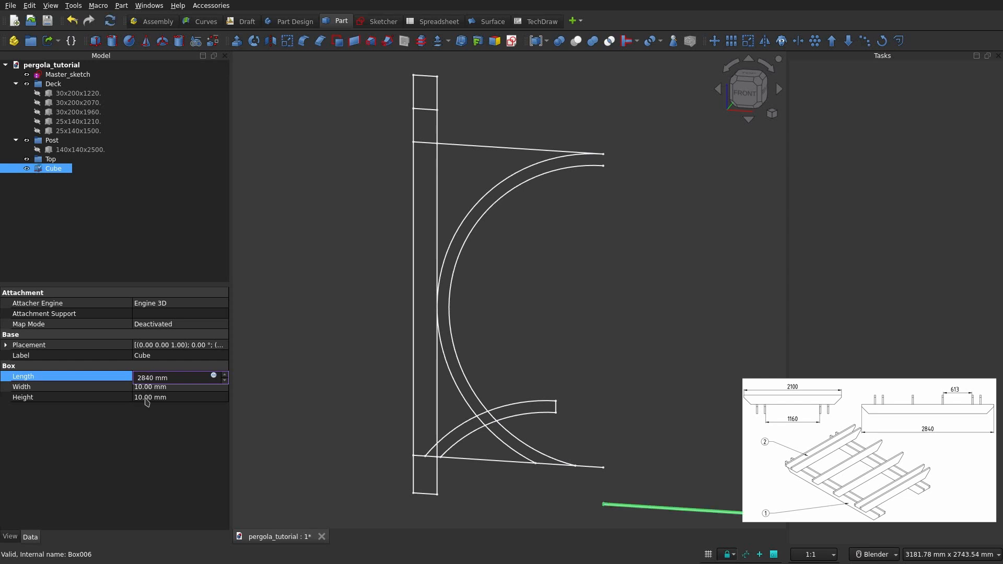
{"action": "left_click", "coordinate": [155, 388]}
{"action": "left_click", "coordinate": [155, 388]}
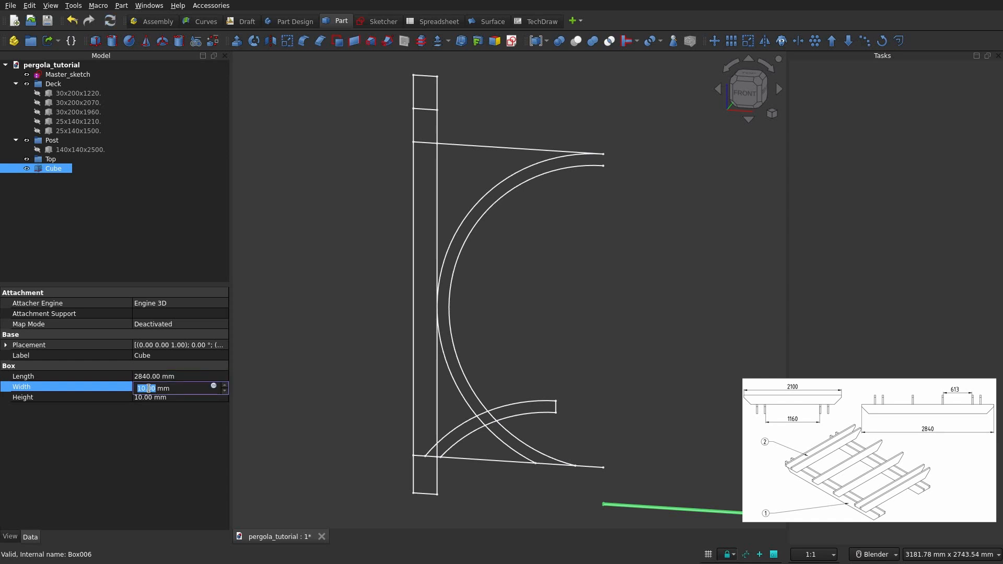
{"action": "type", "text": "30"}
{"action": "key", "text": "Tab"}
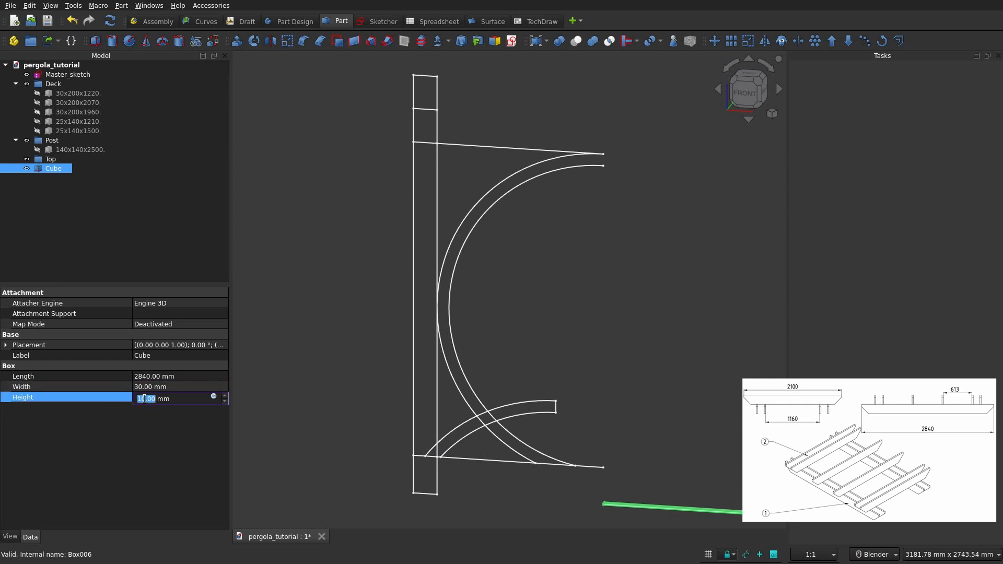
{"action": "type", "text": "200"}
{"action": "key", "text": "Return"}
Step: Chamfer the lower short edges at both ends of the 2840 mm board with an equal distance of 150 mm
{"action": "scroll", "coordinate": [494, 382], "scroll_direction": "down", "scroll_amount": 2}
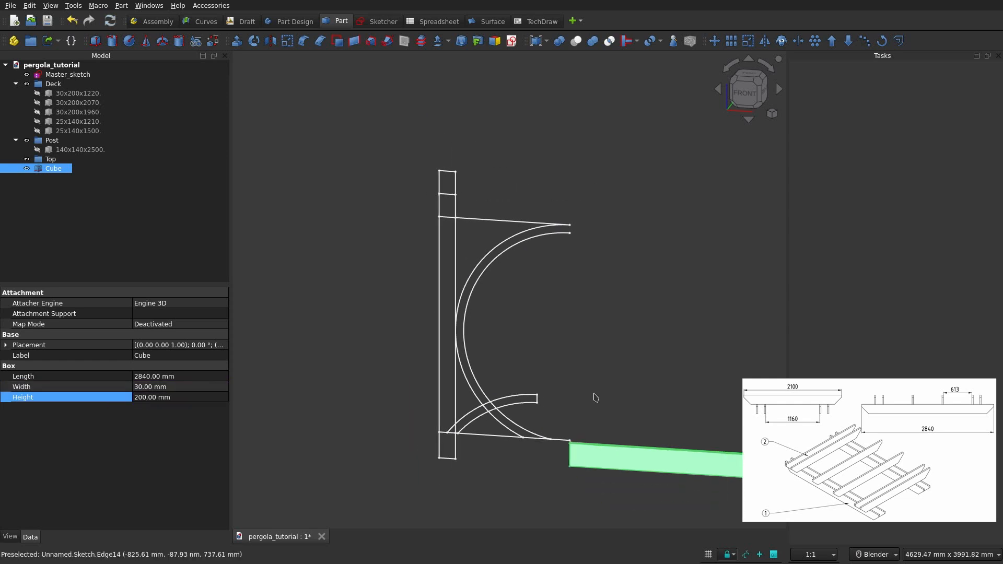
{"action": "middle_click_drag", "start_coordinate": [642, 401], "coordinate": [395, 278], "text": "shift"}
{"action": "scroll", "coordinate": [418, 282], "scroll_direction": "down", "scroll_amount": 1}
{"action": "middle_click_drag", "start_coordinate": [557, 258], "coordinate": [471, 268]}
{"action": "scroll", "coordinate": [593, 304], "scroll_direction": "up", "scroll_amount": 3}
{"action": "middle_click_drag", "start_coordinate": [594, 304], "coordinate": [550, 265], "text": "shift"}
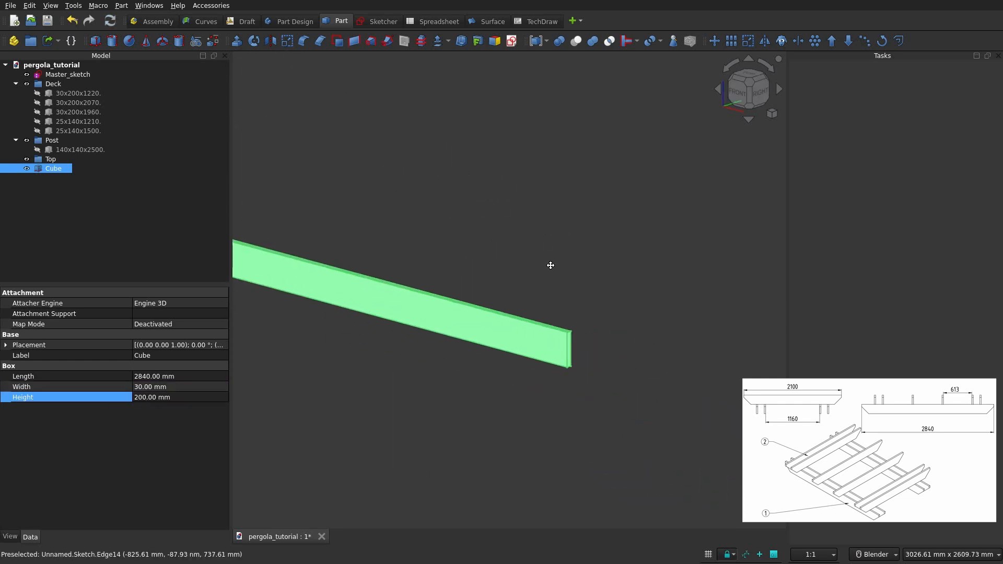
{"action": "left_click", "coordinate": [500, 171]}
{"action": "scroll", "coordinate": [507, 293], "scroll_direction": "up", "scroll_amount": 4}
{"action": "left_click", "coordinate": [491, 291]}
{"action": "scroll", "coordinate": [471, 273], "scroll_direction": "down", "scroll_amount": 8}
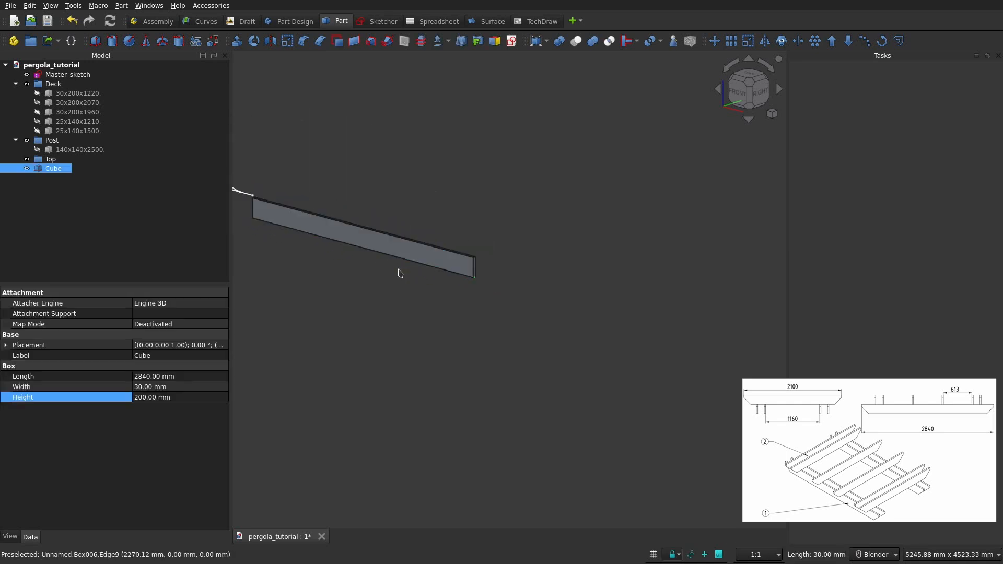
{"action": "middle_click_drag", "start_coordinate": [400, 273], "coordinate": [483, 312], "text": "shift"}
{"action": "middle_click_drag", "start_coordinate": [483, 313], "coordinate": [616, 293]}
{"action": "middle_click_drag", "start_coordinate": [261, 329], "coordinate": [327, 340]}
{"action": "scroll", "coordinate": [328, 329], "scroll_direction": "up", "scroll_amount": 7}
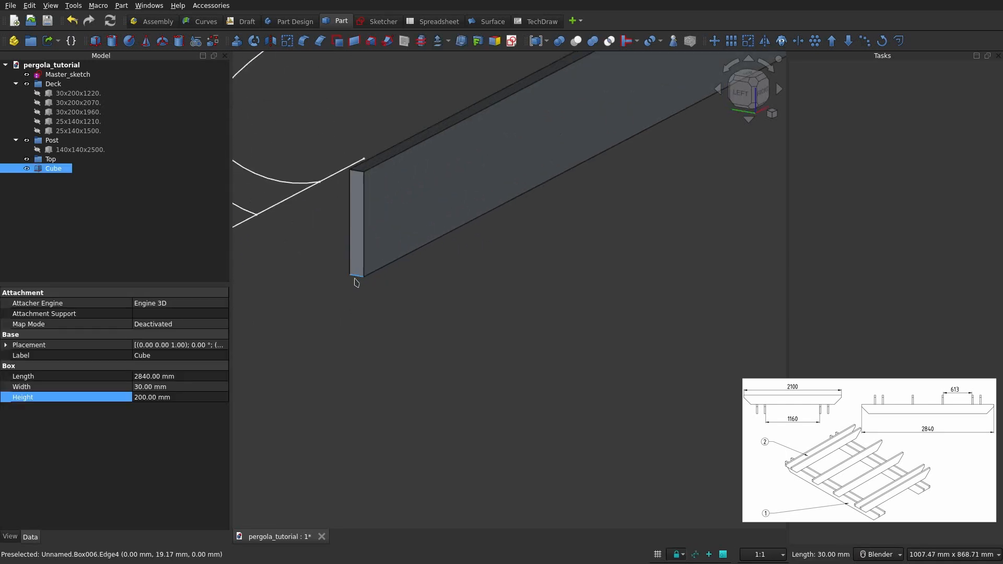
{"action": "left_click", "coordinate": [354, 284], "text": "ctrl"}
{"action": "scroll", "coordinate": [355, 284], "scroll_direction": "down", "scroll_amount": 3}
{"action": "scroll", "coordinate": [585, 268], "scroll_direction": "down", "scroll_amount": 3}
{"action": "mouse_move", "coordinate": [584, 268]}
{"action": "middle_mouse_down"}
{"action": "mouse_move", "coordinate": [486, 301]}
{"action": "mouse_move", "coordinate": [340, 305]}
{"action": "middle_mouse_up"}
{"action": "mouse_move", "coordinate": [340, 306]}
{"action": "middle_mouse_down", "text": "shift"}
{"action": "mouse_move", "coordinate": [266, 251]}
{"action": "mouse_move", "coordinate": [284, 293]}
{"action": "middle_mouse_up", "text": "shift"}
{"action": "left_click", "coordinate": [319, 41]}
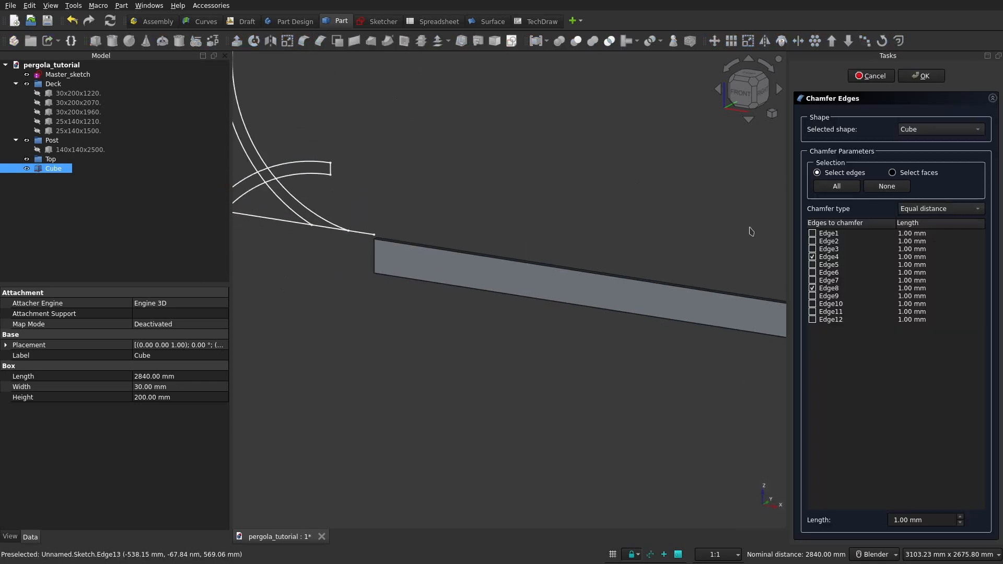
{"action": "left_click_drag", "start_coordinate": [926, 520], "coordinate": [860, 512]}
{"action": "type", "text": "150"}
{"action": "key", "text": "Return"}
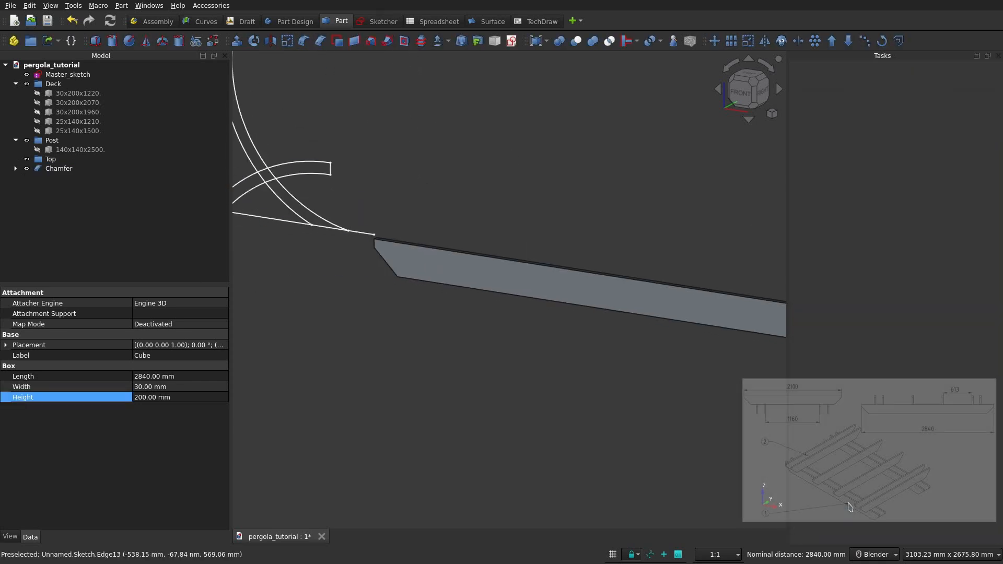
Step: Rename the chamfered board as "30x200x2840C." and move it into the Top group
{"action": "scroll", "coordinate": [571, 338], "scroll_direction": "down", "scroll_amount": 4}
{"action": "mouse_move", "coordinate": [571, 338]}
{"action": "middle_mouse_down", "text": "shift"}
{"action": "mouse_move", "coordinate": [558, 315]}
{"action": "mouse_move", "coordinate": [611, 313]}
{"action": "middle_mouse_up", "text": "shift"}
{"action": "scroll", "coordinate": [461, 260], "scroll_direction": "up", "scroll_amount": 1}
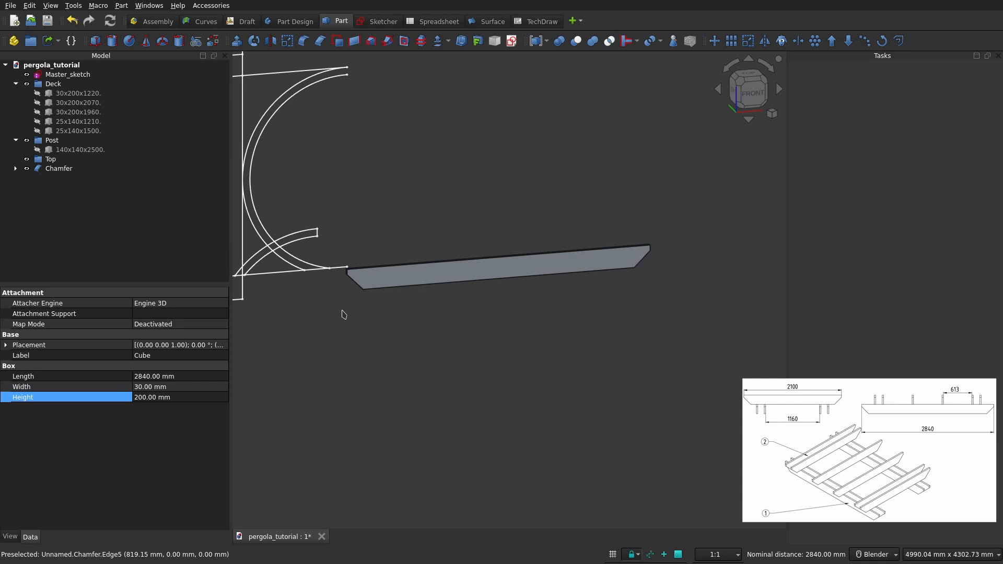
{"action": "left_click", "coordinate": [60, 171]}
{"action": "left_click", "coordinate": [59, 169]}
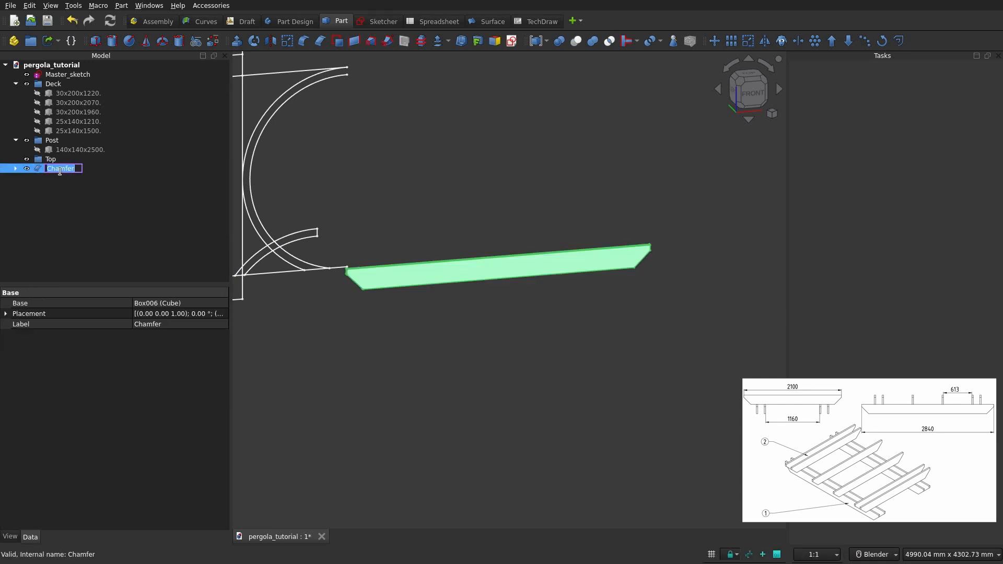
{"action": "type", "text": "30"}
{"action": "type", "text": "x200x2840C"}
{"action": "type", "text": "."}
{"action": "key", "text": "Return"}
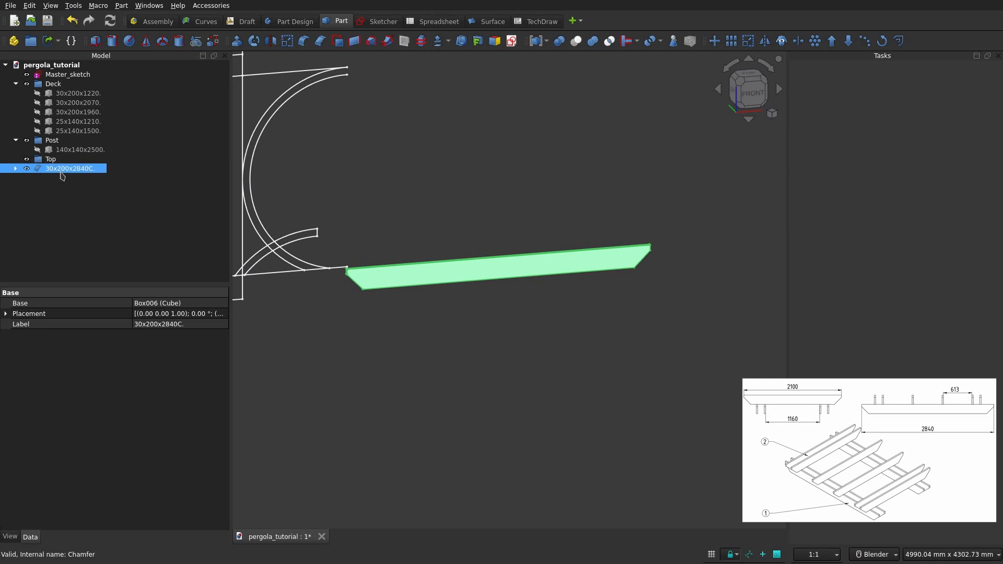
{"action": "left_click_drag", "start_coordinate": [65, 170], "coordinate": [76, 159]}
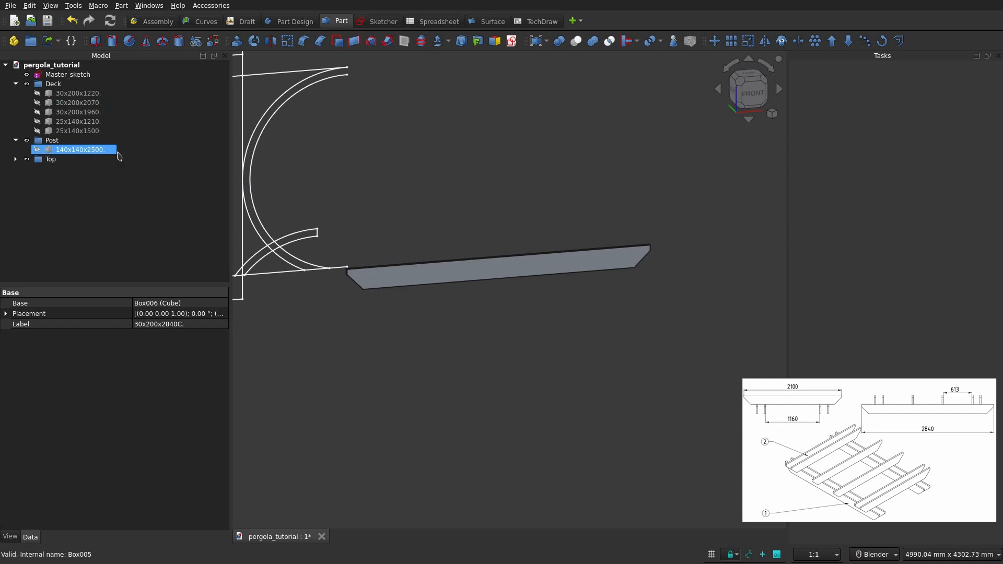
Step: Create a cube solid with length 2100 mm, width 30 mm and height 200 mm
{"action": "left_click", "coordinate": [95, 41]}
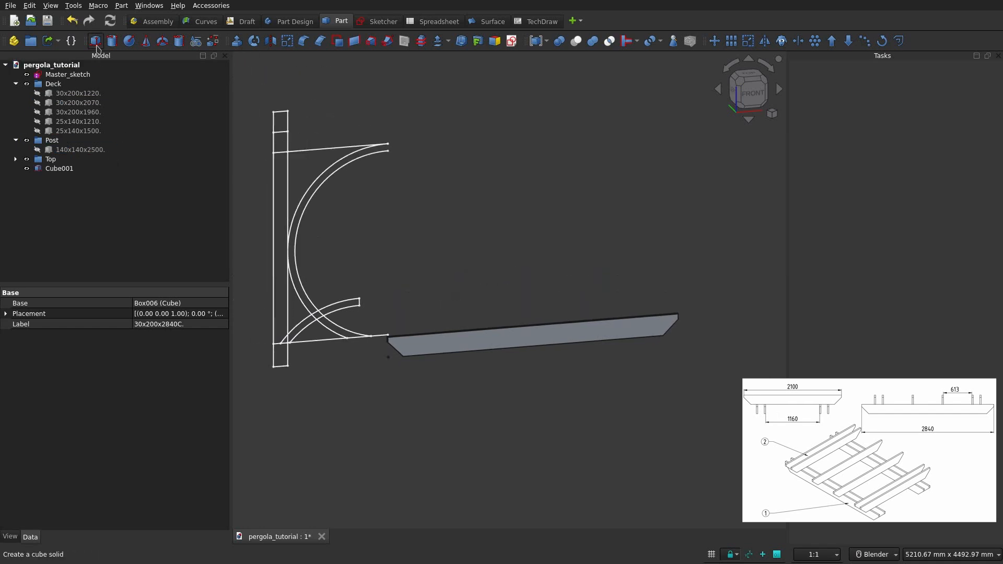
{"action": "left_click", "coordinate": [61, 170]}
{"action": "left_click", "coordinate": [152, 376]}
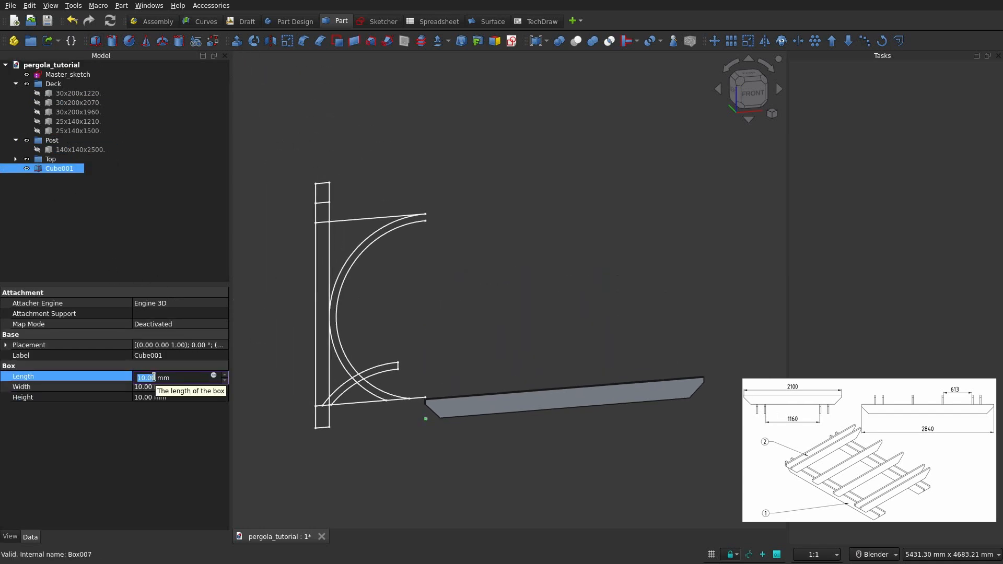
{"action": "left_click", "coordinate": [148, 386]}
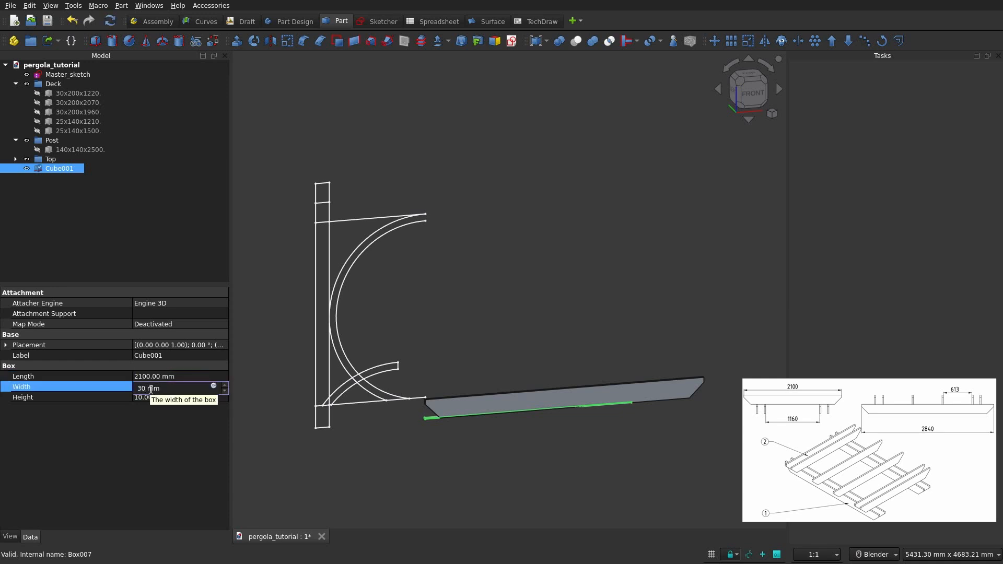
{"action": "left_click", "coordinate": [143, 398]}
{"action": "type", "text": "200"}
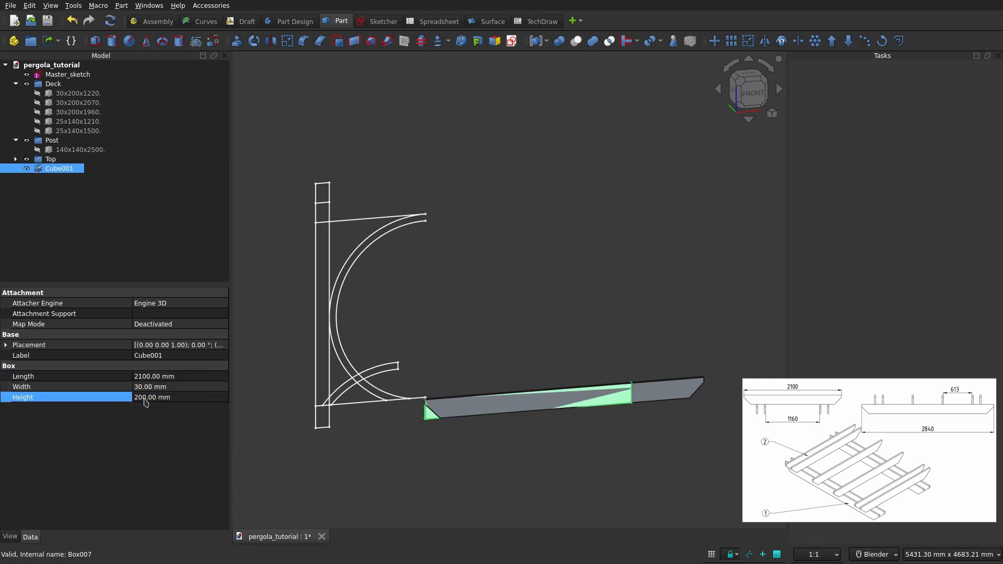
Step: Hide the 30x200x2840C board inside the Top group
{"action": "left_click", "coordinate": [15, 158]}
{"action": "left_click", "coordinate": [63, 168]}
{"action": "key", "text": "space"}
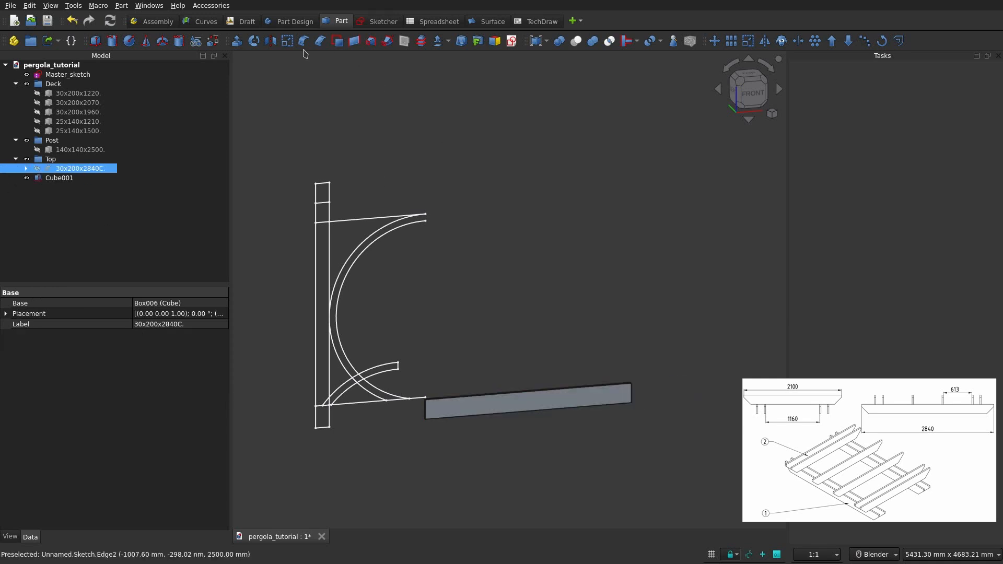
Step: Chamfer the lower short edges at both ends of the 2100 mm board with an equal distance of 150 mm
{"action": "scroll", "coordinate": [487, 491], "scroll_direction": "up", "scroll_amount": 2}
{"action": "middle_click_drag", "start_coordinate": [476, 475], "coordinate": [367, 445]}
{"action": "scroll", "coordinate": [378, 415], "scroll_direction": "up", "scroll_amount": 6}
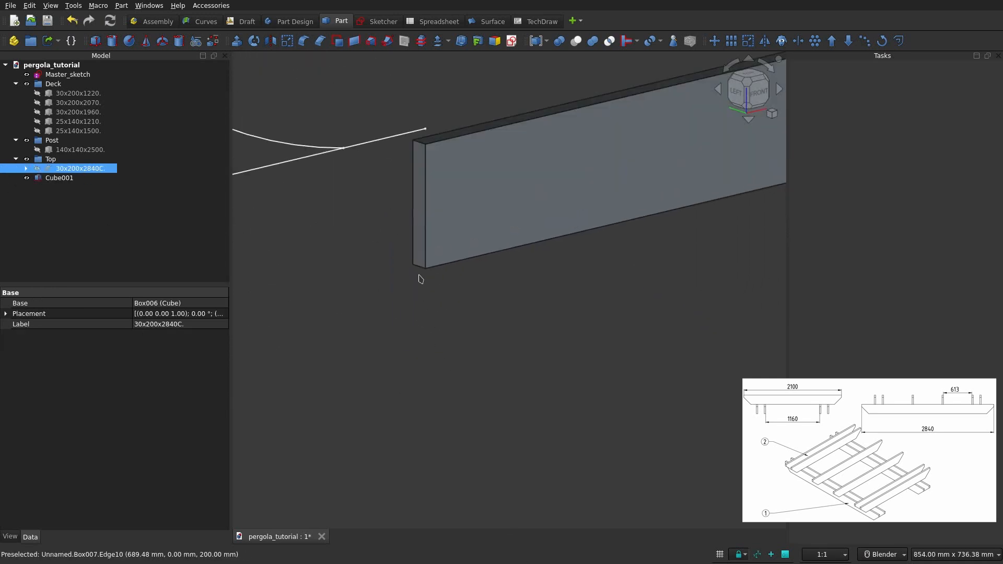
{"action": "left_click", "coordinate": [422, 268]}
{"action": "scroll", "coordinate": [457, 291], "scroll_direction": "down", "scroll_amount": 1}
{"action": "scroll", "coordinate": [459, 293], "scroll_direction": "down", "scroll_amount": 2}
{"action": "middle_click_drag", "start_coordinate": [447, 316], "coordinate": [622, 264]}
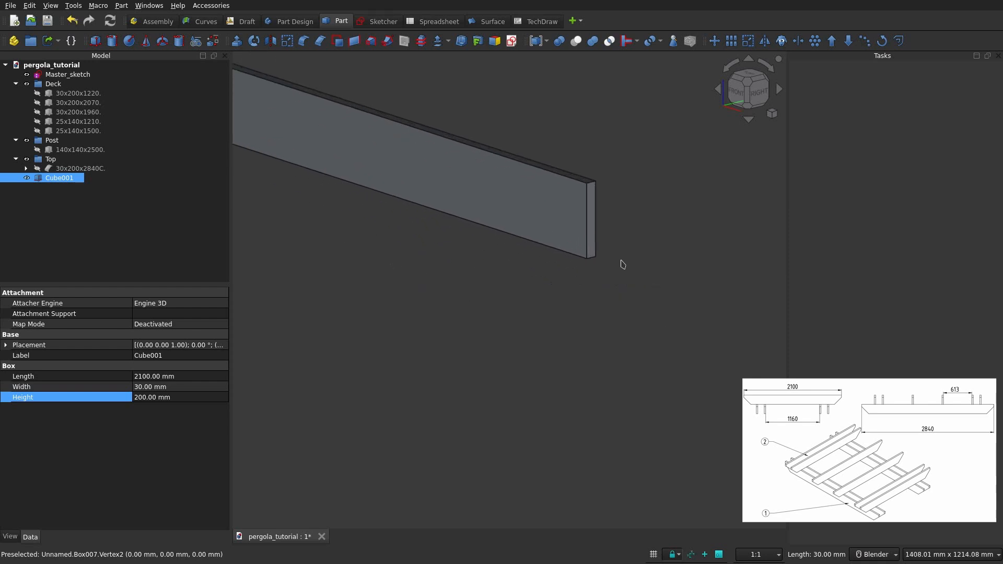
{"action": "scroll", "coordinate": [593, 257], "scroll_direction": "up", "scroll_amount": 2}
{"action": "left_click", "coordinate": [589, 257], "text": "ctrl"}
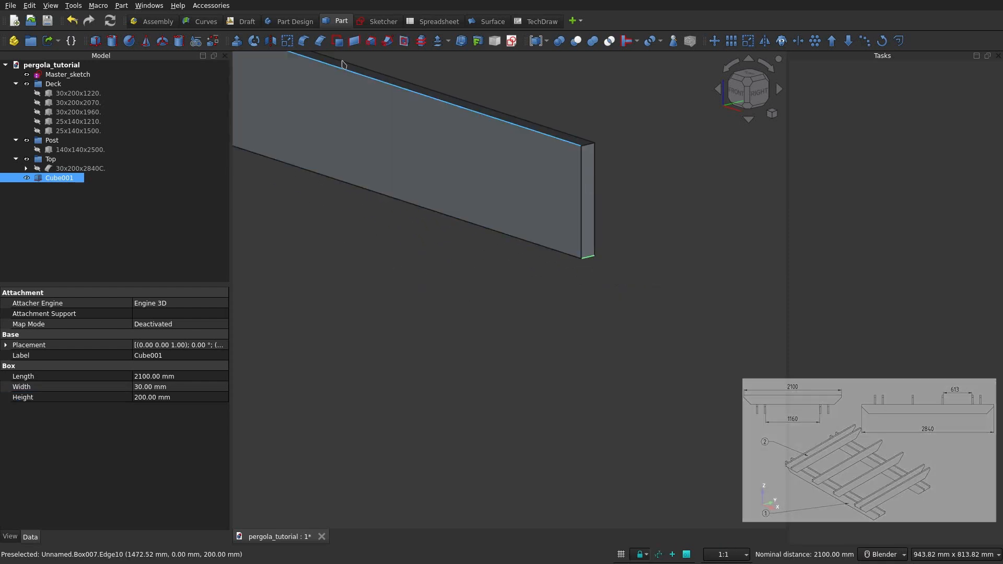
{"action": "left_click", "coordinate": [321, 41]}
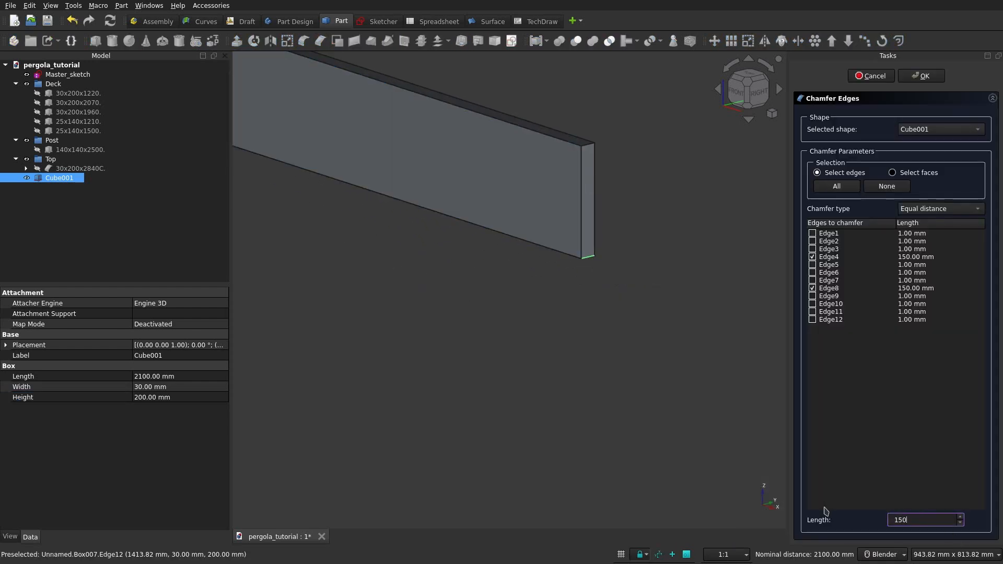
{"action": "key", "text": "Return"}
{"action": "scroll", "coordinate": [642, 320], "scroll_direction": "down", "scroll_amount": 5}
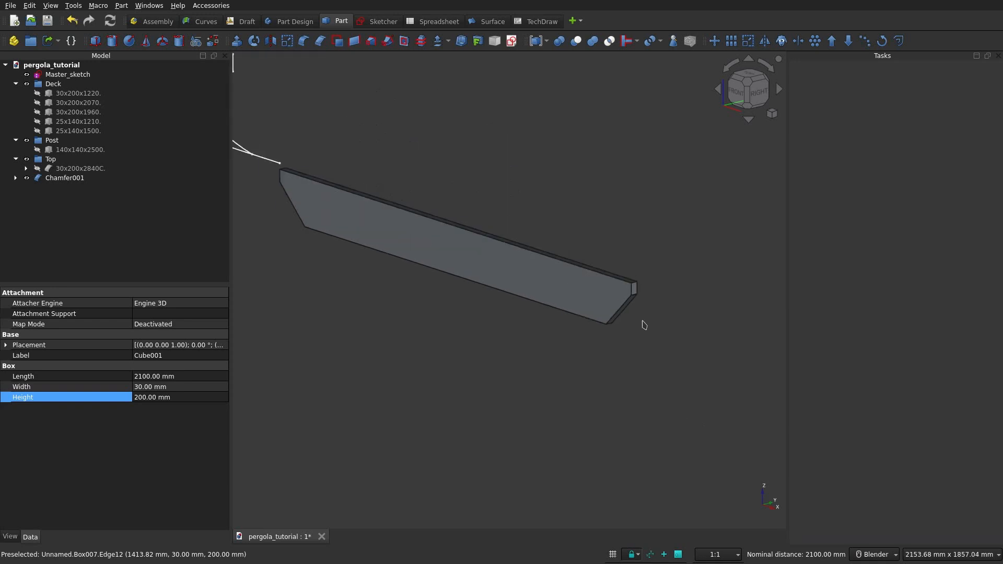
Step: Rename the chamfered 2100 mm board as "30x200x2100C." and move it into the Top group
{"action": "left_click", "coordinate": [58, 180]}
{"action": "left_click", "coordinate": [57, 179]}
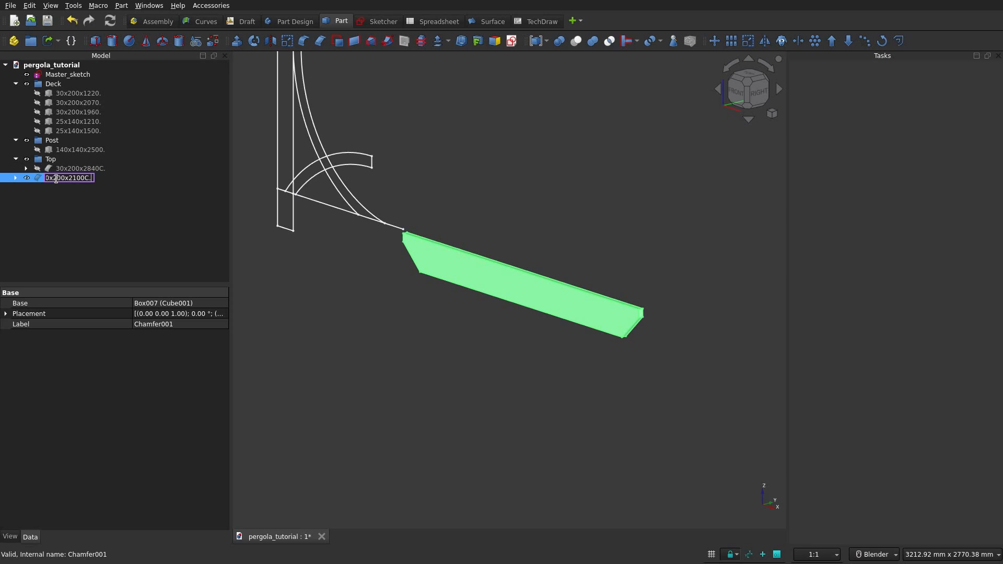
{"action": "type", "text": "30x200x2100C."}
{"action": "key", "text": "Return"}
{"action": "left_click_drag", "start_coordinate": [65, 181], "coordinate": [71, 159]}
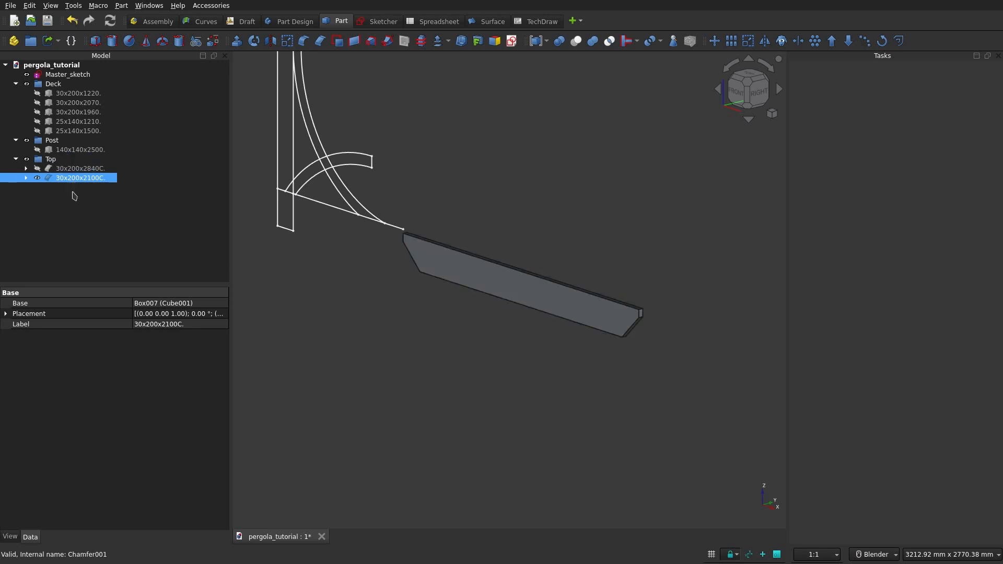
Step: Hide the 30x200x2100C board and create a new sketch on the XZ plane
{"action": "left_click", "coordinate": [38, 178]}
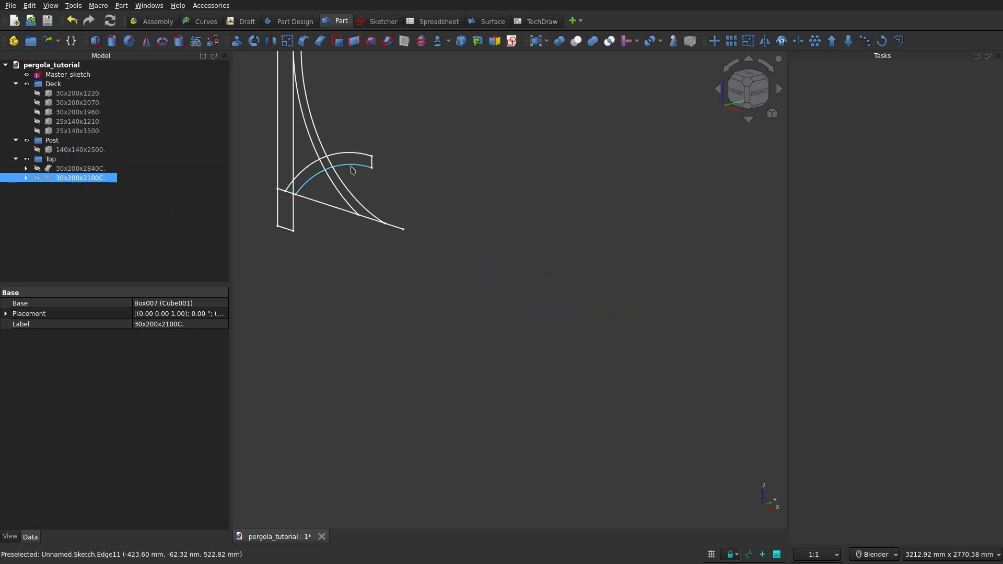
{"action": "scroll", "coordinate": [358, 158], "scroll_direction": "down", "scroll_amount": 1}
{"action": "middle_click_drag", "start_coordinate": [357, 158], "coordinate": [409, 284], "text": "shift"}
{"action": "scroll", "coordinate": [430, 294], "scroll_direction": "down", "scroll_amount": 1}
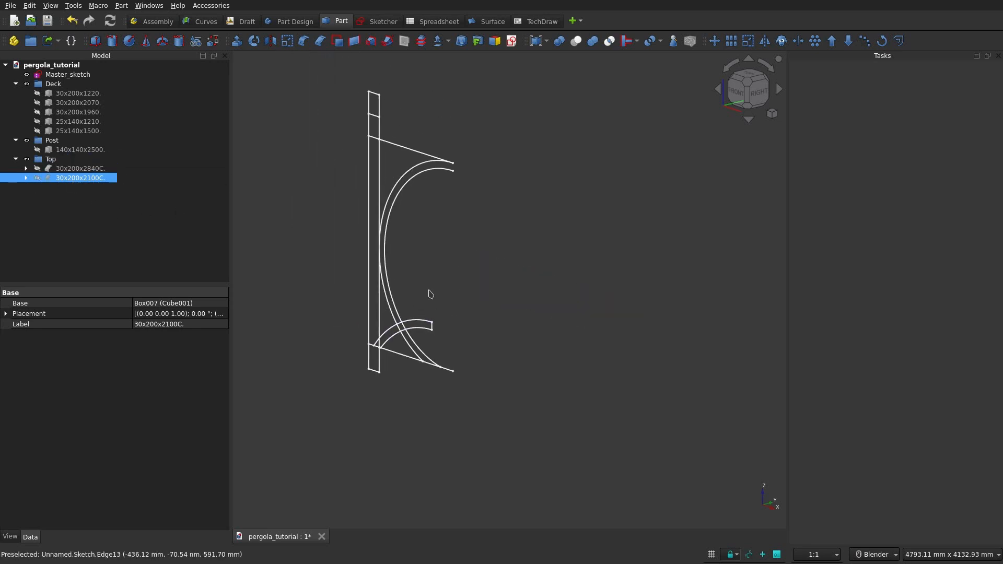
{"action": "middle_click_drag", "start_coordinate": [269, 234], "coordinate": [470, 197]}
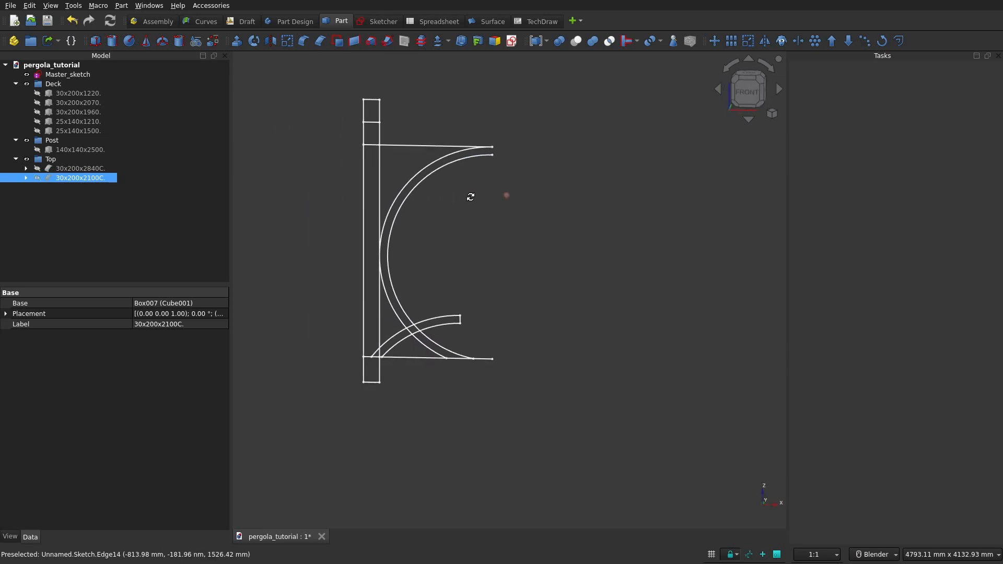
{"action": "left_click", "coordinate": [66, 199]}
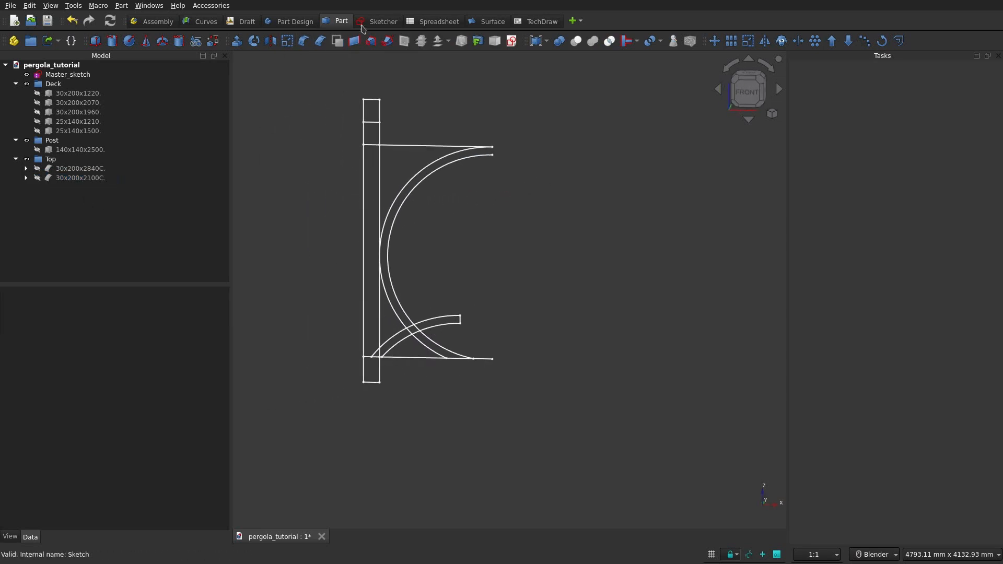
{"action": "left_click", "coordinate": [512, 41]}
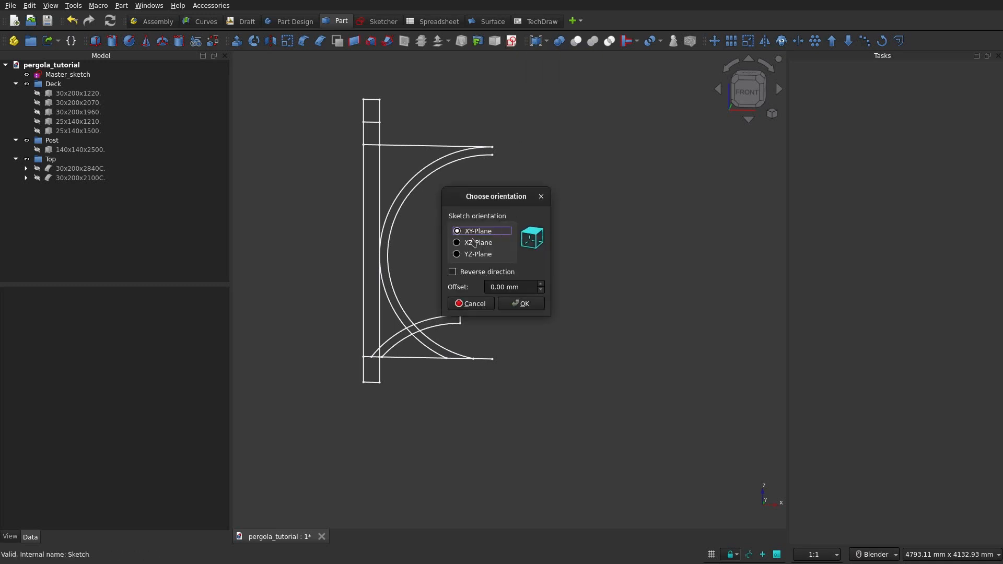
{"action": "left_click", "coordinate": [521, 304]}
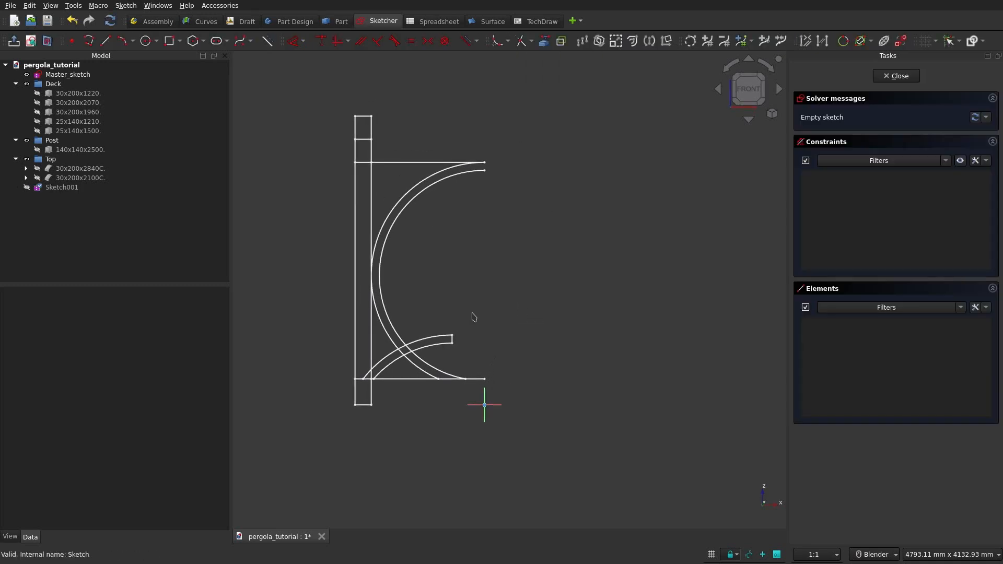
Step: Project the two large concentric arcs of the master sketch into the new sketch as external geometry
{"action": "scroll", "coordinate": [517, 220], "scroll_direction": "up", "scroll_amount": 3}
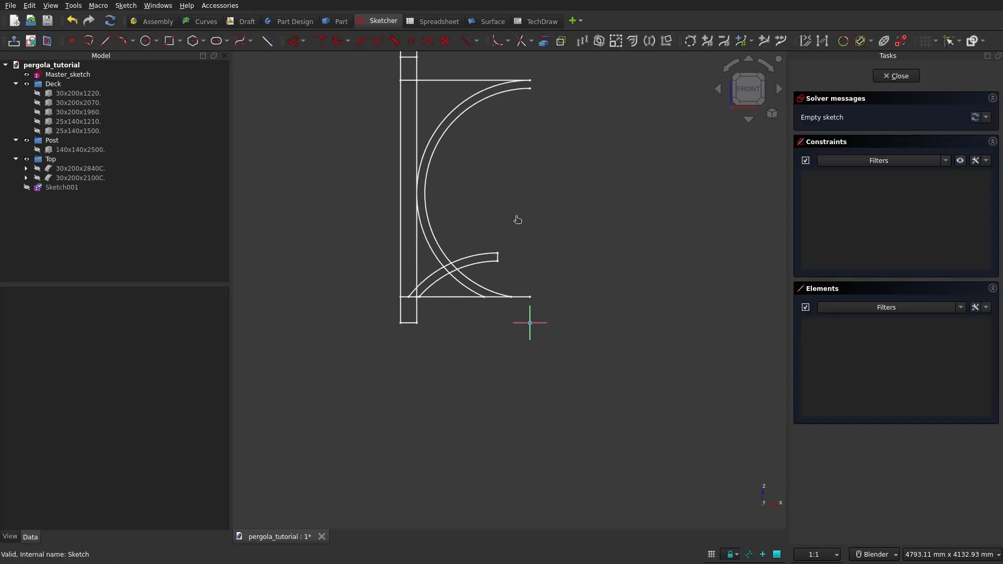
{"action": "left_click", "coordinate": [544, 42]}
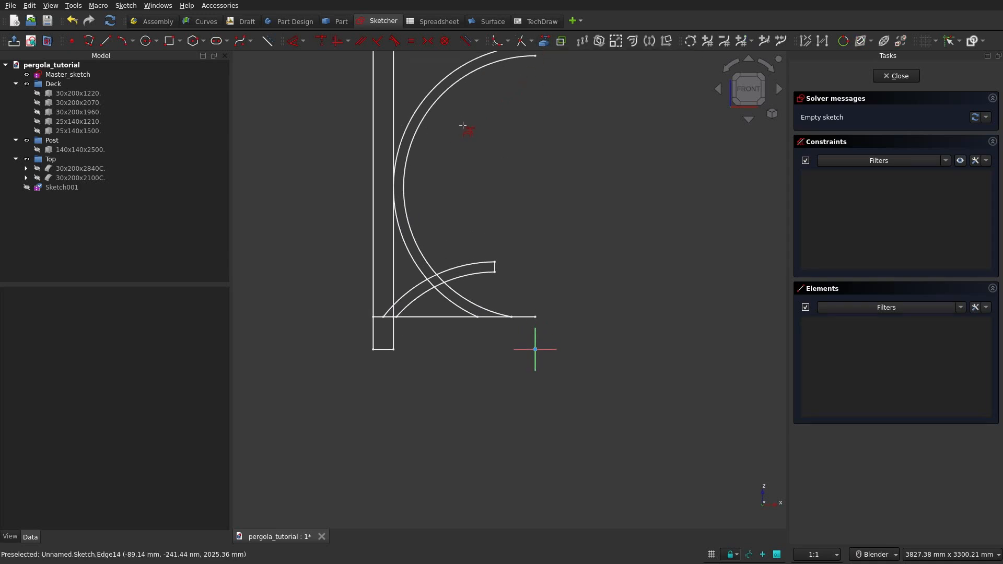
{"action": "middle_click_drag", "start_coordinate": [462, 125], "coordinate": [468, 173], "text": "shift"}
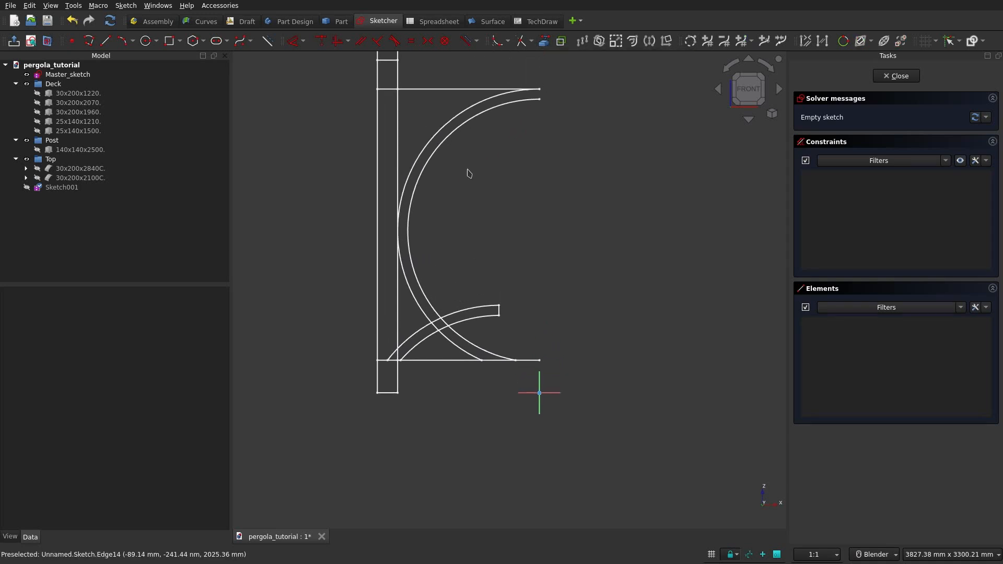
{"action": "left_click", "coordinate": [452, 141]}
{"action": "left_click", "coordinate": [437, 130]}
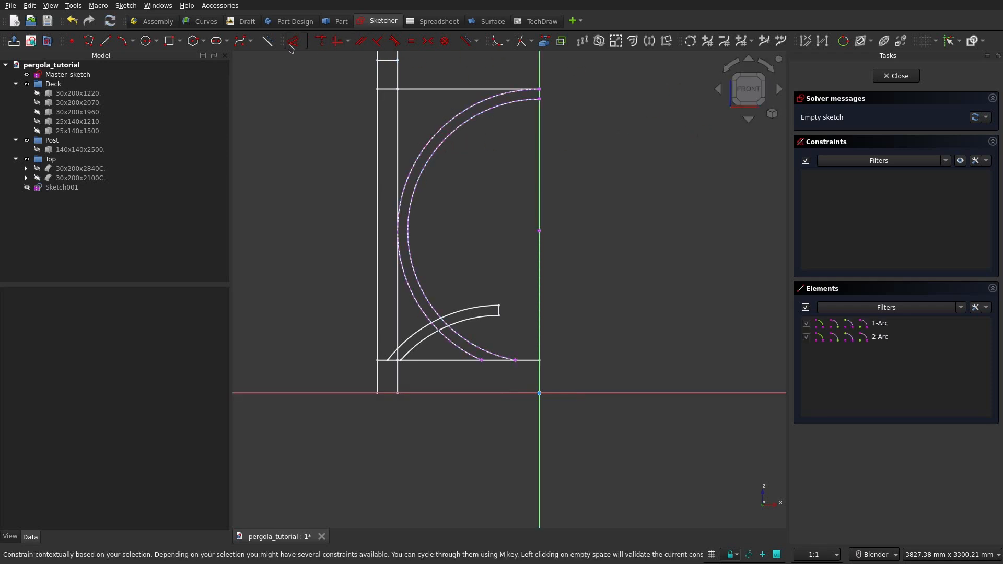
Step: Trace the inner and outer projected arcs with three-point arcs between their endpoints, and hide Master_sketch
{"action": "left_click", "coordinate": [131, 46]}
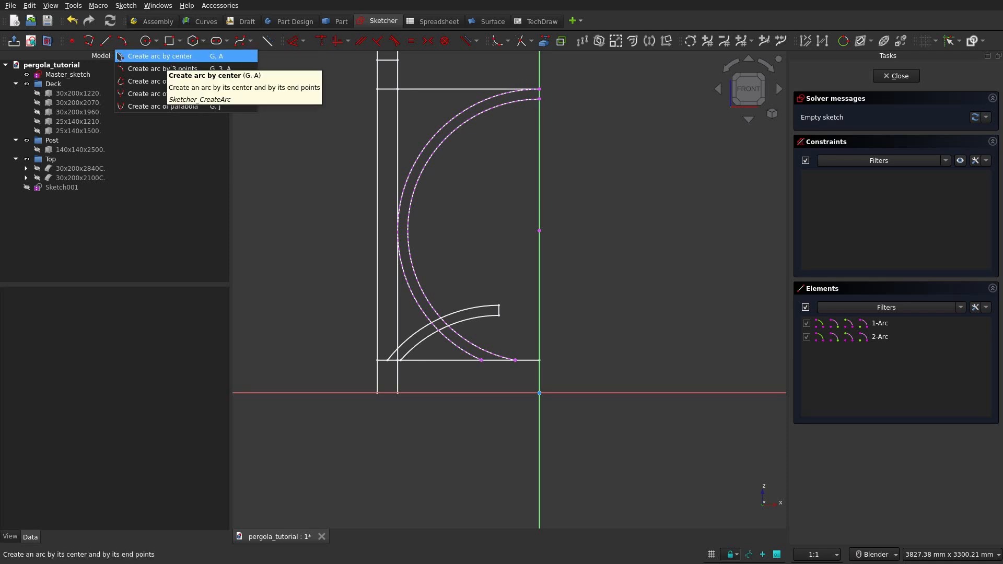
{"action": "left_click", "coordinate": [132, 68]}
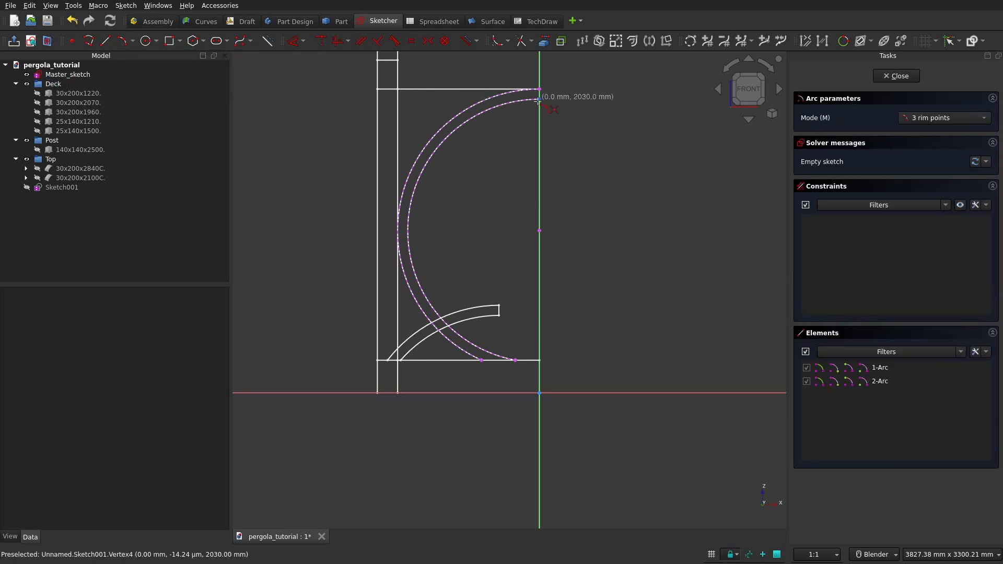
{"action": "left_click", "coordinate": [539, 98]}
{"action": "left_click", "coordinate": [515, 360]}
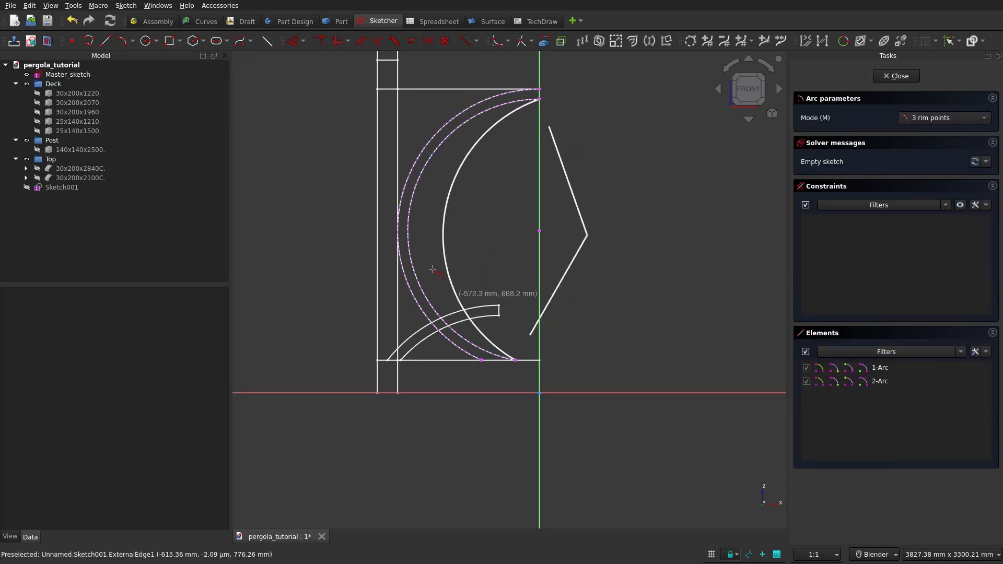
{"action": "left_click", "coordinate": [411, 259]}
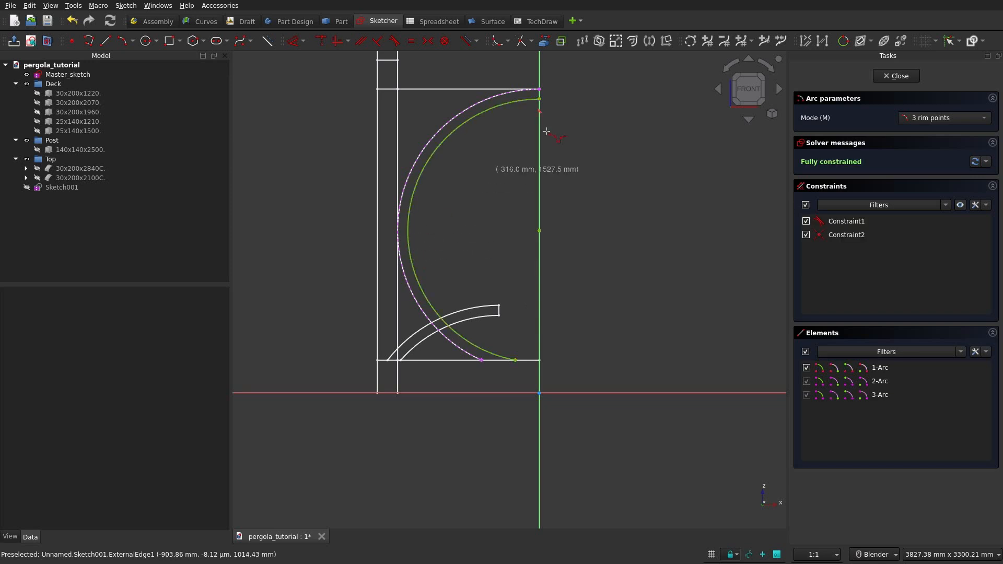
{"action": "left_click", "coordinate": [539, 88]}
{"action": "left_click", "coordinate": [481, 360]}
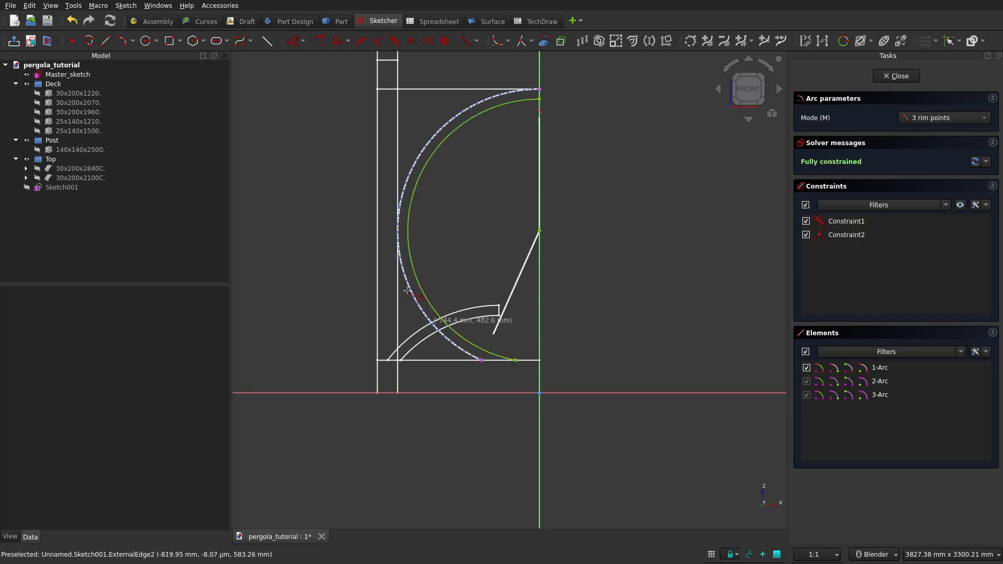
{"action": "left_click", "coordinate": [404, 186]}
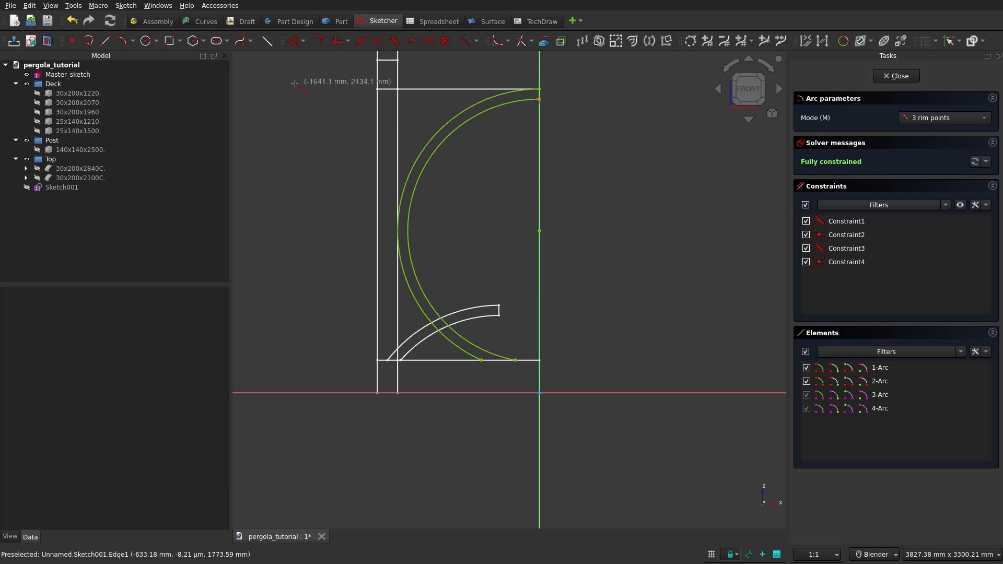
{"action": "left_click", "coordinate": [27, 74]}
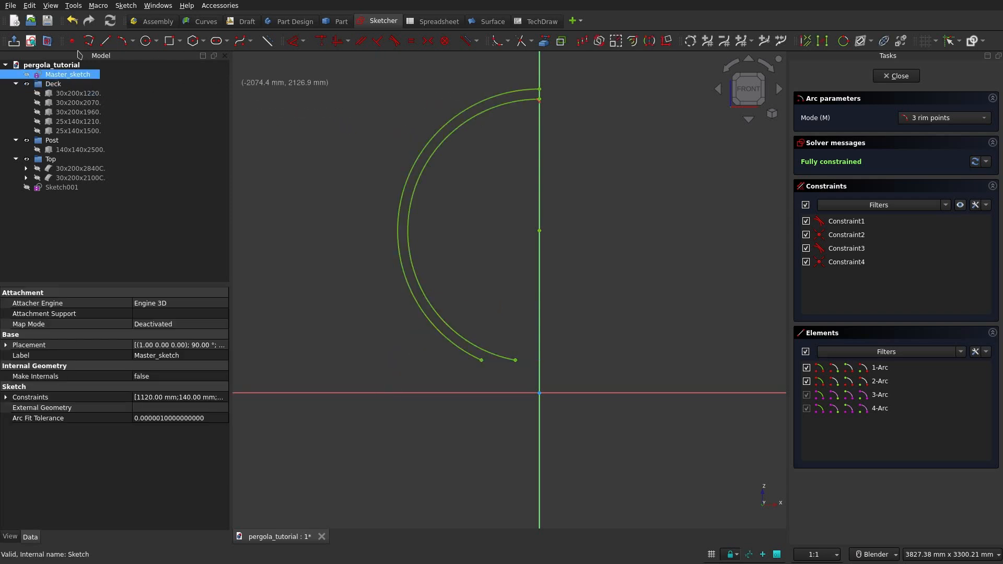
Step: Draw a line and make its endpoints coincident with the upper ends of the outer and inner arcs
{"action": "left_click", "coordinate": [105, 40]}
{"action": "left_click", "coordinate": [588, 95]}
{"action": "left_click", "coordinate": [581, 132]}
{"action": "scroll", "coordinate": [606, 89], "scroll_direction": "up", "scroll_amount": 3}
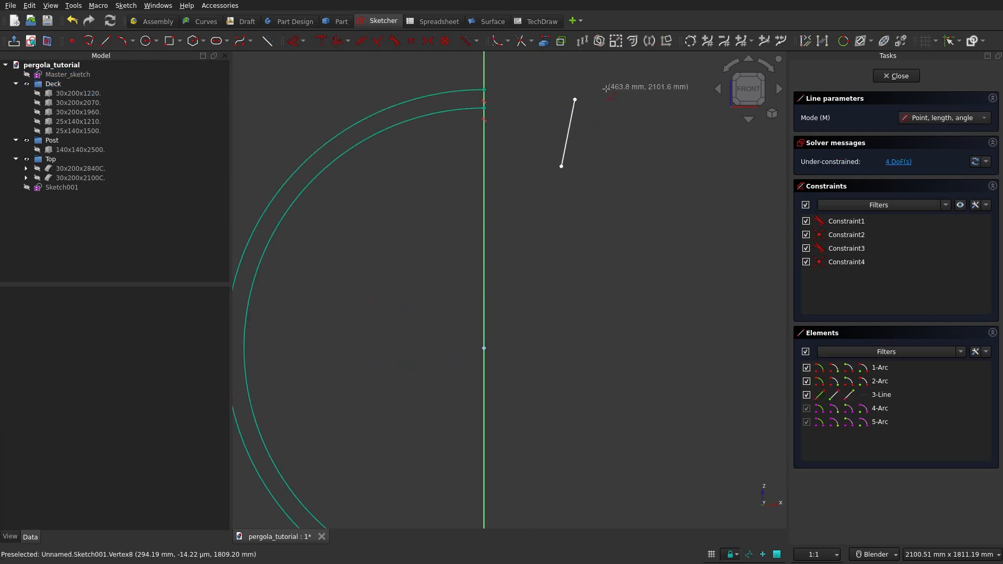
{"action": "scroll", "coordinate": [596, 104], "scroll_direction": "up", "scroll_amount": 2}
{"action": "right_click", "coordinate": [595, 105]}
{"action": "left_click", "coordinate": [573, 99]}
{"action": "left_click", "coordinate": [464, 87]}
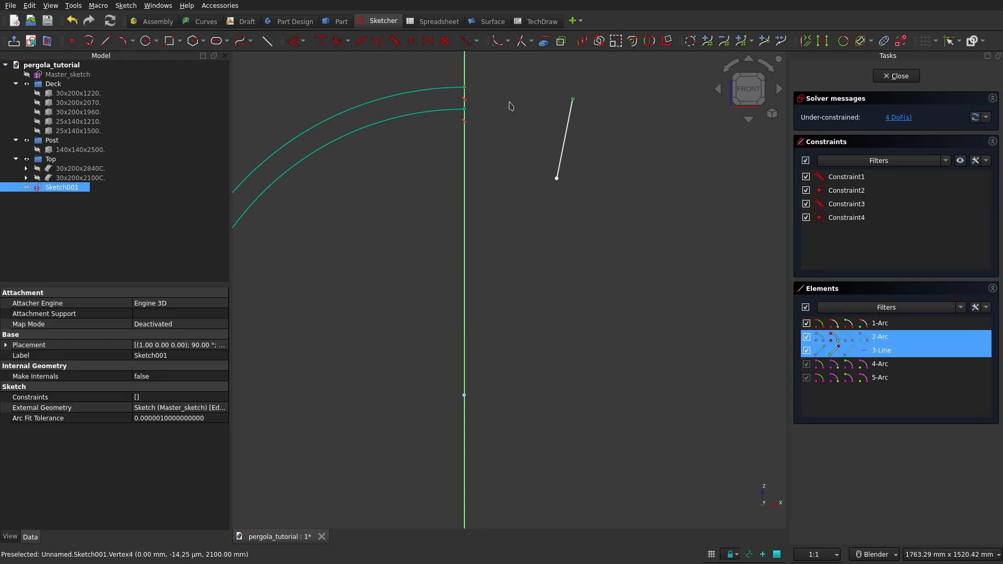
{"action": "key", "text": "c"}
{"action": "left_click", "coordinate": [557, 178]}
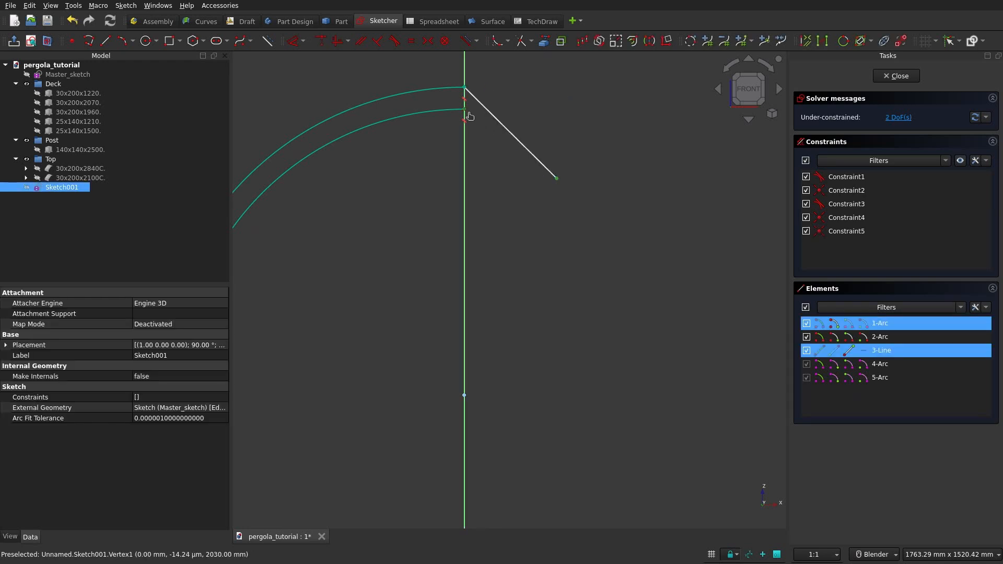
{"action": "key", "text": "c"}
Step: Join the lower ends of both arcs with a line using coincident constraints, and close the finished sketch
{"action": "scroll", "coordinate": [541, 112], "scroll_direction": "down", "scroll_amount": 3}
{"action": "scroll", "coordinate": [376, 141], "scroll_direction": "up", "scroll_amount": 2}
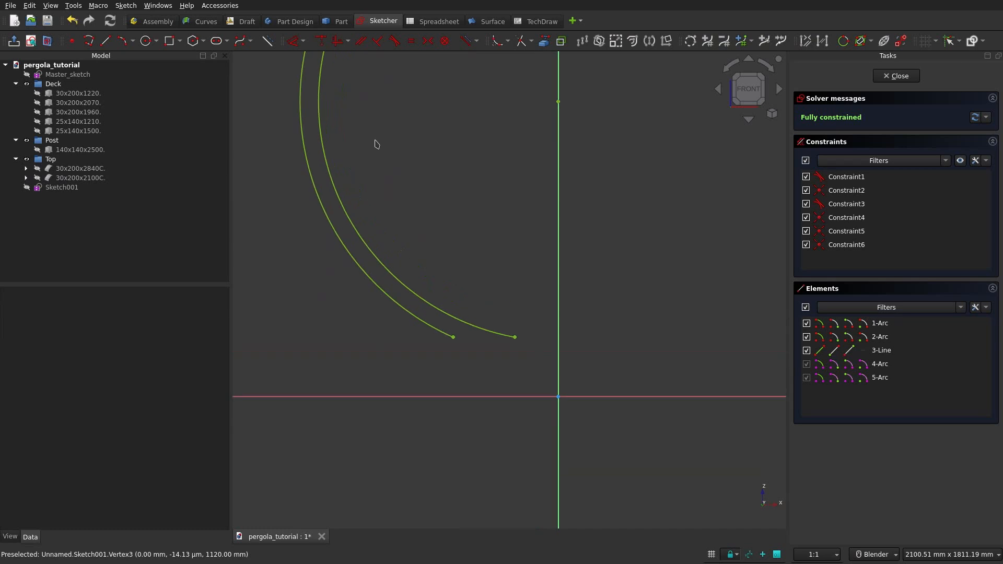
{"action": "left_click", "coordinate": [89, 41]}
{"action": "left_click", "coordinate": [442, 359]}
{"action": "left_click", "coordinate": [479, 362]}
{"action": "right_click", "coordinate": [472, 366]}
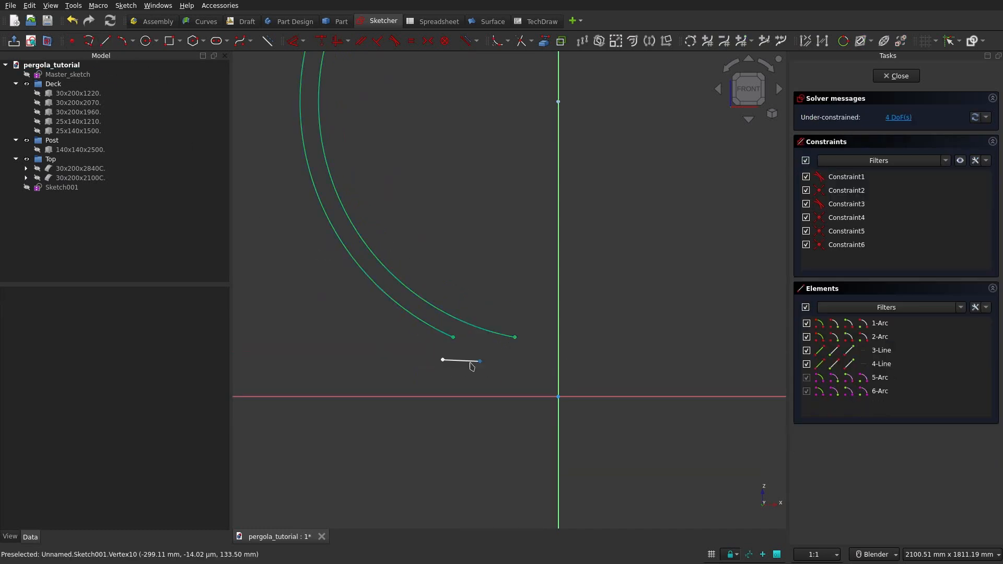
{"action": "left_click", "coordinate": [480, 362]}
{"action": "left_click", "coordinate": [515, 338]}
{"action": "key", "text": "c"}
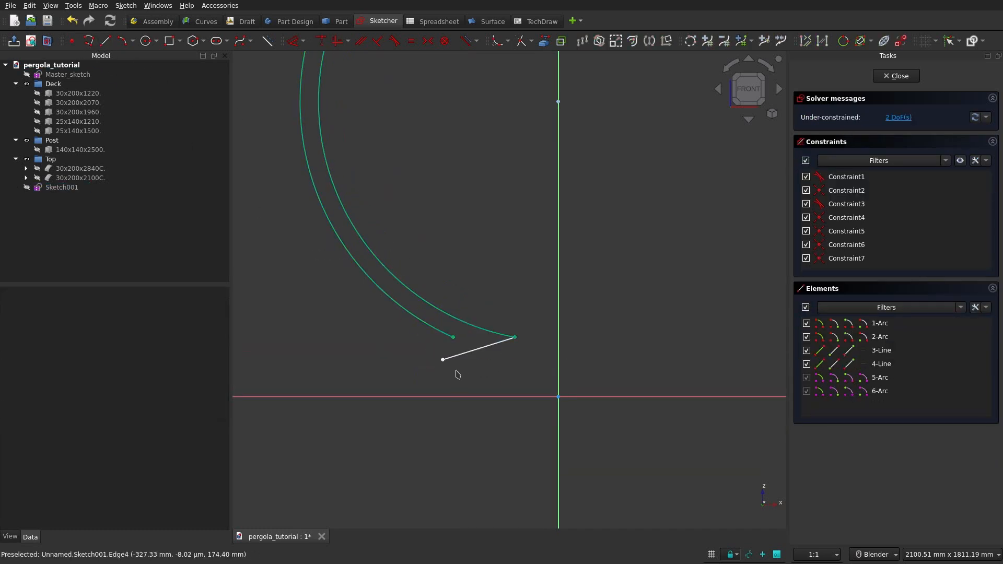
{"action": "left_click", "coordinate": [443, 360]}
{"action": "left_click", "coordinate": [452, 338]}
{"action": "key", "text": "c"}
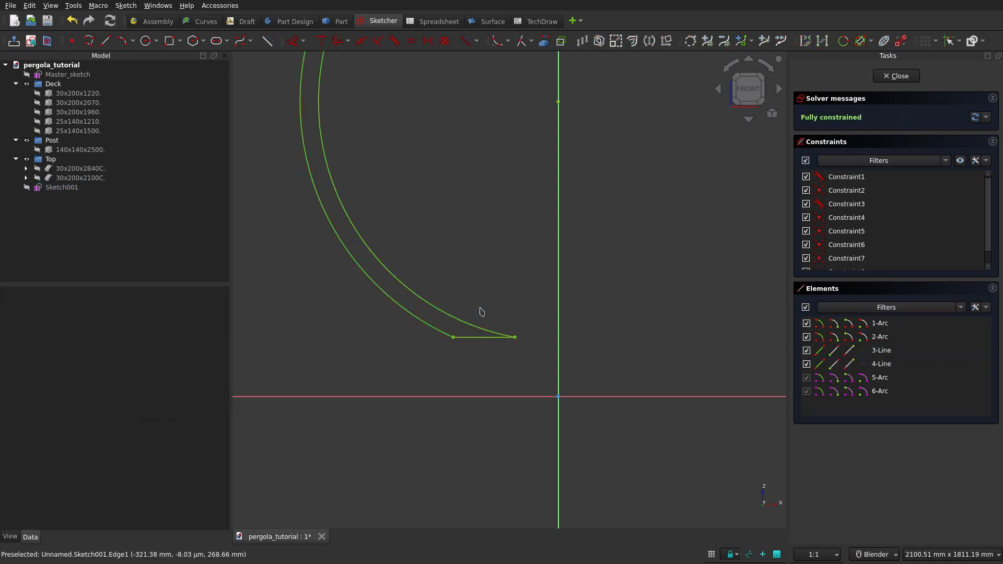
{"action": "scroll", "coordinate": [479, 314], "scroll_direction": "down", "scroll_amount": 5}
{"action": "middle_click_drag", "start_coordinate": [443, 237], "coordinate": [436, 228], "text": "shift"}
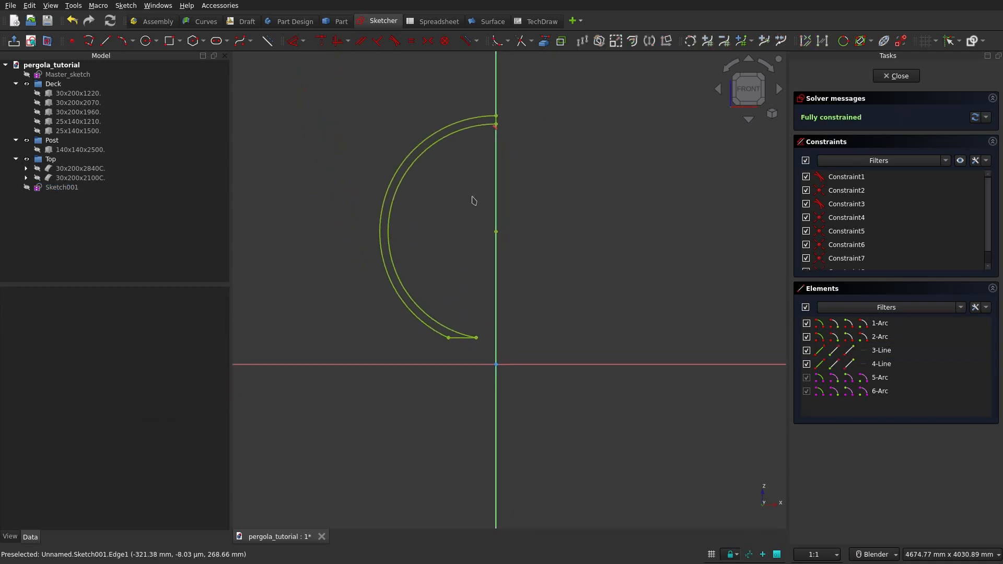
{"action": "left_click", "coordinate": [894, 76]}
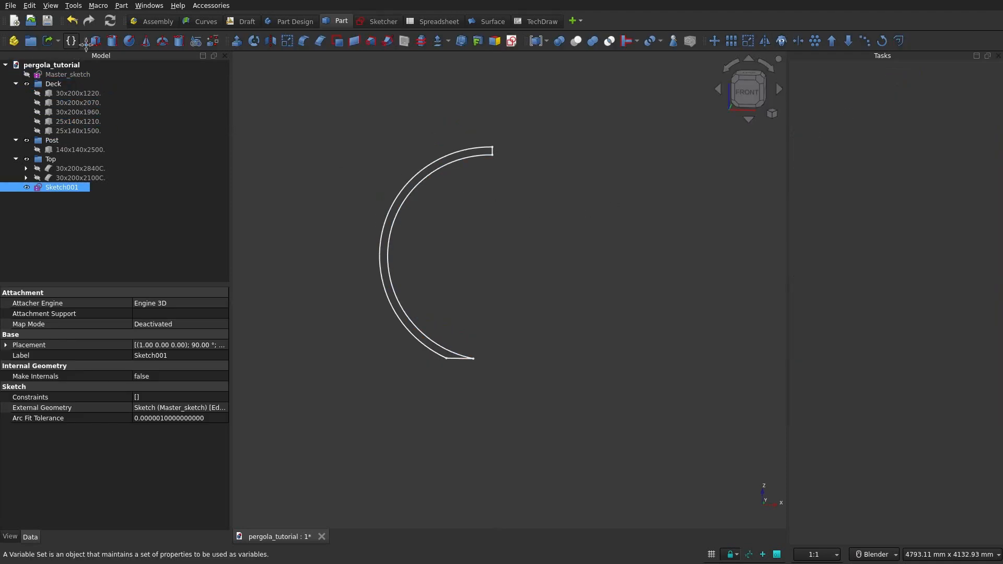
Step: Create a group named "Bench" and move the curved profile sketch into it
{"action": "left_click", "coordinate": [31, 41]}
{"action": "left_click", "coordinate": [57, 197]}
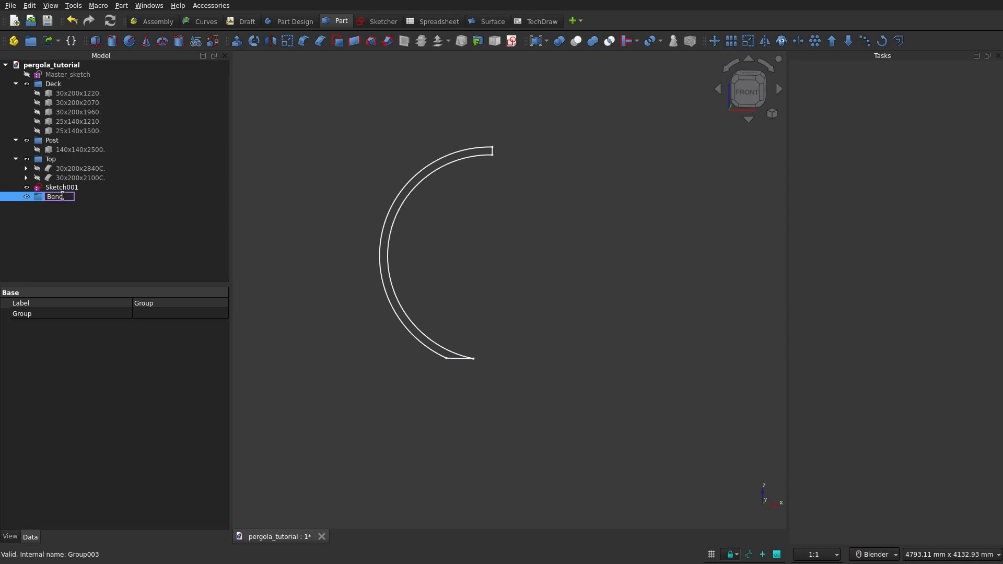
{"action": "left_click_drag", "start_coordinate": [67, 188], "coordinate": [66, 199]}
{"action": "left_click", "coordinate": [16, 188]}
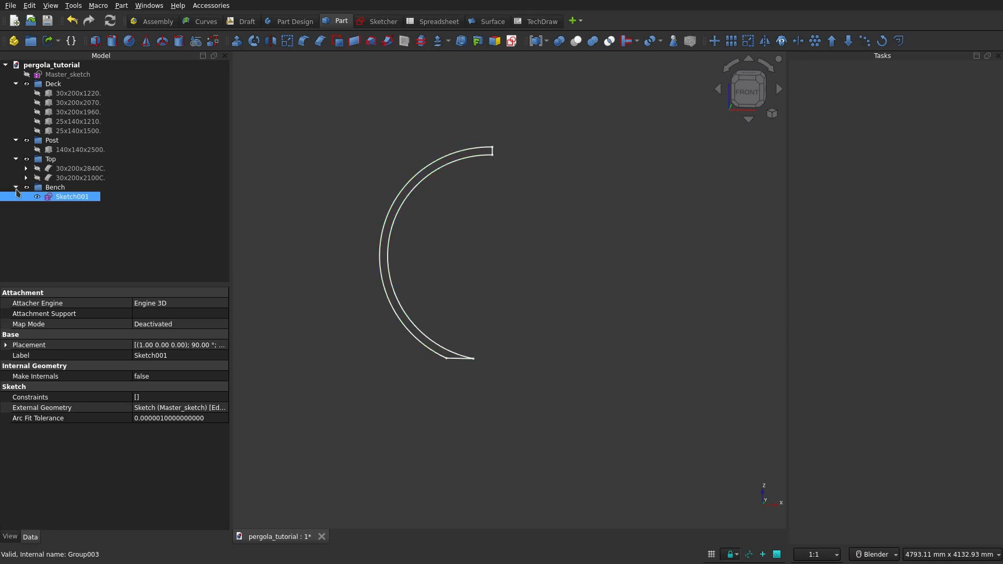
Step: Extrude the curved bench profile by -70 mm along its normal and move the solid into the Bench group
{"action": "scroll", "coordinate": [399, 136], "scroll_direction": "up", "scroll_amount": 2}
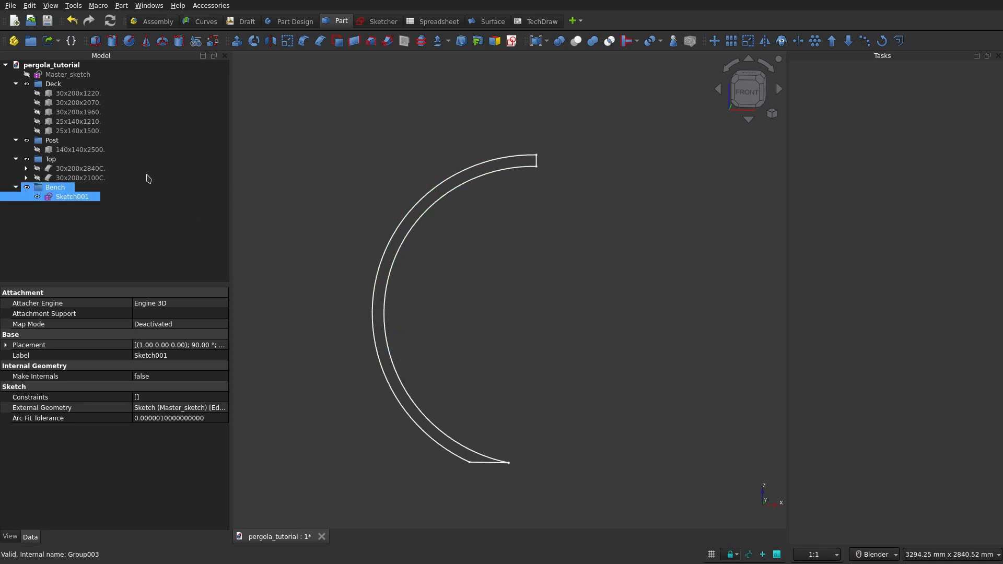
{"action": "left_click", "coordinate": [237, 41]}
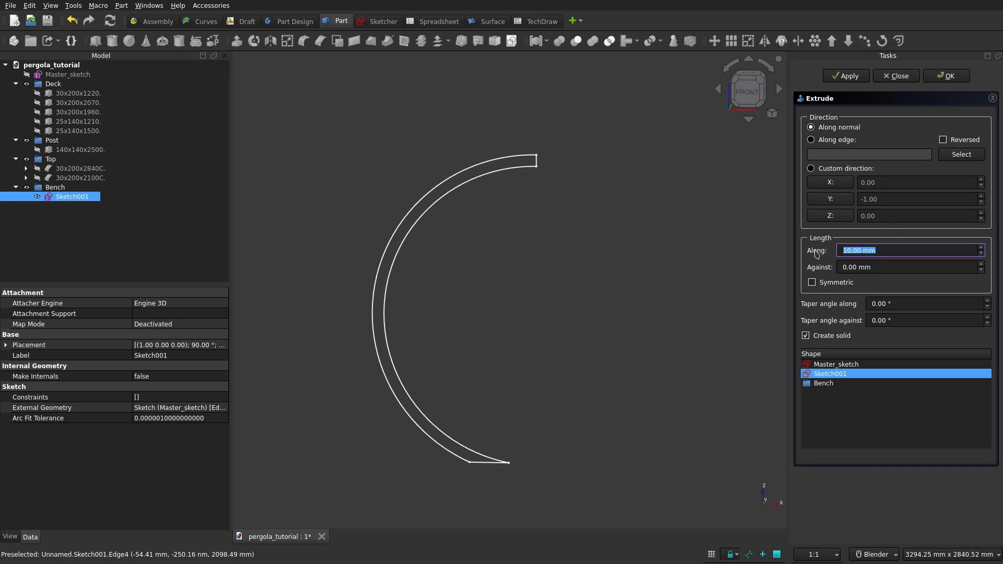
{"action": "key", "text": "Return"}
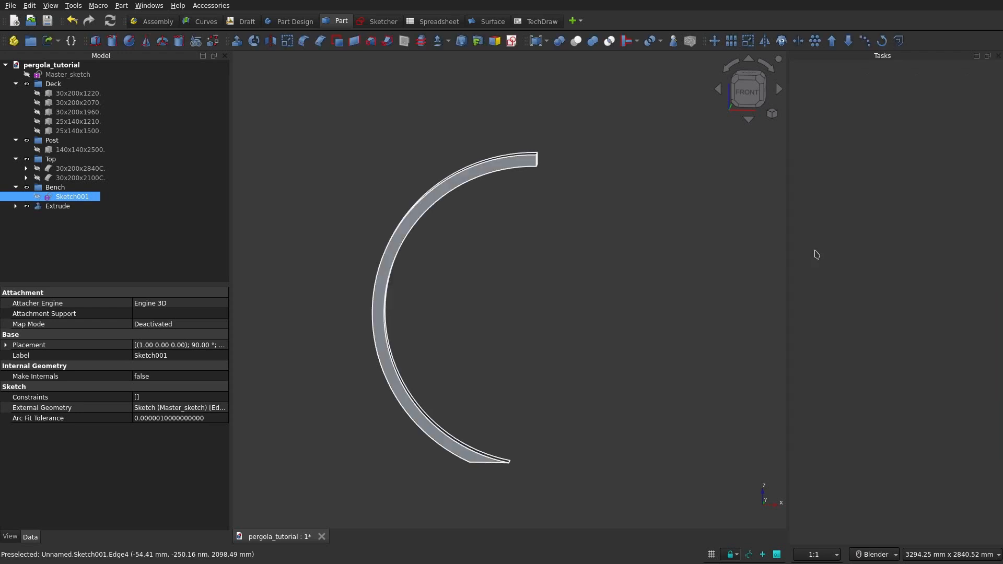
{"action": "middle_click_drag", "start_coordinate": [634, 335], "coordinate": [606, 356]}
{"action": "scroll", "coordinate": [603, 356], "scroll_direction": "up", "scroll_amount": 3}
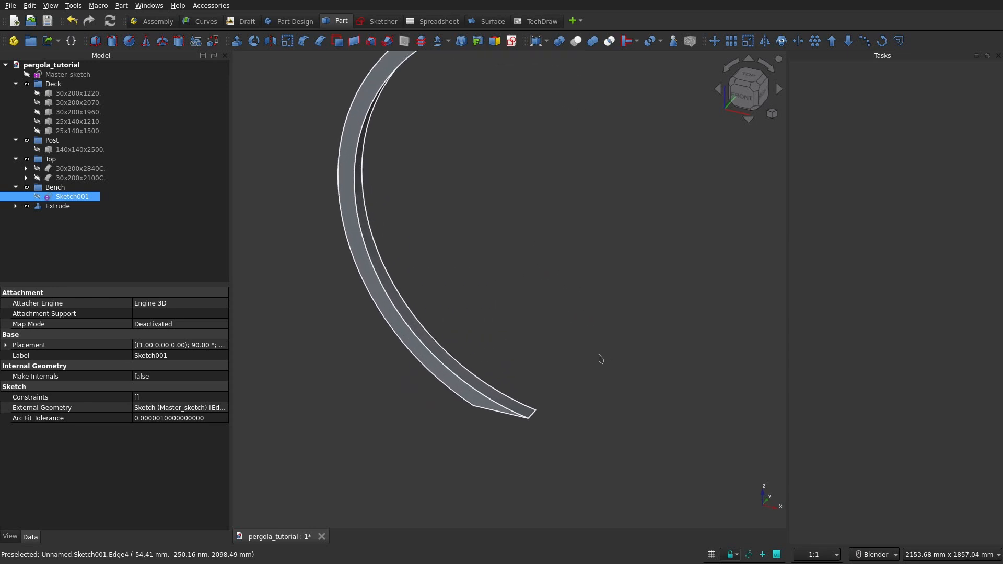
{"action": "scroll", "coordinate": [557, 374], "scroll_direction": "down", "scroll_amount": 2}
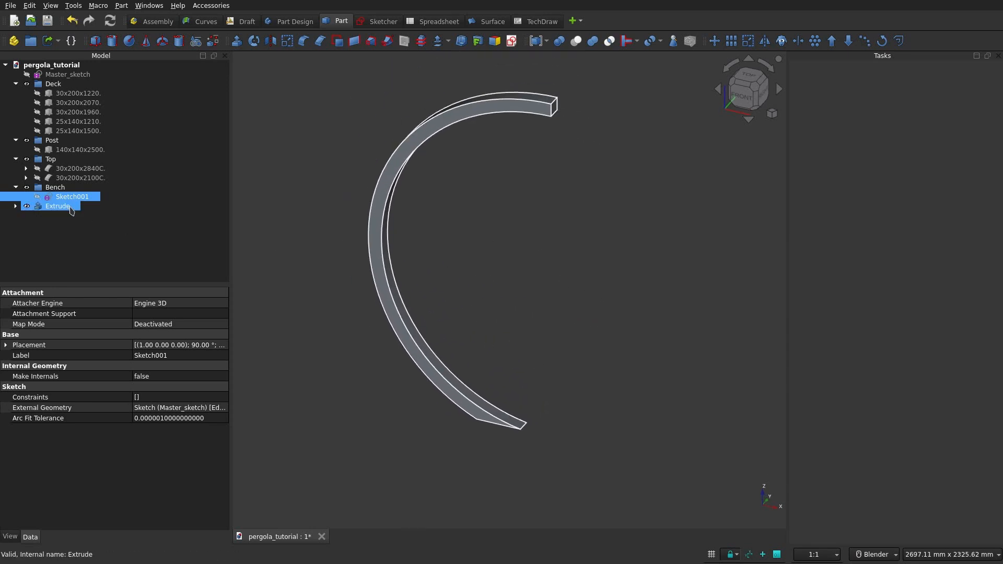
{"action": "left_click_drag", "start_coordinate": [70, 207], "coordinate": [66, 187]}
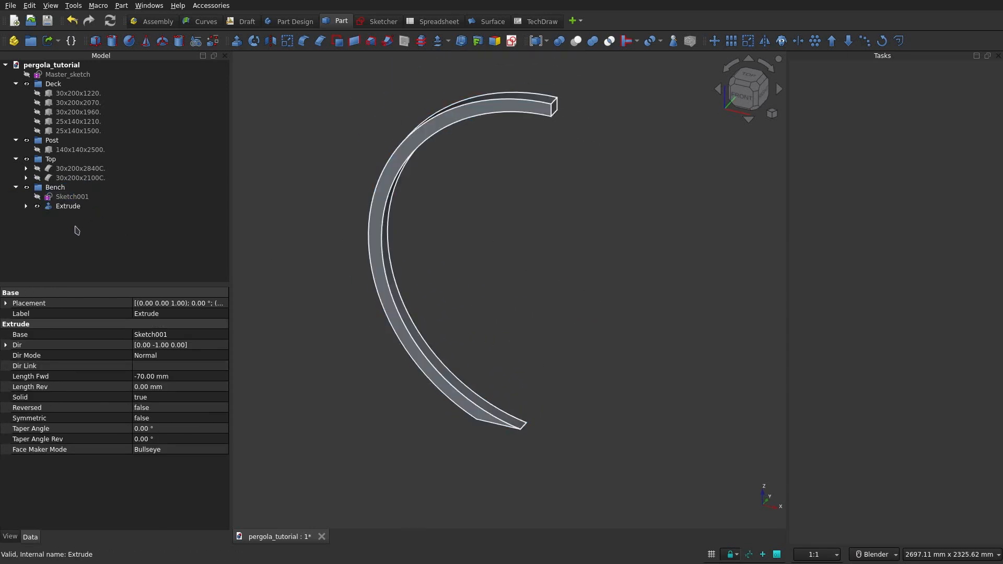
Step: Mirror the curved extrusion across its upper end face with the Draft Mirror command and move the copy into the Bench group
{"action": "left_click", "coordinate": [78, 206]}
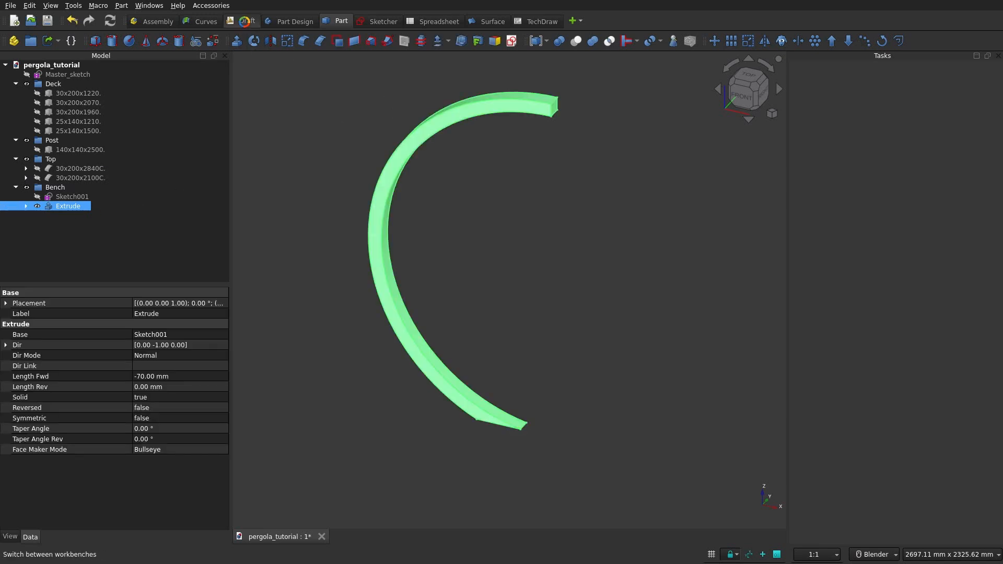
{"action": "left_click", "coordinate": [243, 21]}
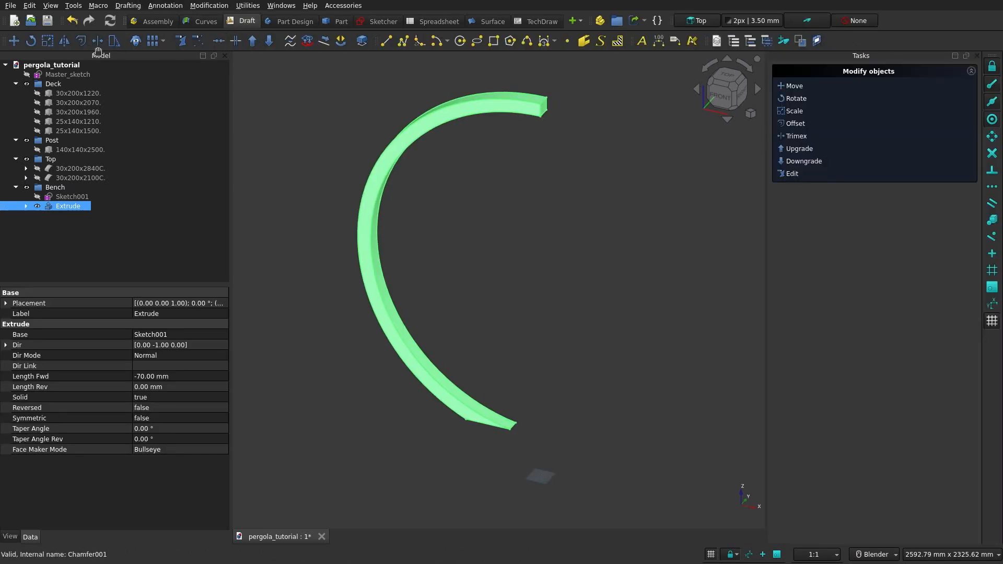
{"action": "left_click", "coordinate": [63, 41]}
{"action": "scroll", "coordinate": [559, 110], "scroll_direction": "up", "scroll_amount": 3}
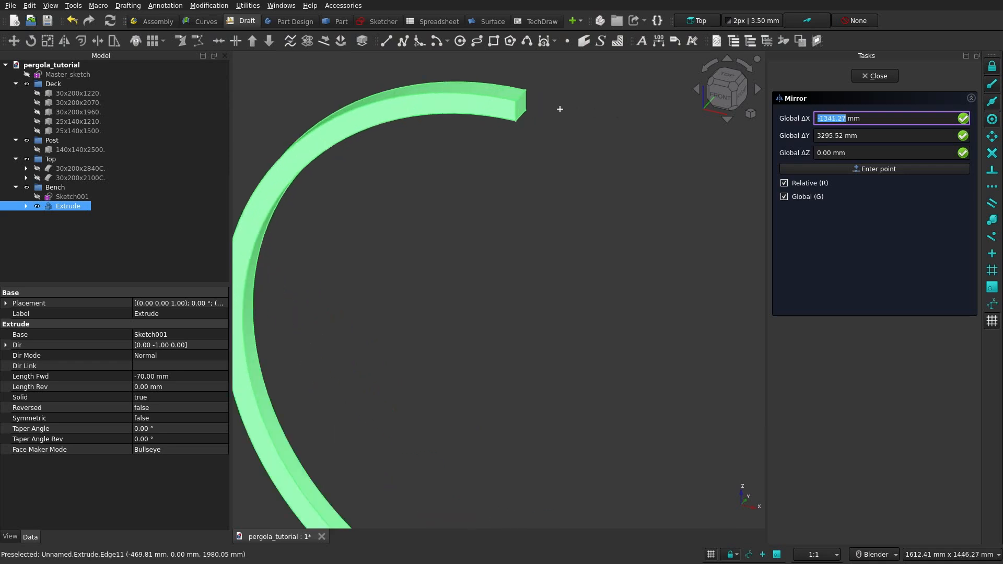
{"action": "left_click", "coordinate": [514, 121]}
{"action": "left_click", "coordinate": [526, 111]}
{"action": "scroll", "coordinate": [550, 127], "scroll_direction": "down", "scroll_amount": 6}
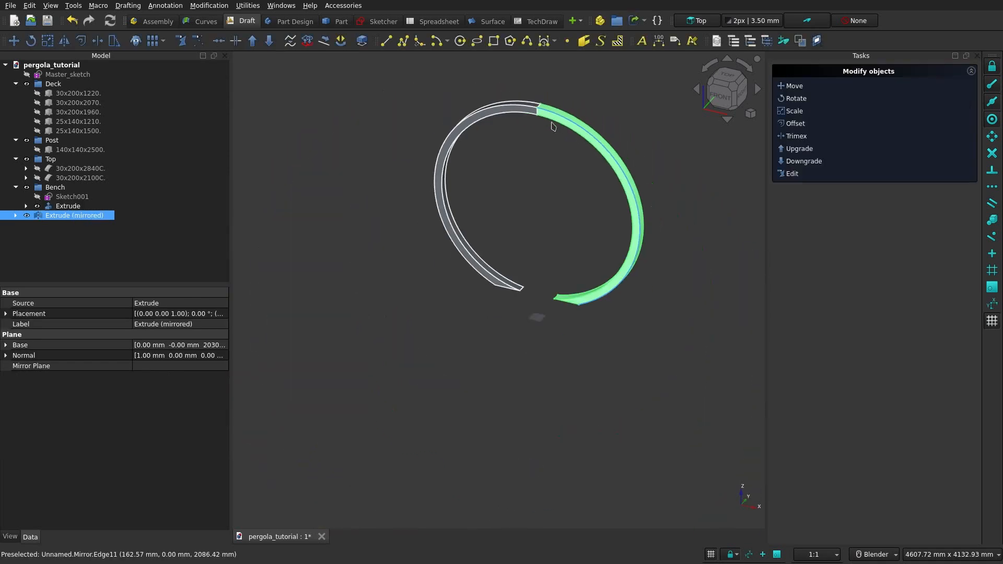
{"action": "left_click", "coordinate": [39, 215]}
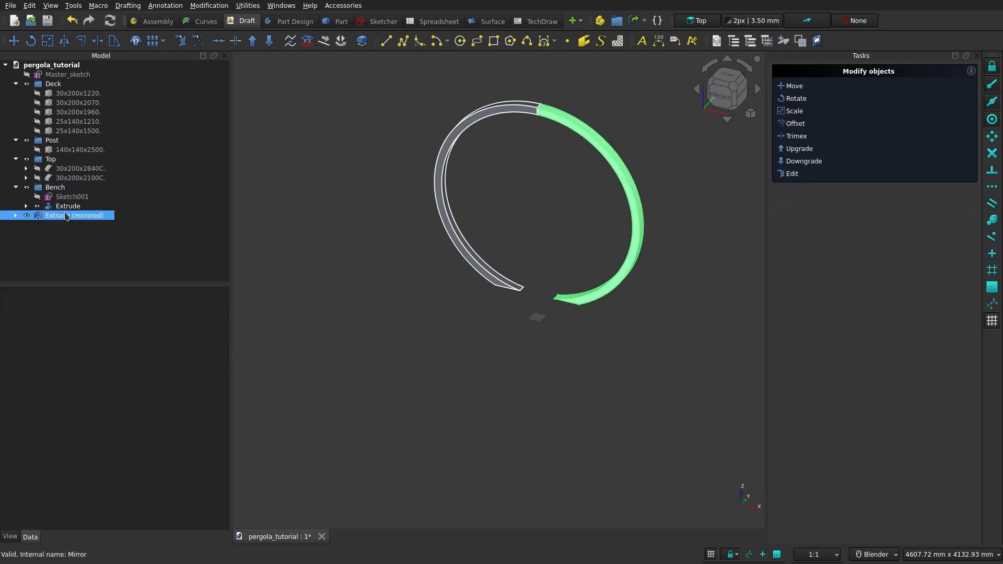
{"action": "left_click_drag", "start_coordinate": [63, 218], "coordinate": [71, 189]}
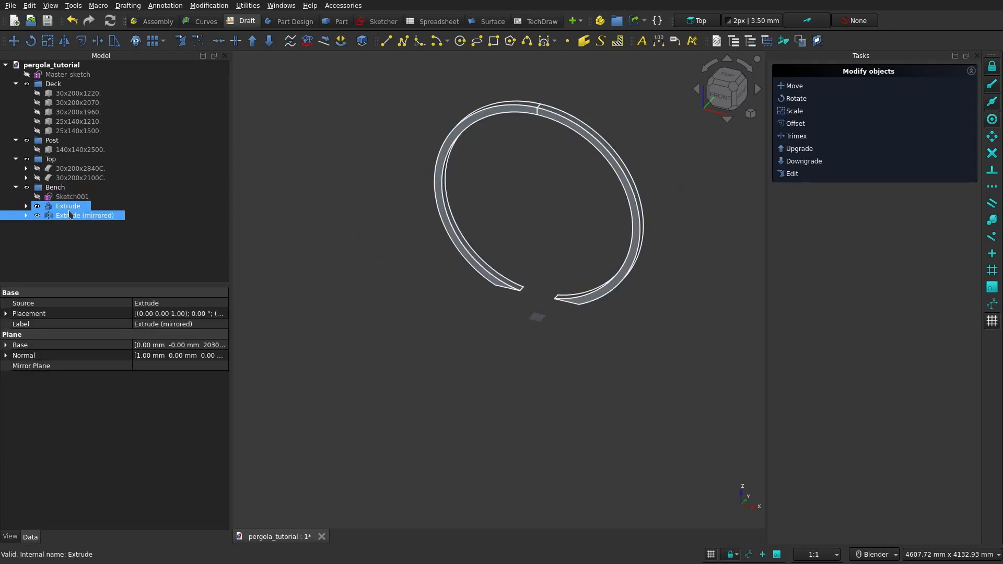
{"action": "left_click", "coordinate": [26, 215]}
{"action": "left_click", "coordinate": [46, 238]}
{"action": "left_click", "coordinate": [38, 207]}
{"action": "key", "text": "space"}
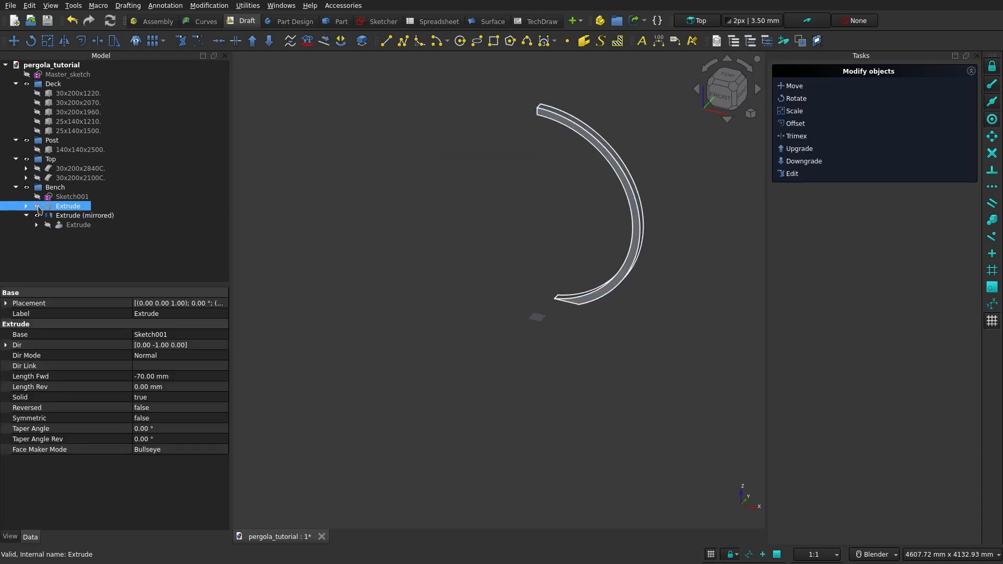
{"action": "left_click", "coordinate": [37, 207]}
Step: Fuse the curved extrusion and its mirrored copy into one solid and rename it "Circle"
{"action": "left_click", "coordinate": [80, 215], "text": "ctrl"}
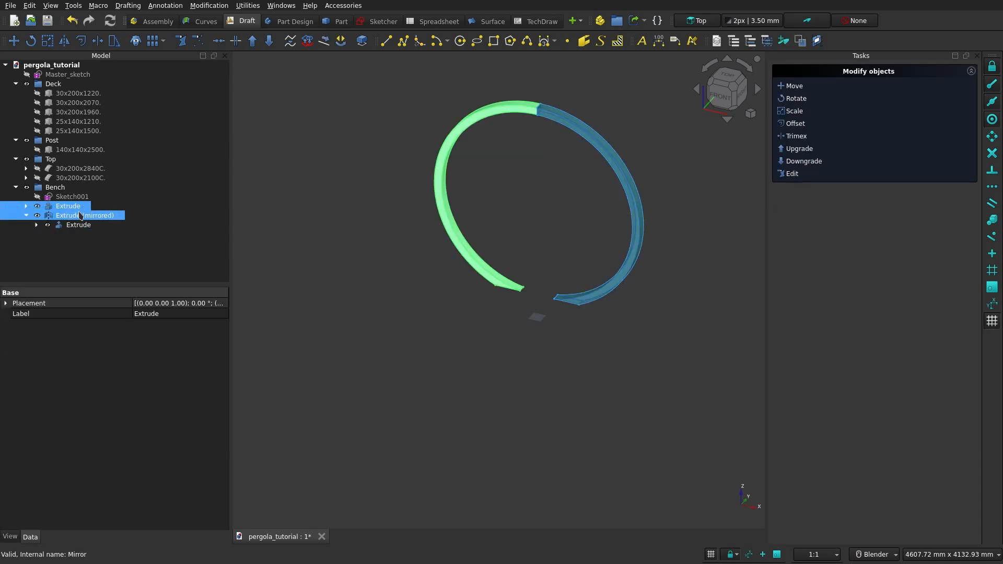
{"action": "left_click", "coordinate": [339, 21]}
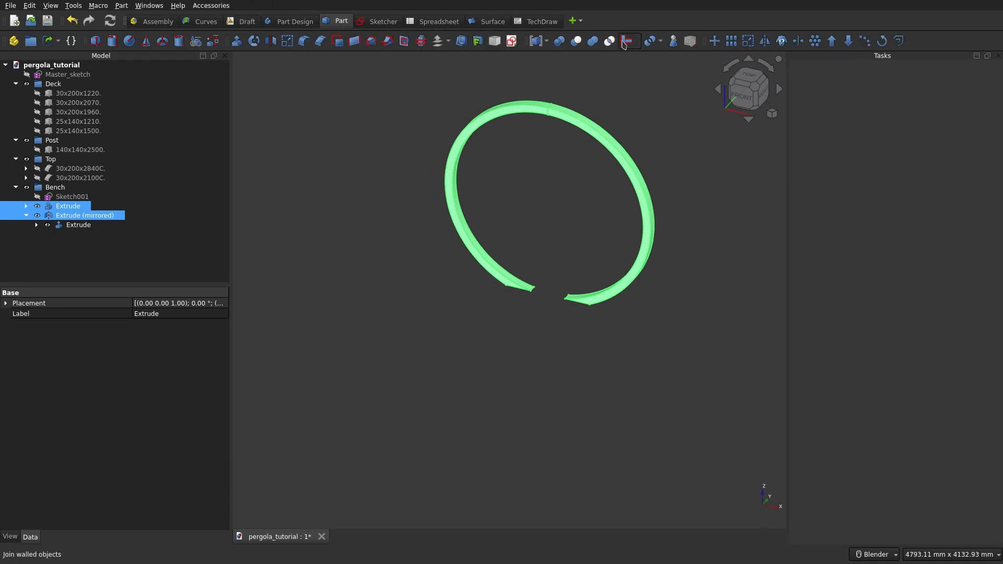
{"action": "left_click", "coordinate": [592, 41]}
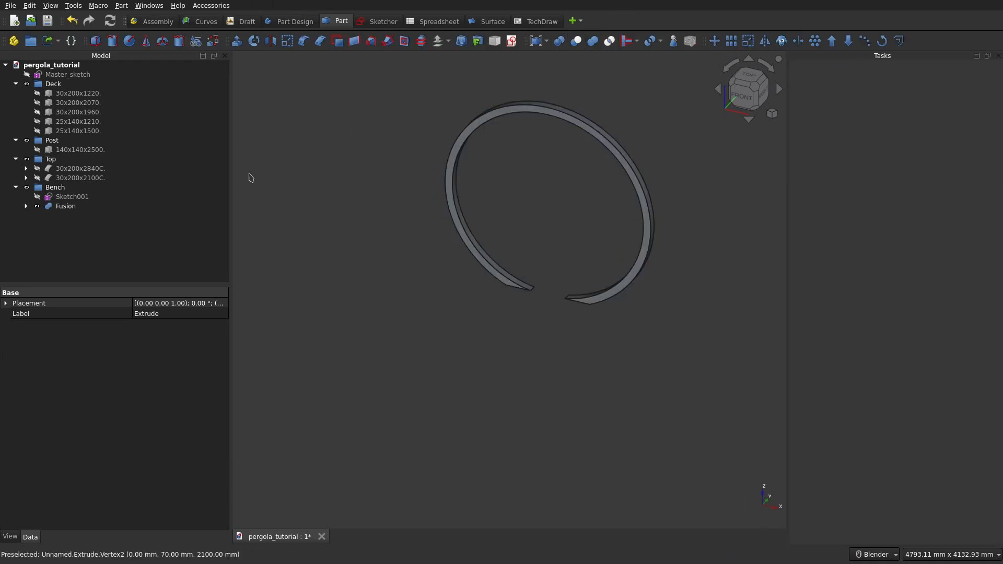
{"action": "left_click", "coordinate": [81, 206]}
{"action": "left_click", "coordinate": [81, 206]}
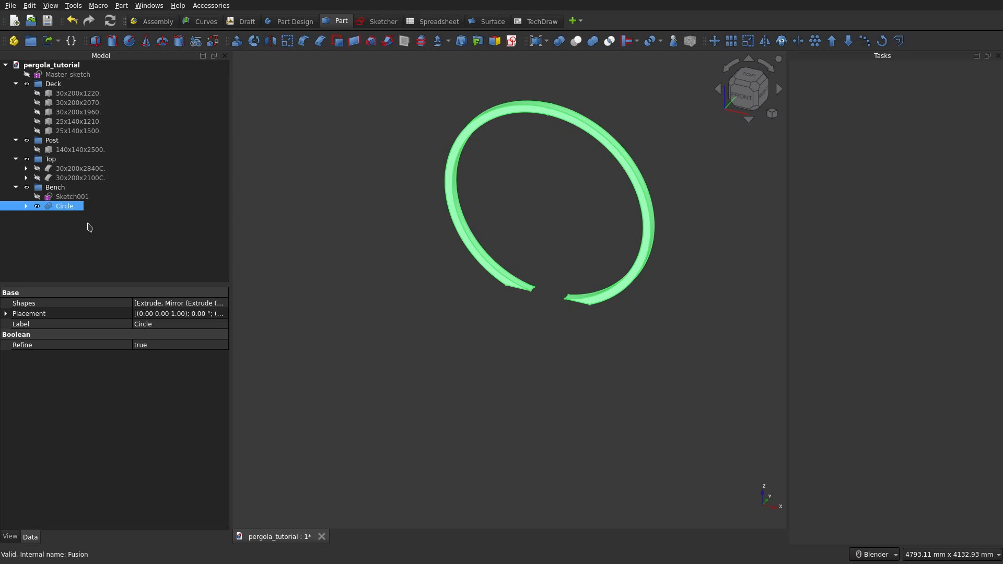
{"action": "left_click", "coordinate": [89, 227]}
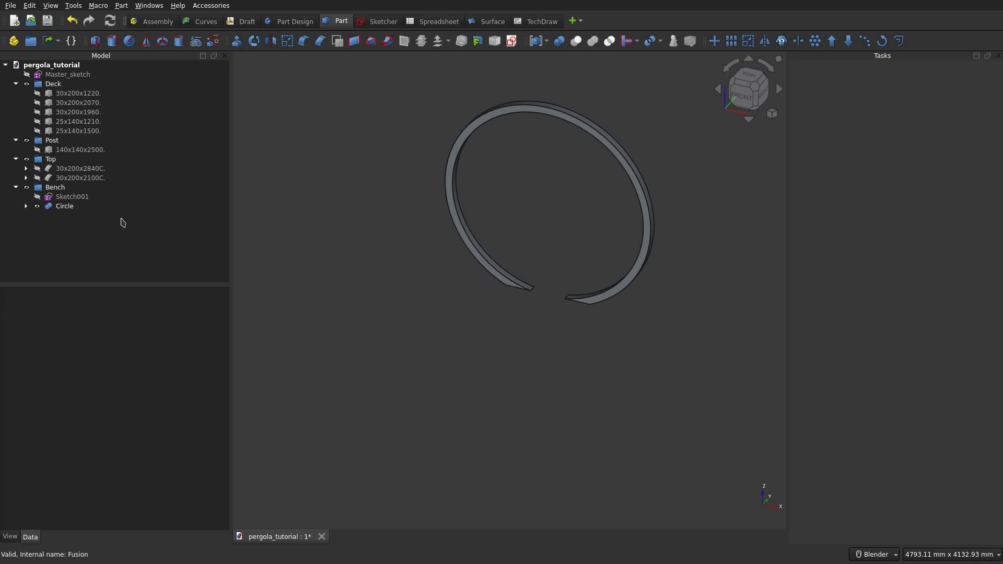
{"action": "left_click", "coordinate": [44, 199]}
{"action": "left_click", "coordinate": [37, 198]}
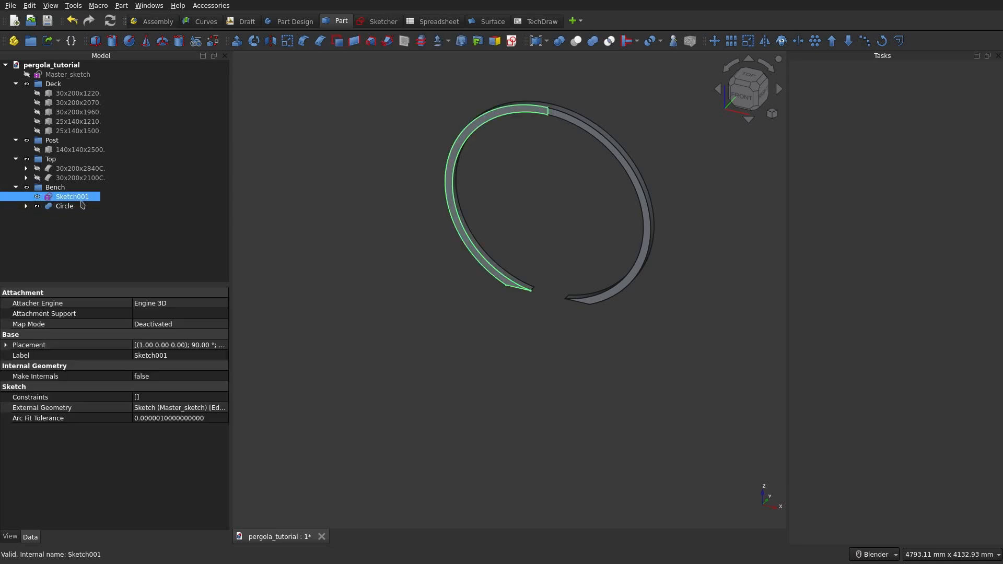
{"action": "left_click", "coordinate": [37, 197]}
{"action": "left_click", "coordinate": [94, 224]}
{"action": "scroll", "coordinate": [472, 171], "scroll_direction": "up", "scroll_amount": 1}
{"action": "middle_click_drag", "start_coordinate": [490, 161], "coordinate": [444, 195], "text": "shift"}
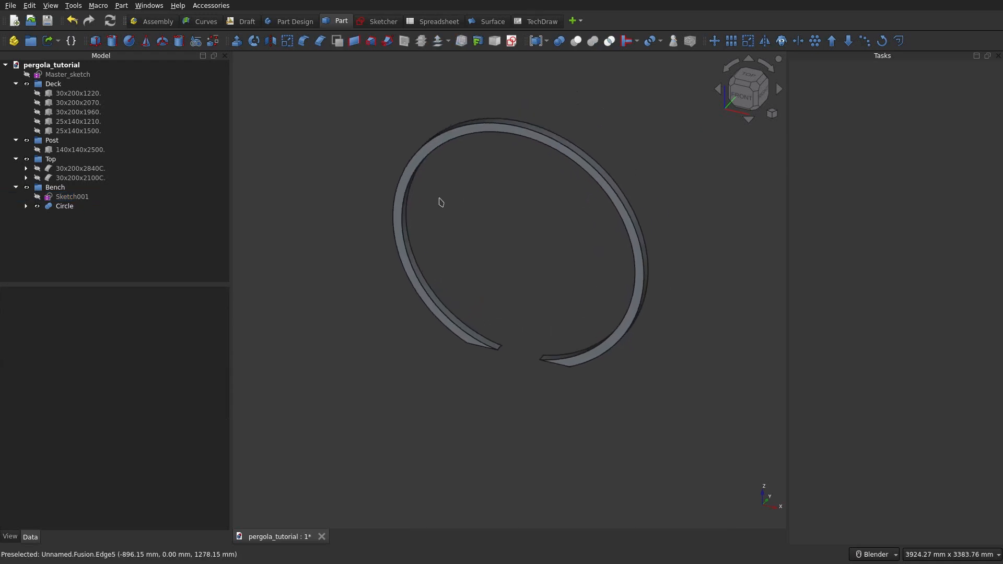
Step: Show Master_sketch, hide the Circle solid, and start a new sketch on the XZ-Plane in the document root
{"action": "left_click", "coordinate": [27, 75]}
{"action": "left_click", "coordinate": [37, 206]}
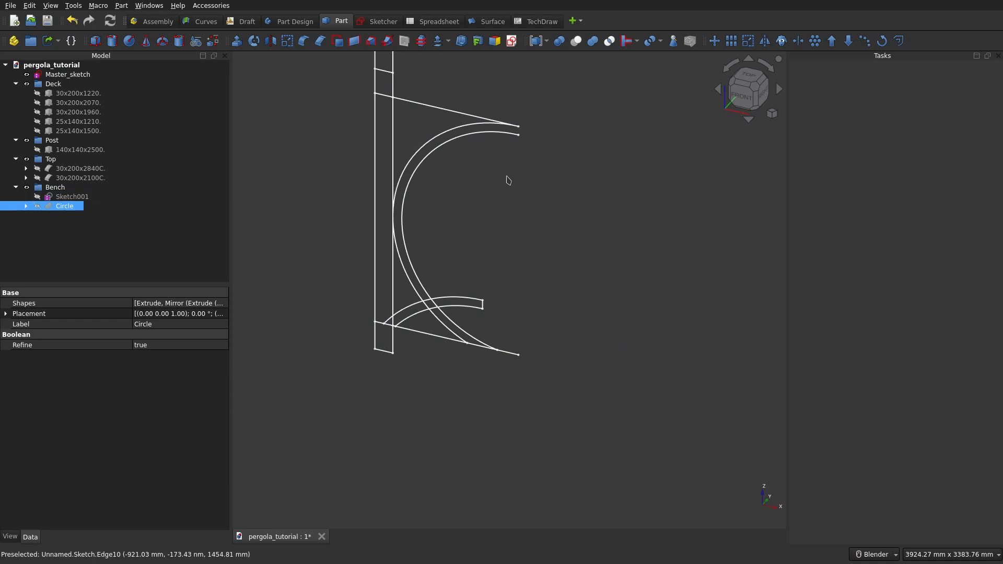
{"action": "key", "text": "1"}
{"action": "middle_click_drag", "start_coordinate": [392, 152], "coordinate": [432, 129], "text": "shift"}
{"action": "left_click", "coordinate": [84, 66]}
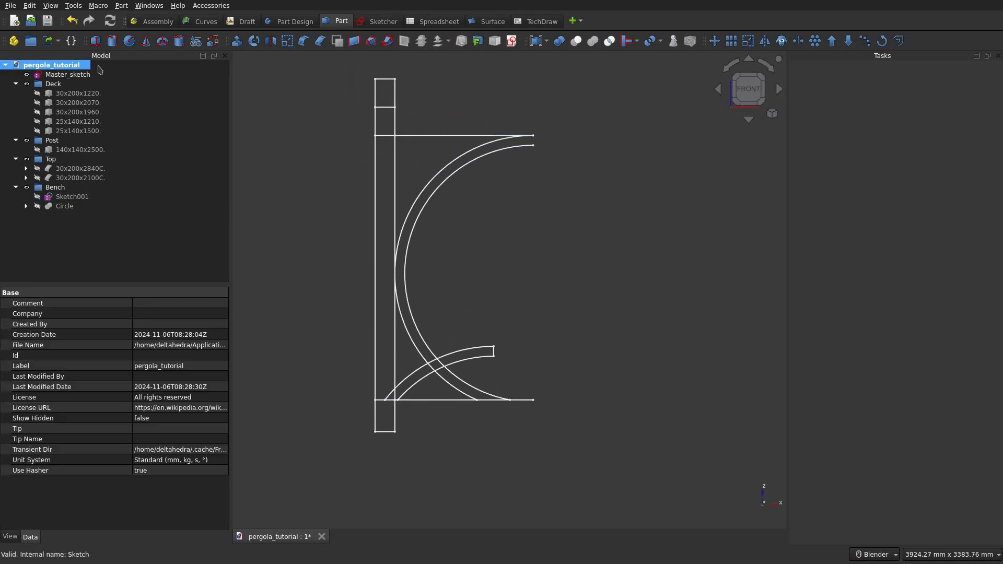
{"action": "left_click", "coordinate": [511, 40]}
{"action": "left_click", "coordinate": [457, 242]}
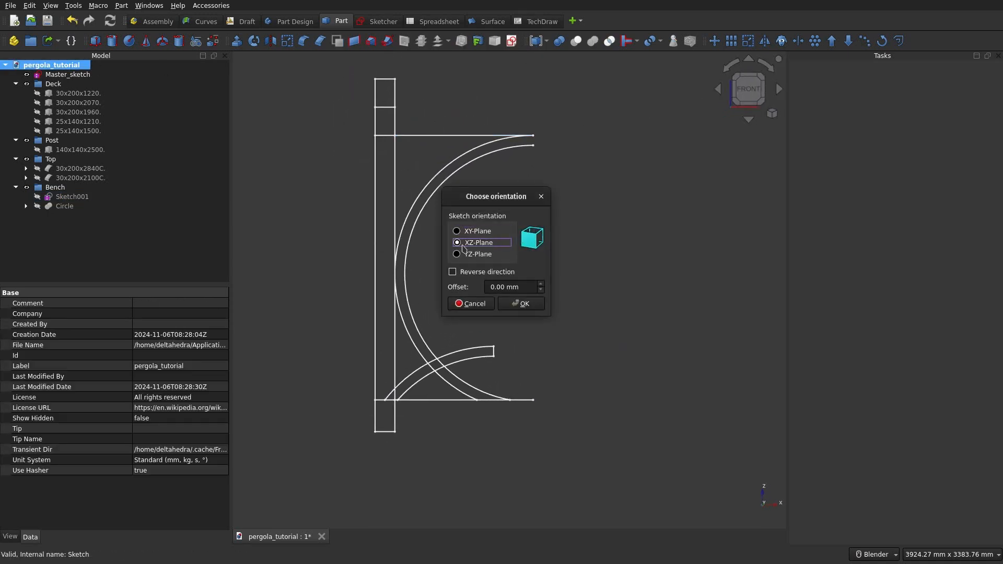
{"action": "left_click", "coordinate": [523, 306]}
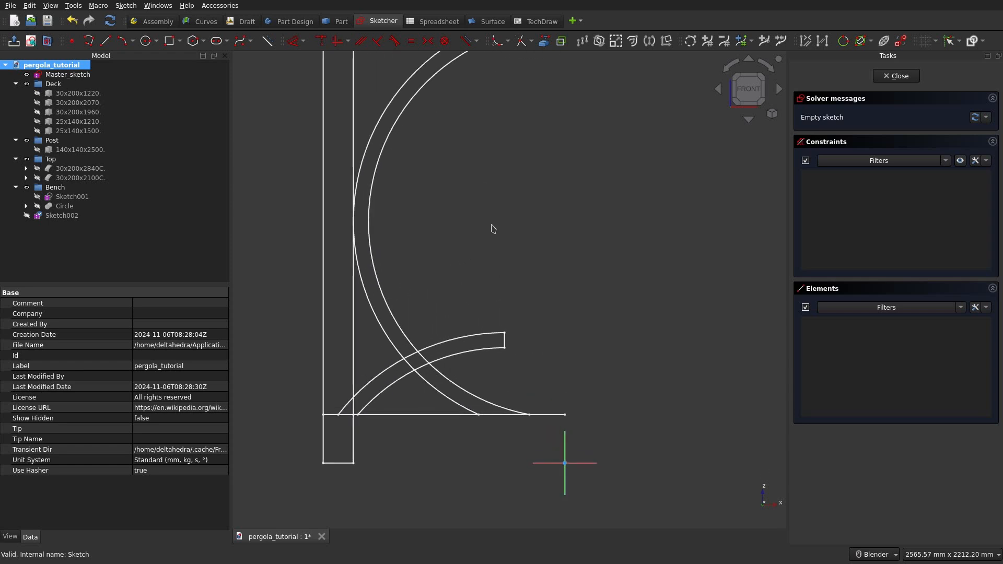
Step: Project the two lower bench arcs, the post's inner edge and the horizontal base line from Master_sketch as external geometry
{"action": "left_click", "coordinate": [544, 41]}
{"action": "left_click", "coordinate": [452, 337]}
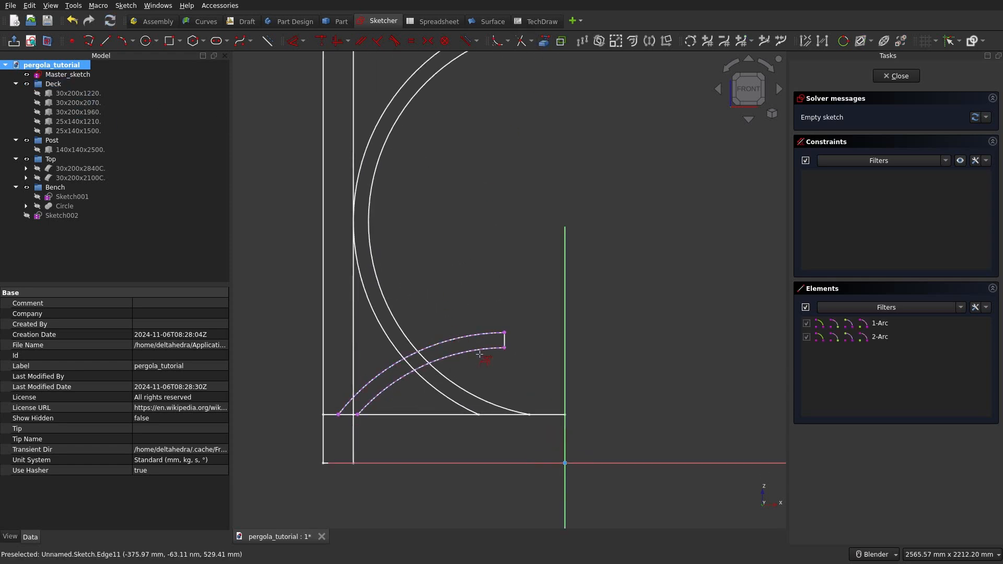
{"action": "scroll", "coordinate": [503, 363], "scroll_direction": "up", "scroll_amount": 3}
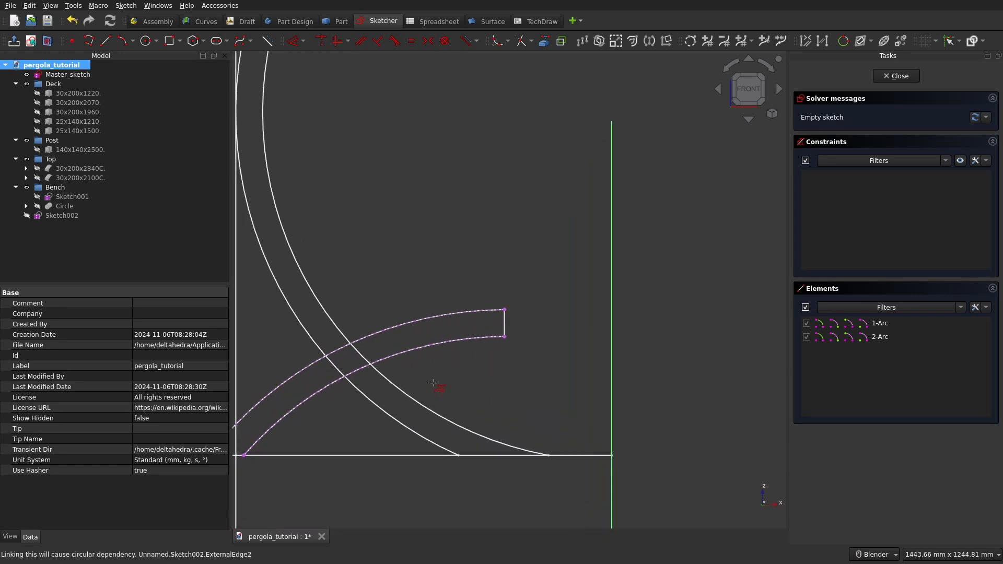
{"action": "middle_click_drag", "start_coordinate": [443, 371], "coordinate": [552, 302], "text": "shift"}
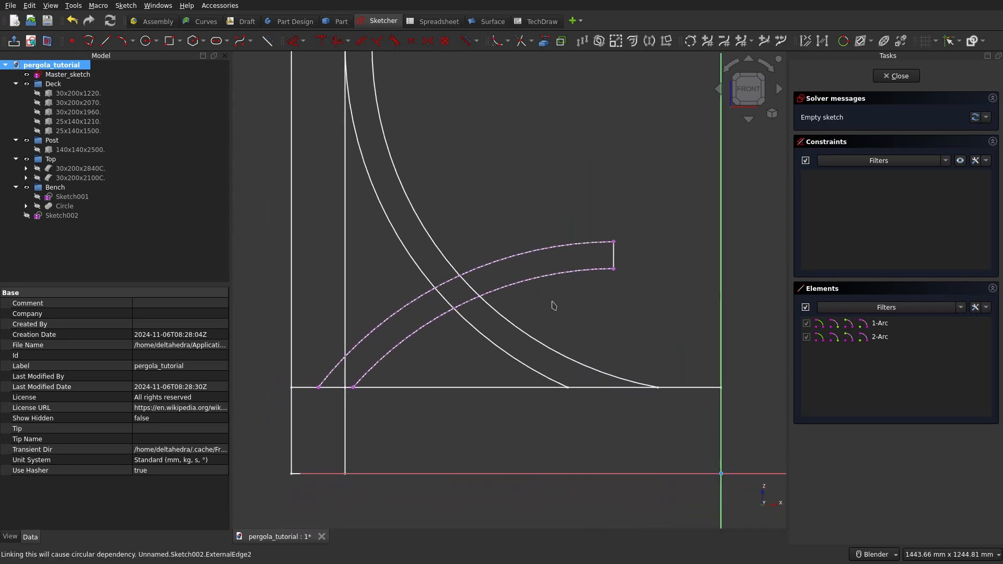
{"action": "left_click", "coordinate": [345, 371]}
{"action": "left_click", "coordinate": [384, 388]}
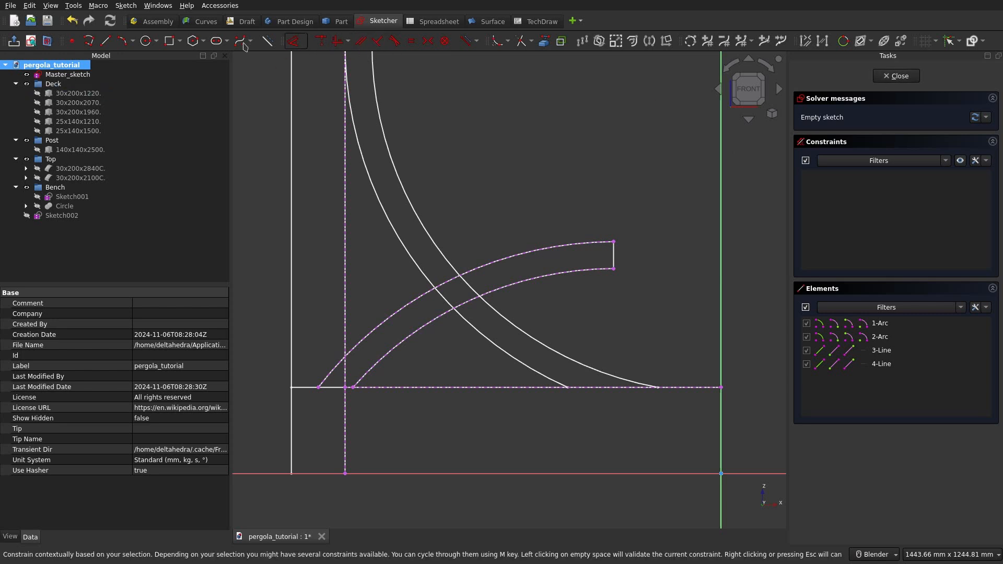
Step: Trace the upper and lower projected bench arcs with three-point arcs between their endpoints
{"action": "left_click", "coordinate": [123, 41]}
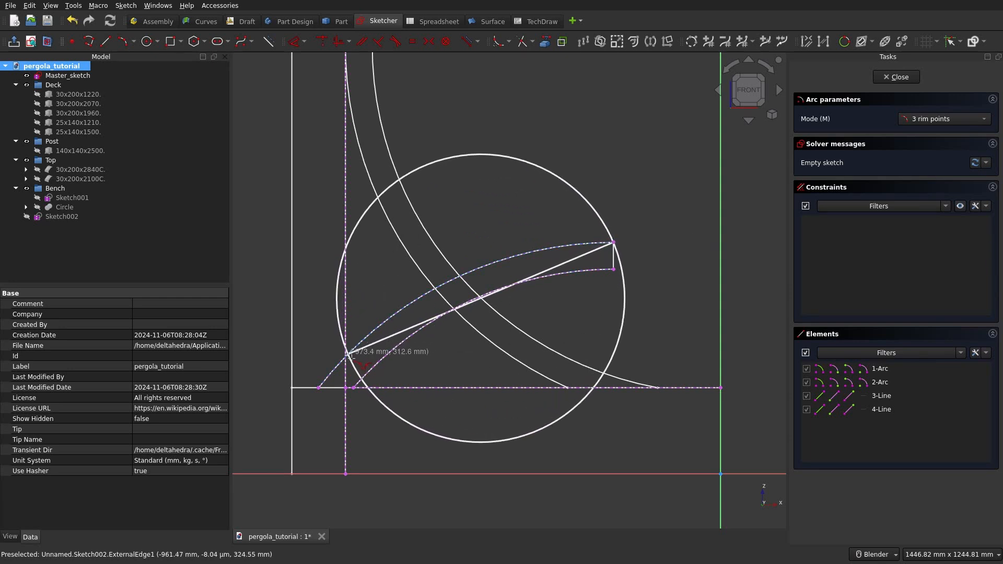
{"action": "left_click", "coordinate": [320, 386]}
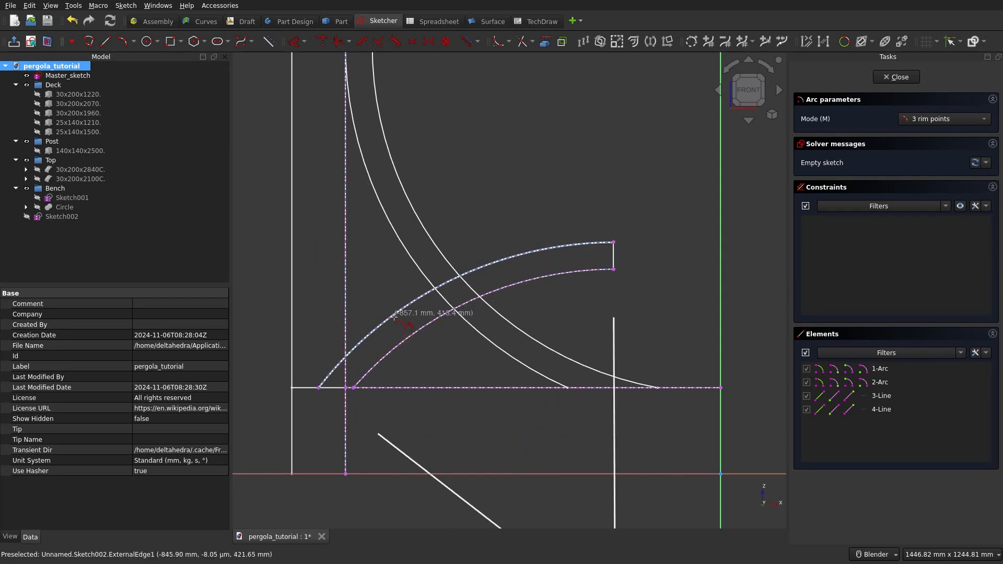
{"action": "left_click", "coordinate": [394, 315]}
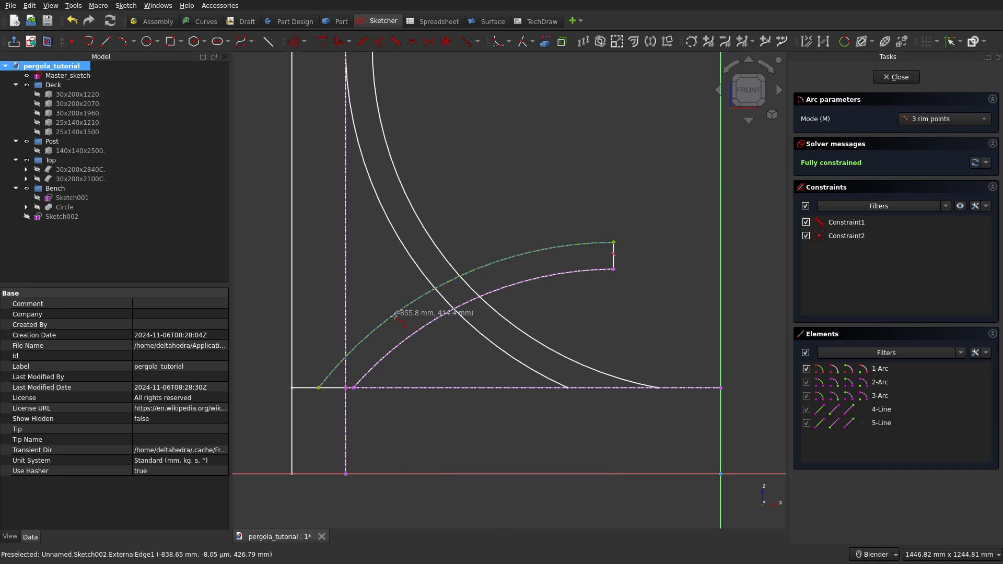
{"action": "left_click", "coordinate": [613, 269]}
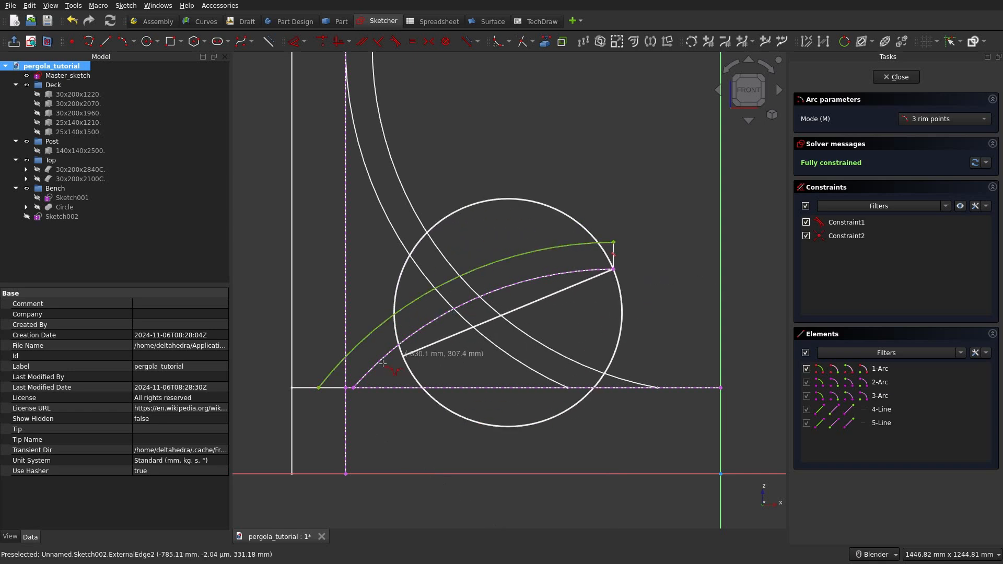
{"action": "left_click", "coordinate": [353, 388]}
{"action": "left_click", "coordinate": [406, 339]}
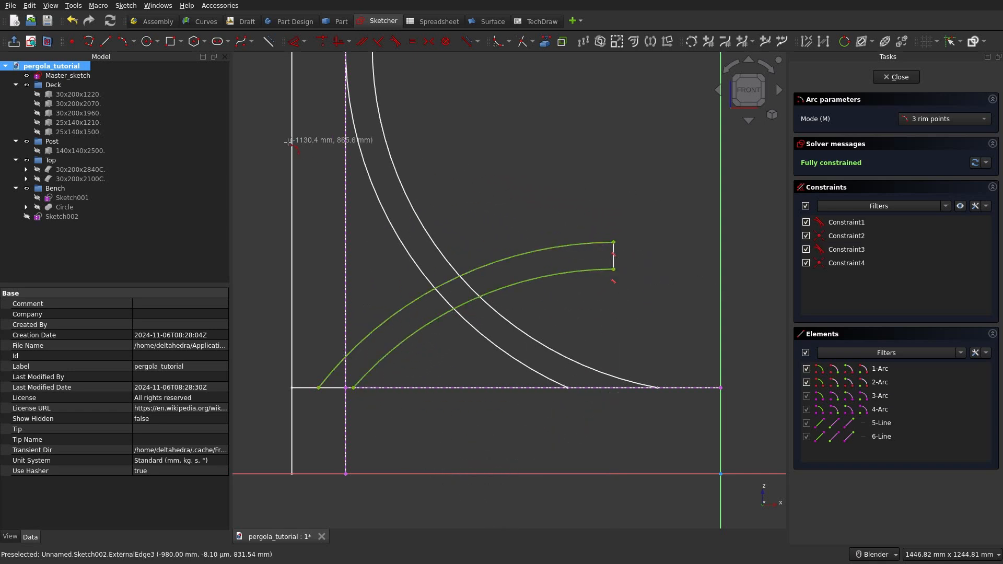
Step: Hide Master_sketch and draw a short, nearly vertical line beside the upper ends of the two traced arcs
{"action": "left_click", "coordinate": [27, 75]}
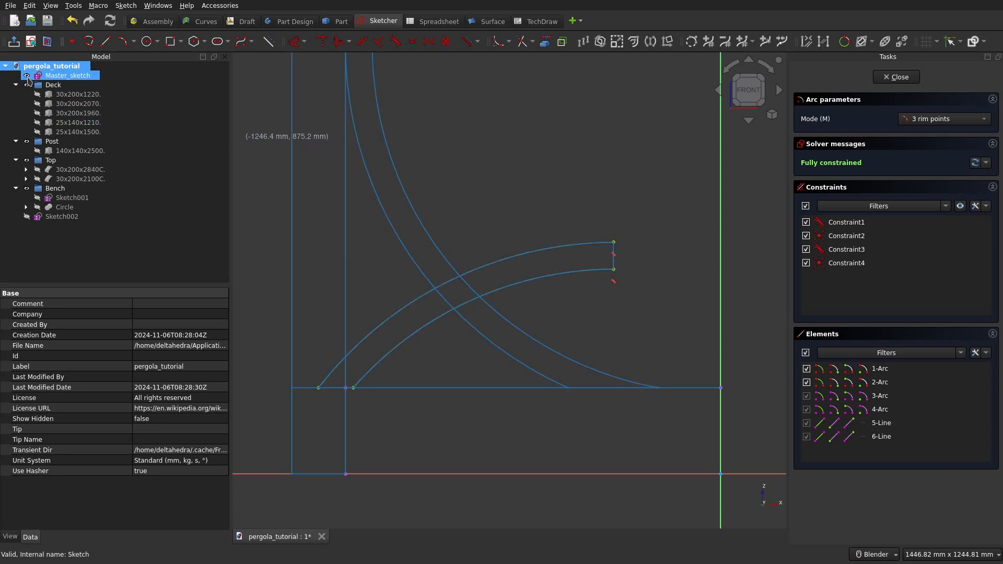
{"action": "left_click", "coordinate": [105, 42]}
{"action": "left_click", "coordinate": [651, 243]}
{"action": "left_click", "coordinate": [647, 275]}
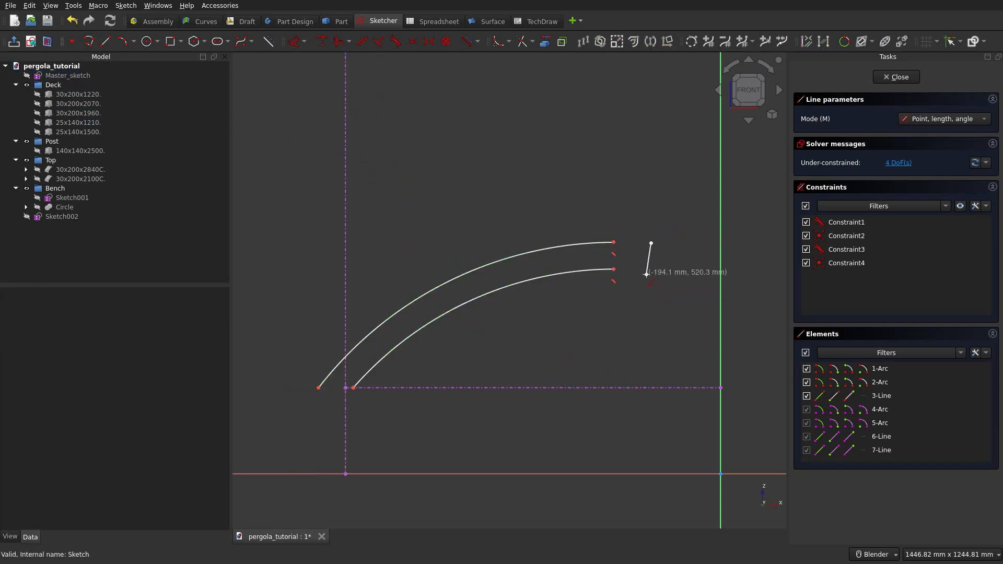
{"action": "scroll", "coordinate": [660, 256], "scroll_direction": "up", "scroll_amount": 3}
{"action": "right_click", "coordinate": [655, 264]}
Step: Join the short line's endpoints to the upper ends of both arcs with coincident constraints
{"action": "left_click", "coordinate": [644, 236]}
{"action": "left_click", "coordinate": [590, 236]}
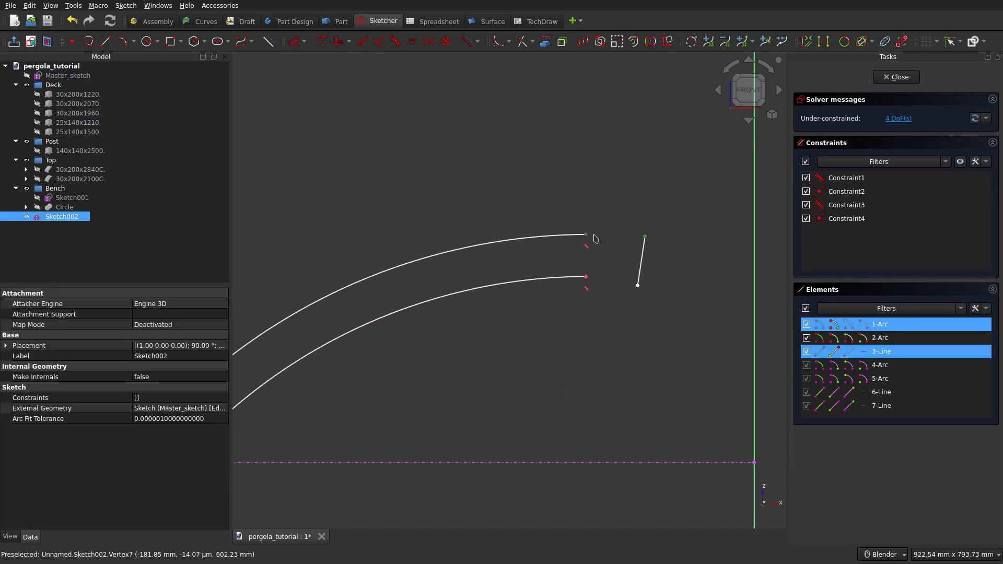
{"action": "key", "text": "c"}
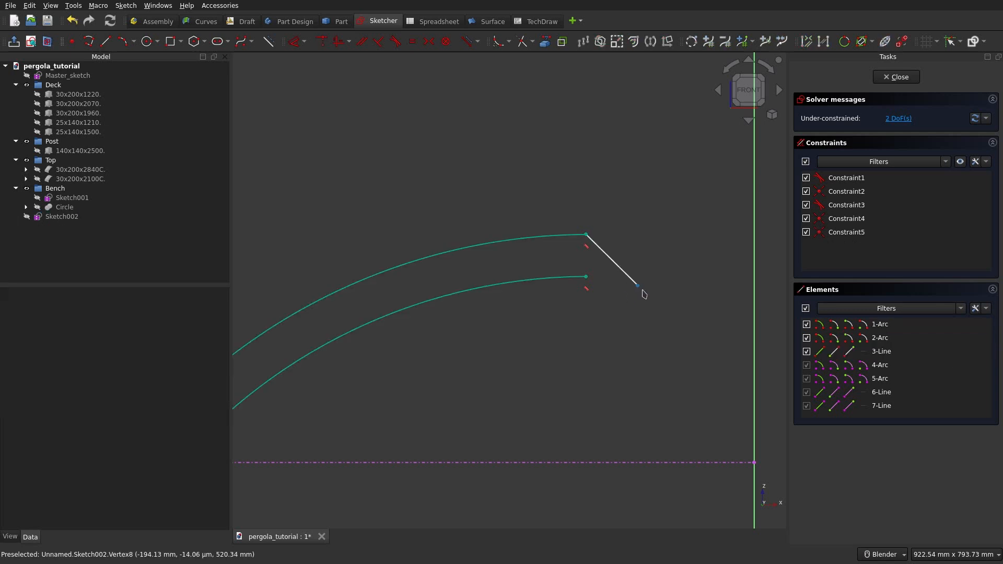
{"action": "left_click", "coordinate": [643, 292]}
{"action": "left_click", "coordinate": [588, 278]}
{"action": "key", "text": "c"}
{"action": "scroll", "coordinate": [528, 329], "scroll_direction": "down", "scroll_amount": 2}
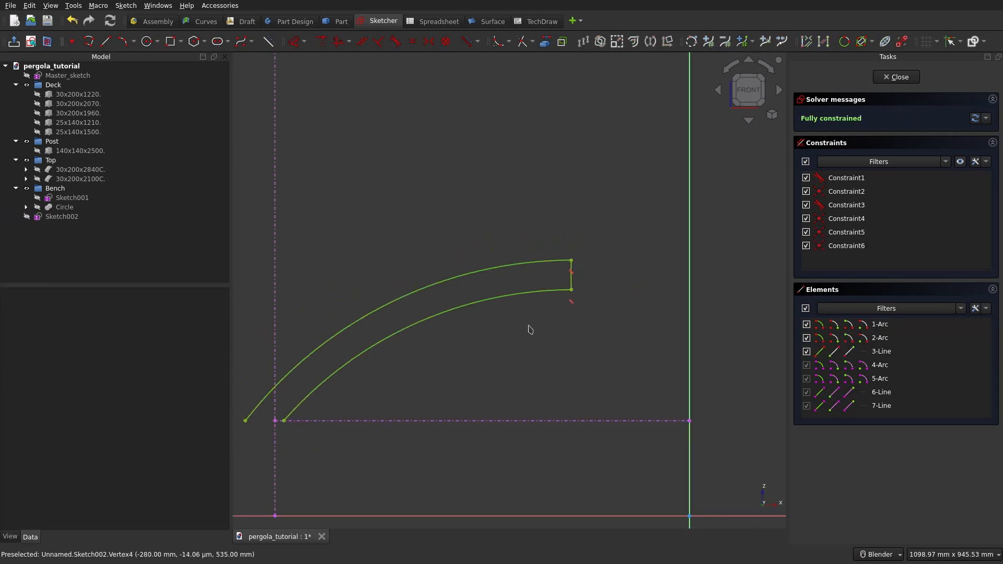
Step: Add a short line at the lower arc's foot, coincident with the arc's end and the corner of the projected post and base lines
{"action": "scroll", "coordinate": [486, 291], "scroll_direction": "up", "scroll_amount": 5}
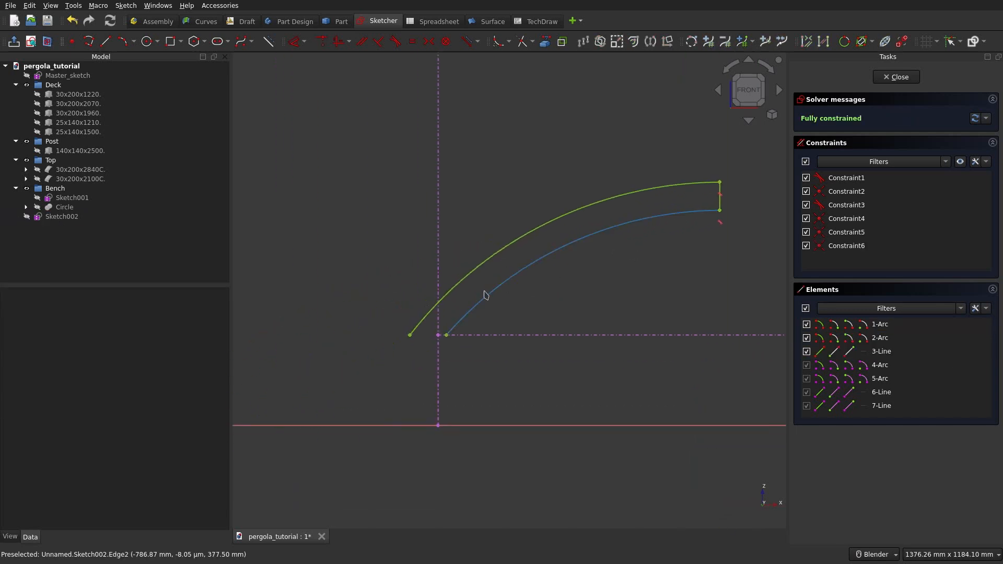
{"action": "left_click", "coordinate": [105, 41]}
{"action": "left_click", "coordinate": [500, 343]}
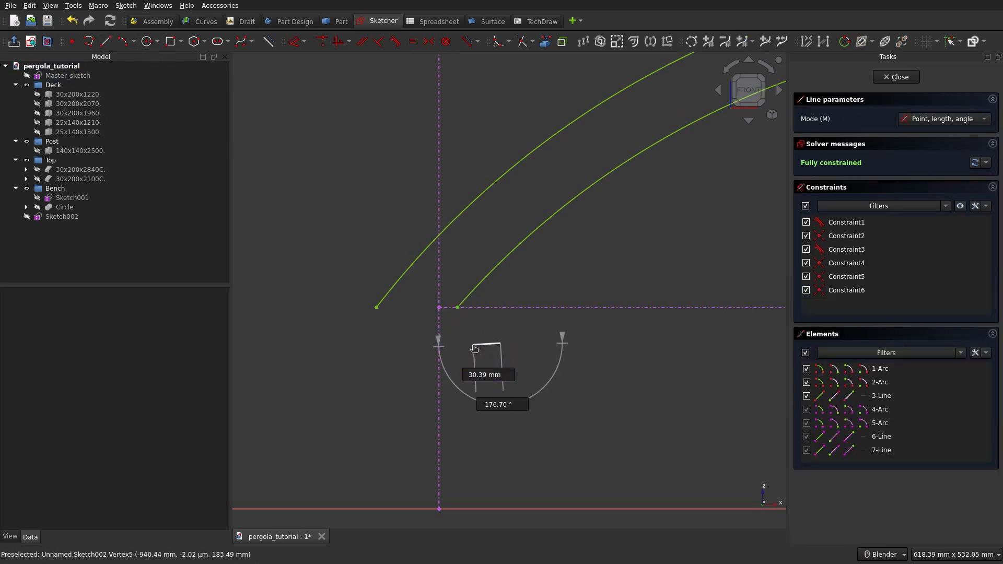
{"action": "left_click", "coordinate": [473, 344]}
{"action": "right_click", "coordinate": [500, 343]}
{"action": "left_click", "coordinate": [500, 343]}
{"action": "left_click", "coordinate": [457, 308]}
{"action": "key", "text": "c"}
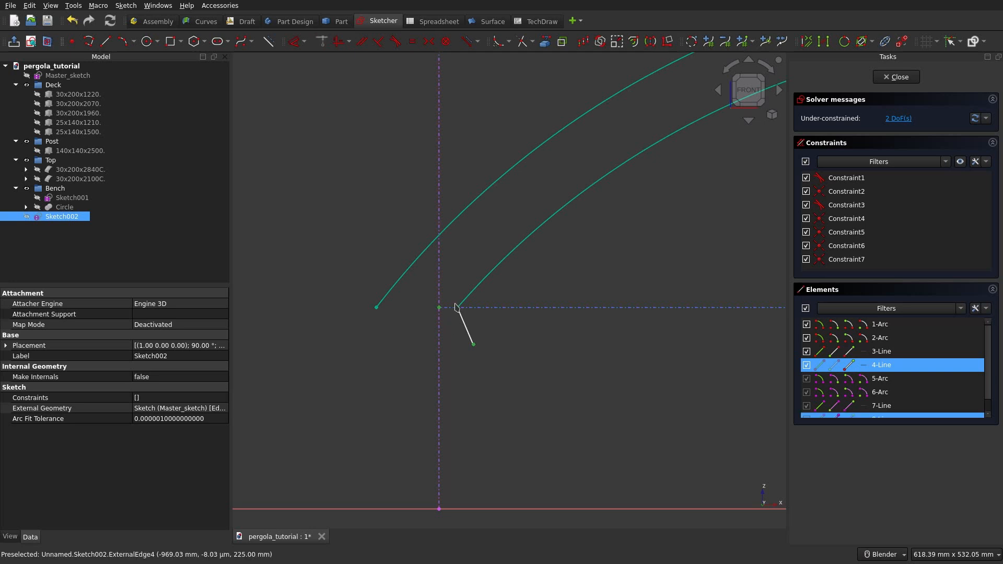
{"action": "key", "text": "c"}
Step: Draw a line from that corner up the projected post edge and constrain its upper endpoint onto the upper arc
{"action": "left_click", "coordinate": [106, 41]}
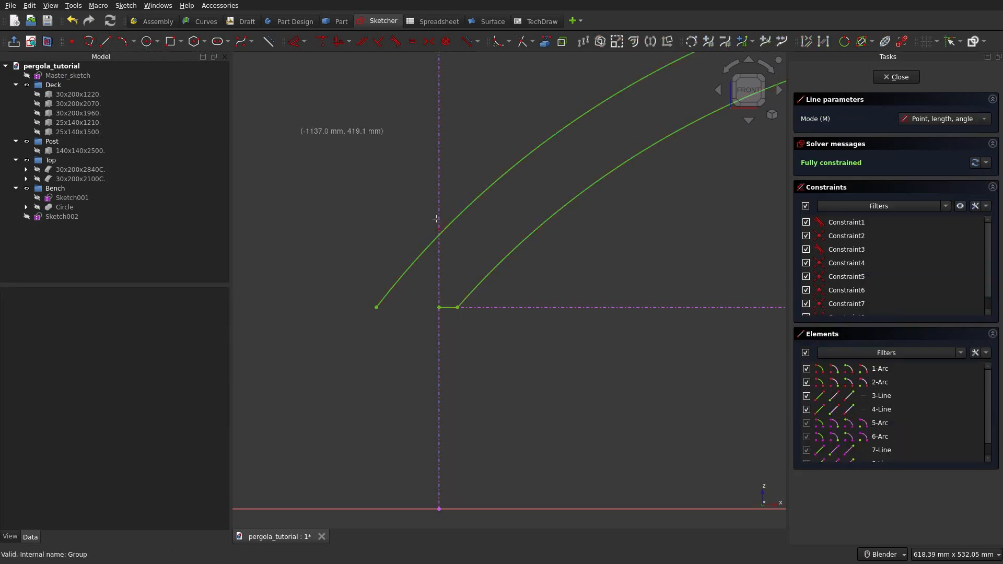
{"action": "left_click", "coordinate": [439, 306]}
{"action": "left_click", "coordinate": [439, 215]}
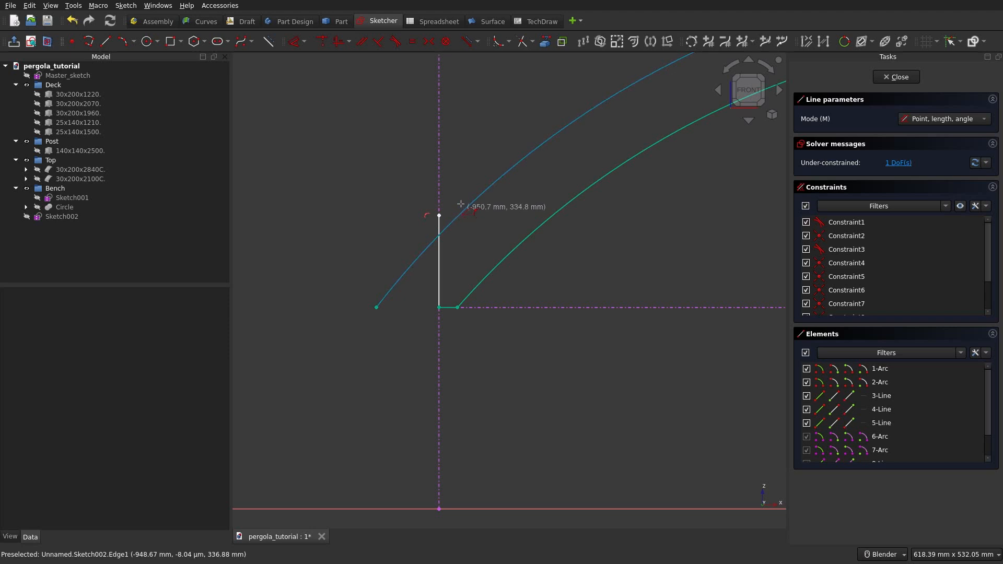
{"action": "key", "text": "Escape"}
{"action": "left_click", "coordinate": [439, 215]}
{"action": "left_click", "coordinate": [455, 220]}
{"action": "key", "text": "c"}
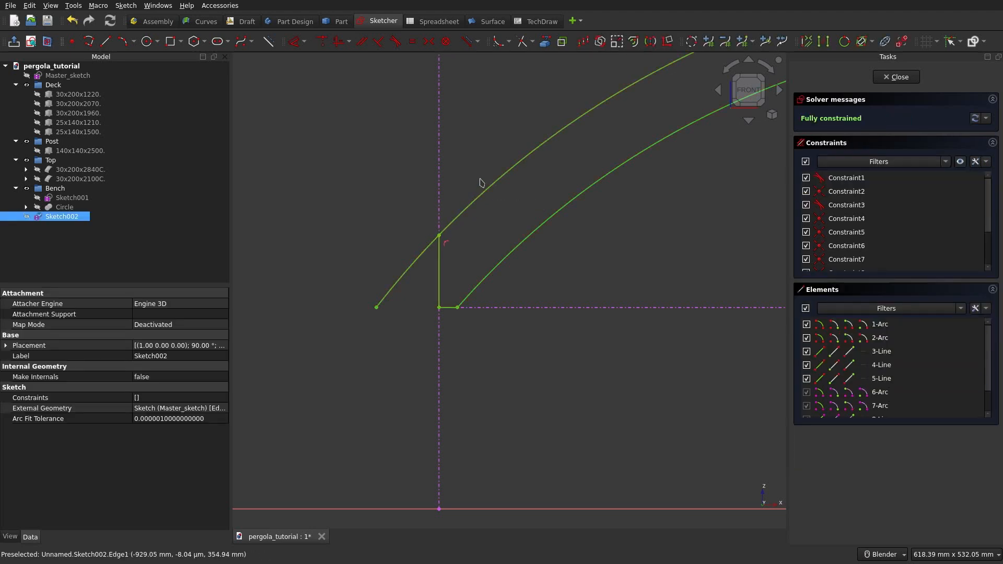
Step: Trim the piece of the upper arc that extends past the vertical post line
{"action": "left_click", "coordinate": [522, 42]}
{"action": "left_click", "coordinate": [421, 257]}
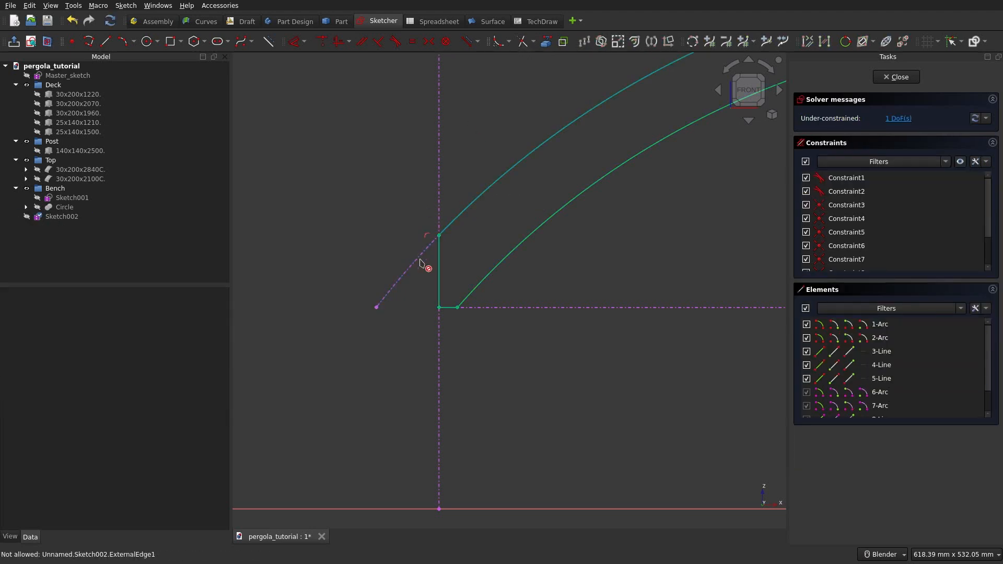
{"action": "scroll", "coordinate": [407, 272], "scroll_direction": "down", "scroll_amount": 4}
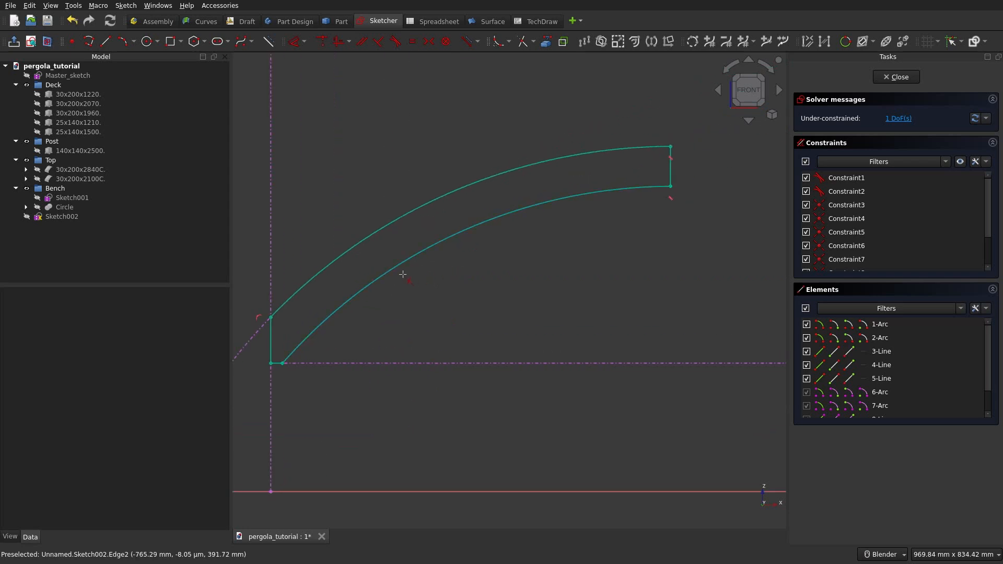
{"action": "mouse_move", "coordinate": [401, 282]}
{"action": "middle_mouse_down", "text": "shift"}
{"action": "mouse_move", "coordinate": [446, 256]}
{"action": "mouse_move", "coordinate": [427, 279]}
{"action": "middle_mouse_up", "text": "shift"}
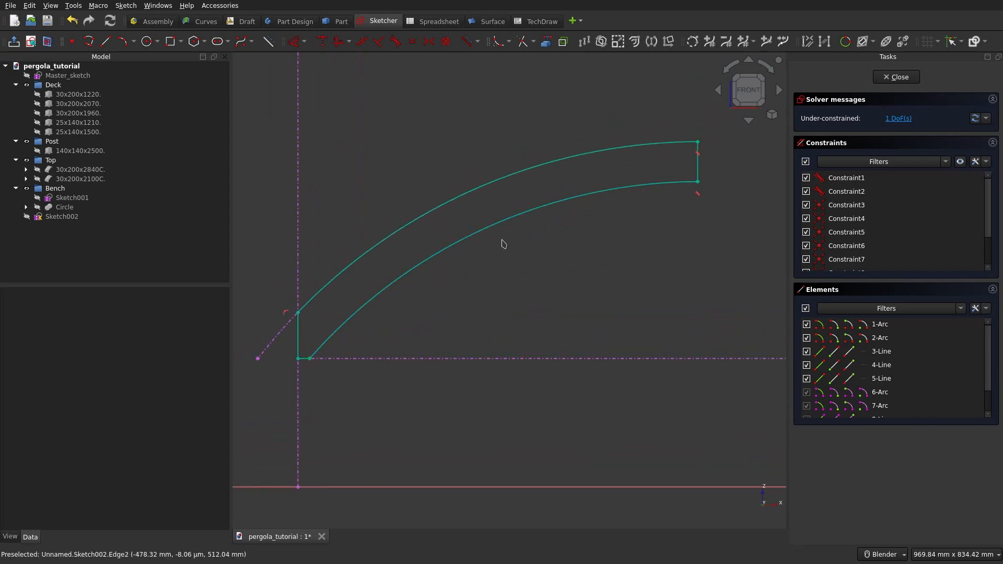
Step: Constrain the trimmed upper arc coincident with its projected reference arc and close the sketch
{"action": "left_click_drag", "start_coordinate": [297, 312], "coordinate": [299, 329]}
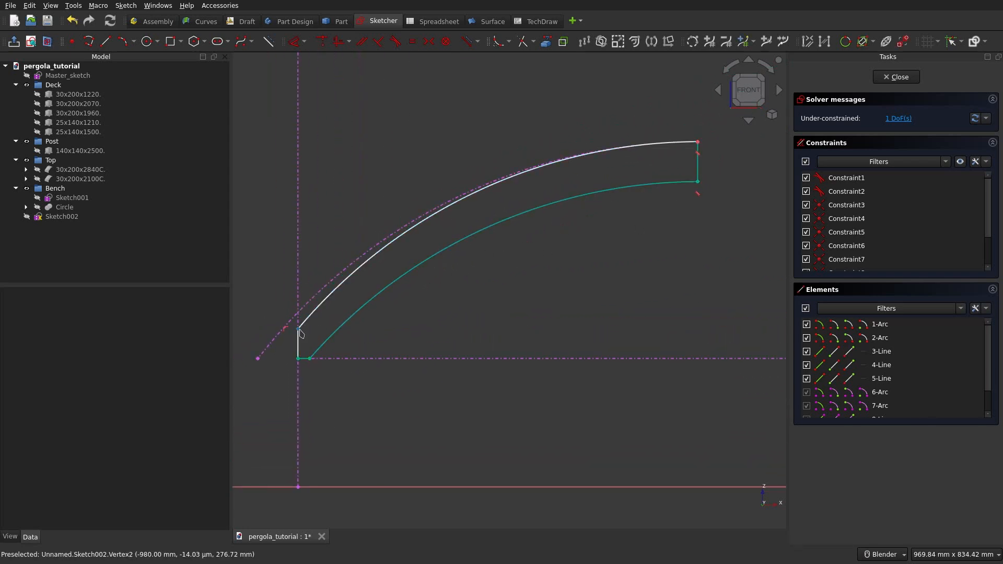
{"action": "left_click", "coordinate": [304, 321]}
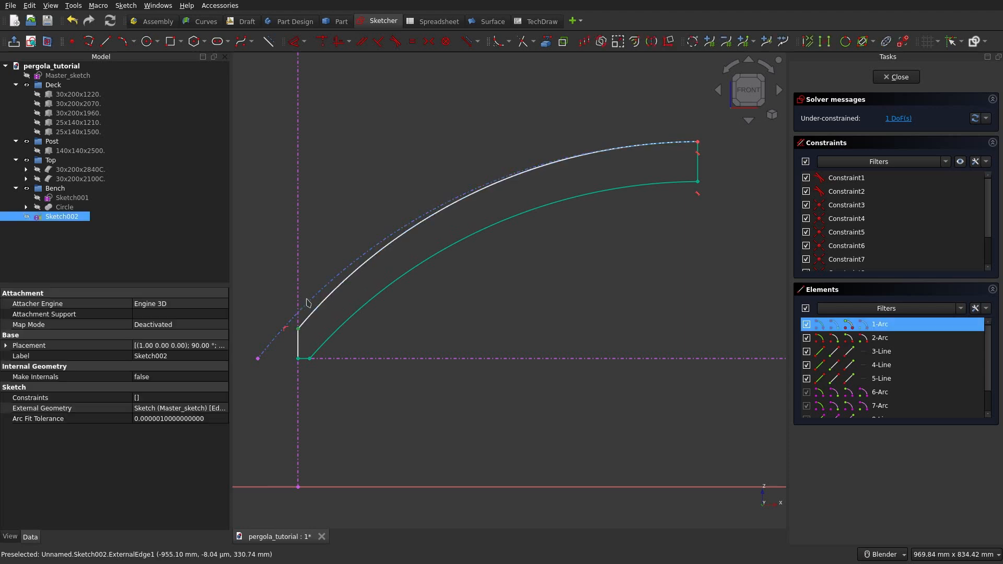
{"action": "left_click", "coordinate": [314, 303]}
{"action": "key", "text": "c"}
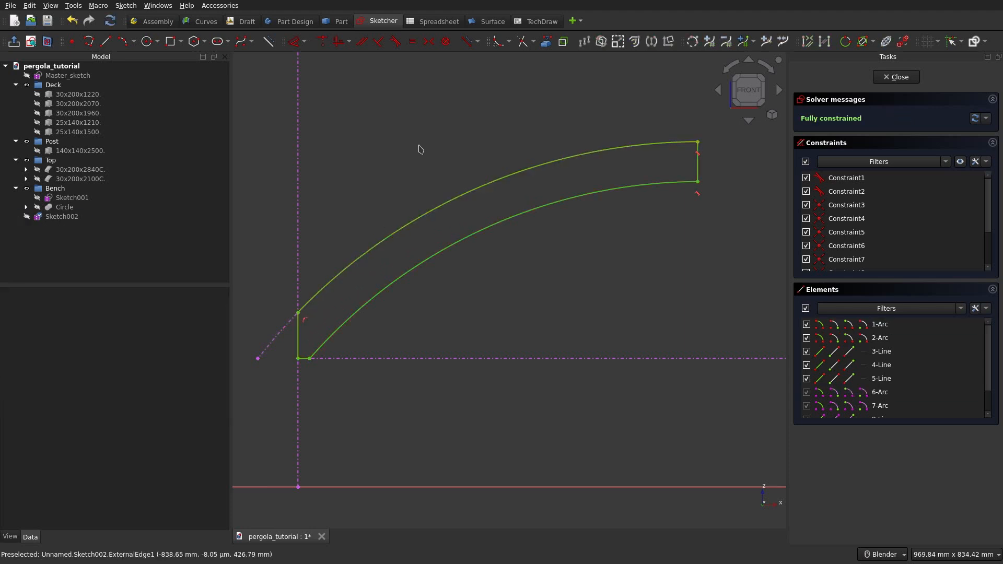
{"action": "scroll", "coordinate": [444, 166], "scroll_direction": "down", "scroll_amount": 2}
{"action": "middle_click_drag", "start_coordinate": [455, 170], "coordinate": [460, 250], "text": "shift"}
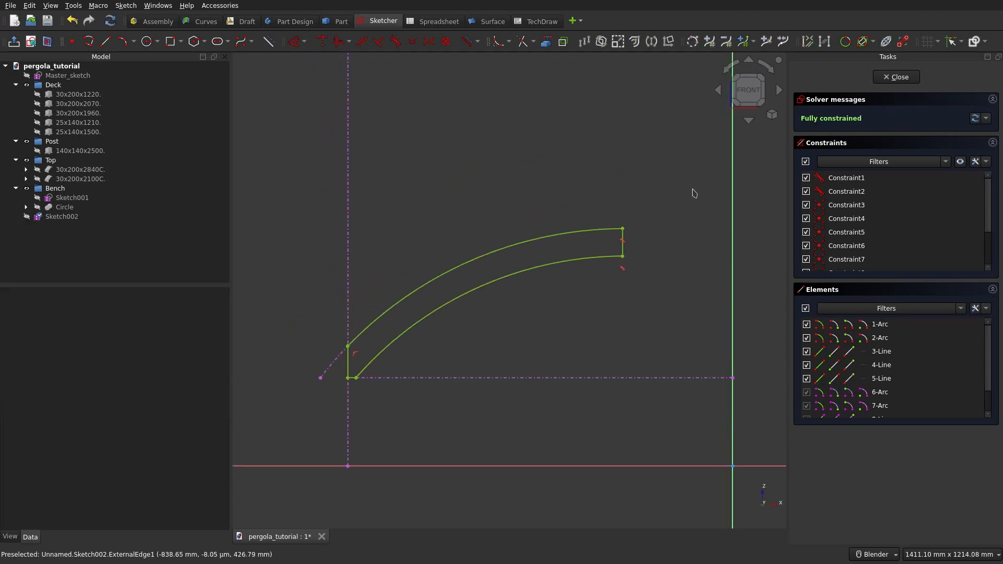
{"action": "left_click", "coordinate": [896, 78]}
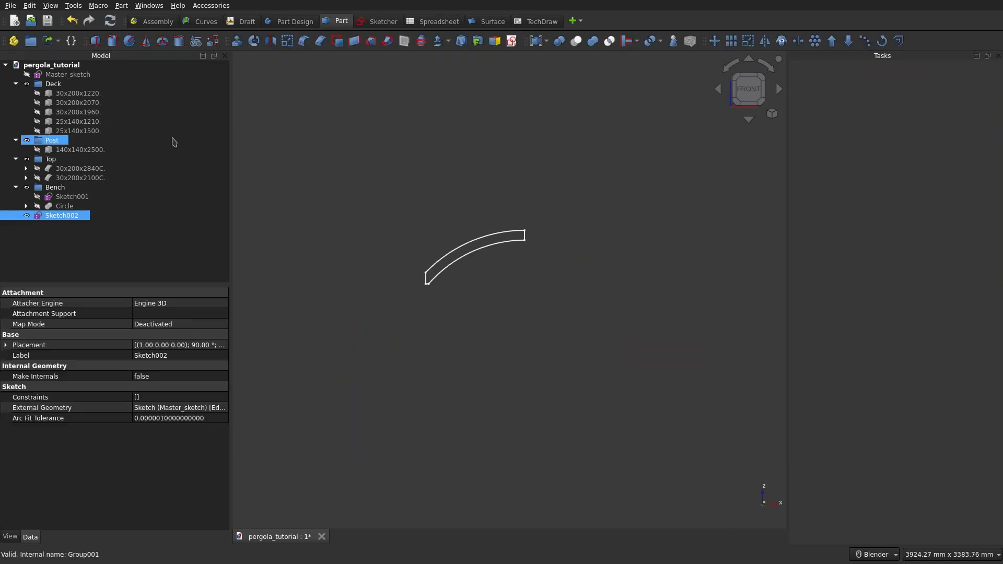
Step: Extrude the curved leg sketch -70 mm along its normal as a solid
{"action": "left_click", "coordinate": [237, 43]}
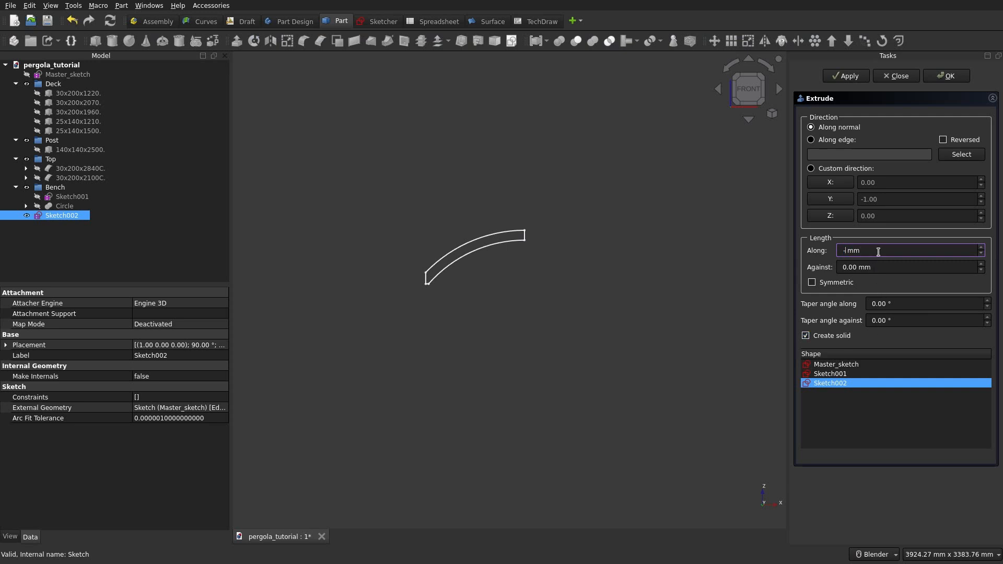
{"action": "key", "text": "Return"}
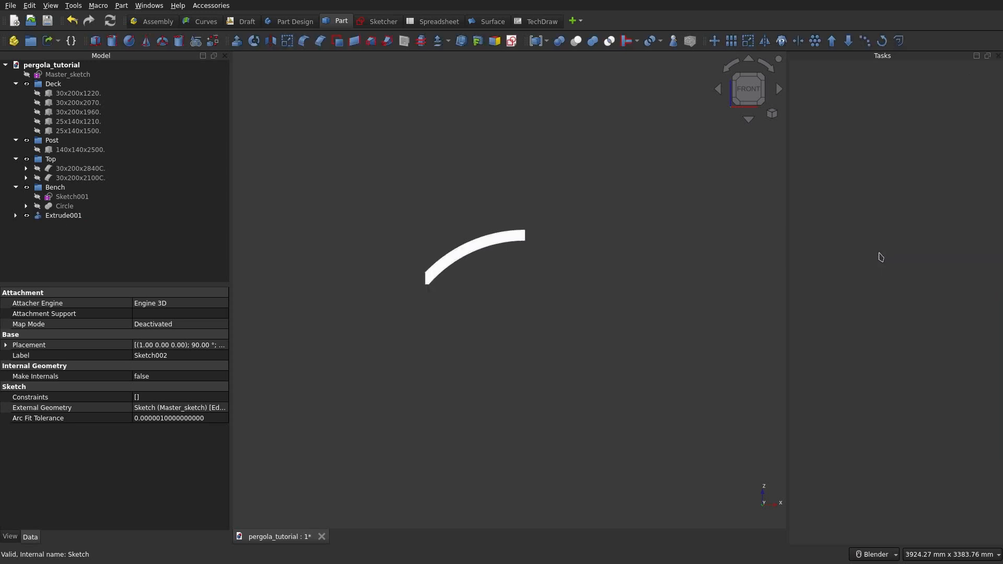
{"action": "left_click", "coordinate": [66, 215]}
{"action": "middle_click_drag", "start_coordinate": [426, 218], "coordinate": [329, 271]}
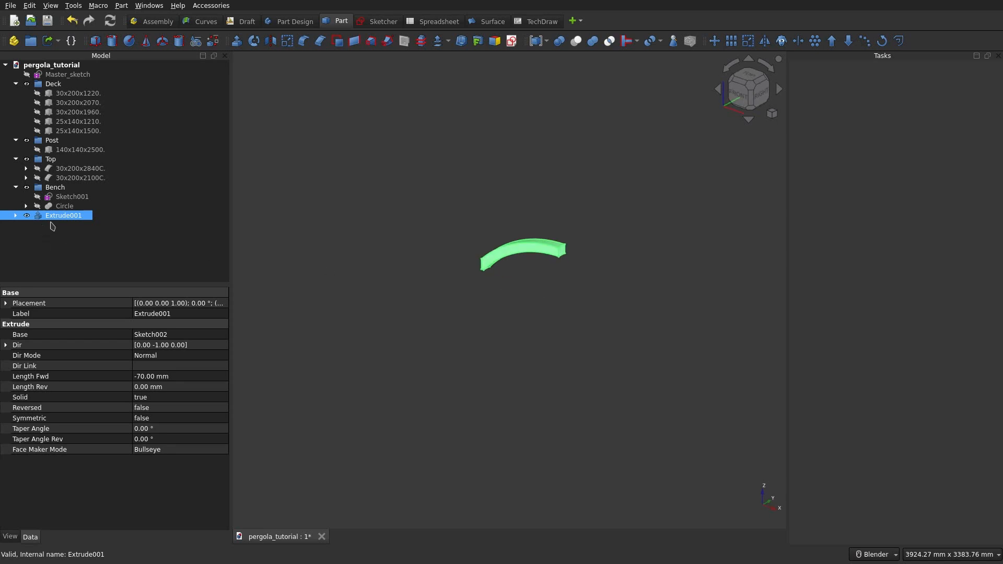
Step: Rename the curved extrusion "Leg" and move it into the Bench group
{"action": "left_click", "coordinate": [21, 231]}
{"action": "left_click", "coordinate": [65, 216]}
{"action": "left_click", "coordinate": [66, 216]}
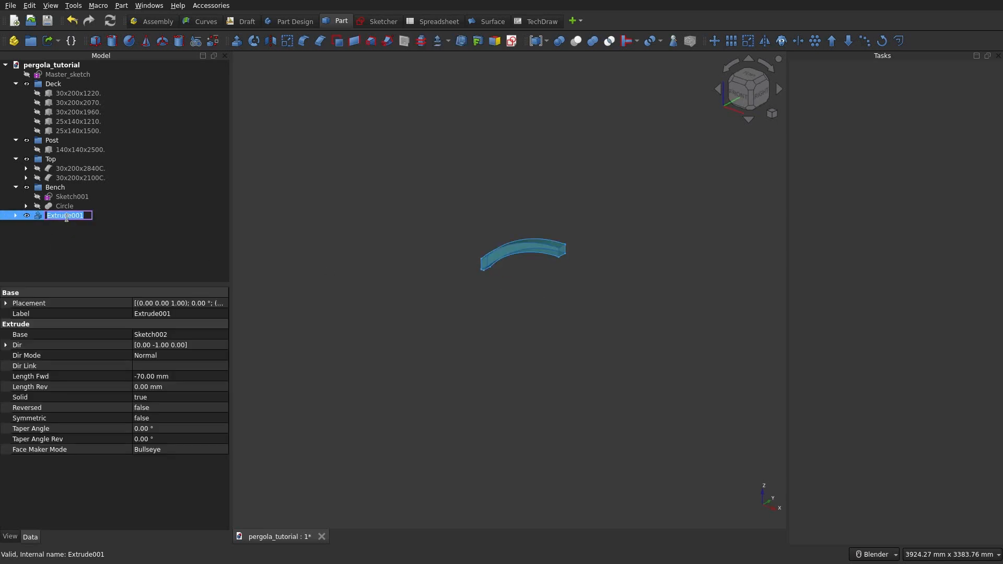
{"action": "key", "text": "Return"}
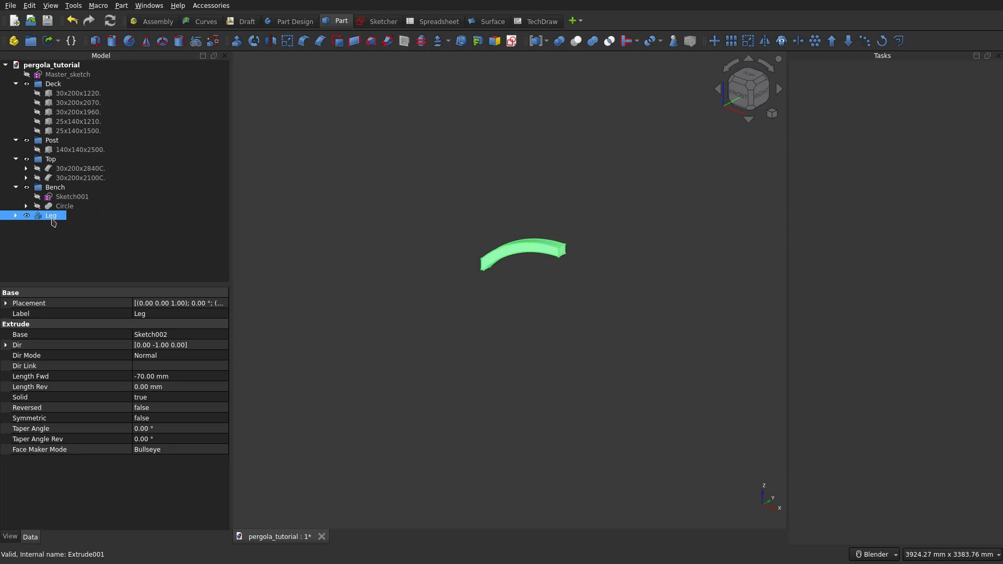
{"action": "left_click_drag", "start_coordinate": [66, 207], "coordinate": [71, 187]}
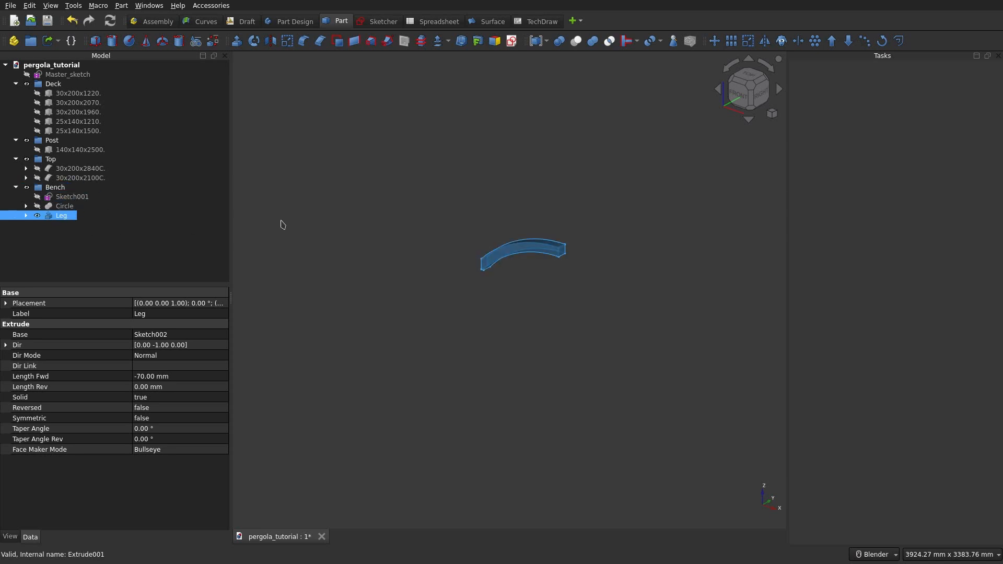
Step: Hide the Leg solid and add a new cube to the document
{"action": "scroll", "coordinate": [405, 225], "scroll_direction": "up", "scroll_amount": 1}
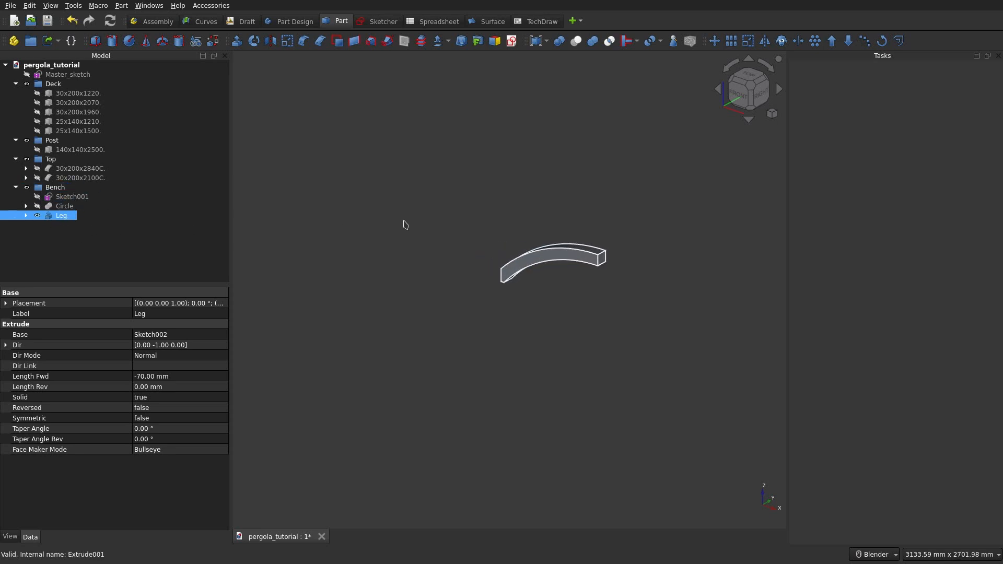
{"action": "left_click", "coordinate": [38, 215]}
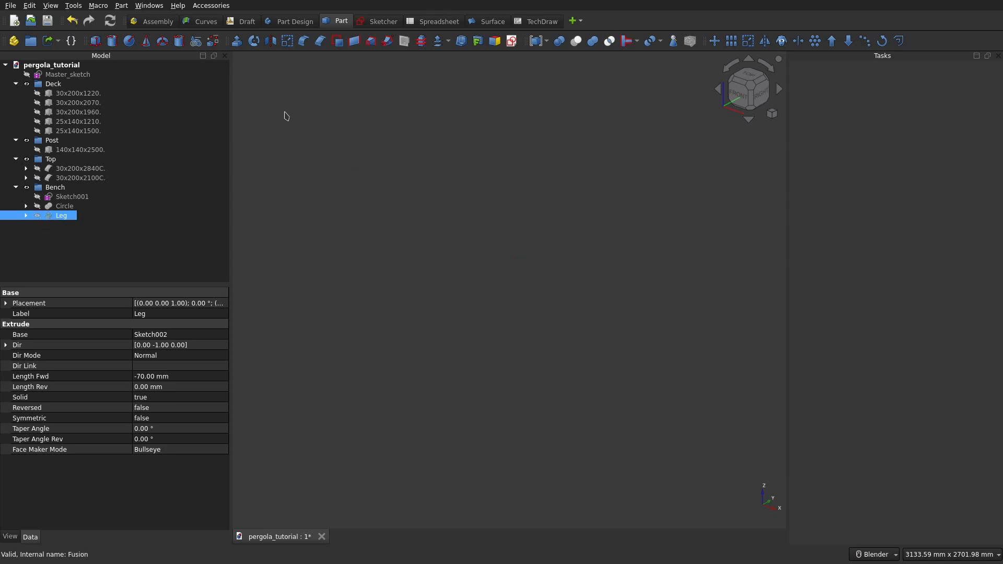
{"action": "left_click", "coordinate": [95, 41]}
{"action": "left_click", "coordinate": [63, 225]}
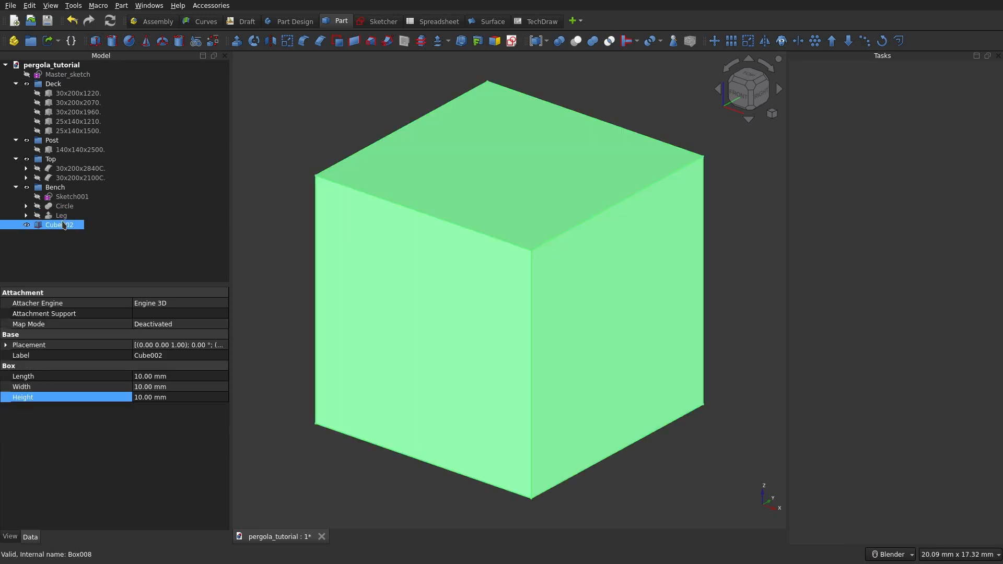
Step: Set the cube's length to 1500 mm, width to 70 mm and height to 25 mm
{"action": "left_click", "coordinate": [157, 373]}
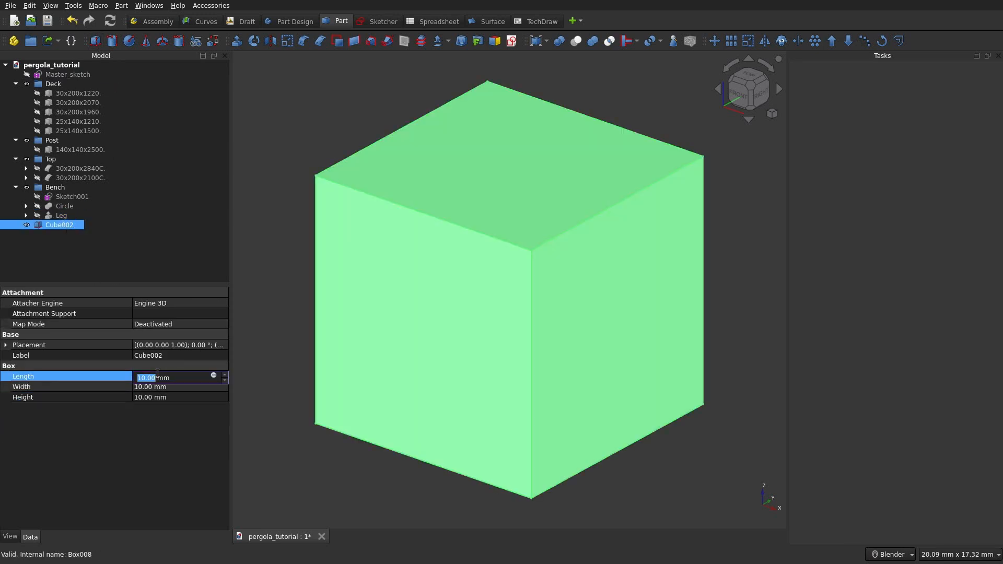
{"action": "type", "text": "150"}
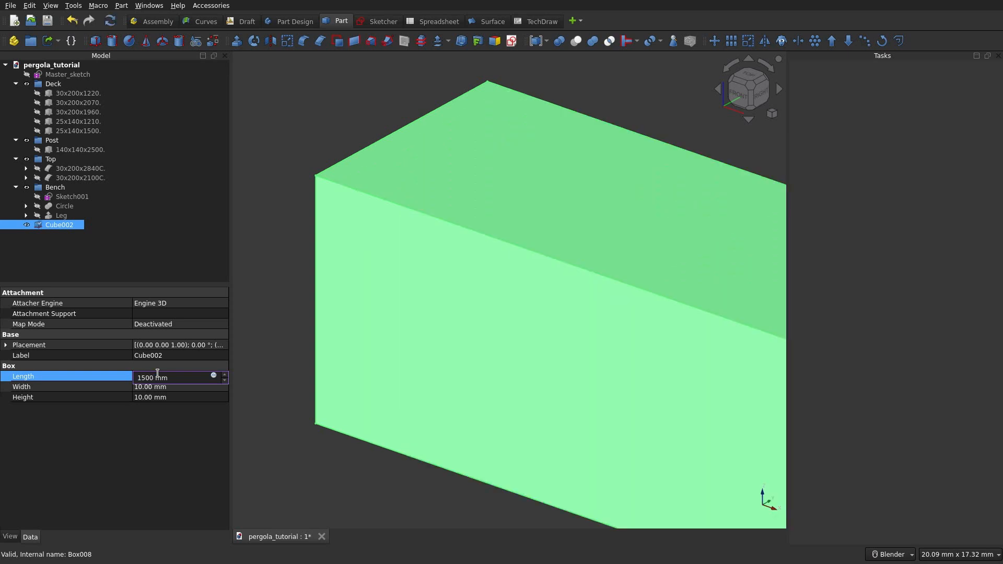
{"action": "type", "text": "0"}
{"action": "left_click", "coordinate": [158, 388]}
{"action": "type", "text": "70"}
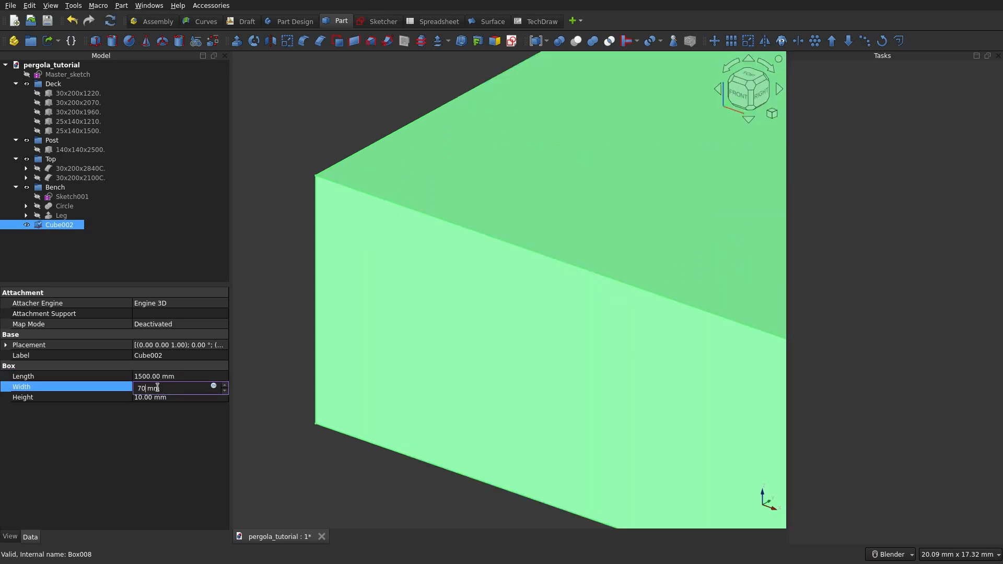
{"action": "left_click", "coordinate": [148, 398]}
{"action": "type", "text": "25"}
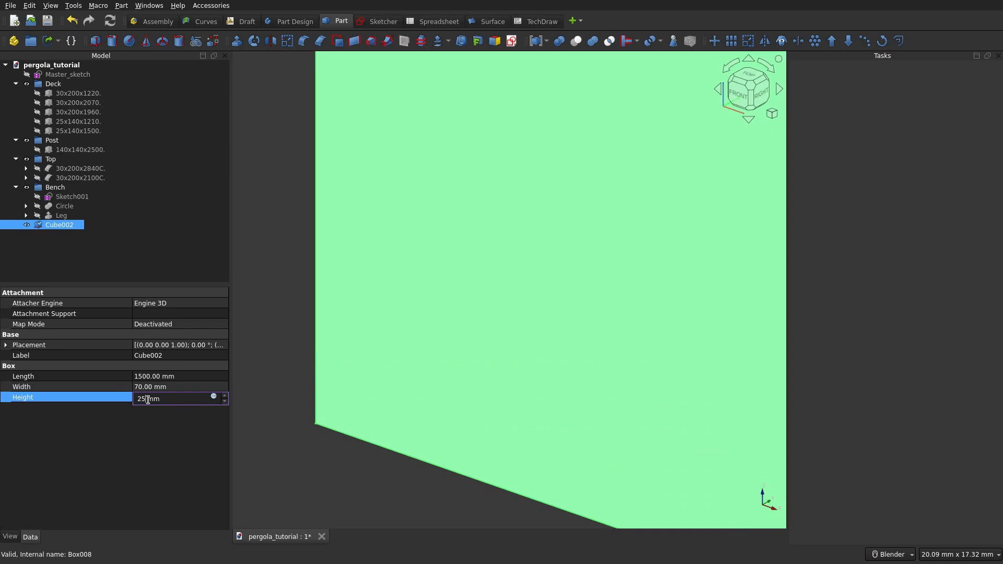
{"action": "key", "text": "Return"}
{"action": "scroll", "coordinate": [464, 239], "scroll_direction": "down", "scroll_amount": 10}
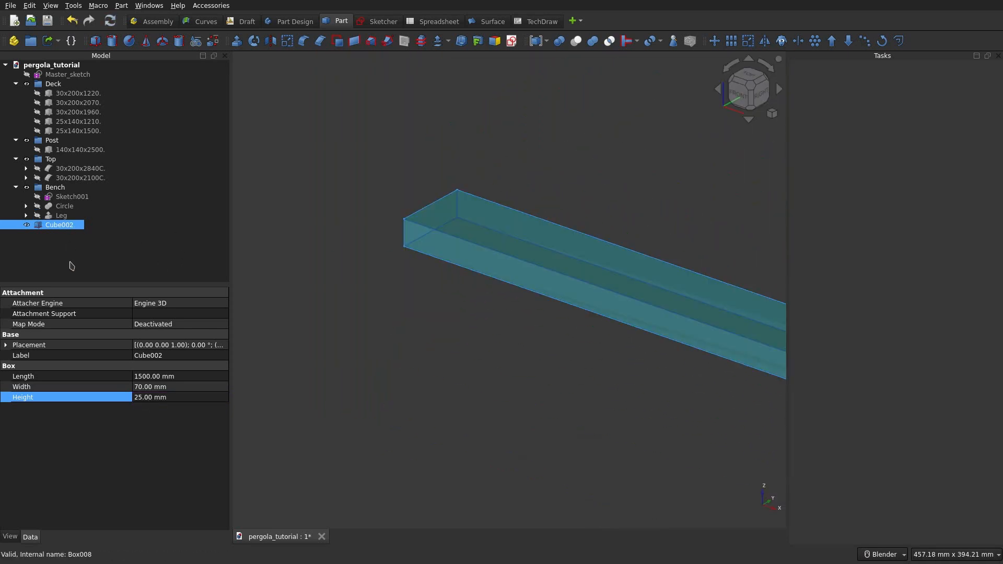
Step: Rename the cube "25x70x1500." after its board dimensions
{"action": "left_click", "coordinate": [62, 225]}
{"action": "key", "text": "Return"}
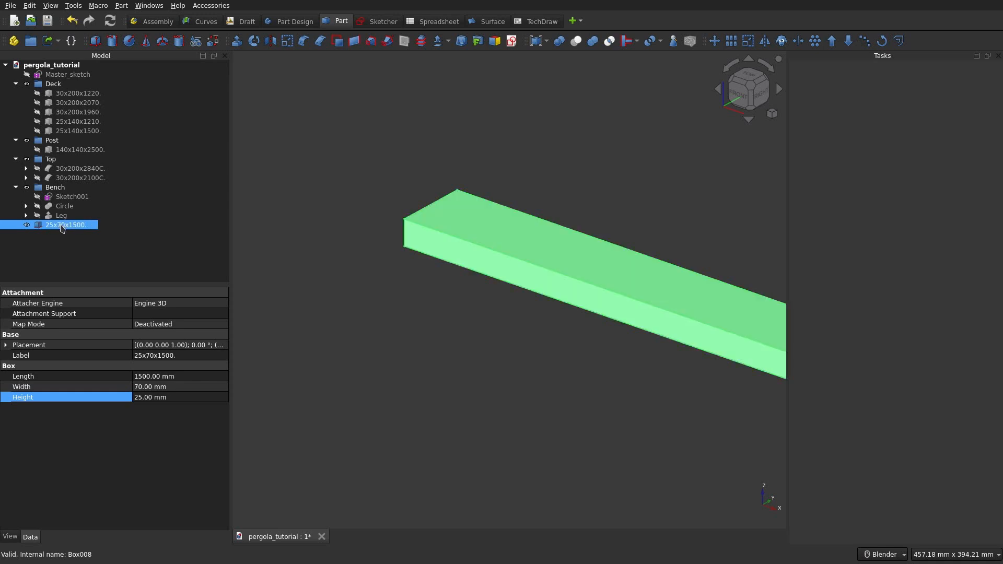
{"action": "scroll", "coordinate": [409, 226], "scroll_direction": "down", "scroll_amount": 5}
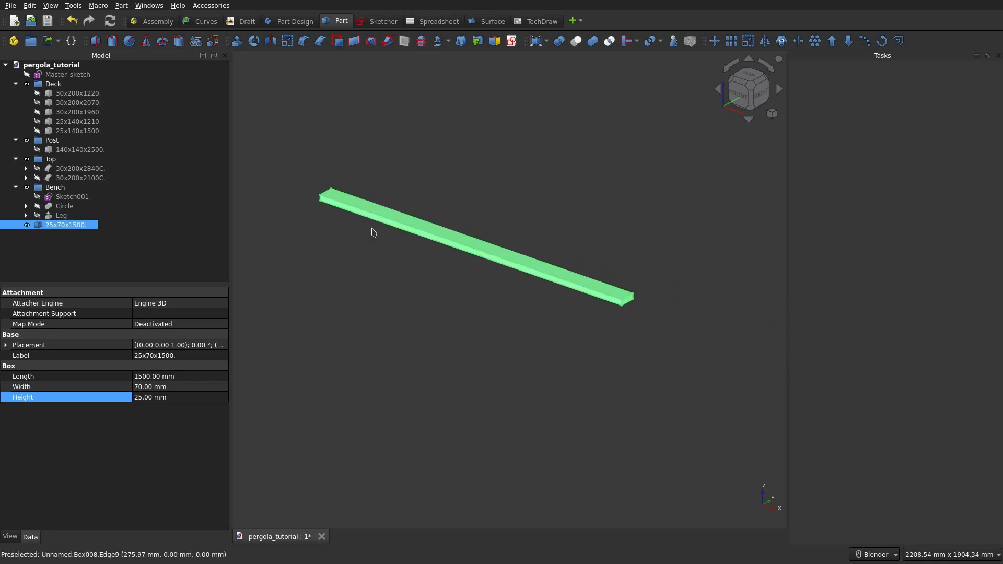
Step: Move the 25x70x1500 board into the Bench group
{"action": "scroll", "coordinate": [282, 243], "scroll_direction": "up", "scroll_amount": 1}
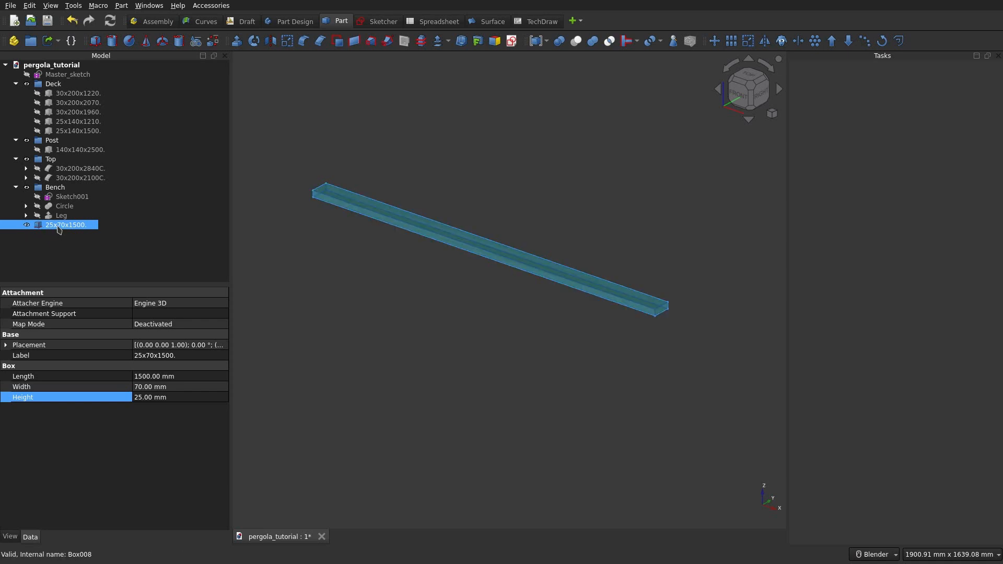
{"action": "left_click", "coordinate": [65, 251]}
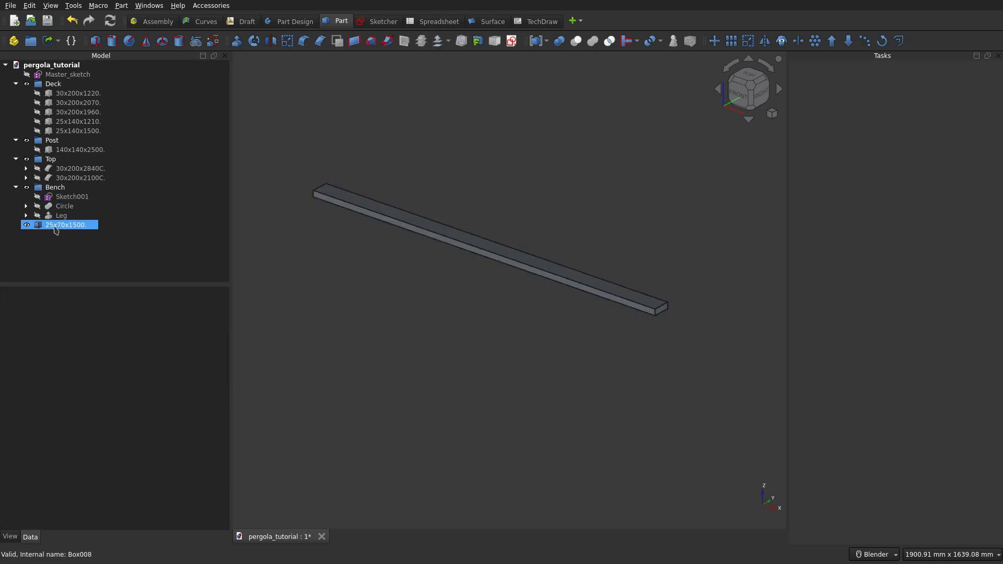
{"action": "left_click", "coordinate": [15, 187]}
{"action": "left_click", "coordinate": [38, 197]}
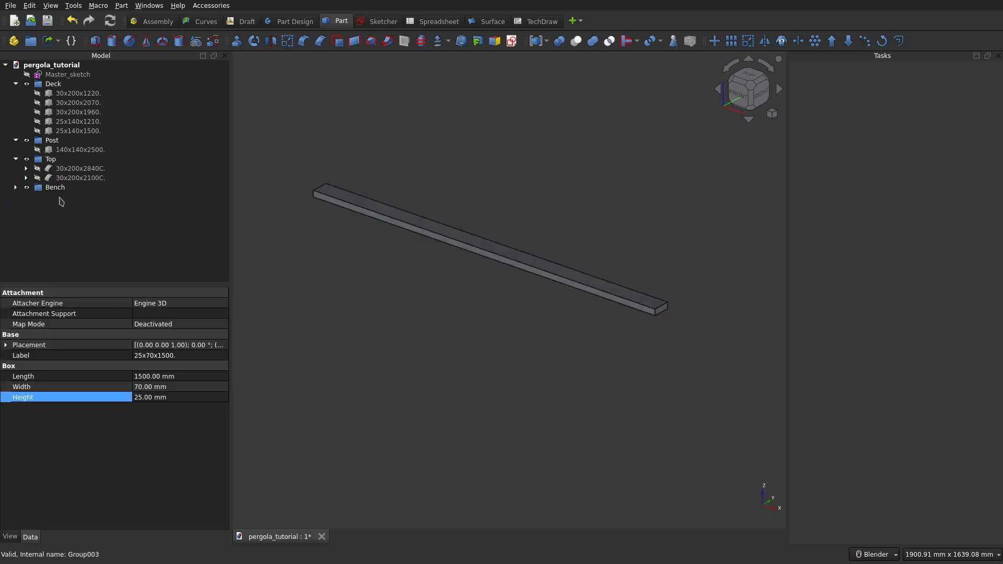
{"action": "left_click", "coordinate": [15, 187]}
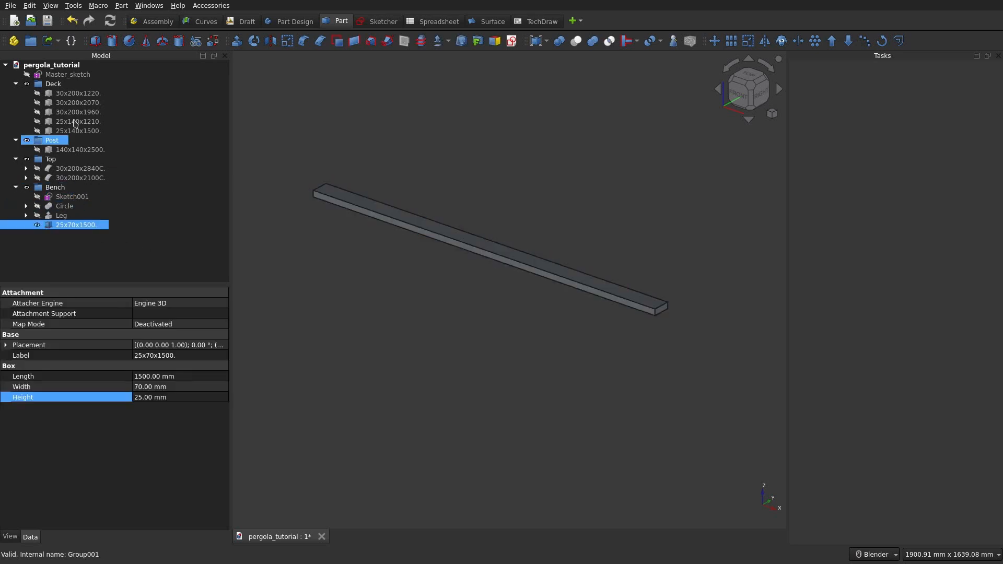
Step: Show Master_sketch, hide the 25x70x1500 board, and switch to the front view
{"action": "left_click", "coordinate": [27, 74]}
{"action": "left_click", "coordinate": [36, 225], "text": "ctrl"}
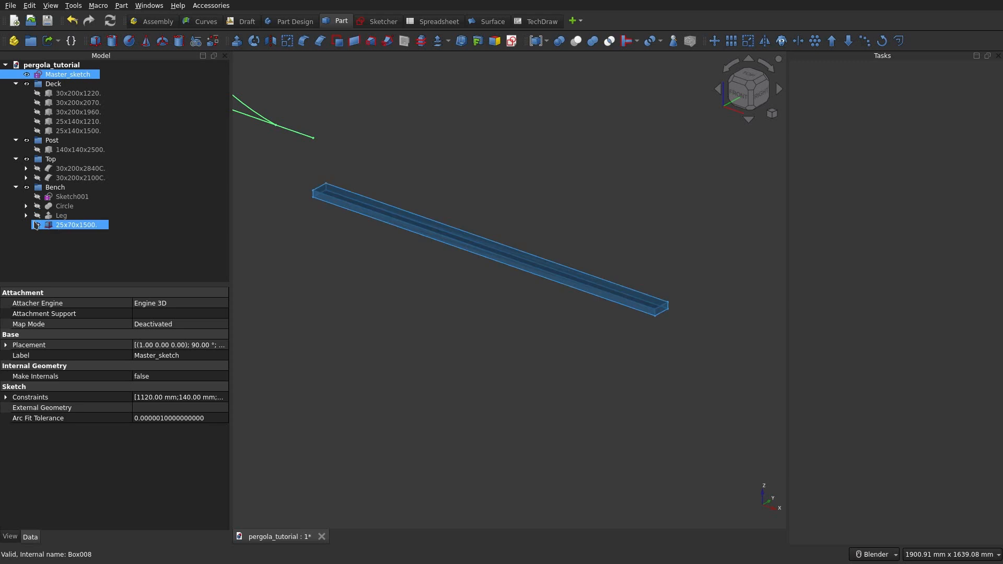
{"action": "left_click", "coordinate": [36, 225]}
{"action": "scroll", "coordinate": [435, 237], "scroll_direction": "down", "scroll_amount": 7}
{"action": "middle_click_drag", "start_coordinate": [434, 239], "coordinate": [452, 320], "text": "shift"}
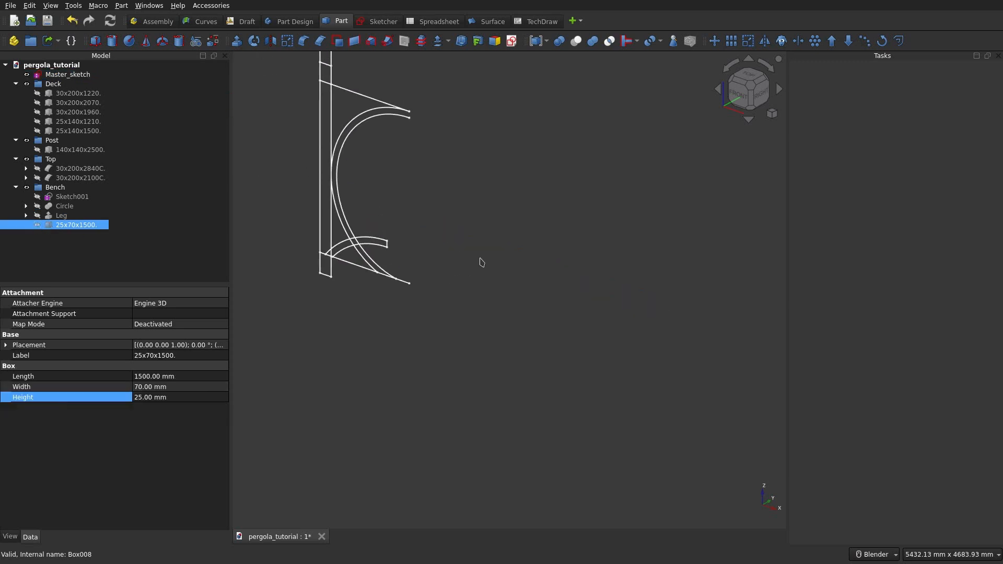
{"action": "left_click", "coordinate": [736, 96]}
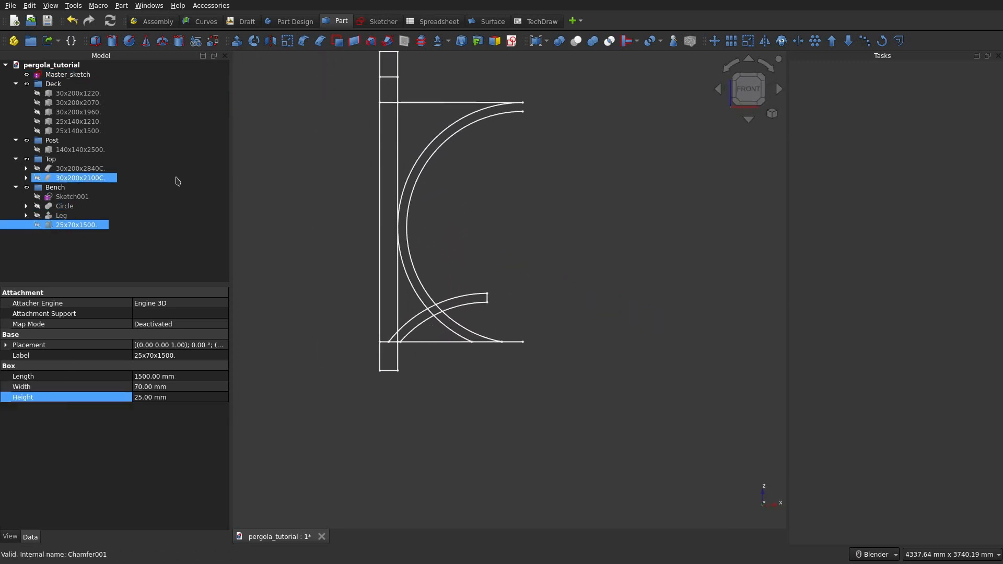
Step: Create a new sketch on the XZ-Plane with 0 mm offset, outside the existing groups
{"action": "left_click", "coordinate": [75, 66]}
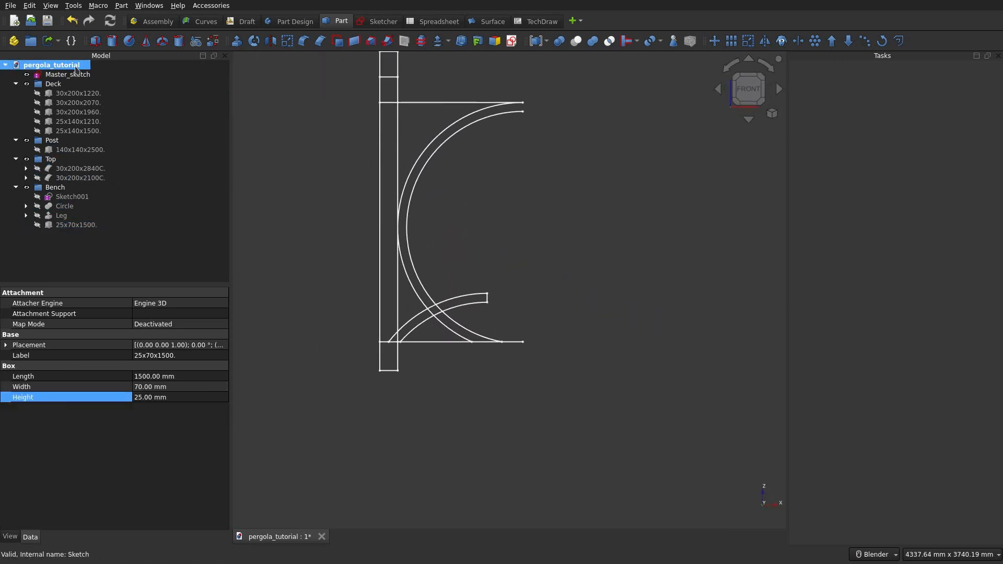
{"action": "left_click", "coordinate": [512, 42]}
{"action": "left_click", "coordinate": [473, 243]}
{"action": "left_click", "coordinate": [521, 303]}
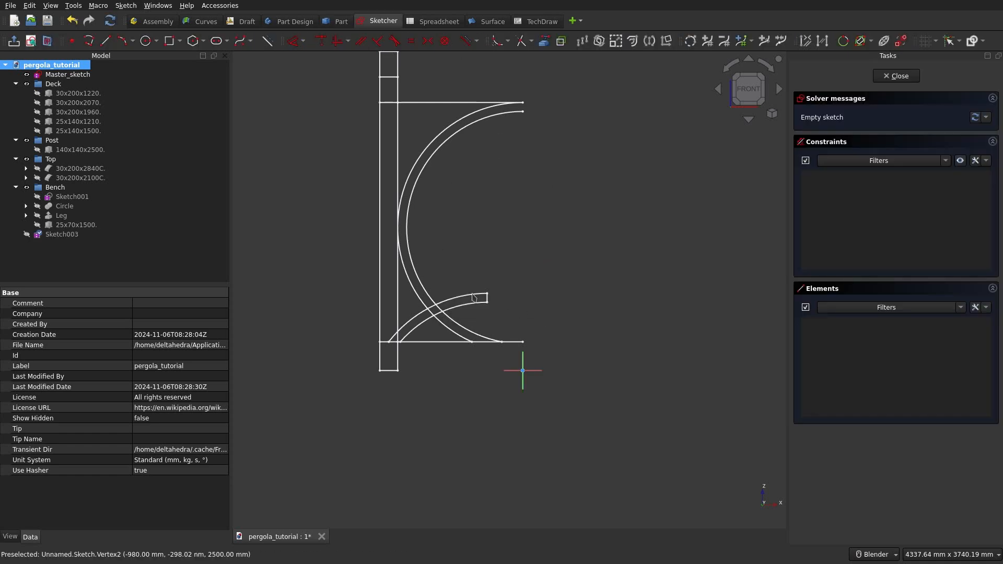
{"action": "scroll", "coordinate": [459, 313], "scroll_direction": "up", "scroll_amount": 3}
{"action": "scroll", "coordinate": [481, 246], "scroll_direction": "up", "scroll_amount": 1}
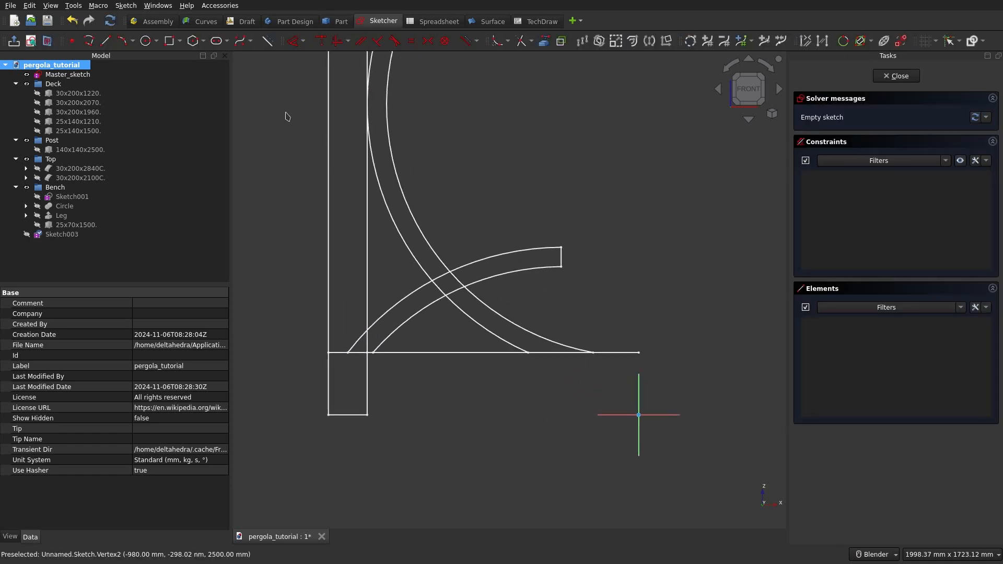
Step: Link the post's outer edge and the bench leg's upper arc as external geometry, and place a point at the post edge's lower end
{"action": "left_click", "coordinate": [72, 44]}
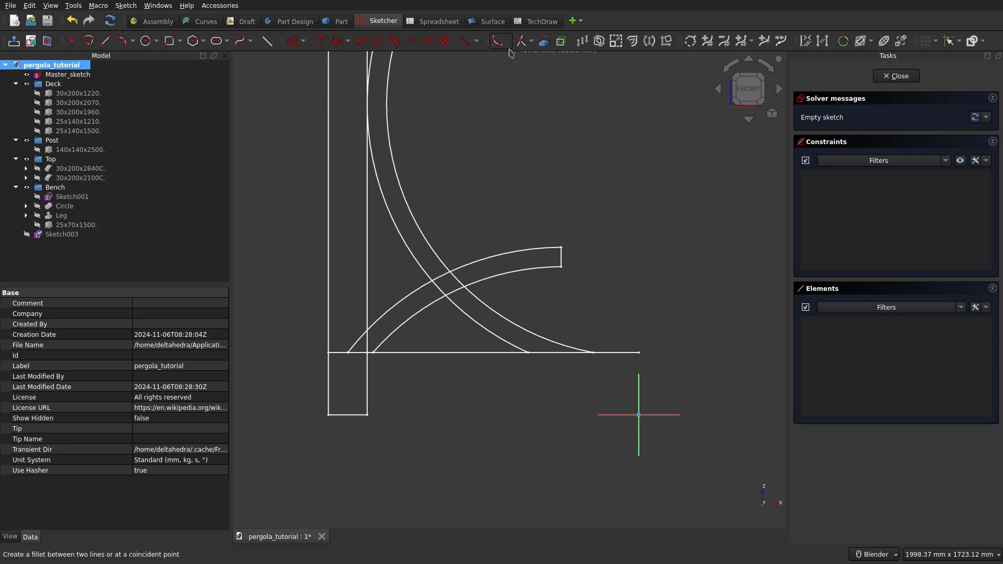
{"action": "left_click", "coordinate": [327, 400]}
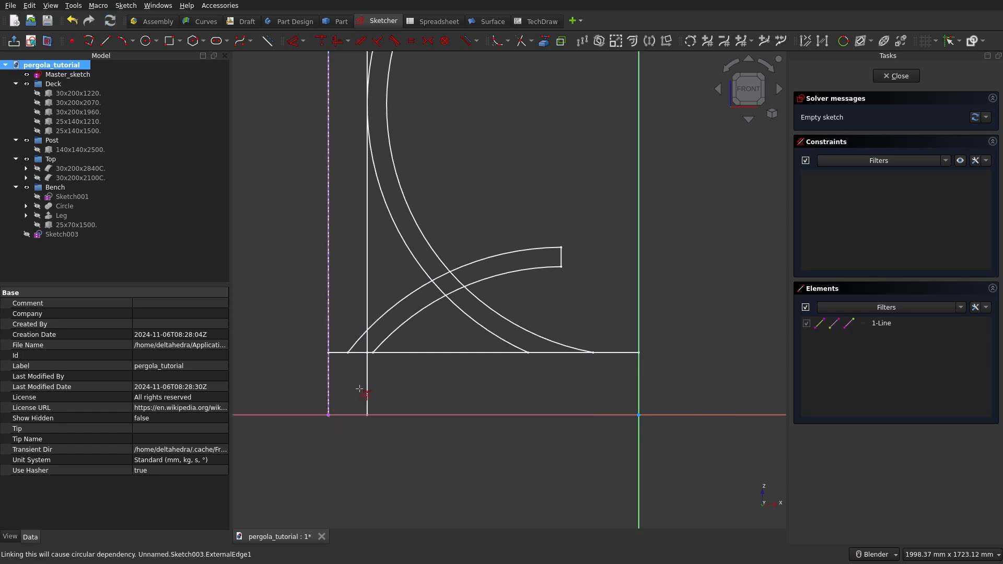
{"action": "left_click", "coordinate": [511, 257]}
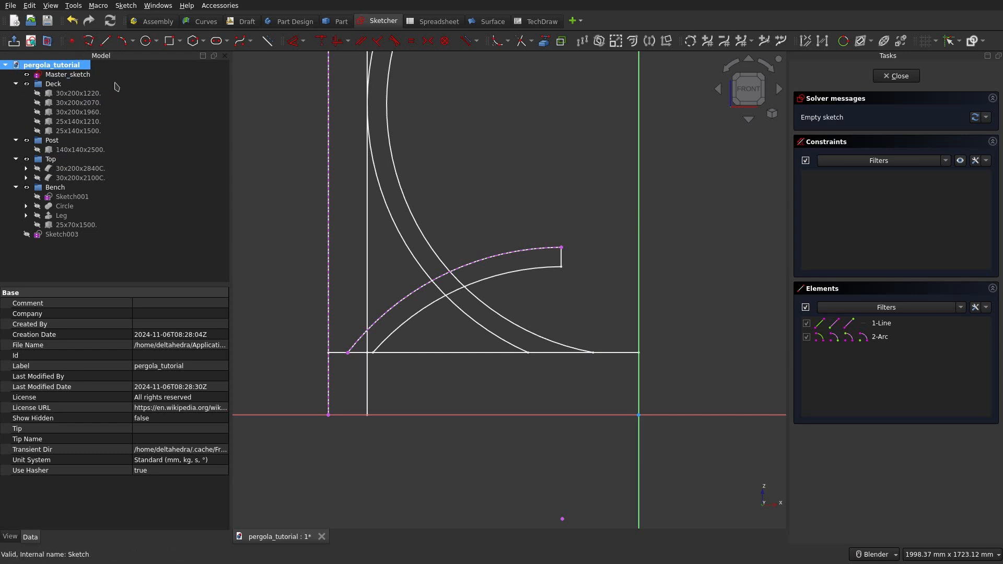
{"action": "left_click", "coordinate": [329, 416]}
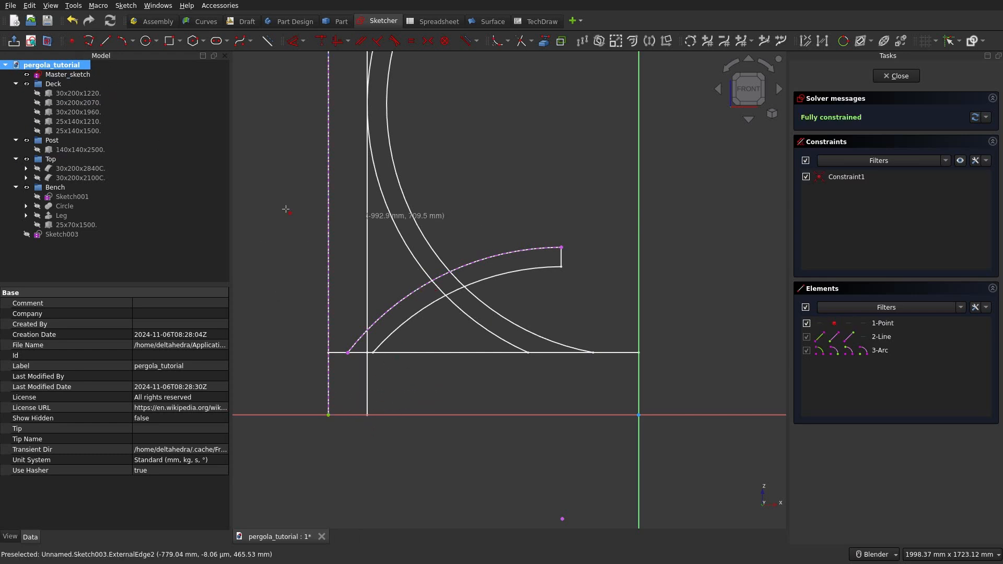
Step: Draw an arc through 3 rim points along the front part of the leg's upper arc, with both ends on that curve
{"action": "left_click", "coordinate": [123, 42]}
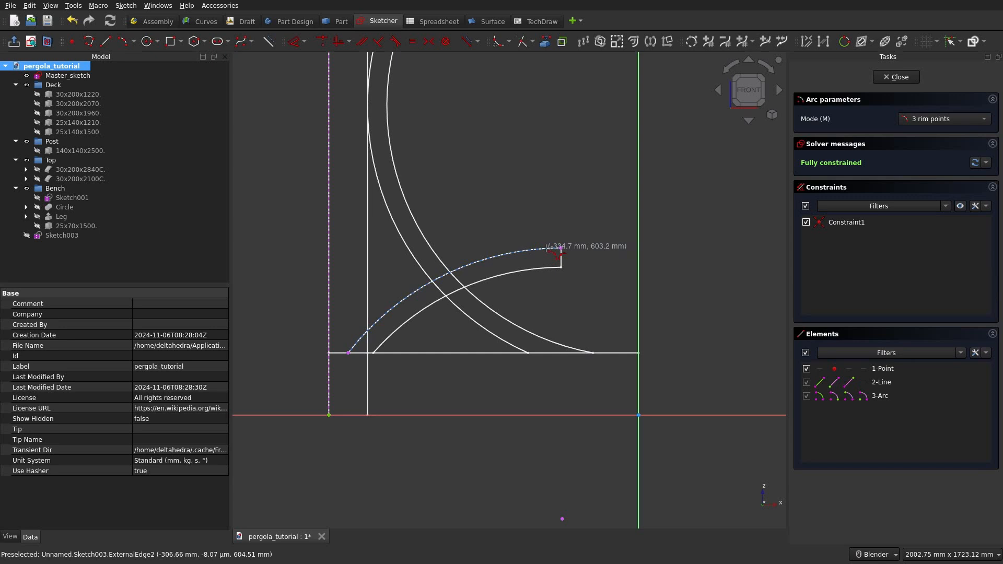
{"action": "left_click", "coordinate": [541, 248]}
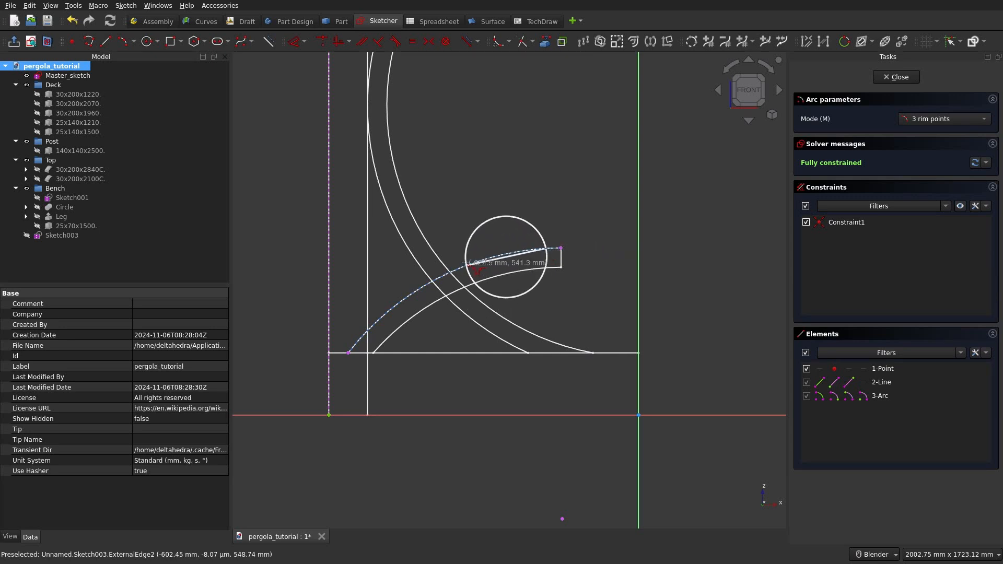
{"action": "scroll", "coordinate": [465, 265], "scroll_direction": "up", "scroll_amount": 4}
{"action": "left_click", "coordinate": [463, 268]}
{"action": "left_click", "coordinate": [555, 244]}
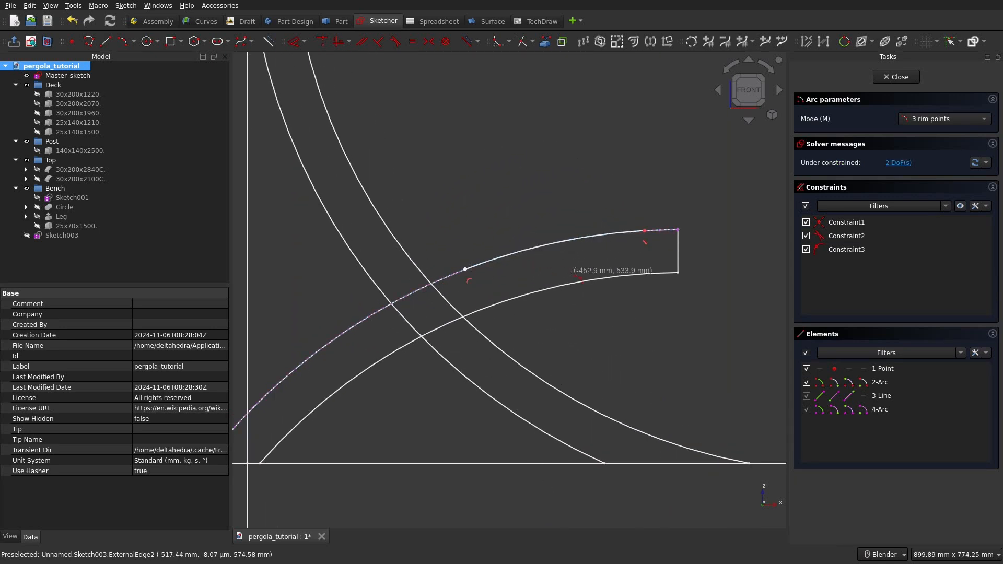
{"action": "scroll", "coordinate": [575, 273], "scroll_direction": "down", "scroll_amount": 3}
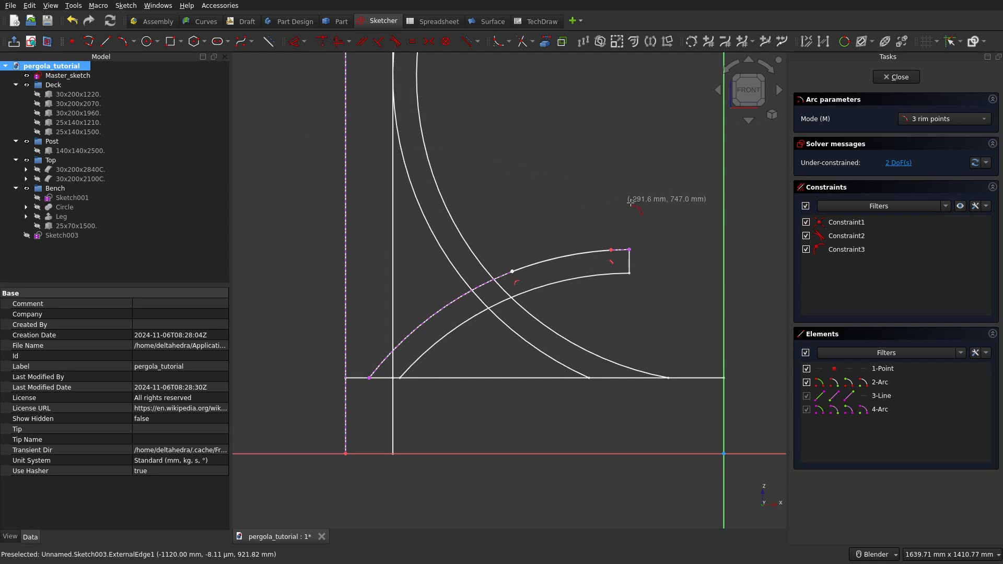
Step: Constrain the horizontal distance between the new arc's front end and the end of the leg's upper arc to 1 mm
{"action": "key", "text": "d"}
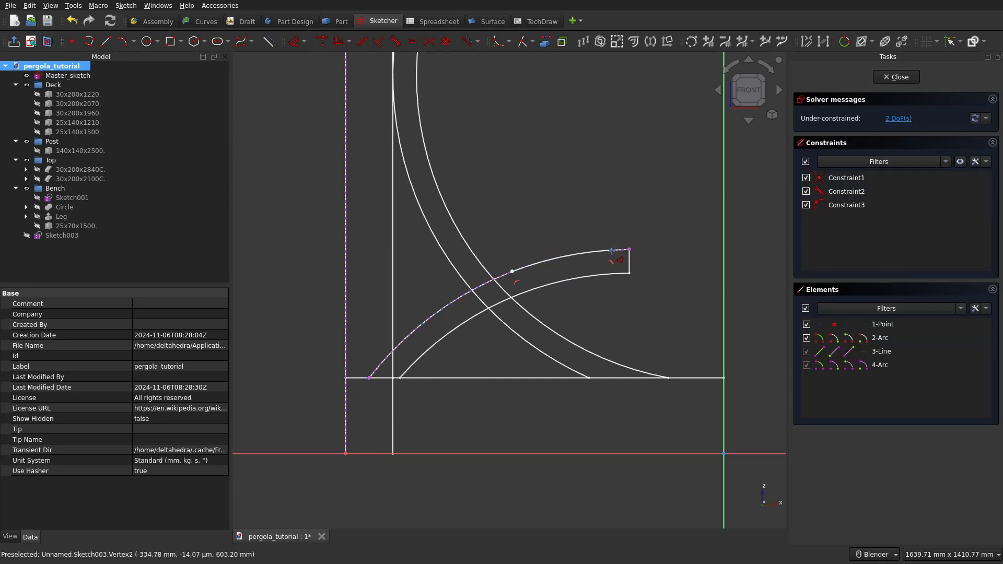
{"action": "left_click", "coordinate": [611, 249]}
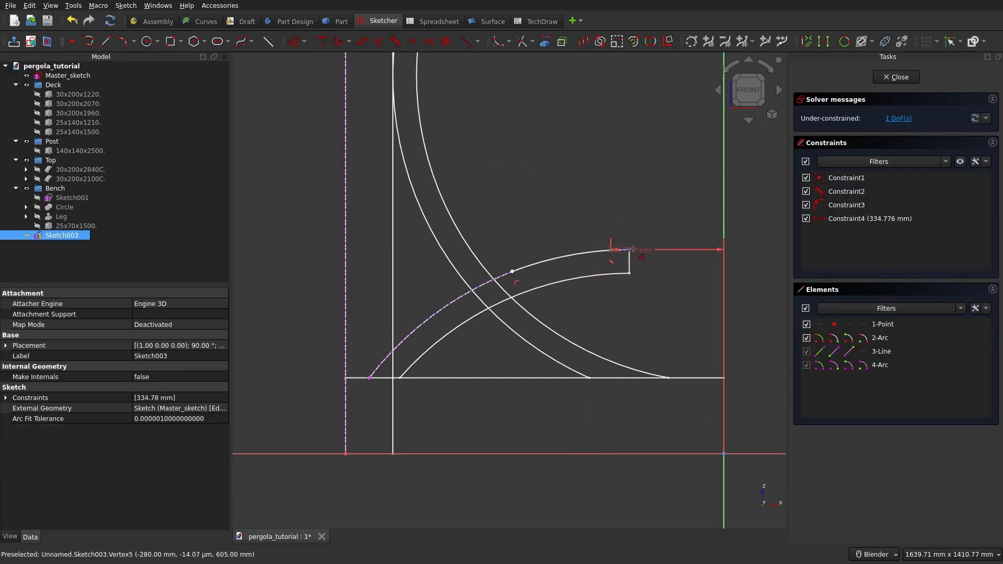
{"action": "left_click", "coordinate": [629, 249]}
{"action": "left_click", "coordinate": [702, 195]}
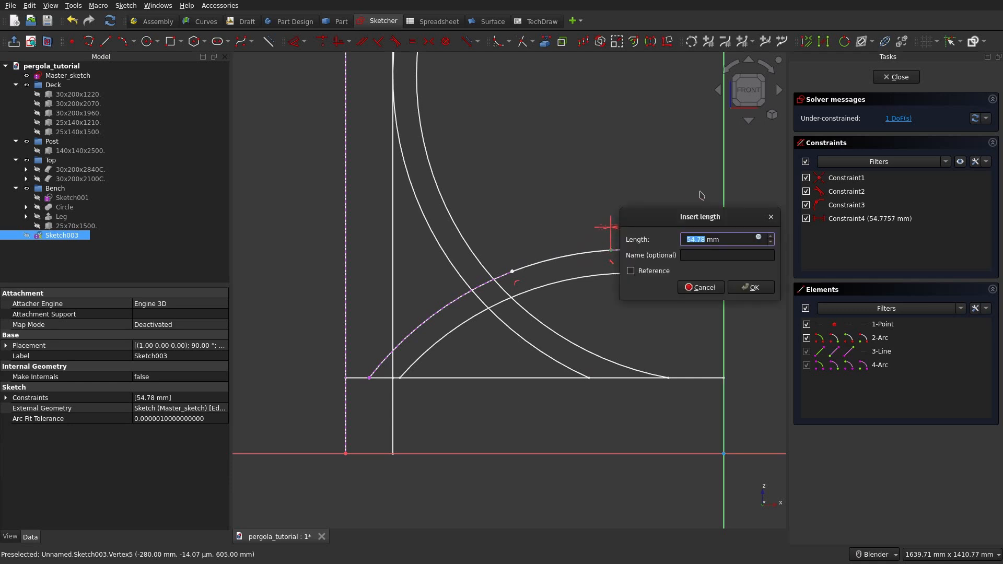
{"action": "key", "text": "Return"}
{"action": "scroll", "coordinate": [531, 318], "scroll_direction": "up", "scroll_amount": 3}
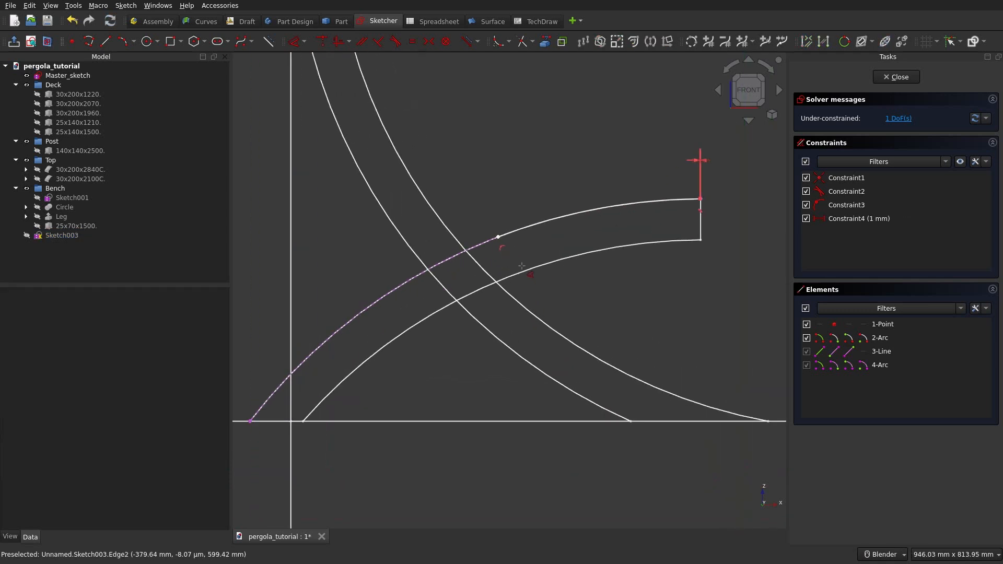
Step: Constrain the new arc's lower end to a height of 540 mm above the post's base
{"action": "left_click", "coordinate": [497, 236]}
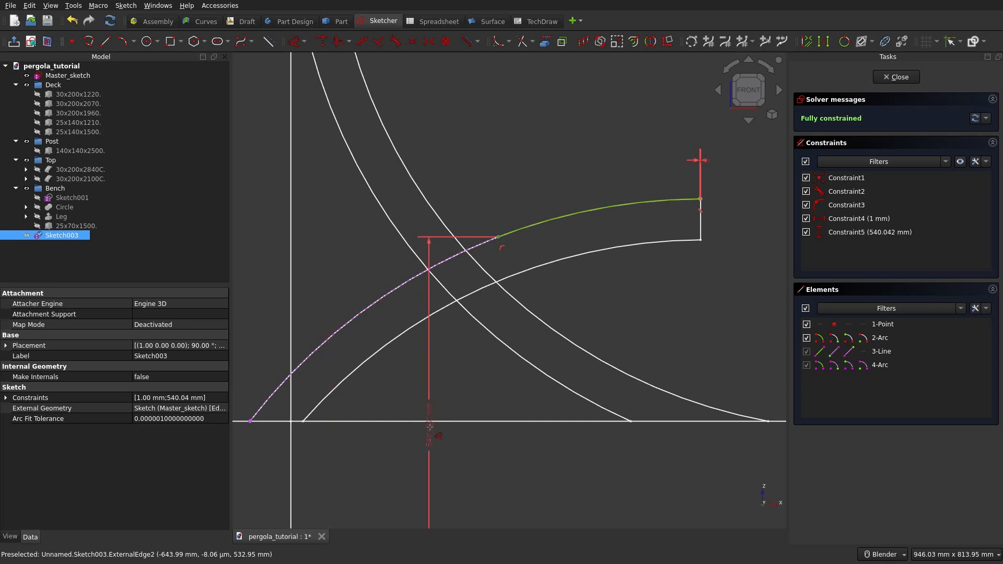
{"action": "scroll", "coordinate": [441, 397], "scroll_direction": "down", "scroll_amount": 1}
{"action": "scroll", "coordinate": [441, 396], "scroll_direction": "down", "scroll_amount": 3}
{"action": "left_click", "coordinate": [437, 354]}
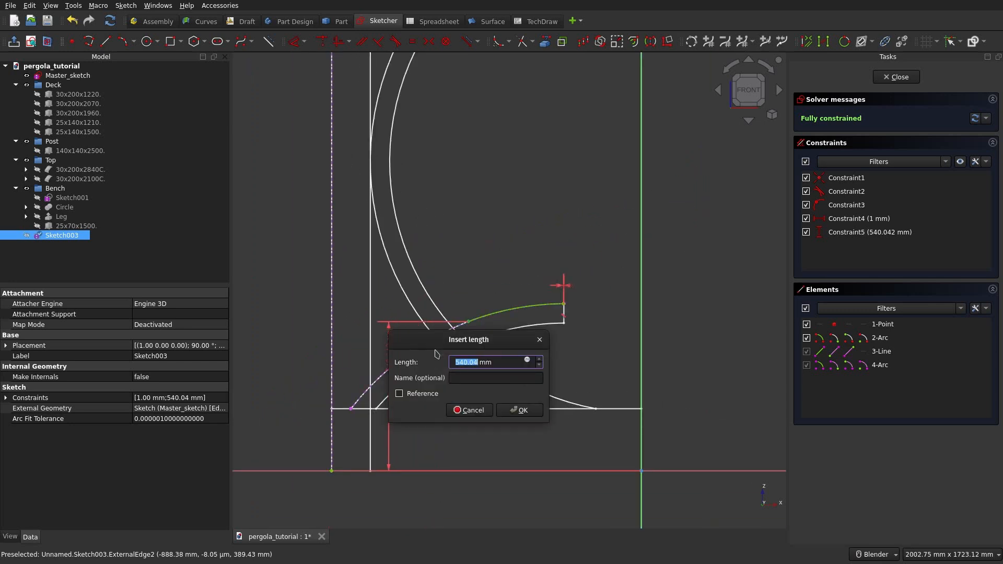
{"action": "key", "text": "Return"}
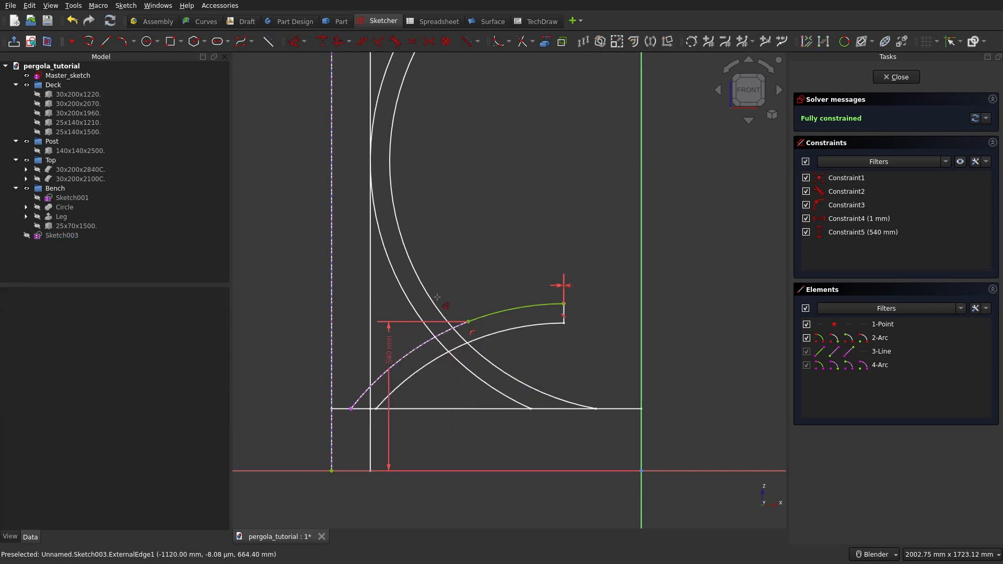
Step: Close the seat arc sketch and move it into the Bench group
{"action": "left_click", "coordinate": [896, 77]}
{"action": "left_click_drag", "start_coordinate": [67, 234], "coordinate": [85, 188]}
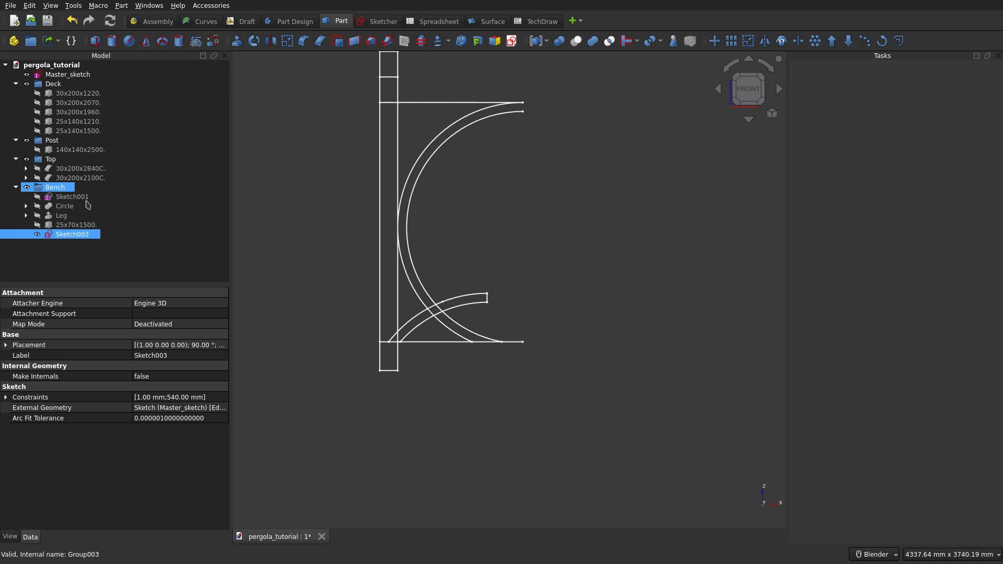
{"action": "left_click", "coordinate": [101, 258]}
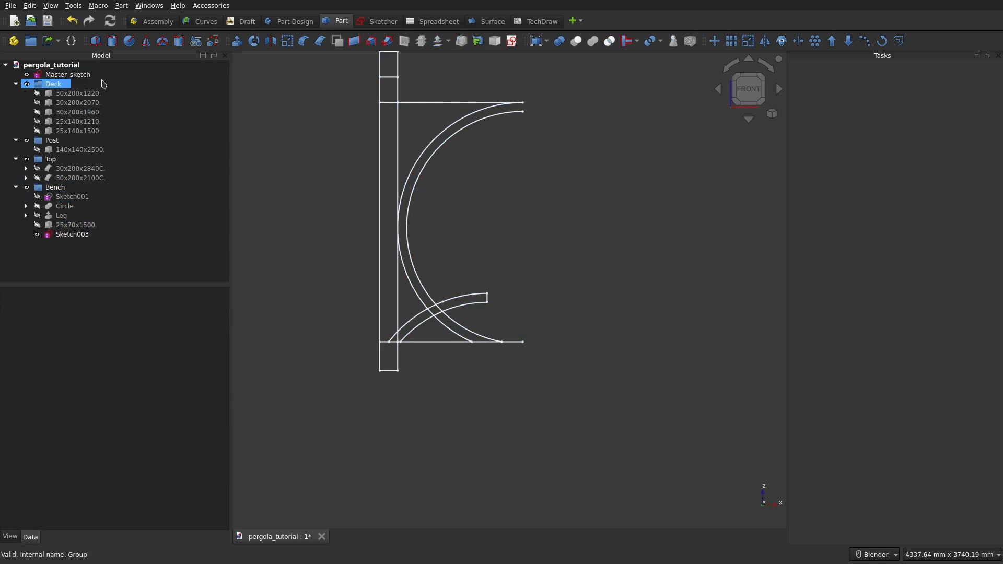
Step: Create another document-level sketch on the XZ-Plane with 0 mm offset
{"action": "left_click", "coordinate": [83, 68]}
{"action": "left_click", "coordinate": [86, 74]}
{"action": "left_click", "coordinate": [84, 67]}
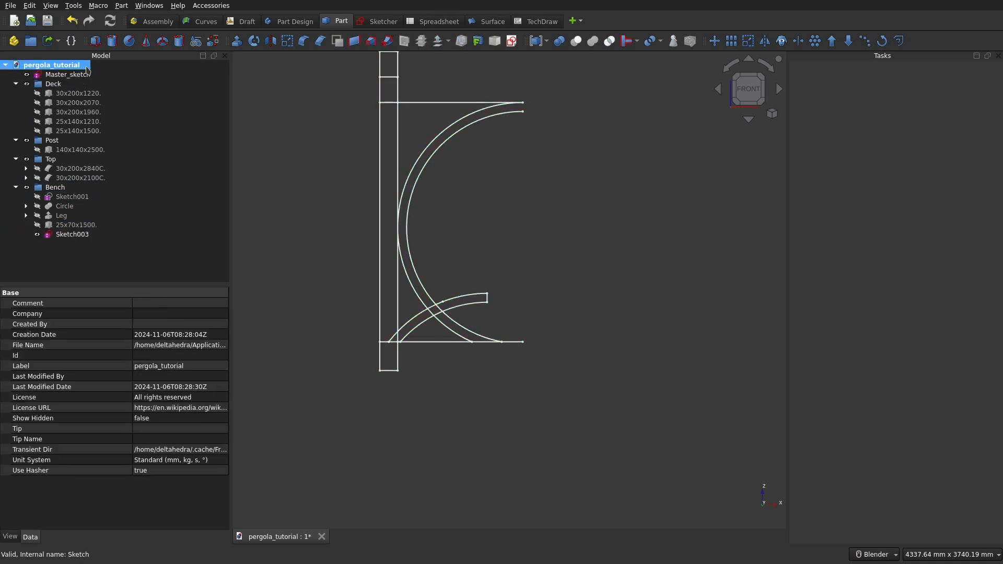
{"action": "left_click", "coordinate": [511, 40]}
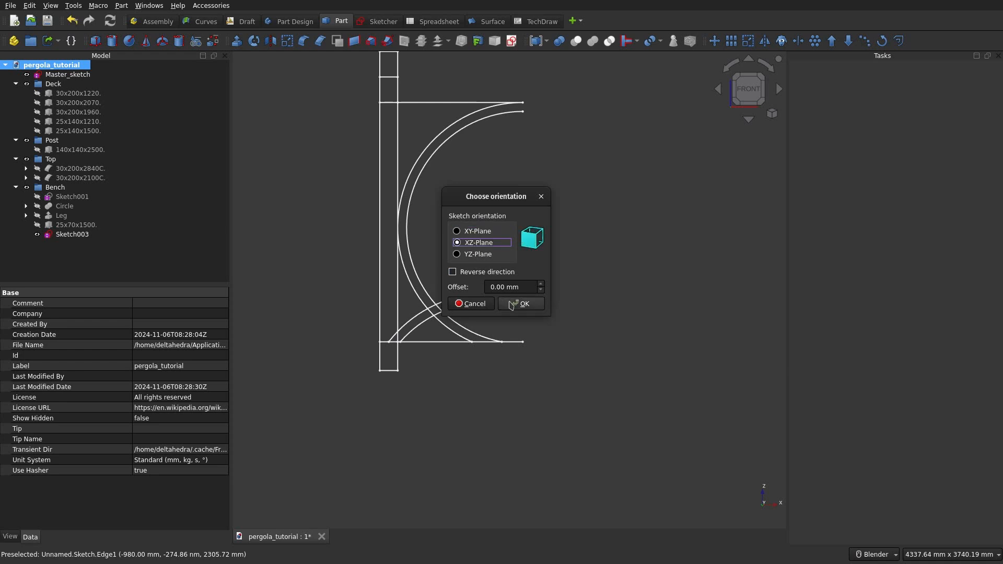
{"action": "left_click", "coordinate": [511, 304]}
{"action": "scroll", "coordinate": [419, 301], "scroll_direction": "up", "scroll_amount": 2}
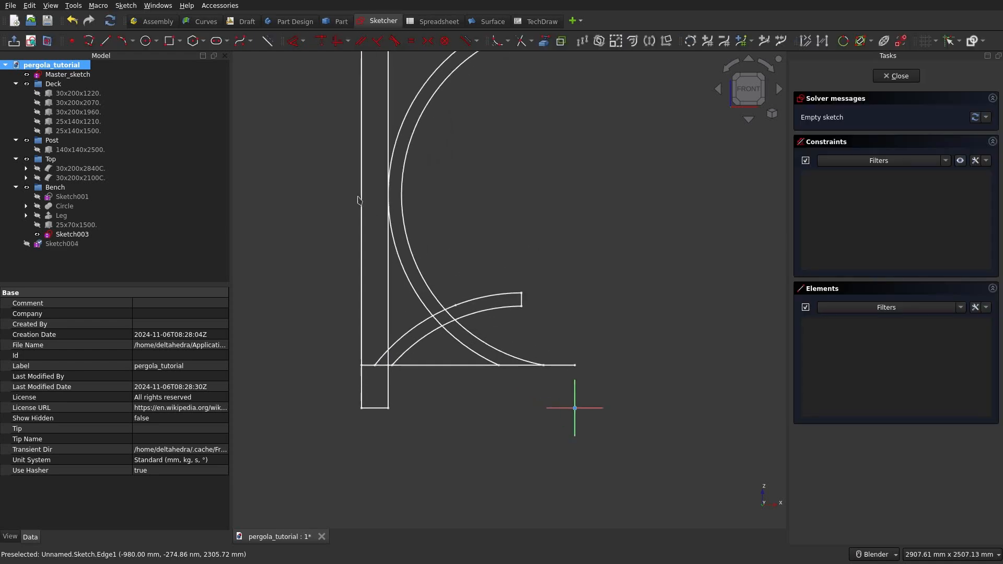
Step: Link the circular frame's inner arc and the post's outer edge as external geometry, and place a point at the post edge's lower end
{"action": "left_click", "coordinate": [293, 41]}
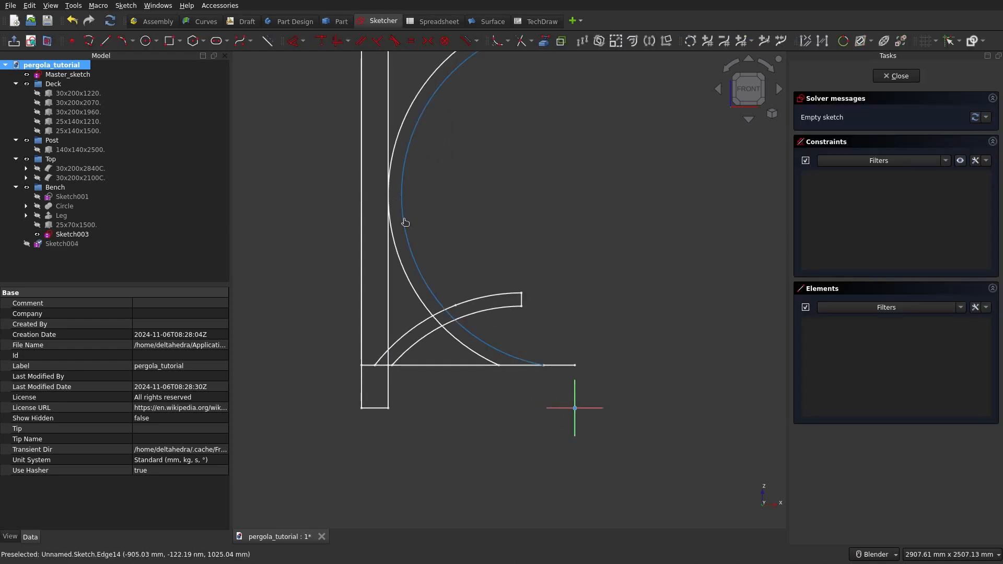
{"action": "left_click", "coordinate": [405, 222]}
{"action": "left_click", "coordinate": [361, 396]}
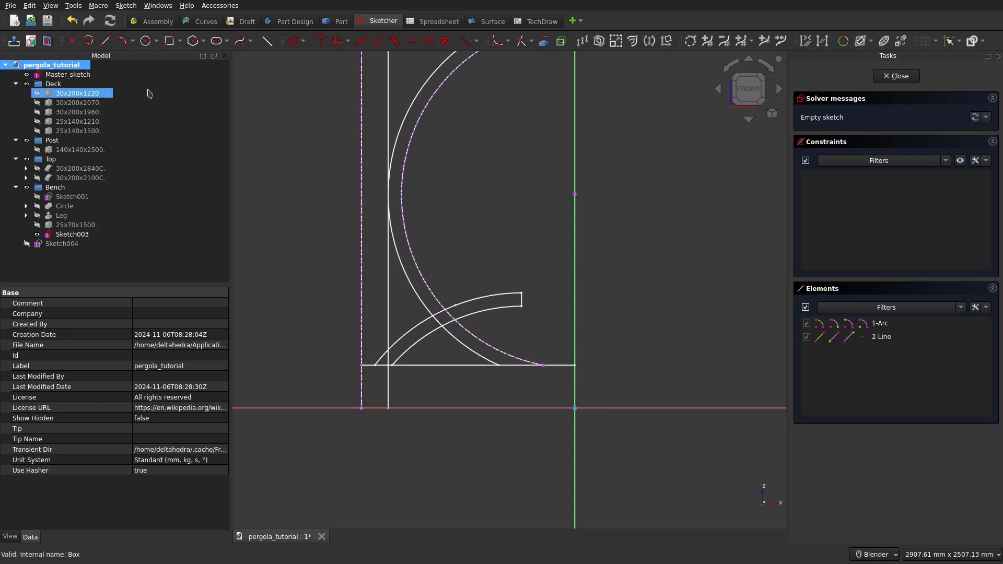
{"action": "left_click", "coordinate": [72, 40]}
{"action": "left_click", "coordinate": [361, 408]}
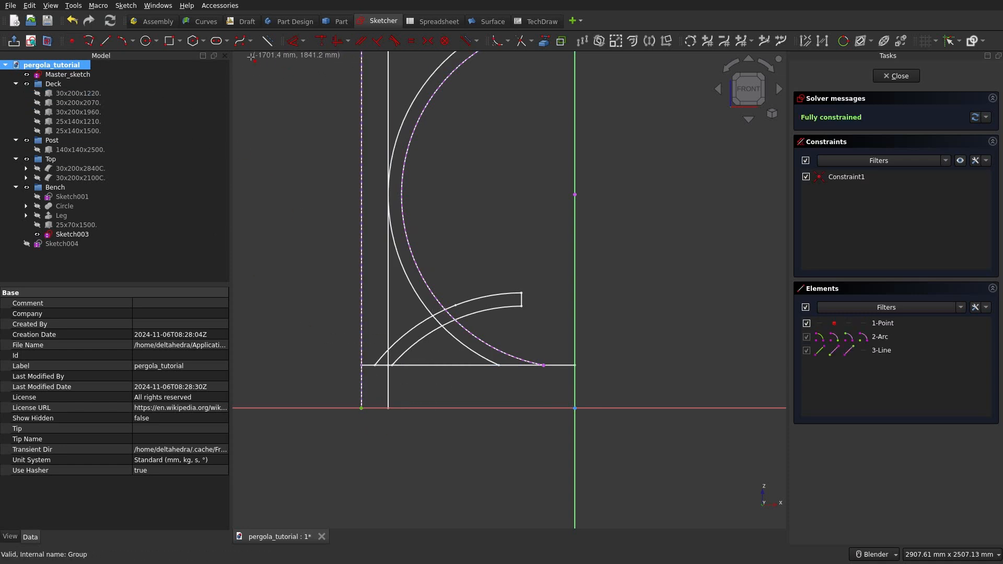
Step: Draw a three-point arc over the circular frame's inner arc, from just above the bench leg up to about the frame's mid-height
{"action": "left_click", "coordinate": [123, 41]}
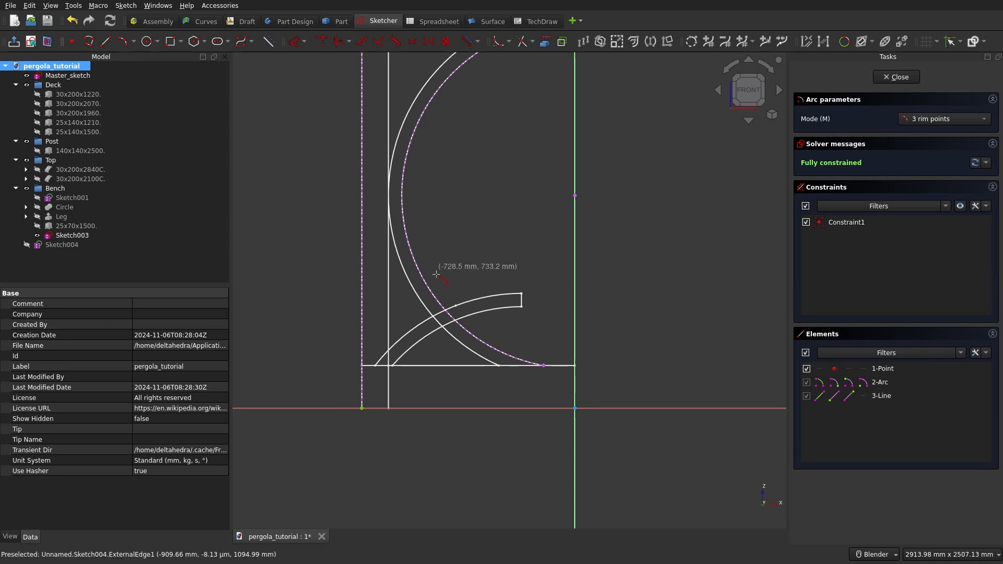
{"action": "left_click", "coordinate": [435, 298]}
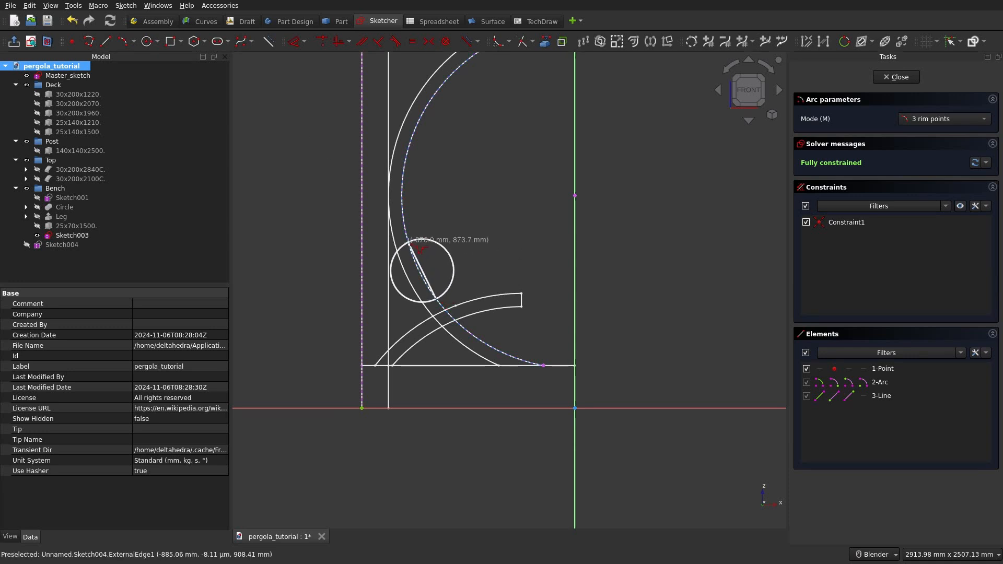
{"action": "left_click", "coordinate": [402, 198]}
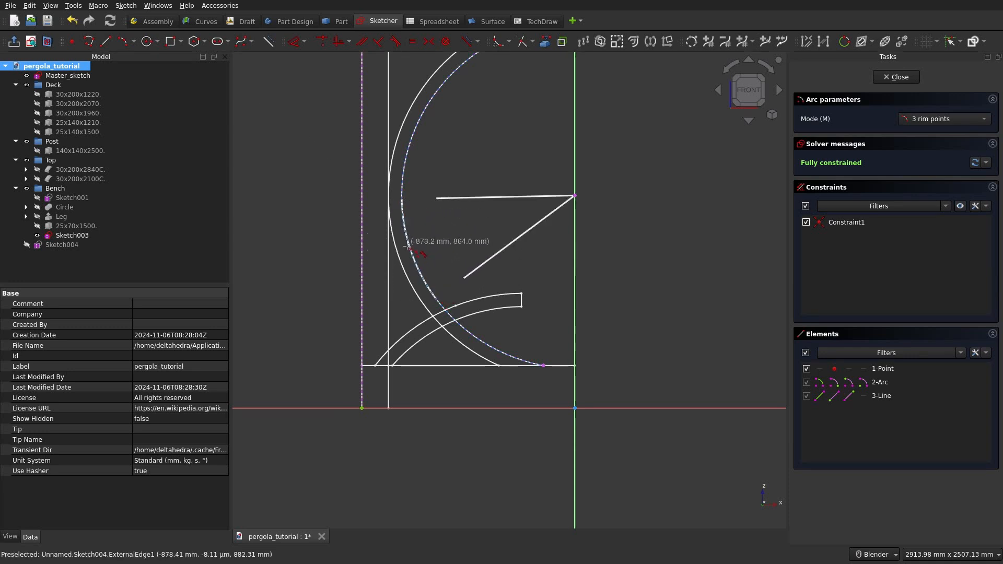
{"action": "left_click", "coordinate": [412, 246]}
{"action": "scroll", "coordinate": [430, 244], "scroll_direction": "up", "scroll_amount": 2}
{"action": "scroll", "coordinate": [431, 263], "scroll_direction": "down", "scroll_amount": 1}
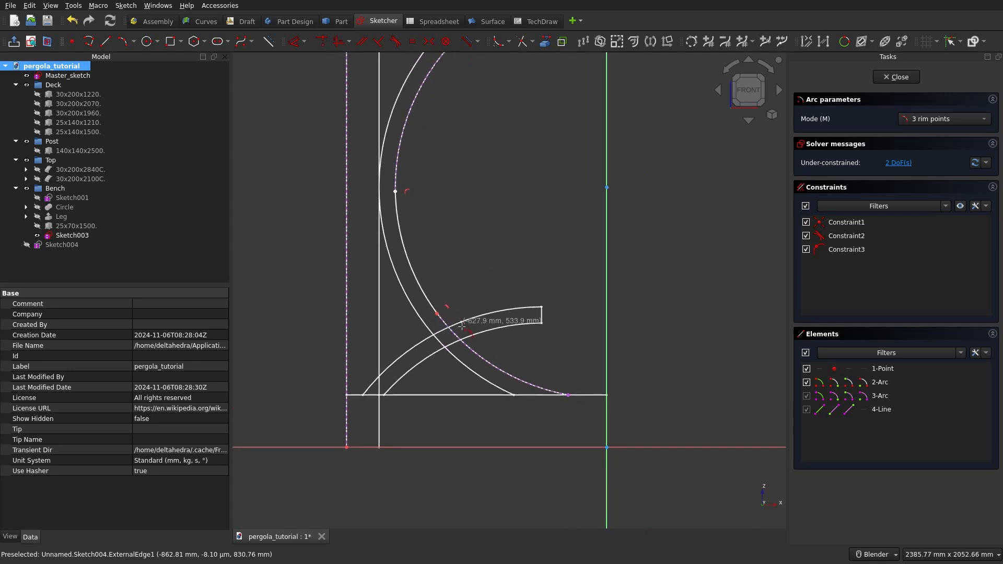
Step: Constrain the new arc's lower end to a height of 575 mm above the point at the post's base
{"action": "key", "text": "d"}
{"action": "left_click", "coordinate": [438, 318]}
{"action": "left_click", "coordinate": [433, 386]}
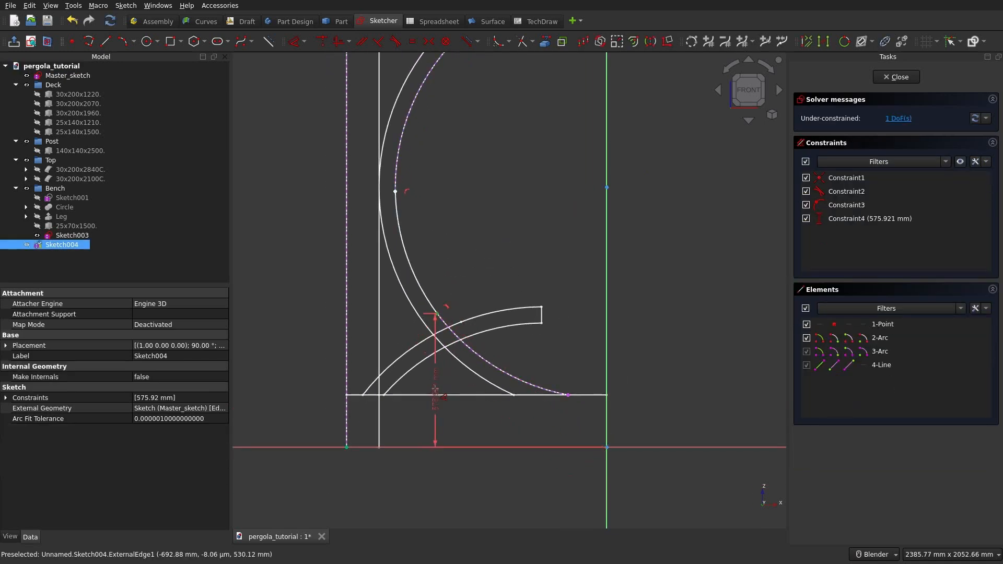
{"action": "left_click", "coordinate": [435, 384]}
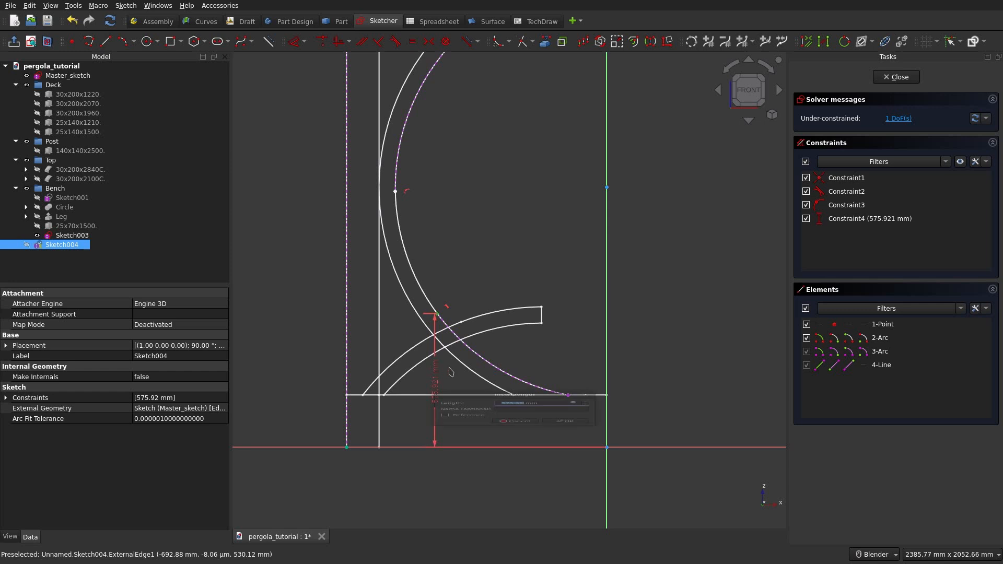
{"action": "key", "text": "Return"}
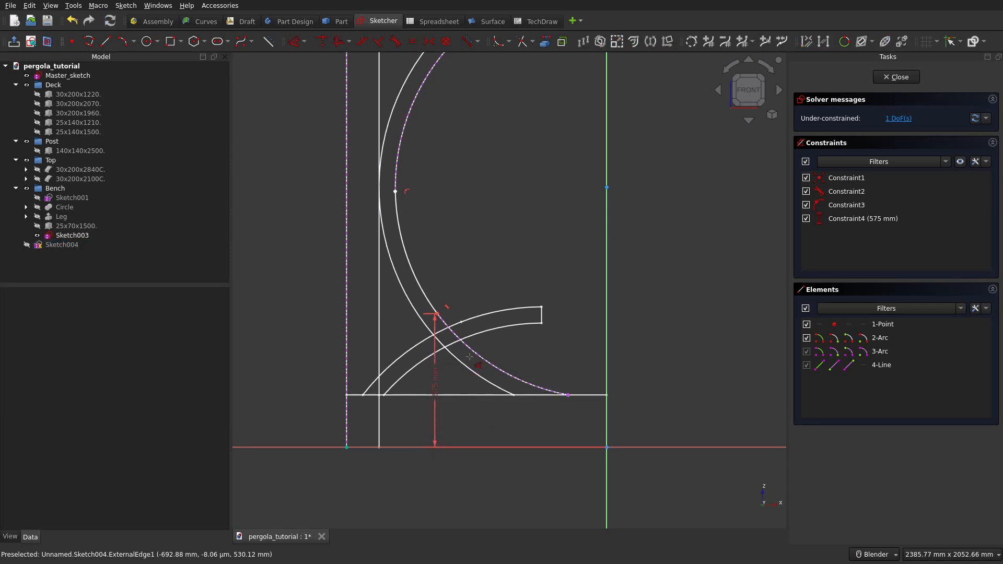
Step: Constrain the arc's upper end to a height of 1,005 mm above the post's base point
{"action": "left_click", "coordinate": [396, 192]}
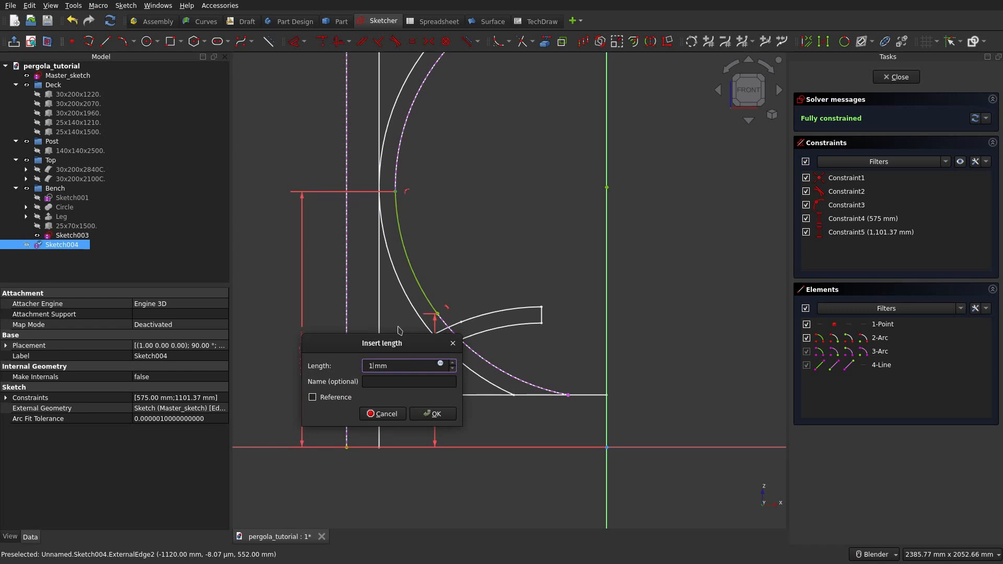
{"action": "type", "text": "1,005"}
{"action": "key", "text": "Return"}
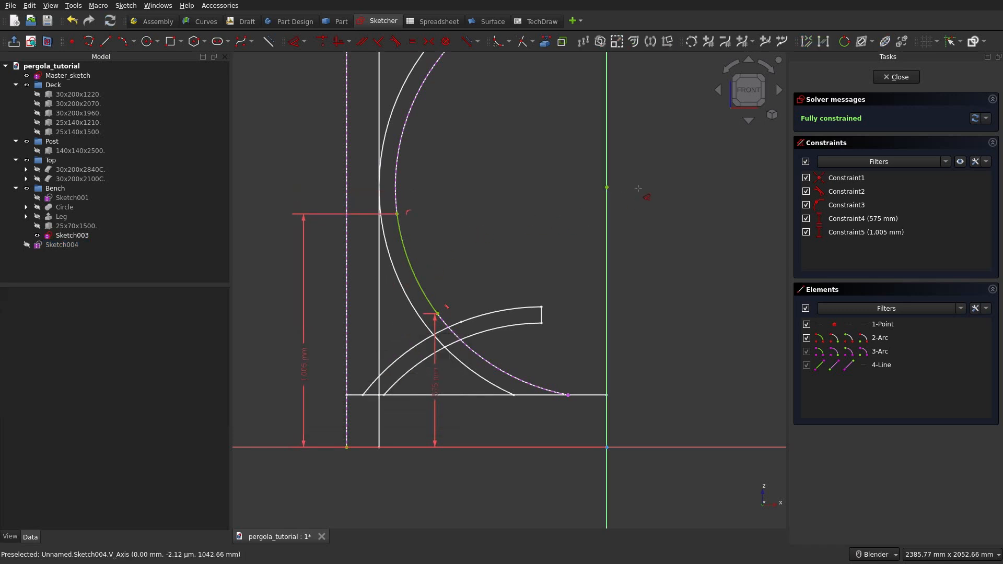
Step: Close the backrest arc sketch and move it into the Bench group
{"action": "left_click", "coordinate": [895, 77]}
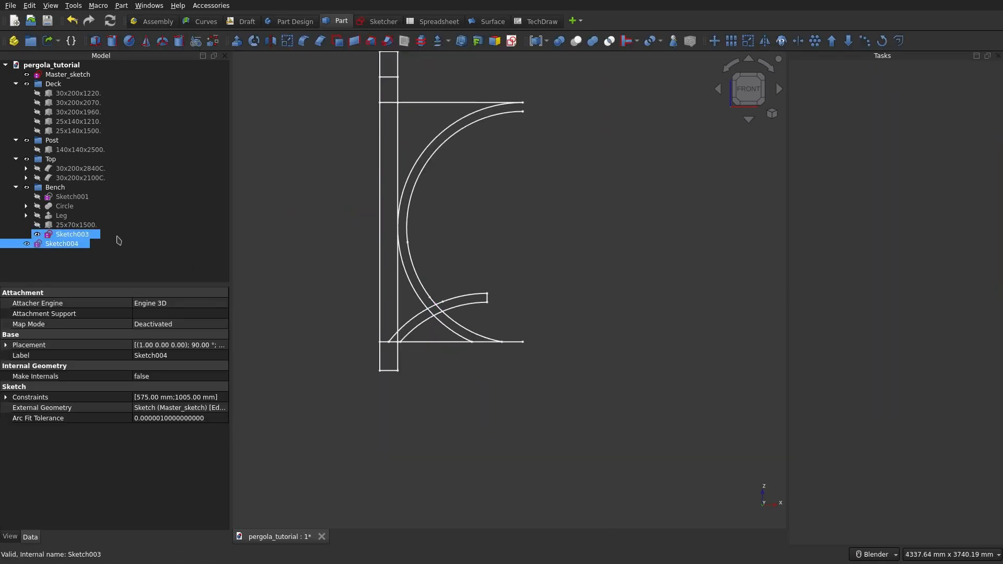
{"action": "left_click_drag", "start_coordinate": [119, 239], "coordinate": [119, 187]}
{"action": "left_click", "coordinate": [119, 263]}
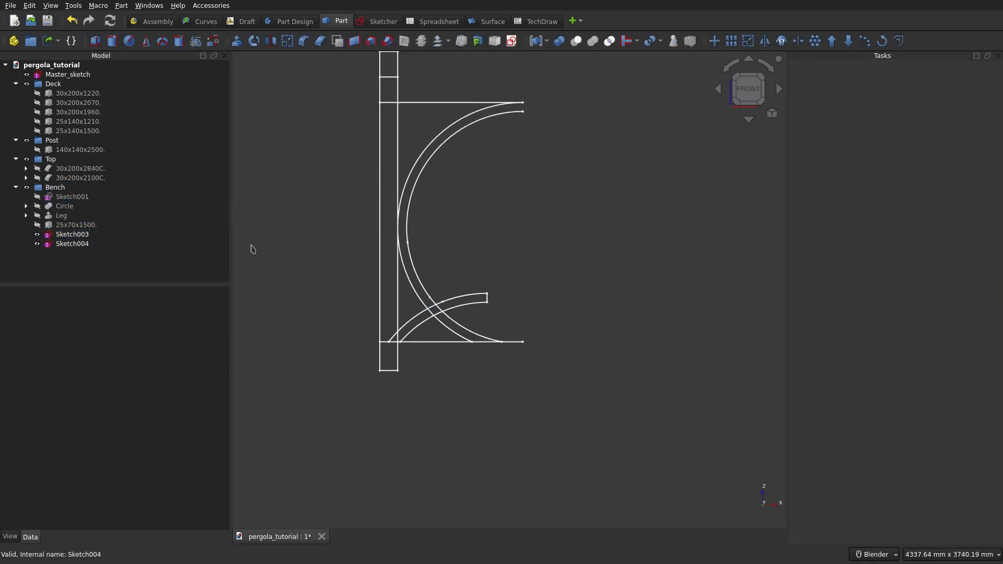
Step: Show the 25x70x1500 board and create a Draft path array of it along the seat arc, Sketch003
{"action": "left_click", "coordinate": [37, 225]}
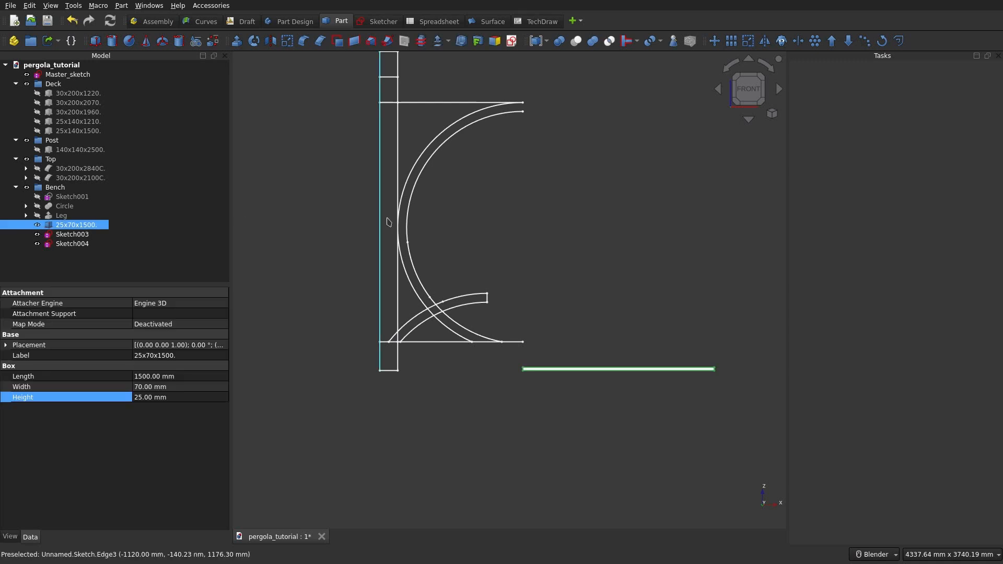
{"action": "left_click", "coordinate": [247, 22]}
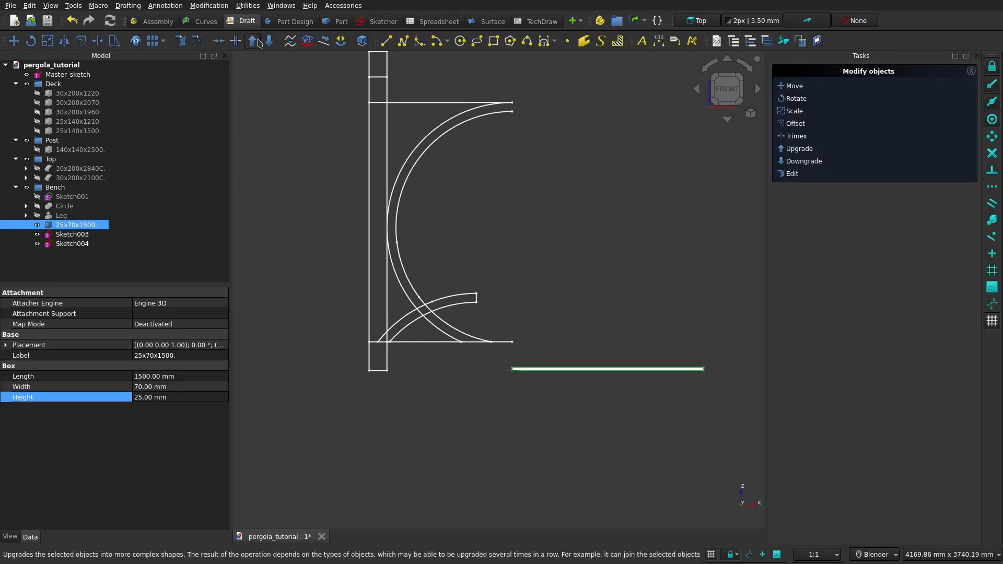
{"action": "left_click", "coordinate": [78, 234], "text": "ctrl"}
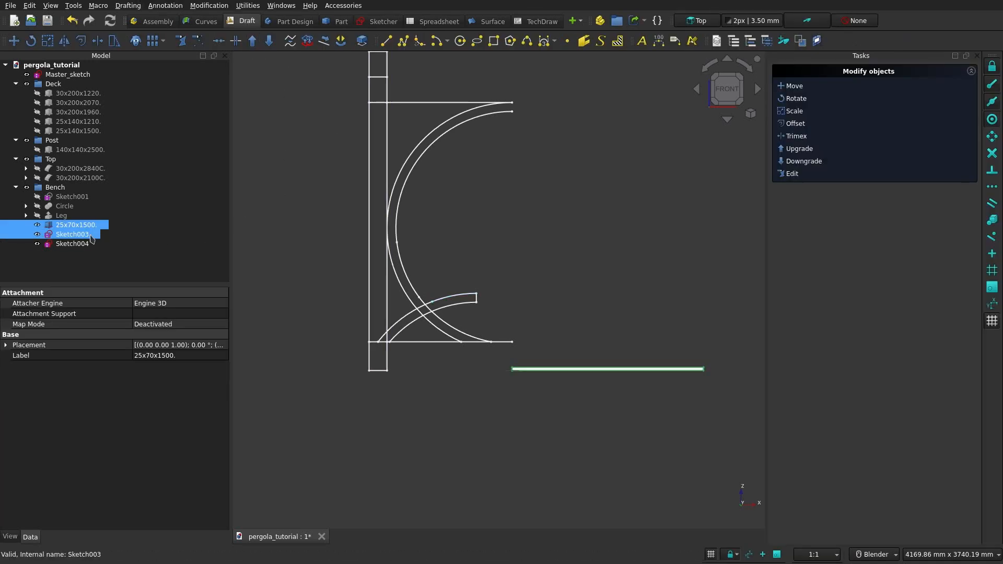
{"action": "left_click", "coordinate": [162, 43]}
{"action": "left_click", "coordinate": [176, 93]}
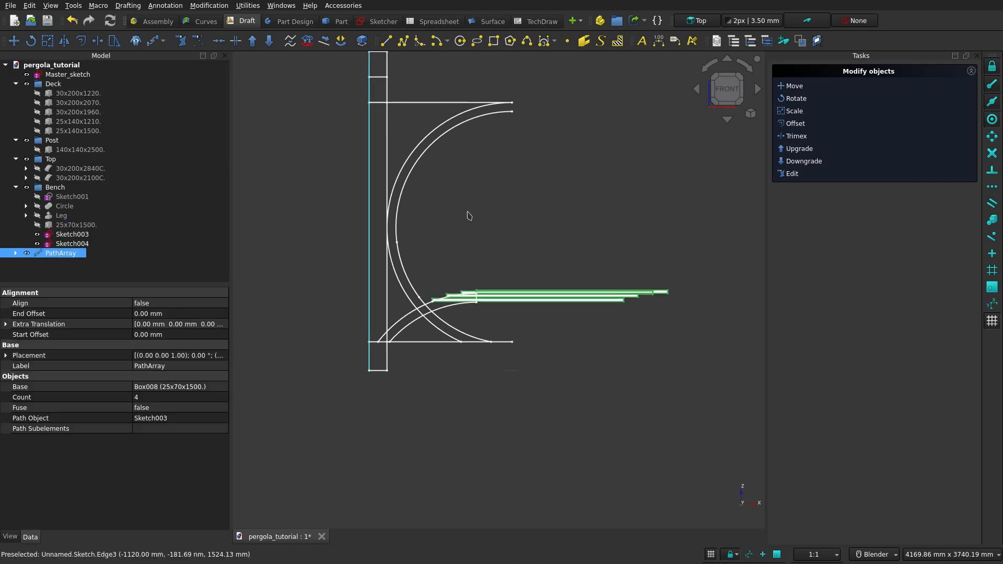
Step: Turn on Align for the seat slat path array and set its Align Mode to Tangent
{"action": "middle_click_drag", "start_coordinate": [466, 213], "coordinate": [501, 207]}
{"action": "scroll", "coordinate": [476, 250], "scroll_direction": "up", "scroll_amount": 1}
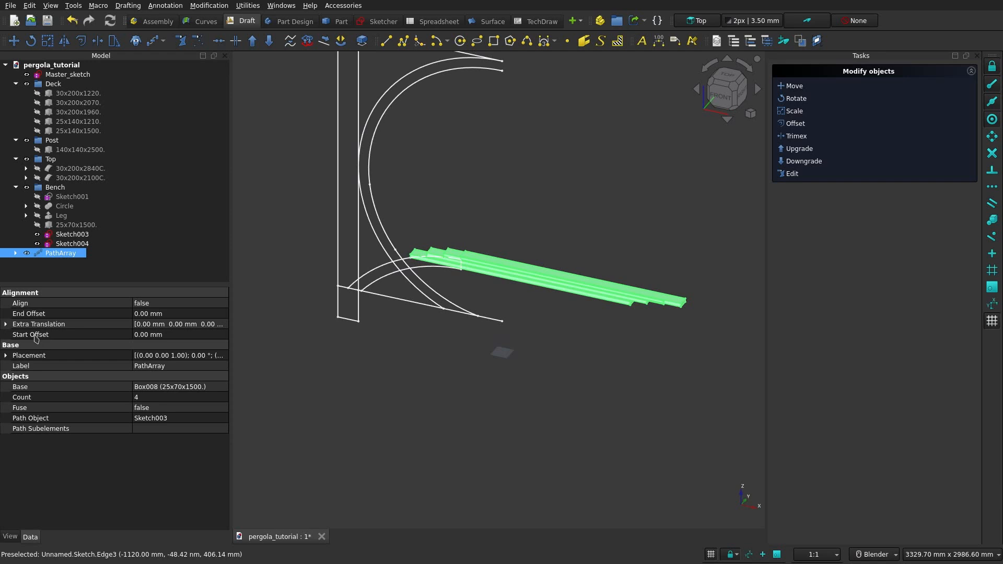
{"action": "left_click", "coordinate": [167, 303]}
{"action": "left_click", "coordinate": [168, 304]}
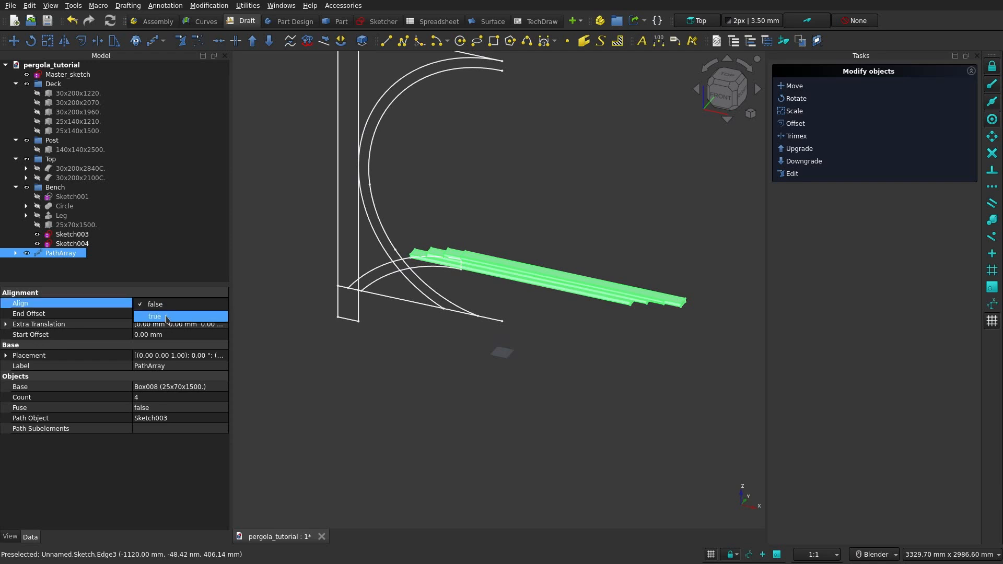
{"action": "left_click", "coordinate": [167, 316]}
{"action": "left_click", "coordinate": [178, 317]}
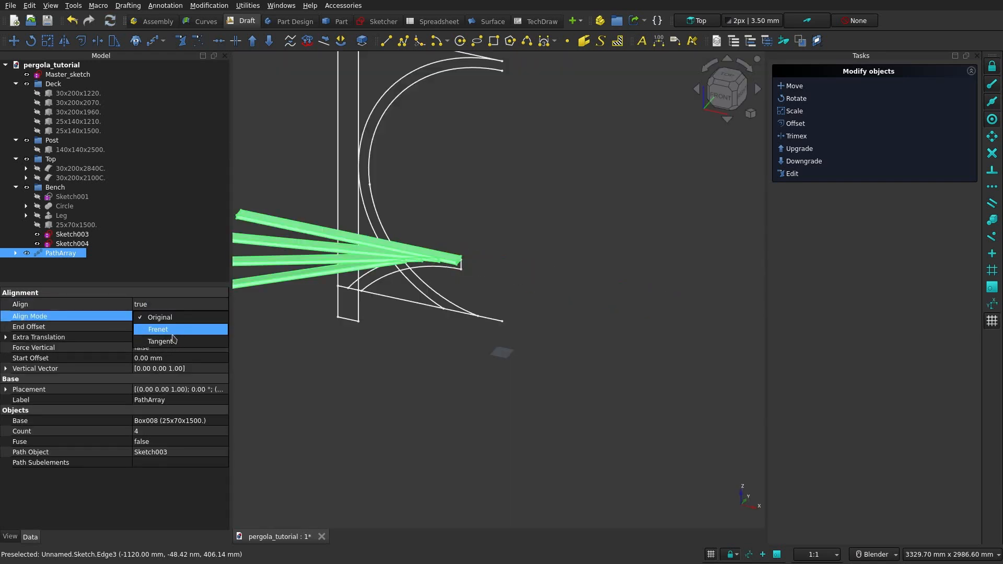
{"action": "left_click", "coordinate": [173, 341]}
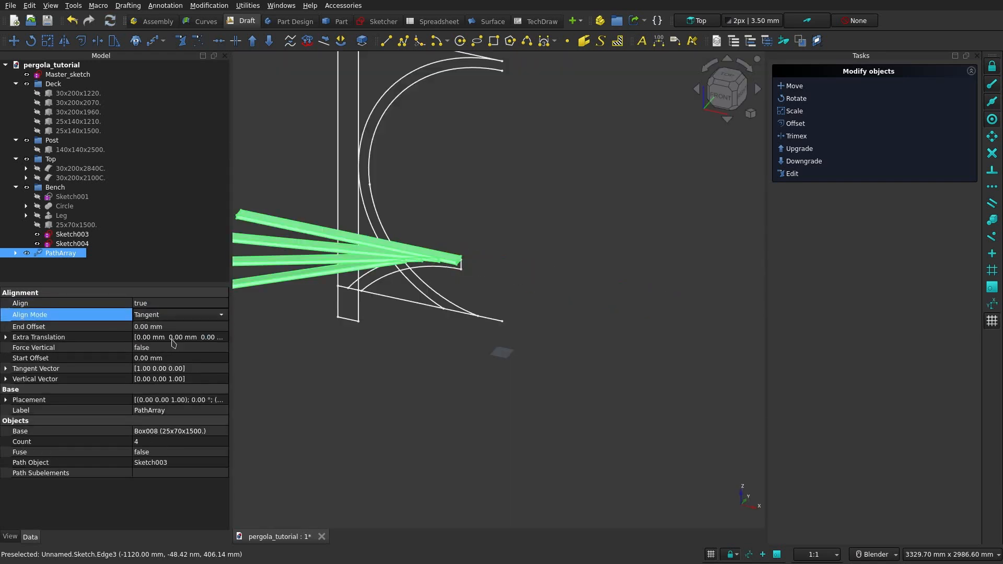
Step: Set the seat array's Tangent Vector to x 0, y 1, z 0
{"action": "left_click", "coordinate": [6, 369]}
{"action": "left_click", "coordinate": [149, 380]}
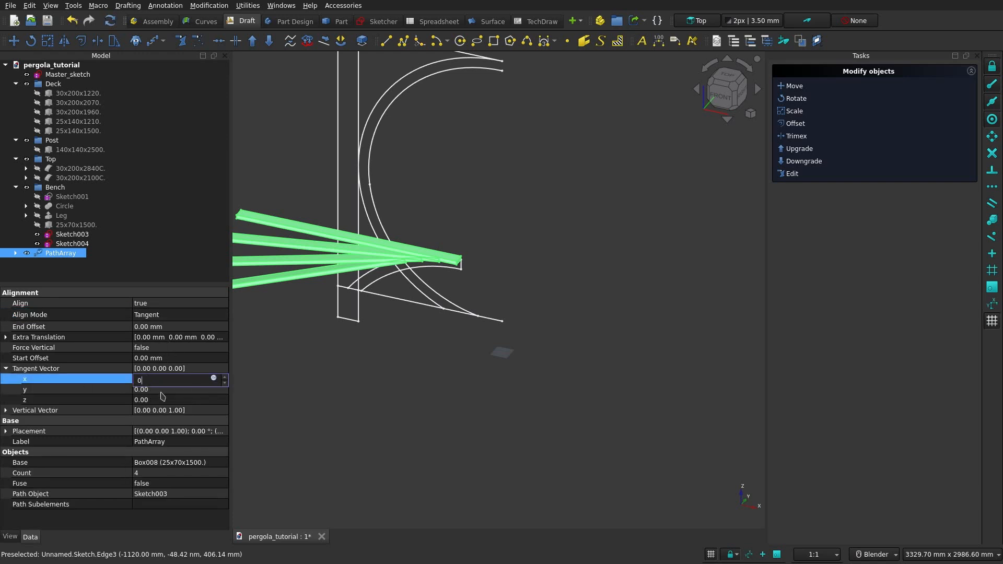
{"action": "left_click", "coordinate": [163, 391]}
{"action": "key", "text": "Return"}
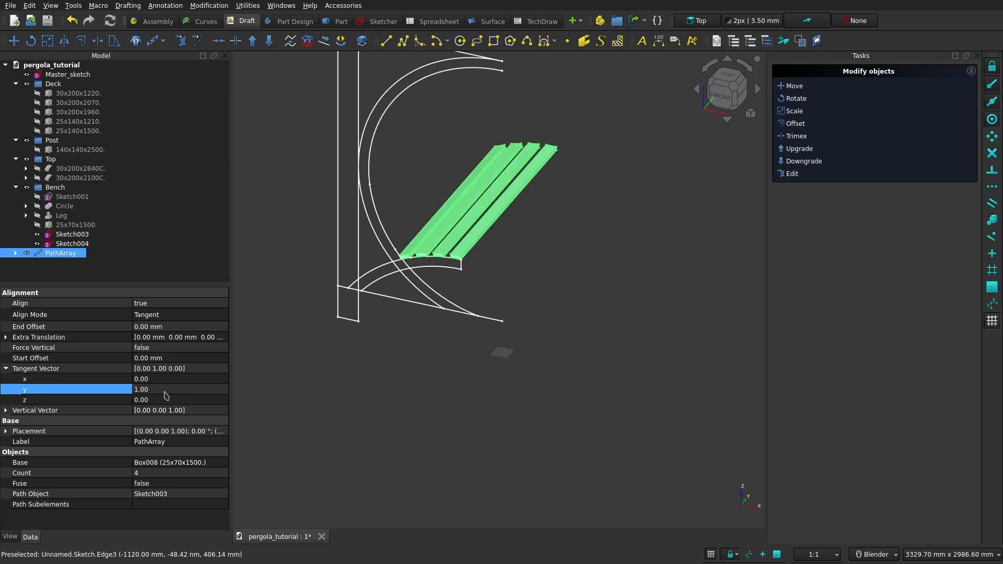
Step: Set the seat slat array's Count to 5 and inspect the slat spacing along the arc from the front
{"action": "middle_click_drag", "start_coordinate": [460, 235], "coordinate": [592, 266]}
{"action": "left_click", "coordinate": [148, 473]}
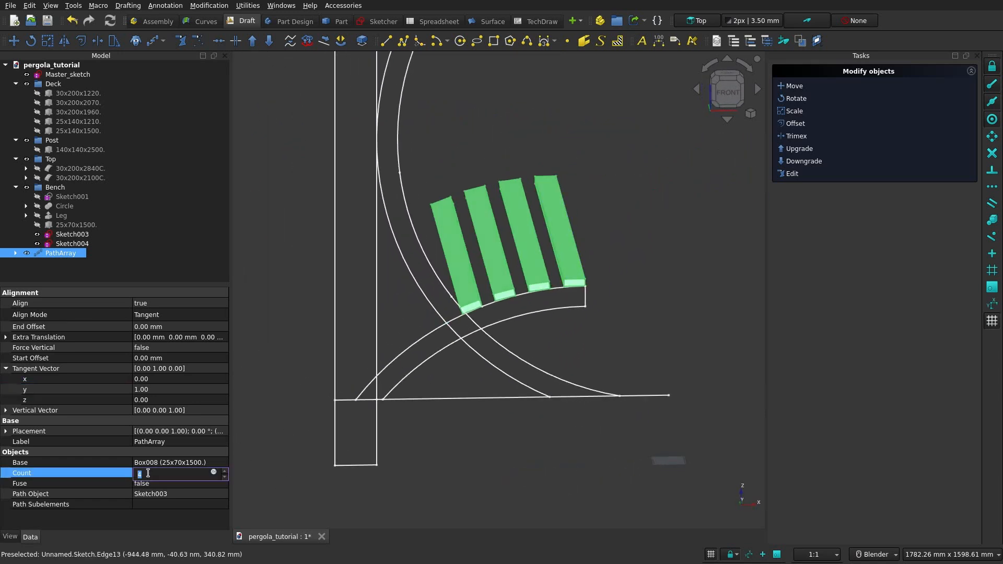
{"action": "key", "text": "Return"}
{"action": "middle_click_drag", "start_coordinate": [544, 310], "coordinate": [530, 274]}
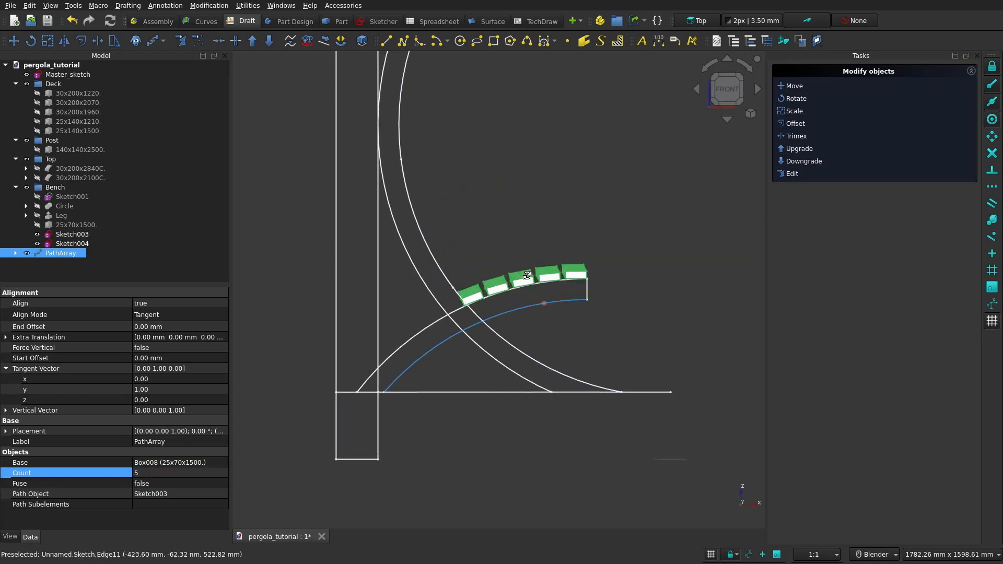
{"action": "scroll", "coordinate": [520, 299], "scroll_direction": "up", "scroll_amount": 2}
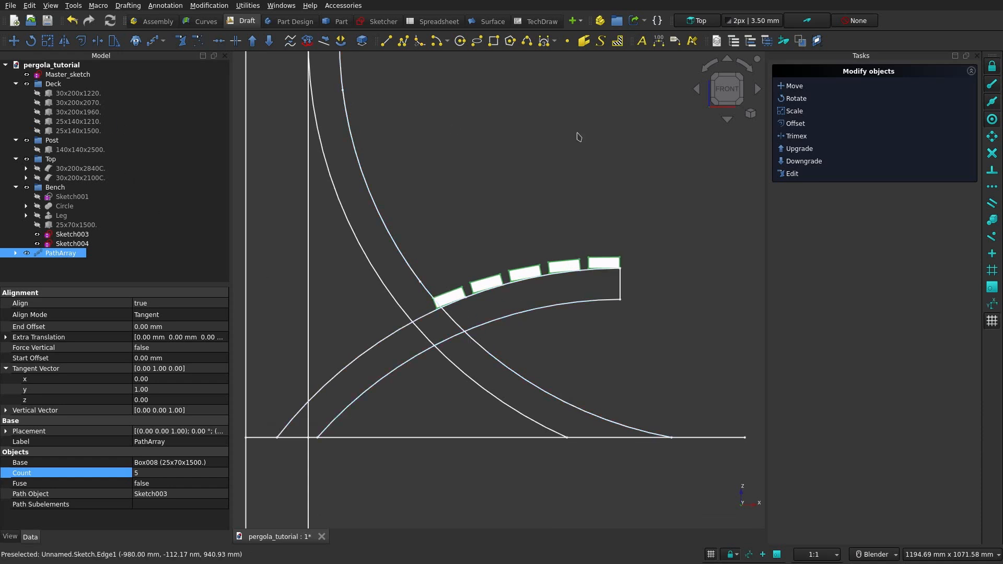
Step: Edit Sketch003 to set the seat arc's lower end height to 555 mm, and close the sketch
{"action": "left_click", "coordinate": [73, 234]}
{"action": "right_click", "coordinate": [77, 236]}
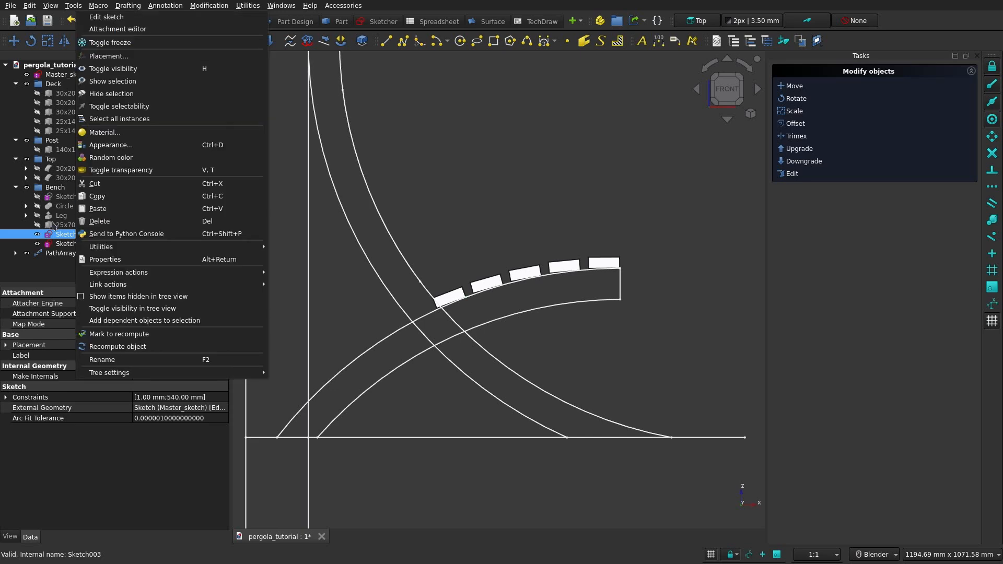
{"action": "left_click", "coordinate": [106, 17]}
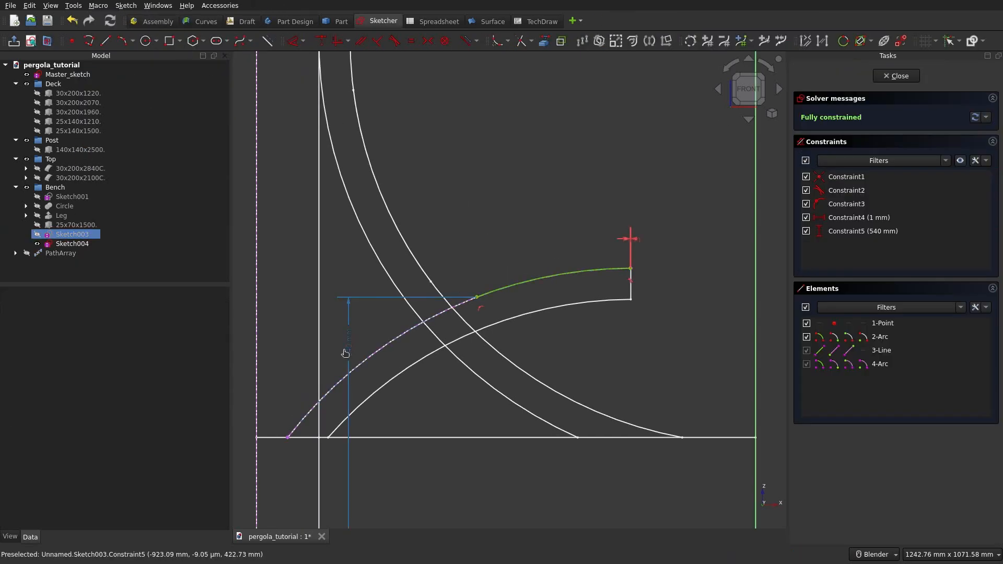
{"action": "double_click", "coordinate": [347, 347]}
{"action": "type", "text": "555"}
{"action": "key", "text": "Return"}
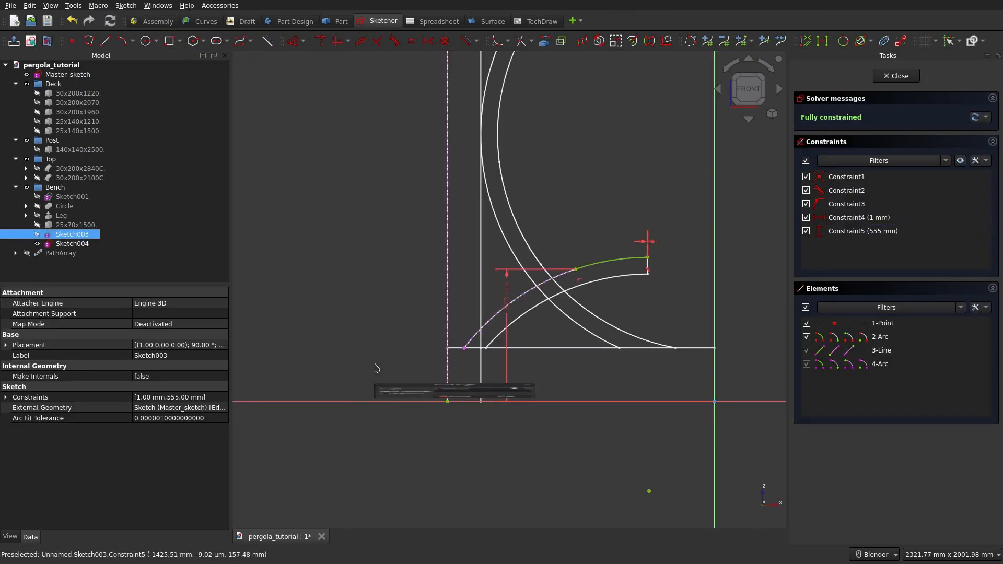
{"action": "left_click", "coordinate": [896, 76]}
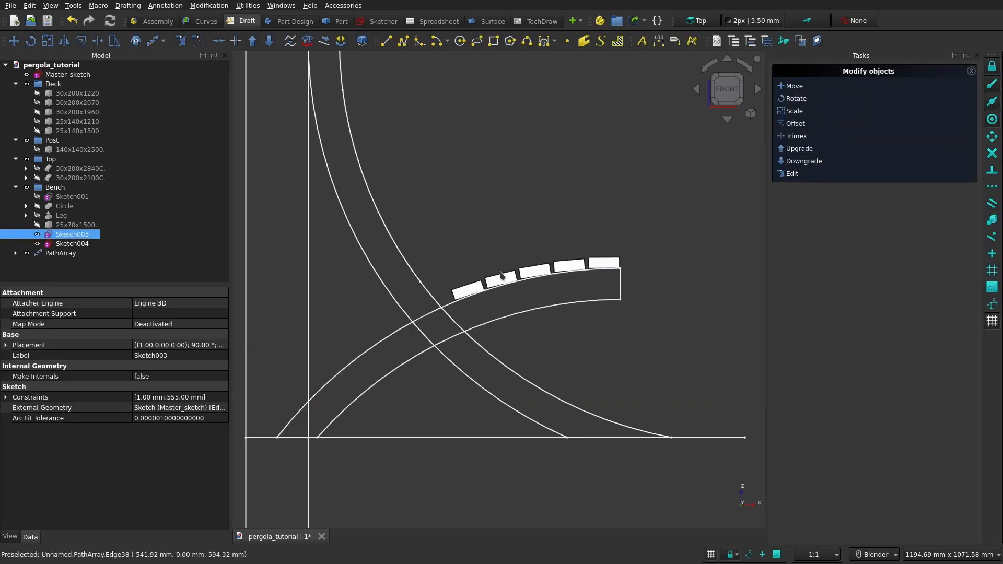
Step: Move the seat slat path array into the Bench group and briefly show the Leg beneath the slats
{"action": "middle_click_drag", "start_coordinate": [609, 217], "coordinate": [589, 262]}
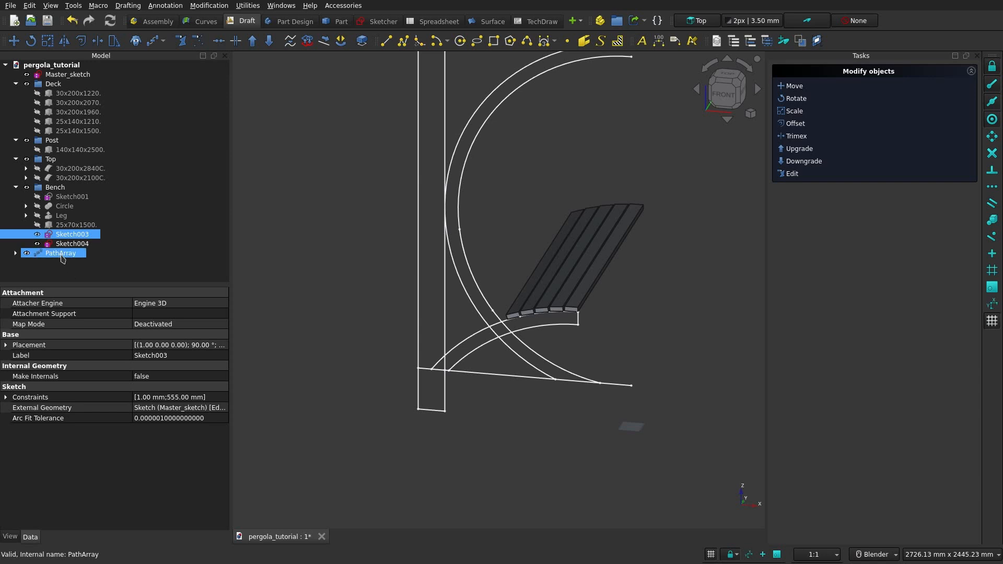
{"action": "left_click_drag", "start_coordinate": [61, 253], "coordinate": [90, 188]}
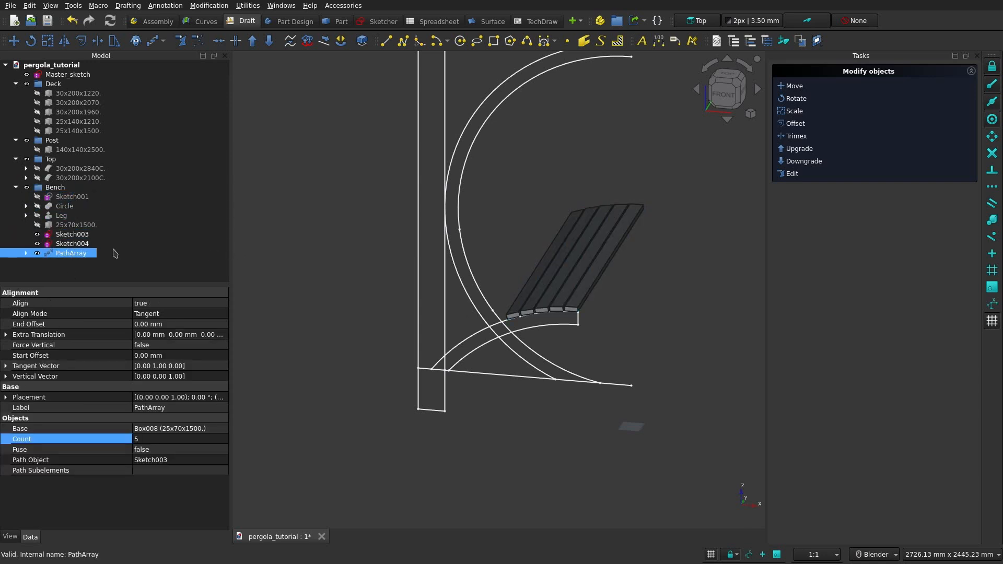
{"action": "left_click", "coordinate": [83, 235], "text": "ctrl"}
{"action": "left_click", "coordinate": [61, 215]}
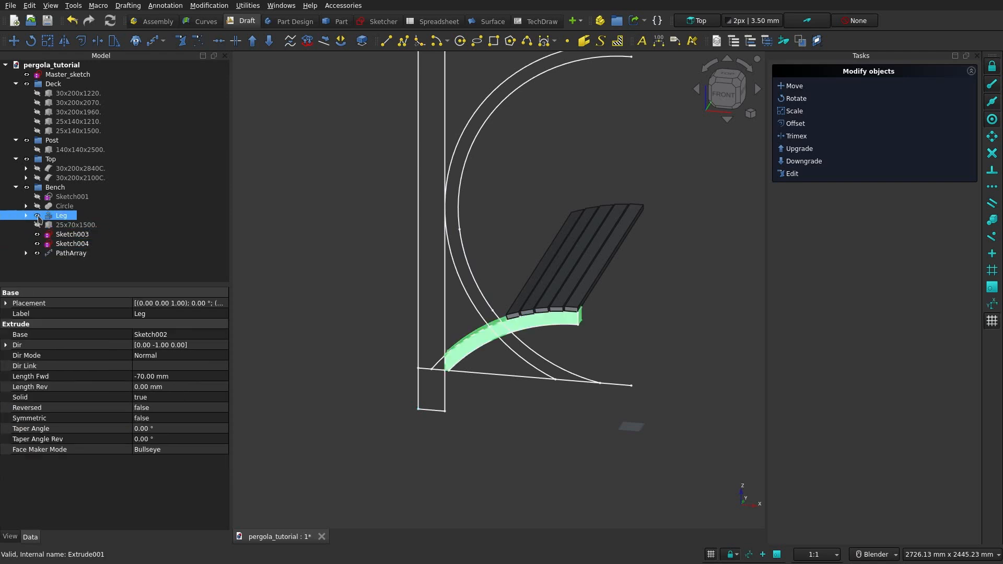
Step: Create a path array of the 25x70x1500 board along the backrest arc, Sketch004
{"action": "left_click", "coordinate": [26, 253]}
{"action": "left_click", "coordinate": [86, 262]}
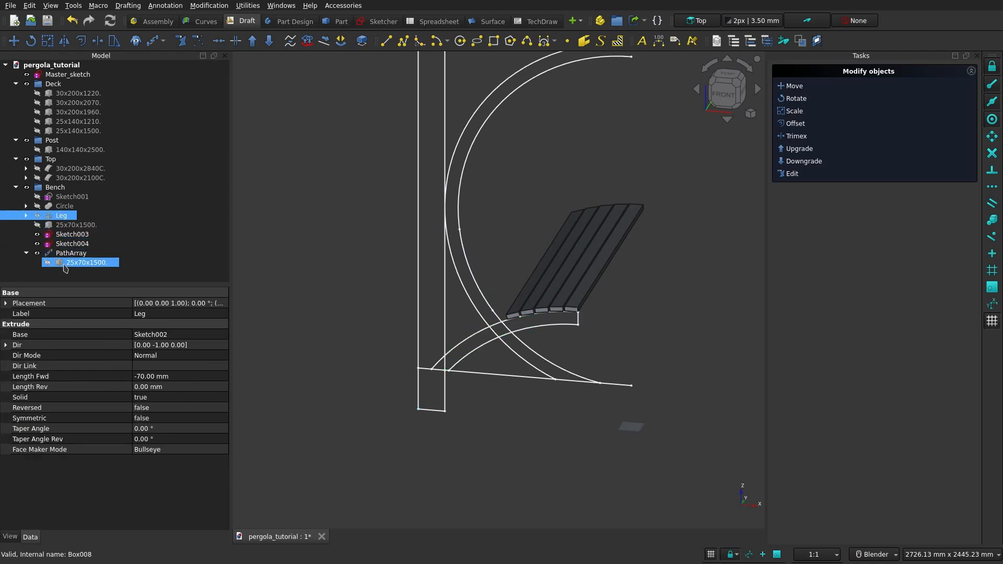
{"action": "left_click", "coordinate": [73, 244], "text": "ctrl"}
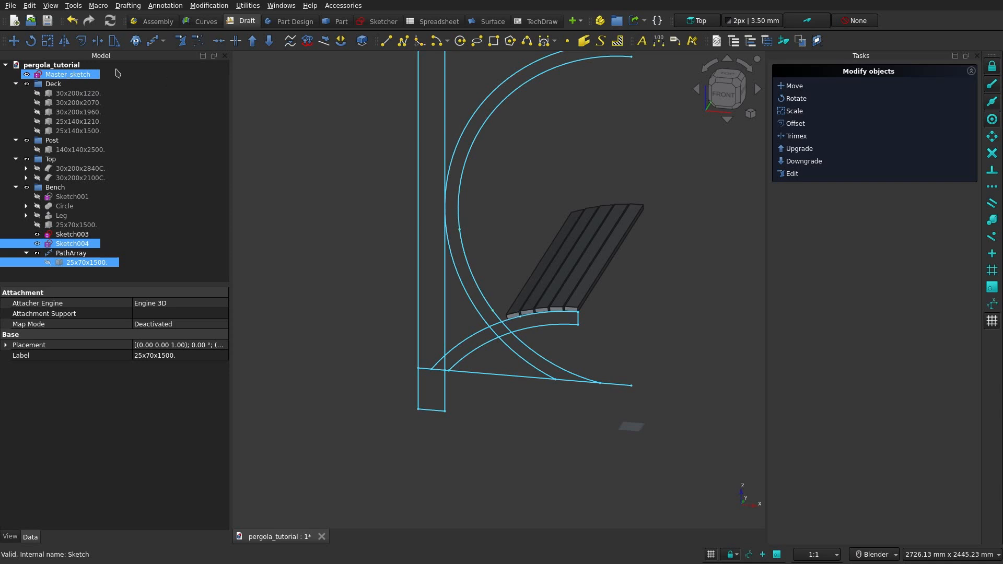
{"action": "left_click", "coordinate": [153, 42]}
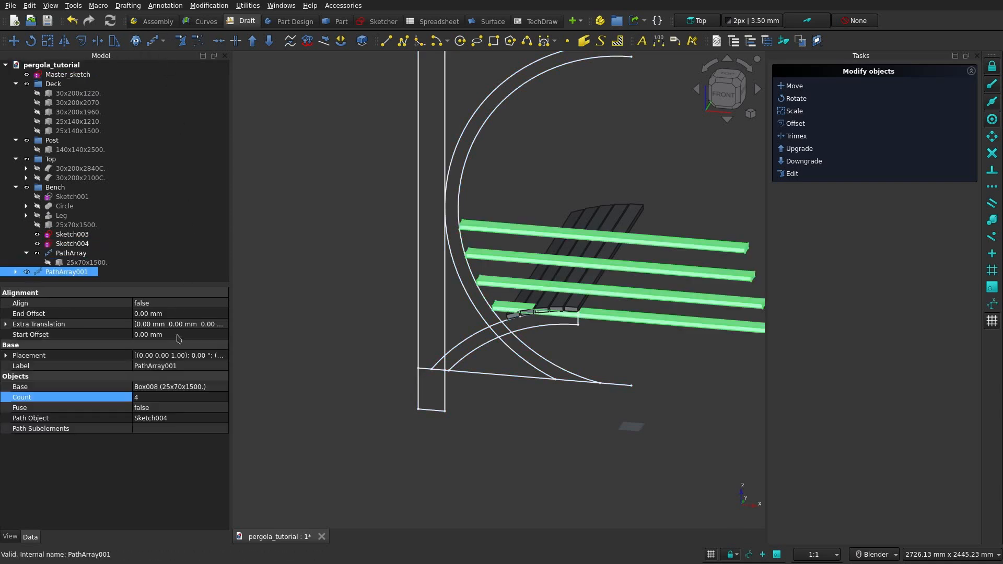
Step: Turn on alignment for the backrest slat path array and set its Align Mode to Tangent
{"action": "left_click", "coordinate": [156, 304]}
{"action": "left_click", "coordinate": [156, 304]}
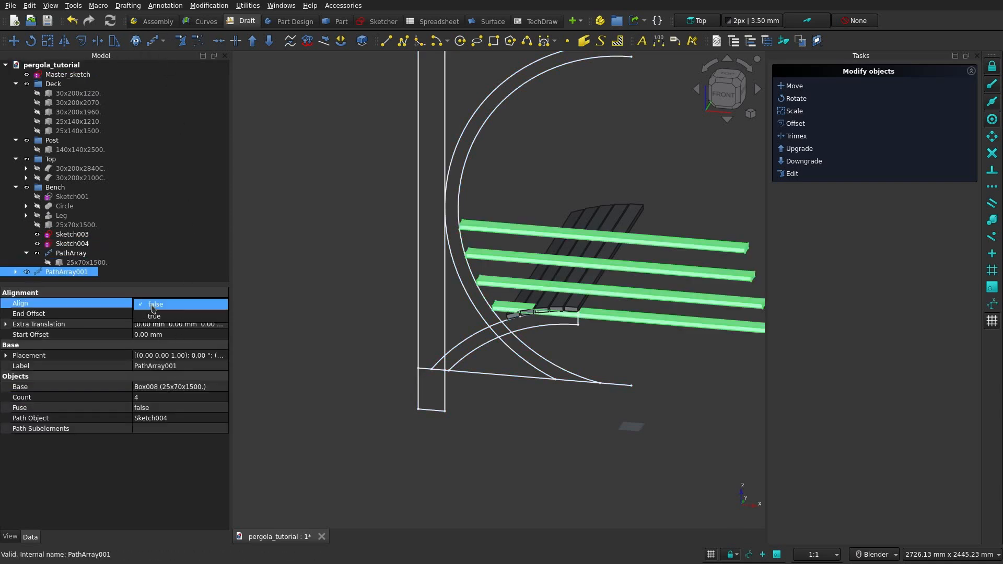
{"action": "left_click", "coordinate": [184, 315]}
{"action": "left_click", "coordinate": [167, 316]}
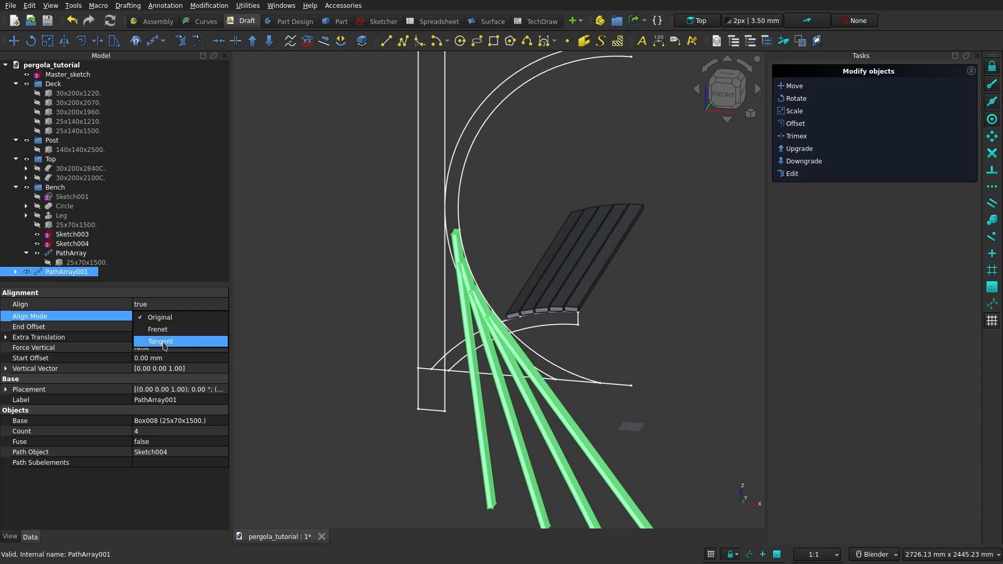
{"action": "left_click", "coordinate": [183, 335]}
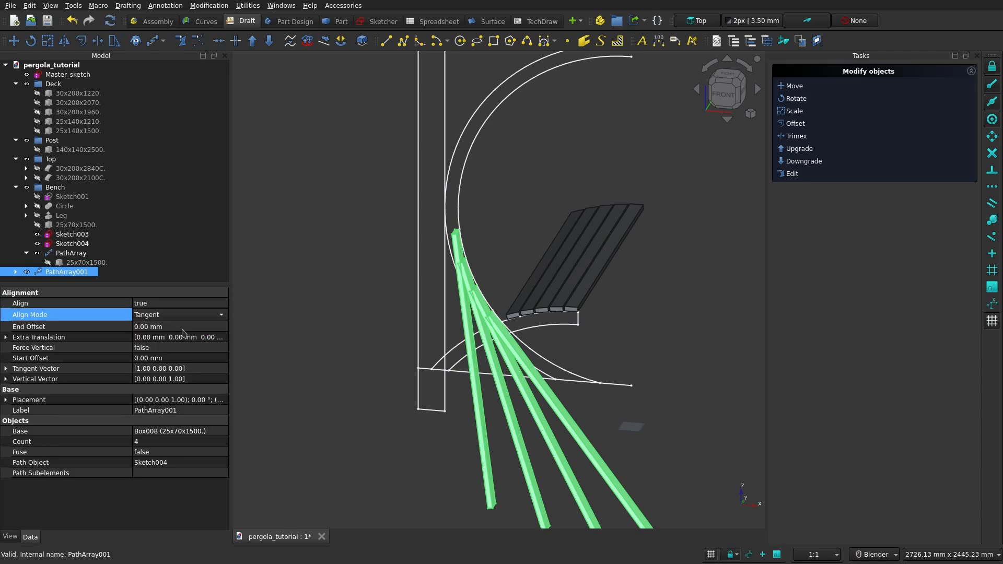
Step: Set the backrest array's Tangent Vector to x 0 and y 1
{"action": "left_click", "coordinate": [153, 368]}
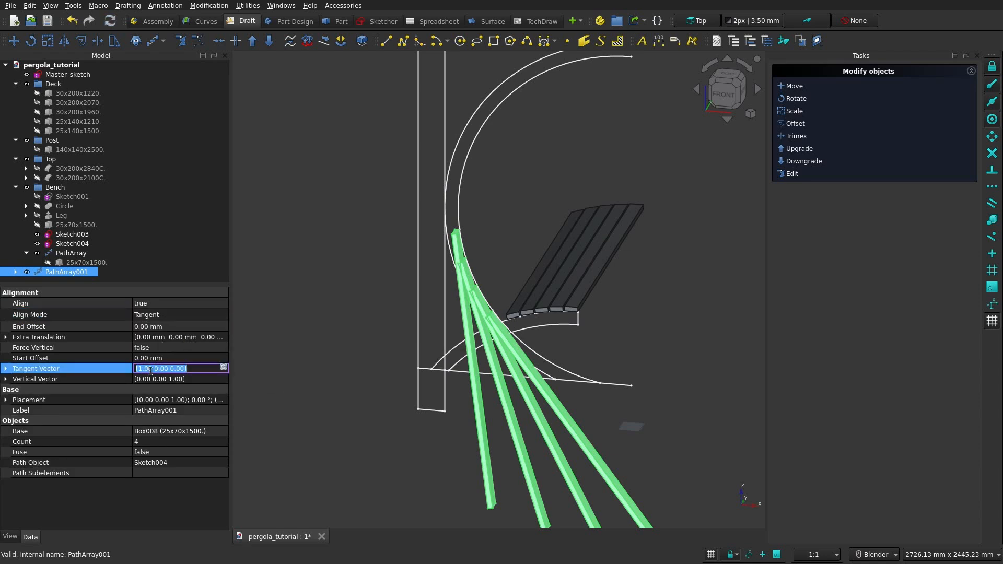
{"action": "left_click", "coordinate": [7, 369]}
{"action": "left_click", "coordinate": [145, 379]}
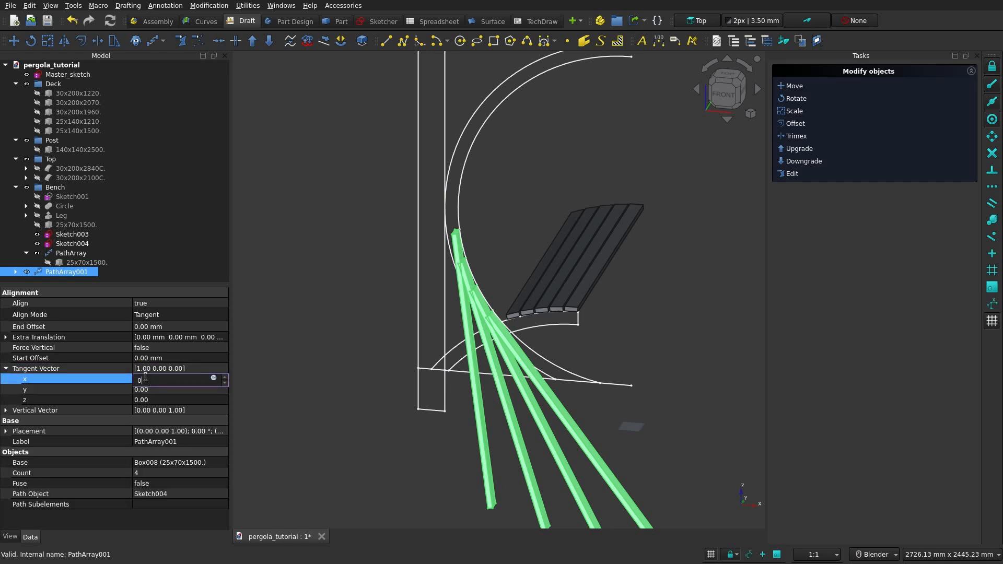
{"action": "type", "text": "0"}
{"action": "left_click", "coordinate": [151, 390]}
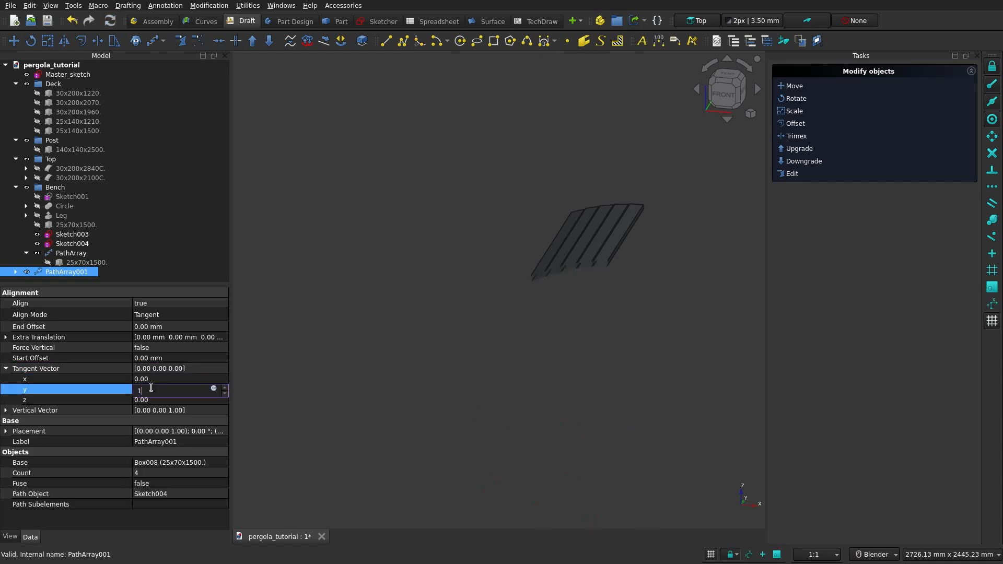
{"action": "key", "text": "Return"}
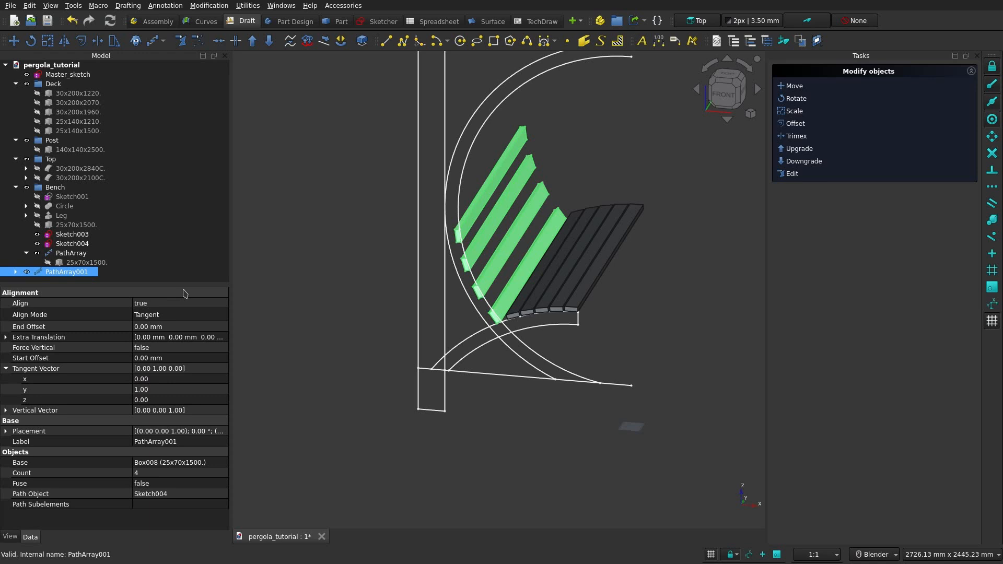
Step: Enable Force Vertical on the backrest array and set its Tangent Vector y component to -1
{"action": "left_click", "coordinate": [153, 350]}
{"action": "left_click", "coordinate": [153, 349]}
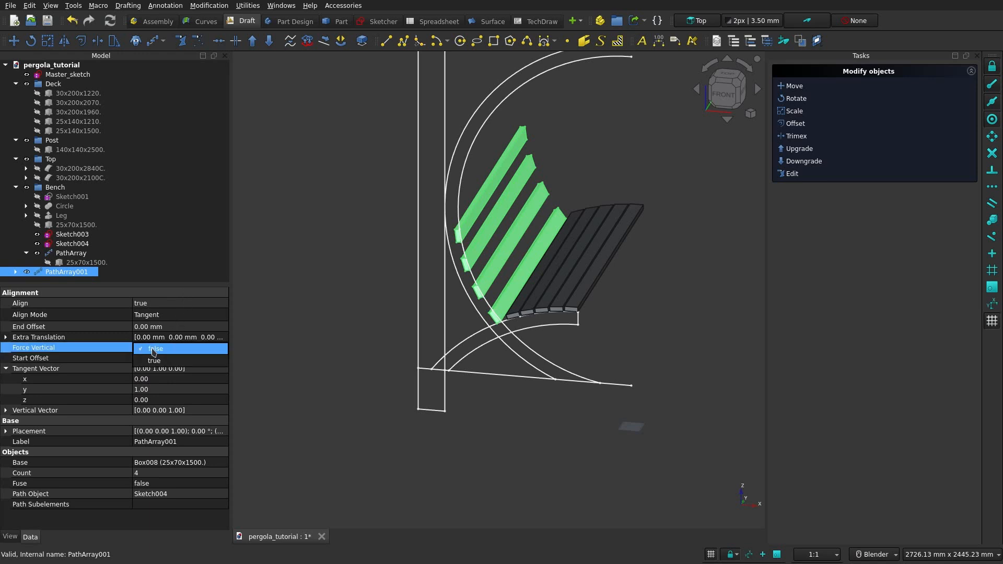
{"action": "left_click", "coordinate": [153, 349]}
{"action": "left_click", "coordinate": [159, 360]}
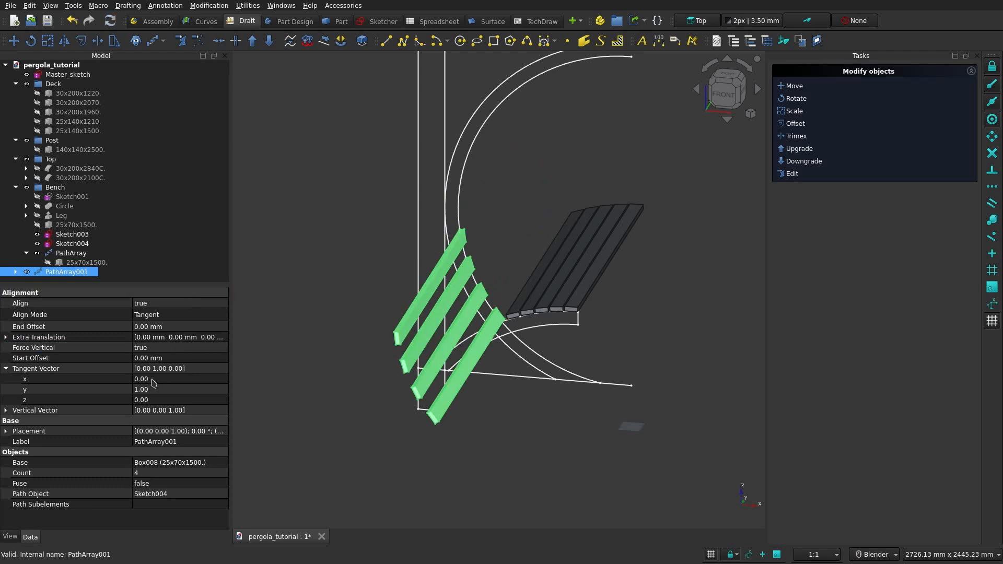
{"action": "left_click", "coordinate": [139, 391]}
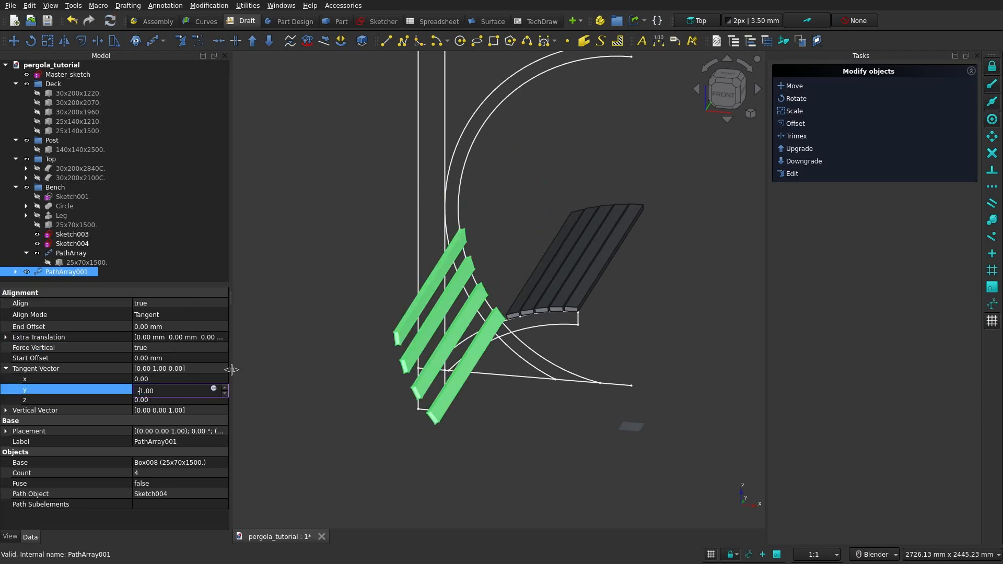
{"action": "type", "text": "-"}
{"action": "key", "text": "Return"}
Step: Set the backrest slat array's Count to 8
{"action": "left_click", "coordinate": [157, 473]}
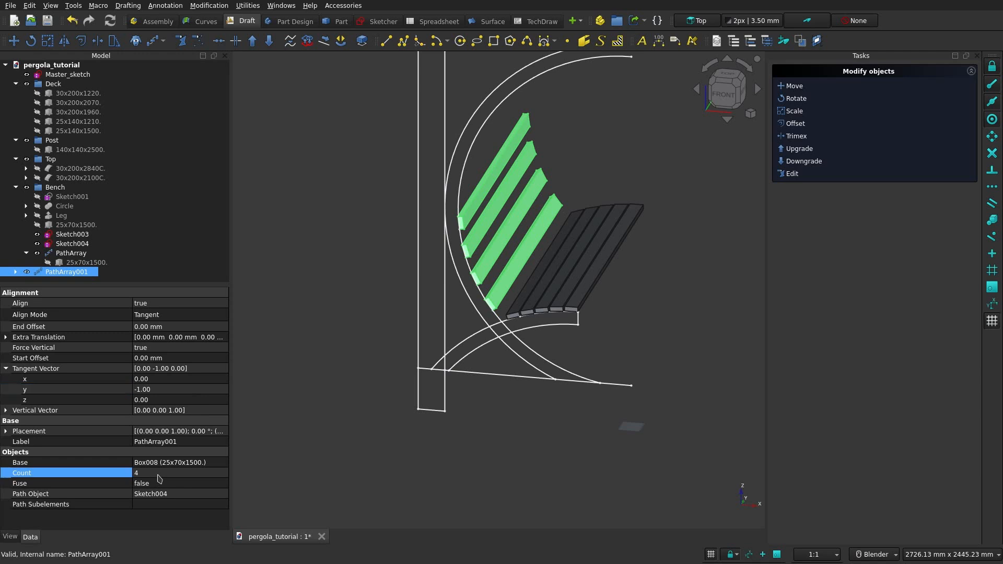
{"action": "type", "text": "8"}
{"action": "key", "text": "Return"}
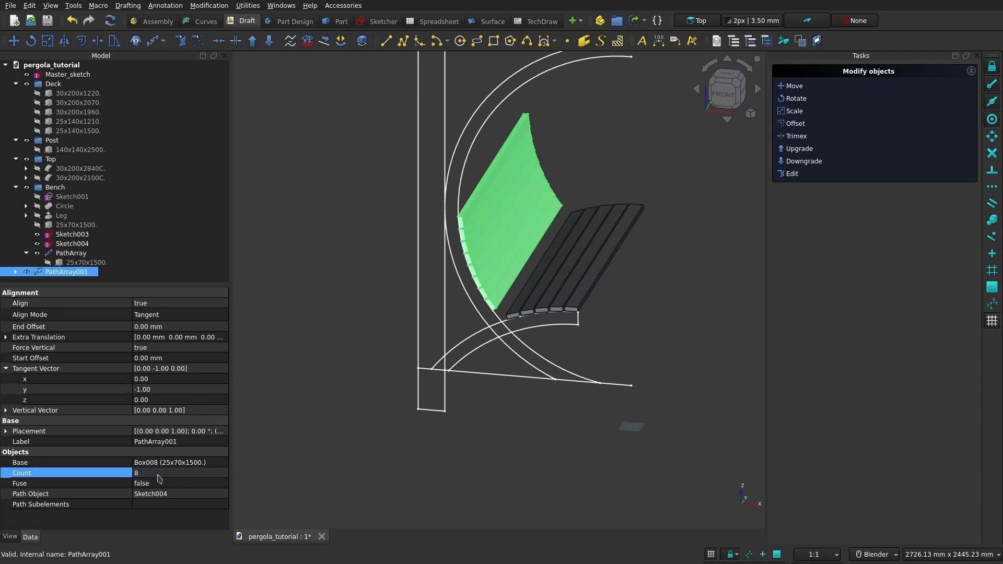
Step: Set the backrest board path array's count to 7
{"action": "left_click", "coordinate": [156, 474]}
{"action": "type", "text": "7"}
{"action": "key", "text": "Return"}
{"action": "middle_click_drag", "start_coordinate": [527, 224], "coordinate": [630, 150]}
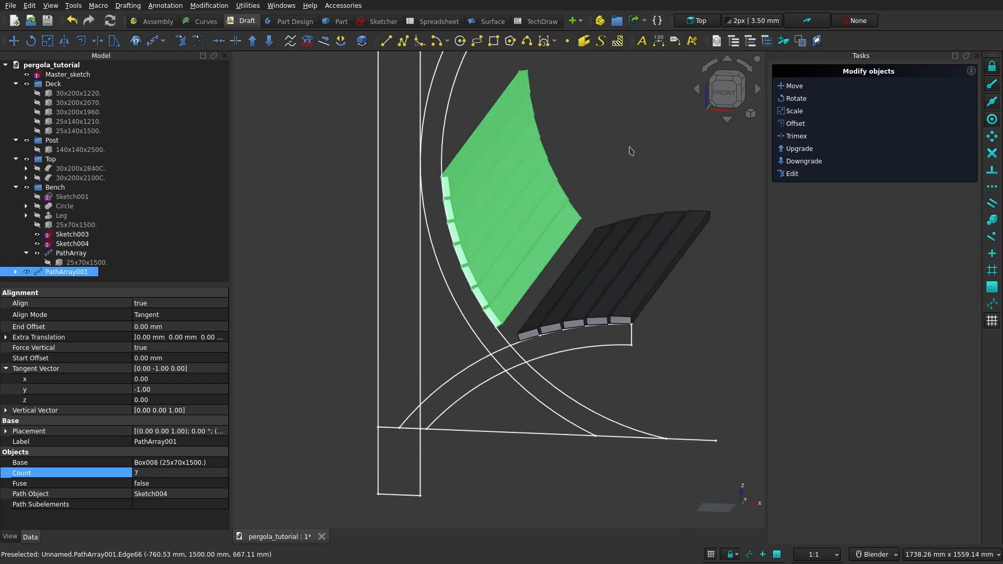
{"action": "left_click", "coordinate": [630, 150]}
{"action": "middle_click_drag", "start_coordinate": [562, 208], "coordinate": [563, 262]}
{"action": "scroll", "coordinate": [573, 233], "scroll_direction": "down", "scroll_amount": 2}
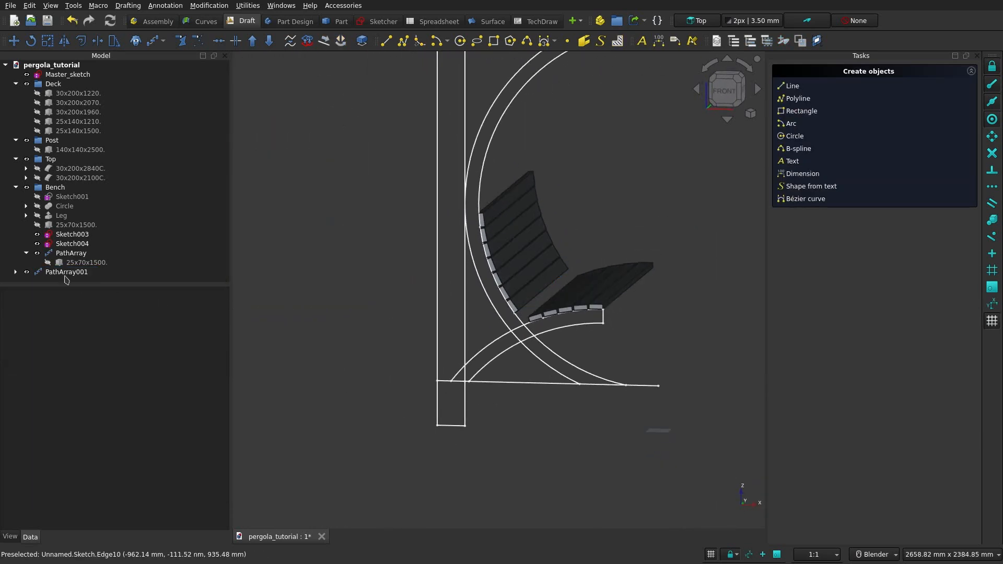
Step: Move the backrest array PathArray001 into the Bench group and rename the seat array as Sit_boards_x5
{"action": "left_click", "coordinate": [73, 274]}
{"action": "left_click", "coordinate": [58, 274]}
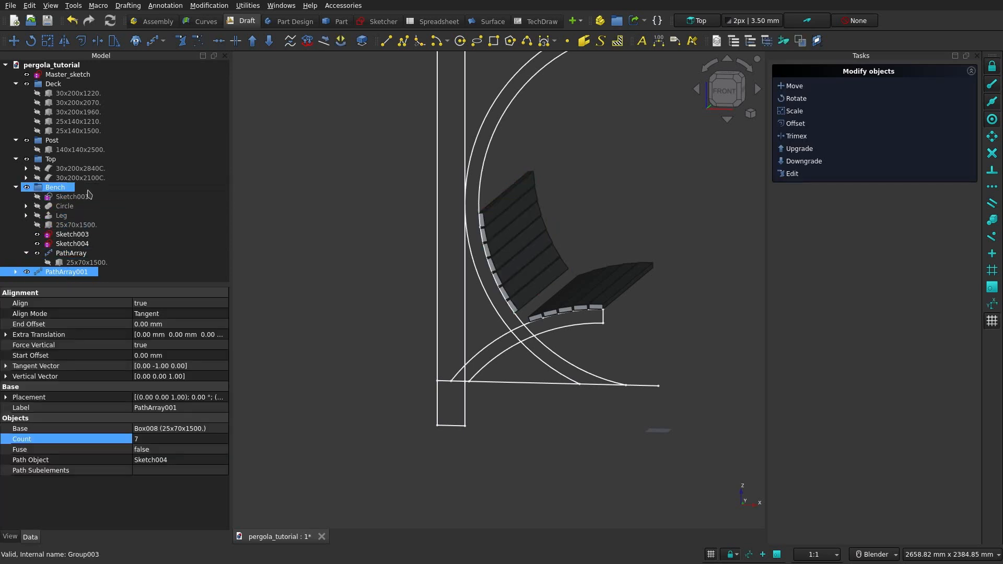
{"action": "left_click", "coordinate": [82, 256]}
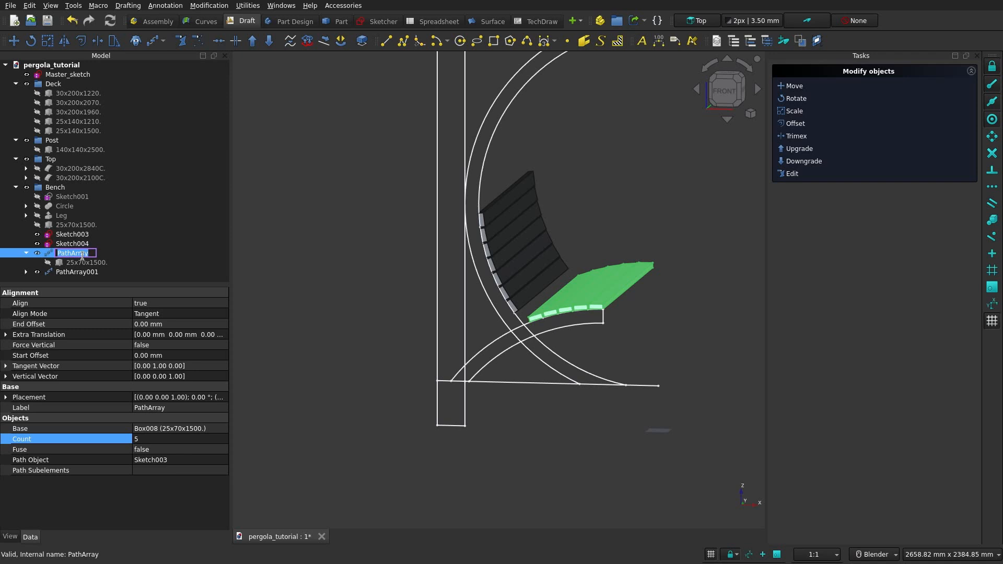
{"action": "type", "text": "Si"}
{"action": "key", "text": "Return"}
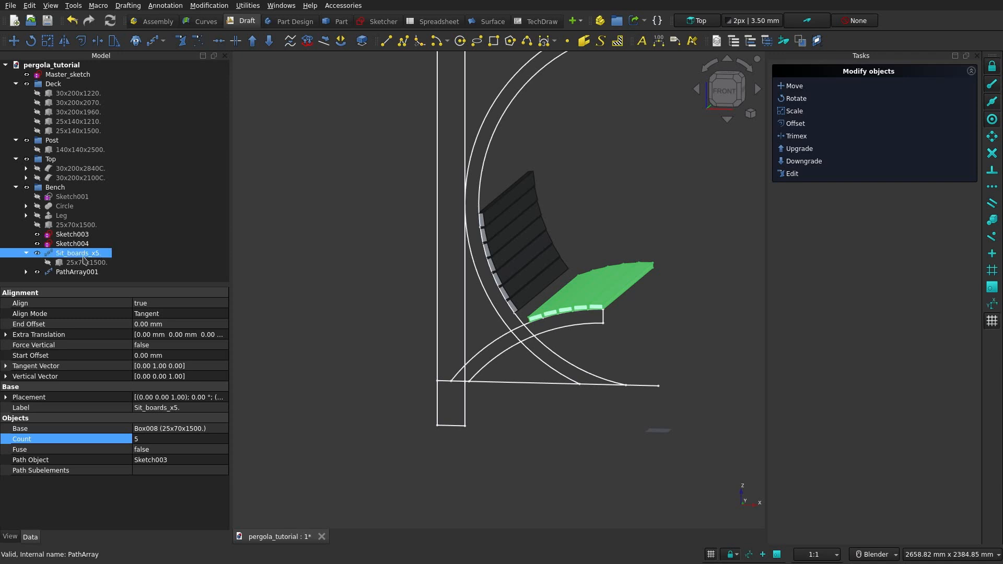
Step: Rename the backrest array as Sit_top_boards_x7. and collapse the seat array's tree entry
{"action": "left_click", "coordinate": [81, 272]}
{"action": "left_click", "coordinate": [80, 272]}
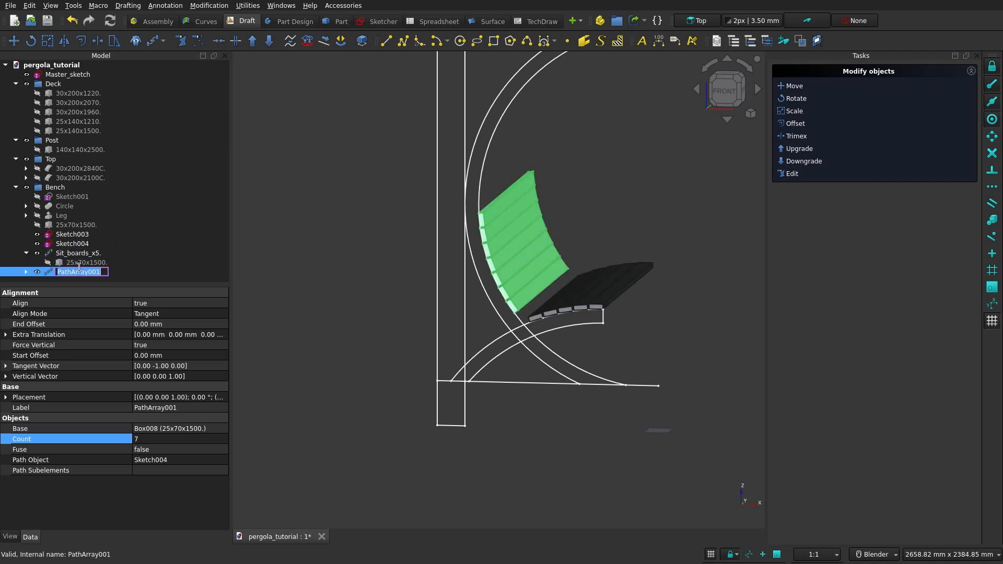
{"action": "type", "text": "S"}
{"action": "type", "text": "it_top_boards_x7."}
{"action": "key", "text": "Return"}
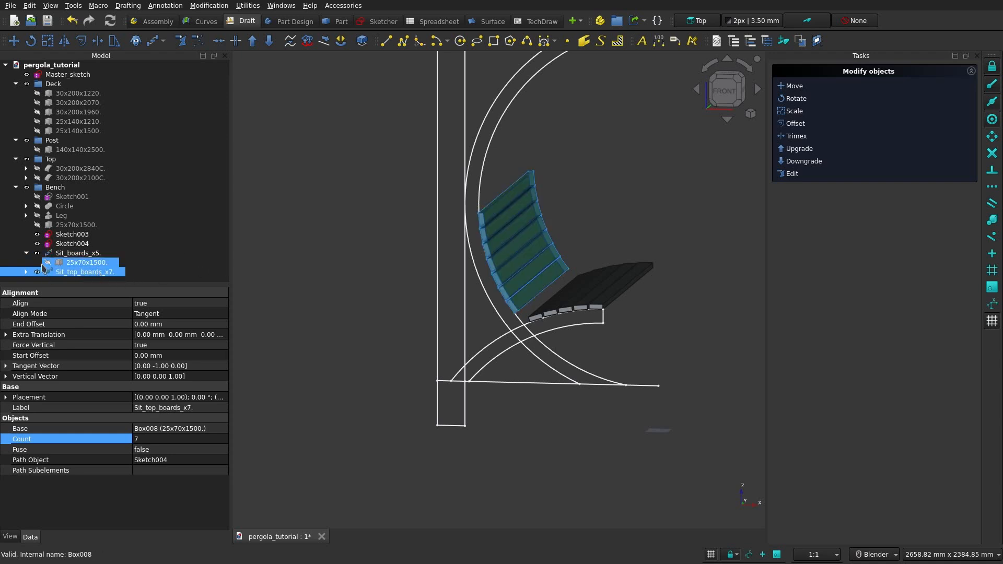
{"action": "left_click", "coordinate": [27, 254]}
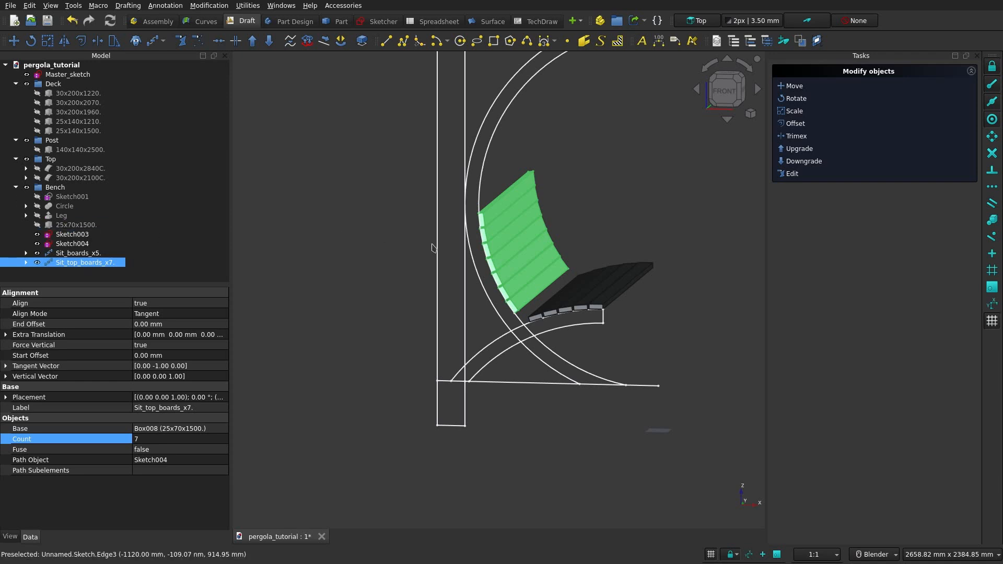
Step: Collapse the Bench, Top and Post groups in the model tree and hide the Bench group
{"action": "left_click", "coordinate": [318, 231]}
{"action": "middle_click_drag", "start_coordinate": [606, 230], "coordinate": [577, 246]}
{"action": "scroll", "coordinate": [575, 257], "scroll_direction": "down", "scroll_amount": 2}
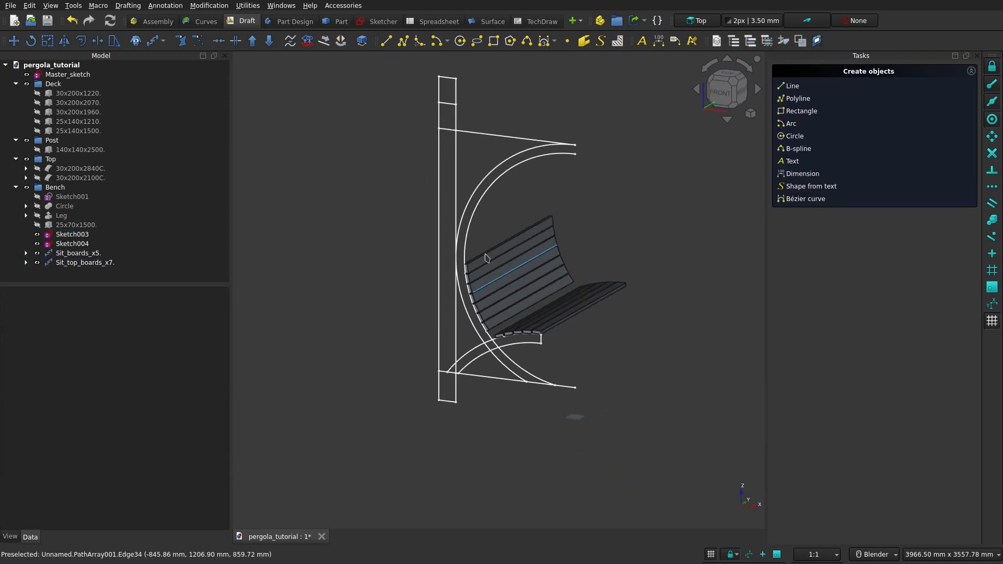
{"action": "left_click", "coordinate": [15, 187]}
{"action": "left_click", "coordinate": [15, 159]}
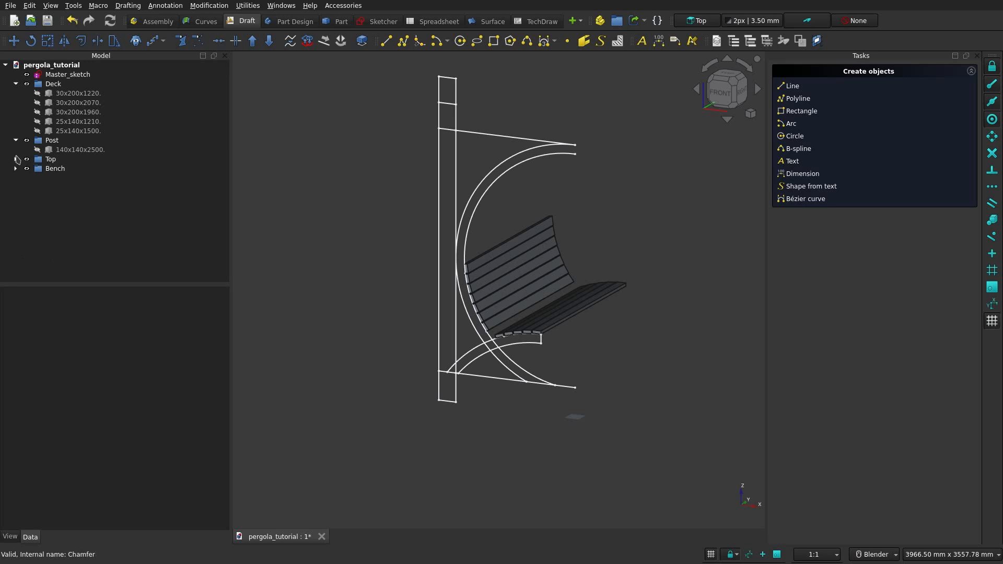
{"action": "left_click", "coordinate": [15, 140]}
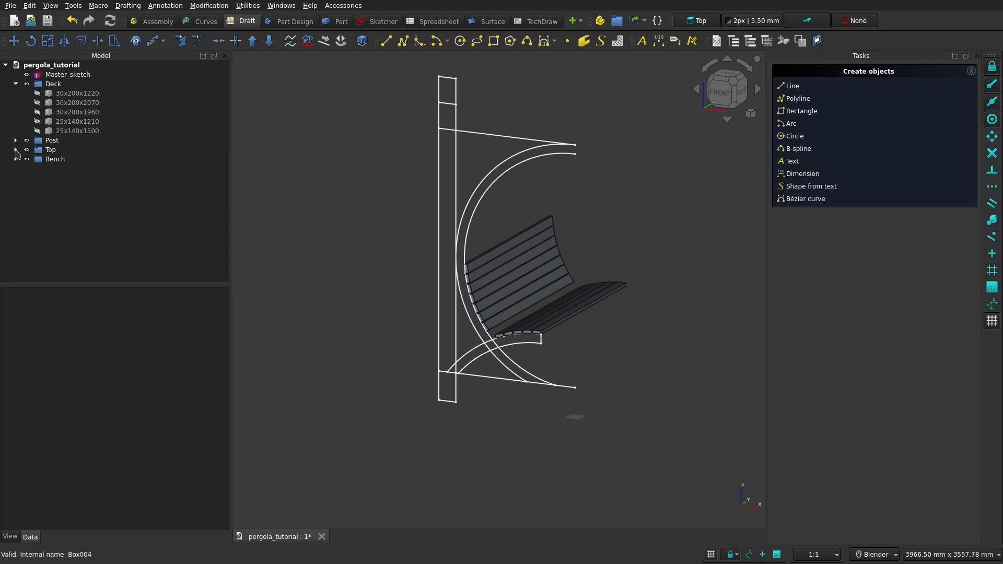
{"action": "left_click", "coordinate": [27, 158]}
Step: Show the 25x140x1500. deck board and create an orthogonal array of it with X 1, Y 13, Z 1 elements and a 150 mm Y interval
{"action": "left_click", "coordinate": [37, 131]}
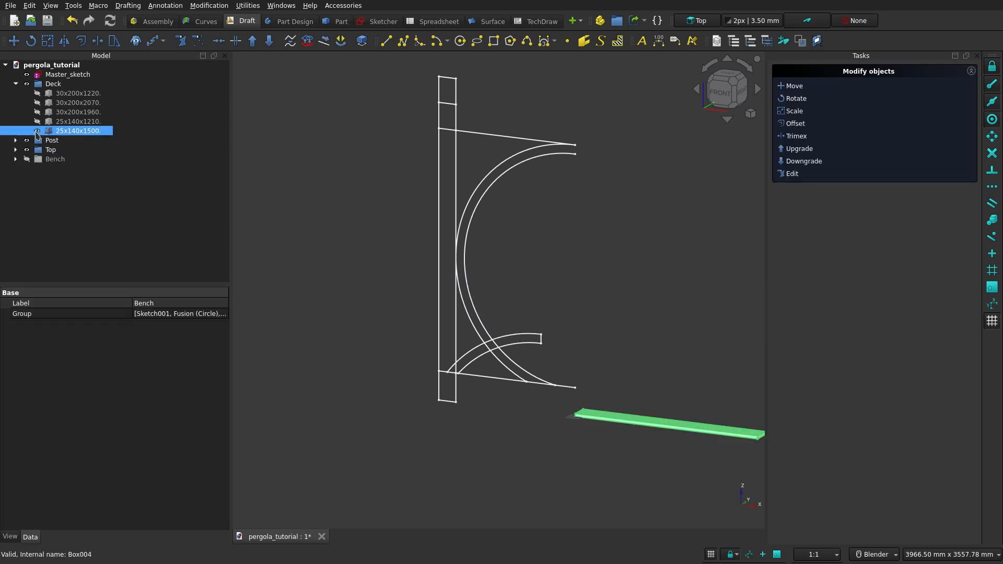
{"action": "left_click", "coordinate": [638, 322]}
{"action": "middle_click_drag", "start_coordinate": [548, 265], "coordinate": [496, 222], "text": "shift"}
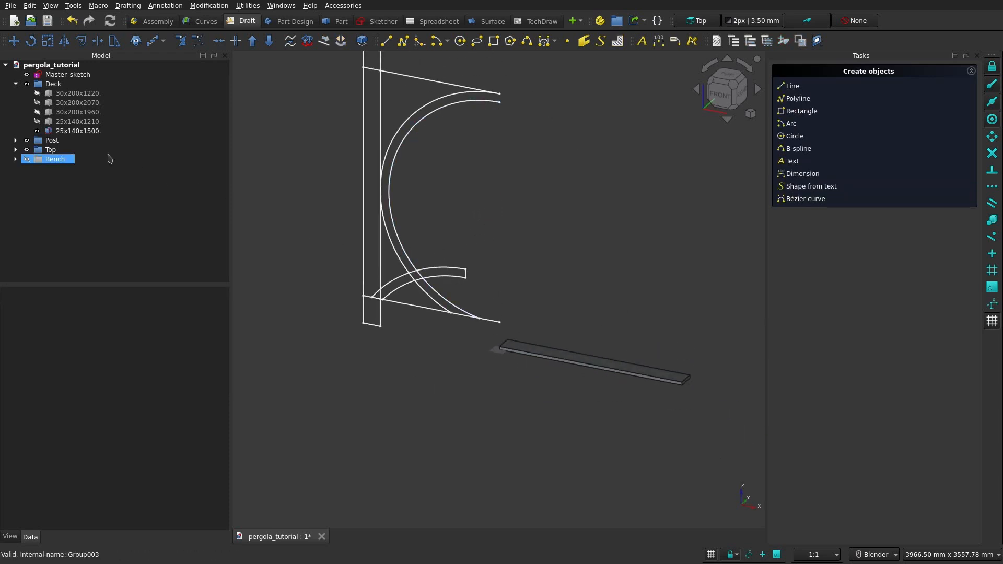
{"action": "left_click", "coordinate": [84, 132]}
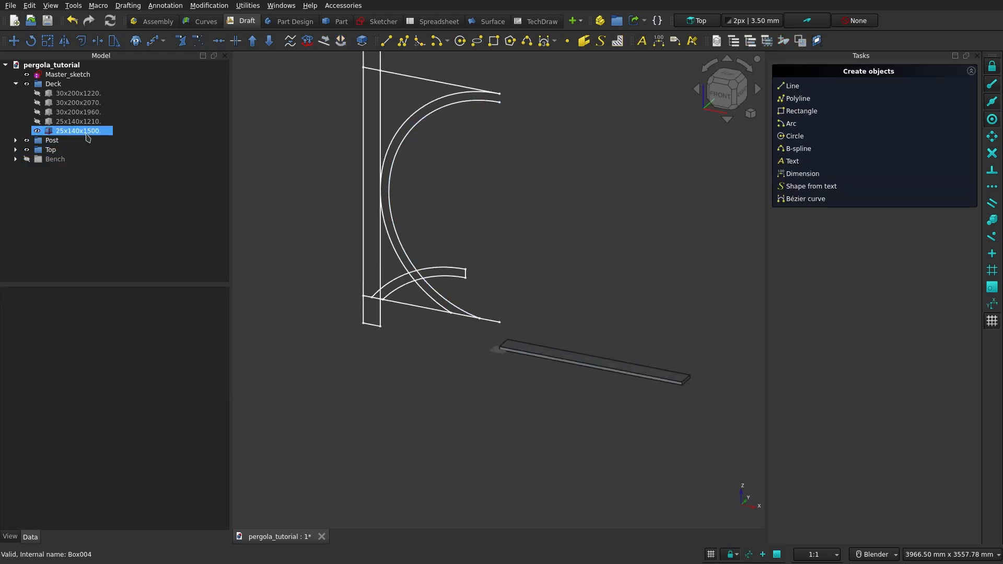
{"action": "left_click", "coordinate": [163, 41]}
{"action": "left_click", "coordinate": [166, 56]}
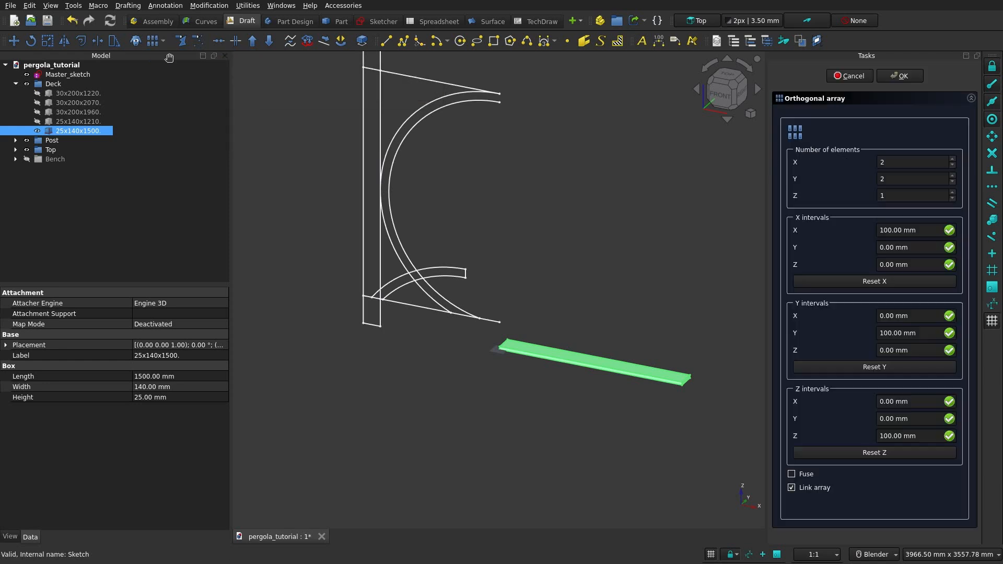
{"action": "left_click", "coordinate": [888, 162]}
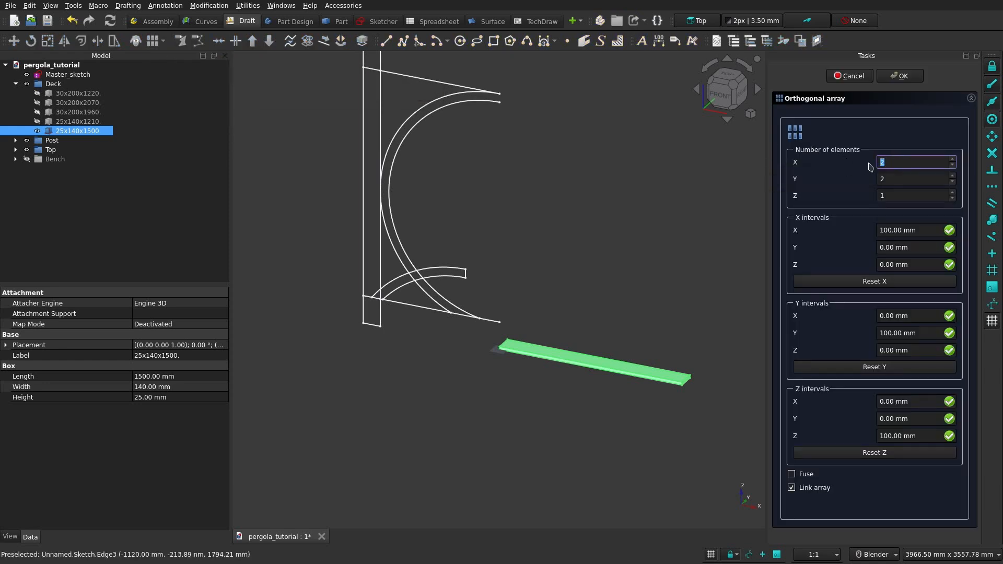
{"action": "key", "text": "Tab"}
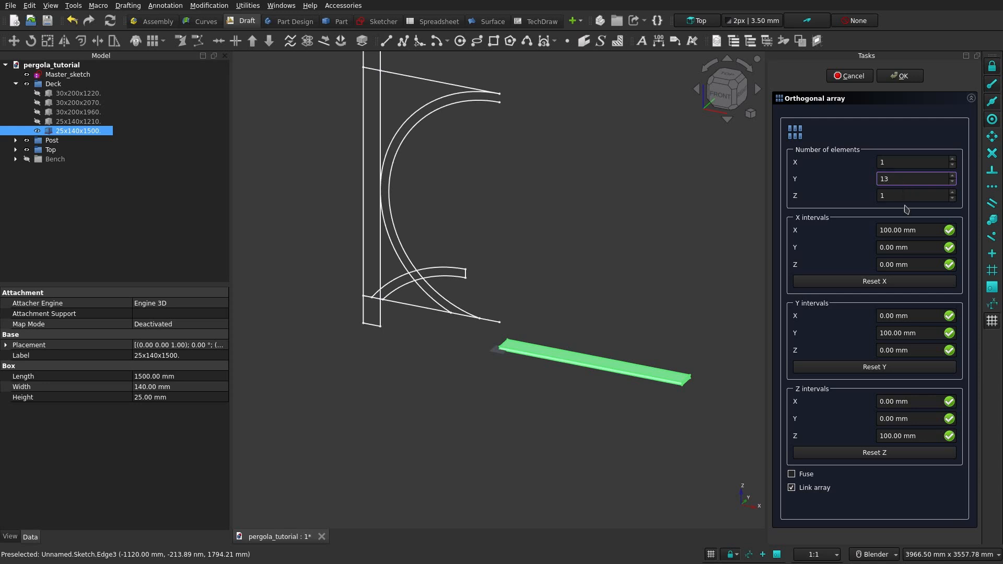
{"action": "left_click_drag", "start_coordinate": [906, 333], "coordinate": [825, 335]}
{"action": "type", "text": "150"}
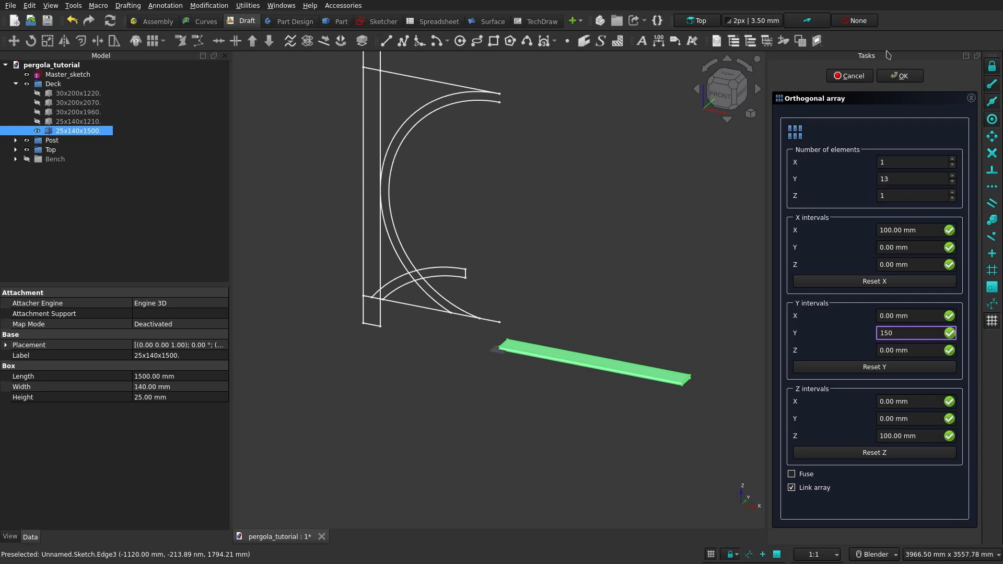
{"action": "left_click", "coordinate": [899, 76]}
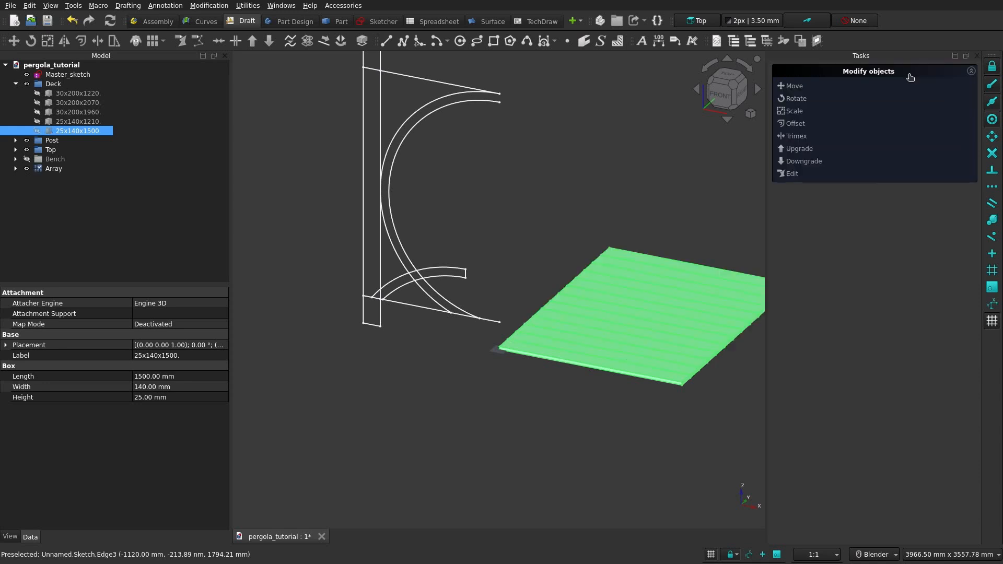
Step: Rename the deck board array as 25x140x1500_x13. and move it into the Deck group
{"action": "middle_click_drag", "start_coordinate": [561, 246], "coordinate": [485, 240], "text": "shift"}
{"action": "left_click", "coordinate": [607, 192]}
{"action": "middle_click_drag", "start_coordinate": [639, 216], "coordinate": [631, 252]}
{"action": "left_click", "coordinate": [52, 169]}
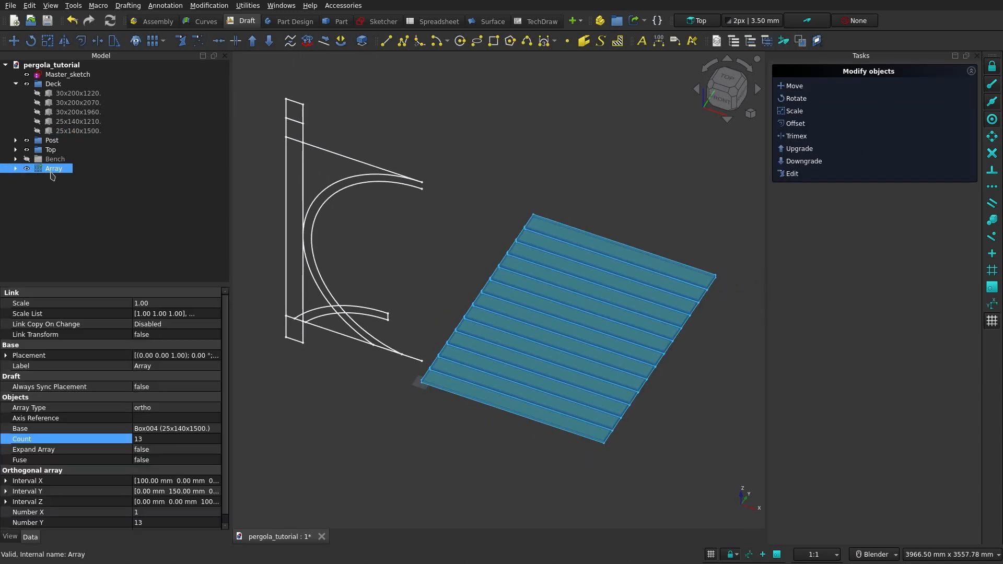
{"action": "left_click", "coordinate": [51, 170]}
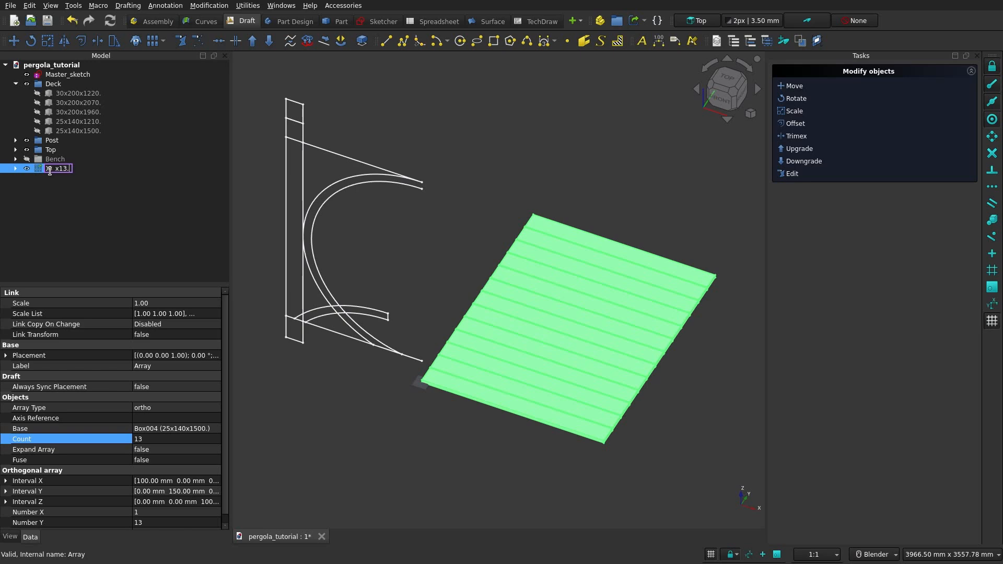
{"action": "key", "text": "Return"}
{"action": "left_click_drag", "start_coordinate": [81, 169], "coordinate": [94, 87]}
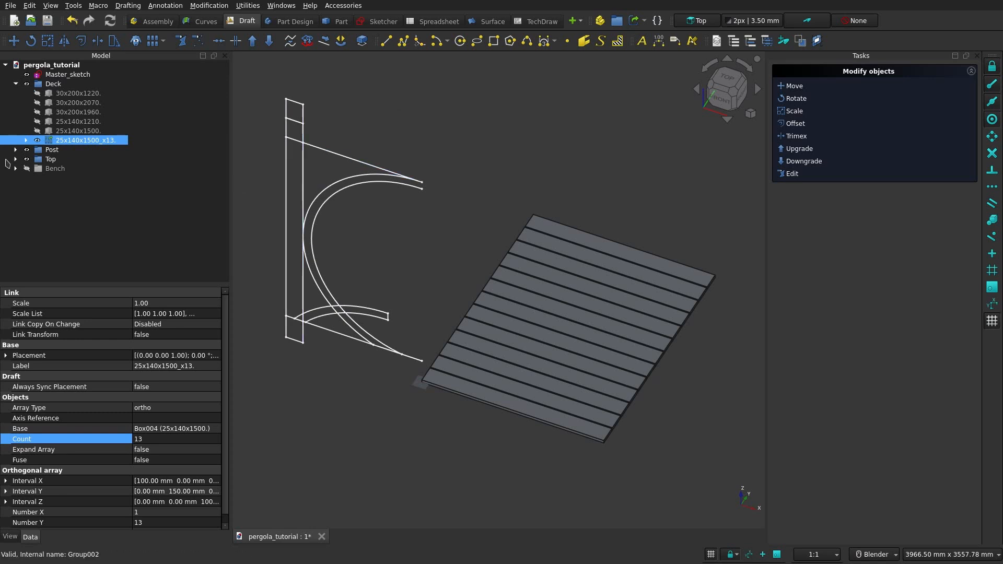
Step: Hide the 25x140x1500_x13. array and the Master_sketch, collapsing the Deck group
{"action": "left_click", "coordinate": [37, 140]}
{"action": "middle_click_drag", "start_coordinate": [475, 177], "coordinate": [523, 213], "text": "shift"}
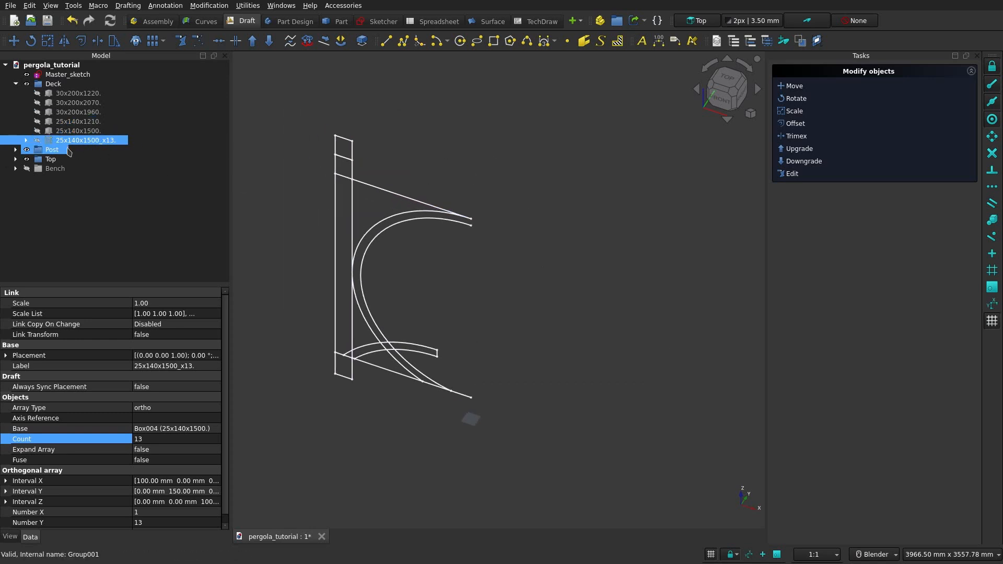
{"action": "left_click", "coordinate": [27, 74]}
{"action": "left_click", "coordinate": [16, 83]}
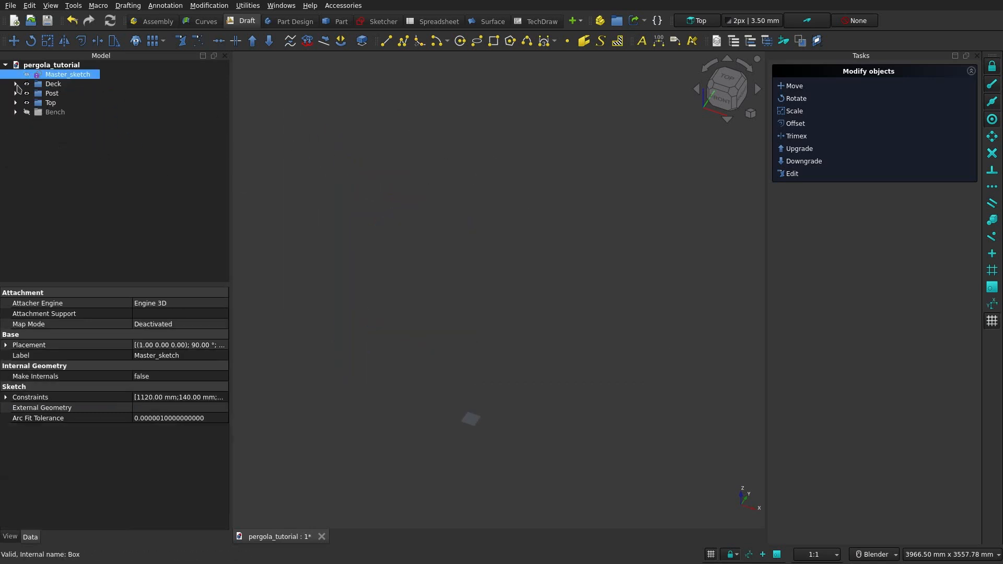
Step: Show and expand the Bench group, and hide each of its objects individually, from Sketch001 through Sit_top_boards_x7
{"action": "left_click", "coordinate": [53, 112]}
{"action": "key", "text": "space"}
{"action": "left_click", "coordinate": [16, 113]}
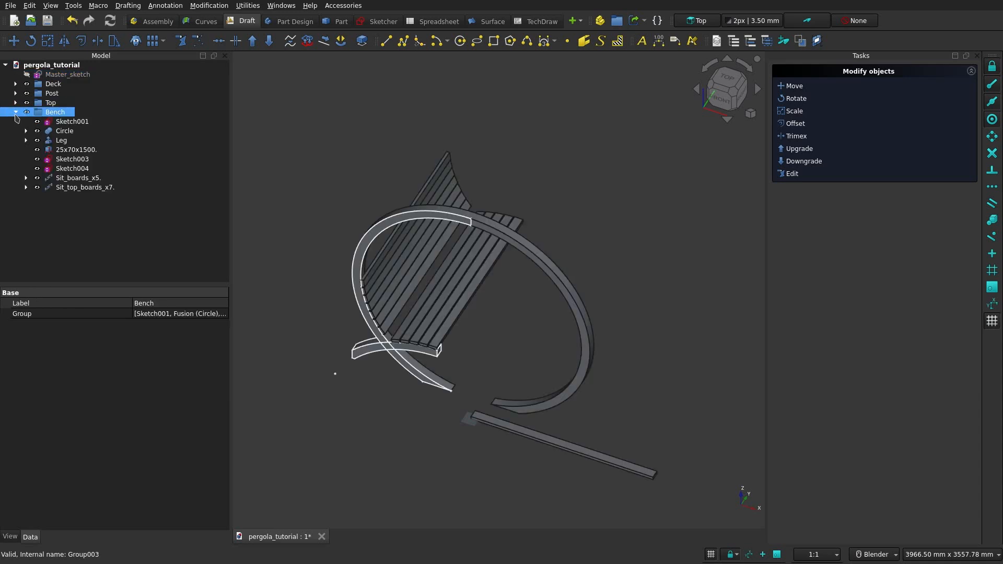
{"action": "left_click", "coordinate": [42, 123]}
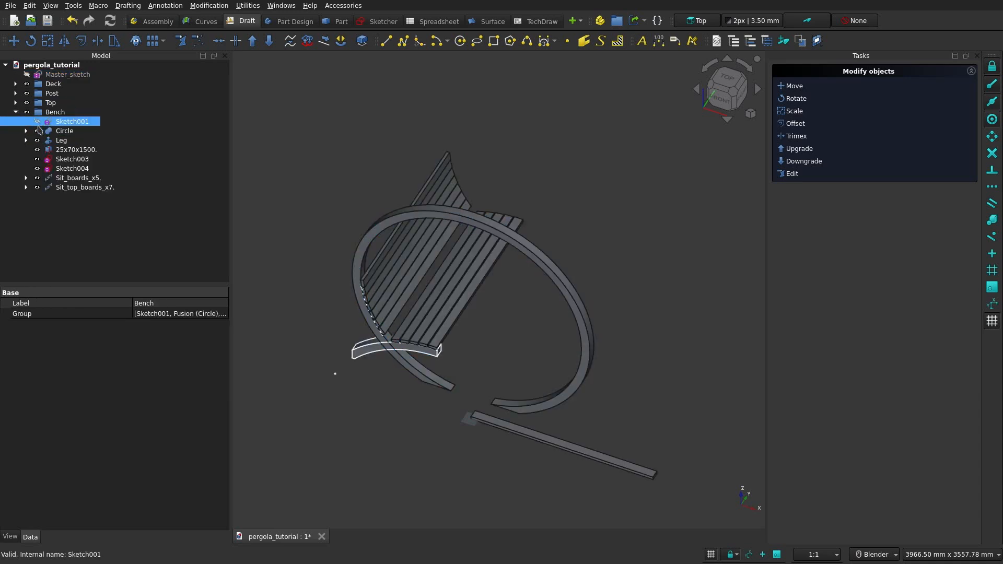
{"action": "left_click", "coordinate": [37, 130]}
{"action": "left_click", "coordinate": [37, 140]}
{"action": "left_click", "coordinate": [37, 150]}
{"action": "left_click", "coordinate": [37, 159]}
{"action": "left_click", "coordinate": [37, 168]}
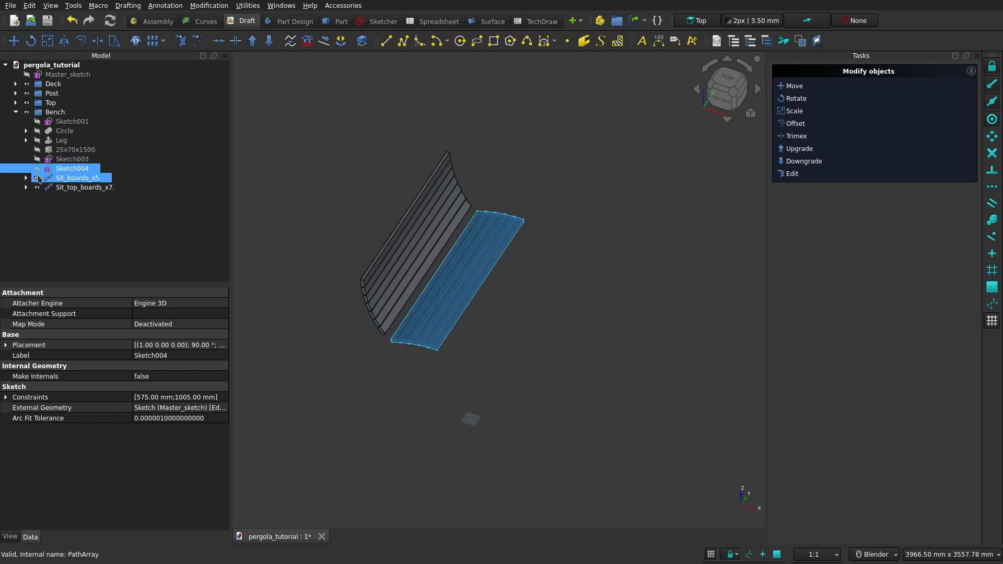
{"action": "left_click", "coordinate": [37, 177]}
{"action": "left_click", "coordinate": [37, 187]}
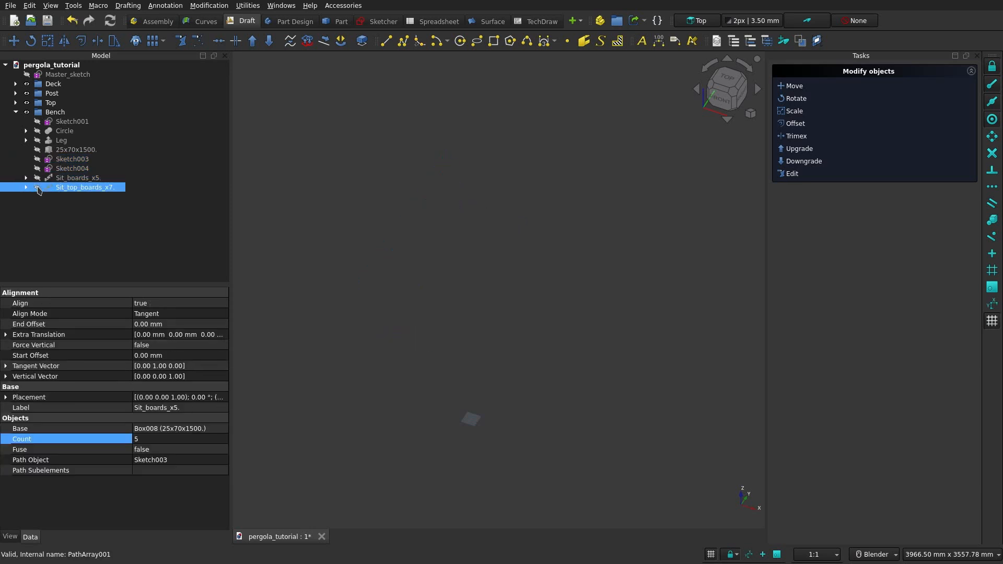
Step: Collapse the Bench group and hide the Bench, Top, Post and Deck groups
{"action": "left_click", "coordinate": [27, 112]}
{"action": "left_click", "coordinate": [27, 112]}
{"action": "left_click", "coordinate": [15, 111]}
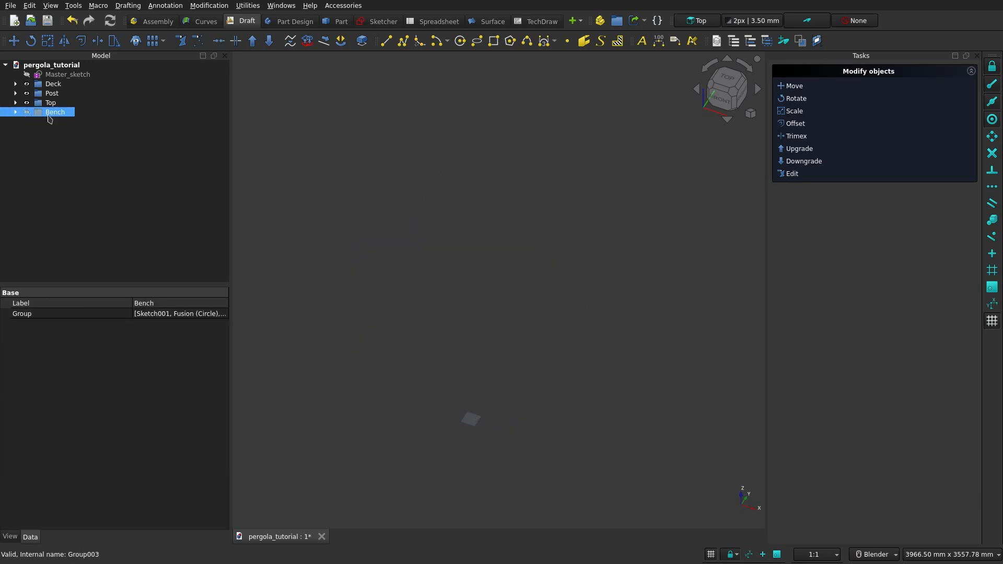
{"action": "left_click", "coordinate": [27, 102]}
{"action": "left_click", "coordinate": [27, 93]}
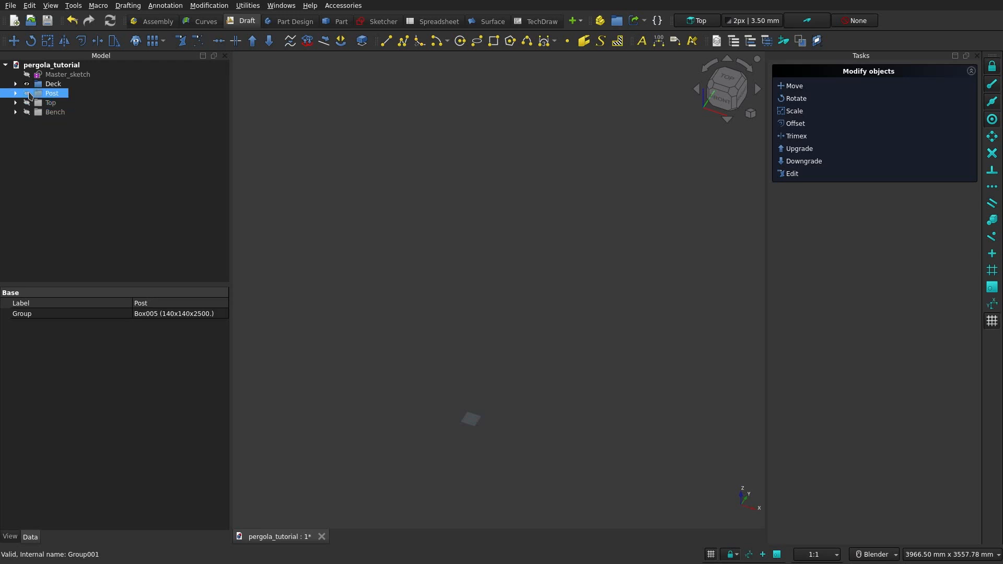
{"action": "left_click", "coordinate": [26, 93]}
{"action": "left_click", "coordinate": [27, 93]}
{"action": "left_click", "coordinate": [27, 84]}
Step: Switch to the Assembly workbench and create a new assembly in the pergola_tutorial document
{"action": "middle_click_drag", "start_coordinate": [368, 162], "coordinate": [418, 205], "text": "shift"}
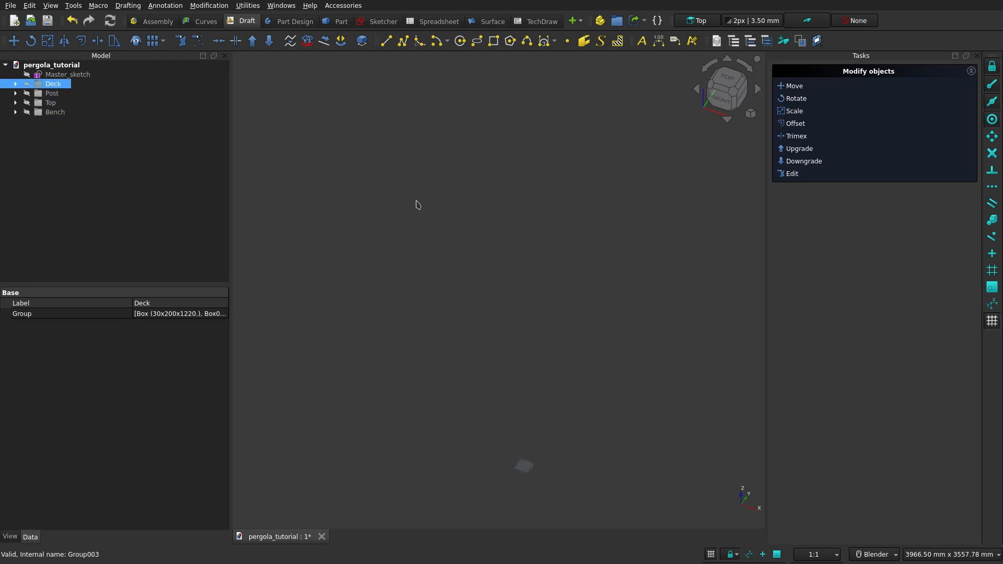
{"action": "scroll", "coordinate": [447, 256], "scroll_direction": "down", "scroll_amount": 1}
{"action": "middle_click_drag", "start_coordinate": [484, 216], "coordinate": [462, 114], "text": "shift"}
{"action": "scroll", "coordinate": [479, 180], "scroll_direction": "up", "scroll_amount": 2}
{"action": "scroll", "coordinate": [479, 171], "scroll_direction": "up", "scroll_amount": 2}
{"action": "middle_click_drag", "start_coordinate": [445, 345], "coordinate": [422, 157], "text": "shift"}
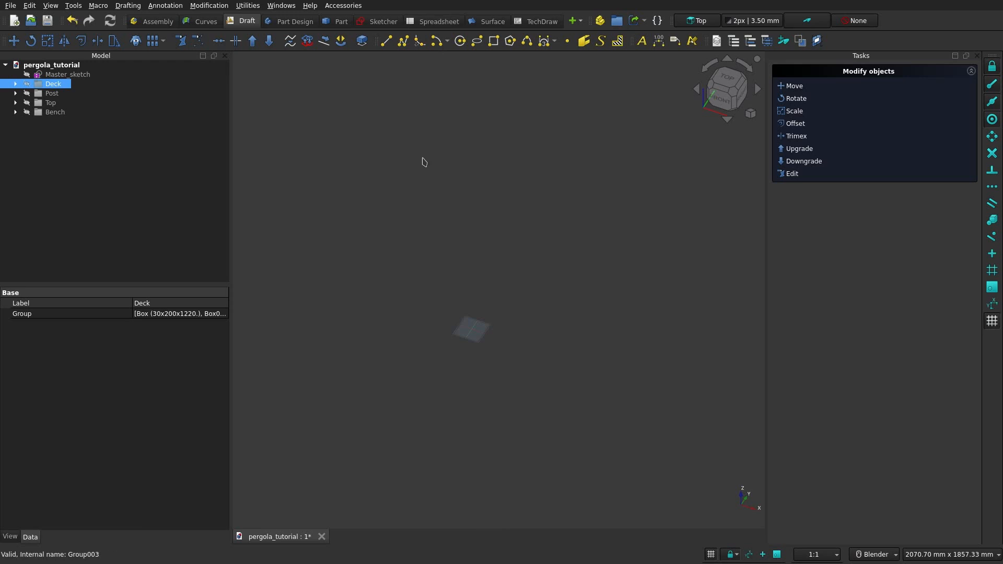
{"action": "scroll", "coordinate": [420, 145], "scroll_direction": "up", "scroll_amount": 1}
{"action": "left_click", "coordinate": [154, 21]}
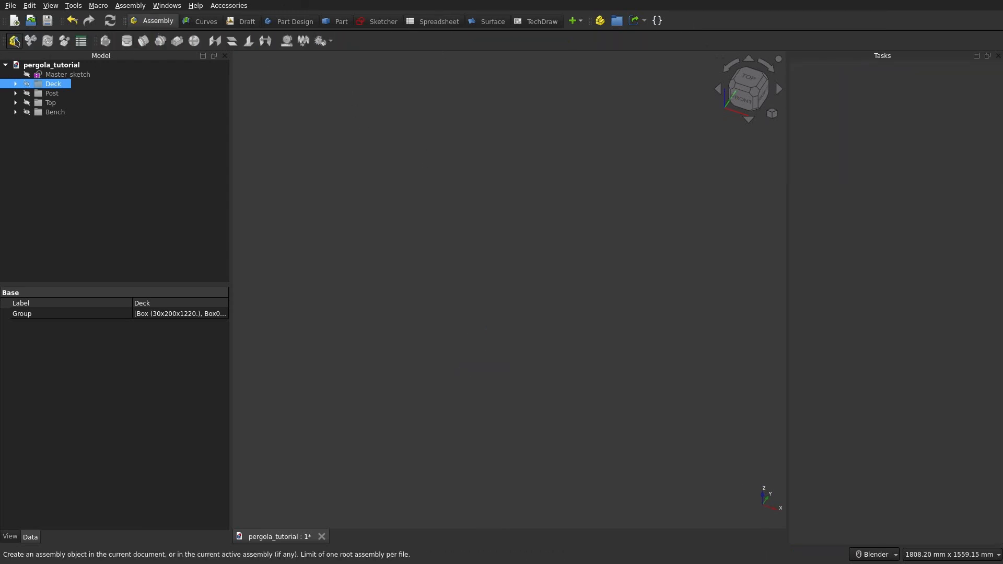
{"action": "left_click", "coordinate": [13, 41]}
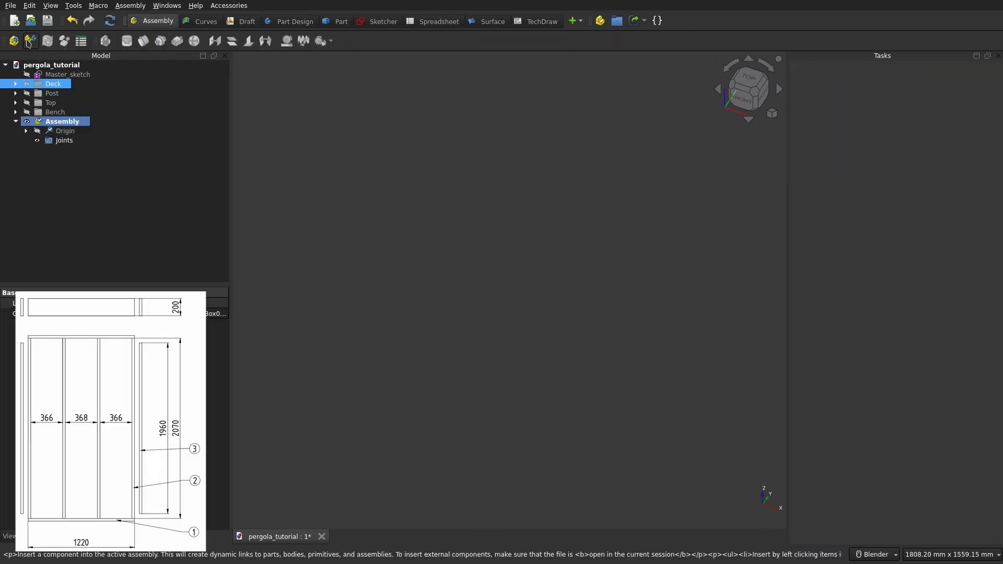
Step: Insert two 30x200x1220. deck boards into the assembly, grounding the first and placing the second parallel behind it
{"action": "left_click", "coordinate": [31, 41]}
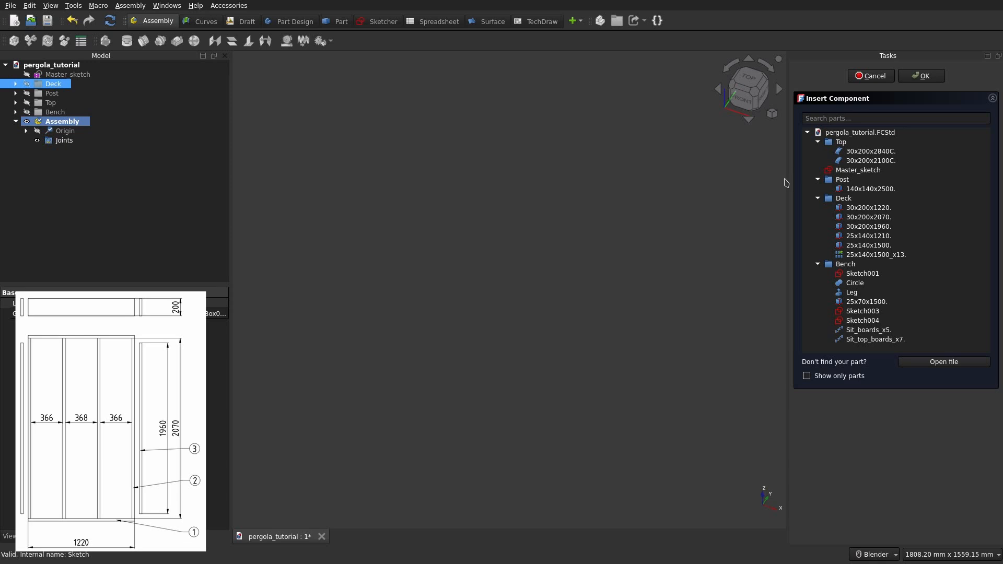
{"action": "left_click", "coordinate": [883, 209]}
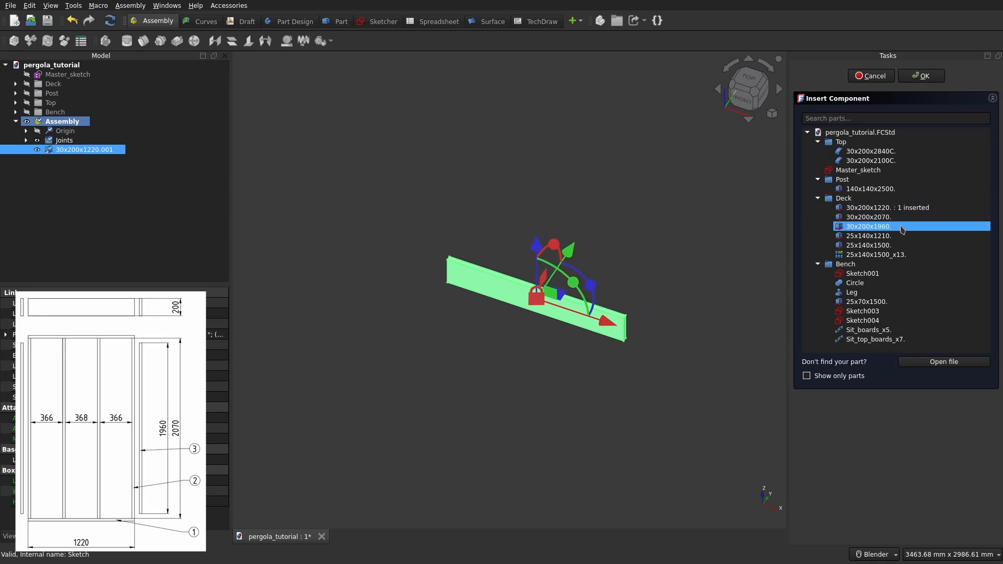
{"action": "left_click", "coordinate": [883, 208]}
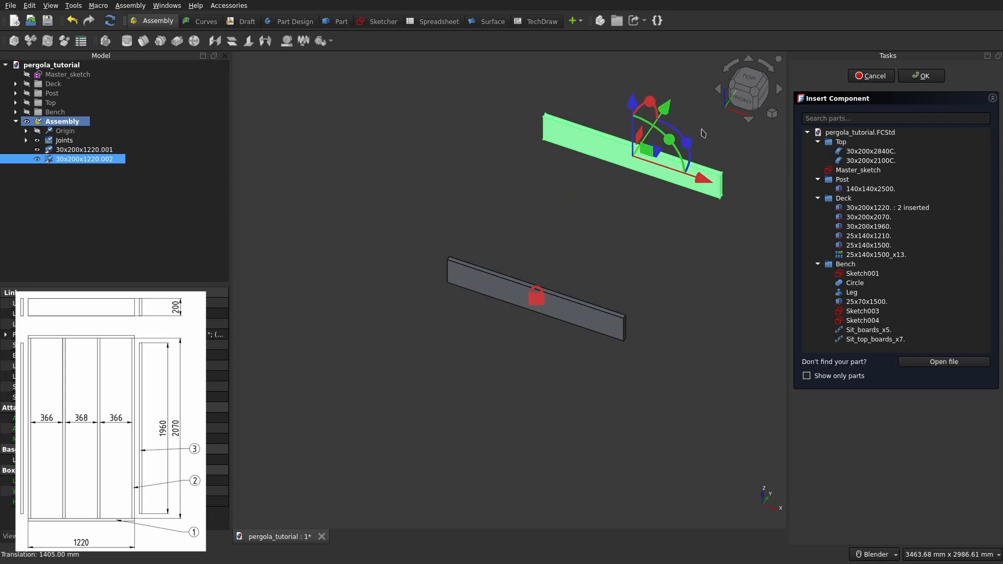
Step: Insert two 30x200x2070. deck boards into the assembly and turn both perpendicular to the 1220 boards, clear of them
{"action": "left_click", "coordinate": [896, 219]}
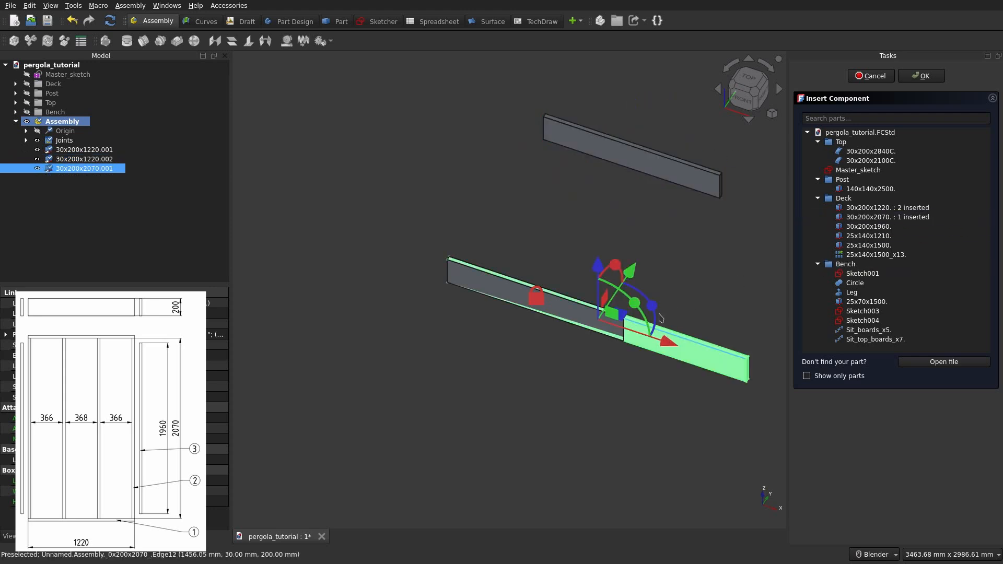
{"action": "left_click_drag", "start_coordinate": [650, 305], "coordinate": [391, 252]}
{"action": "left_click", "coordinate": [907, 220]}
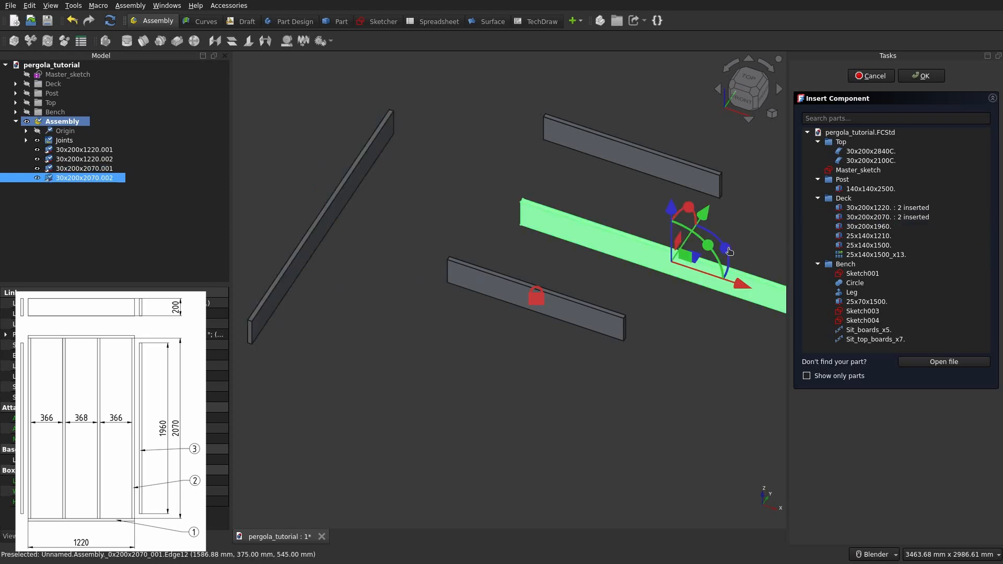
{"action": "left_click_drag", "start_coordinate": [729, 248], "coordinate": [695, 312]}
{"action": "left_click_drag", "start_coordinate": [745, 287], "coordinate": [374, 168]}
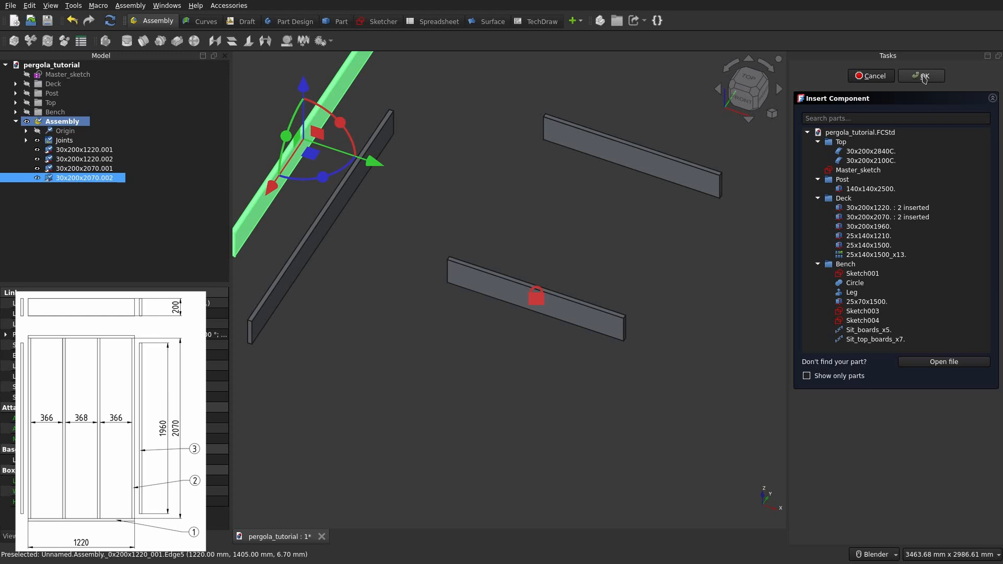
Step: Fix the lower end corner of 30x200x2070.001 to the grounded 30x200x1220.001 board with a fixed joint, rotated to form a square corner
{"action": "middle_click_drag", "start_coordinate": [380, 267], "coordinate": [512, 241], "text": "shift"}
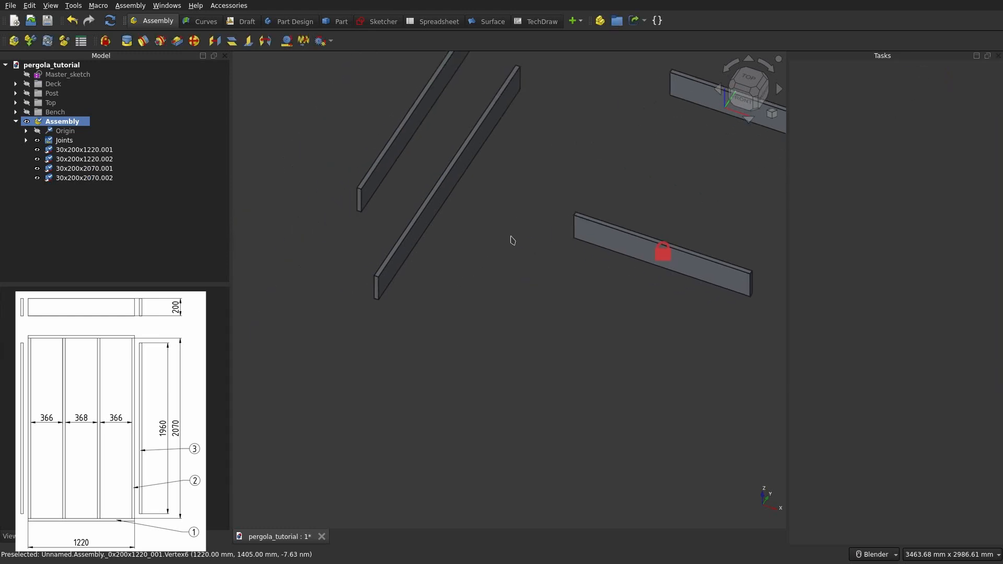
{"action": "scroll", "coordinate": [413, 279], "scroll_direction": "up", "scroll_amount": 3}
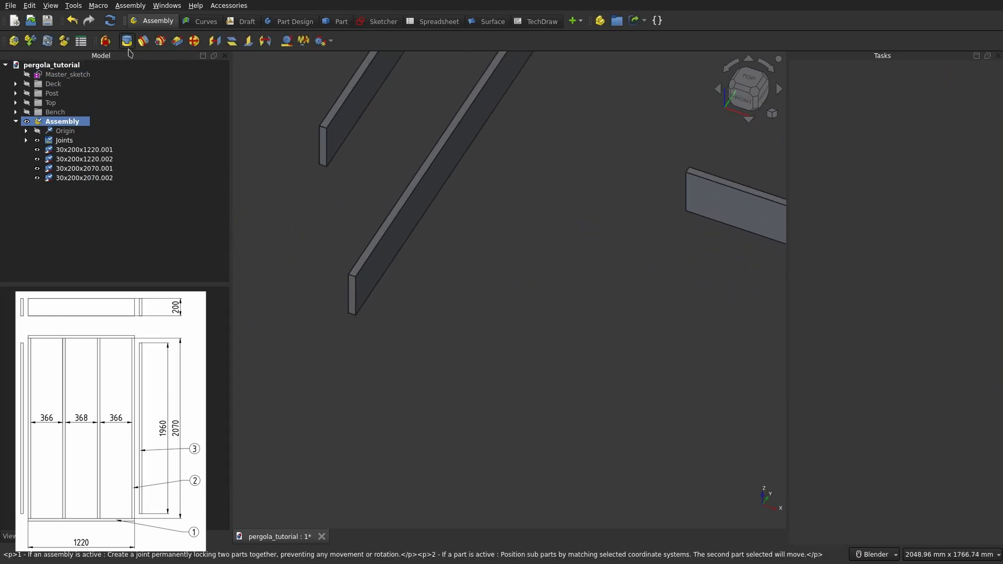
{"action": "key", "text": "j"}
{"action": "left_click", "coordinate": [345, 313]}
{"action": "middle_click_drag", "start_coordinate": [653, 245], "coordinate": [376, 245]}
{"action": "scroll", "coordinate": [555, 159], "scroll_direction": "up", "scroll_amount": 3}
{"action": "left_click", "coordinate": [529, 122]}
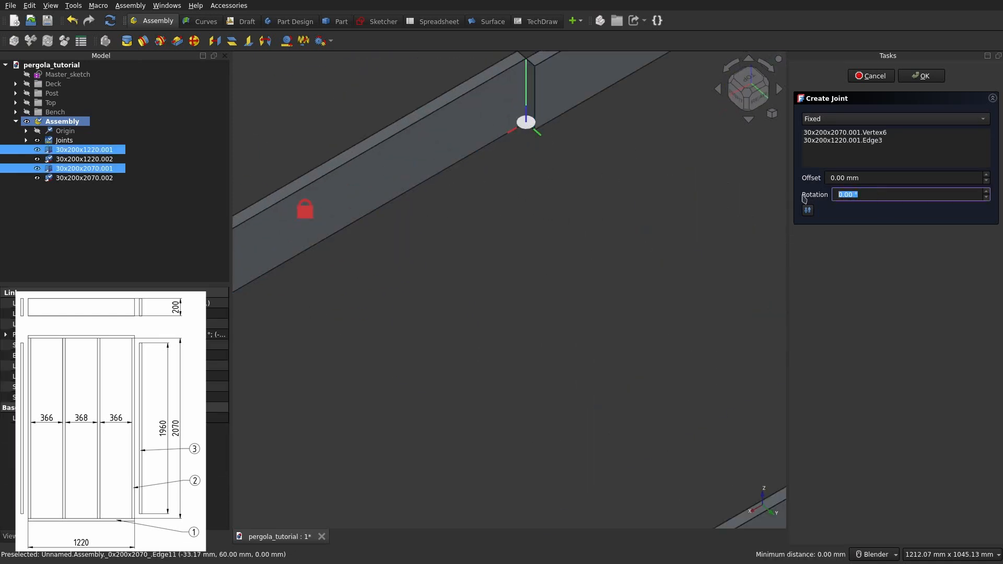
{"action": "type", "text": "9"}
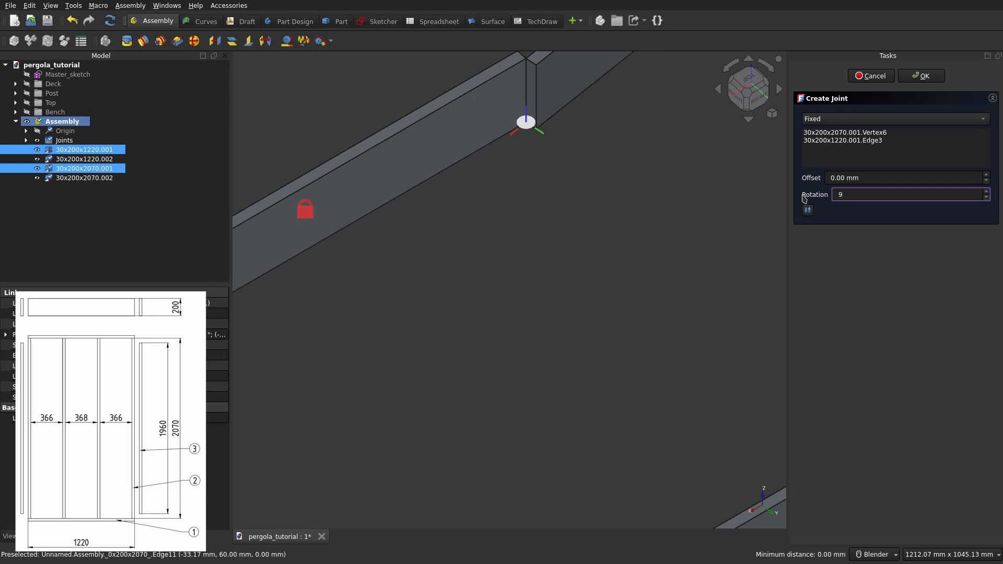
{"action": "type", "text": "-"}
{"action": "key", "text": "Return"}
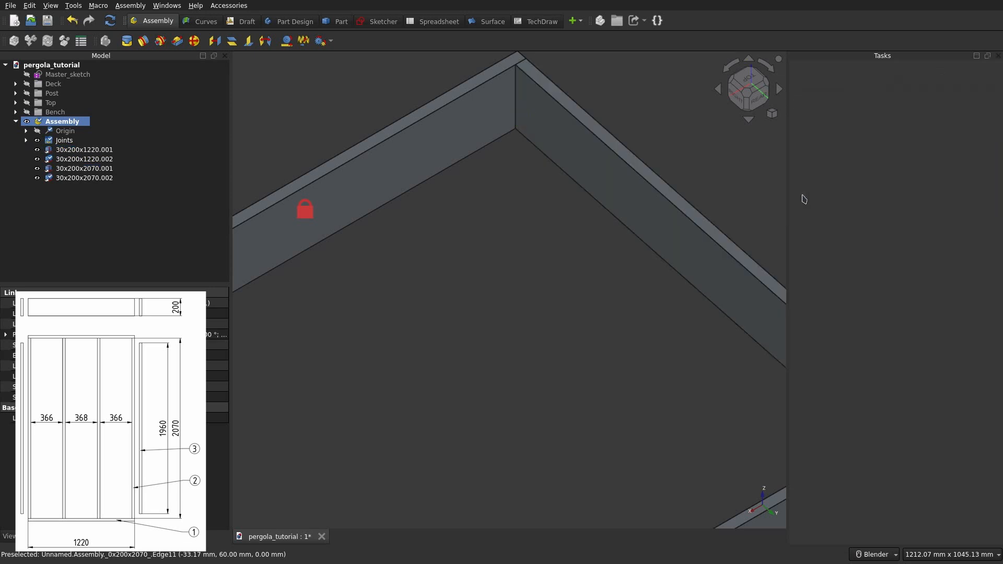
Step: Fix the lower corner of 30x200x1220.002 to the free end of 30x200x2070.001 with a fixed joint rotated 90°
{"action": "scroll", "coordinate": [620, 286], "scroll_direction": "down", "scroll_amount": 5}
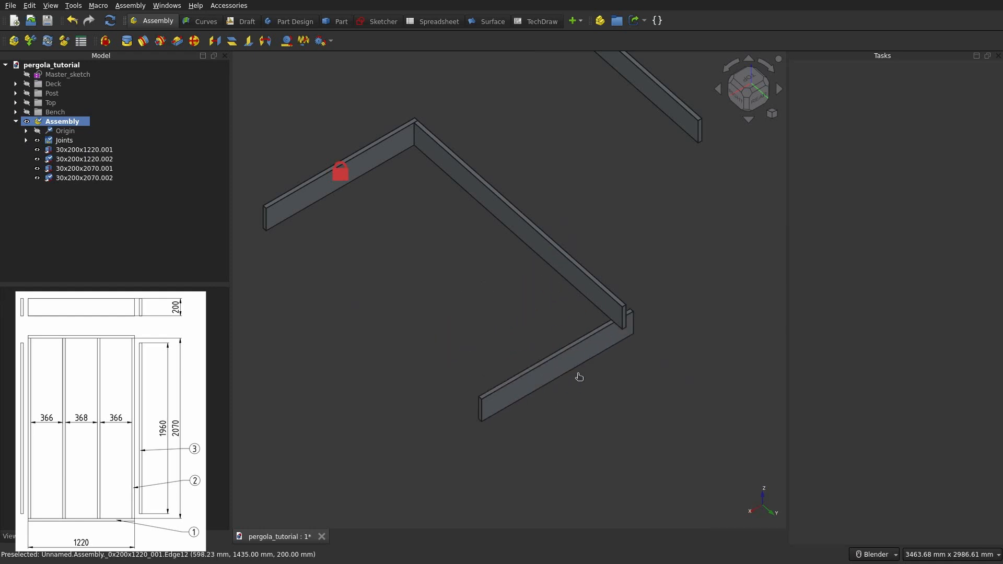
{"action": "middle_click_drag", "start_coordinate": [580, 377], "coordinate": [603, 273]}
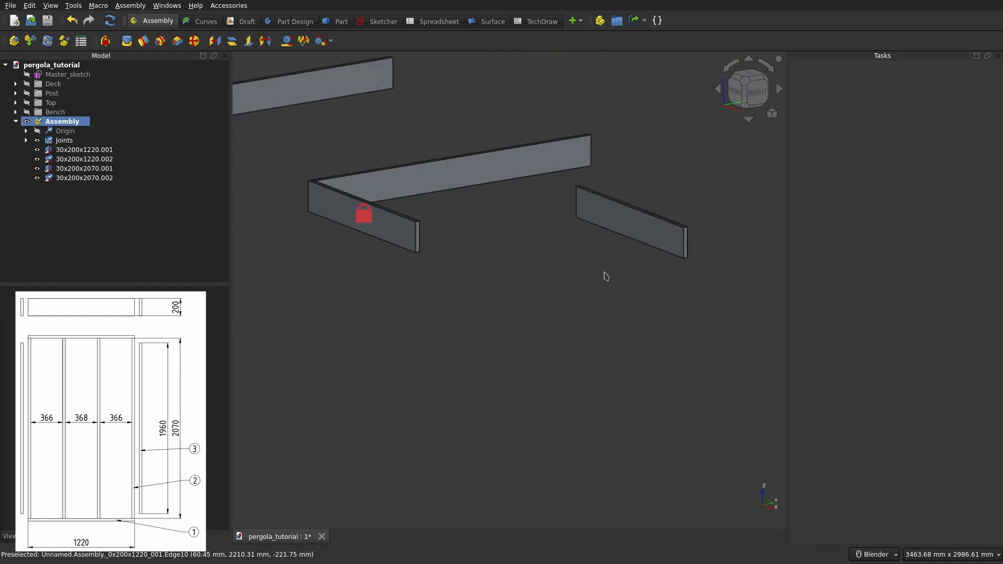
{"action": "scroll", "coordinate": [603, 271], "scroll_direction": "up", "scroll_amount": 3}
{"action": "key", "text": "f"}
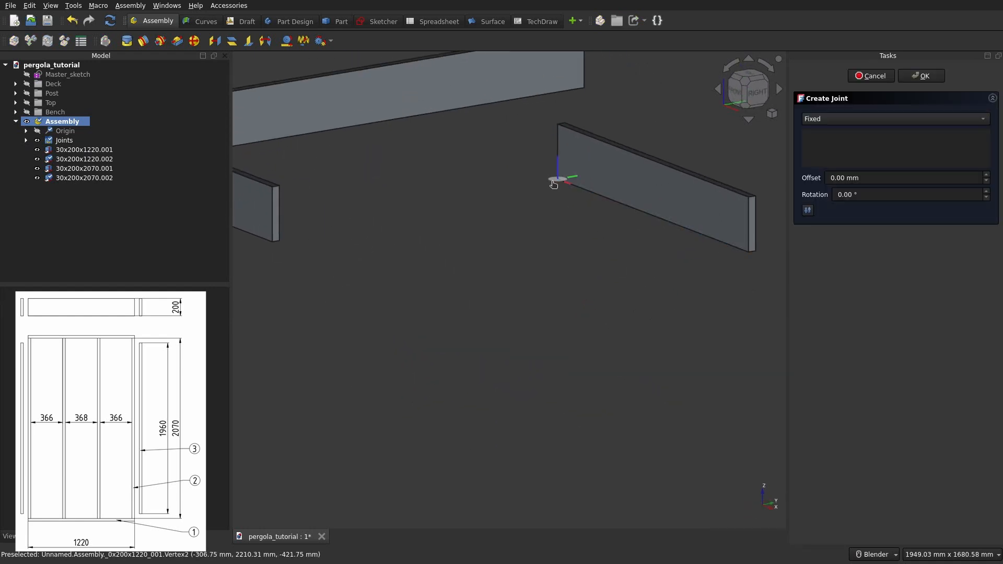
{"action": "left_click", "coordinate": [553, 184]}
{"action": "middle_click_drag", "start_coordinate": [553, 183], "coordinate": [553, 205]}
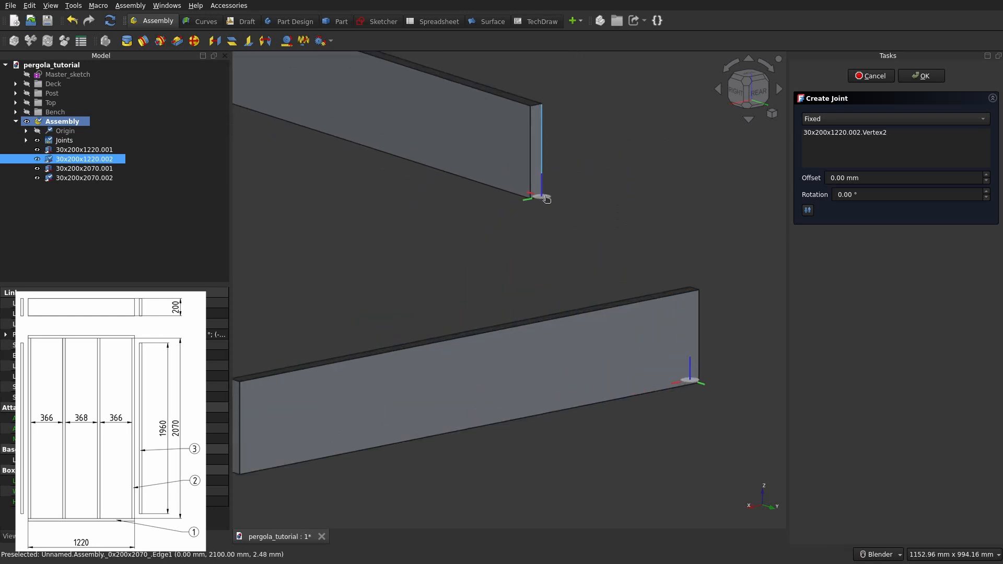
{"action": "left_click", "coordinate": [546, 199]}
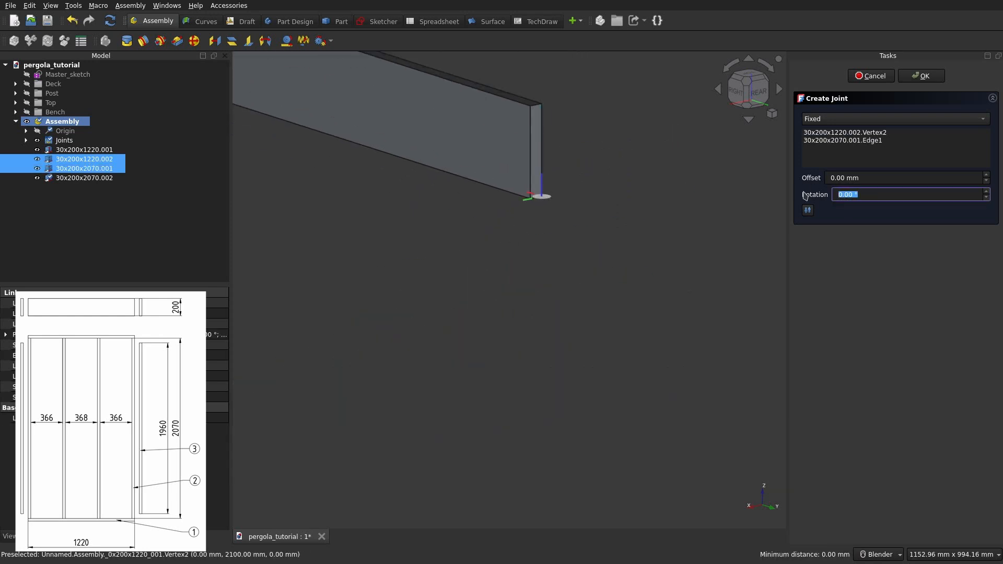
{"action": "type", "text": "90"}
{"action": "key", "text": "Return"}
Step: Fix the lower end corner of 30x200x2070.002 to the free end of 30x200x1220.002 with a fixed joint rotated -90°, closing the frame
{"action": "scroll", "coordinate": [644, 204], "scroll_direction": "down", "scroll_amount": 5}
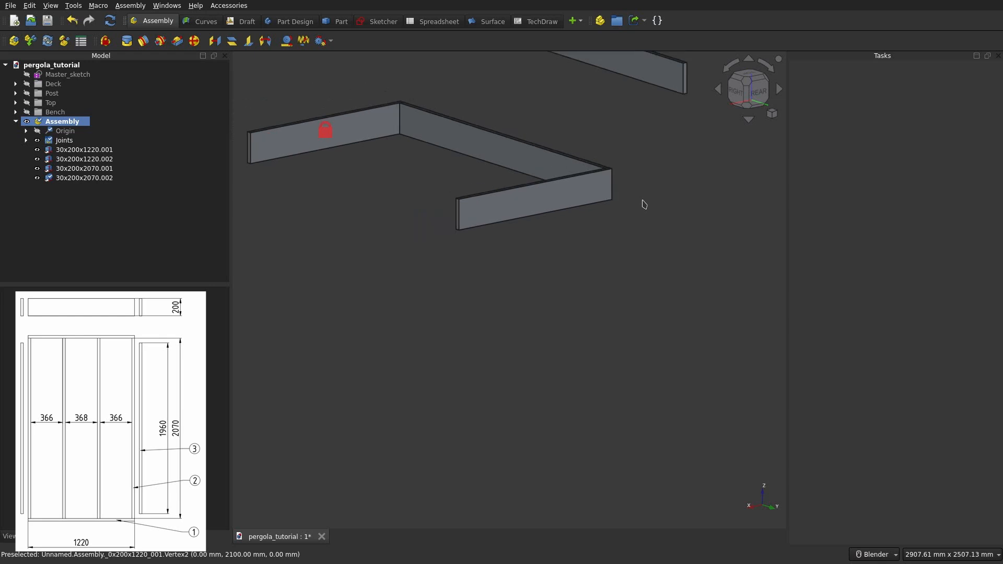
{"action": "scroll", "coordinate": [644, 203], "scroll_direction": "down", "scroll_amount": 2}
{"action": "middle_click_drag", "start_coordinate": [672, 170], "coordinate": [636, 259], "text": "shift"}
{"action": "scroll", "coordinate": [649, 249], "scroll_direction": "up", "scroll_amount": 2}
{"action": "scroll", "coordinate": [618, 240], "scroll_direction": "up", "scroll_amount": 1}
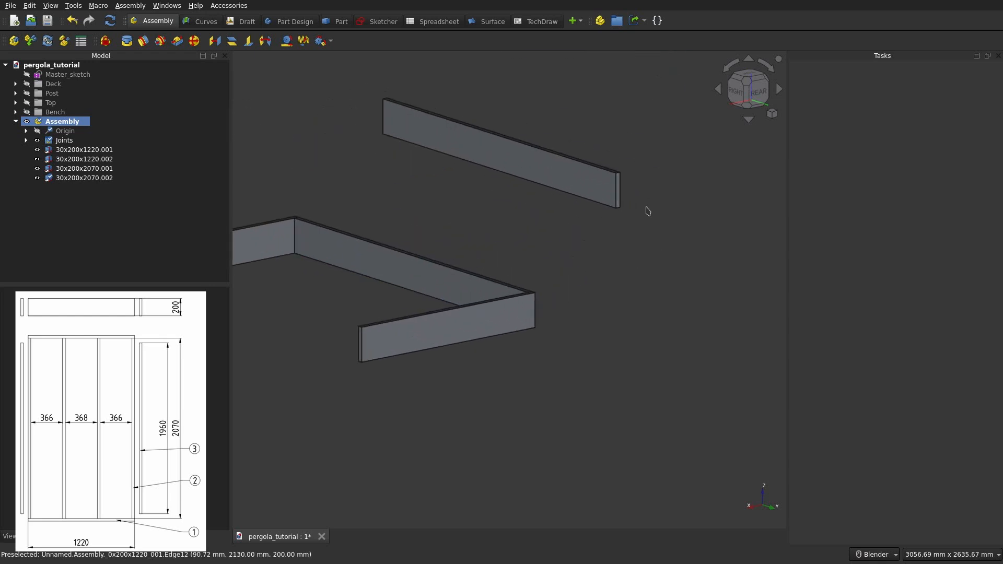
{"action": "middle_click_drag", "start_coordinate": [587, 262], "coordinate": [684, 318]}
{"action": "scroll", "coordinate": [589, 323], "scroll_direction": "down", "scroll_amount": 5}
{"action": "middle_click_drag", "start_coordinate": [515, 313], "coordinate": [583, 358]}
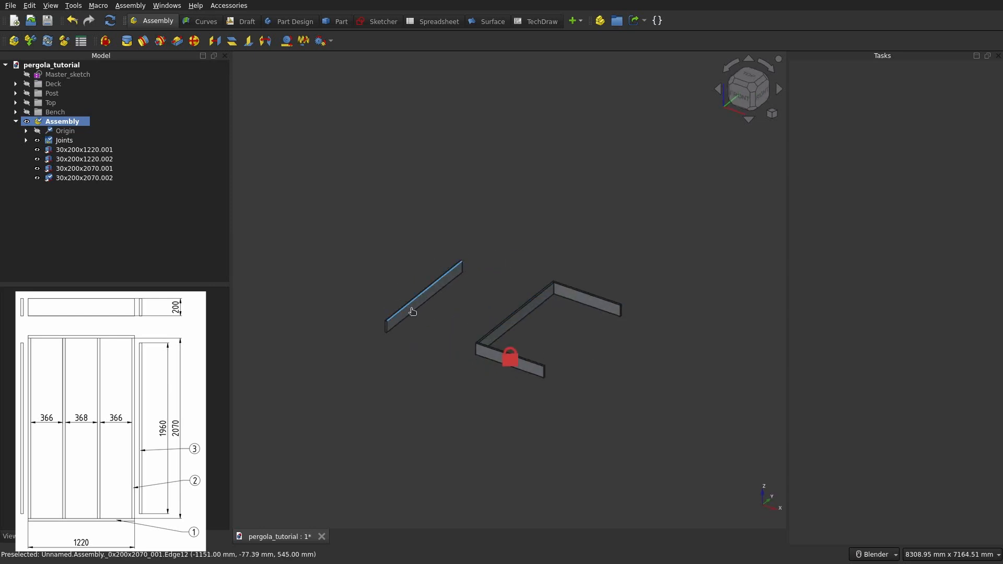
{"action": "middle_click_drag", "start_coordinate": [622, 326], "coordinate": [672, 274]}
{"action": "scroll", "coordinate": [543, 269], "scroll_direction": "up", "scroll_amount": 5}
{"action": "scroll", "coordinate": [543, 267], "scroll_direction": "up", "scroll_amount": 1}
{"action": "middle_click_drag", "start_coordinate": [562, 265], "coordinate": [690, 358], "text": "shift"}
{"action": "scroll", "coordinate": [544, 300], "scroll_direction": "up", "scroll_amount": 5}
{"action": "scroll", "coordinate": [400, 444], "scroll_direction": "up", "scroll_amount": 2}
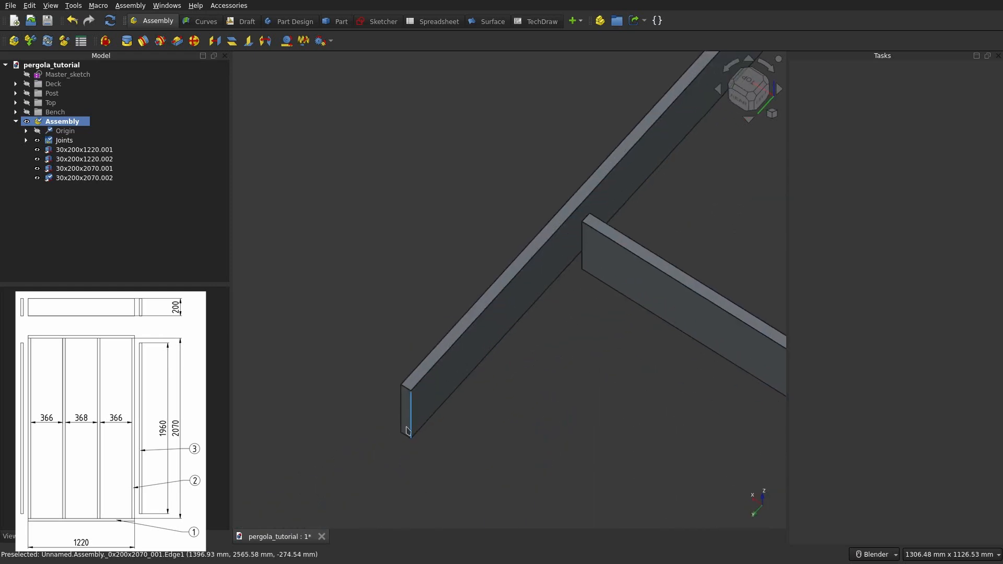
{"action": "key", "text": "f"}
{"action": "left_click", "coordinate": [401, 434]}
{"action": "middle_click_drag", "start_coordinate": [401, 434], "coordinate": [721, 391]}
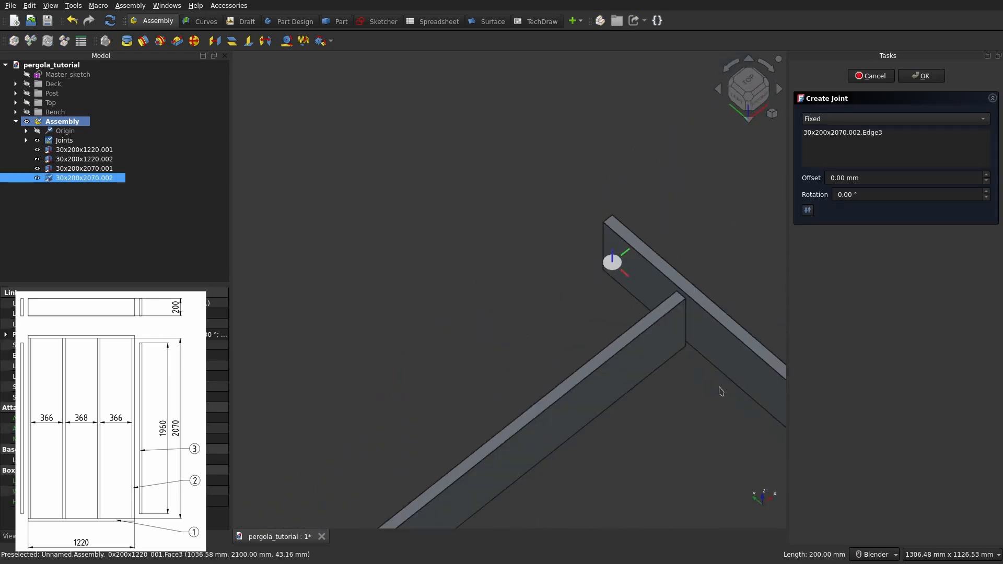
{"action": "left_click", "coordinate": [689, 347]}
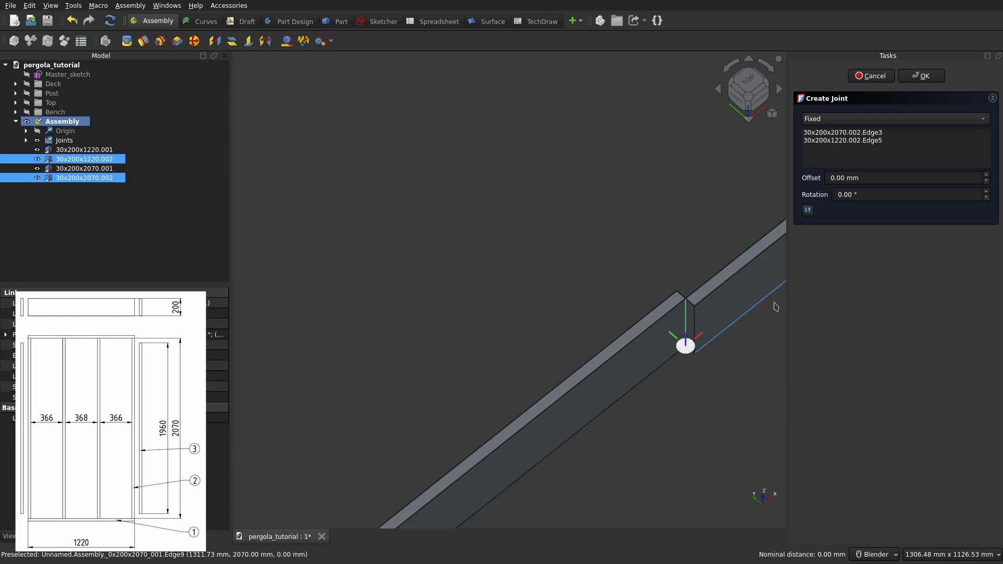
{"action": "type", "text": "9"}
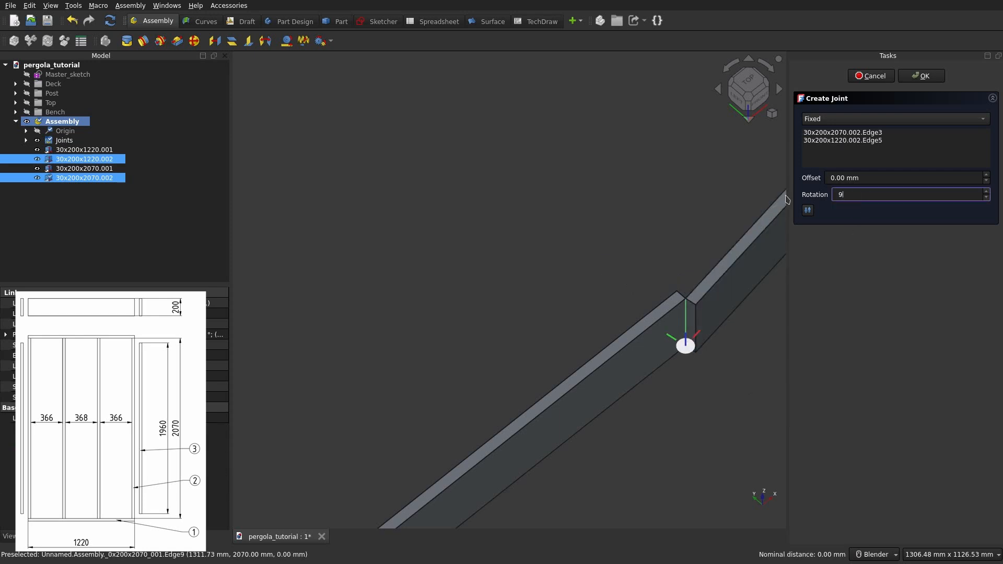
{"action": "type", "text": "0-90"}
{"action": "key", "text": "Return"}
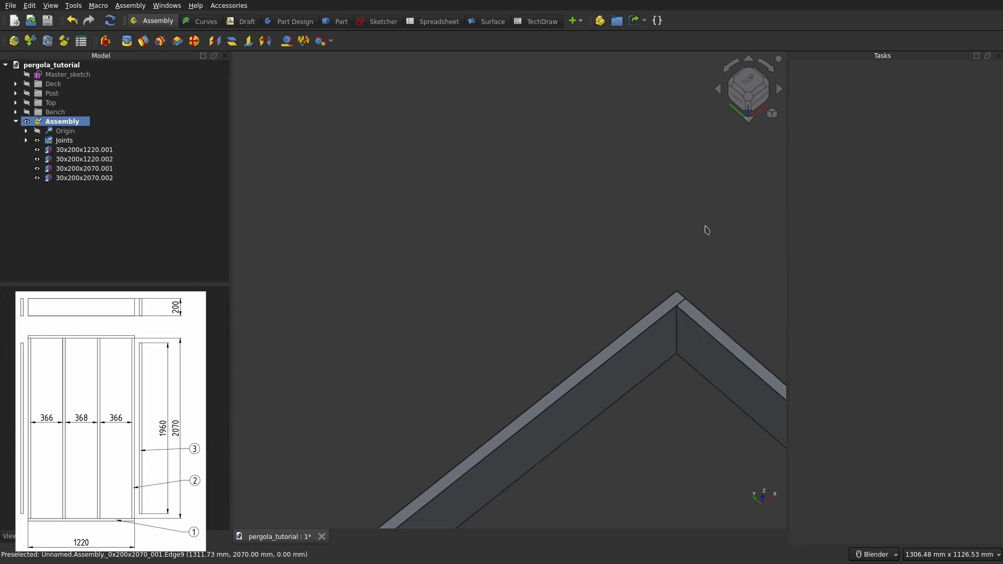
Step: Insert two more 30x200x2070. boards and turn 30x200x2070.004 parallel to the frame's long sides, placed outside the frame
{"action": "scroll", "coordinate": [627, 295], "scroll_direction": "down", "scroll_amount": 8}
{"action": "middle_click_drag", "start_coordinate": [659, 337], "coordinate": [569, 264], "text": "shift"}
{"action": "scroll", "coordinate": [571, 268], "scroll_direction": "up", "scroll_amount": 4}
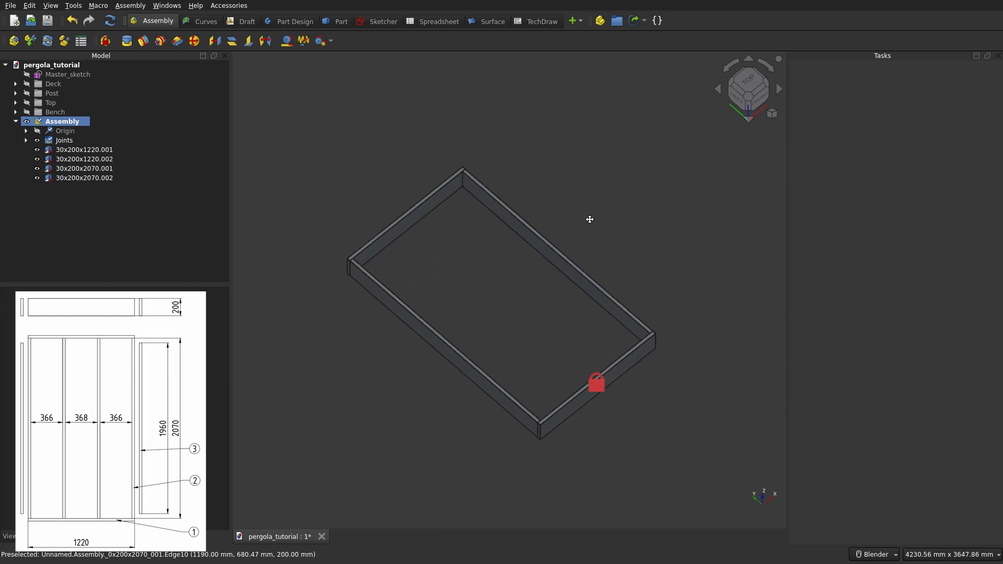
{"action": "left_click", "coordinate": [63, 43]}
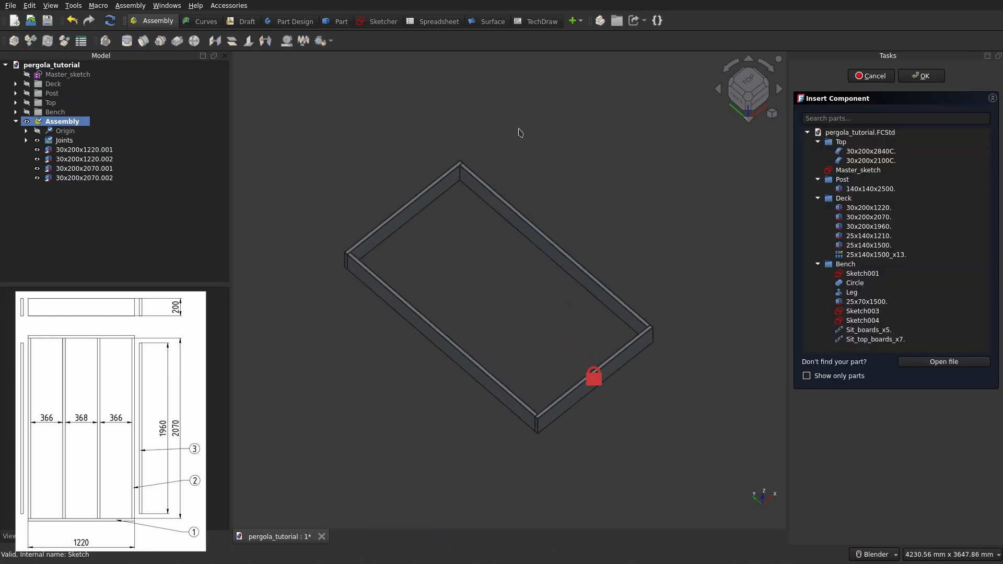
{"action": "left_click", "coordinate": [894, 220]}
{"action": "left_click", "coordinate": [896, 224]}
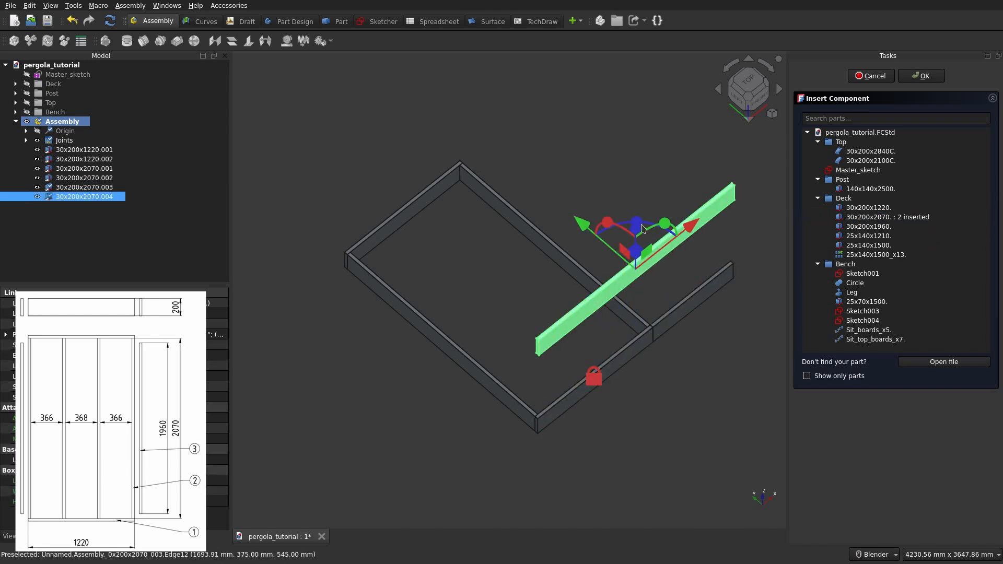
{"action": "left_click_drag", "start_coordinate": [638, 222], "coordinate": [572, 105]}
Step: Turn 30x200x2070.003 parallel to the frame's long sides, place it outside the frame opposite 30x200x2070.004, and finish inserting components
{"action": "left_click", "coordinate": [679, 313]}
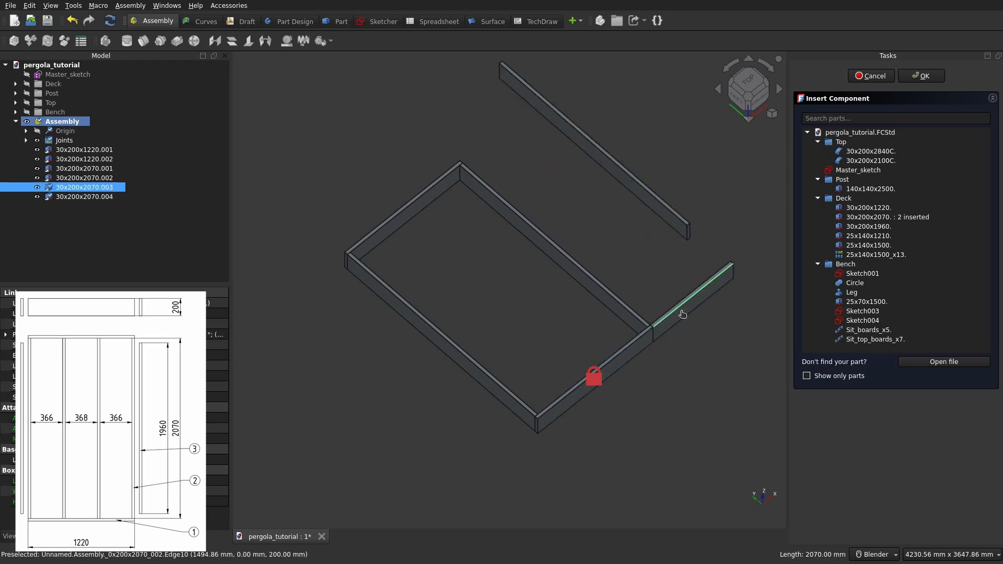
{"action": "left_click", "coordinate": [682, 314]}
{"action": "middle_click_drag", "start_coordinate": [578, 268], "coordinate": [629, 290]}
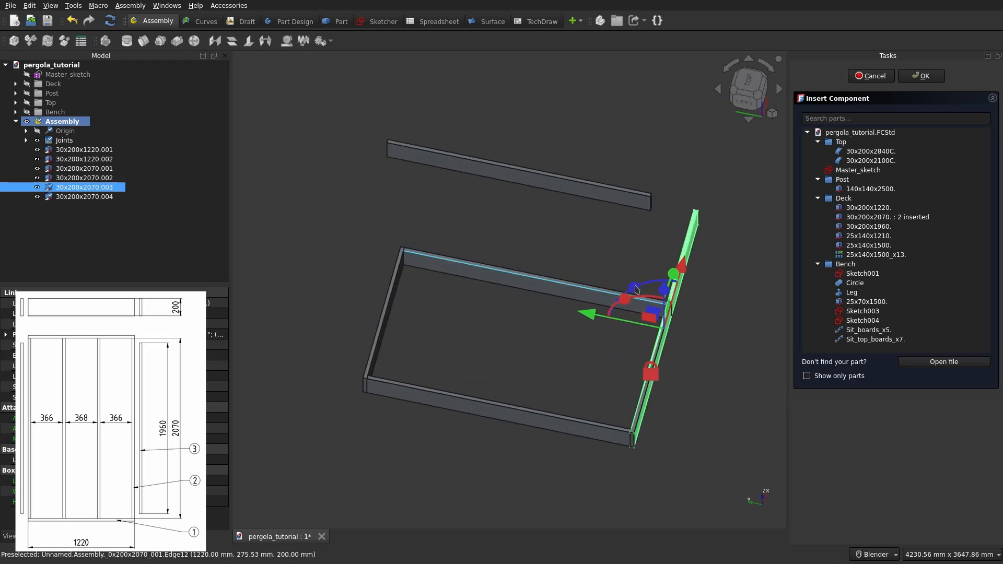
{"action": "left_click_drag", "start_coordinate": [636, 289], "coordinate": [401, 463]}
{"action": "left_click", "coordinate": [598, 232]}
{"action": "middle_click_drag", "start_coordinate": [608, 239], "coordinate": [532, 278]}
{"action": "scroll", "coordinate": [652, 316], "scroll_direction": "up", "scroll_amount": 2}
{"action": "scroll", "coordinate": [646, 281], "scroll_direction": "up", "scroll_amount": 1}
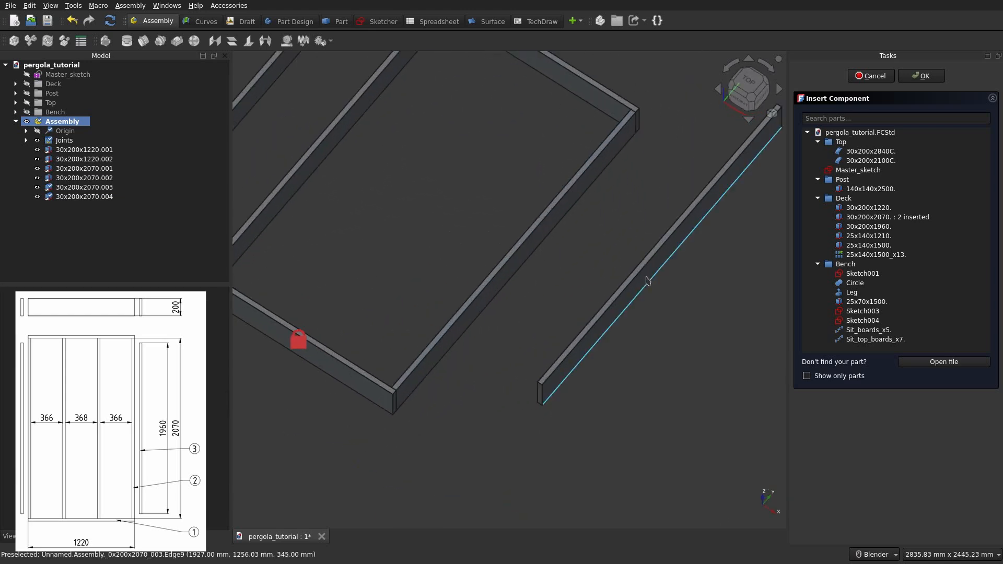
{"action": "left_click", "coordinate": [899, 75]}
Step: Fix the side face of 30x200x2070.004 to the inner face of 30x200x2070.002 with a fixed joint at -366 mm offset
{"action": "key", "text": "f"}
{"action": "scroll", "coordinate": [671, 268], "scroll_direction": "up", "scroll_amount": 1}
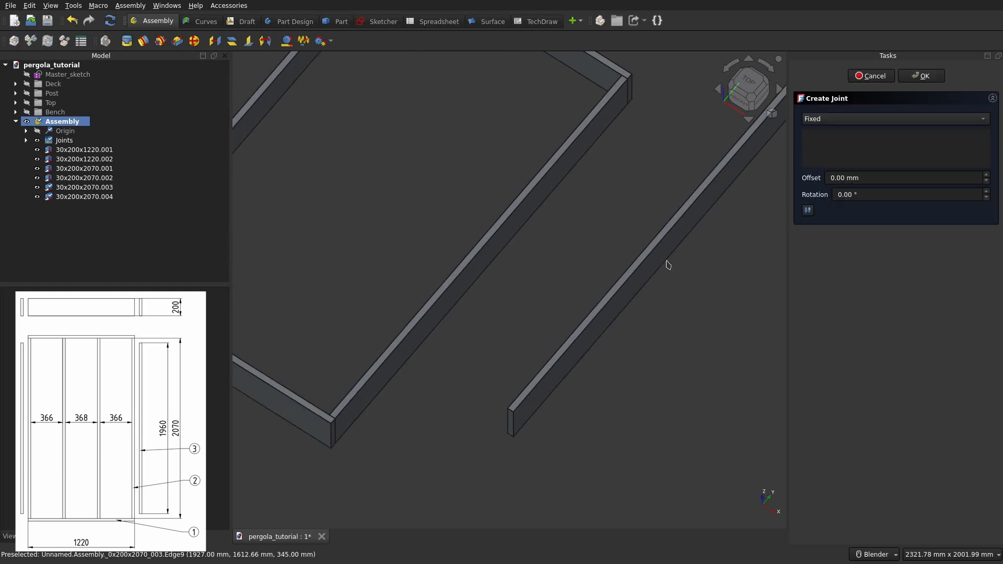
{"action": "left_click", "coordinate": [658, 253]}
{"action": "middle_click_drag", "start_coordinate": [657, 253], "coordinate": [501, 266]}
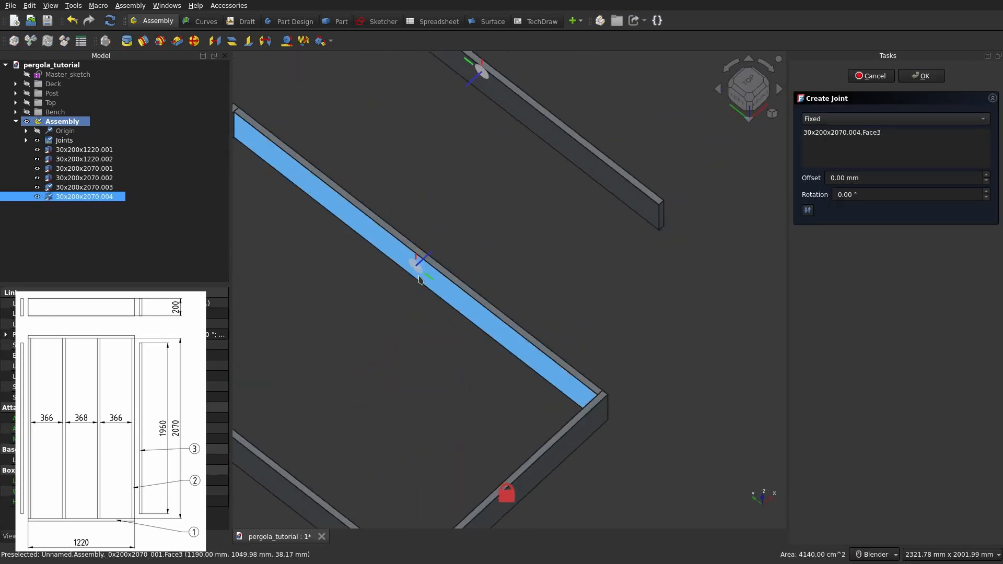
{"action": "left_click", "coordinate": [418, 285]}
{"action": "scroll", "coordinate": [416, 277], "scroll_direction": "down", "scroll_amount": 4}
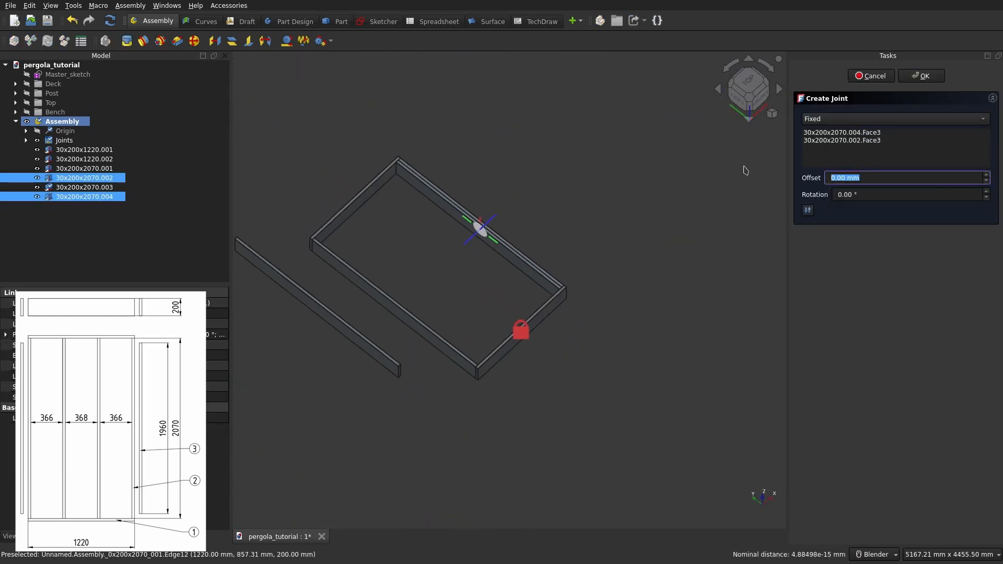
{"action": "type", "text": "366"}
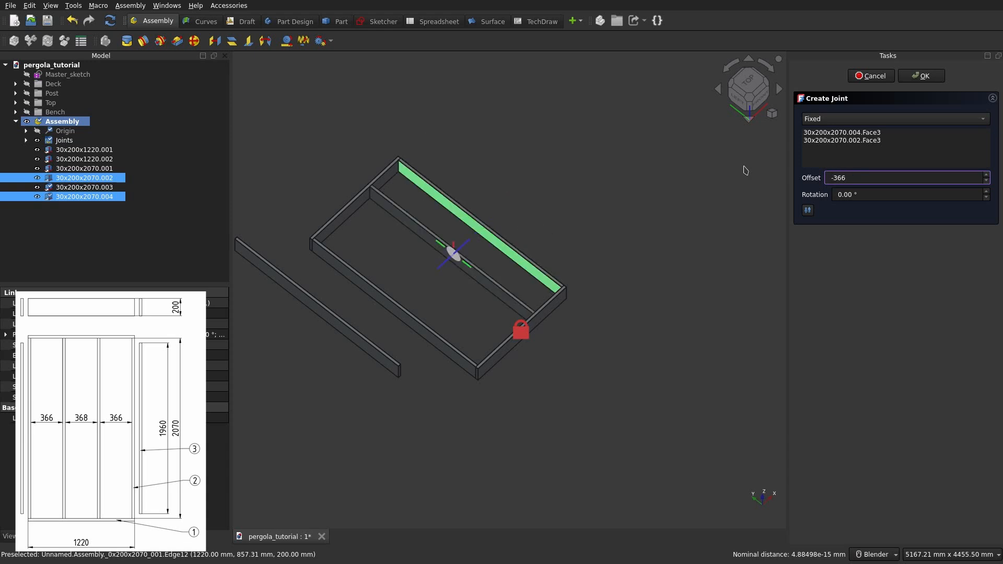
{"action": "key", "text": "Return"}
Step: Fix the side face of 30x200x2070.003 to the inner face of 30x200x2070.001 with a fixed joint at 366 mm offset
{"action": "key", "text": "f"}
{"action": "scroll", "coordinate": [322, 313], "scroll_direction": "up", "scroll_amount": 5}
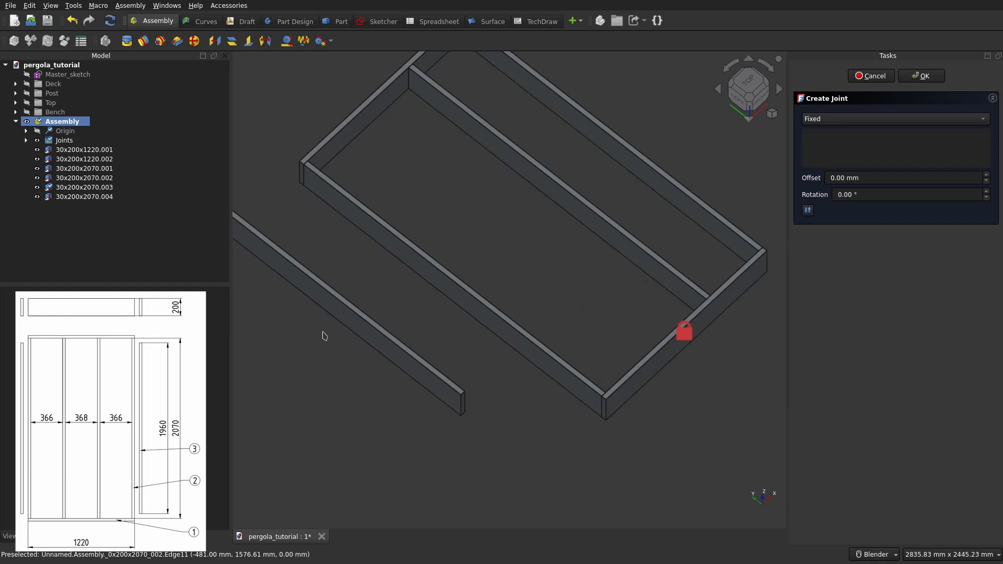
{"action": "left_click", "coordinate": [326, 303]}
{"action": "middle_click_drag", "start_coordinate": [470, 303], "coordinate": [340, 277]}
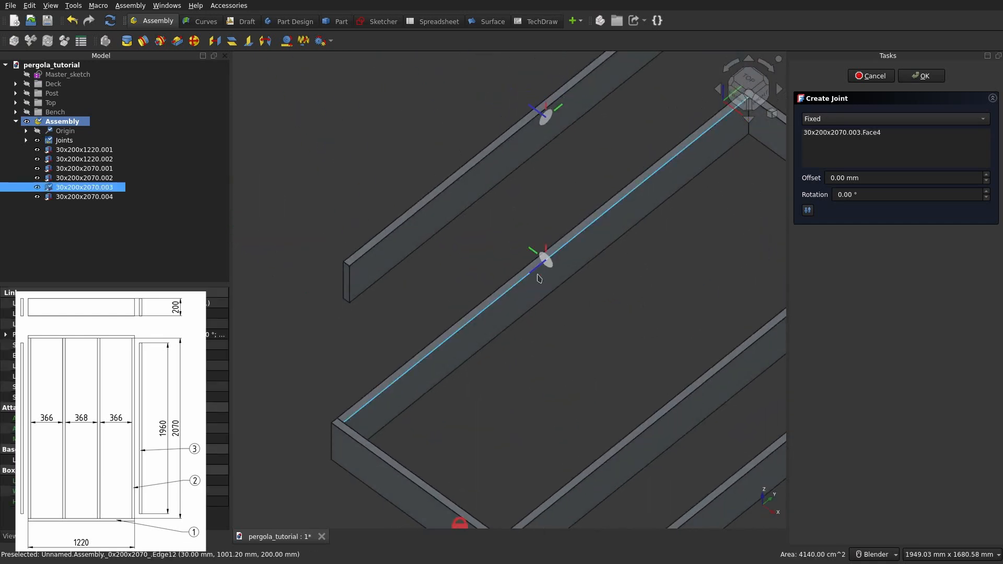
{"action": "left_click", "coordinate": [553, 280]}
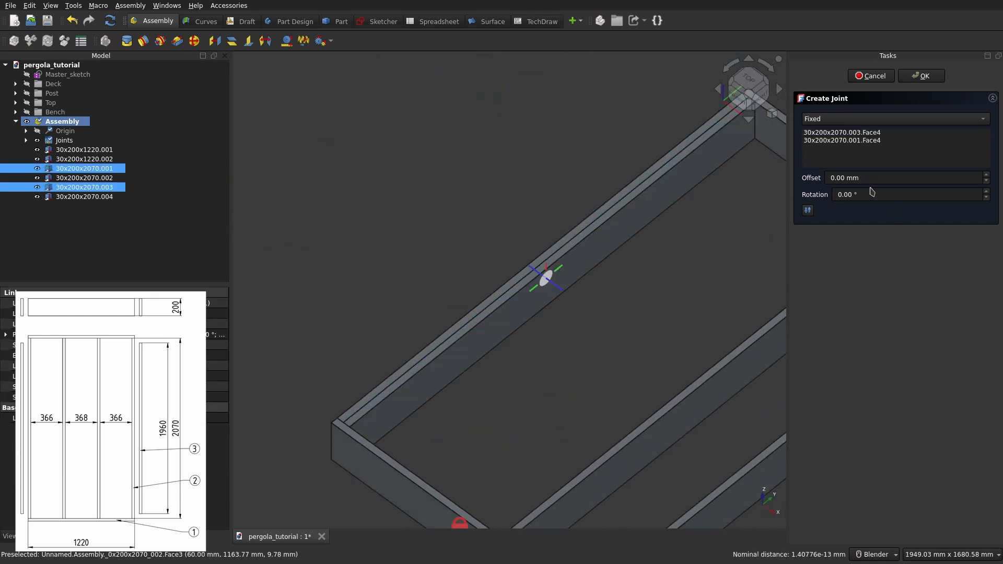
{"action": "type", "text": "366"}
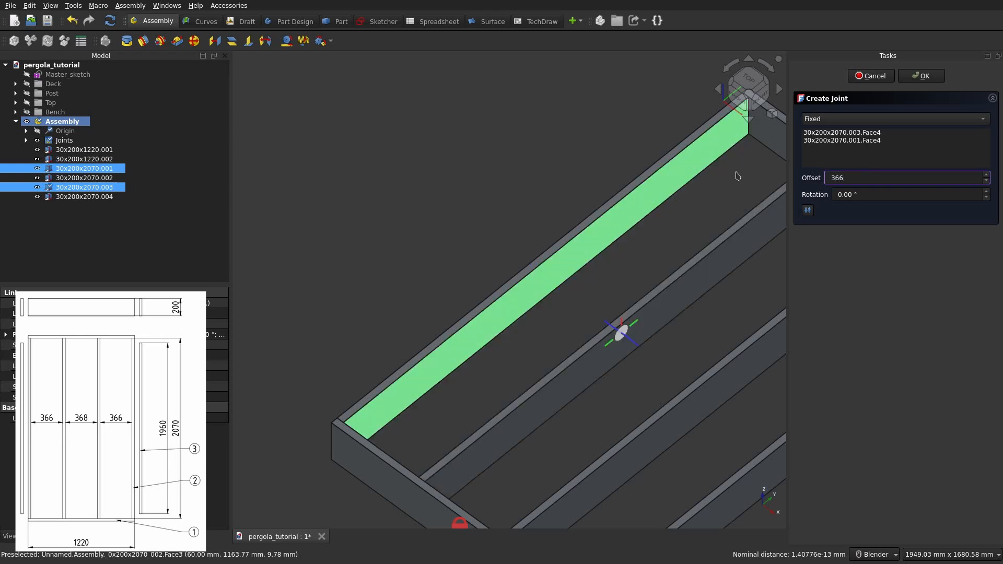
{"action": "key", "text": "Return"}
{"action": "scroll", "coordinate": [566, 199], "scroll_direction": "down", "scroll_amount": 5}
{"action": "middle_click_drag", "start_coordinate": [578, 275], "coordinate": [472, 222]}
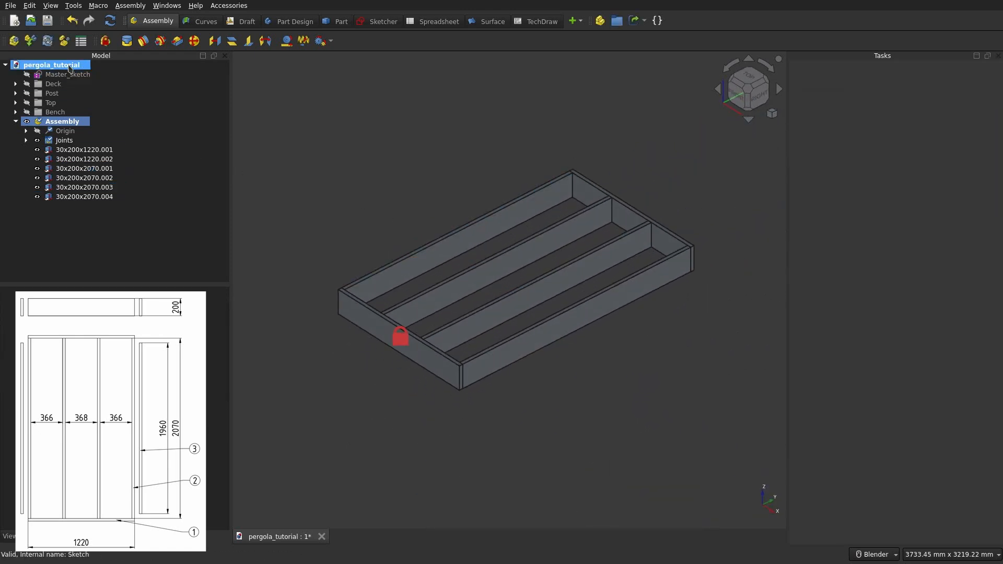
Step: Insert a 30x200x1960. board, turn it parallel to the frame's long sides and place it outside the frame beside 30x200x2070.001
{"action": "left_click", "coordinate": [29, 44]}
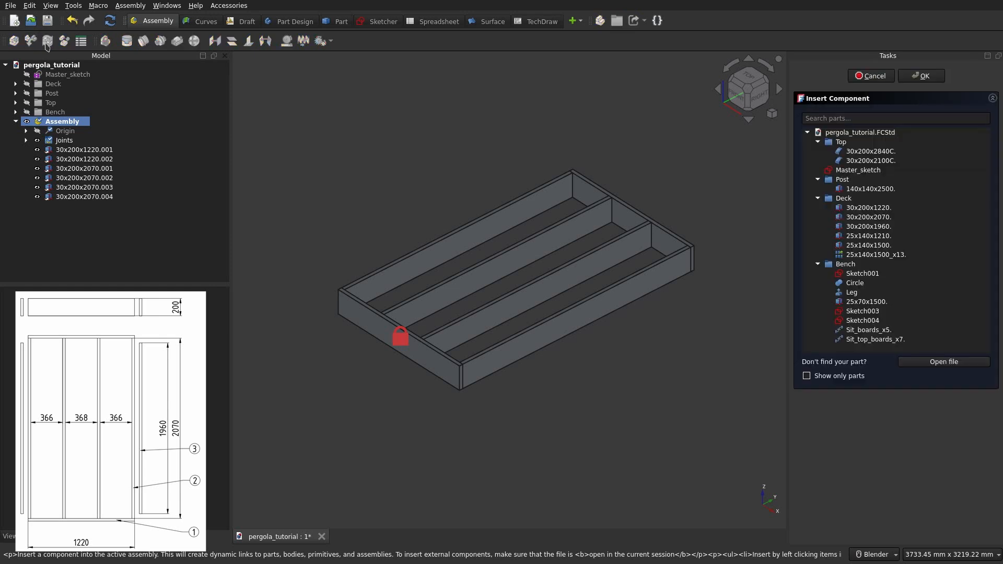
{"action": "left_click", "coordinate": [893, 228]}
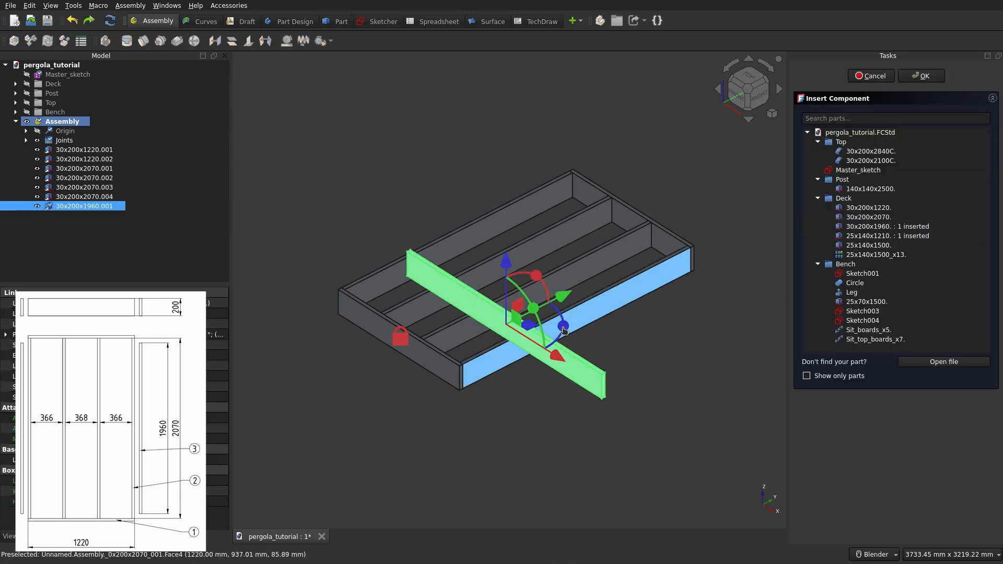
{"action": "left_click_drag", "start_coordinate": [563, 328], "coordinate": [501, 359]}
{"action": "left_click_drag", "start_coordinate": [565, 353], "coordinate": [396, 245]}
Step: Insert a second 30x200x1960. board parallel to the frame's long sides, place it outside the opposite side, and finish inserting components
{"action": "left_click", "coordinate": [933, 257]}
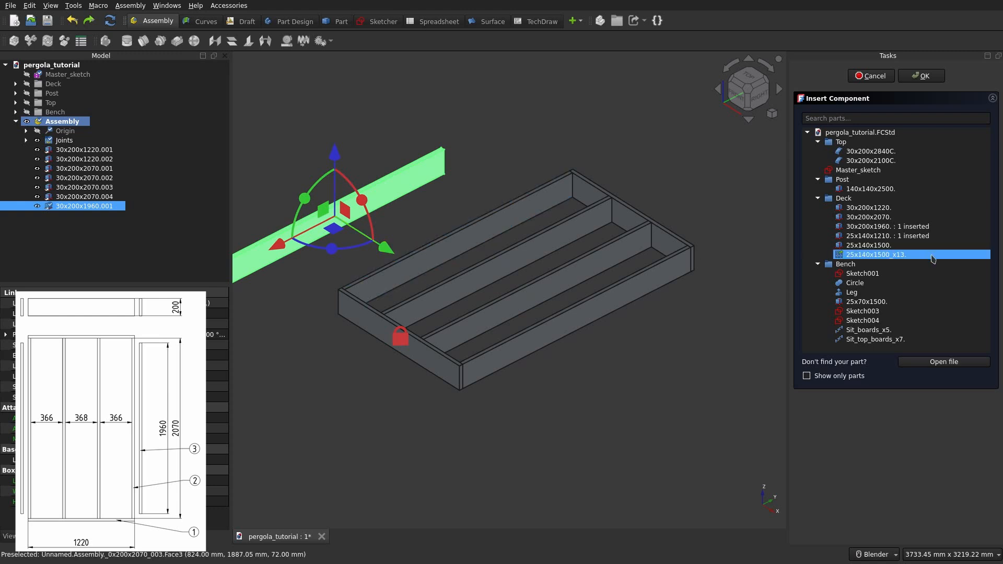
{"action": "left_click", "coordinate": [922, 228]}
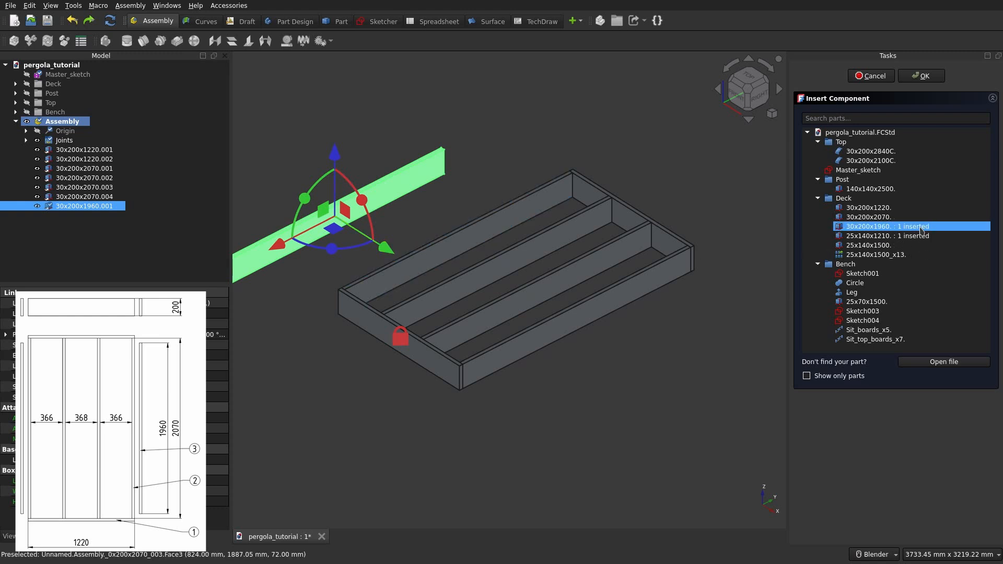
{"action": "left_click", "coordinate": [921, 229]}
{"action": "scroll", "coordinate": [672, 279], "scroll_direction": "down", "scroll_amount": 4}
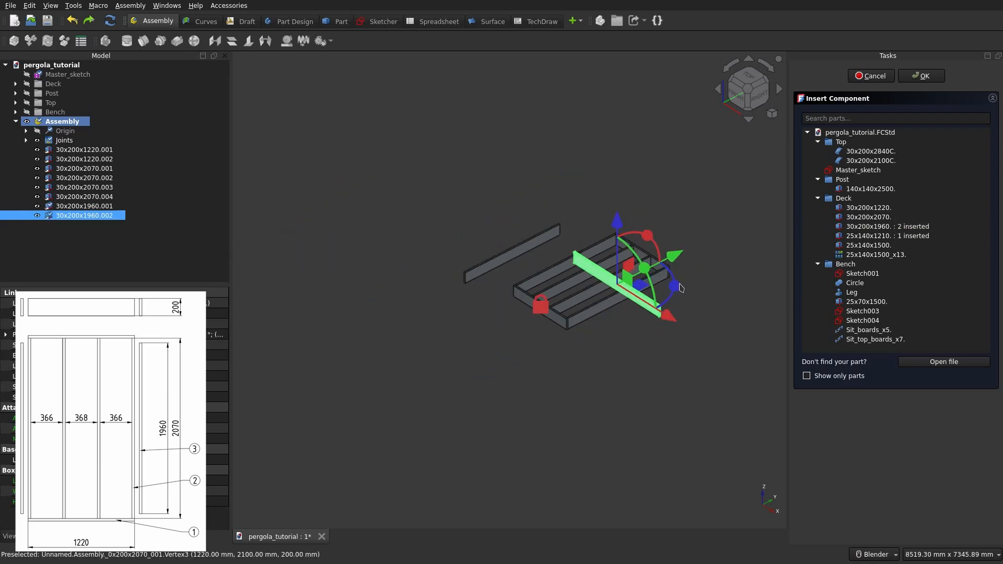
{"action": "left_click", "coordinate": [923, 76]}
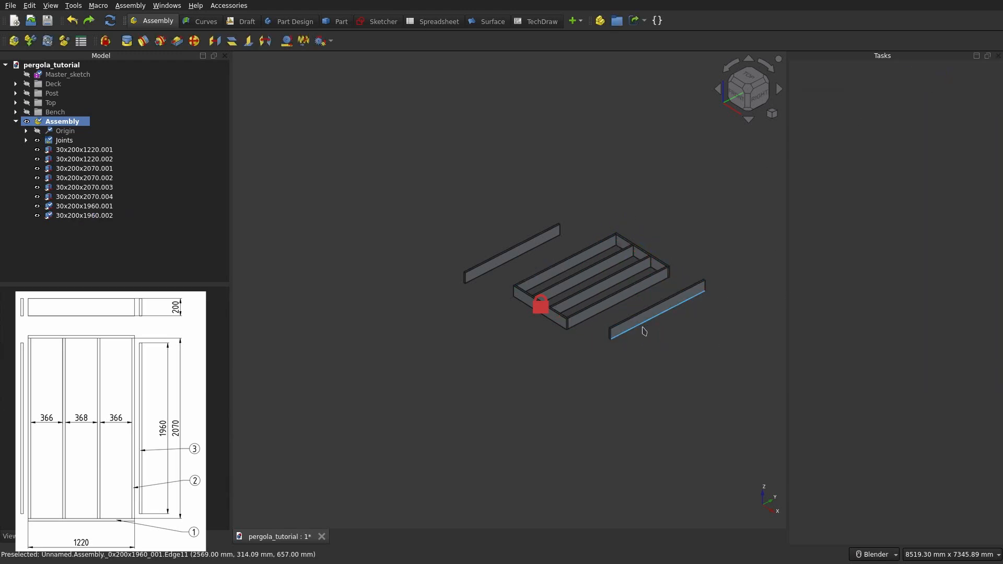
Step: Fix 30x200x1960.001 to the outer face of 30x200x2070.001 with a fixed joint offset 55 mm outward from the frame
{"action": "scroll", "coordinate": [538, 274], "scroll_direction": "up", "scroll_amount": 4}
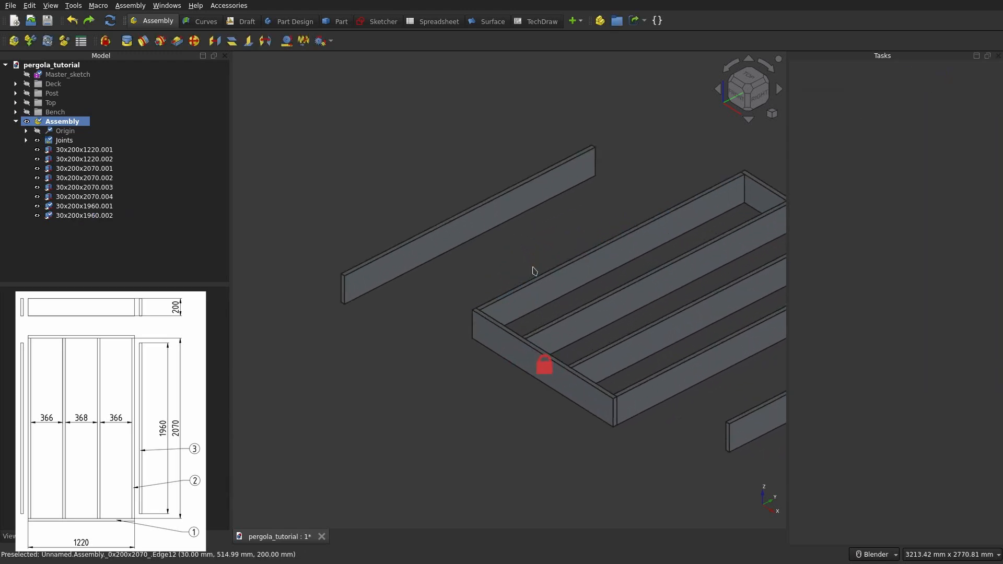
{"action": "left_click", "coordinate": [480, 238]}
{"action": "key", "text": "j"}
{"action": "middle_click_drag", "start_coordinate": [468, 227], "coordinate": [643, 242]}
{"action": "left_click", "coordinate": [594, 212]}
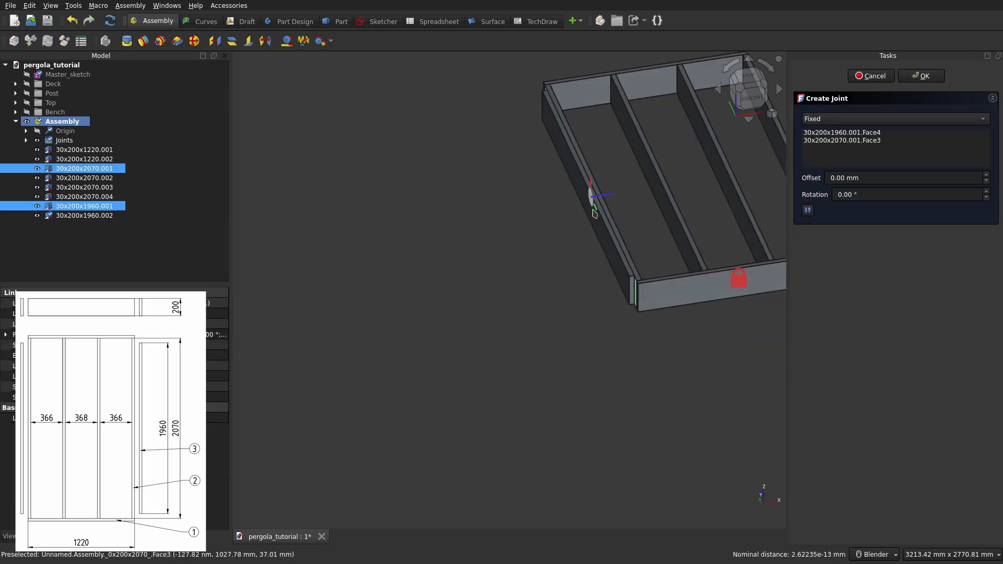
{"action": "type", "text": "55"}
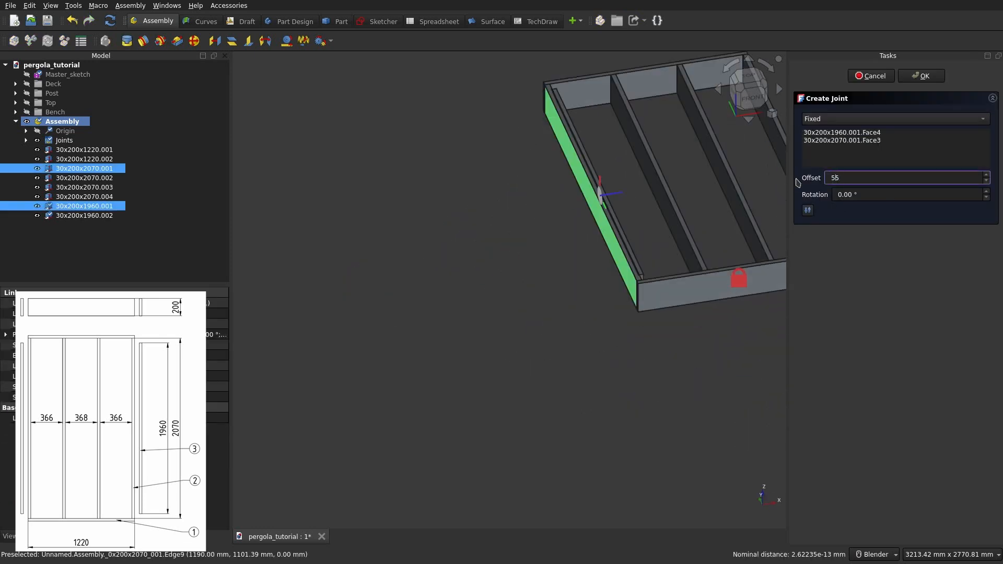
{"action": "key", "text": "Return"}
{"action": "scroll", "coordinate": [437, 301], "scroll_direction": "down", "scroll_amount": 3}
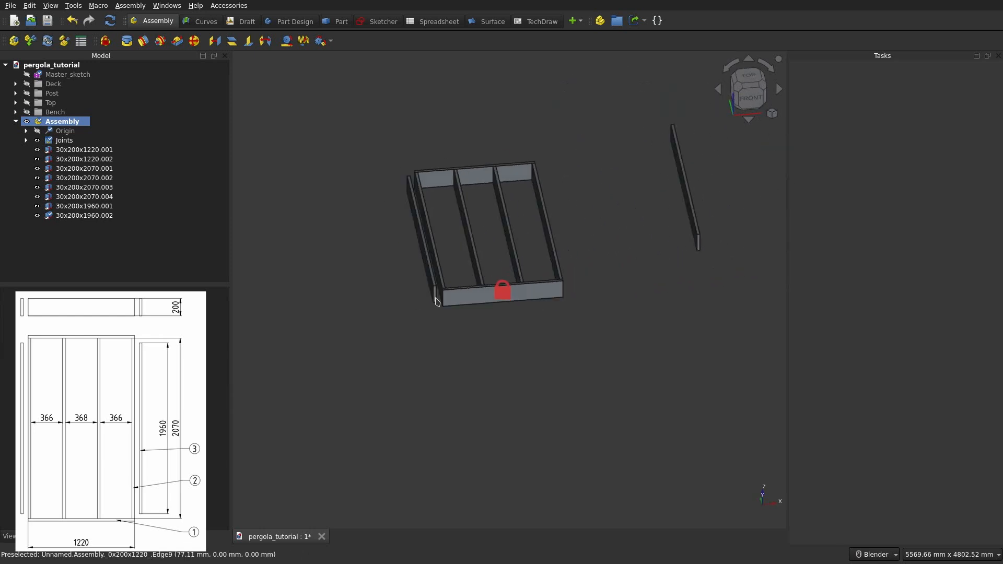
Step: Fix 30x200x1960.002 to the outer face of 30x200x2070.002 with a fixed joint at 55 mm offset
{"action": "scroll", "coordinate": [656, 243], "scroll_direction": "up", "scroll_amount": 1}
{"action": "key", "text": "f"}
{"action": "middle_click_drag", "start_coordinate": [656, 243], "coordinate": [555, 244]}
{"action": "scroll", "coordinate": [698, 220], "scroll_direction": "up", "scroll_amount": 2}
{"action": "left_click", "coordinate": [672, 168]}
{"action": "left_click", "coordinate": [555, 244]}
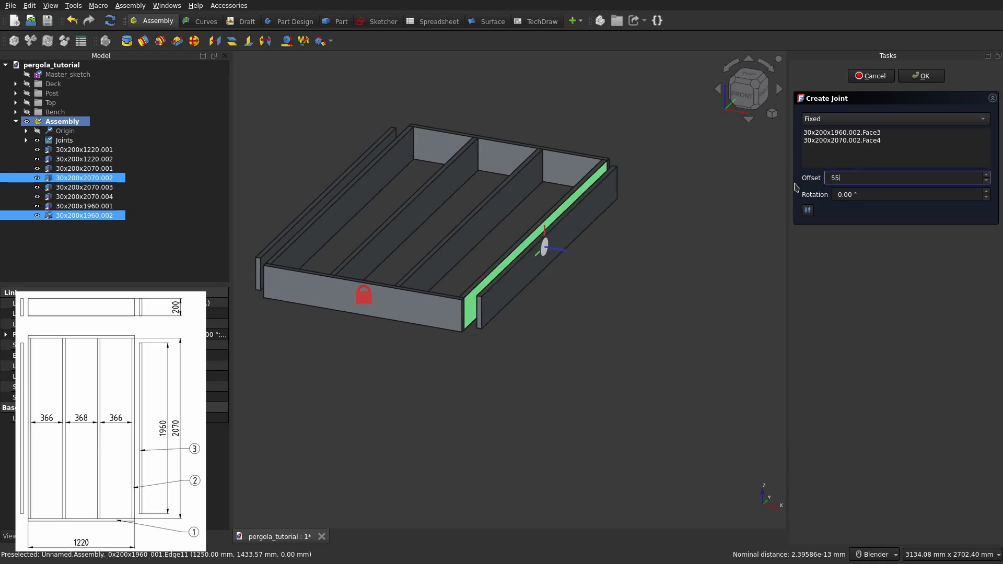
{"action": "key", "text": "Return"}
{"action": "middle_click_drag", "start_coordinate": [543, 272], "coordinate": [544, 293]}
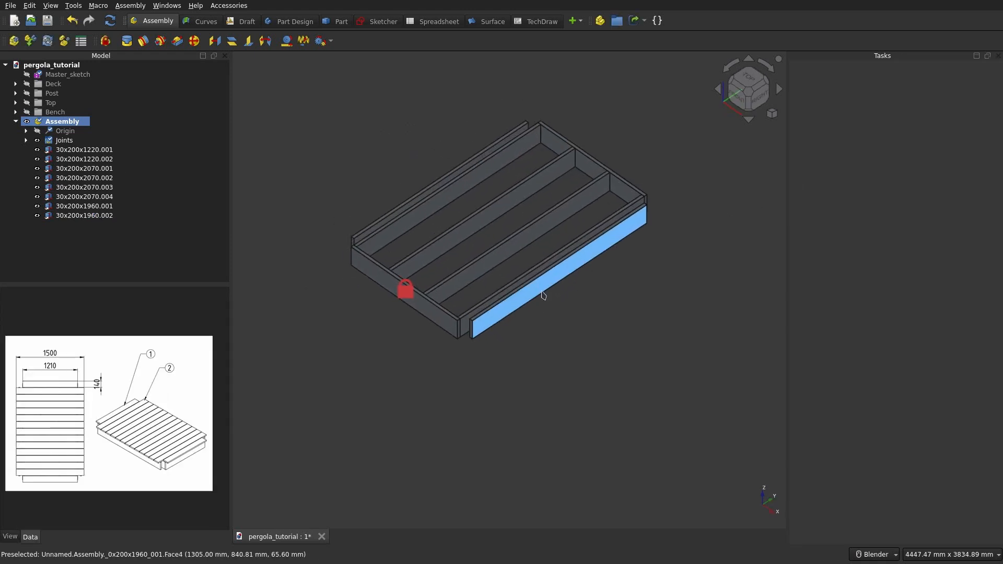
Step: Insert two 25x140x1210. boards, place one beyond each short end of the frame, and finish inserting components
{"action": "left_click", "coordinate": [30, 41]}
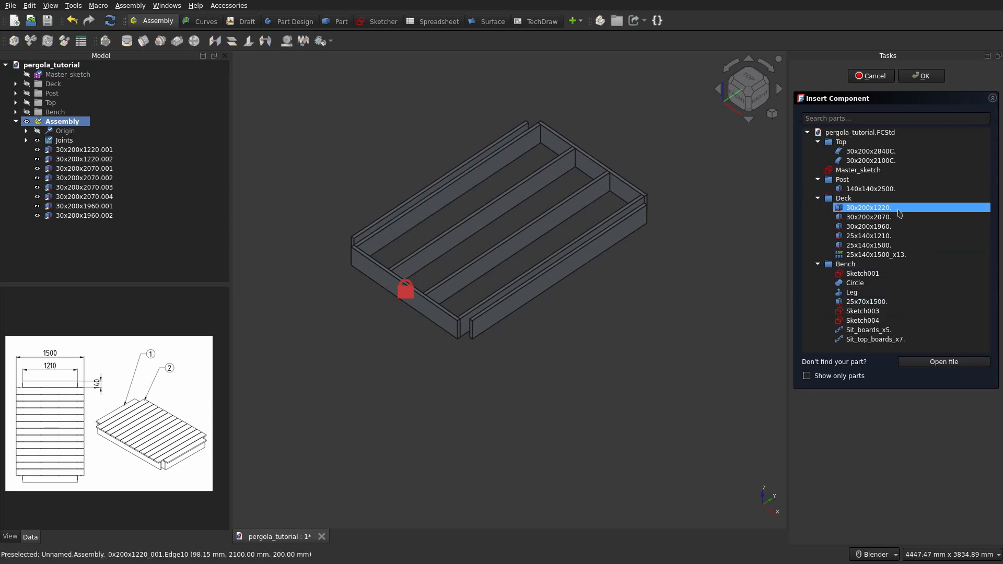
{"action": "left_click", "coordinate": [882, 235]}
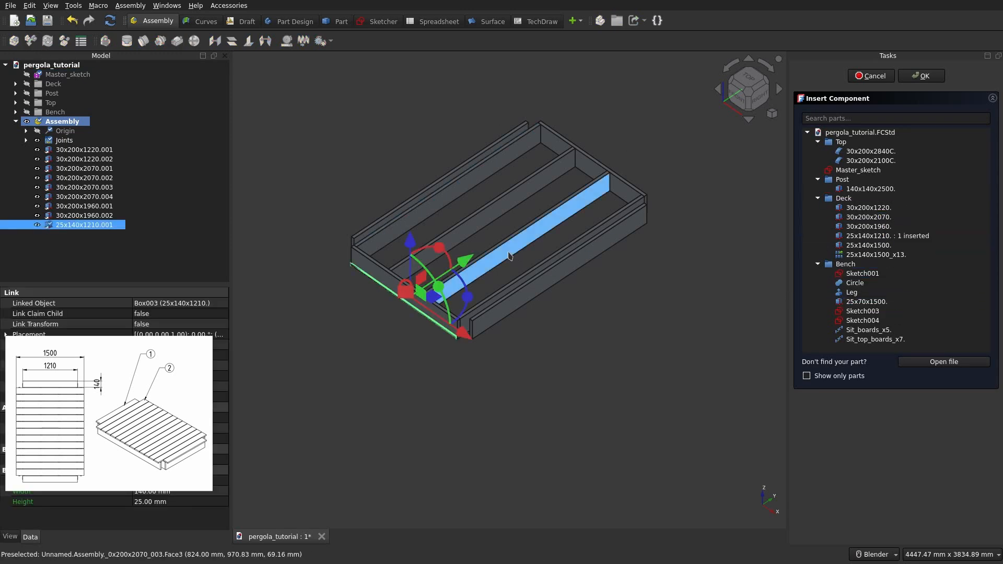
{"action": "left_click", "coordinate": [898, 235]}
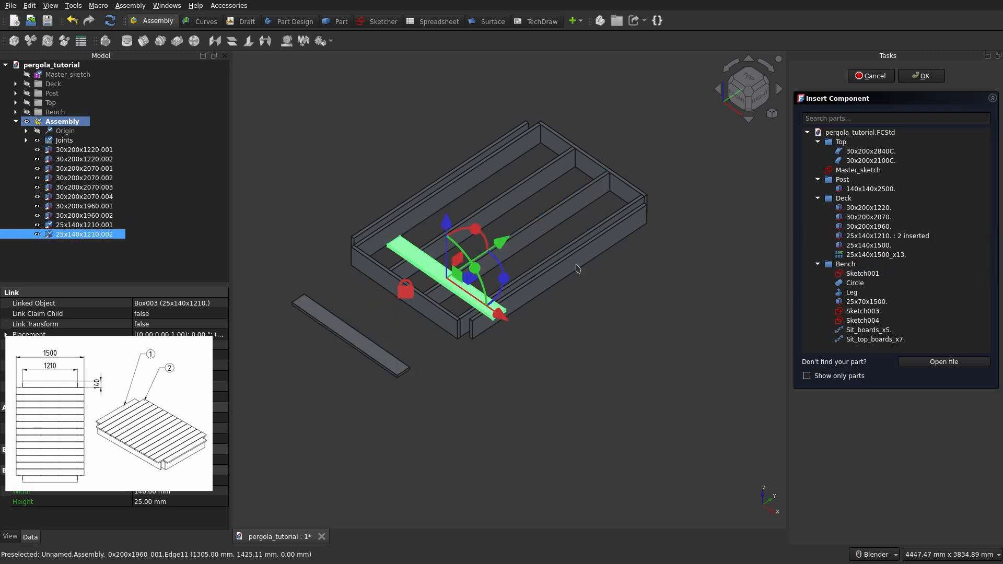
{"action": "left_click", "coordinate": [667, 298]}
{"action": "middle_click_drag", "start_coordinate": [455, 352], "coordinate": [444, 203]}
{"action": "scroll", "coordinate": [372, 278], "scroll_direction": "up", "scroll_amount": 7}
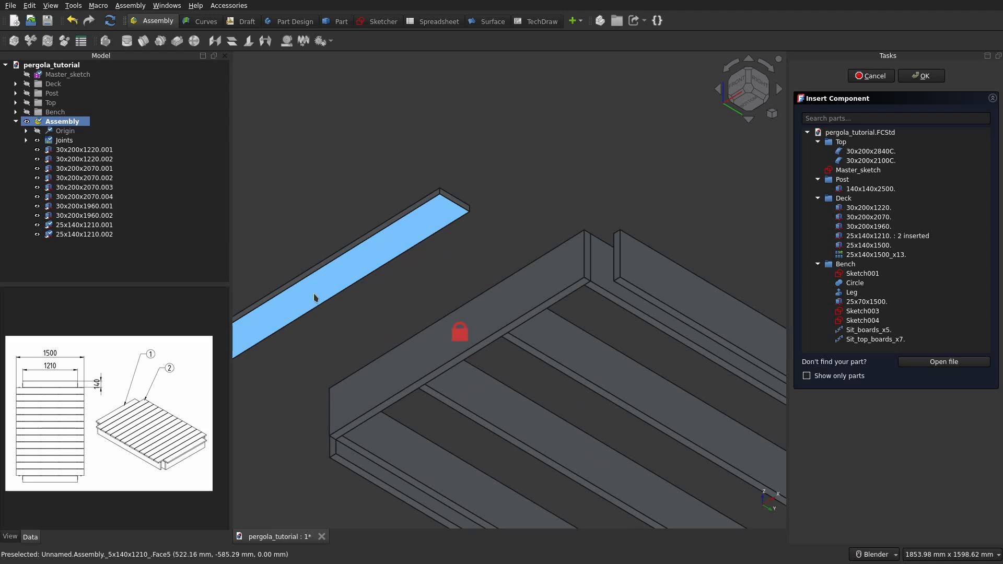
{"action": "left_click", "coordinate": [921, 75]}
Step: Fix the underside of 25x140x1210.001 centred on the top face of 30x200x1220.001 with a fixed joint
{"action": "key", "text": "f"}
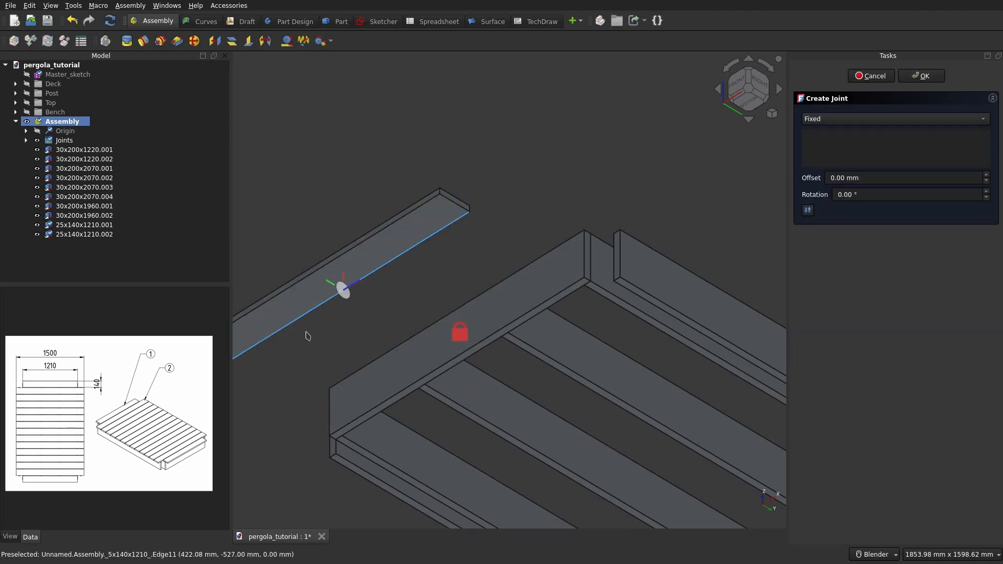
{"action": "left_click", "coordinate": [303, 304]}
{"action": "middle_click_drag", "start_coordinate": [302, 304], "coordinate": [503, 306]}
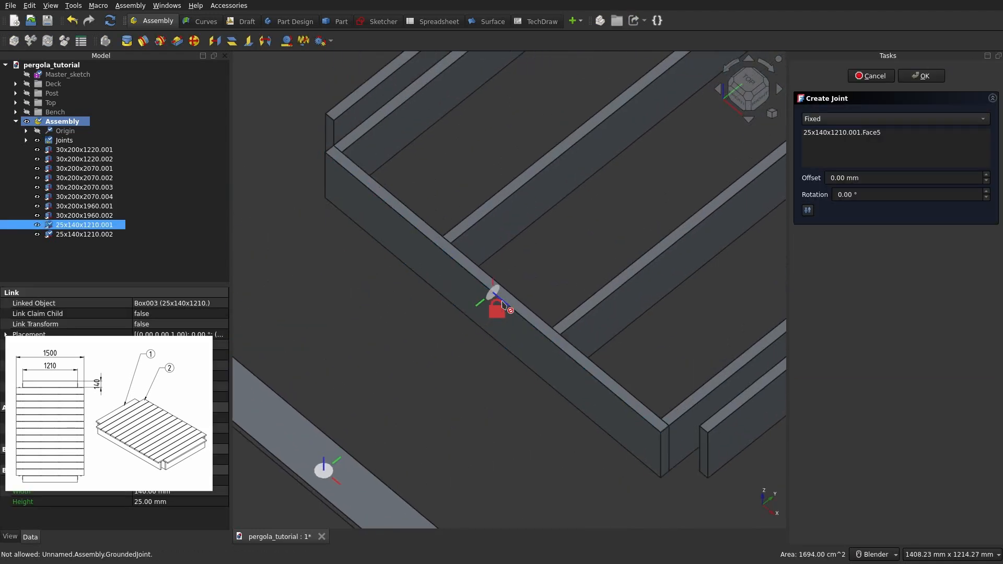
{"action": "scroll", "coordinate": [478, 292], "scroll_direction": "up", "scroll_amount": 3}
{"action": "left_click", "coordinate": [488, 286]}
{"action": "scroll", "coordinate": [491, 289], "scroll_direction": "down", "scroll_amount": 8}
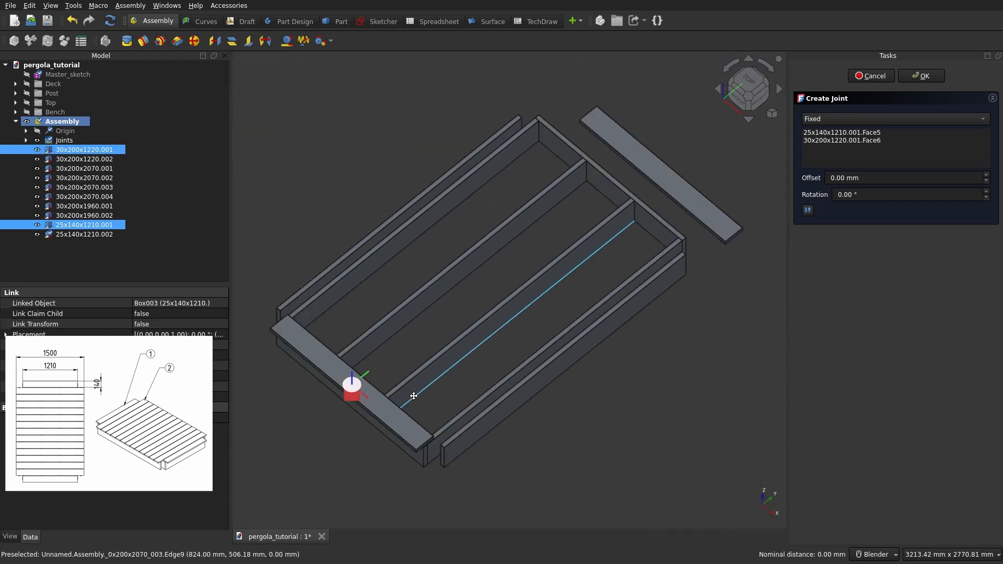
{"action": "middle_click_drag", "start_coordinate": [414, 395], "coordinate": [601, 188]}
{"action": "left_click", "coordinate": [921, 76]}
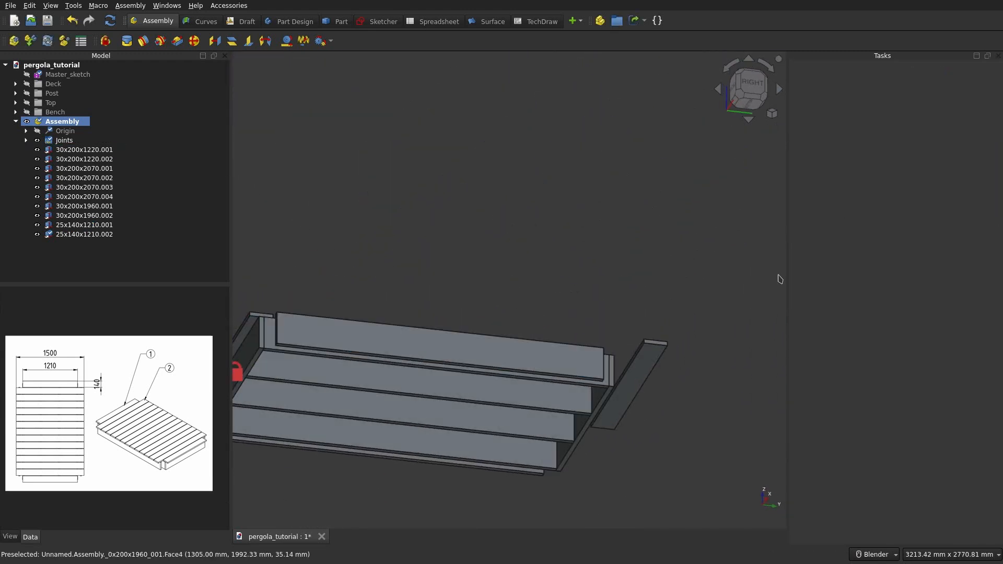
Step: Fix the underside of 25x140x1210.002 centred on the top face of 30x200x1220.002 with a fixed joint
{"action": "scroll", "coordinate": [712, 333], "scroll_direction": "up", "scroll_amount": 2}
{"action": "key", "text": "f"}
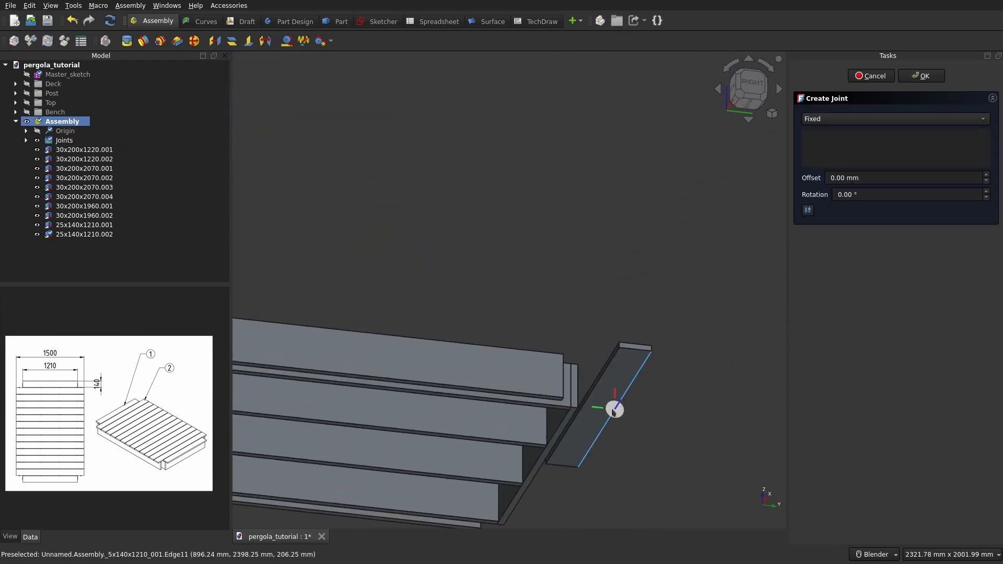
{"action": "left_click", "coordinate": [601, 405]}
{"action": "middle_click_drag", "start_coordinate": [600, 406], "coordinate": [531, 190]}
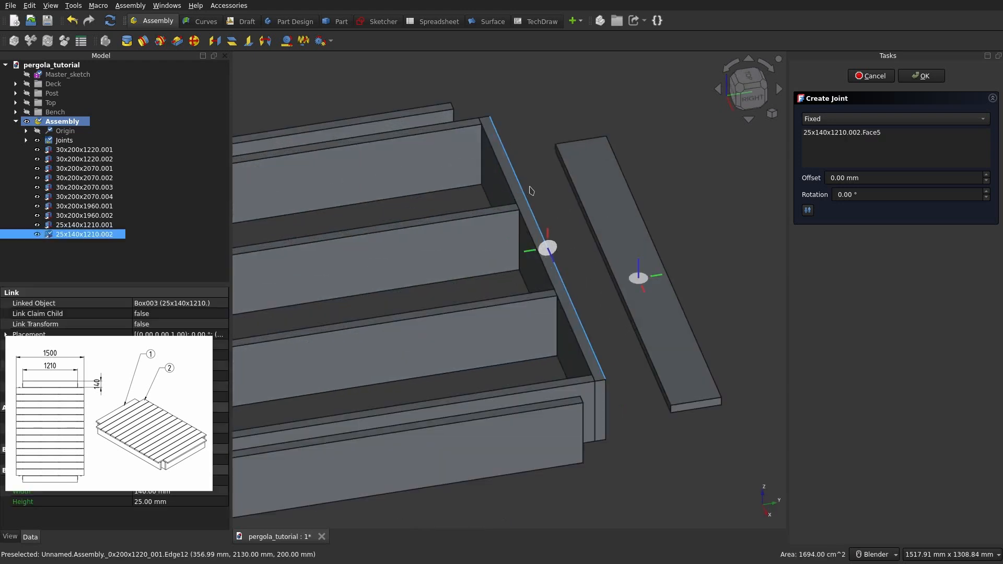
{"action": "scroll", "coordinate": [535, 219], "scroll_direction": "up", "scroll_amount": 3}
{"action": "left_click", "coordinate": [548, 259]}
{"action": "scroll", "coordinate": [559, 260], "scroll_direction": "down", "scroll_amount": 6}
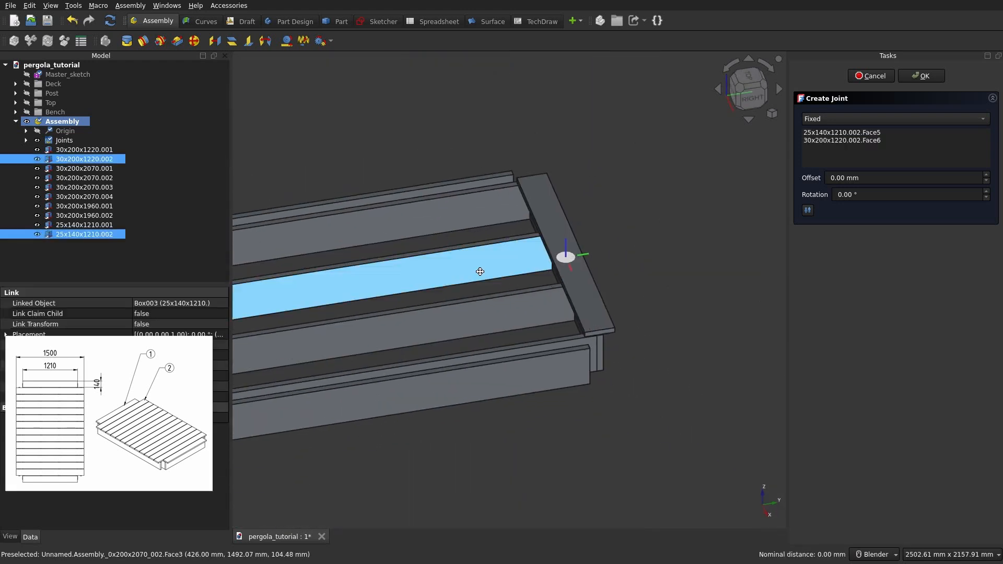
{"action": "middle_click_drag", "start_coordinate": [479, 271], "coordinate": [642, 240], "text": "shift"}
{"action": "middle_click_drag", "start_coordinate": [643, 240], "coordinate": [544, 261]}
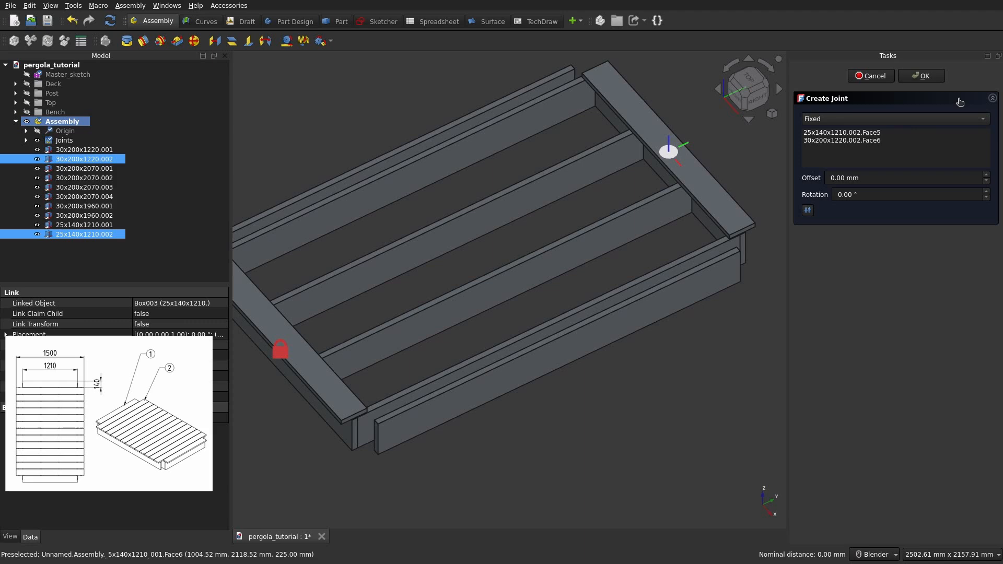
{"action": "left_click", "coordinate": [920, 76]}
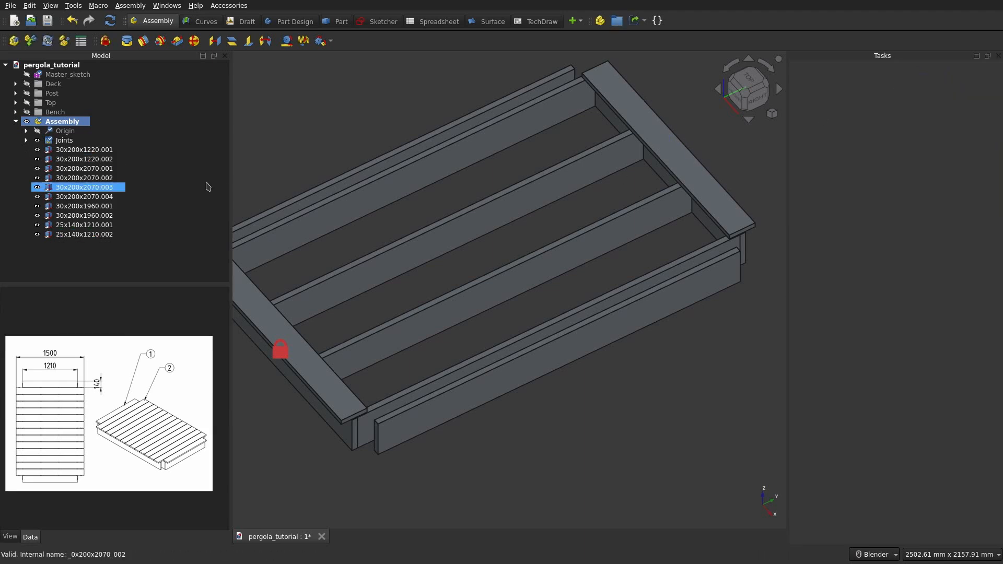
Step: Insert the 25x140x1500_x13. board array, raise it above the deck frame, and finish inserting components
{"action": "left_click", "coordinate": [30, 40]}
{"action": "left_click", "coordinate": [876, 255]}
{"action": "scroll", "coordinate": [542, 217], "scroll_direction": "down", "scroll_amount": 3}
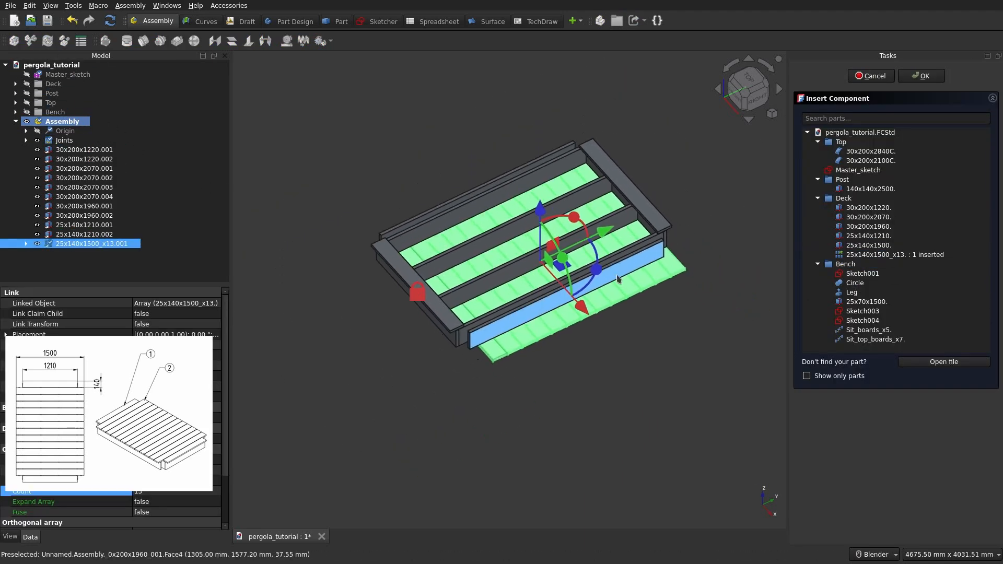
{"action": "left_click_drag", "start_coordinate": [541, 216], "coordinate": [542, 98]}
{"action": "left_click", "coordinate": [914, 76]}
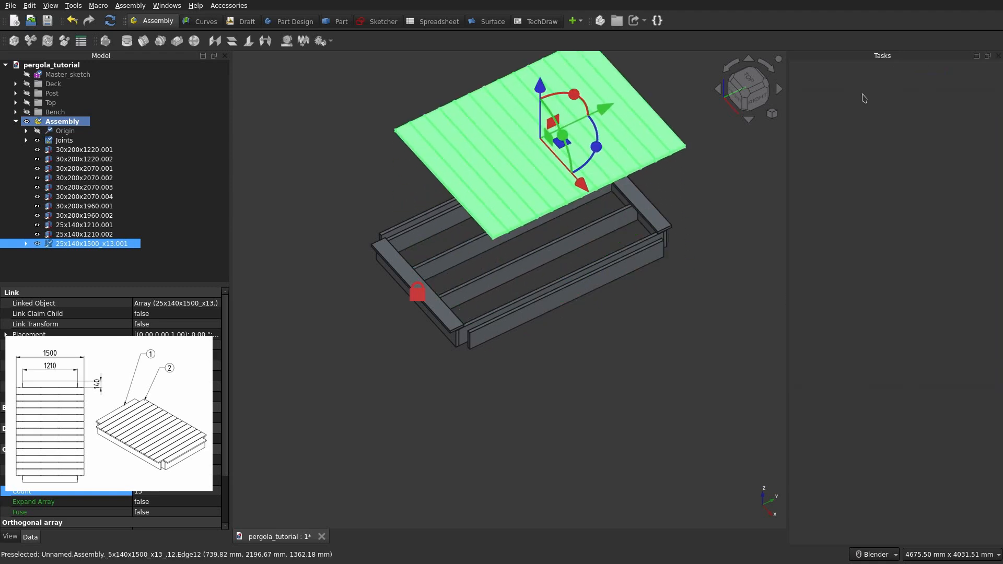
Step: Start a fixed joint between the outer long side face of 25x140x1500_x13.001 and the inner long side face of 25x140x1210.001
{"action": "middle_click_drag", "start_coordinate": [468, 209], "coordinate": [544, 230], "text": "shift"}
{"action": "mouse_move", "coordinate": [544, 230]}
{"action": "middle_mouse_down"}
{"action": "mouse_move", "coordinate": [573, 201]}
{"action": "mouse_move", "coordinate": [541, 238]}
{"action": "middle_mouse_up"}
{"action": "scroll", "coordinate": [542, 238], "scroll_direction": "up", "scroll_amount": 5}
{"action": "scroll", "coordinate": [420, 249], "scroll_direction": "up", "scroll_amount": 2}
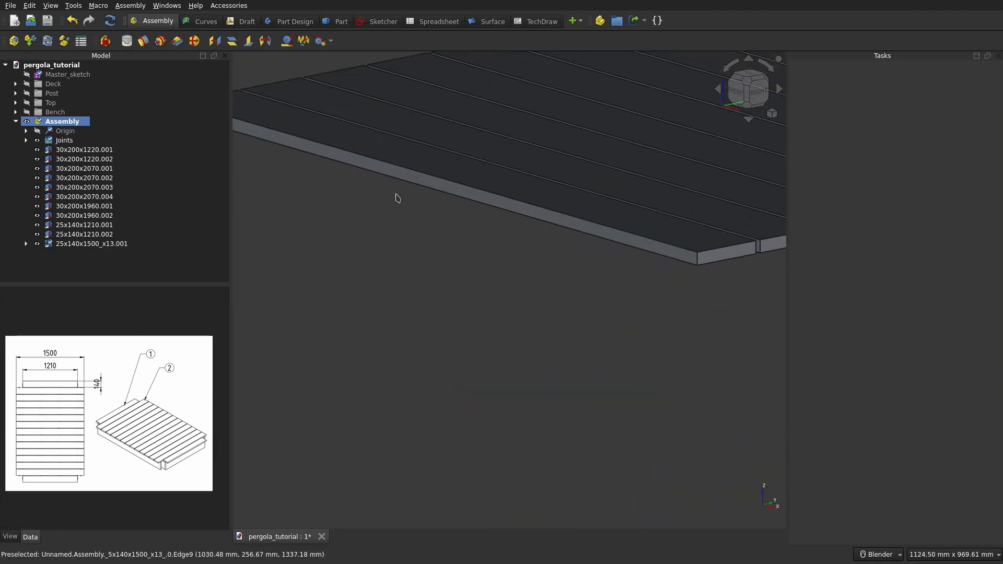
{"action": "scroll", "coordinate": [397, 188], "scroll_direction": "up", "scroll_amount": 2}
{"action": "key", "text": "f"}
{"action": "left_click", "coordinate": [416, 177]}
{"action": "scroll", "coordinate": [441, 217], "scroll_direction": "down", "scroll_amount": 3}
{"action": "scroll", "coordinate": [481, 214], "scroll_direction": "up", "scroll_amount": 5}
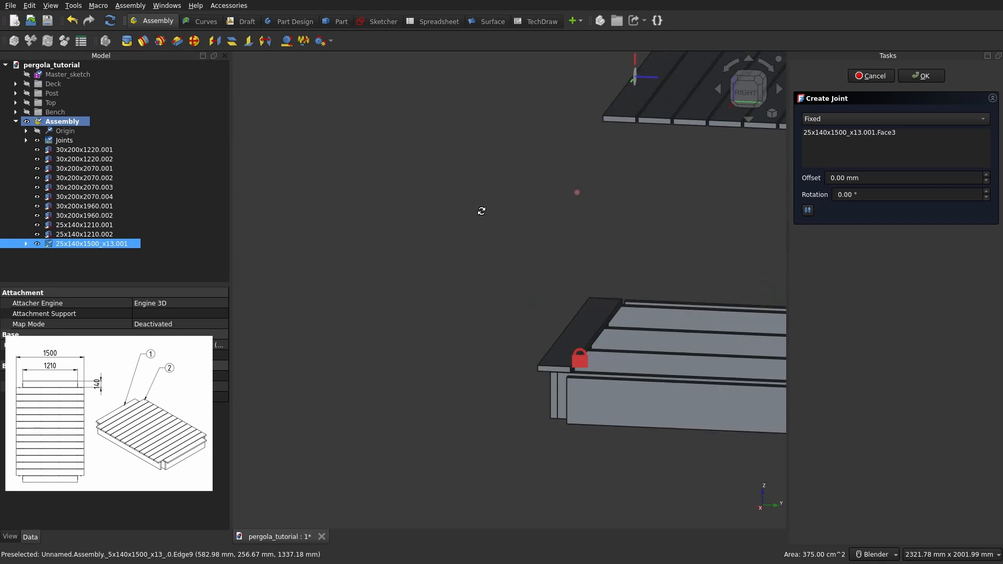
{"action": "scroll", "coordinate": [550, 381], "scroll_direction": "up", "scroll_amount": 5}
{"action": "left_click", "coordinate": [542, 307]}
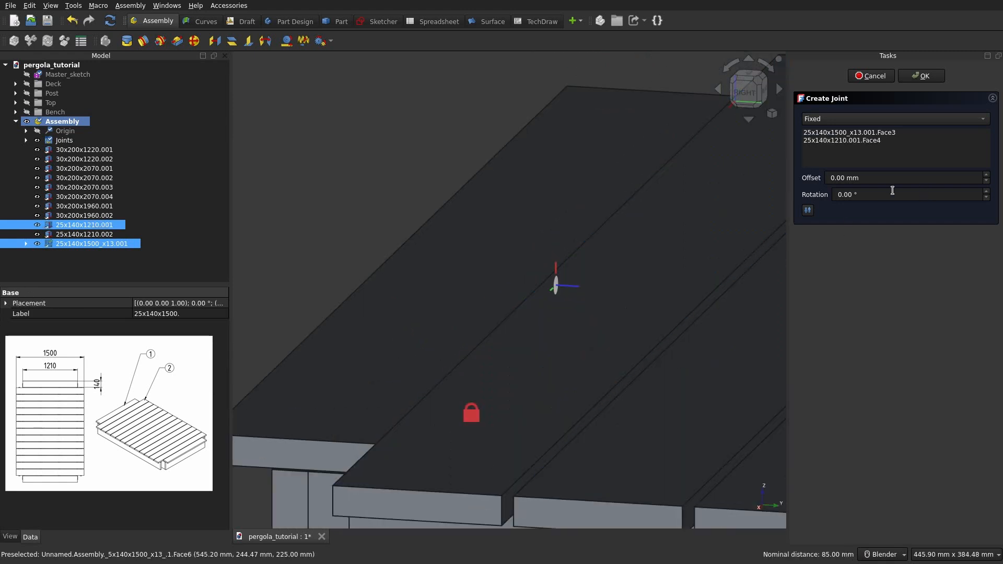
Step: Set the fixed joint's offset to 10 mm to leave a gap between the boards, and accept the joint
{"action": "triple_click", "coordinate": [883, 177]}
{"action": "type", "text": "10"}
{"action": "key", "text": "Return"}
{"action": "scroll", "coordinate": [762, 177], "scroll_direction": "down", "scroll_amount": 10}
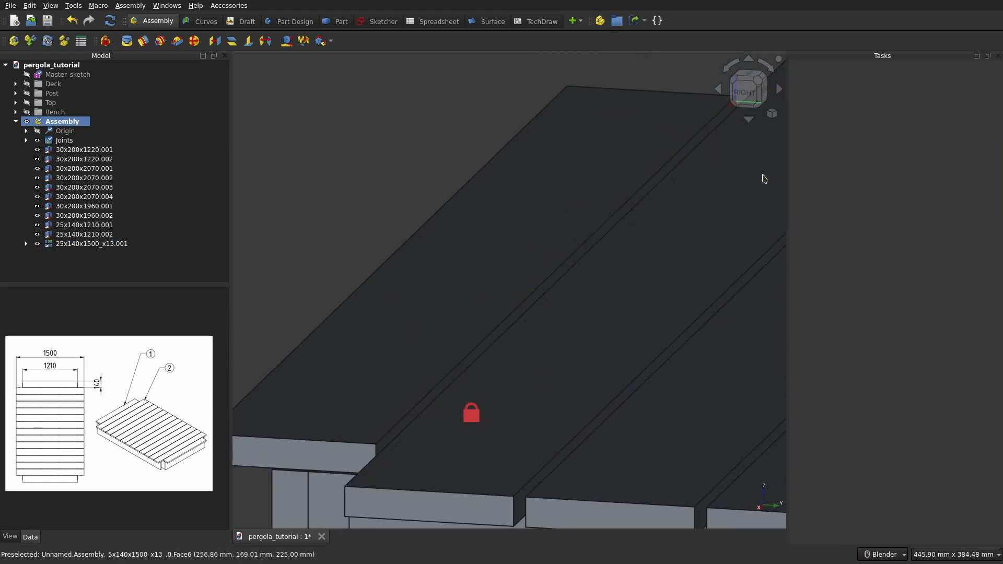
{"action": "middle_click_drag", "start_coordinate": [524, 391], "coordinate": [580, 356]}
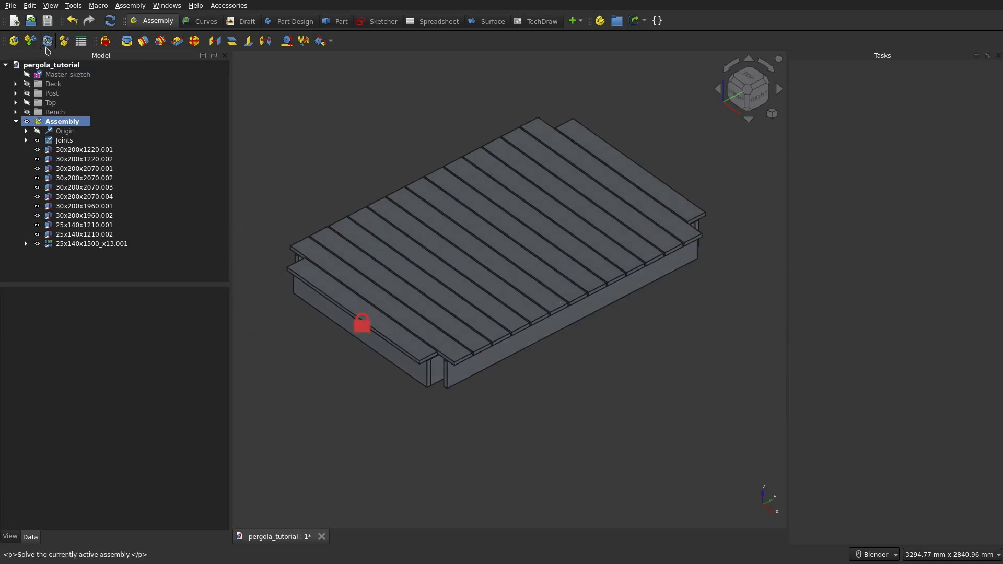
Step: Insert four 140x140x2500. posts into the assembly
{"action": "left_click", "coordinate": [14, 41]}
{"action": "left_click", "coordinate": [857, 194]}
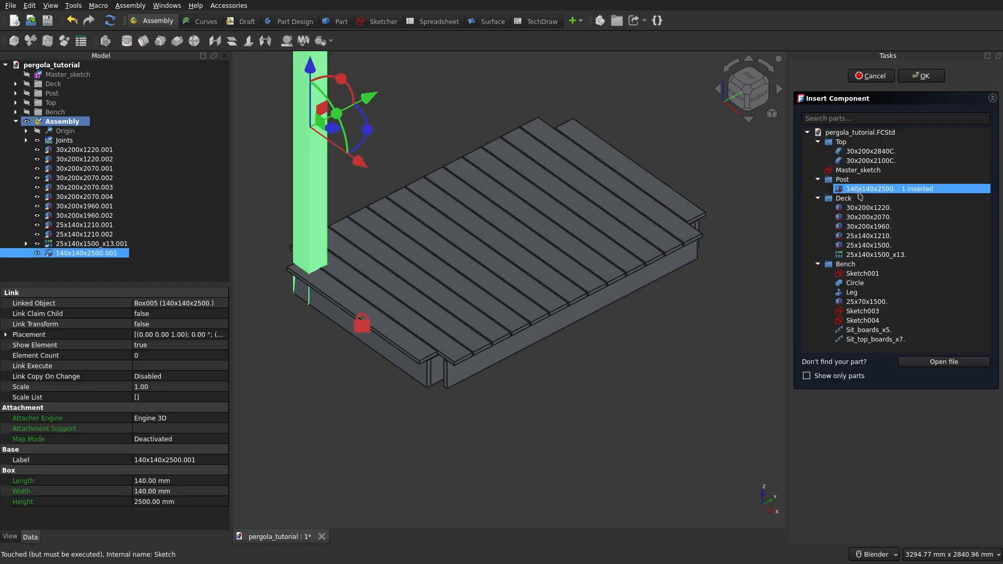
{"action": "left_click", "coordinate": [859, 191]}
{"action": "left_click", "coordinate": [859, 191]}
{"action": "left_click", "coordinate": [859, 191]}
Step: Spread the inserted posts around the deck, clear of its corners, and finish inserting components
{"action": "scroll", "coordinate": [595, 168], "scroll_direction": "down", "scroll_amount": 4}
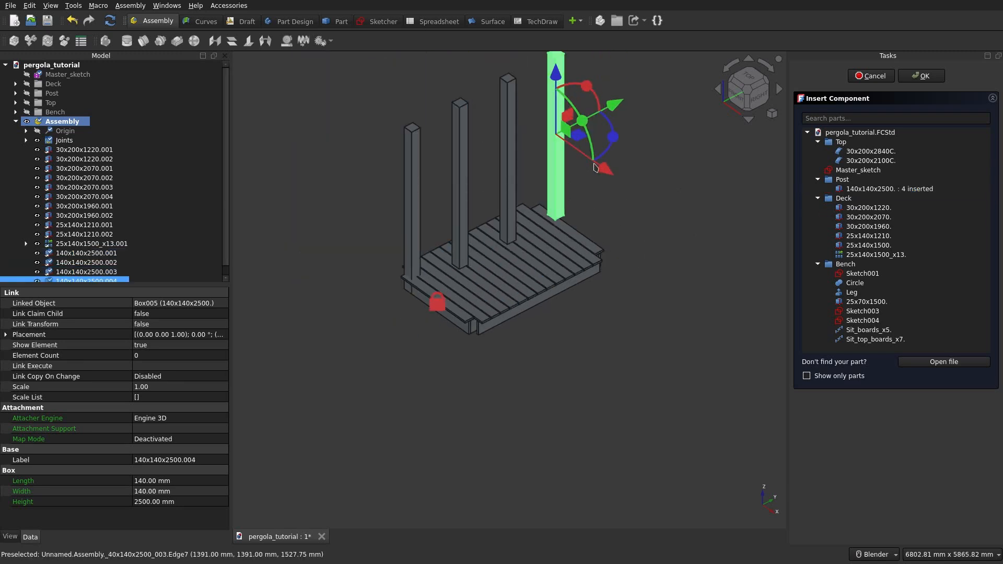
{"action": "left_click", "coordinate": [527, 217]}
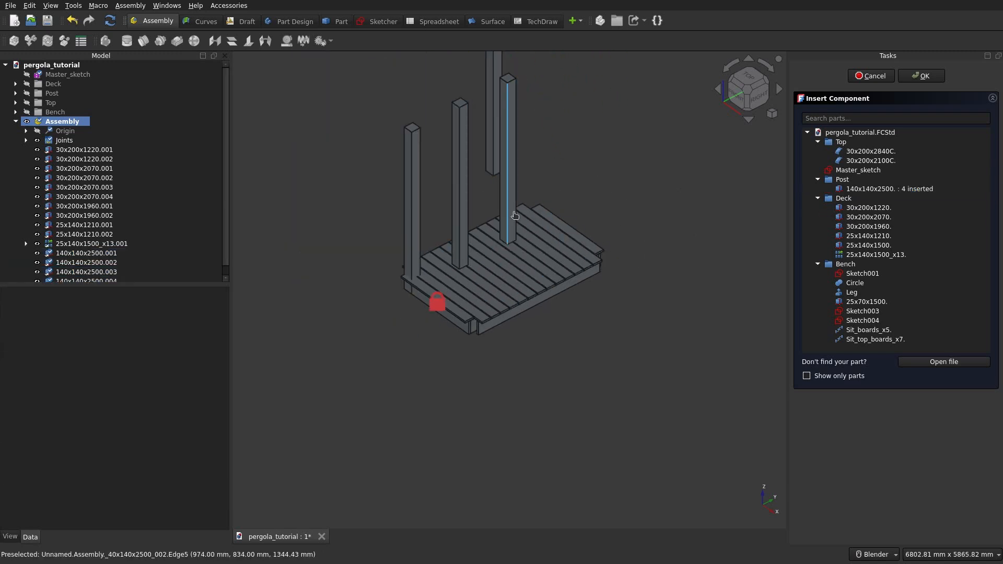
{"action": "left_click_drag", "start_coordinate": [515, 216], "coordinate": [648, 241]}
{"action": "left_click_drag", "start_coordinate": [473, 269], "coordinate": [519, 384]}
{"action": "scroll", "coordinate": [389, 311], "scroll_direction": "up", "scroll_amount": 6}
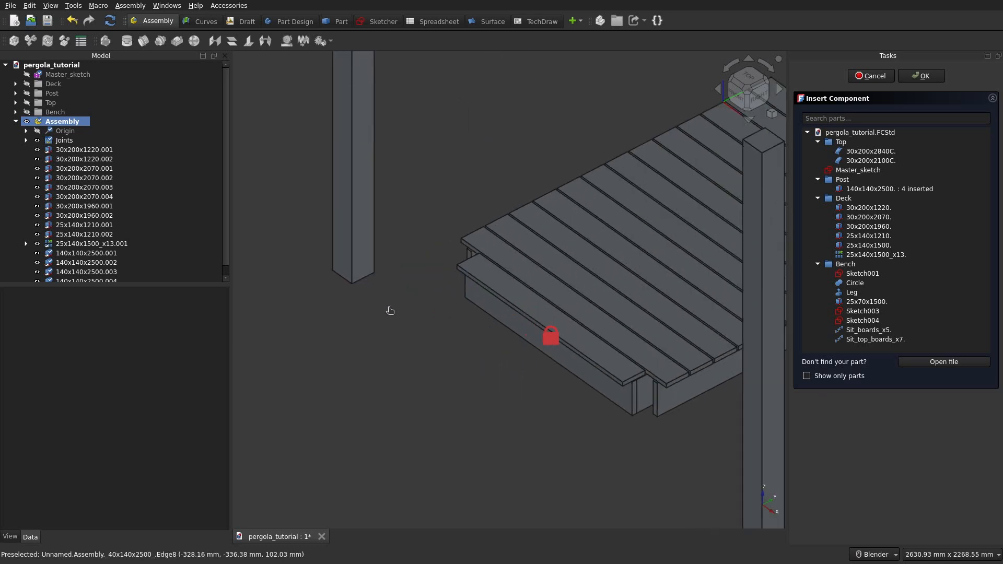
{"action": "left_click", "coordinate": [921, 76]}
Step: Fix a bottom edge of 140x140x2500.001 to the adjacent bottom end edge of 30x200x1220.001 with a fixed joint
{"action": "scroll", "coordinate": [425, 216], "scroll_direction": "up", "scroll_amount": 2}
{"action": "key", "text": "f"}
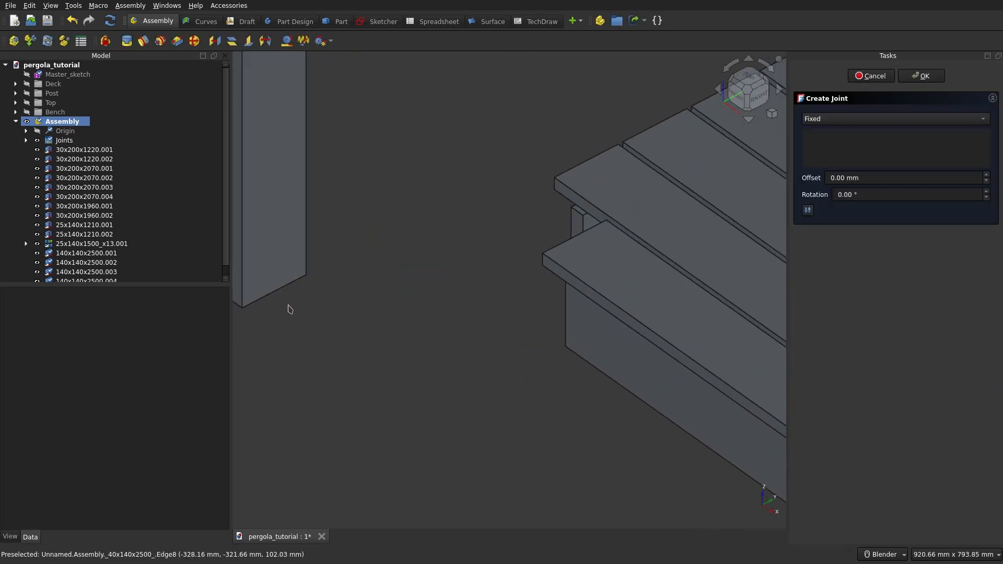
{"action": "left_click", "coordinate": [283, 292]}
{"action": "middle_click_drag", "start_coordinate": [356, 304], "coordinate": [519, 305]}
{"action": "scroll", "coordinate": [297, 313], "scroll_direction": "up", "scroll_amount": 4}
{"action": "middle_click_drag", "start_coordinate": [297, 313], "coordinate": [314, 277], "text": "shift"}
{"action": "scroll", "coordinate": [538, 278], "scroll_direction": "up", "scroll_amount": 2}
{"action": "left_click", "coordinate": [522, 279]}
{"action": "scroll", "coordinate": [523, 278], "scroll_direction": "down", "scroll_amount": 3}
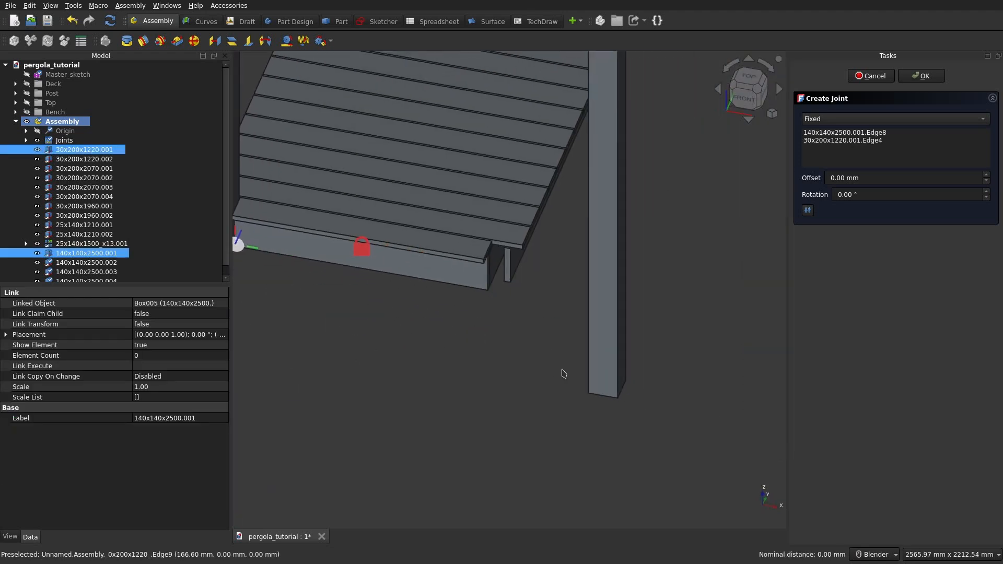
{"action": "left_click", "coordinate": [921, 76]}
Step: Fix a bottom edge of 140x140x2500.002 to the opposite bottom end edge of 30x200x1220.001 with a fixed joint
{"action": "middle_click_drag", "start_coordinate": [470, 274], "coordinate": [448, 277]}
{"action": "scroll", "coordinate": [515, 359], "scroll_direction": "up", "scroll_amount": 3}
{"action": "key", "text": "j"}
{"action": "left_click", "coordinate": [555, 342]}
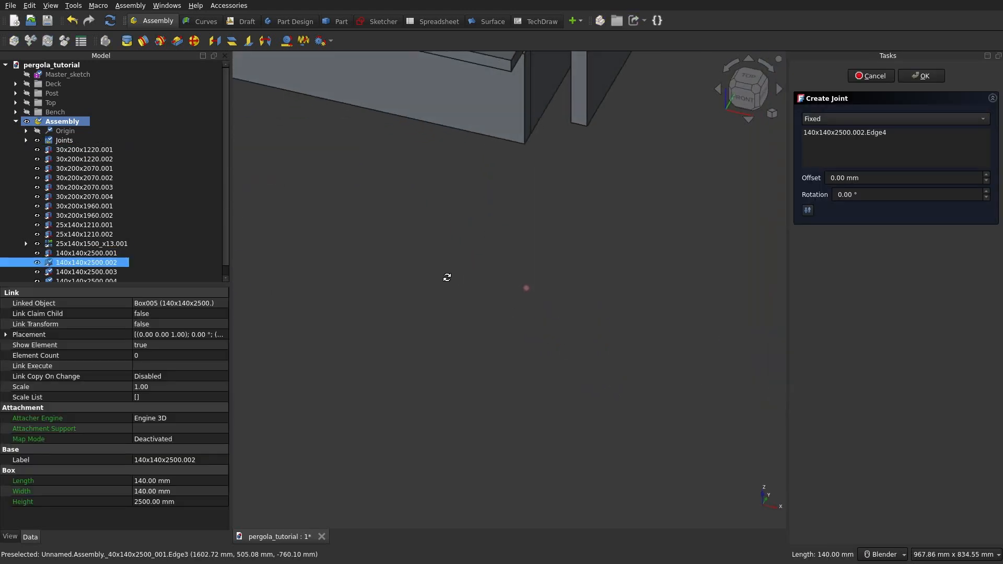
{"action": "scroll", "coordinate": [531, 142], "scroll_direction": "up", "scroll_amount": 3}
{"action": "left_click", "coordinate": [528, 139]}
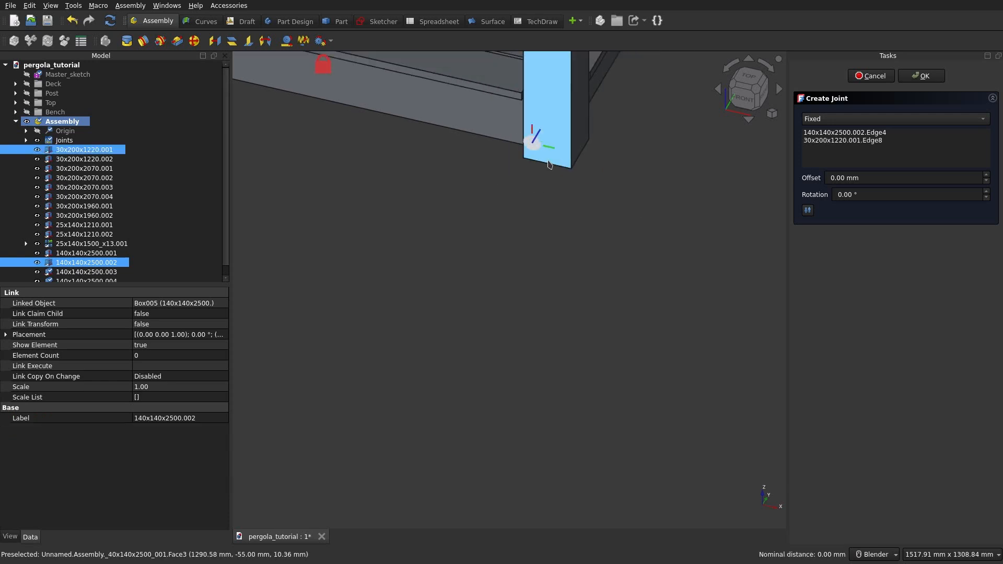
{"action": "scroll", "coordinate": [531, 156], "scroll_direction": "down", "scroll_amount": 5}
{"action": "left_click", "coordinate": [920, 76]}
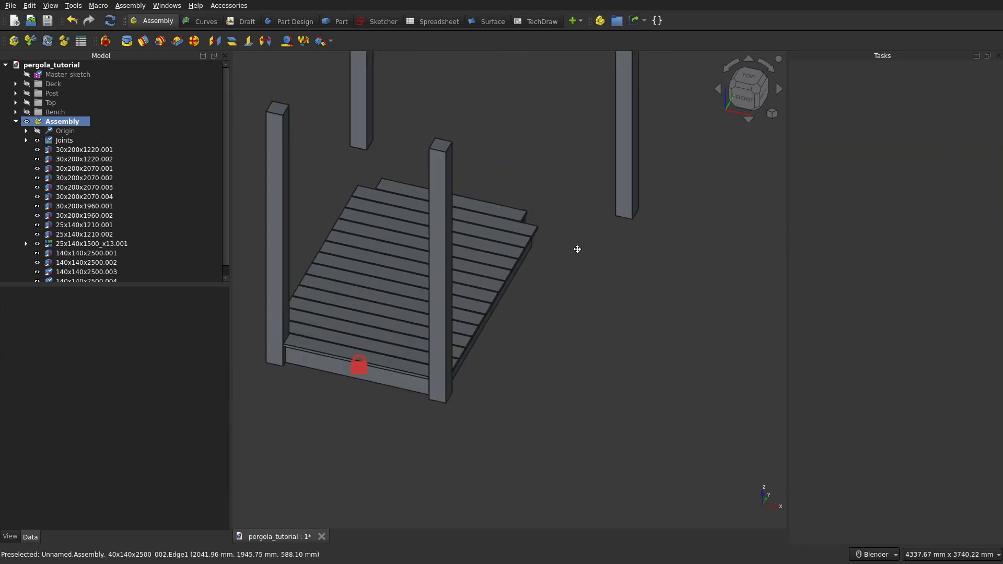
Step: Fix a bottom edge of 140x140x2500.003 to the bottom end edge of 30x200x1960.002 with a fixed joint
{"action": "middle_click_drag", "start_coordinate": [578, 248], "coordinate": [587, 273]}
{"action": "scroll", "coordinate": [550, 240], "scroll_direction": "up", "scroll_amount": 5}
{"action": "middle_click_drag", "start_coordinate": [550, 240], "coordinate": [509, 248]}
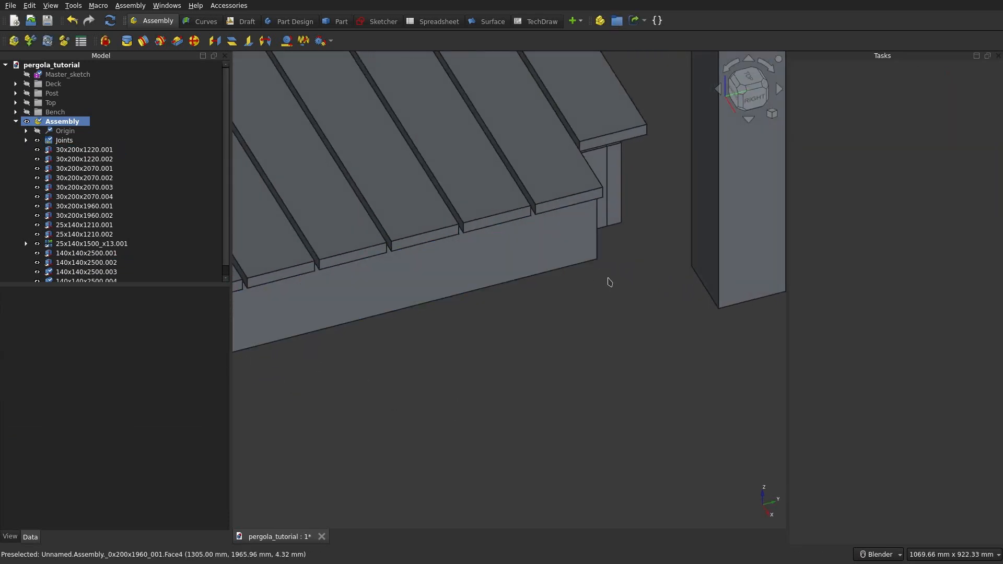
{"action": "key", "text": "j"}
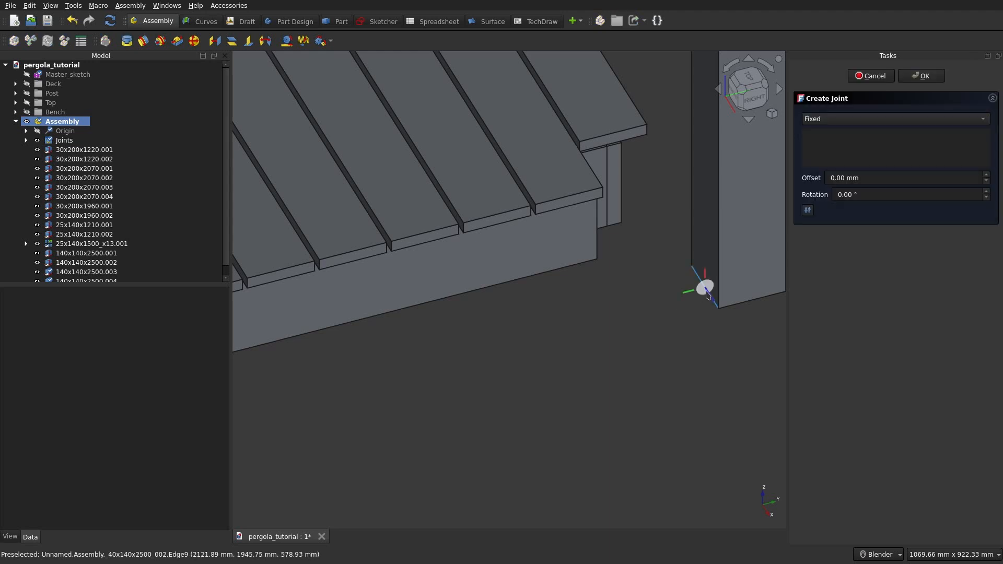
{"action": "left_click", "coordinate": [706, 292]}
{"action": "middle_click_drag", "start_coordinate": [675, 294], "coordinate": [549, 235]}
{"action": "scroll", "coordinate": [549, 235], "scroll_direction": "down", "scroll_amount": 4}
{"action": "middle_click_drag", "start_coordinate": [649, 318], "coordinate": [436, 216], "text": "shift"}
{"action": "scroll", "coordinate": [590, 249], "scroll_direction": "up", "scroll_amount": 8}
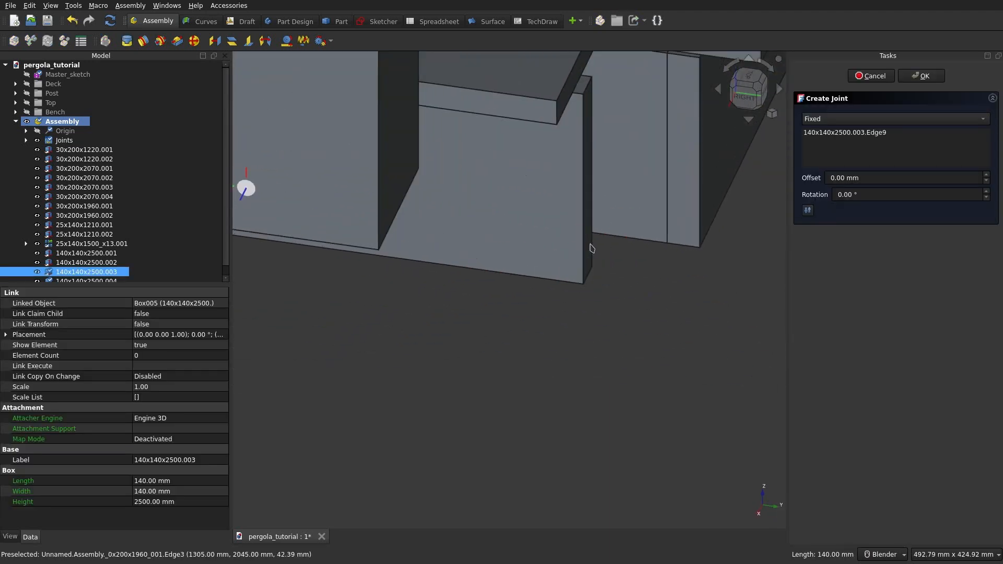
{"action": "middle_click_drag", "start_coordinate": [591, 247], "coordinate": [610, 287]}
{"action": "left_click", "coordinate": [606, 280]}
{"action": "scroll", "coordinate": [606, 278], "scroll_direction": "down", "scroll_amount": 6}
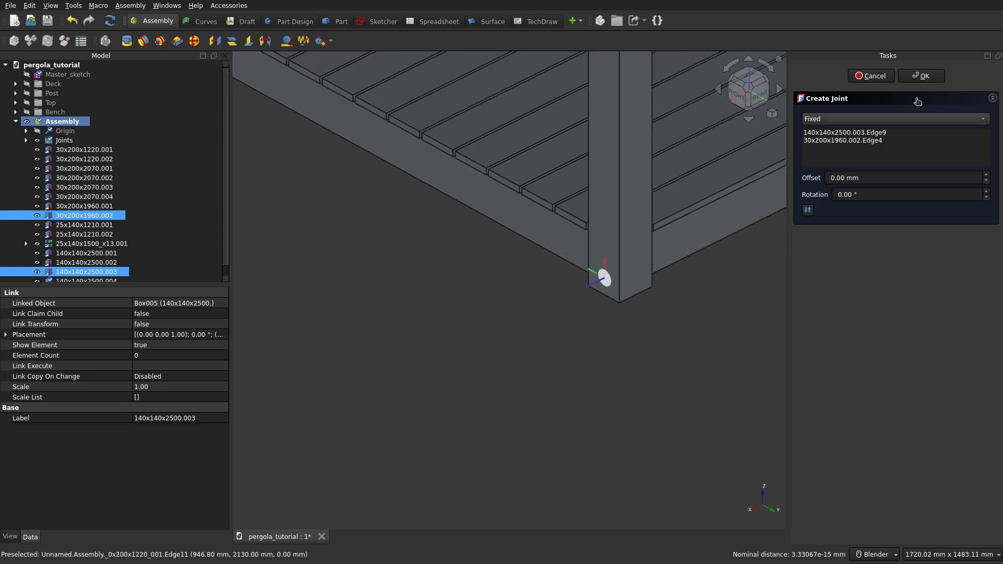
{"action": "left_click", "coordinate": [920, 75]}
Step: Move 140x140x2500.004 clear of the deck and fix its bottom edge to the bottom end edge of 30x200x1220.002 with a fixed joint
{"action": "scroll", "coordinate": [595, 215], "scroll_direction": "down", "scroll_amount": 6}
{"action": "middle_click_drag", "start_coordinate": [569, 255], "coordinate": [398, 380], "text": "shift"}
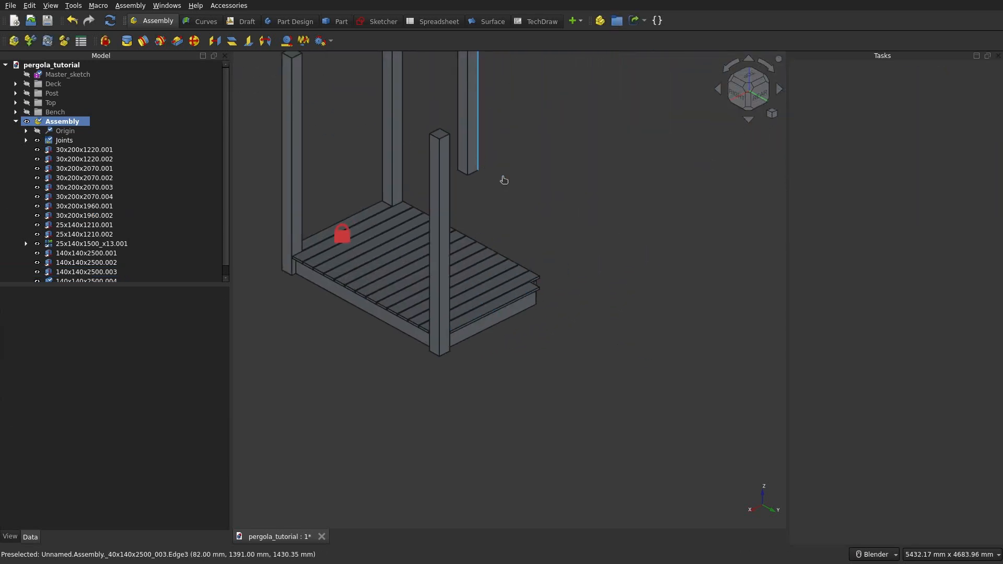
{"action": "left_click_drag", "start_coordinate": [503, 180], "coordinate": [609, 284]}
{"action": "scroll", "coordinate": [602, 290], "scroll_direction": "up", "scroll_amount": 6}
{"action": "key", "text": "f"}
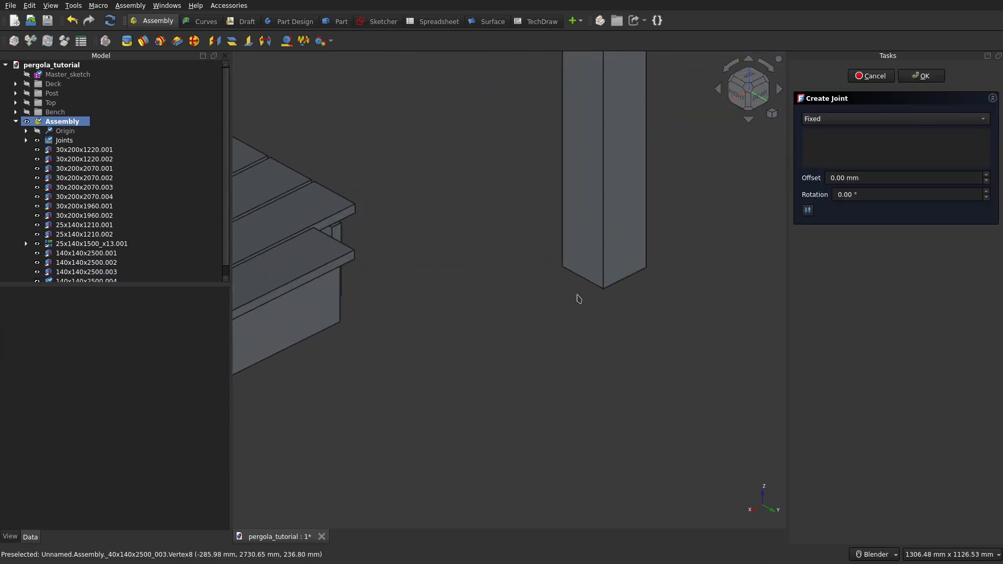
{"action": "left_click", "coordinate": [584, 284]}
{"action": "scroll", "coordinate": [601, 297], "scroll_direction": "up", "scroll_amount": 10}
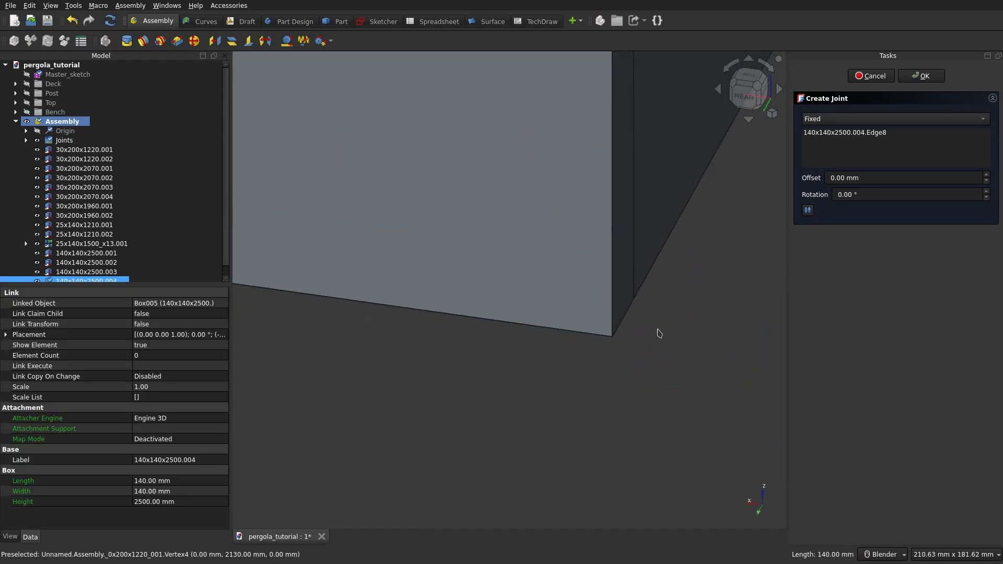
{"action": "left_click", "coordinate": [616, 311]}
{"action": "scroll", "coordinate": [606, 314], "scroll_direction": "down", "scroll_amount": 10}
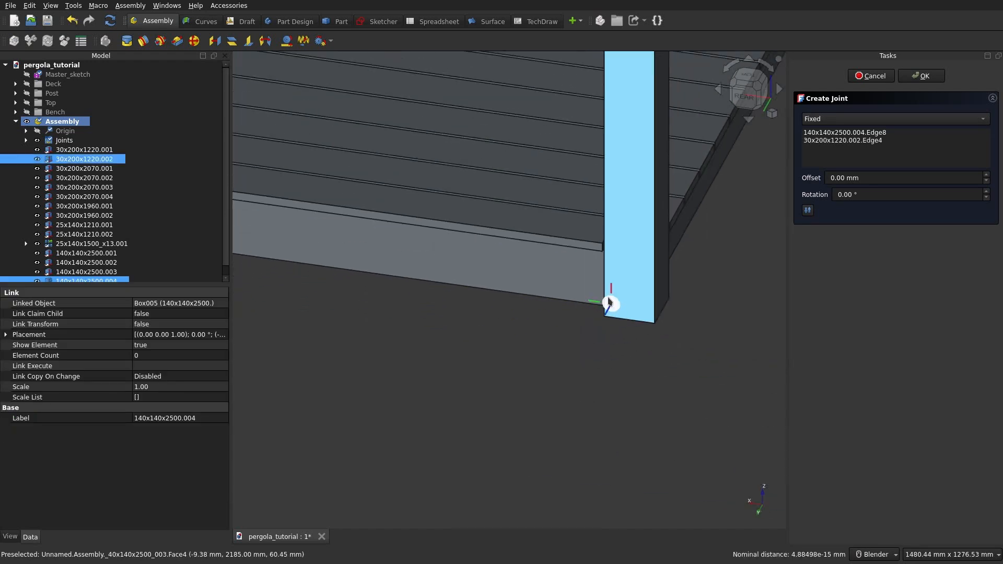
{"action": "scroll", "coordinate": [592, 347], "scroll_direction": "down", "scroll_amount": 3}
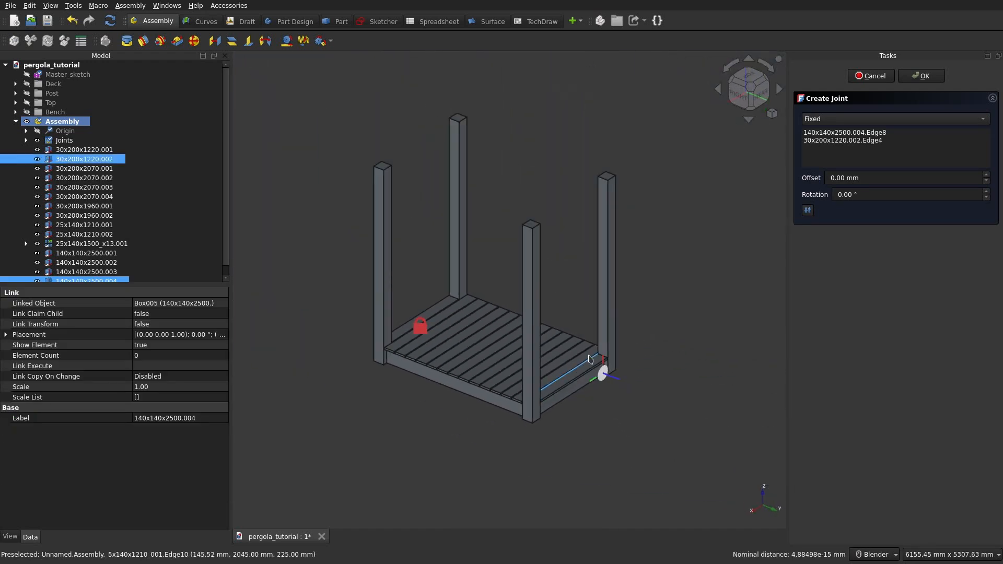
{"action": "left_click", "coordinate": [922, 76]}
Step: Insert Master_sketch, rotate it 90° about two axes so it stands upright, and place it beside the deck near post 140x140x2500.002
{"action": "middle_click_drag", "start_coordinate": [515, 247], "coordinate": [459, 225]}
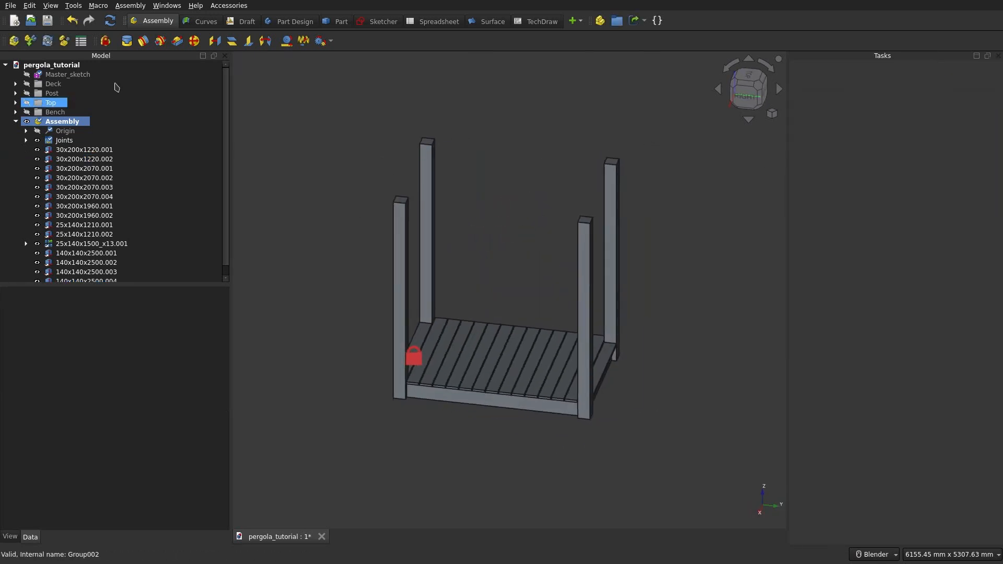
{"action": "left_click", "coordinate": [30, 42]}
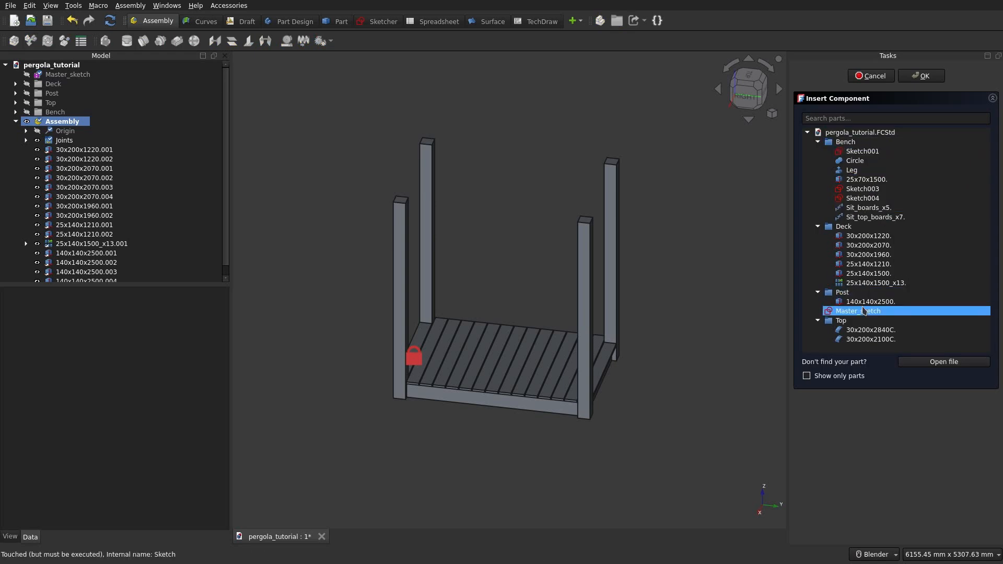
{"action": "left_click", "coordinate": [862, 311]}
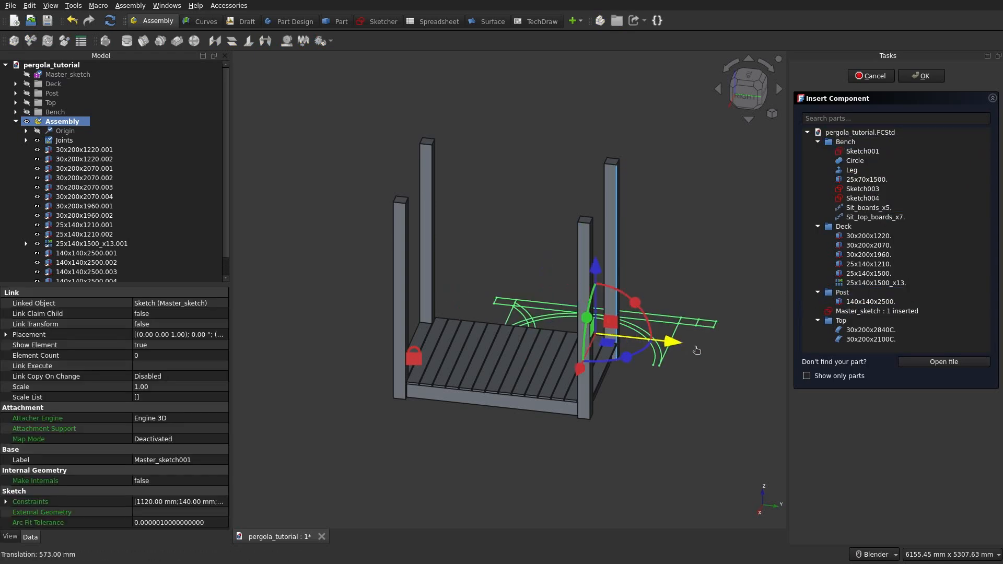
{"action": "left_click_drag", "start_coordinate": [756, 369], "coordinate": [794, 321]}
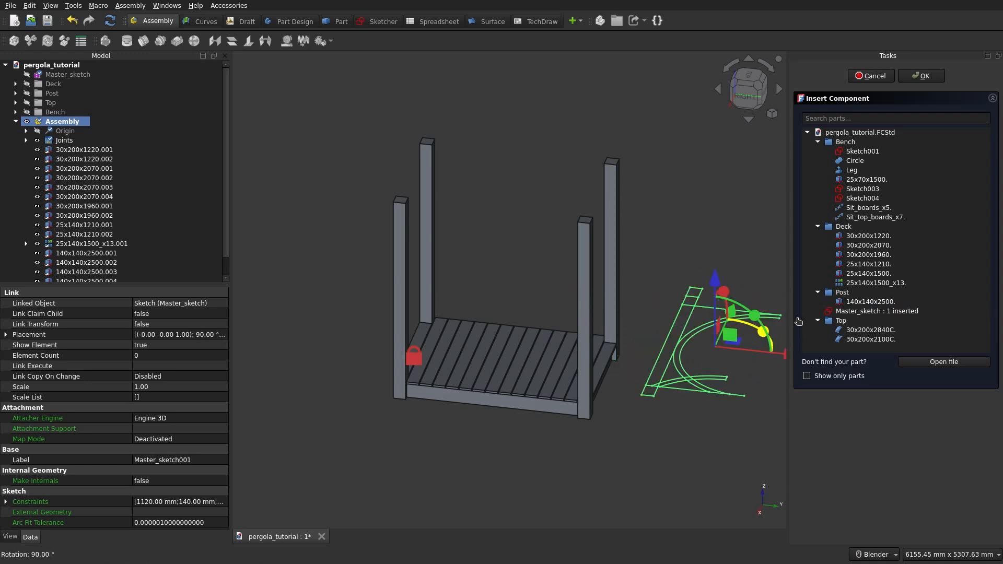
{"action": "middle_click_drag", "start_coordinate": [741, 342], "coordinate": [670, 355]}
{"action": "left_click_drag", "start_coordinate": [733, 356], "coordinate": [648, 351]}
{"action": "middle_click_drag", "start_coordinate": [642, 391], "coordinate": [691, 394]}
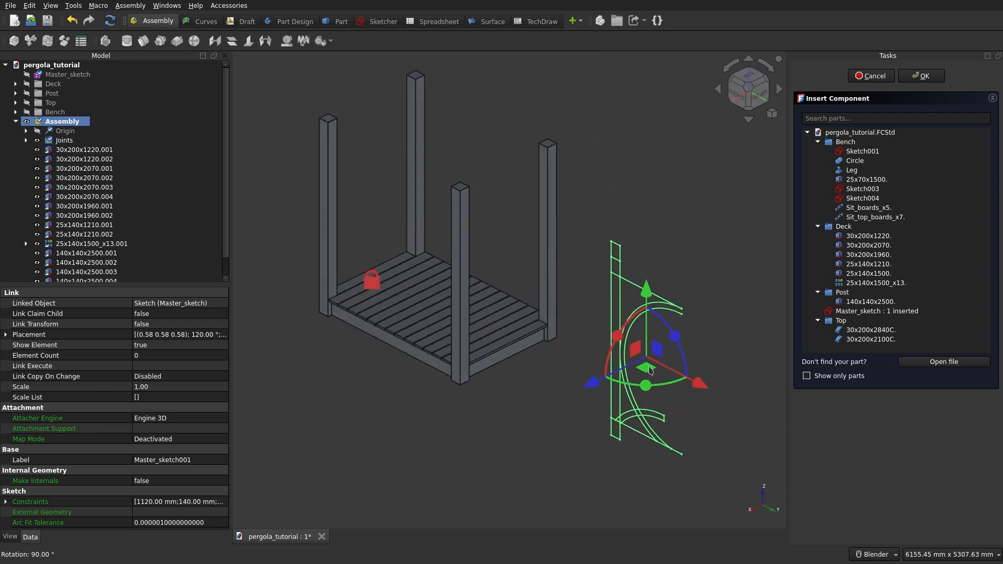
{"action": "left_click_drag", "start_coordinate": [647, 369], "coordinate": [363, 381]}
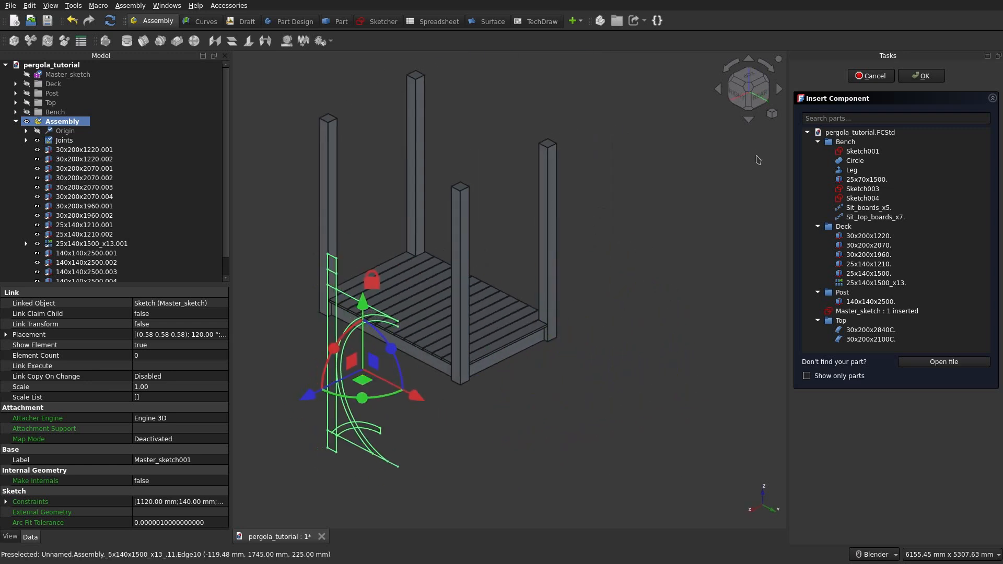
{"action": "left_click", "coordinate": [921, 76]}
Step: Fix the lower corner vertex of Master_sketch001 to a bottom corner of 140x140x2500.002 with a fixed joint, rotated so the sketch stands upright along the post
{"action": "scroll", "coordinate": [548, 359], "scroll_direction": "up", "scroll_amount": 5}
{"action": "key", "text": "j"}
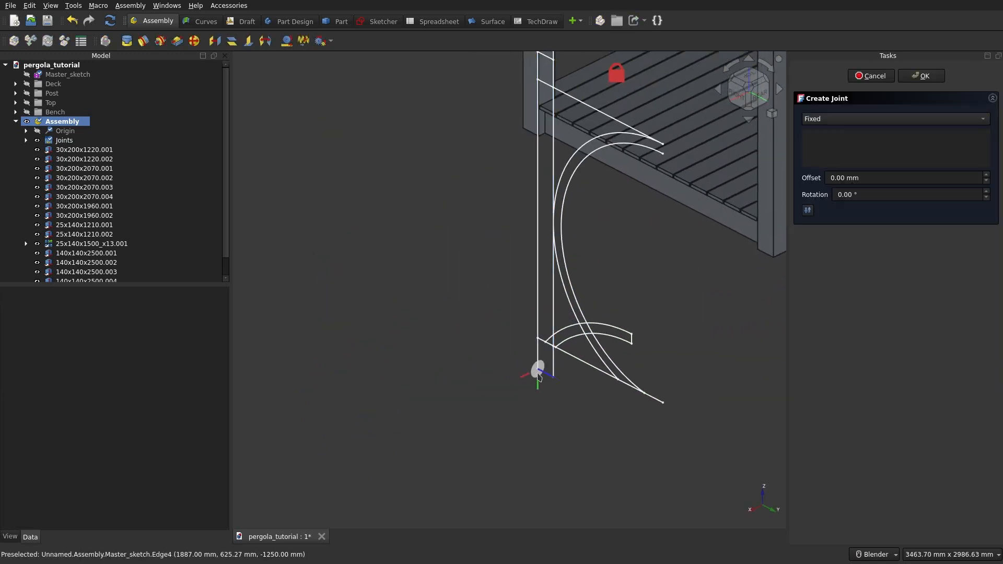
{"action": "left_click", "coordinate": [533, 375]}
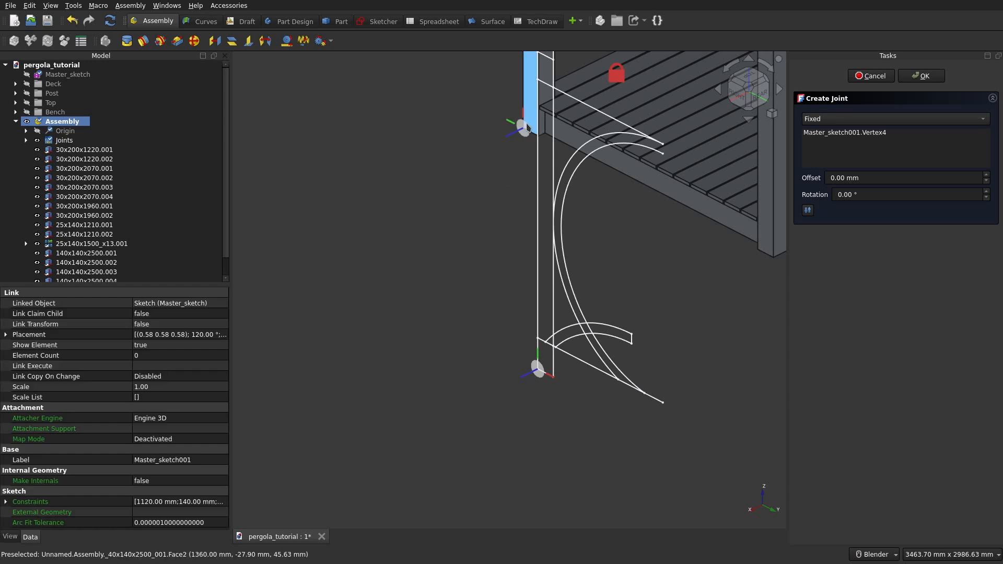
{"action": "left_click", "coordinate": [528, 127]}
{"action": "mouse_move", "coordinate": [521, 178]}
{"action": "middle_mouse_down", "text": "shift"}
{"action": "mouse_move", "coordinate": [500, 271]}
{"action": "mouse_move", "coordinate": [504, 334]}
{"action": "middle_mouse_up", "text": "shift"}
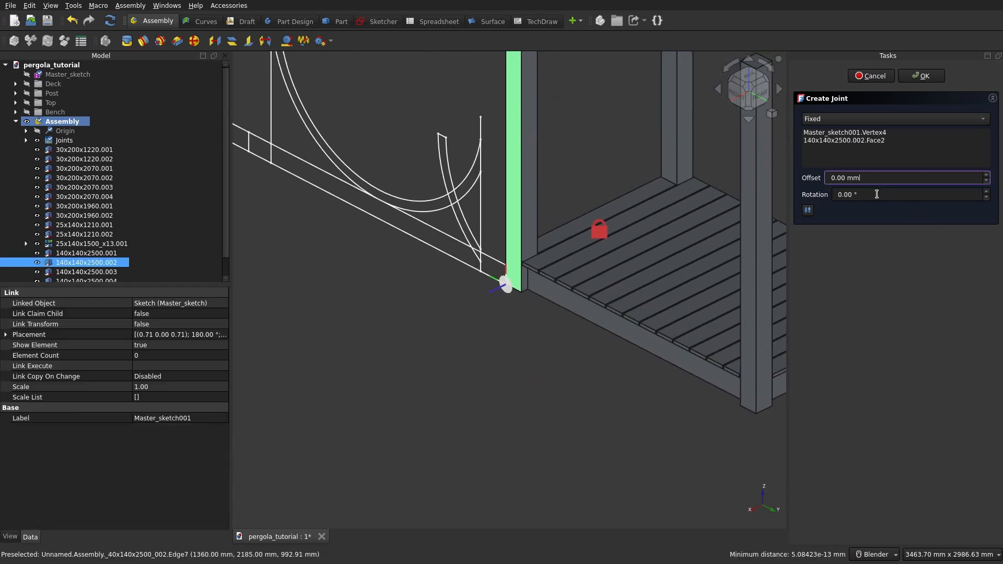
{"action": "type", "text": "90"}
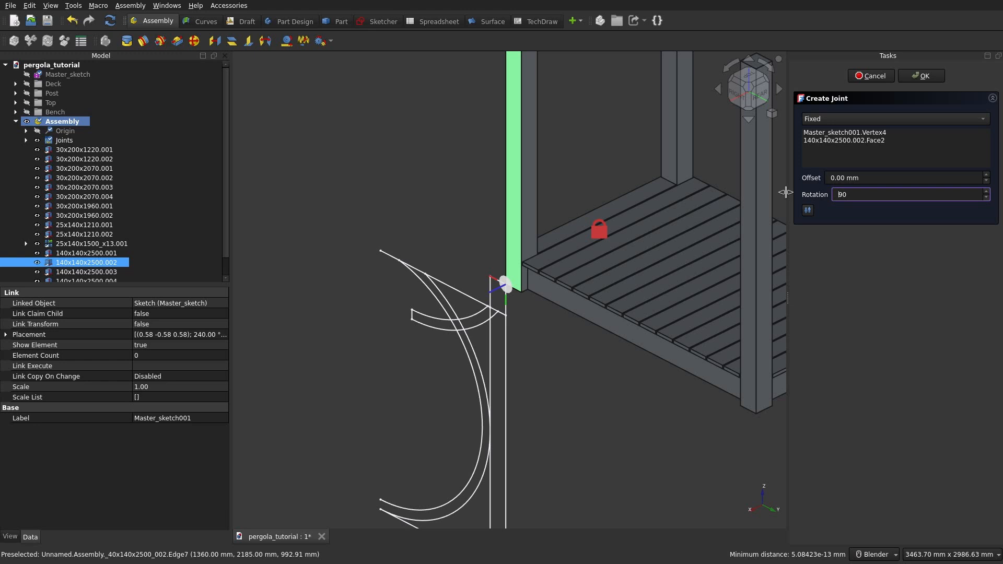
{"action": "key", "text": "Return"}
{"action": "mouse_move", "coordinate": [652, 272]}
{"action": "middle_mouse_down"}
{"action": "mouse_move", "coordinate": [594, 365]}
{"action": "mouse_move", "coordinate": [658, 321]}
{"action": "middle_mouse_up"}
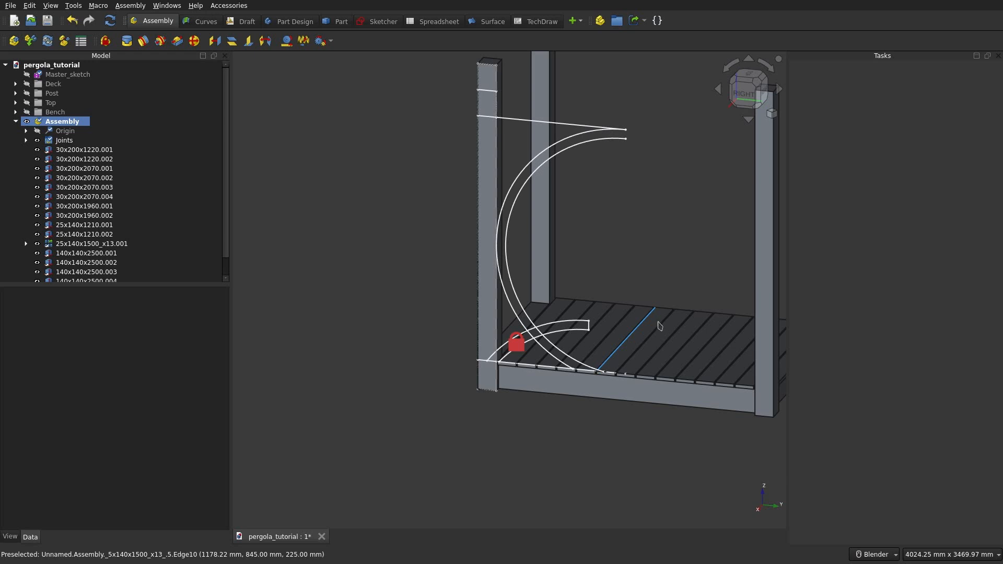
{"action": "middle_click_drag", "start_coordinate": [587, 318], "coordinate": [552, 343], "text": "shift"}
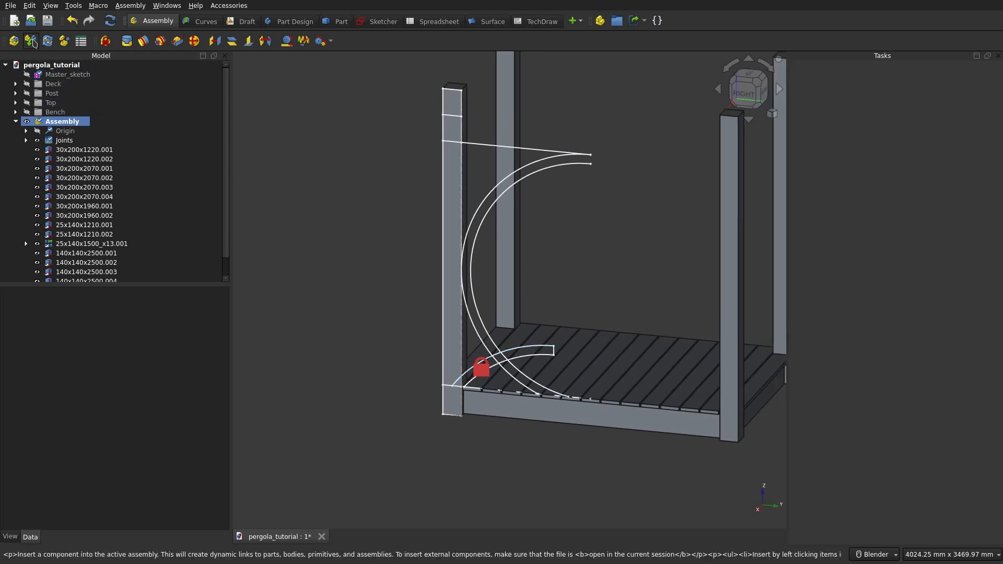
Step: Insert the 30x200x2840C. top beam, rotate it 90°, and place it beside the deck
{"action": "left_click", "coordinate": [13, 41]}
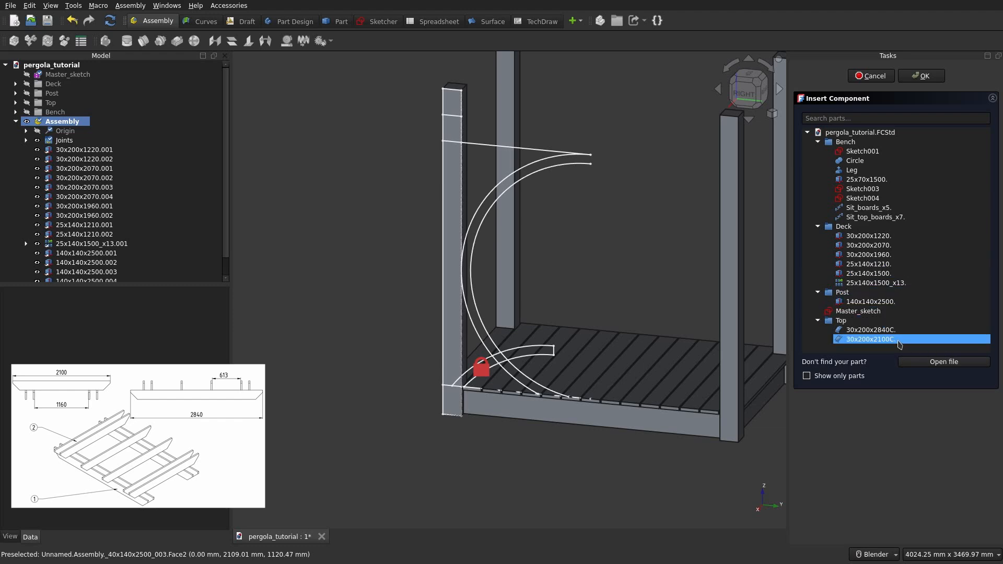
{"action": "middle_click_drag", "start_coordinate": [485, 340], "coordinate": [692, 430]}
{"action": "middle_click_drag", "start_coordinate": [559, 432], "coordinate": [530, 360], "text": "shift"}
{"action": "left_click_drag", "start_coordinate": [516, 370], "coordinate": [581, 286]}
{"action": "left_click", "coordinate": [921, 76]}
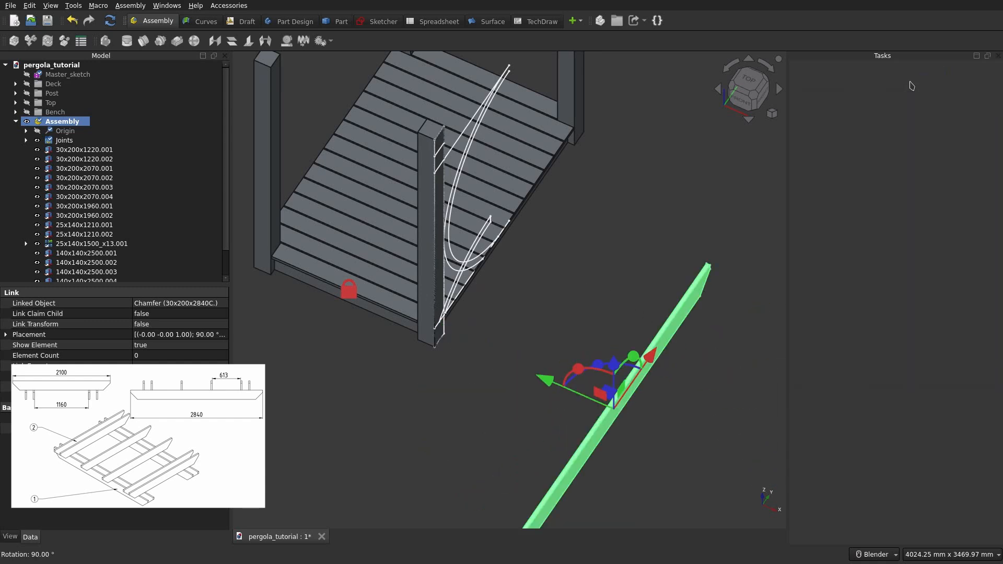
Step: Create a fixed joint between the long top edge of 30x200x2840C.001 and the short horizontal line near the post top in Master_sketch001
{"action": "middle_click_drag", "start_coordinate": [546, 299], "coordinate": [587, 381]}
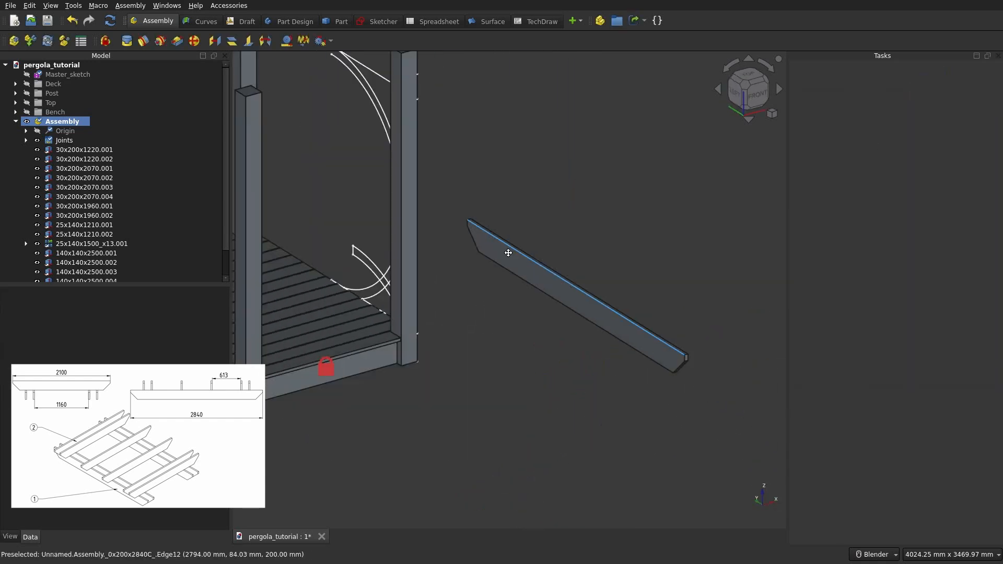
{"action": "scroll", "coordinate": [588, 378], "scroll_direction": "up", "scroll_amount": 6}
{"action": "key", "text": "j"}
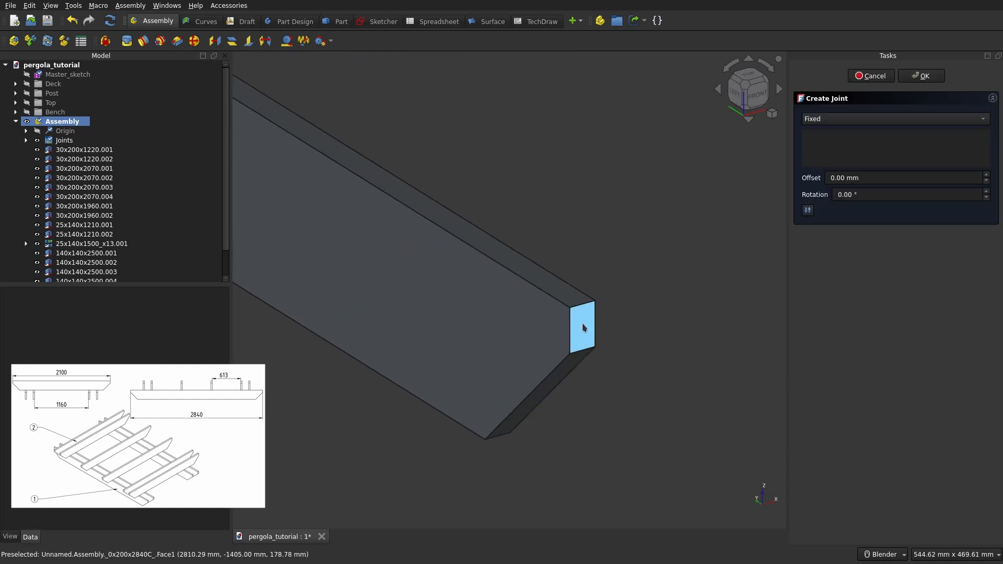
{"action": "left_click", "coordinate": [557, 302]}
{"action": "scroll", "coordinate": [544, 293], "scroll_direction": "down", "scroll_amount": 10}
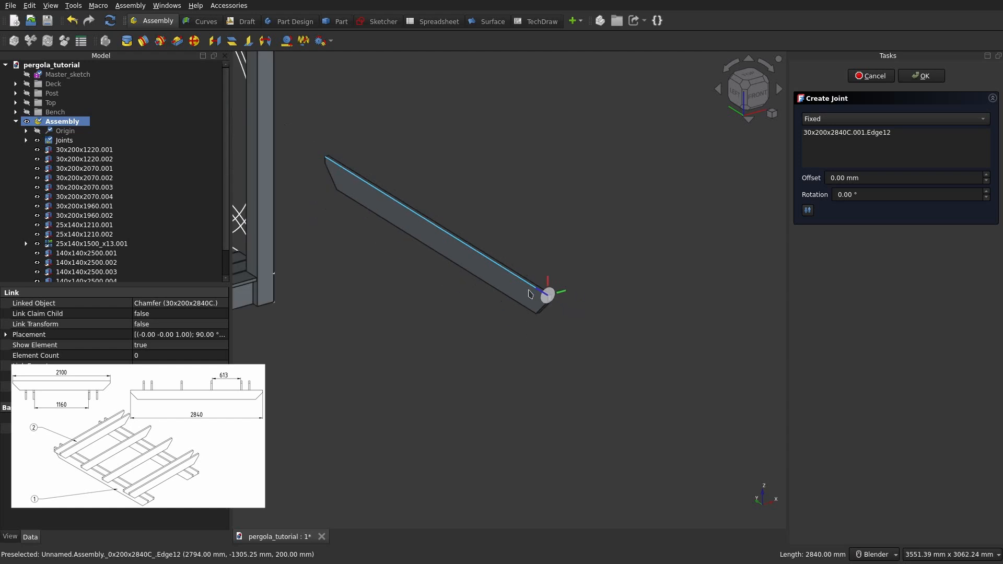
{"action": "middle_click_drag", "start_coordinate": [418, 226], "coordinate": [452, 271], "text": "shift"}
{"action": "middle_click_drag", "start_coordinate": [241, 370], "coordinate": [329, 503], "text": "shift"}
{"action": "middle_click_drag", "start_coordinate": [329, 504], "coordinate": [292, 515]}
{"action": "scroll", "coordinate": [415, 219], "scroll_direction": "up", "scroll_amount": 6}
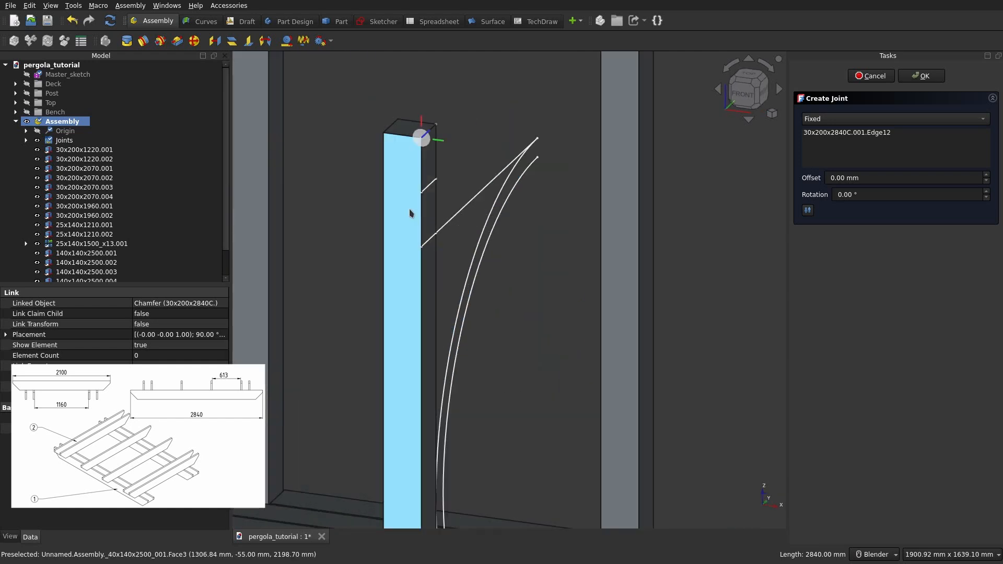
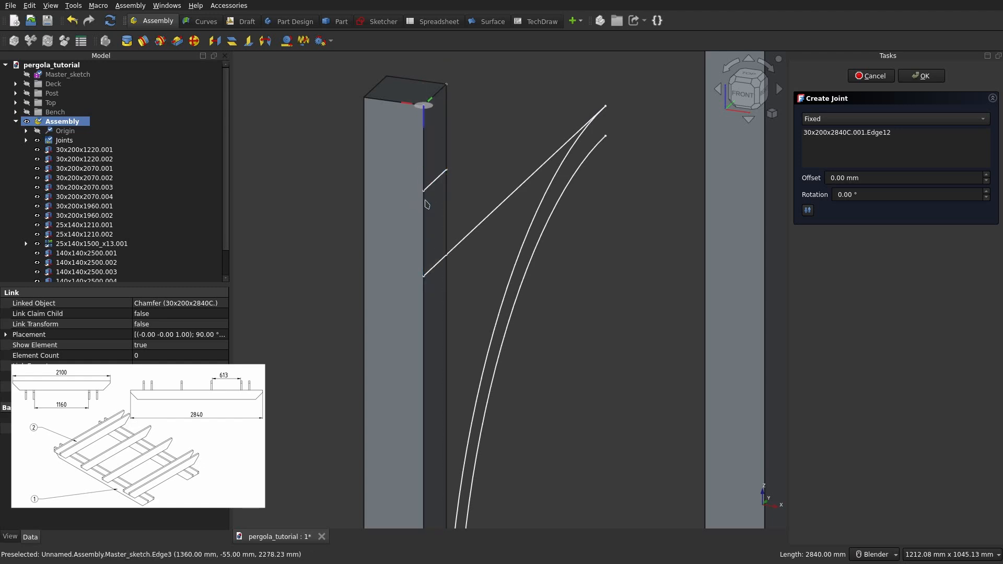
{"action": "mouse_move", "coordinate": [427, 205]}
{"action": "middle_mouse_down"}
{"action": "mouse_move", "coordinate": [410, 234]}
{"action": "mouse_move", "coordinate": [366, 234]}
{"action": "middle_mouse_up"}
{"action": "scroll", "coordinate": [429, 195], "scroll_direction": "up", "scroll_amount": 3}
{"action": "left_click", "coordinate": [447, 188]}
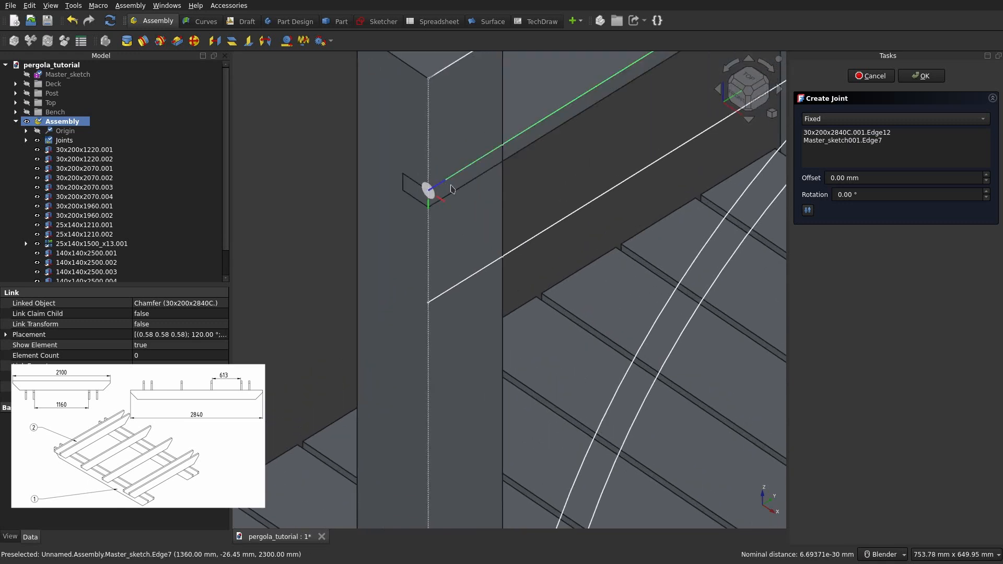
Step: Set the beam joint's rotation to -90° and its offset to -300 mm, and accept the joint
{"action": "type", "text": "9"}
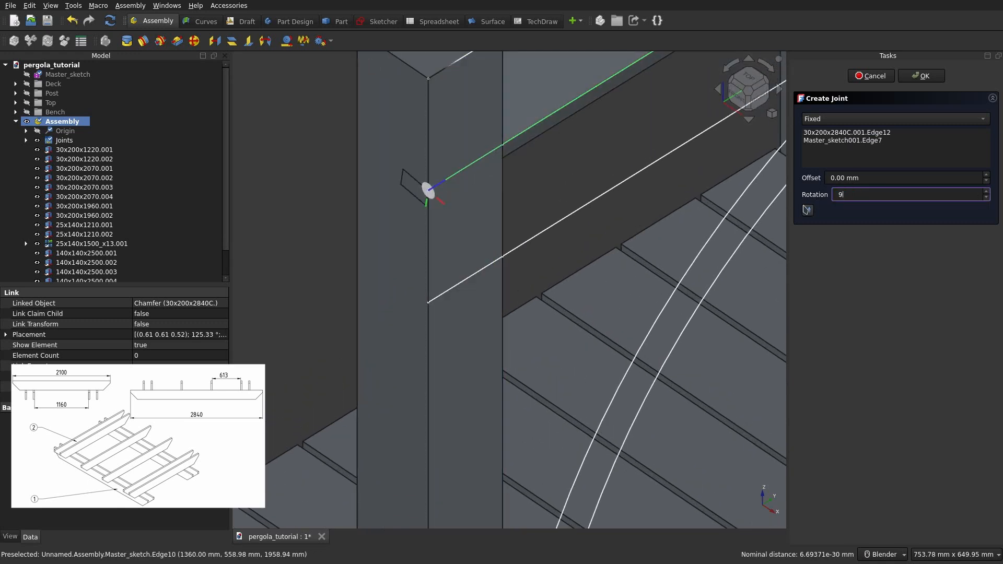
{"action": "type", "text": "0-90"}
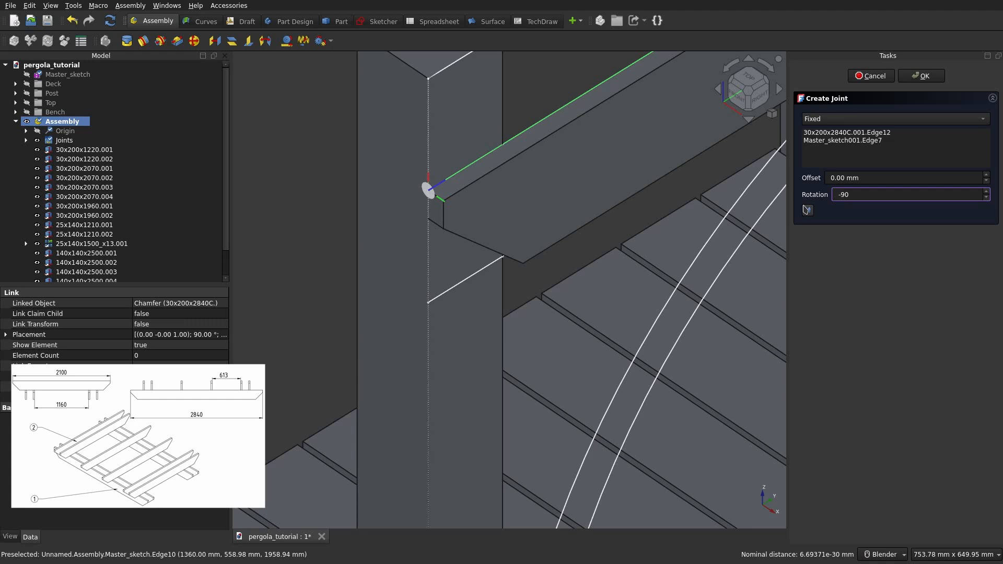
{"action": "type", "text": "300"}
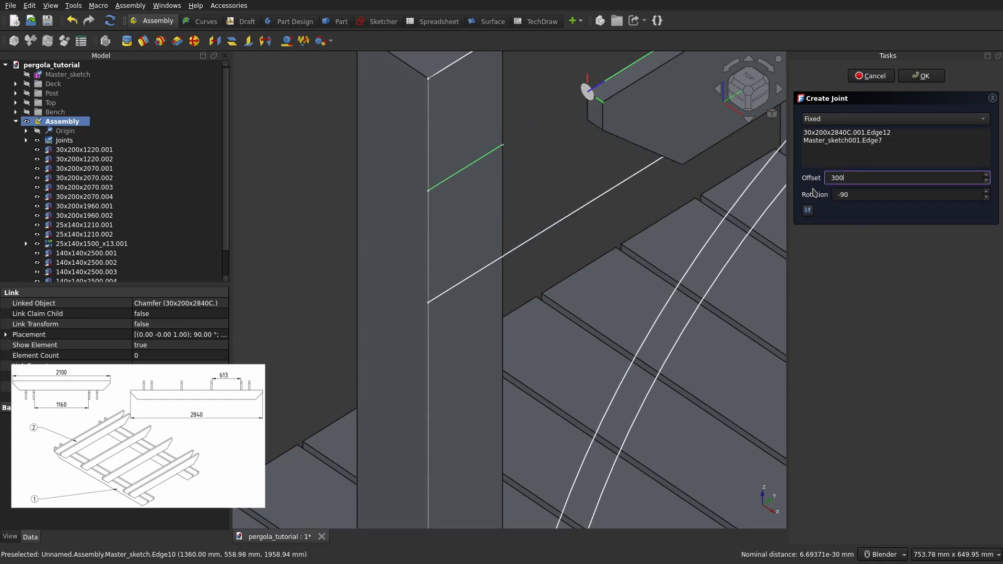
{"action": "key", "text": "Left"}
{"action": "type", "text": "-"}
{"action": "key", "text": "Return"}
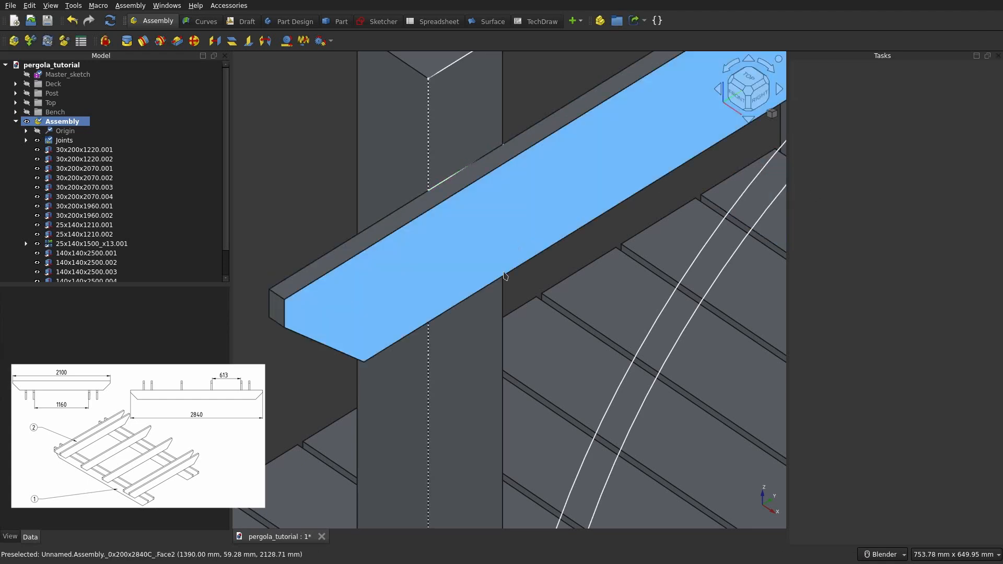
Step: Hide Master_sketch001 in the assembly
{"action": "scroll", "coordinate": [509, 280], "scroll_direction": "down", "scroll_amount": 10}
{"action": "middle_click_drag", "start_coordinate": [539, 329], "coordinate": [518, 272], "text": "shift"}
{"action": "scroll", "coordinate": [62, 198], "scroll_direction": "down", "scroll_amount": 1}
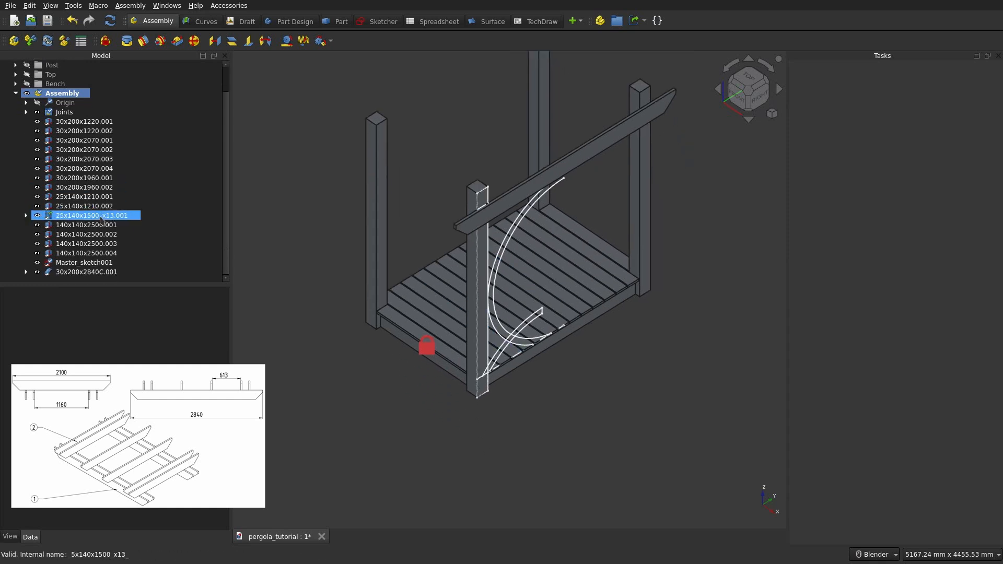
{"action": "left_click", "coordinate": [38, 263]}
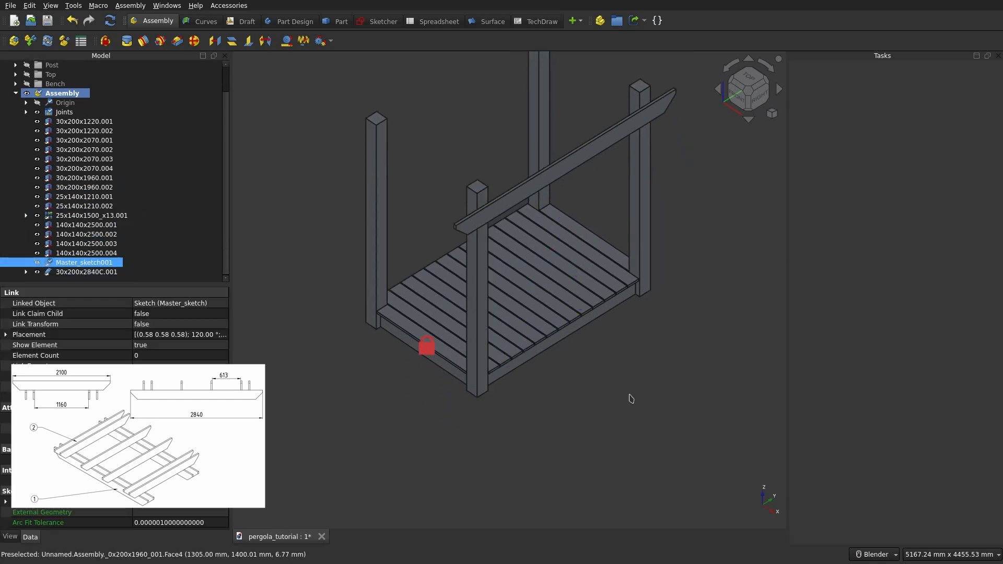
Step: Insert four more 30x200x2840C. beams into the assembly
{"action": "left_click", "coordinate": [30, 40]}
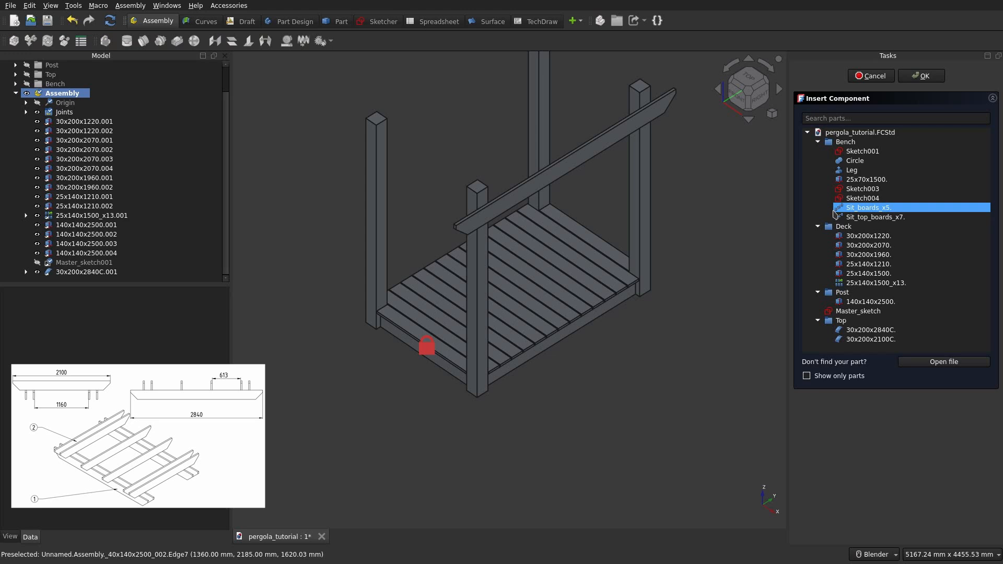
{"action": "left_click", "coordinate": [892, 331]}
{"action": "left_click", "coordinate": [893, 332]}
{"action": "left_click", "coordinate": [892, 332]}
{"action": "left_click", "coordinate": [892, 332]}
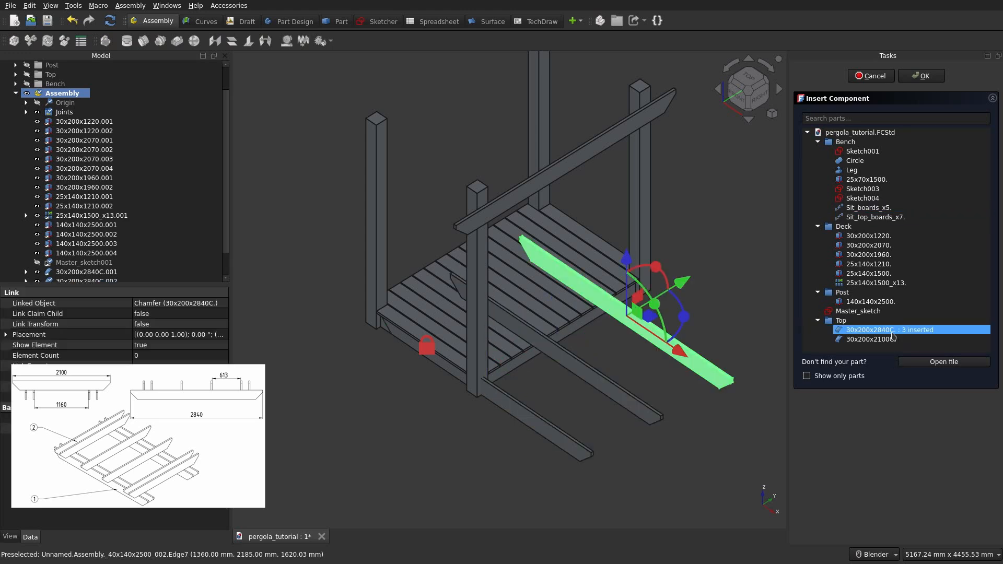
{"action": "left_click", "coordinate": [893, 332]}
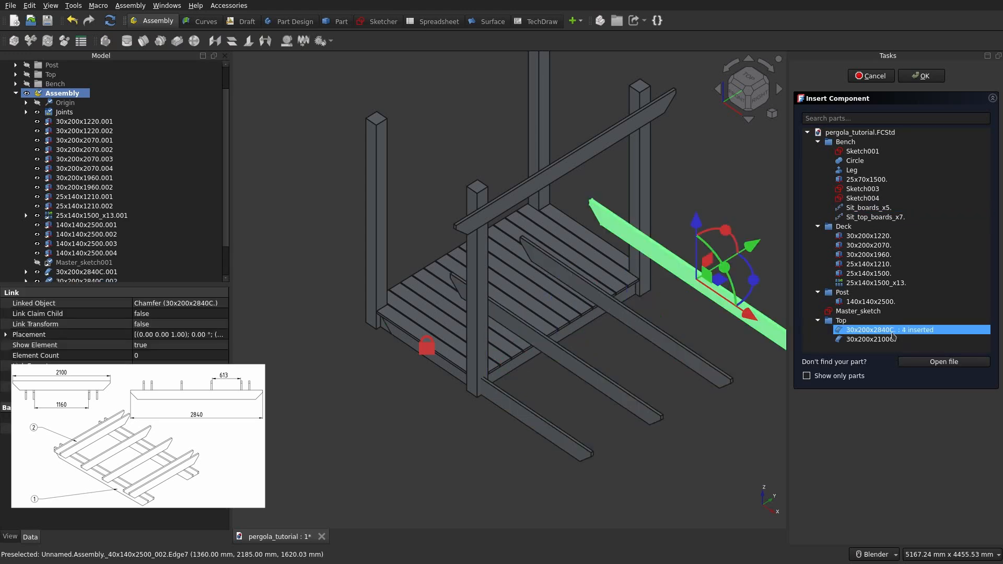
{"action": "left_click", "coordinate": [922, 76]}
Step: Fix the side face of 30x200x2840C.003 to the inner face of 30x200x2840C.001 with a fixed joint, direction reversed and offset 140 mm
{"action": "scroll", "coordinate": [559, 369], "scroll_direction": "up", "scroll_amount": 8}
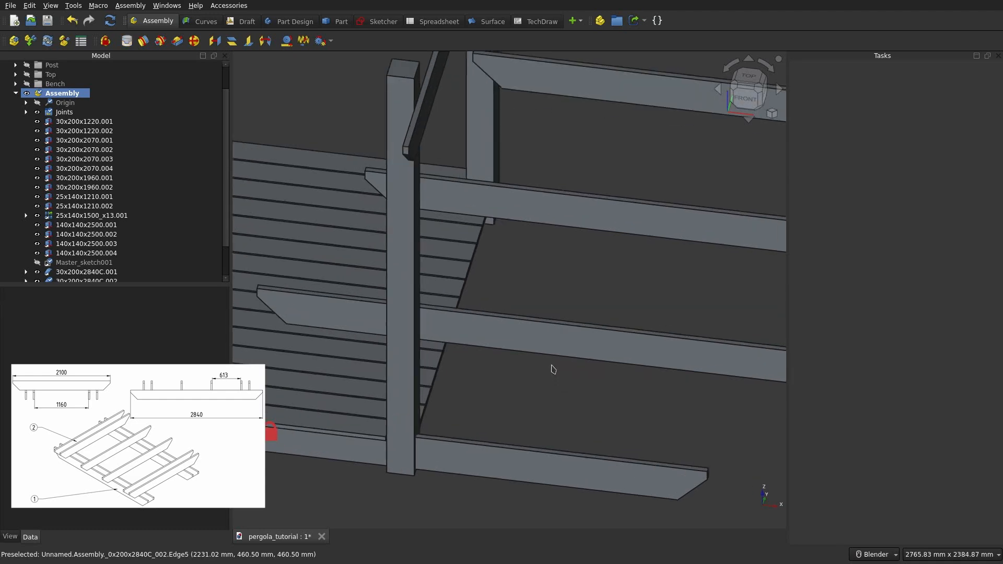
{"action": "key", "text": "j"}
{"action": "left_click", "coordinate": [545, 344]}
{"action": "middle_click_drag", "start_coordinate": [409, 275], "coordinate": [402, 252]}
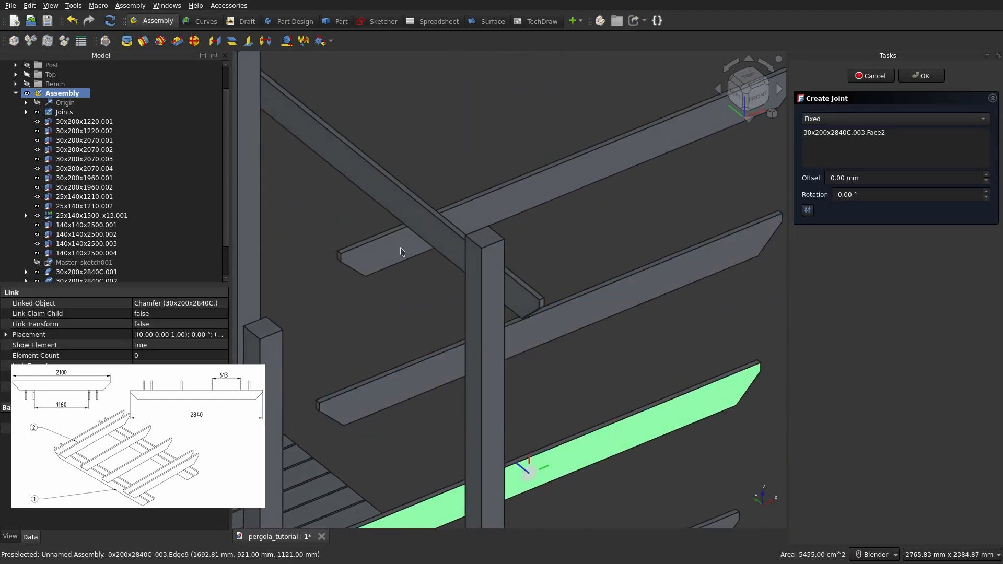
{"action": "left_click", "coordinate": [396, 209]}
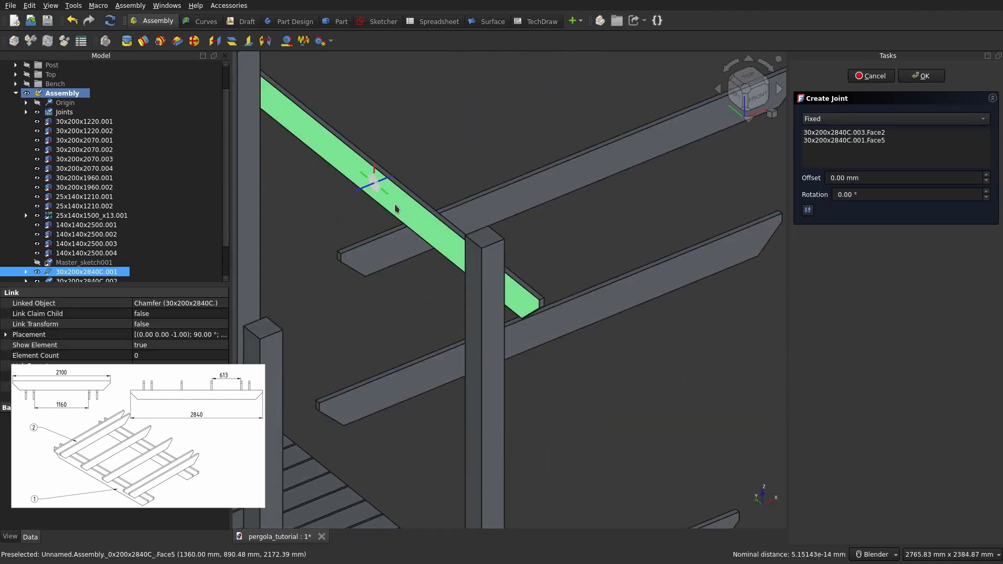
{"action": "left_click", "coordinate": [808, 211]}
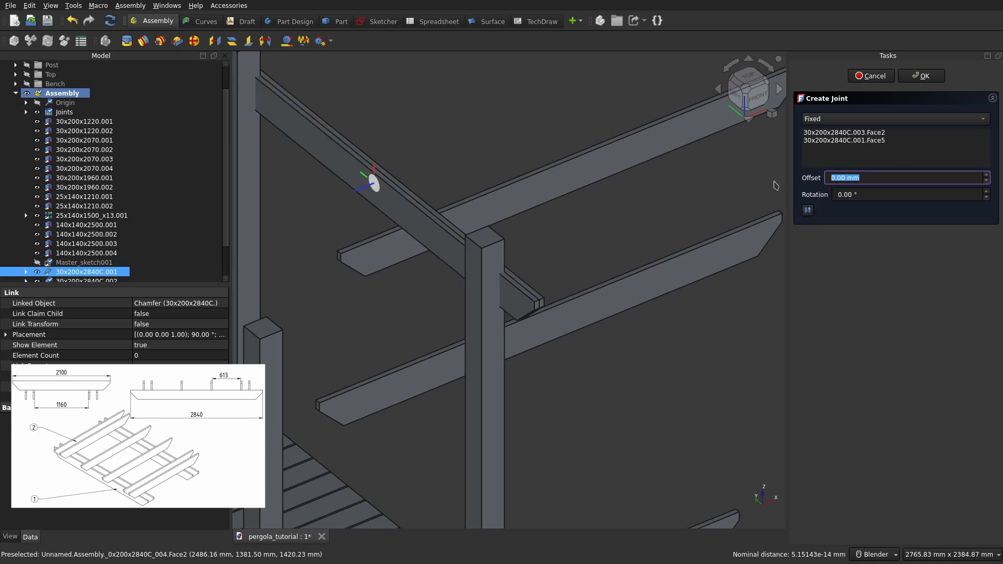
{"action": "type", "text": "140"}
{"action": "key", "text": "Return"}
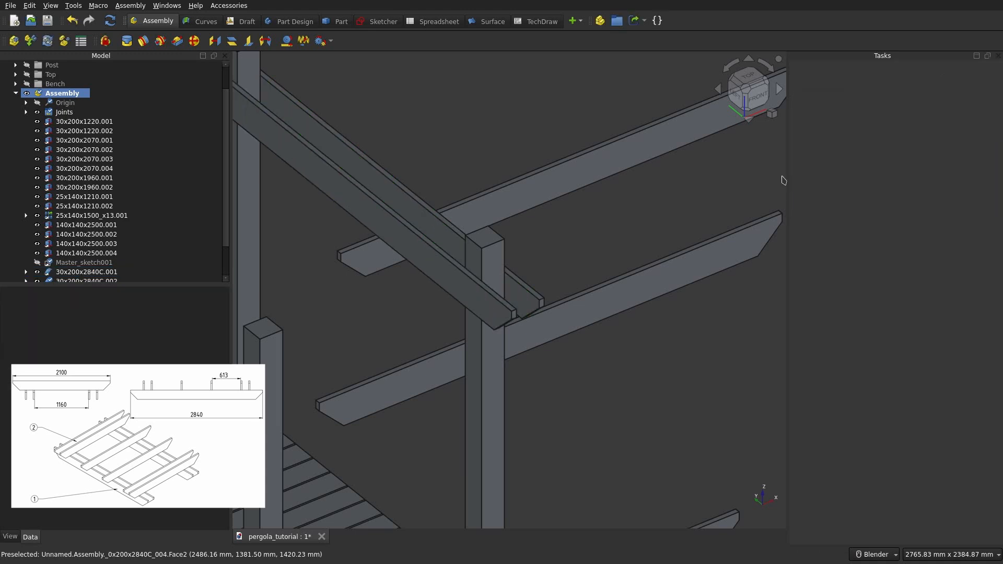
Step: Fix the side face of 30x200x2840C.004 to the inner face of 30x200x2840C.003 with a fixed joint at a 1190 mm offset
{"action": "scroll", "coordinate": [491, 294], "scroll_direction": "down", "scroll_amount": 3}
{"action": "middle_click_drag", "start_coordinate": [609, 345], "coordinate": [621, 262], "text": "shift"}
{"action": "key", "text": "f"}
{"action": "scroll", "coordinate": [559, 222], "scroll_direction": "up", "scroll_amount": 3}
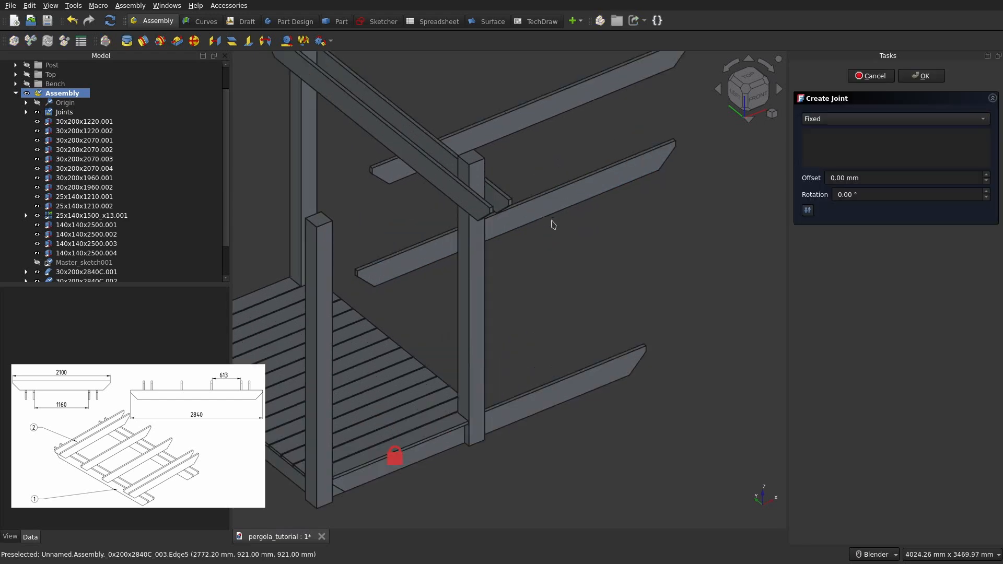
{"action": "left_click", "coordinate": [517, 210]}
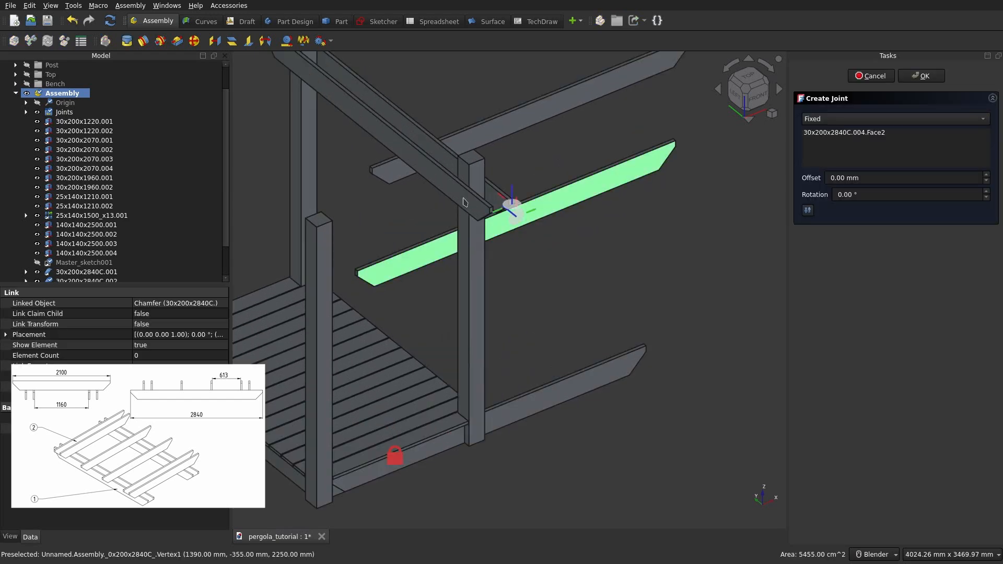
{"action": "left_click", "coordinate": [368, 130]}
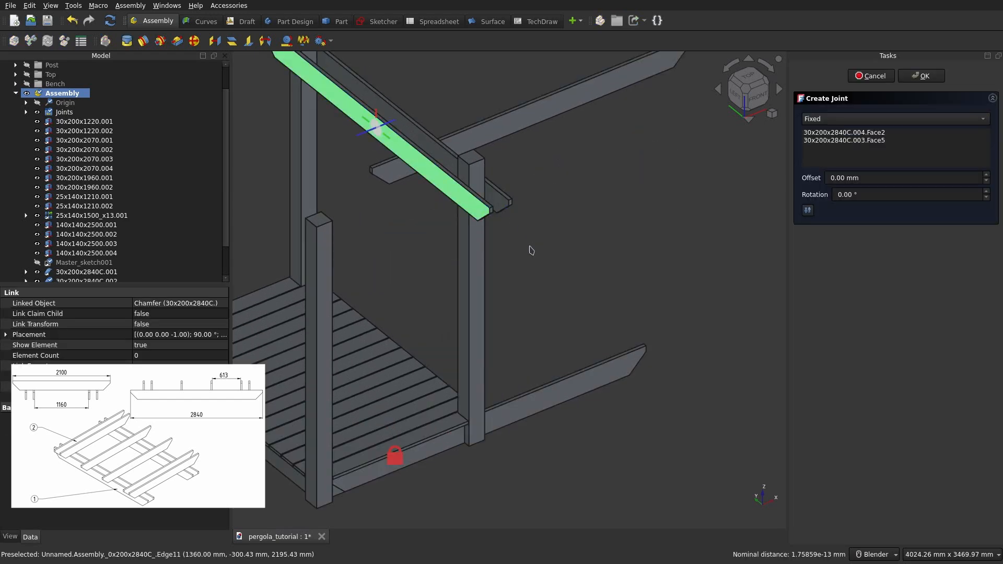
{"action": "scroll", "coordinate": [538, 256], "scroll_direction": "up", "scroll_amount": 1}
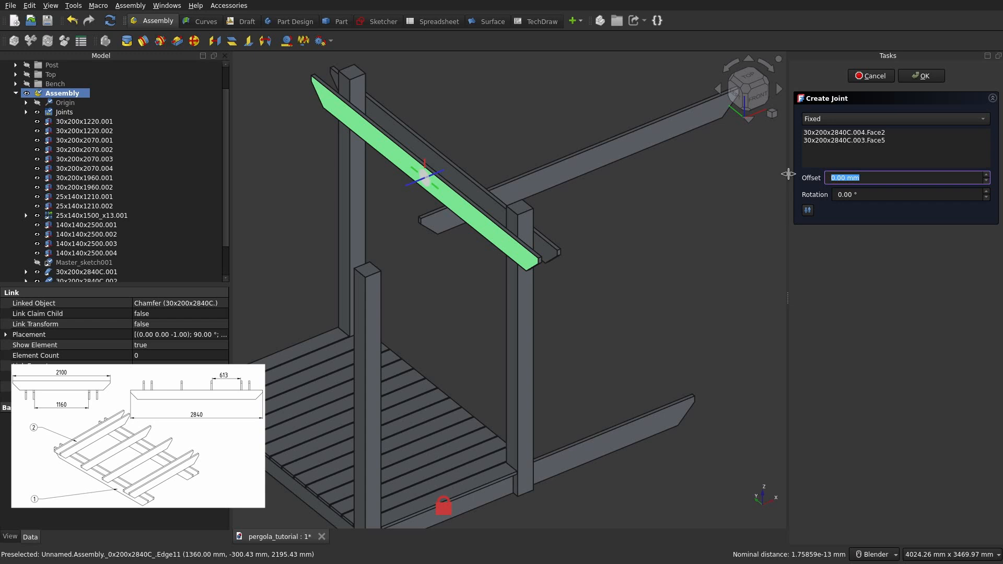
{"action": "type", "text": "1"}
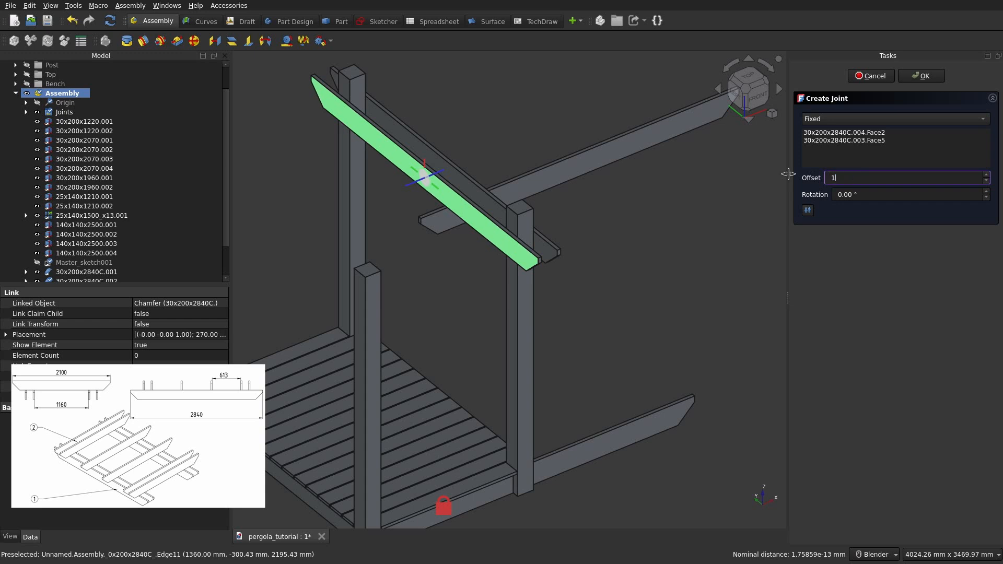
{"action": "type", "text": "9"}
{"action": "key", "text": "BackSpace"}
{"action": "type", "text": "190"}
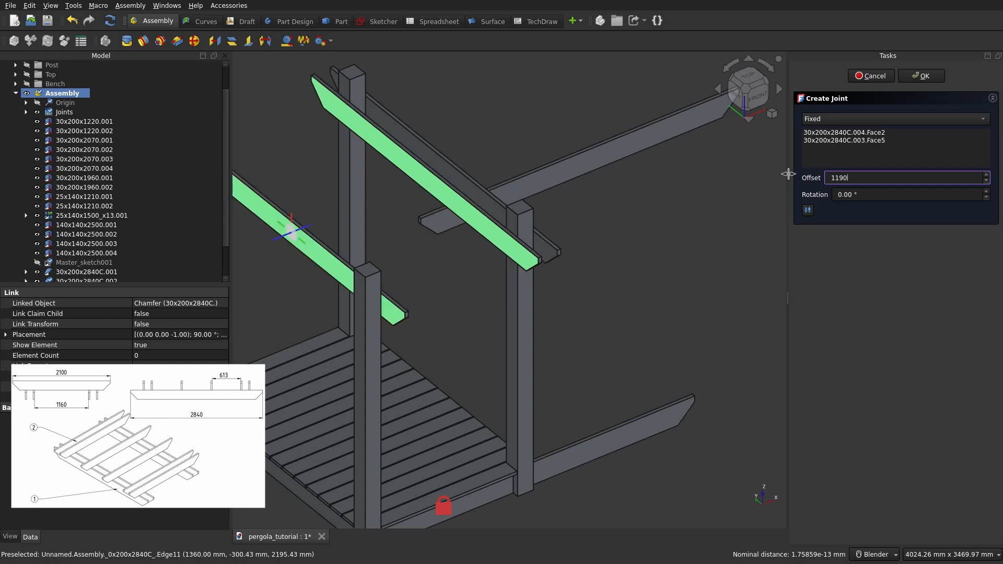
{"action": "key", "text": "Return"}
{"action": "scroll", "coordinate": [523, 363], "scroll_direction": "down", "scroll_amount": 2}
{"action": "middle_click_drag", "start_coordinate": [524, 363], "coordinate": [596, 355], "text": "shift"}
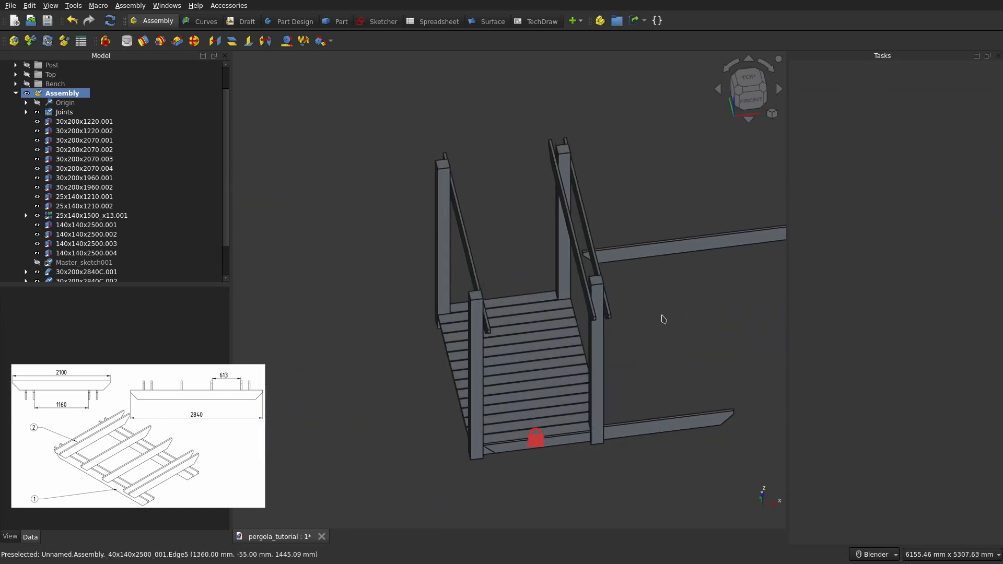
Step: Fix the side face of 30x200x2840C.005 to the side face of 30x200x2840C.004 with a fixed joint, direction reversed and offset -140 mm
{"action": "scroll", "coordinate": [662, 316], "scroll_direction": "up", "scroll_amount": 3}
{"action": "key", "text": "f"}
{"action": "left_click", "coordinate": [693, 234]}
{"action": "middle_click_drag", "start_coordinate": [604, 300], "coordinate": [712, 329], "text": "shift"}
{"action": "middle_click_drag", "start_coordinate": [507, 303], "coordinate": [587, 305]}
{"action": "left_click", "coordinate": [625, 275]}
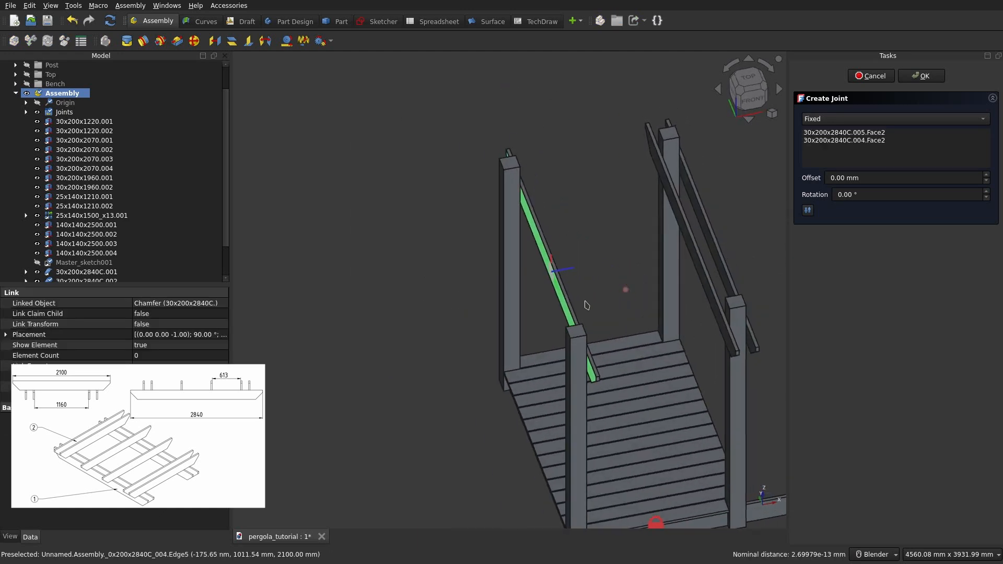
{"action": "left_click", "coordinate": [810, 212]}
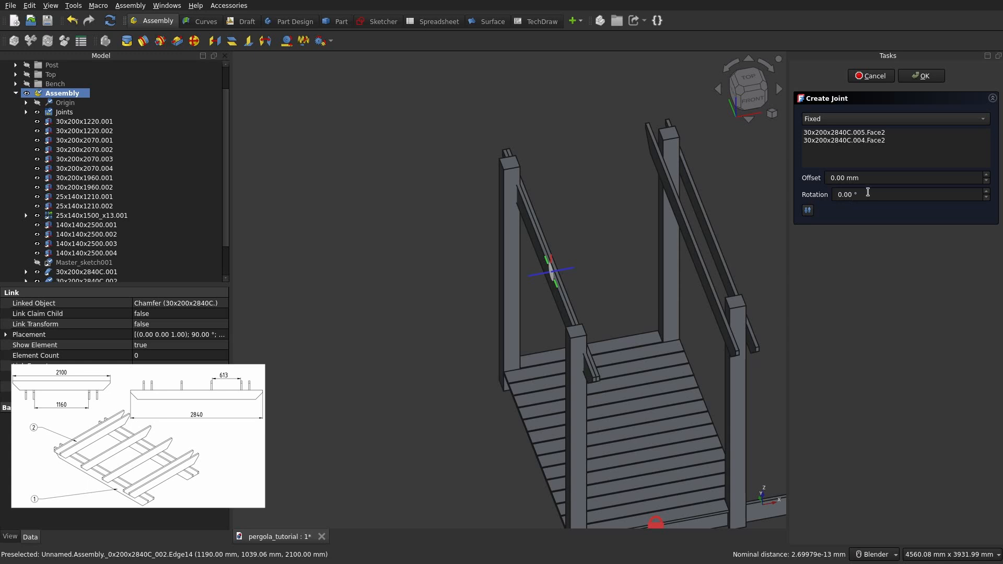
{"action": "type", "text": "140"}
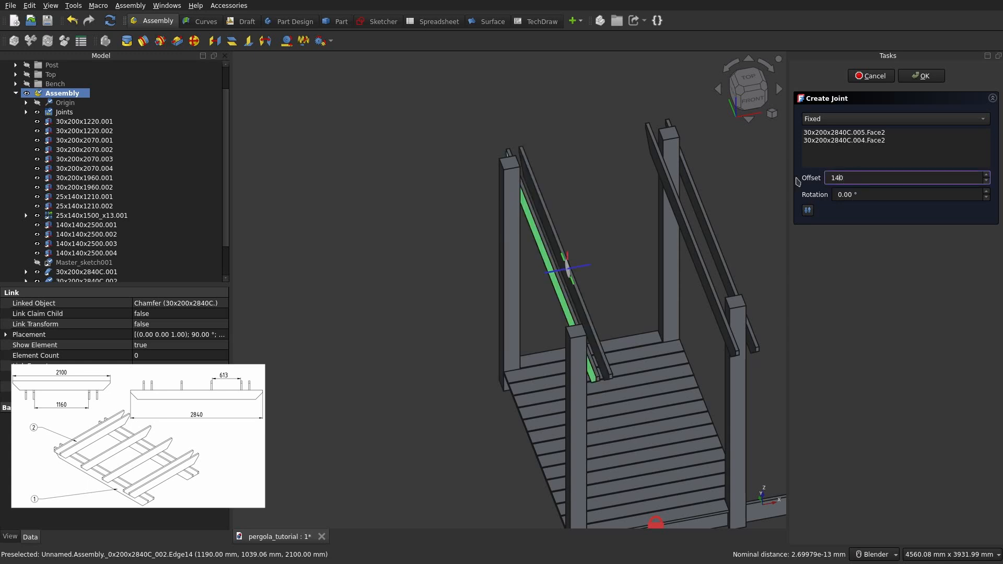
{"action": "type", "text": "-"}
{"action": "key", "text": "Return"}
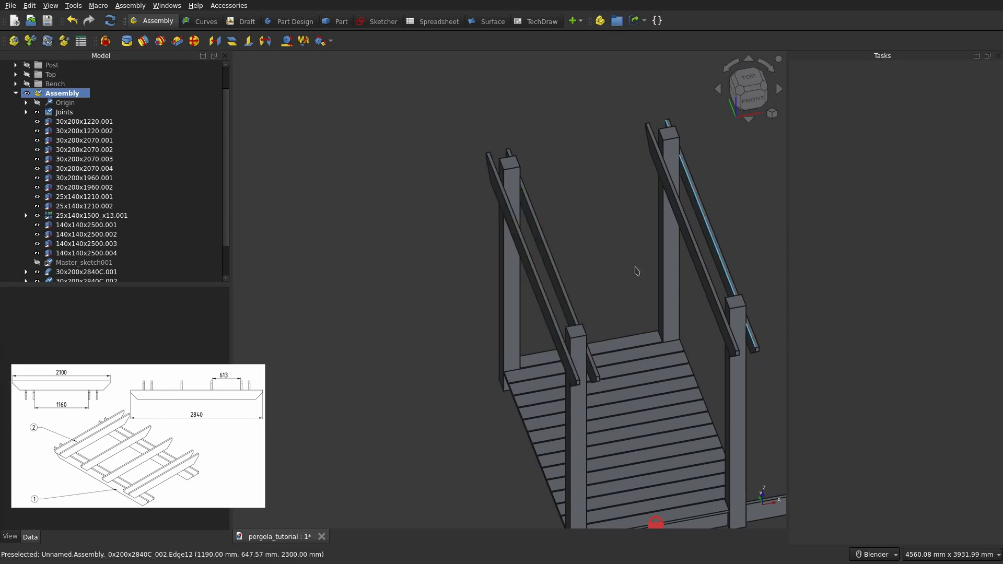
Step: Delete the surplus beam 30x200x2840C.002 from the assembly
{"action": "middle_click_drag", "start_coordinate": [633, 268], "coordinate": [583, 264]}
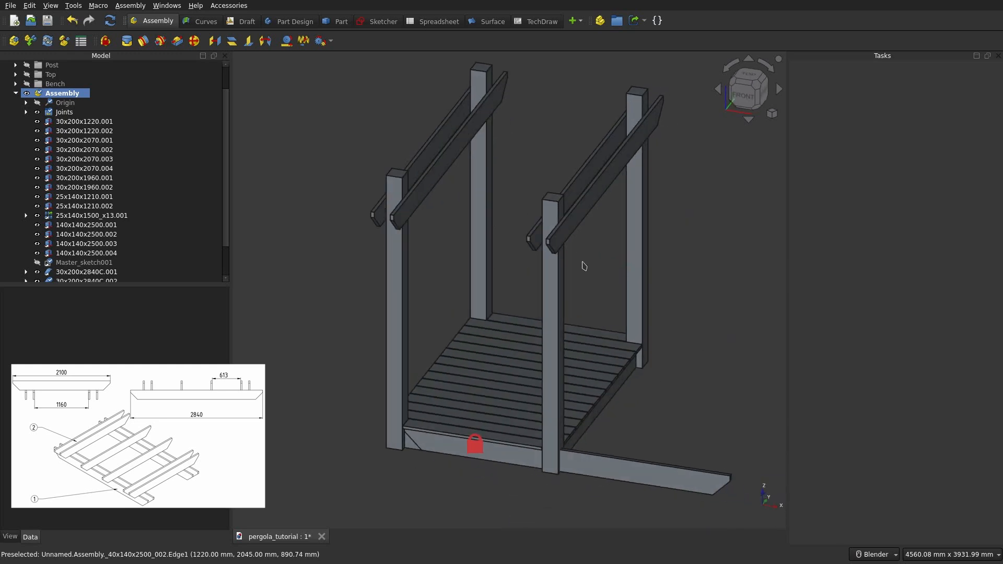
{"action": "left_click_drag", "start_coordinate": [632, 455], "coordinate": [725, 416]}
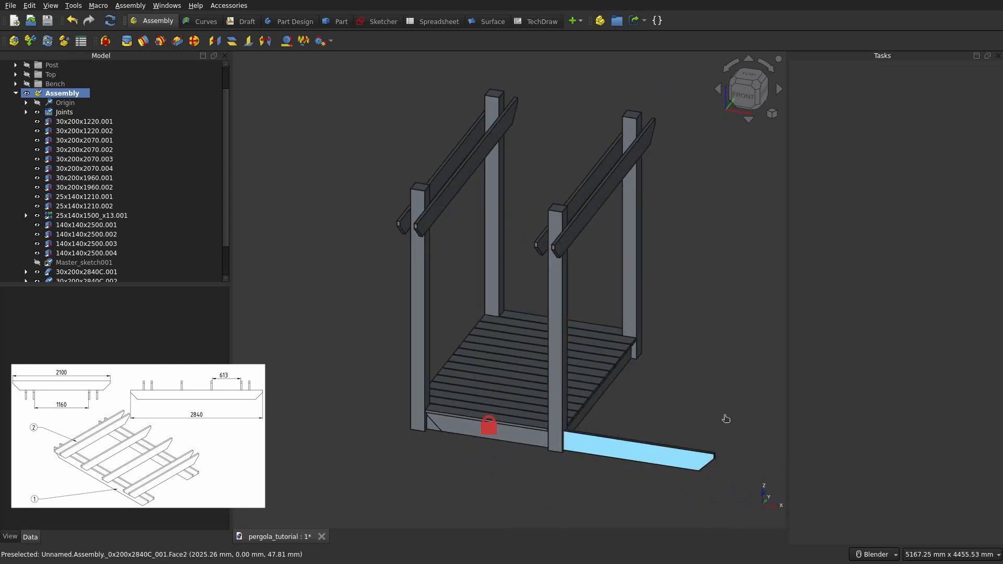
{"action": "left_click", "coordinate": [693, 410]}
{"action": "scroll", "coordinate": [61, 243], "scroll_direction": "down", "scroll_amount": 2}
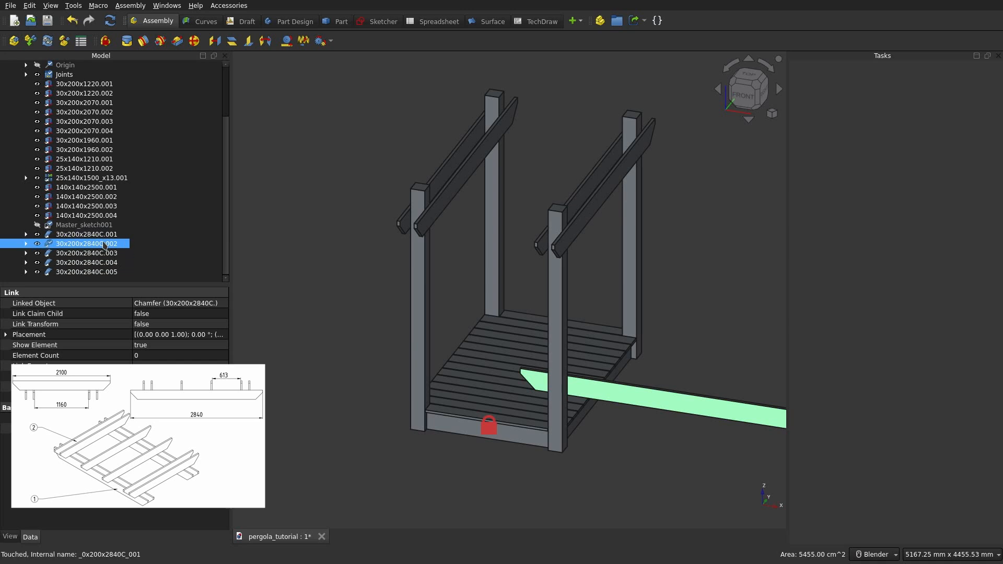
{"action": "left_click", "coordinate": [108, 235]}
{"action": "left_click", "coordinate": [107, 244]}
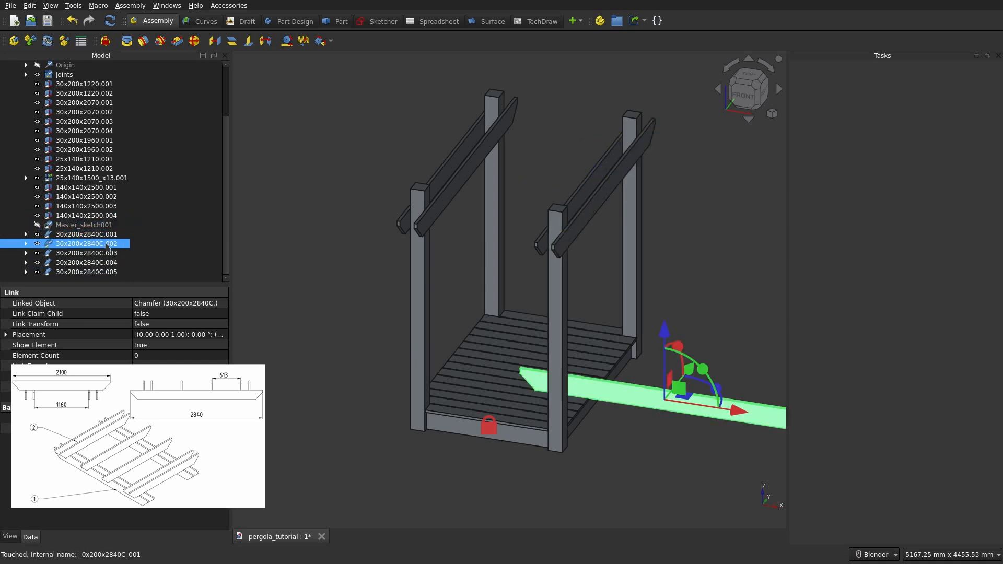
{"action": "key", "text": "Delete"}
Step: Insert three 30x200x2100C. beams into the assembly and move them apart beside the pergola frame
{"action": "scroll", "coordinate": [626, 284], "scroll_direction": "down", "scroll_amount": 2}
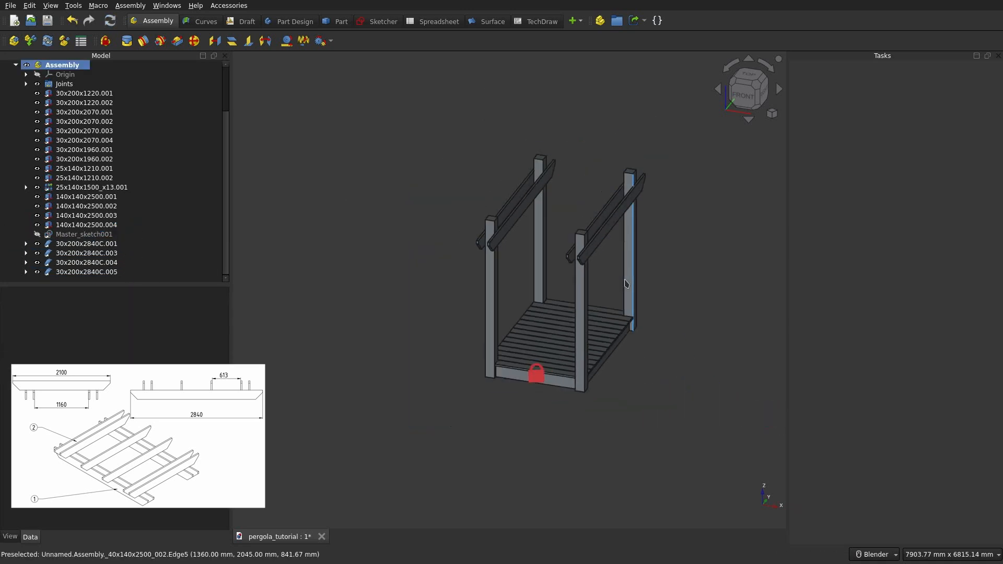
{"action": "middle_click_drag", "start_coordinate": [626, 284], "coordinate": [559, 285], "text": "shift"}
{"action": "middle_click_drag", "start_coordinate": [559, 285], "coordinate": [478, 218]}
{"action": "scroll", "coordinate": [480, 219], "scroll_direction": "up", "scroll_amount": 1}
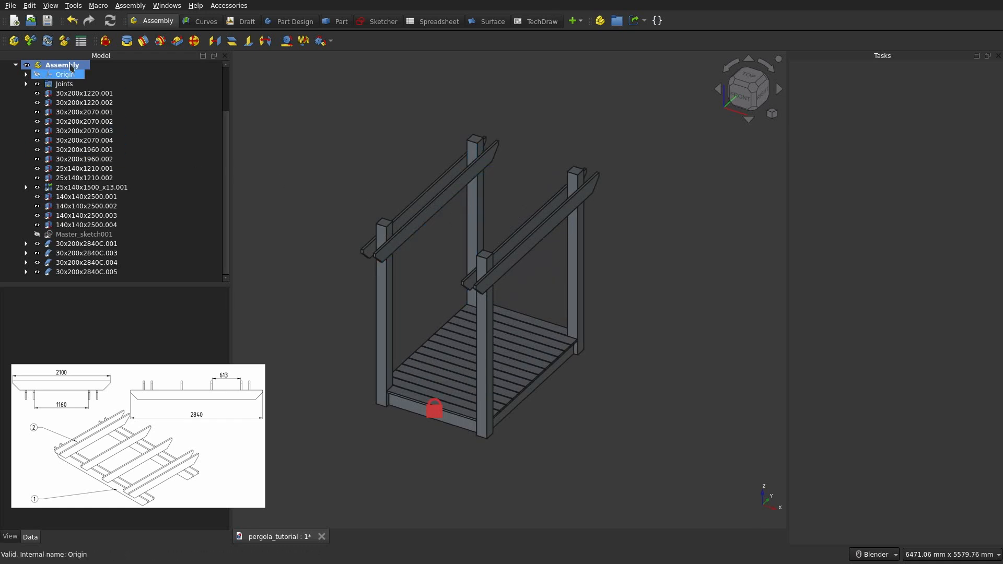
{"action": "left_click", "coordinate": [31, 41]}
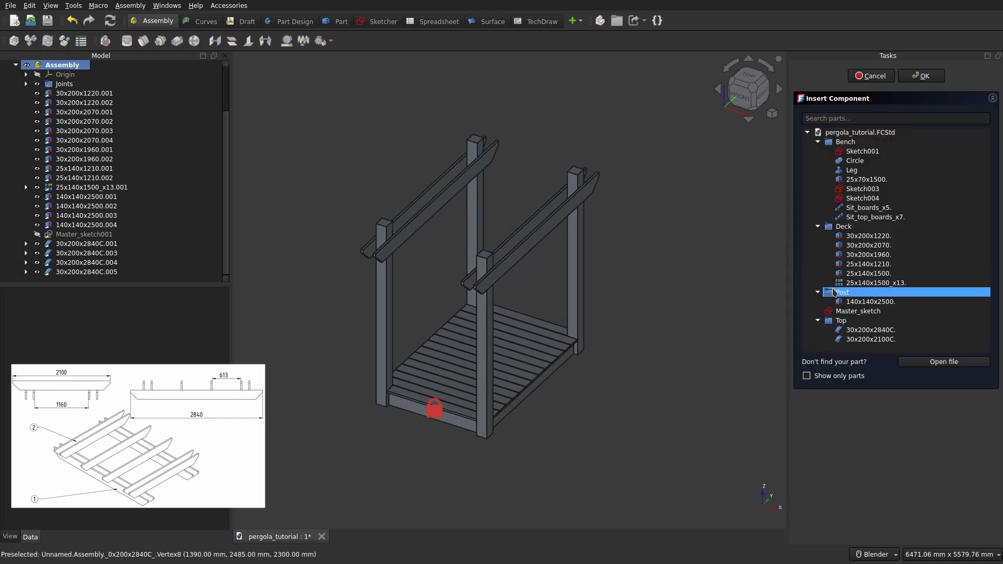
{"action": "left_click", "coordinate": [891, 340]}
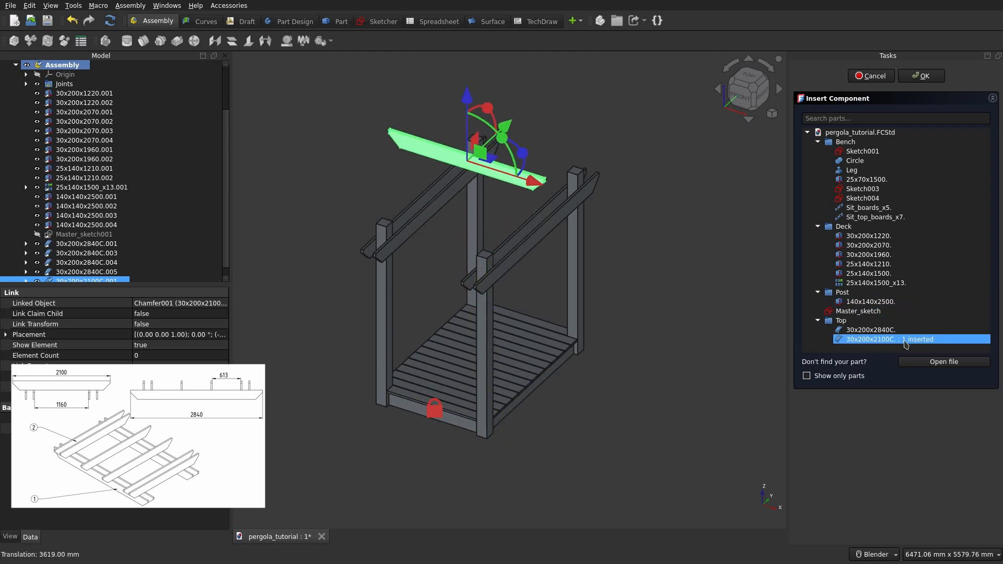
{"action": "left_click", "coordinate": [879, 340]}
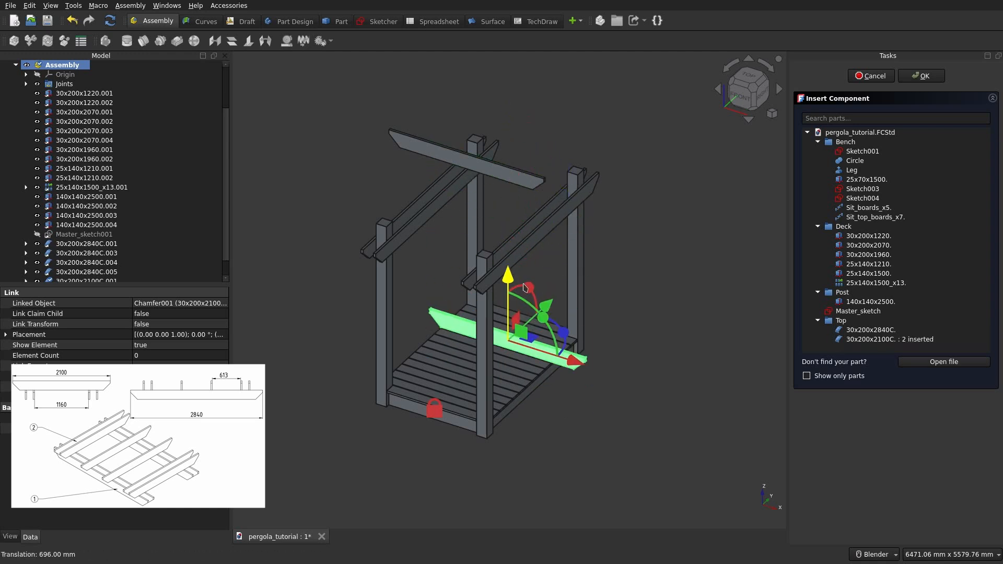
{"action": "left_click", "coordinate": [906, 340]}
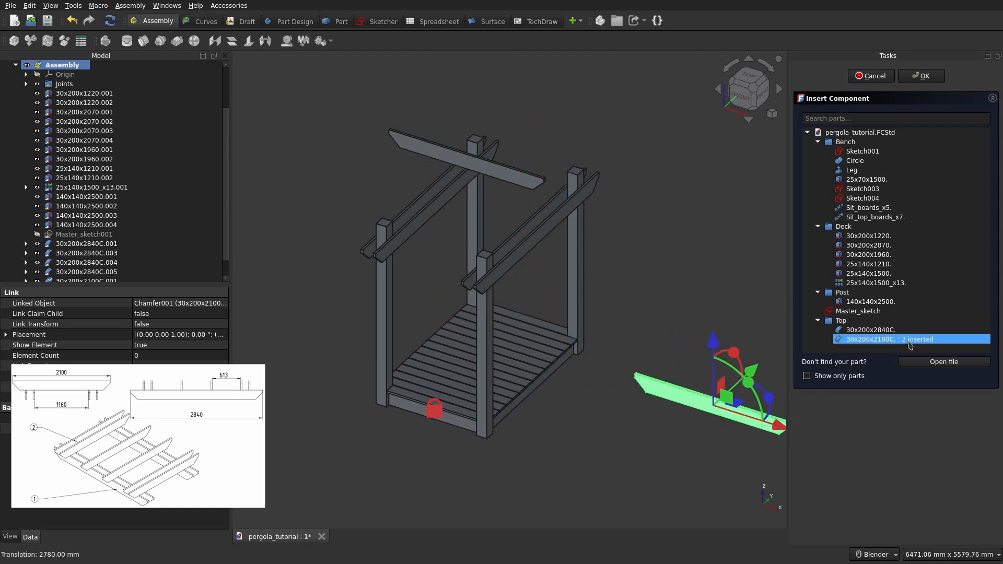
{"action": "left_click", "coordinate": [618, 389]}
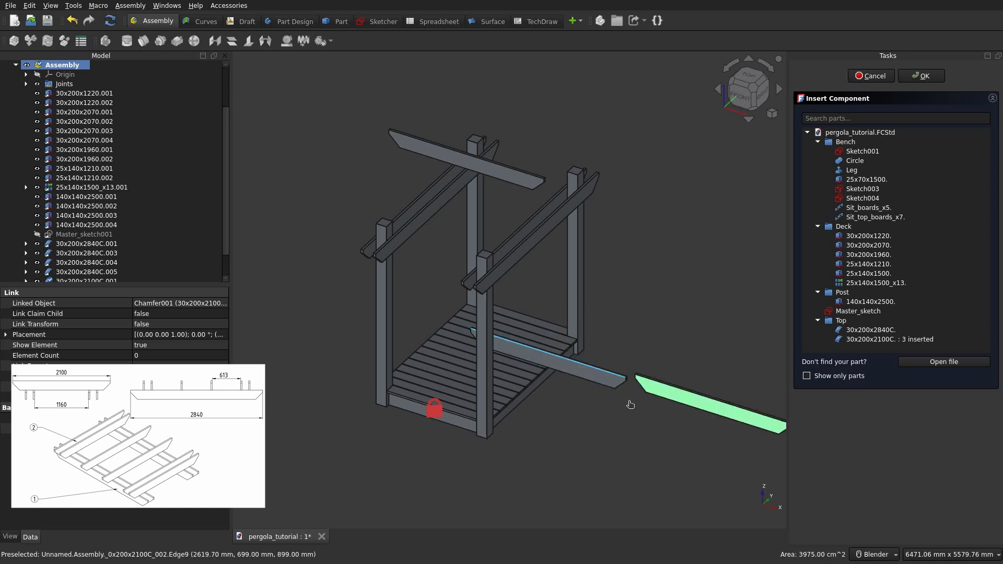
{"action": "left_click_drag", "start_coordinate": [630, 404], "coordinate": [636, 419]}
Step: Insert three more 30x200x2100C. beams, spread them clear of the frame and finish inserting components
{"action": "left_click", "coordinate": [906, 340]}
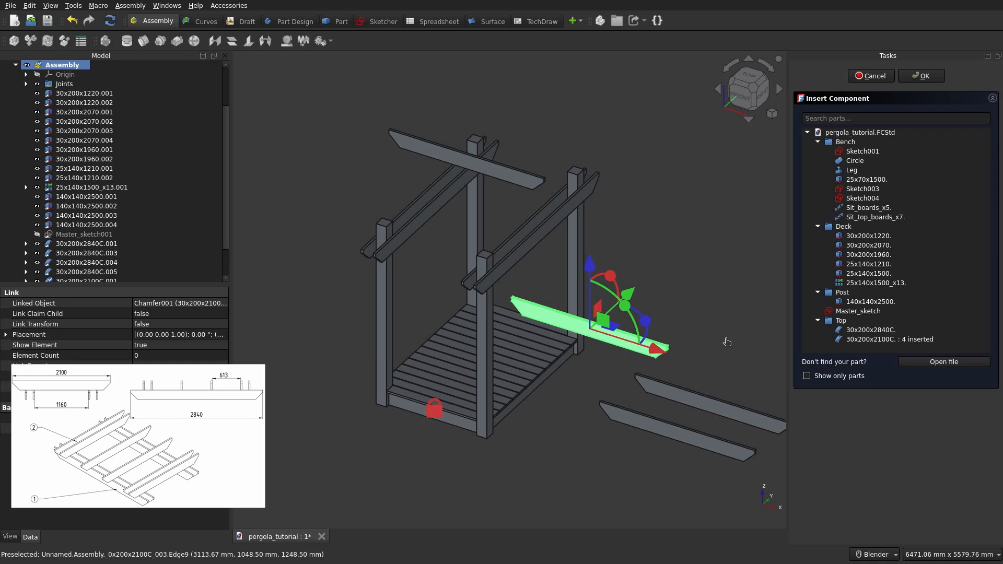
{"action": "left_click", "coordinate": [609, 342]}
{"action": "left_click_drag", "start_coordinate": [604, 341], "coordinate": [742, 360]}
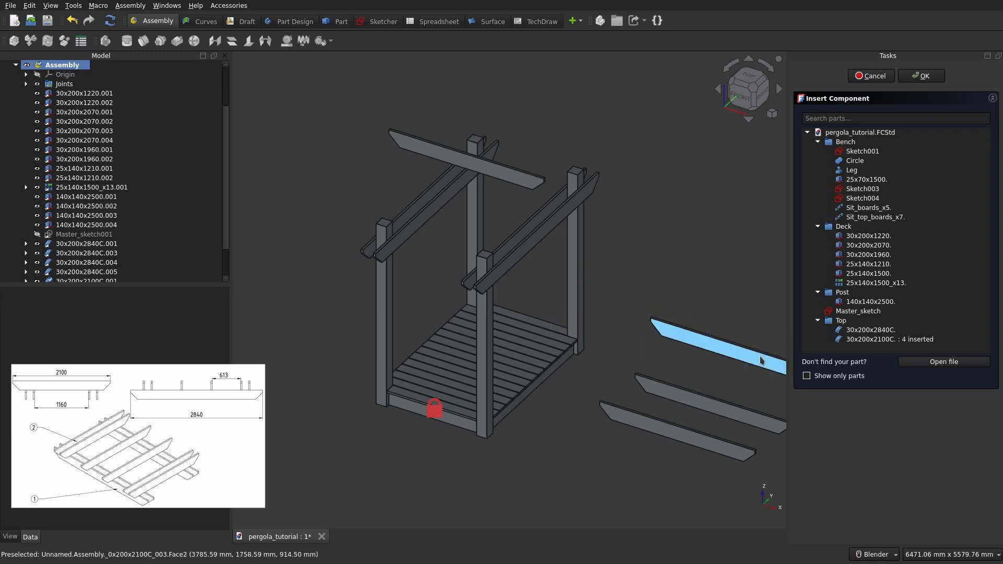
{"action": "left_click", "coordinate": [888, 339]}
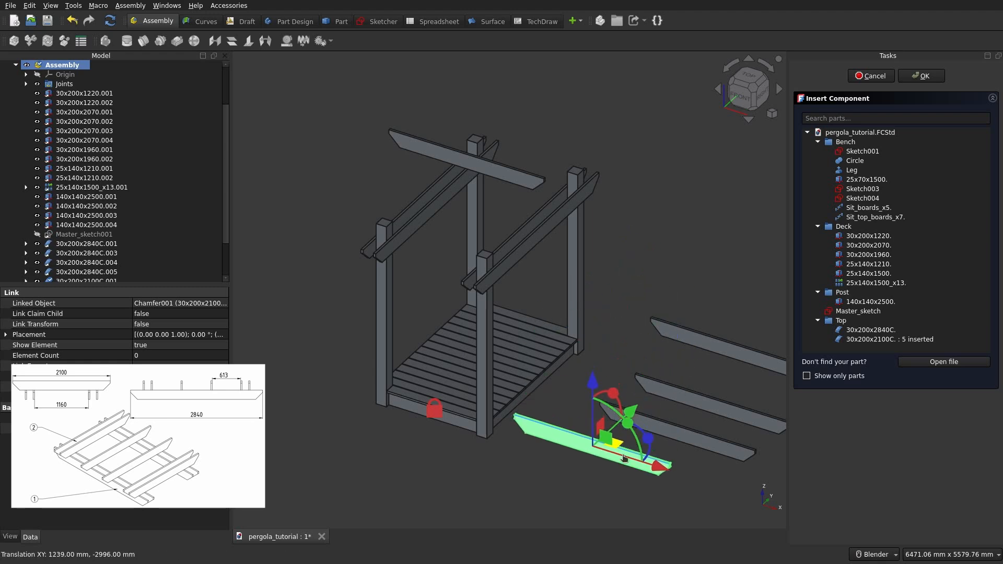
{"action": "left_click", "coordinate": [887, 339]}
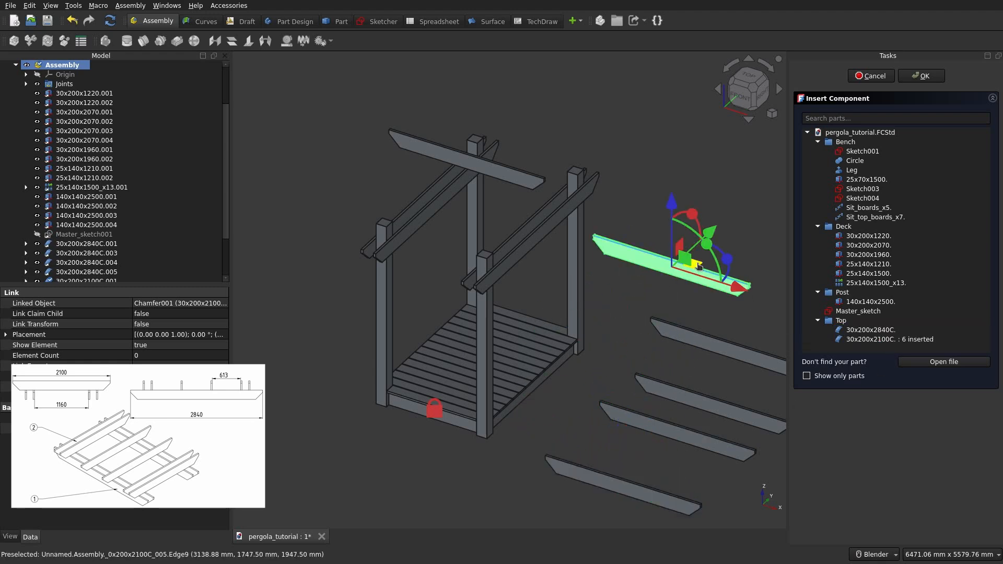
{"action": "left_click", "coordinate": [699, 266]}
{"action": "middle_click_drag", "start_coordinate": [699, 267], "coordinate": [627, 186]}
{"action": "scroll", "coordinate": [503, 220], "scroll_direction": "up", "scroll_amount": 3}
{"action": "scroll", "coordinate": [74, 117], "scroll_direction": "up", "scroll_amount": 3}
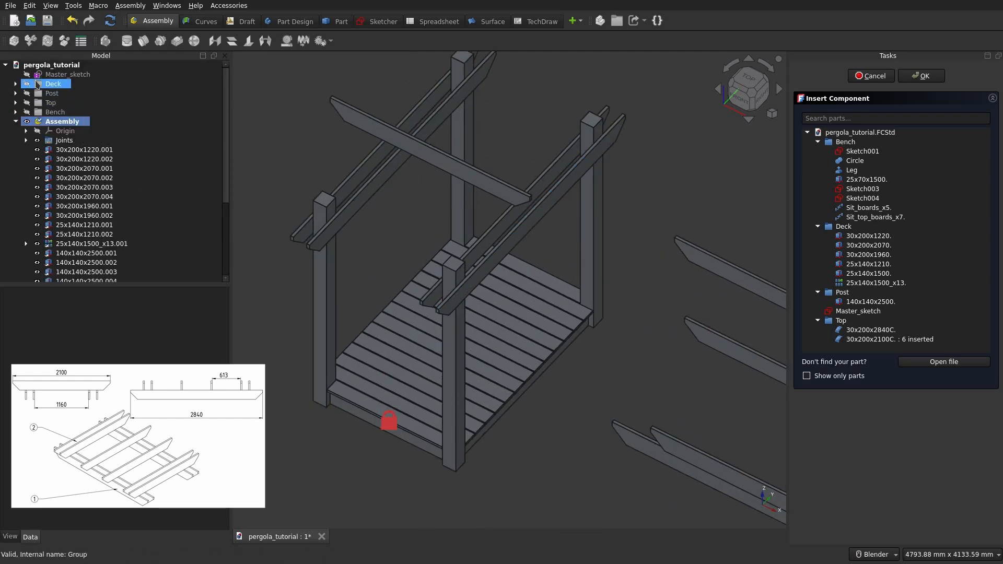
{"action": "scroll", "coordinate": [507, 163], "scroll_direction": "up", "scroll_amount": 2}
{"action": "middle_click_drag", "start_coordinate": [506, 163], "coordinate": [598, 286]}
{"action": "middle_click_drag", "start_coordinate": [598, 286], "coordinate": [611, 369]}
{"action": "scroll", "coordinate": [498, 219], "scroll_direction": "up", "scroll_amount": 4}
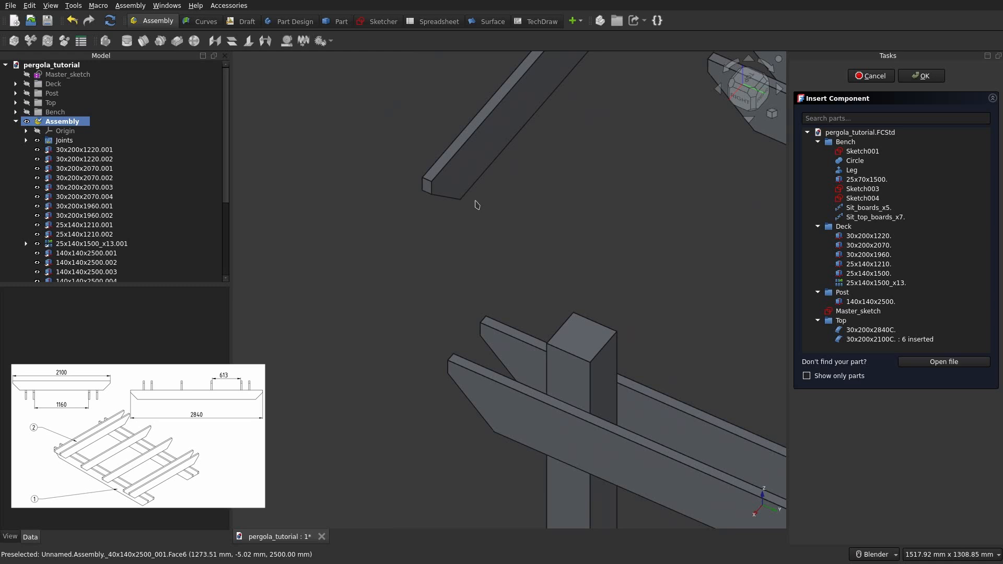
{"action": "scroll", "coordinate": [426, 190], "scroll_direction": "up", "scroll_amount": 5}
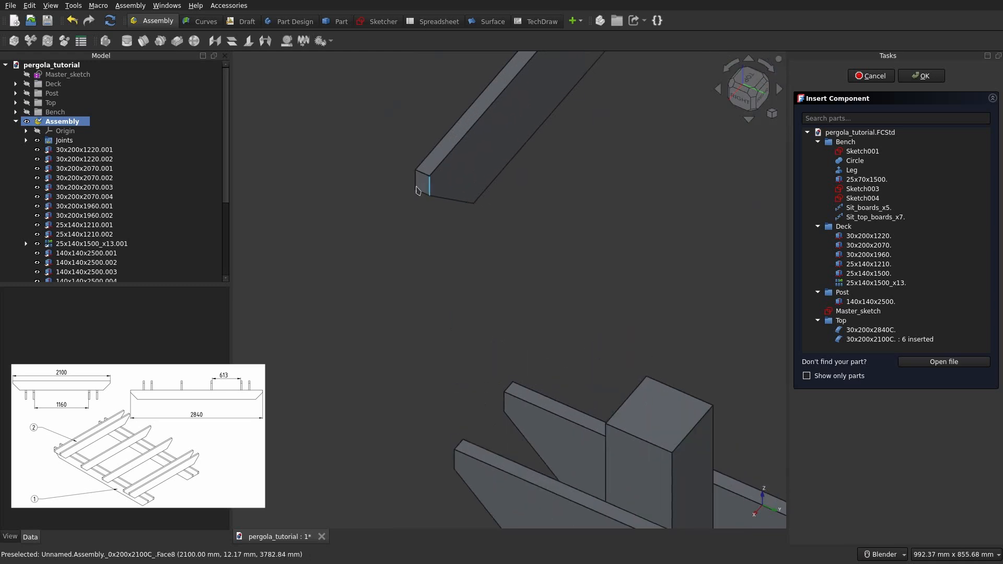
{"action": "left_click", "coordinate": [920, 76]}
Step: Fix the upper long edge's end on 30x200x2100C.001 to the top corner of the outer face of post 140x140x2500.002 with a 300 mm offset
{"action": "scroll", "coordinate": [430, 175], "scroll_direction": "up", "scroll_amount": 2}
{"action": "key", "text": "f"}
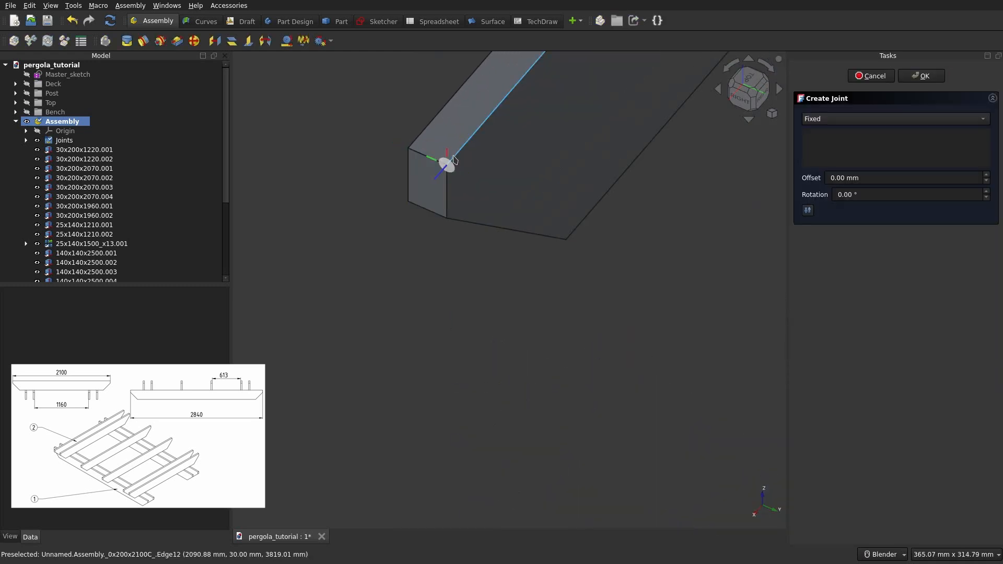
{"action": "left_click", "coordinate": [453, 159]}
{"action": "scroll", "coordinate": [549, 247], "scroll_direction": "down", "scroll_amount": 3}
{"action": "scroll", "coordinate": [632, 306], "scroll_direction": "up", "scroll_amount": 3}
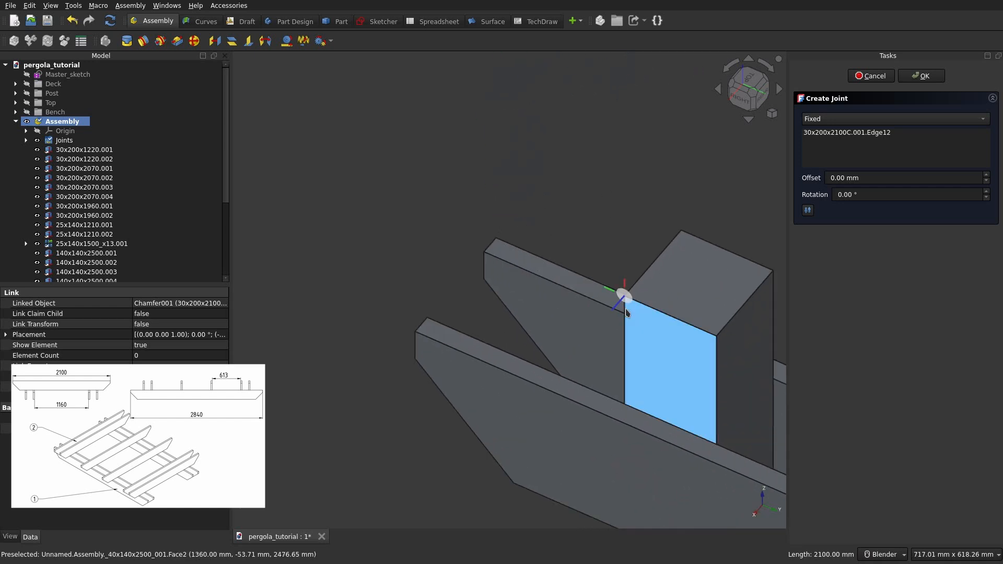
{"action": "left_click", "coordinate": [630, 315]}
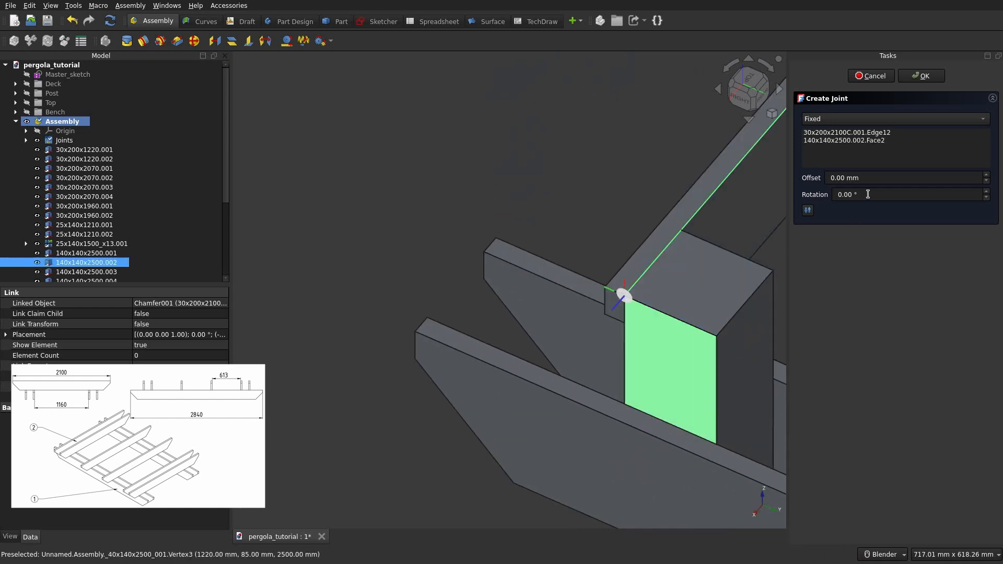
{"action": "type", "text": "300"}
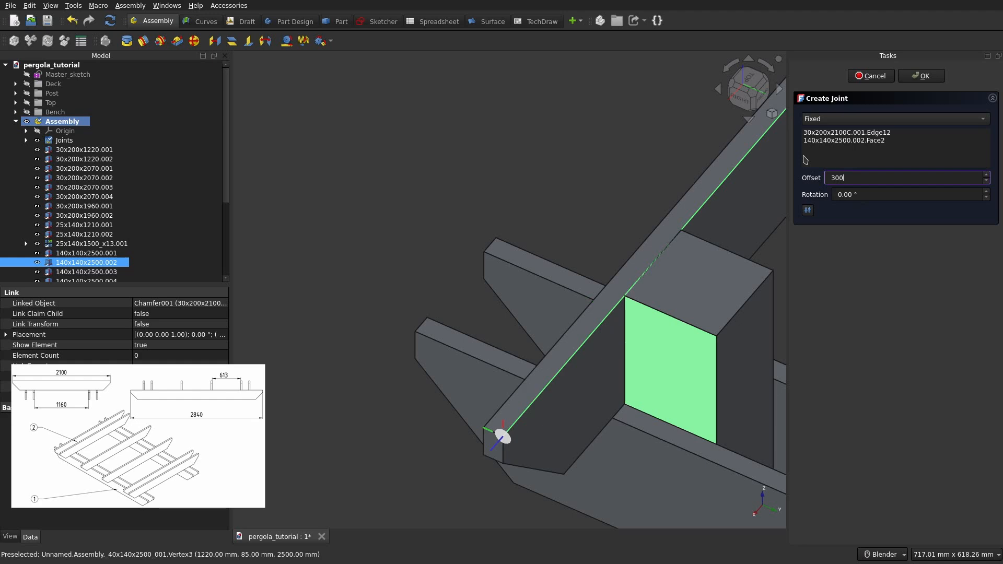
{"action": "key", "text": "Return"}
Step: Fix the side face of 30x200x2100C.002 to the inner face of 30x200x2100C.001 with a fixed joint at a 140 mm offset
{"action": "scroll", "coordinate": [674, 279], "scroll_direction": "down", "scroll_amount": 10}
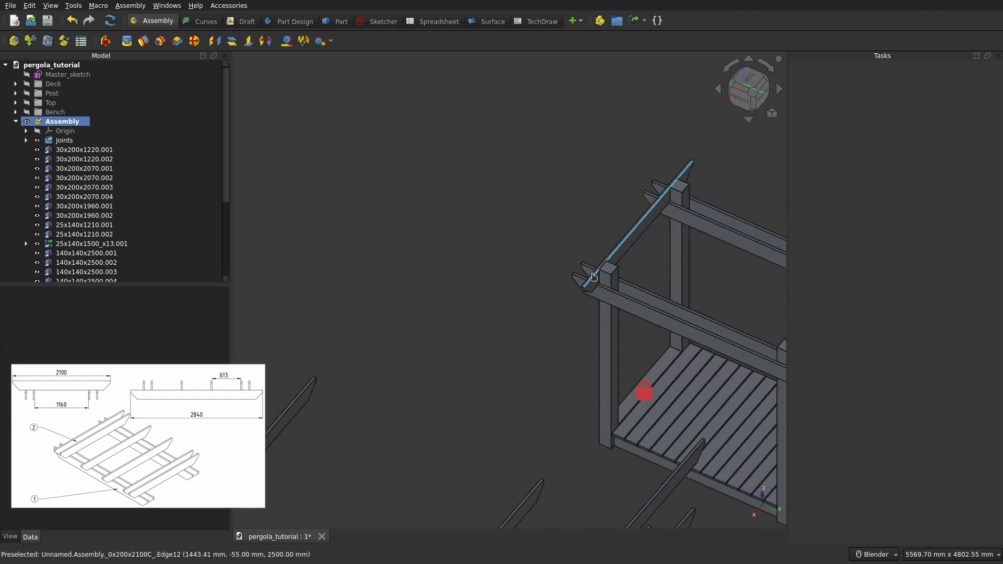
{"action": "middle_click_drag", "start_coordinate": [604, 288], "coordinate": [651, 361]}
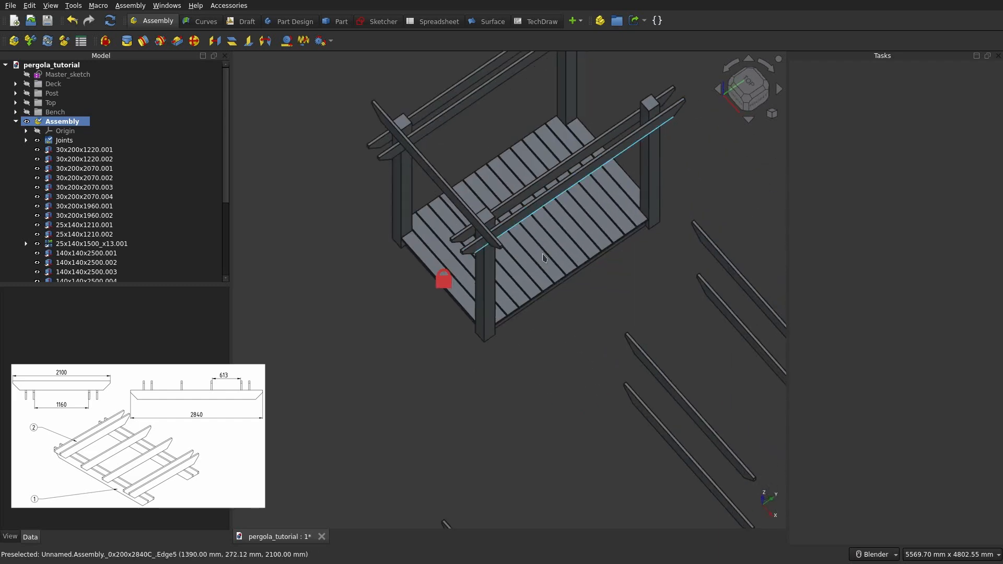
{"action": "scroll", "coordinate": [651, 361], "scroll_direction": "up", "scroll_amount": 2}
{"action": "key", "text": "f"}
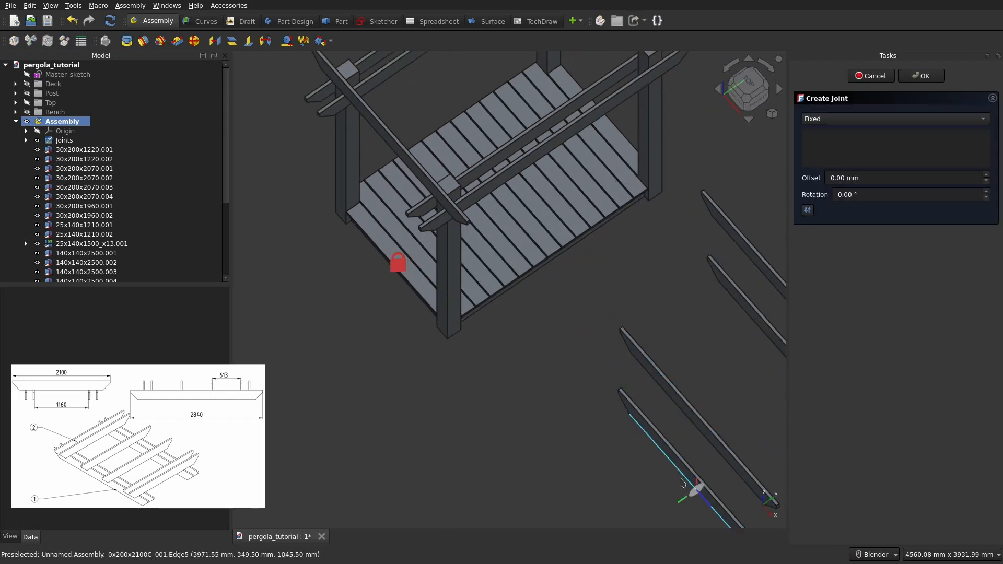
{"action": "scroll", "coordinate": [682, 483], "scroll_direction": "up", "scroll_amount": 4}
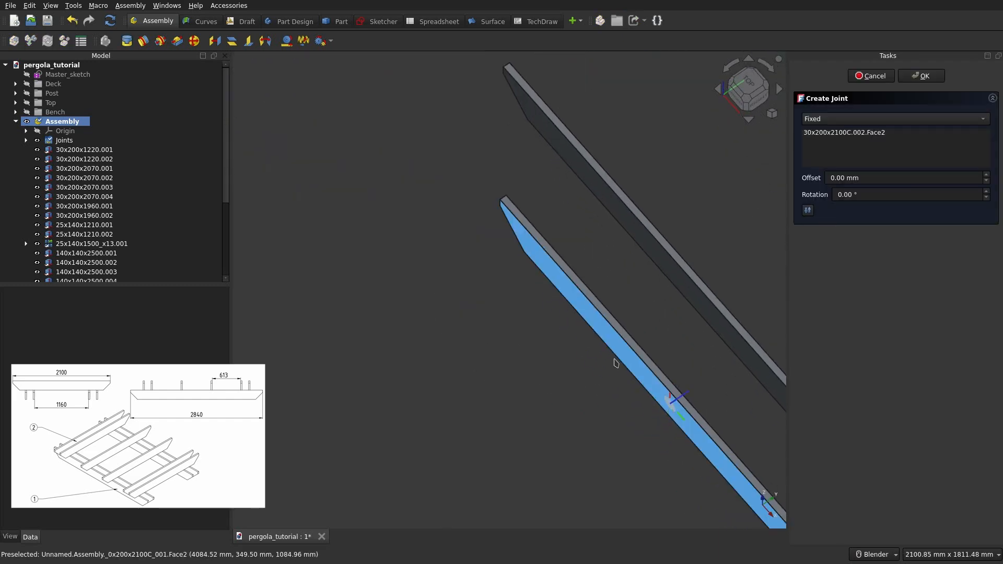
{"action": "scroll", "coordinate": [616, 364], "scroll_direction": "down", "scroll_amount": 6}
{"action": "middle_click_drag", "start_coordinate": [602, 396], "coordinate": [548, 321]}
{"action": "scroll", "coordinate": [600, 255], "scroll_direction": "up", "scroll_amount": 3}
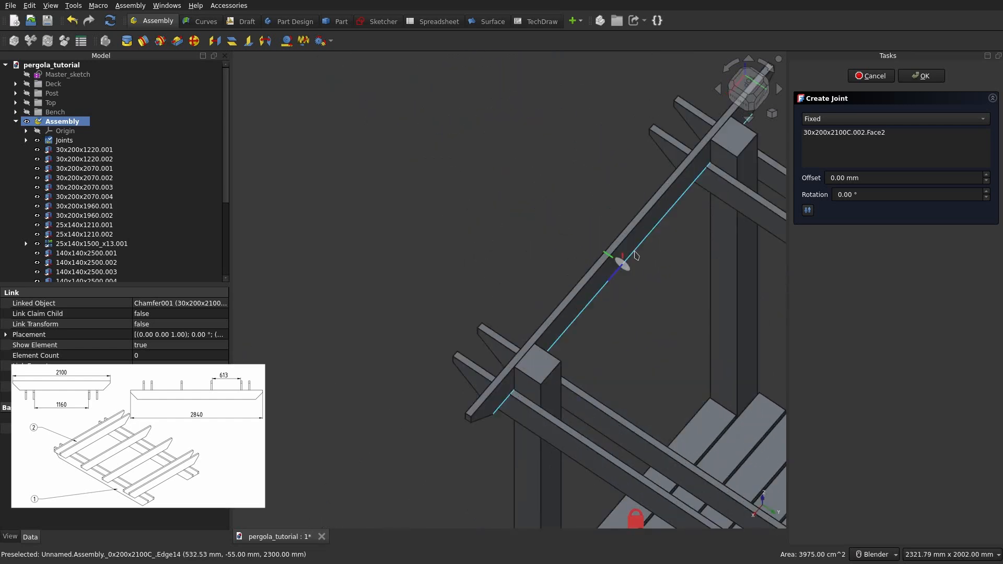
{"action": "left_click", "coordinate": [618, 263]}
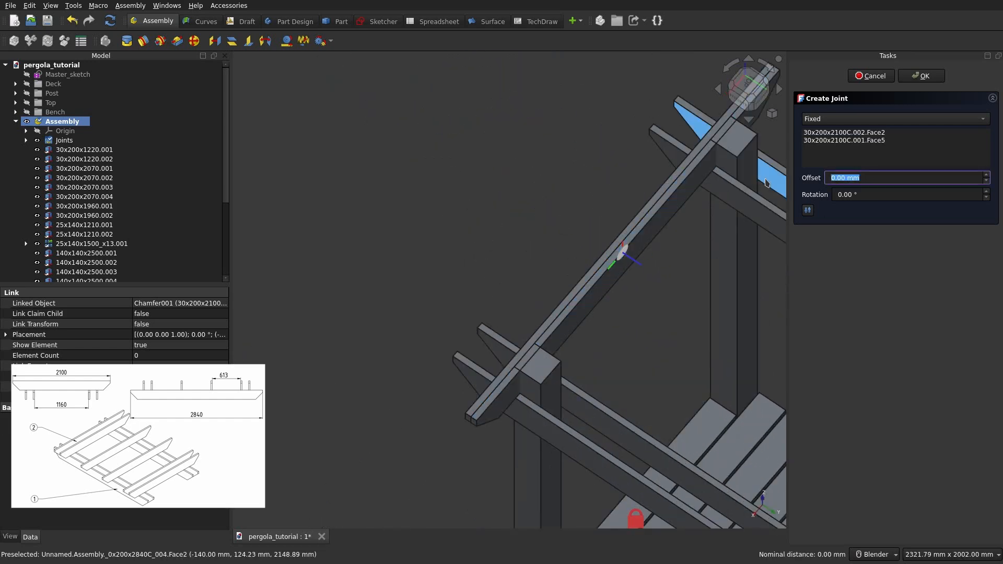
{"action": "type", "text": "140"}
{"action": "key", "text": "Return"}
Step: Fix the side face of 30x200x2100C.005 to the inner face of 30x200x2100C.002 with a fixed joint at a 613 mm offset
{"action": "scroll", "coordinate": [648, 220], "scroll_direction": "down", "scroll_amount": 5}
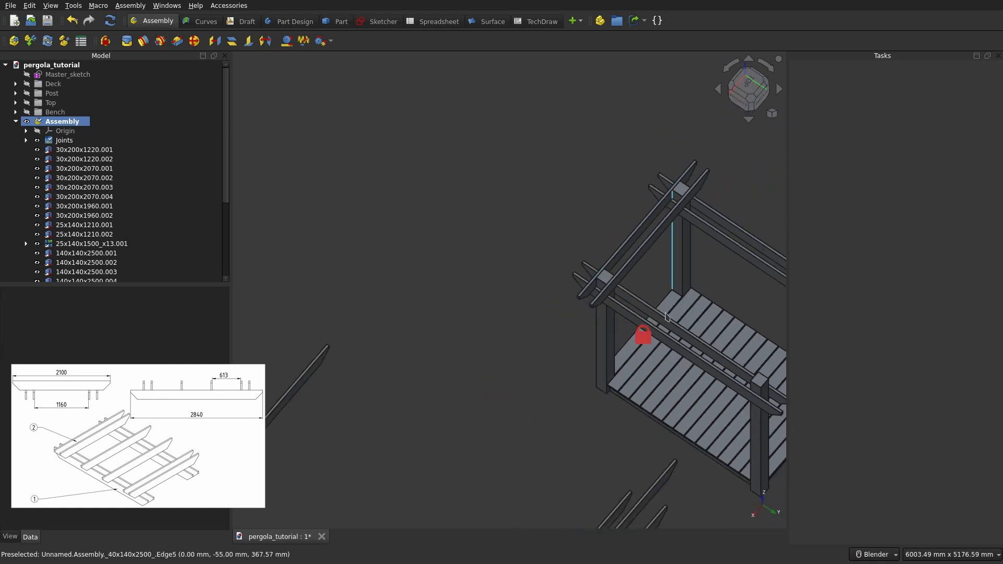
{"action": "middle_click_drag", "start_coordinate": [461, 389], "coordinate": [499, 291], "text": "shift"}
{"action": "key", "text": "j"}
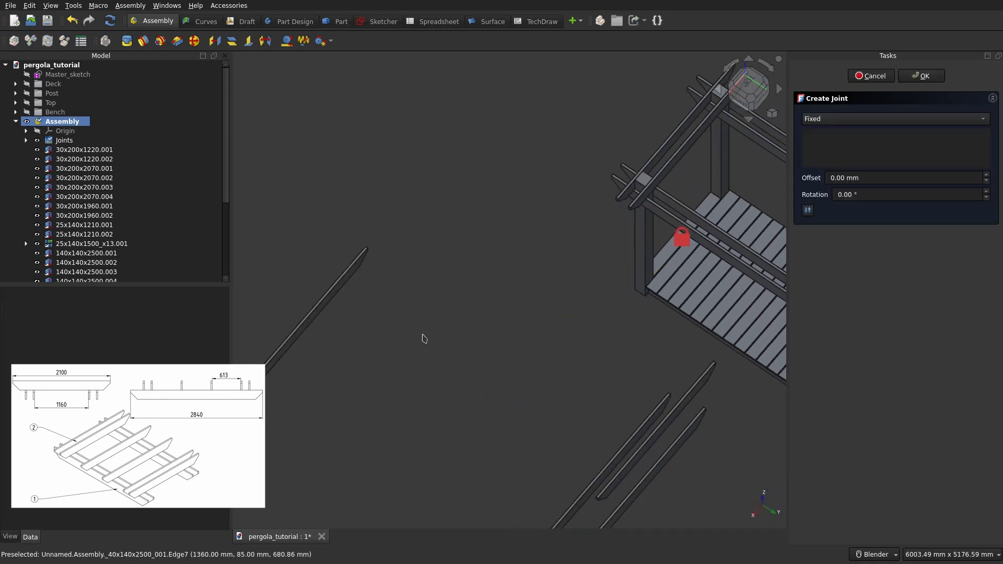
{"action": "middle_click_drag", "start_coordinate": [424, 338], "coordinate": [721, 233]}
{"action": "left_click", "coordinate": [521, 341]}
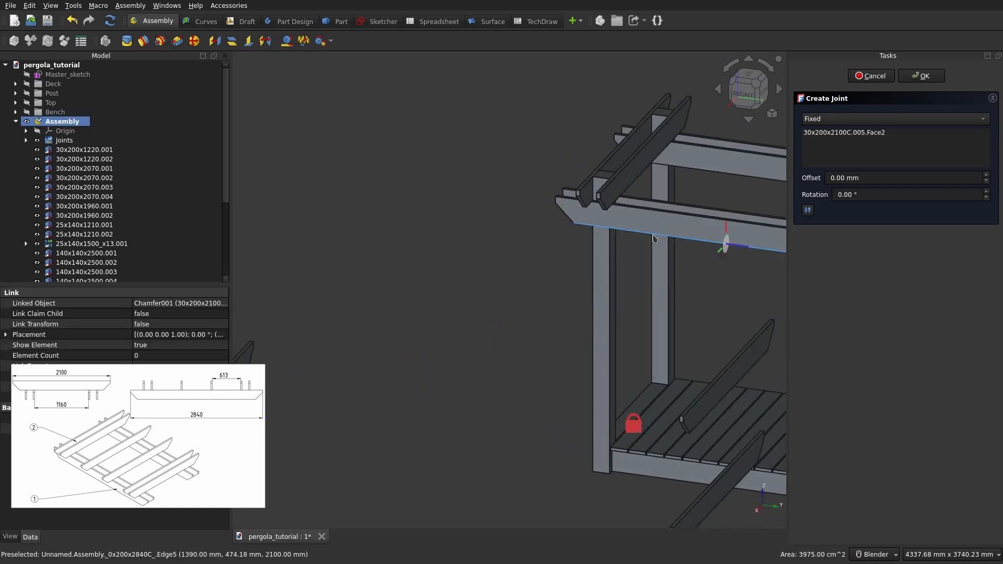
{"action": "left_click", "coordinate": [652, 160]}
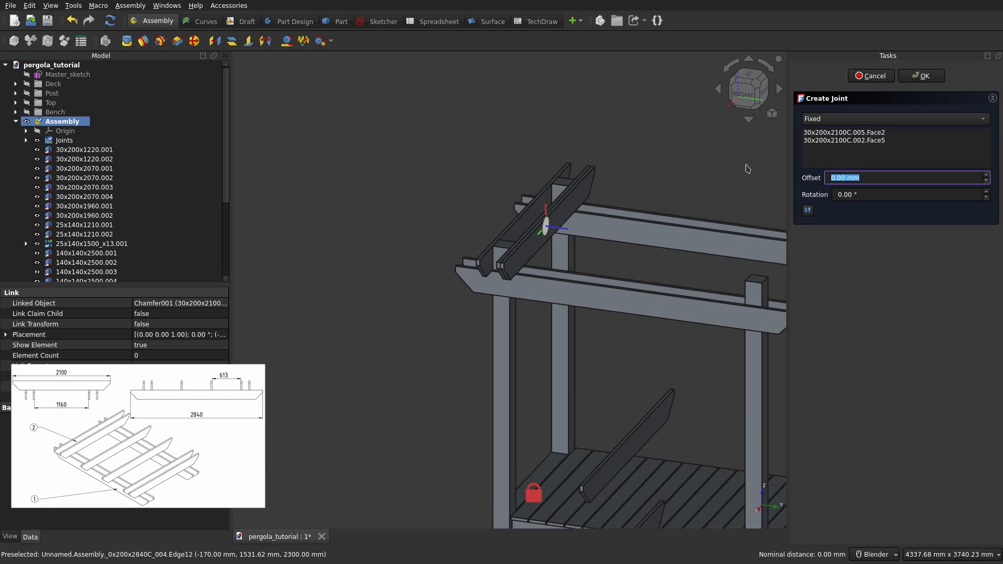
{"action": "type", "text": "613"}
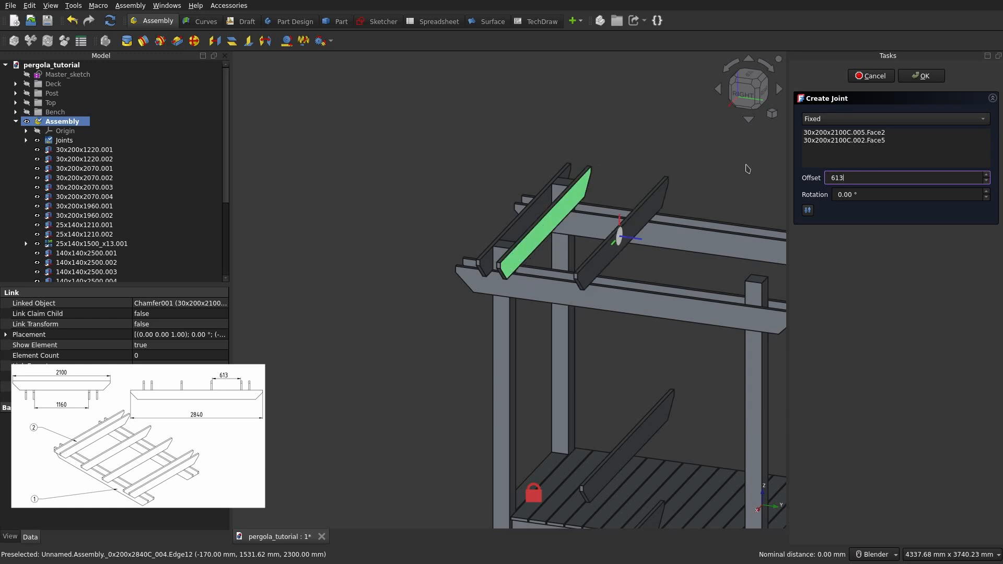
{"action": "key", "text": "Return"}
Step: Fix the side face of 30x200x2100C.006 to the facing side of 30x200x2100C.005 with a fixed joint at a 613 mm offset
{"action": "middle_click_drag", "start_coordinate": [600, 410], "coordinate": [554, 248], "text": "shift"}
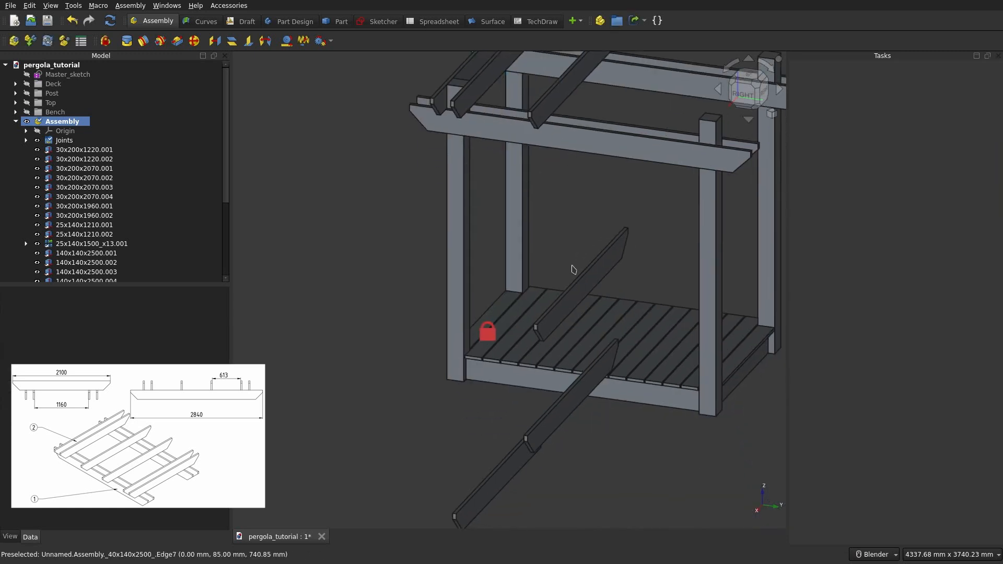
{"action": "key", "text": "j"}
{"action": "scroll", "coordinate": [585, 292], "scroll_direction": "up", "scroll_amount": 6}
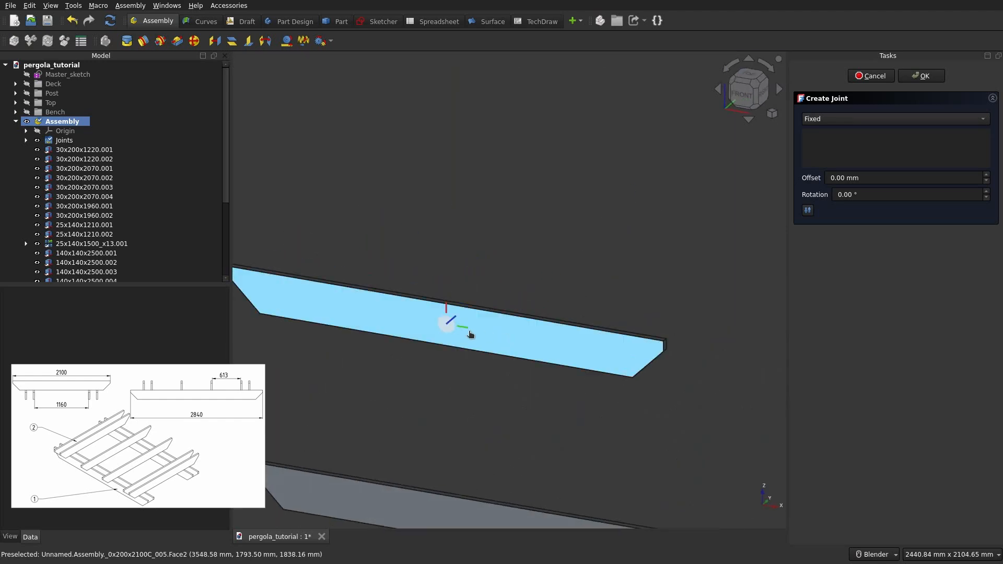
{"action": "left_click", "coordinate": [470, 335]}
{"action": "scroll", "coordinate": [514, 293], "scroll_direction": "down", "scroll_amount": 3}
{"action": "middle_click_drag", "start_coordinate": [542, 284], "coordinate": [474, 383]}
{"action": "middle_click_drag", "start_coordinate": [522, 346], "coordinate": [643, 276]}
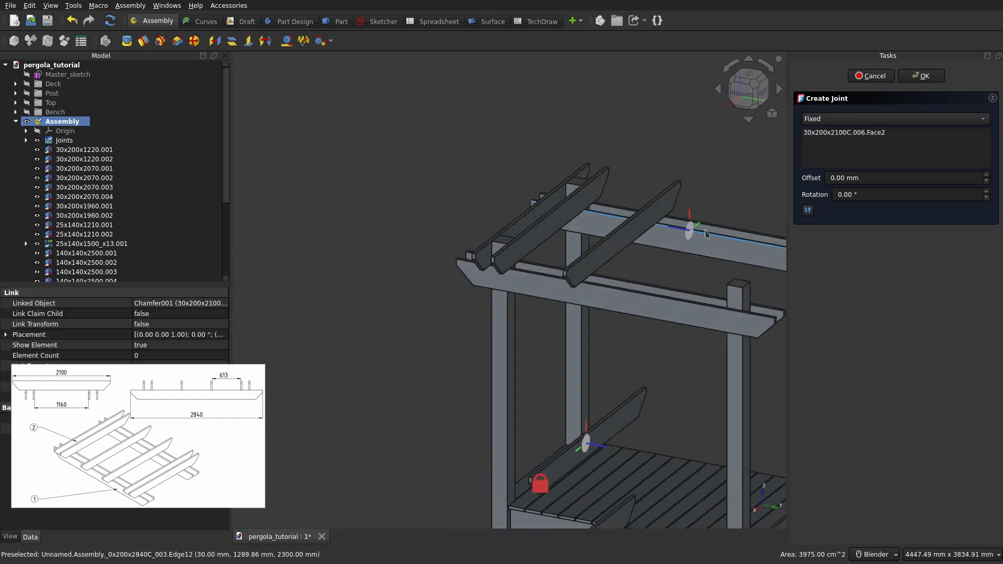
{"action": "scroll", "coordinate": [705, 234], "scroll_direction": "up", "scroll_amount": 2}
{"action": "left_click", "coordinate": [601, 243]}
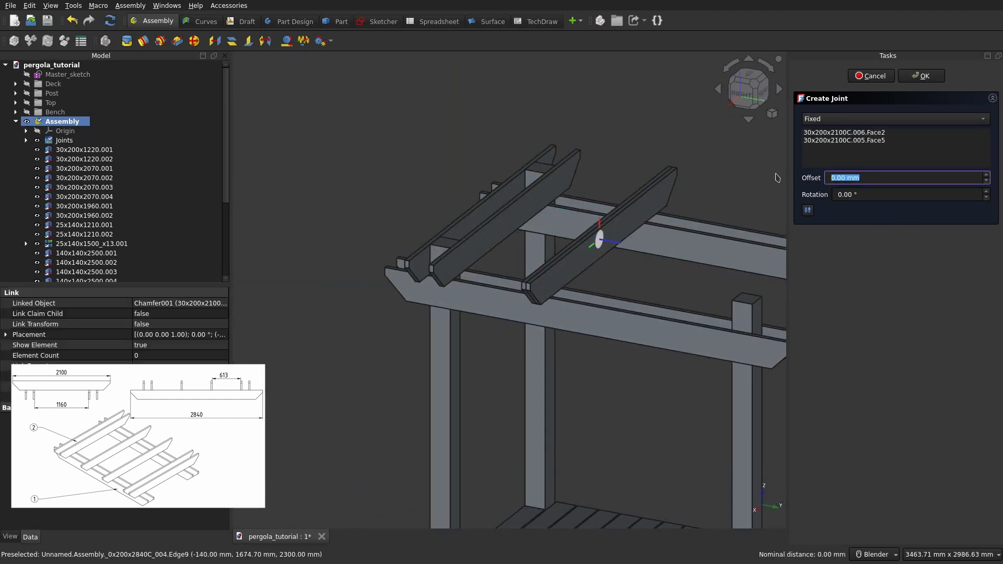
{"action": "type", "text": "613"}
{"action": "key", "text": "Return"}
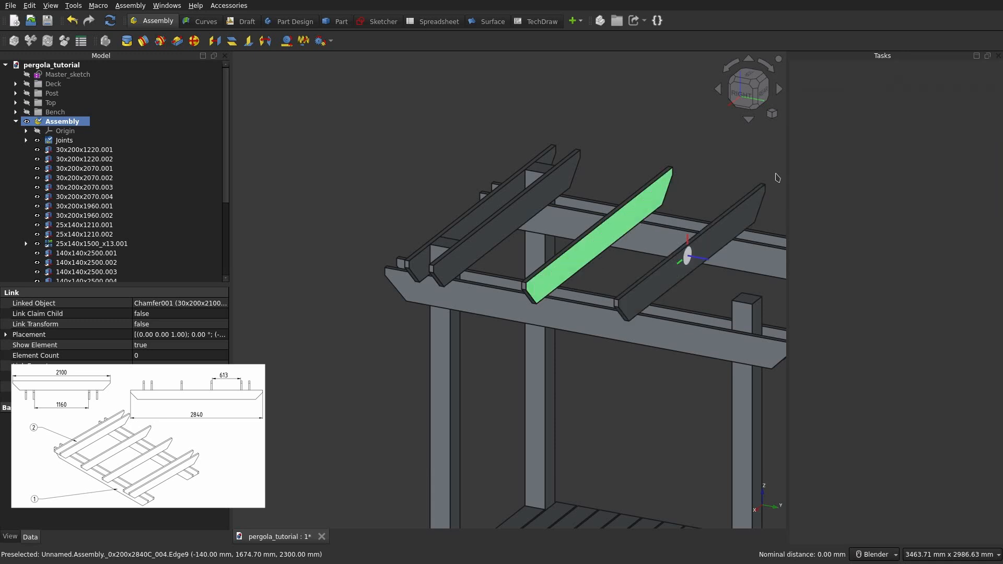
Step: Fix the side face of 30x200x2100C.004 to the inner face of 30x200x2100C.002, with the direction reversed and a 1930 mm offset
{"action": "scroll", "coordinate": [569, 386], "scroll_direction": "down", "scroll_amount": 11}
{"action": "middle_click_drag", "start_coordinate": [567, 366], "coordinate": [626, 251], "text": "shift"}
{"action": "scroll", "coordinate": [547, 391], "scroll_direction": "up", "scroll_amount": 8}
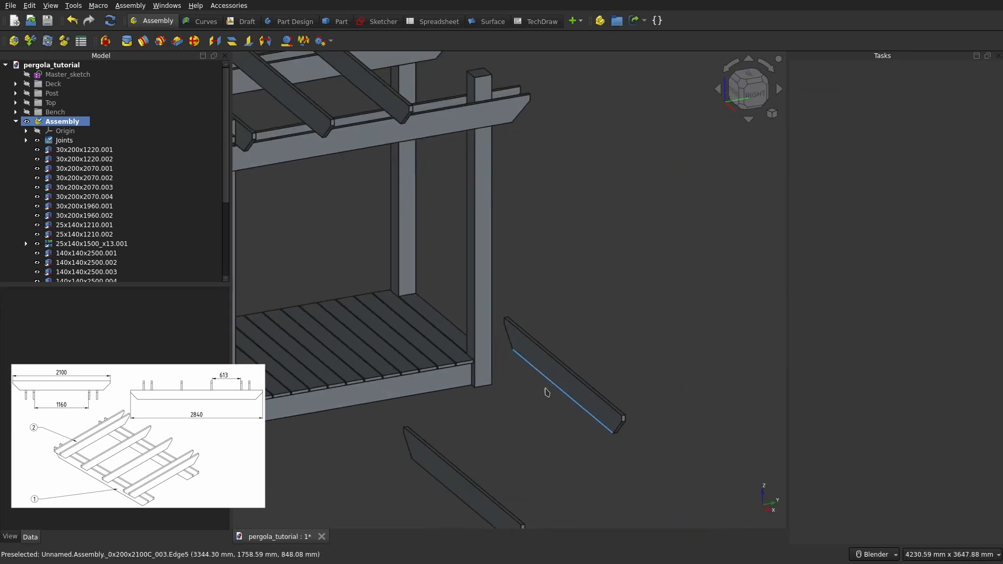
{"action": "left_click", "coordinate": [564, 383]}
{"action": "key", "text": "f"}
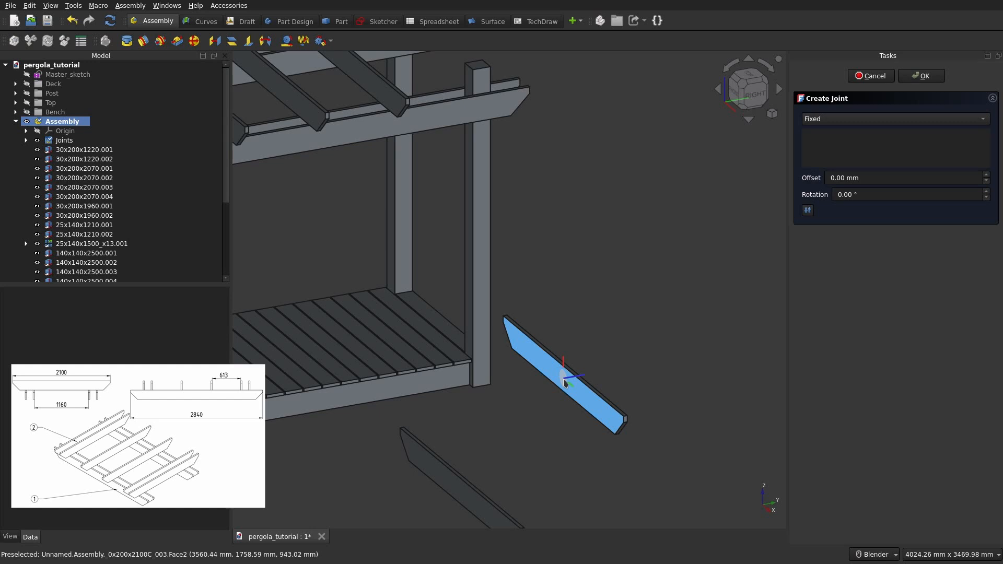
{"action": "left_click", "coordinate": [564, 383]}
{"action": "scroll", "coordinate": [487, 246], "scroll_direction": "down", "scroll_amount": 5}
{"action": "middle_click_drag", "start_coordinate": [486, 246], "coordinate": [475, 352], "text": "shift"}
{"action": "scroll", "coordinate": [494, 258], "scroll_direction": "up", "scroll_amount": 4}
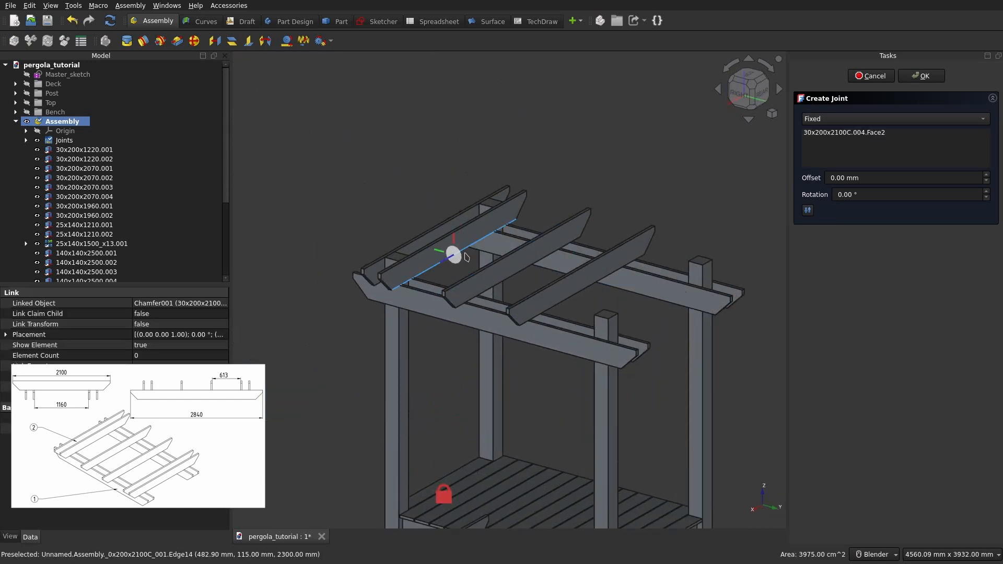
{"action": "left_click", "coordinate": [464, 247]}
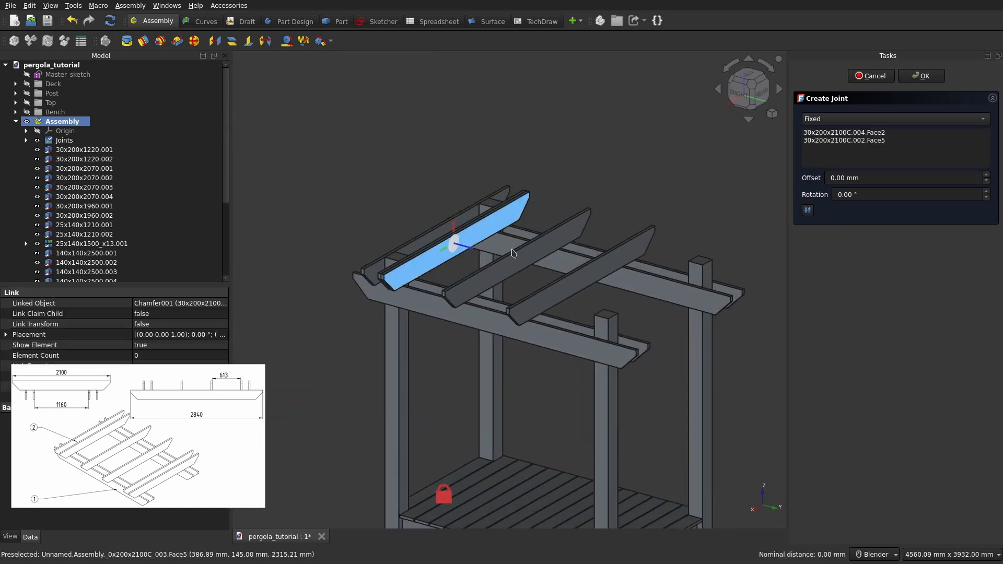
{"action": "left_click", "coordinate": [813, 214]}
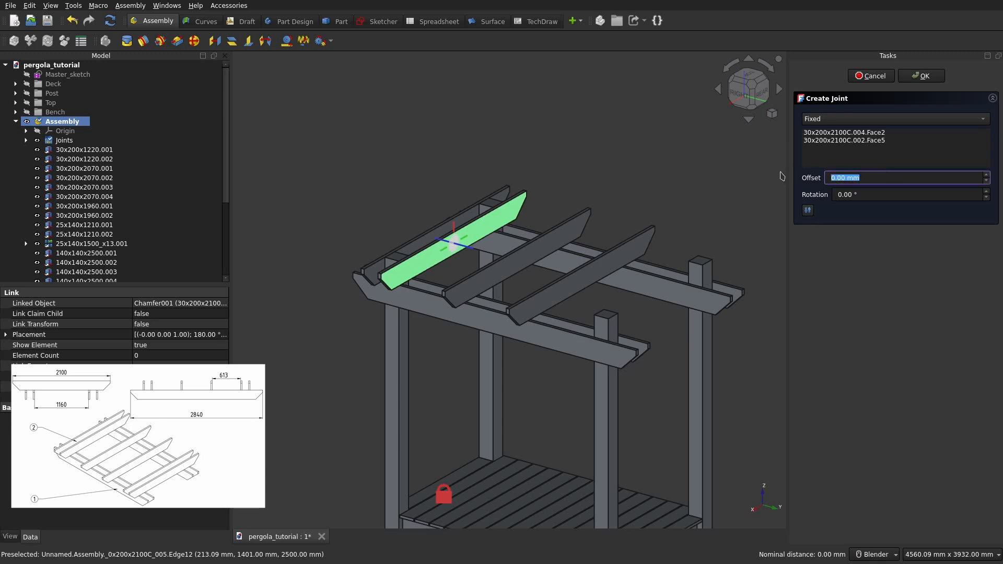
{"action": "type", "text": "1930"}
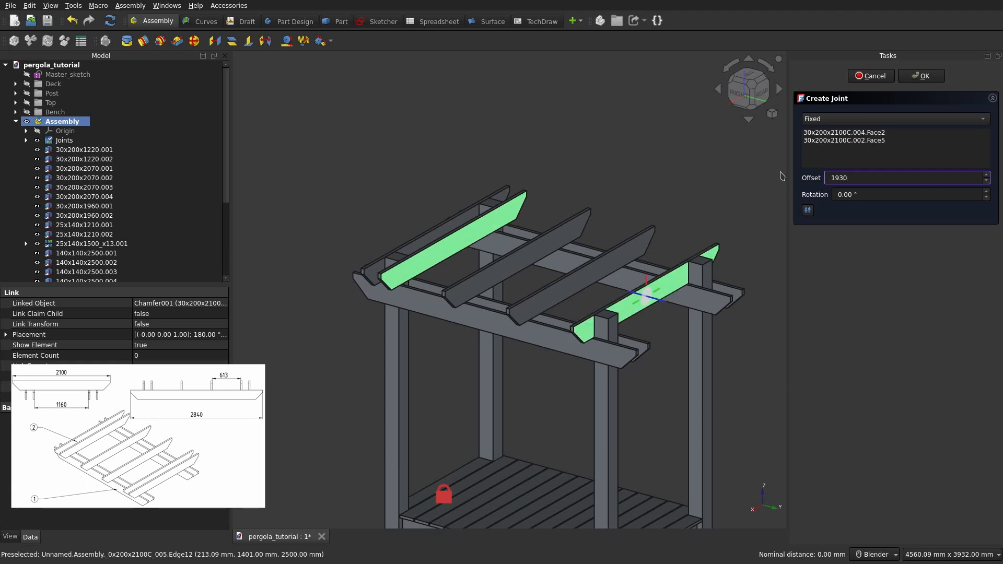
{"action": "key", "text": "Return"}
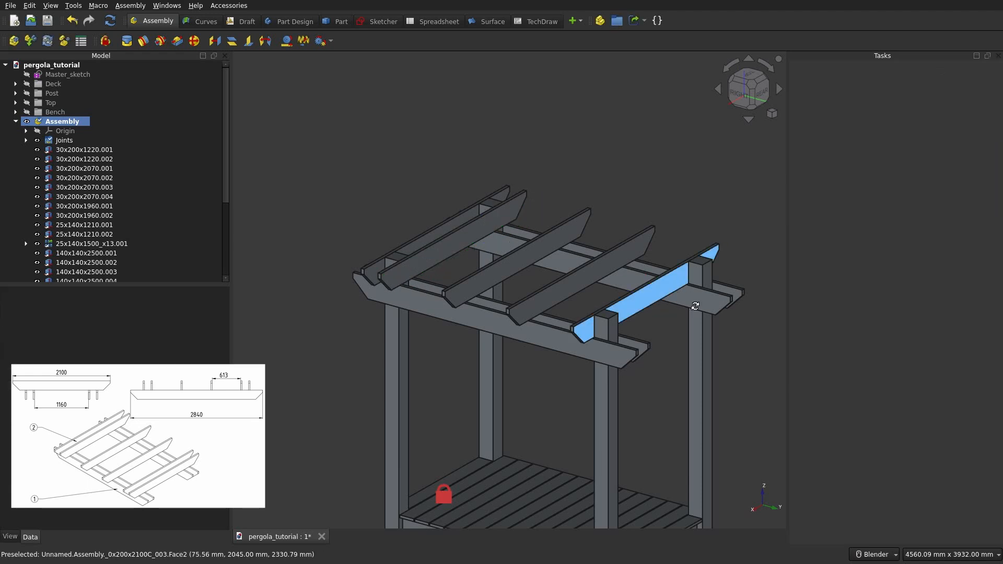
Step: Fix the side face of 30x200x2100C.003 to the outward side face of 30x200x2100C.004, with the direction reversed and a -170 mm offset
{"action": "mouse_move", "coordinate": [632, 303]}
{"action": "middle_mouse_down"}
{"action": "mouse_move", "coordinate": [664, 358]}
{"action": "mouse_move", "coordinate": [642, 308]}
{"action": "middle_mouse_up"}
{"action": "middle_click_drag", "start_coordinate": [642, 308], "coordinate": [643, 192], "text": "shift"}
{"action": "scroll", "coordinate": [642, 192], "scroll_direction": "down", "scroll_amount": 2}
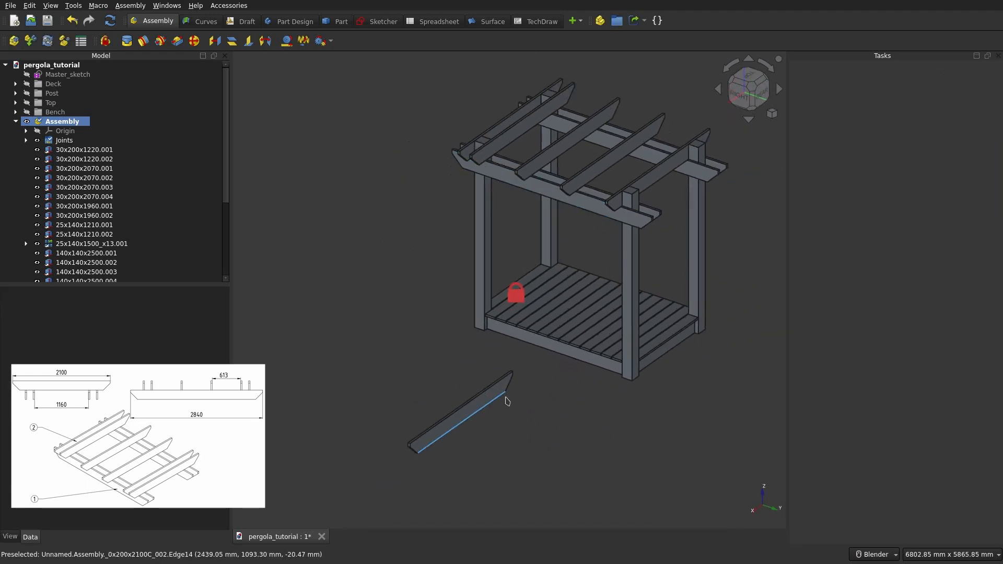
{"action": "scroll", "coordinate": [506, 400], "scroll_direction": "up", "scroll_amount": 1}
{"action": "scroll", "coordinate": [491, 406], "scroll_direction": "up", "scroll_amount": 2}
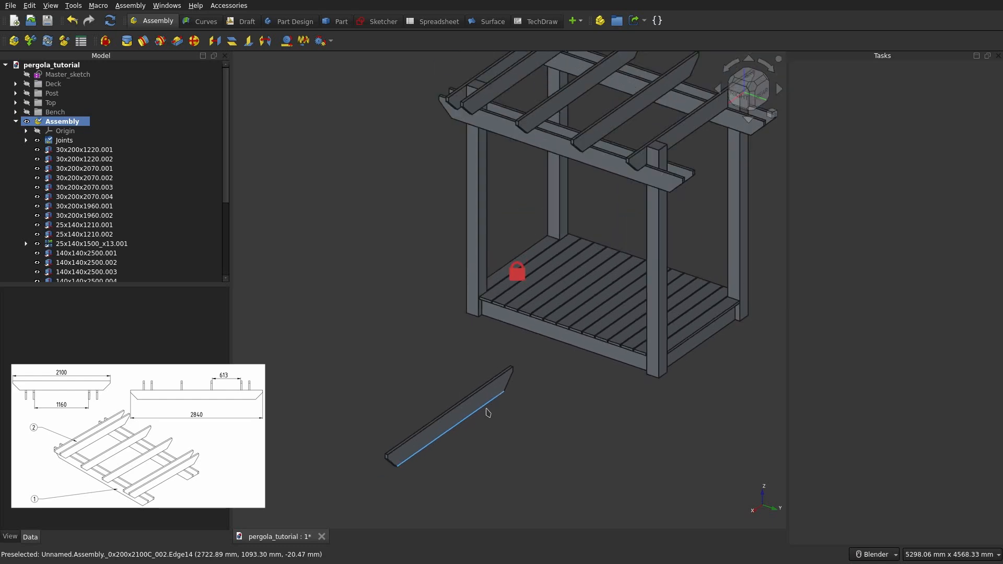
{"action": "middle_click_drag", "start_coordinate": [486, 420], "coordinate": [627, 419]}
{"action": "scroll", "coordinate": [448, 447], "scroll_direction": "up", "scroll_amount": 2}
{"action": "key", "text": "f"}
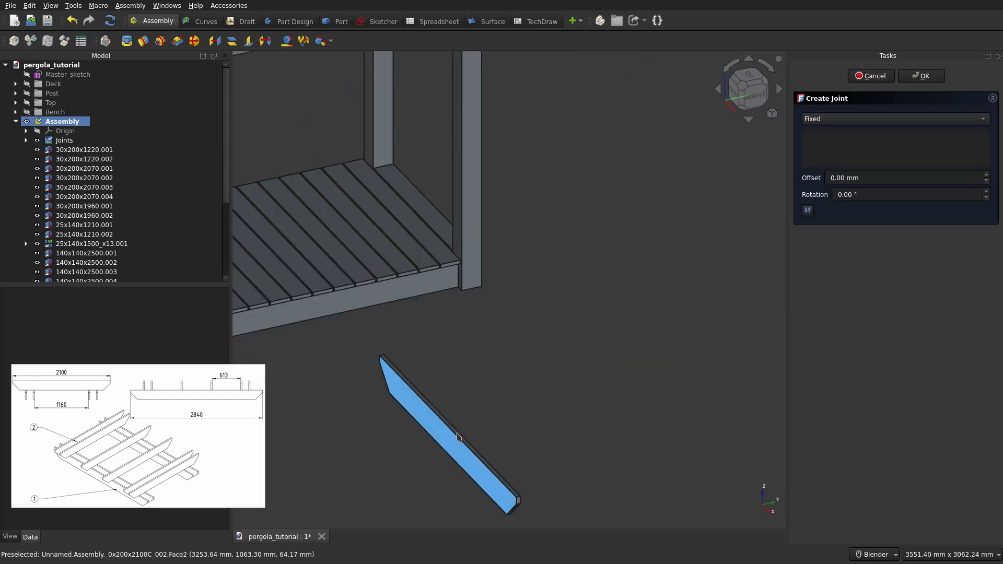
{"action": "left_click", "coordinate": [452, 447]}
{"action": "scroll", "coordinate": [479, 368], "scroll_direction": "down", "scroll_amount": 3}
{"action": "middle_click_drag", "start_coordinate": [423, 324], "coordinate": [360, 433], "text": "shift"}
{"action": "scroll", "coordinate": [610, 287], "scroll_direction": "up", "scroll_amount": 3}
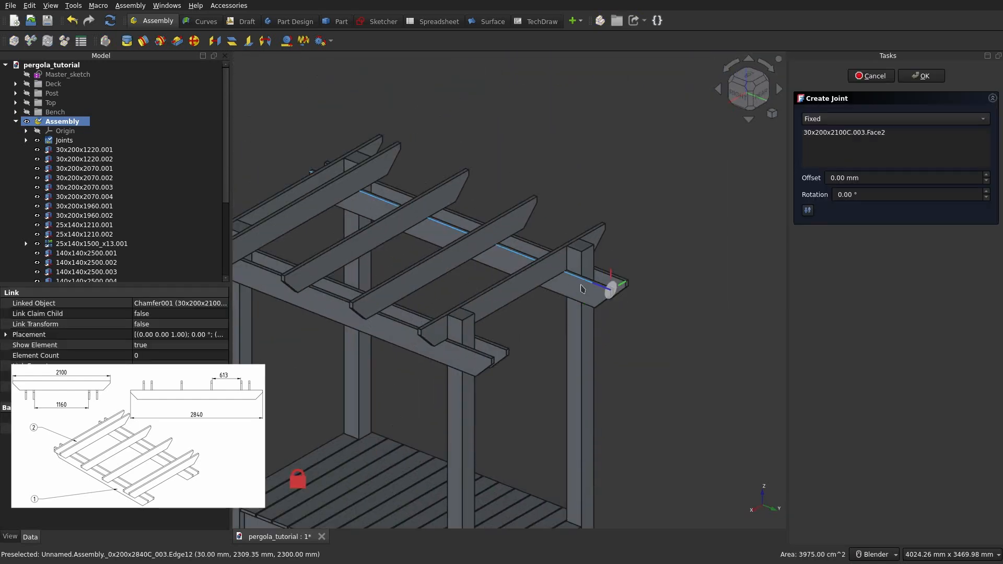
{"action": "left_click", "coordinate": [532, 291]}
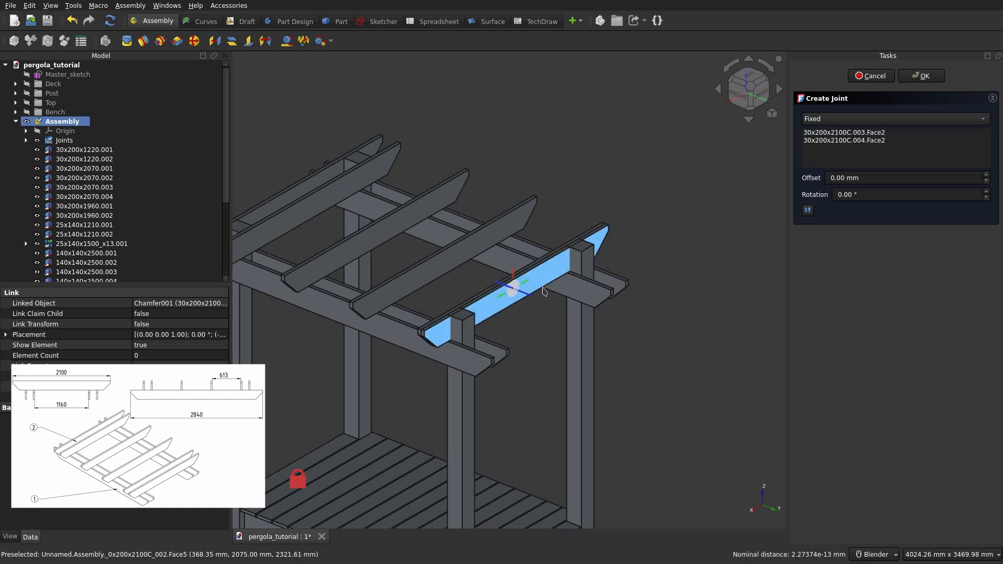
{"action": "left_click", "coordinate": [805, 212]}
{"action": "type", "text": "140"}
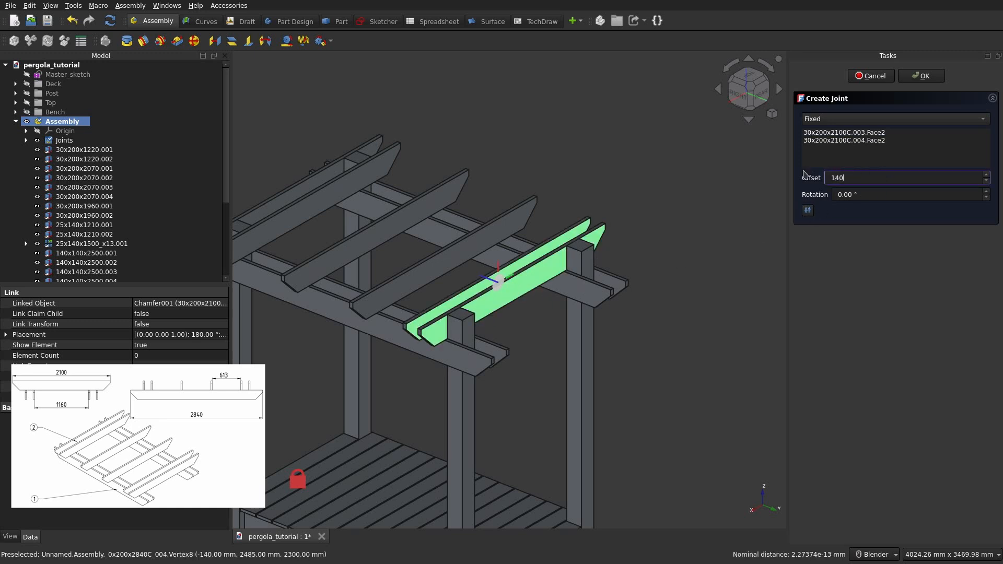
{"action": "type", "text": "-17"}
{"action": "key", "text": "Return"}
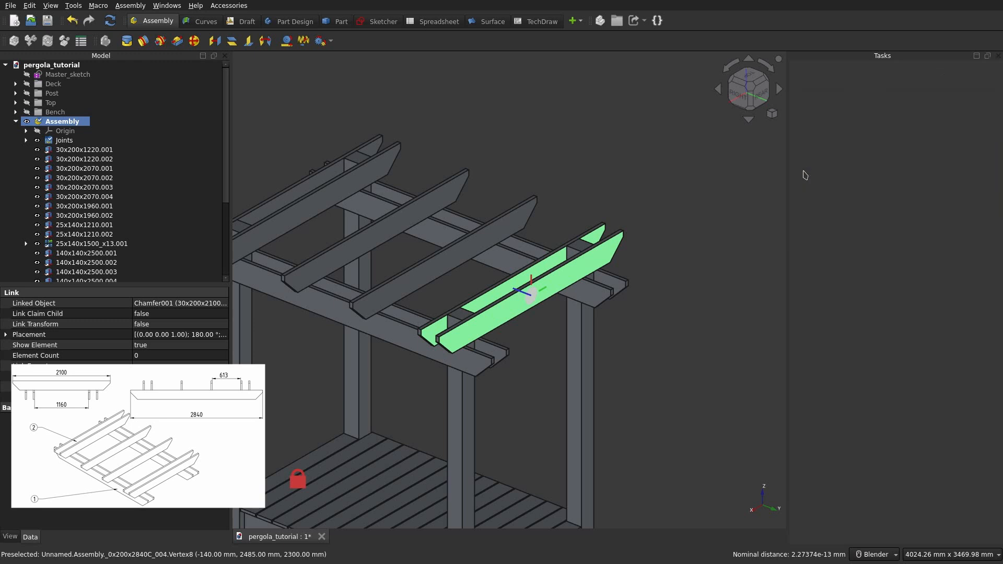
Step: Show the Master_sketch001 link of the assembly in the model
{"action": "scroll", "coordinate": [580, 186], "scroll_direction": "down", "scroll_amount": 5}
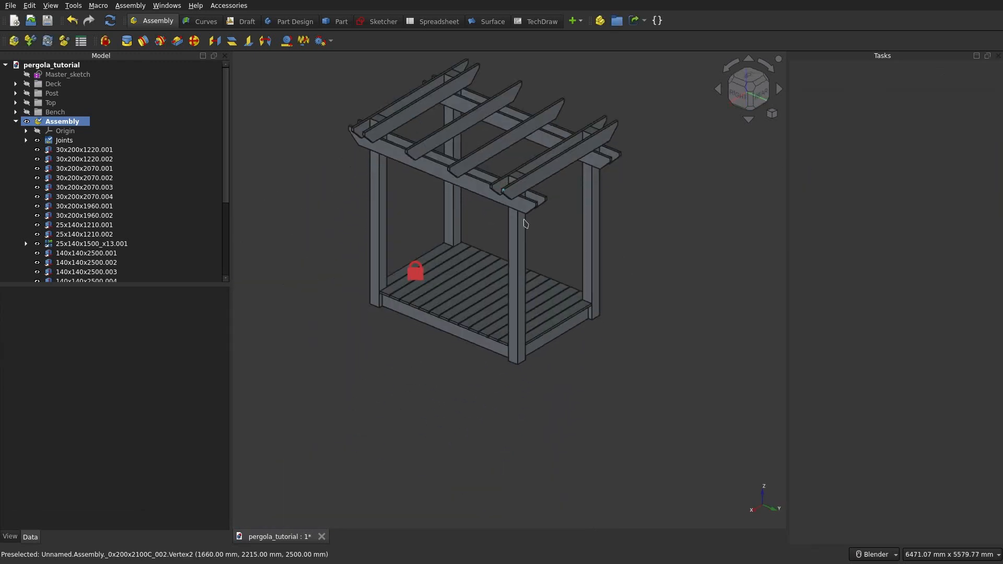
{"action": "middle_click_drag", "start_coordinate": [512, 245], "coordinate": [513, 297], "text": "shift"}
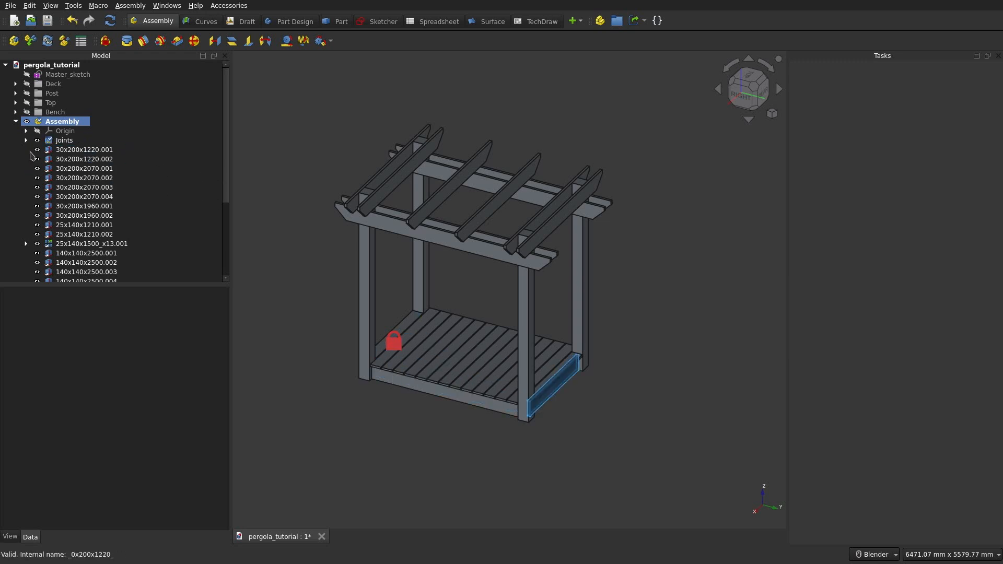
{"action": "scroll", "coordinate": [78, 206], "scroll_direction": "down", "scroll_amount": 3}
{"action": "left_click", "coordinate": [84, 206]}
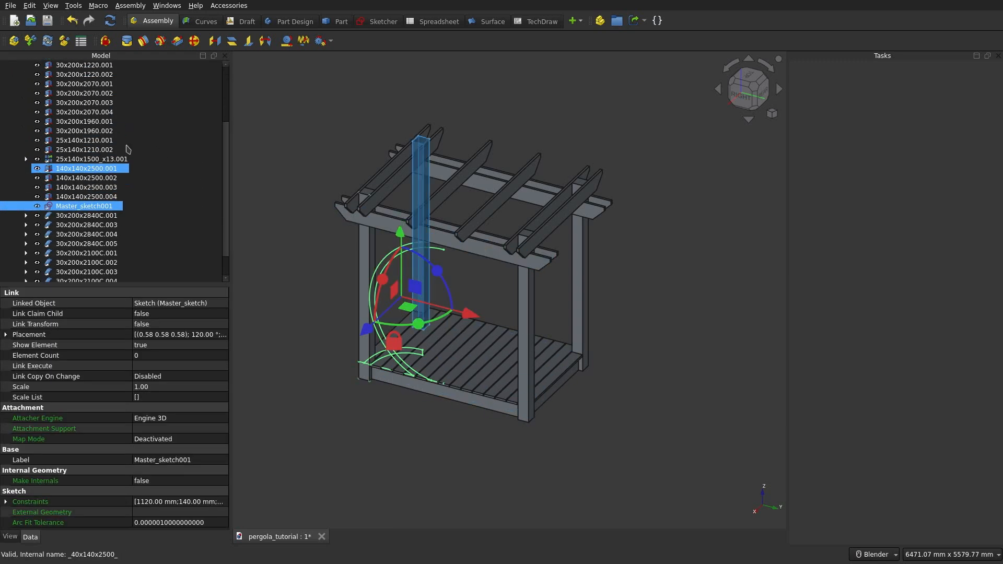
Step: Insert the bench's Circle component into the assembly and rotate it -90° about the vertical axis
{"action": "left_click", "coordinate": [30, 42]}
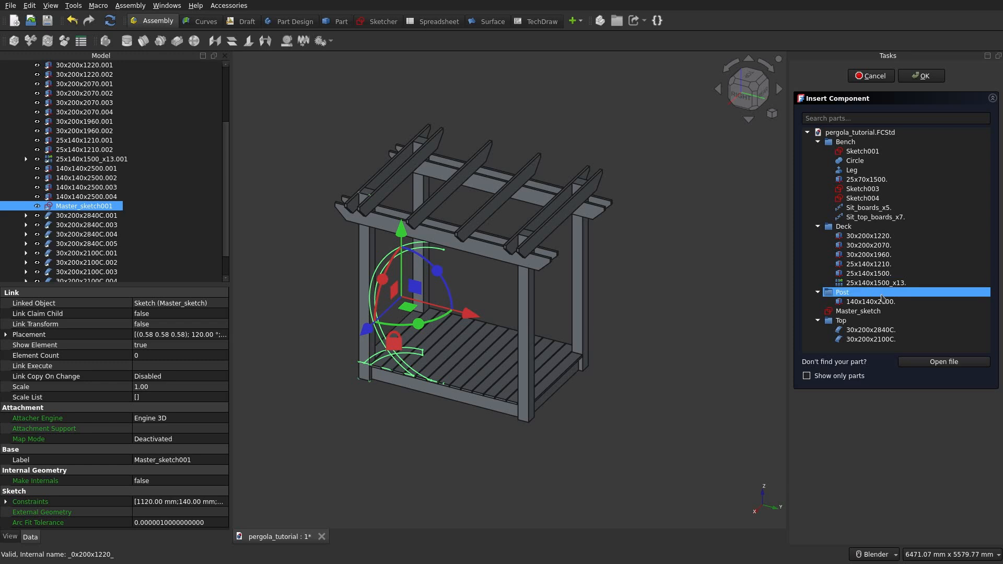
{"action": "left_click", "coordinate": [863, 164]}
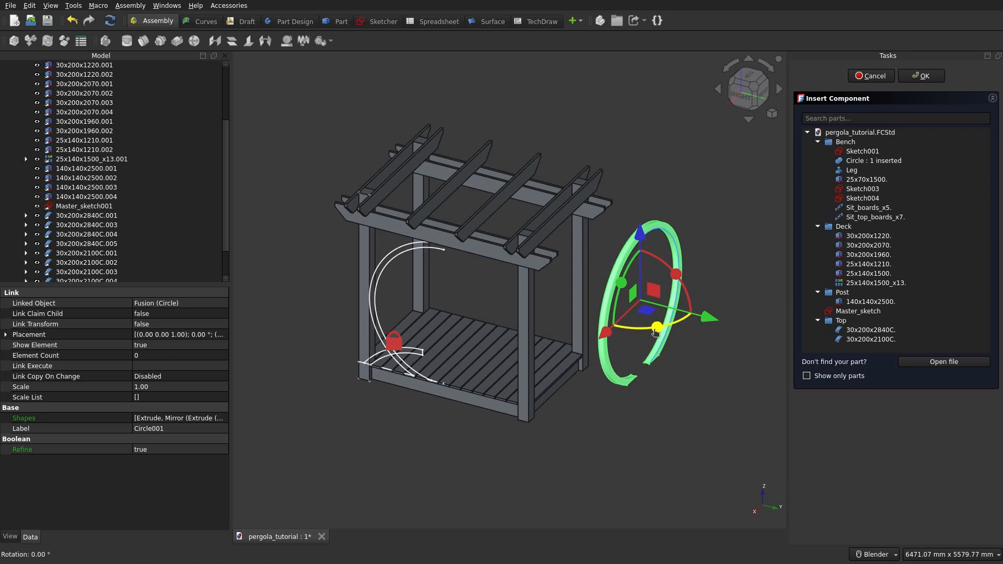
{"action": "left_click_drag", "start_coordinate": [656, 333], "coordinate": [526, 347]}
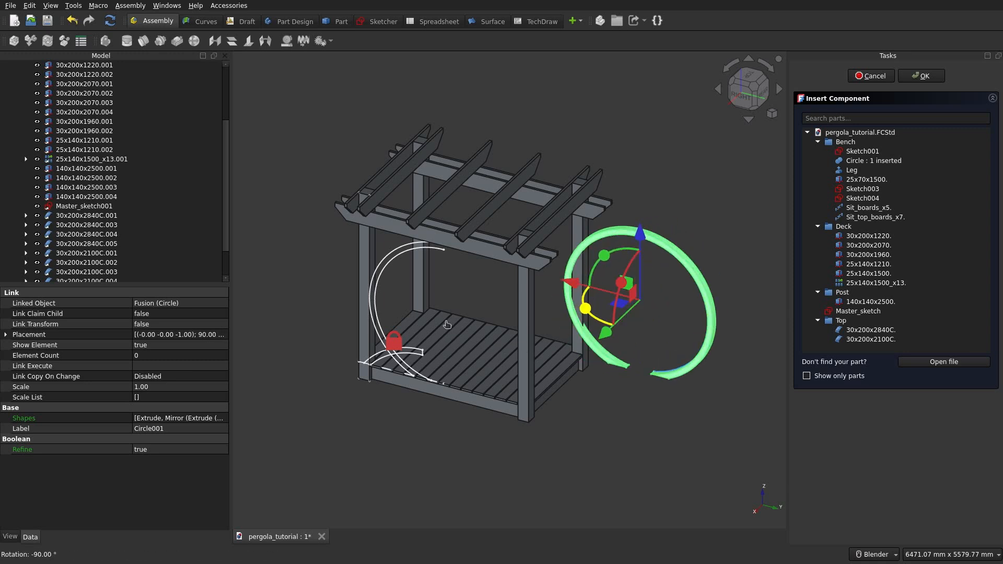
{"action": "left_click", "coordinate": [921, 76]}
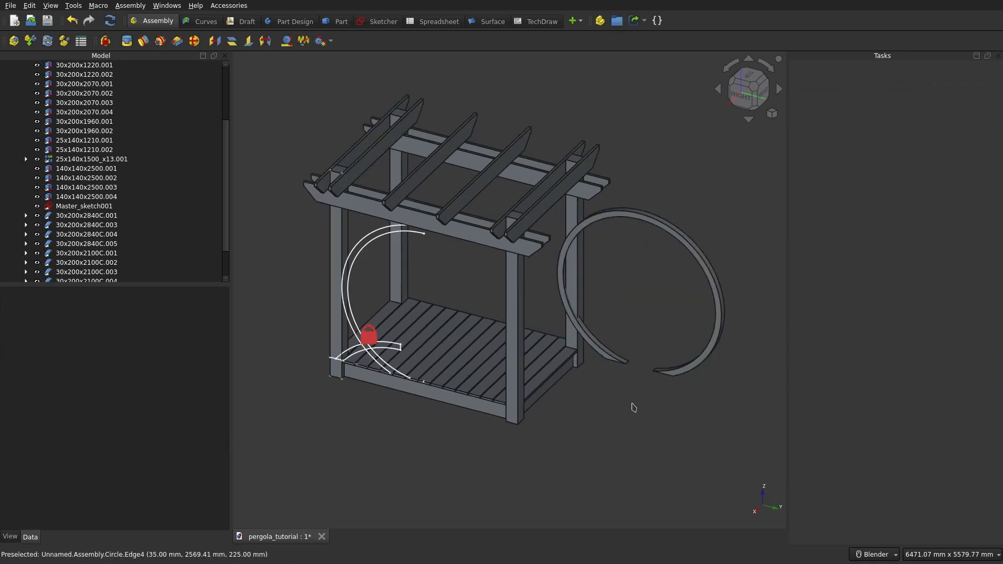
Step: Fix the outer side face of Circle001, at its lower end, to the matching Master_sketch001 vertex on the deck edge, with 90° rotation
{"action": "scroll", "coordinate": [598, 364], "scroll_direction": "up", "scroll_amount": 3}
{"action": "scroll", "coordinate": [600, 350], "scroll_direction": "up", "scroll_amount": 10}
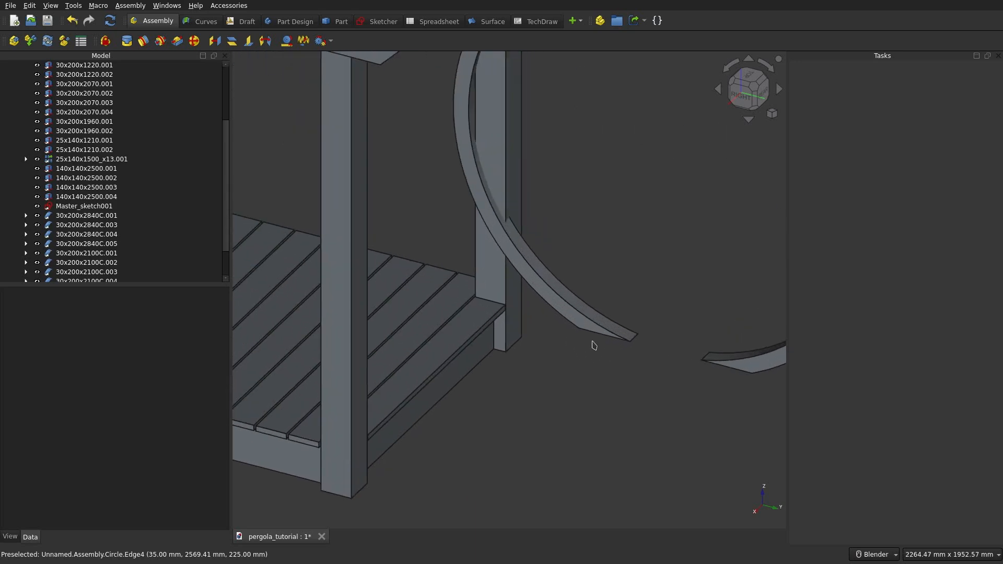
{"action": "key", "text": "j"}
{"action": "left_click", "coordinate": [583, 304]}
{"action": "scroll", "coordinate": [574, 303], "scroll_direction": "down", "scroll_amount": 6}
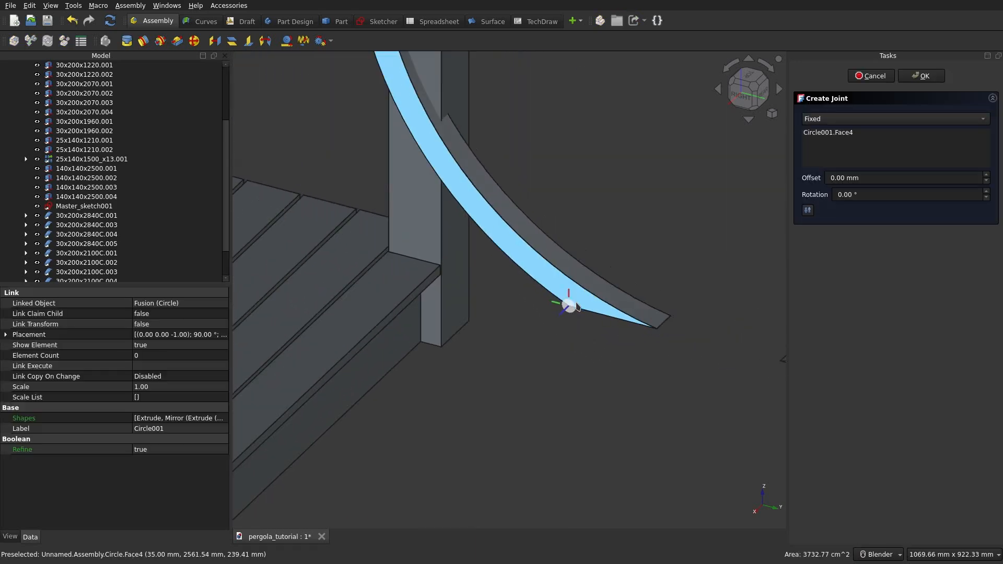
{"action": "scroll", "coordinate": [514, 350], "scroll_direction": "up", "scroll_amount": 8}
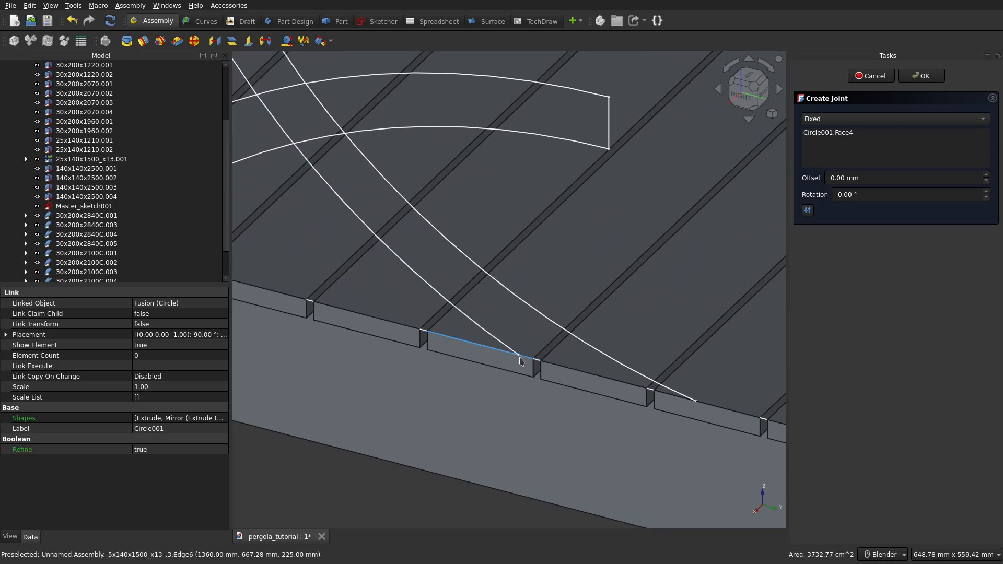
{"action": "left_click", "coordinate": [519, 357]}
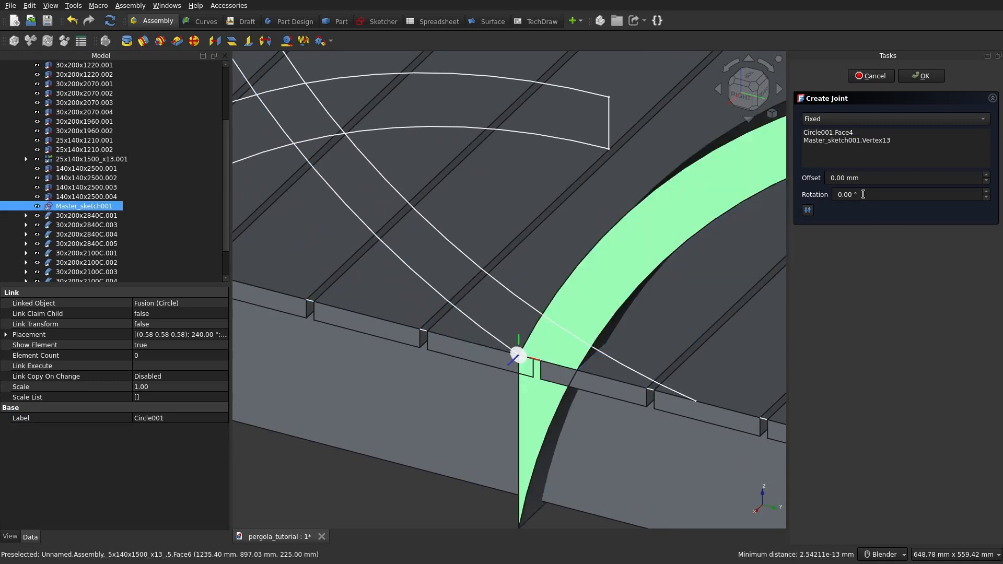
{"action": "type", "text": "90"}
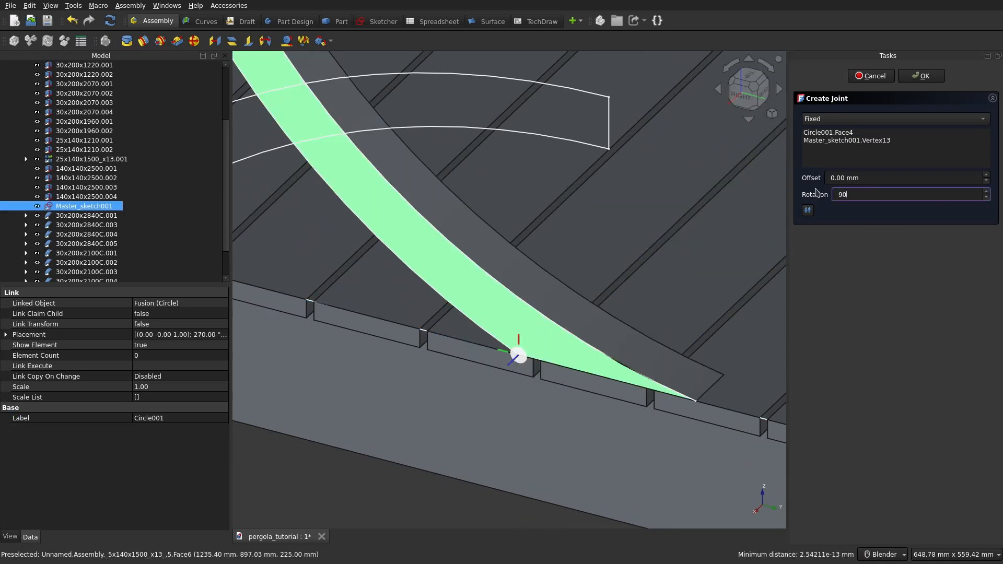
{"action": "key", "text": "Return"}
Step: Insert the bench's Leg component into the assembly, turned 90° about the vertical axis and placed in front of the corner post
{"action": "scroll", "coordinate": [505, 313], "scroll_direction": "down", "scroll_amount": 8}
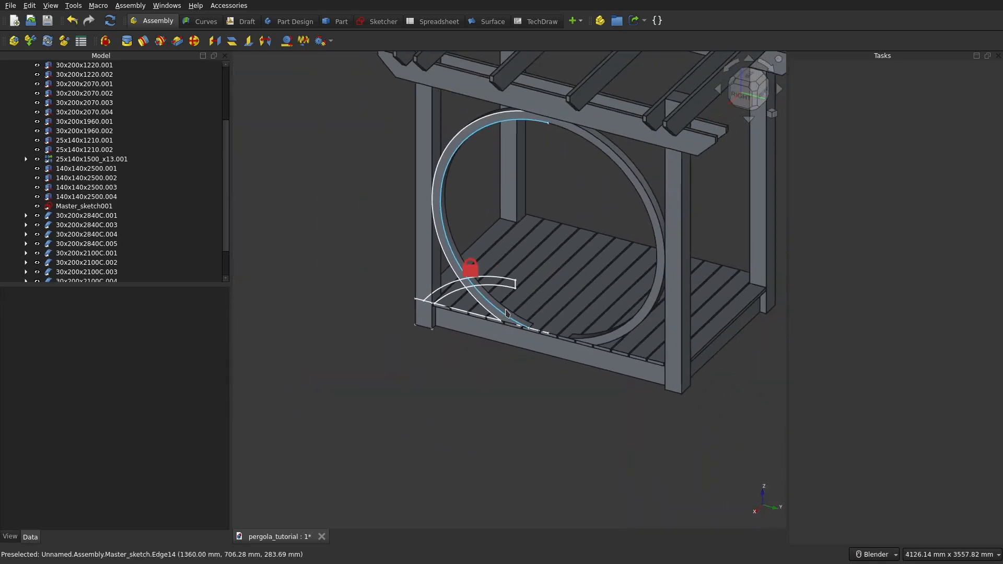
{"action": "middle_click_drag", "start_coordinate": [515, 290], "coordinate": [504, 319], "text": "shift"}
{"action": "mouse_move", "coordinate": [581, 296]}
{"action": "middle_mouse_down"}
{"action": "mouse_move", "coordinate": [510, 309]}
{"action": "mouse_move", "coordinate": [564, 320]}
{"action": "mouse_move", "coordinate": [484, 314]}
{"action": "mouse_move", "coordinate": [568, 298]}
{"action": "middle_mouse_up"}
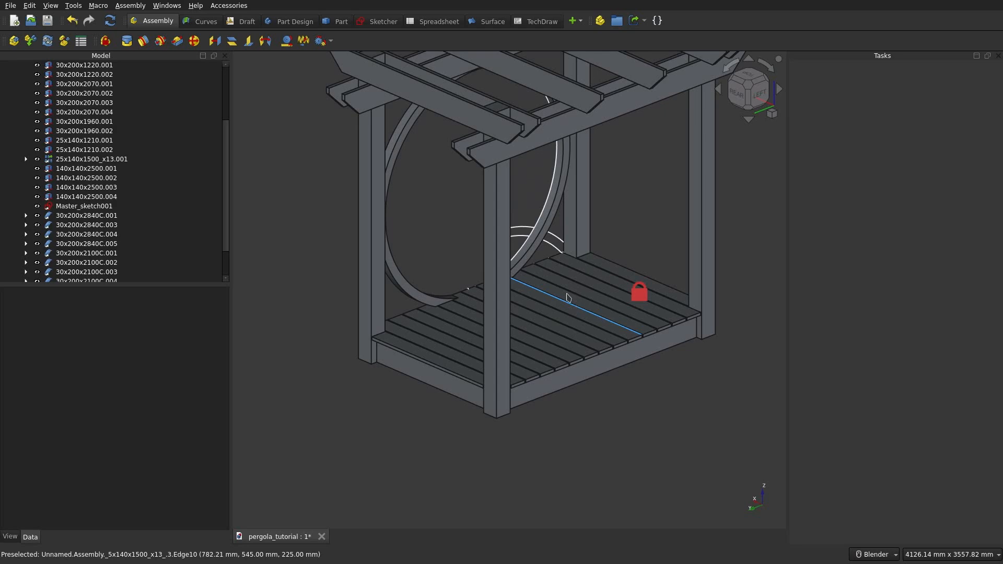
{"action": "middle_click_drag", "start_coordinate": [412, 264], "coordinate": [554, 285]}
{"action": "middle_click_drag", "start_coordinate": [418, 288], "coordinate": [625, 328], "text": "shift"}
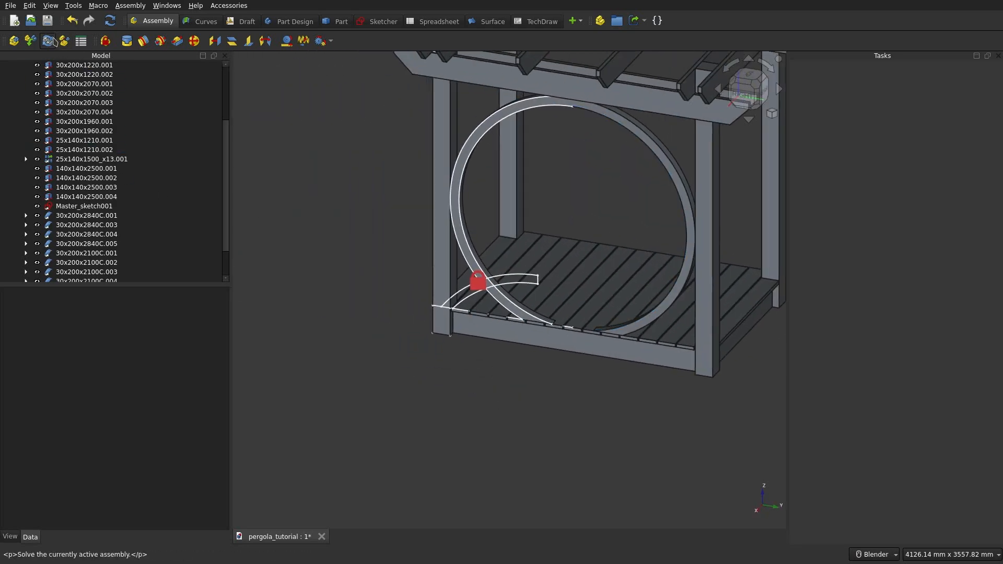
{"action": "left_click", "coordinate": [30, 41]}
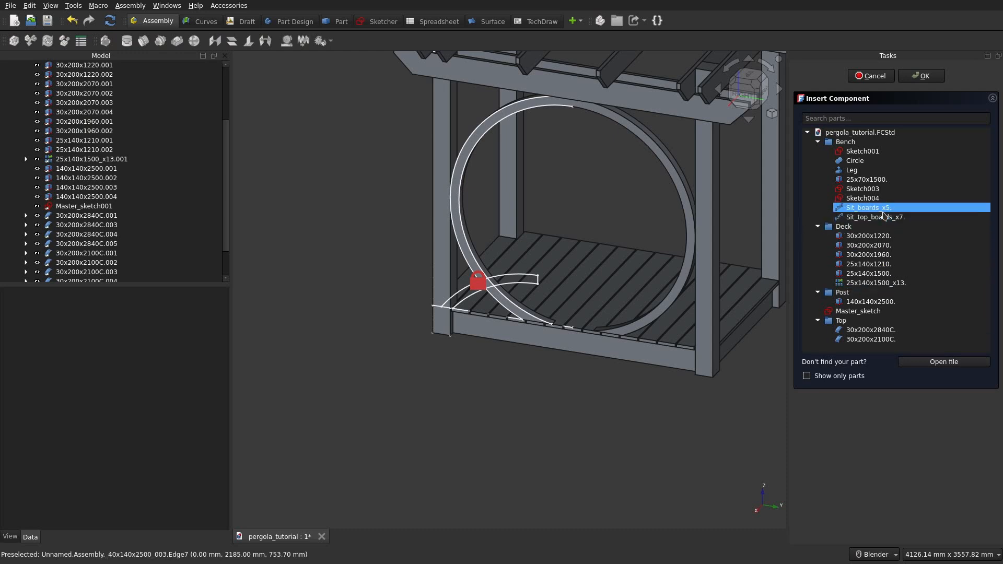
{"action": "left_click", "coordinate": [856, 170]}
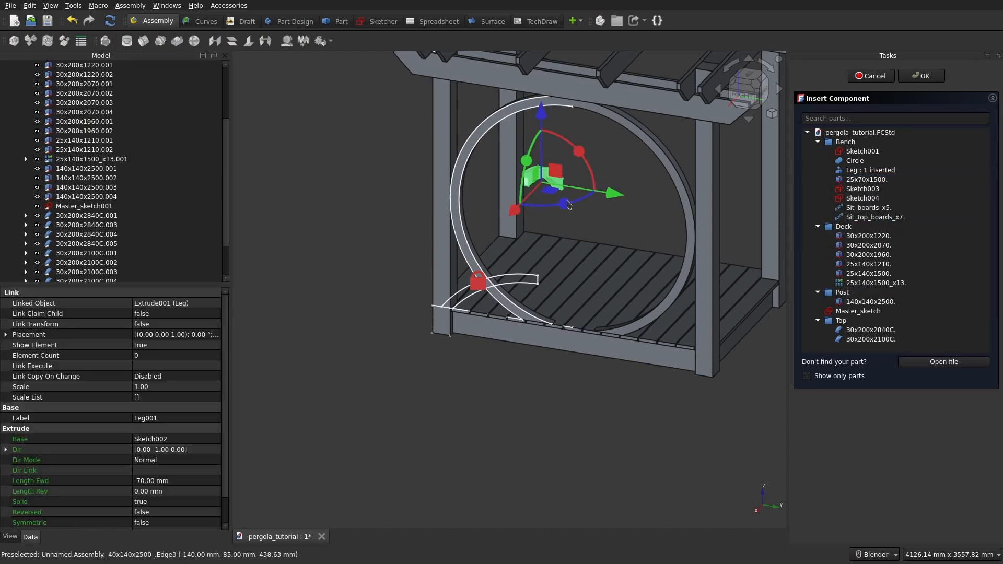
{"action": "left_click_drag", "start_coordinate": [518, 211], "coordinate": [511, 287]}
{"action": "left_click", "coordinate": [921, 76]}
Step: Fix the side face of Leg001 to the upper end vertex of the leg outline in Master_sketch001, with 90° rotation and a -70 mm offset
{"action": "scroll", "coordinate": [424, 332], "scroll_direction": "up", "scroll_amount": 5}
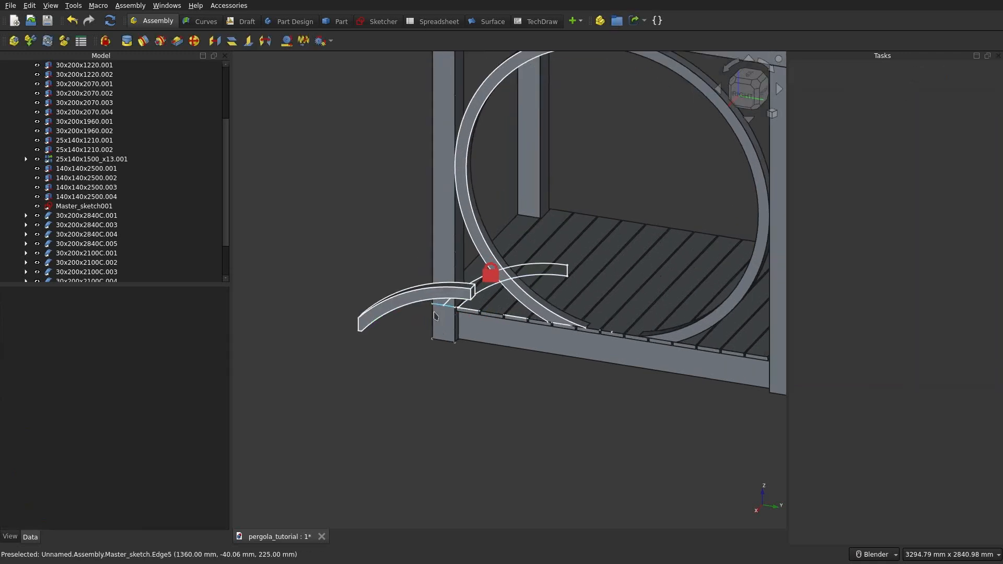
{"action": "scroll", "coordinate": [418, 337], "scroll_direction": "up", "scroll_amount": 3}
{"action": "middle_click_drag", "start_coordinate": [462, 335], "coordinate": [410, 338], "text": "shift"}
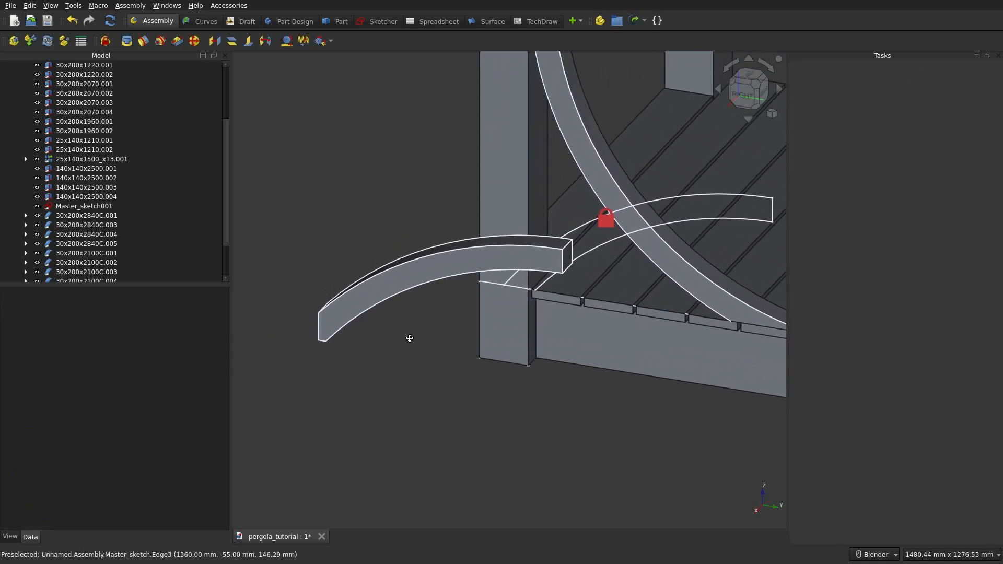
{"action": "key", "text": "f"}
{"action": "scroll", "coordinate": [543, 279], "scroll_direction": "up", "scroll_amount": 3}
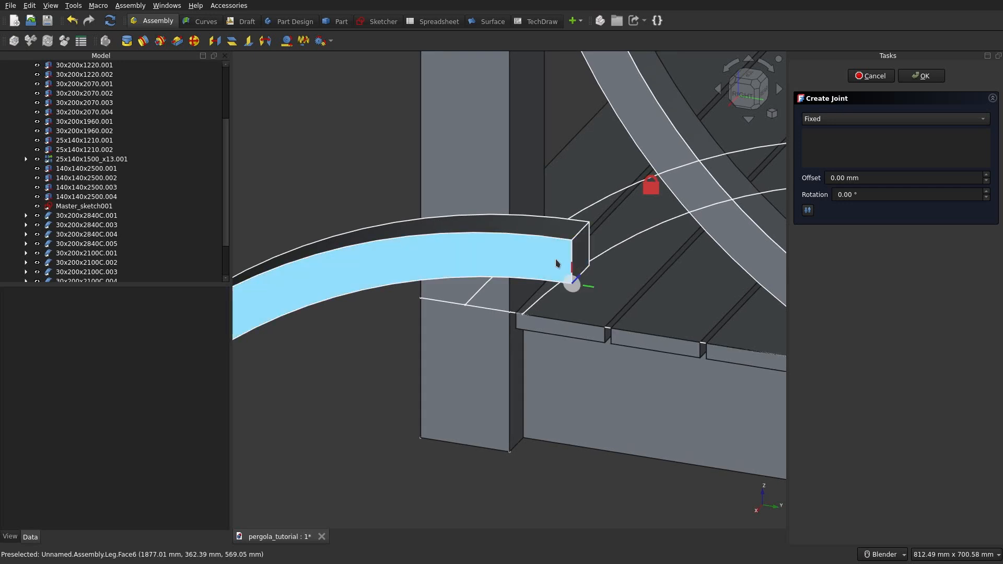
{"action": "left_click", "coordinate": [553, 259]}
{"action": "scroll", "coordinate": [567, 251], "scroll_direction": "down", "scroll_amount": 2}
{"action": "middle_click_drag", "start_coordinate": [780, 232], "coordinate": [518, 291], "text": "shift"}
{"action": "scroll", "coordinate": [519, 290], "scroll_direction": "up", "scroll_amount": 1}
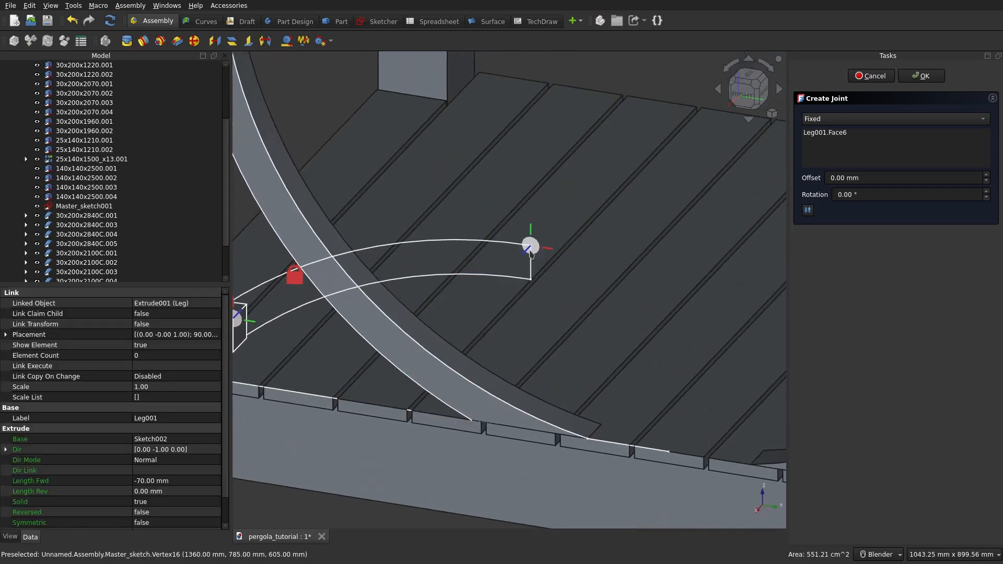
{"action": "left_click", "coordinate": [531, 250]}
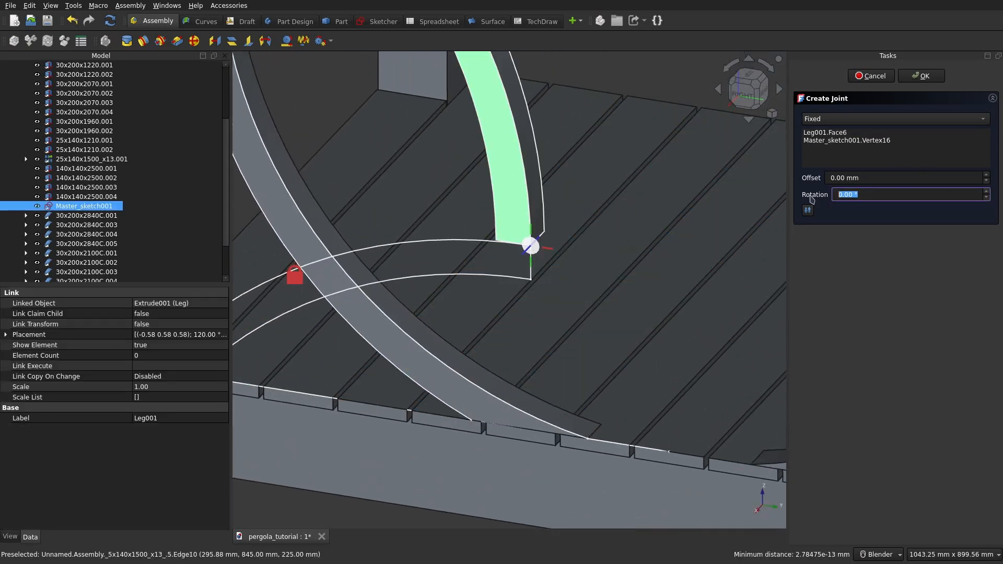
{"action": "type", "text": "90"}
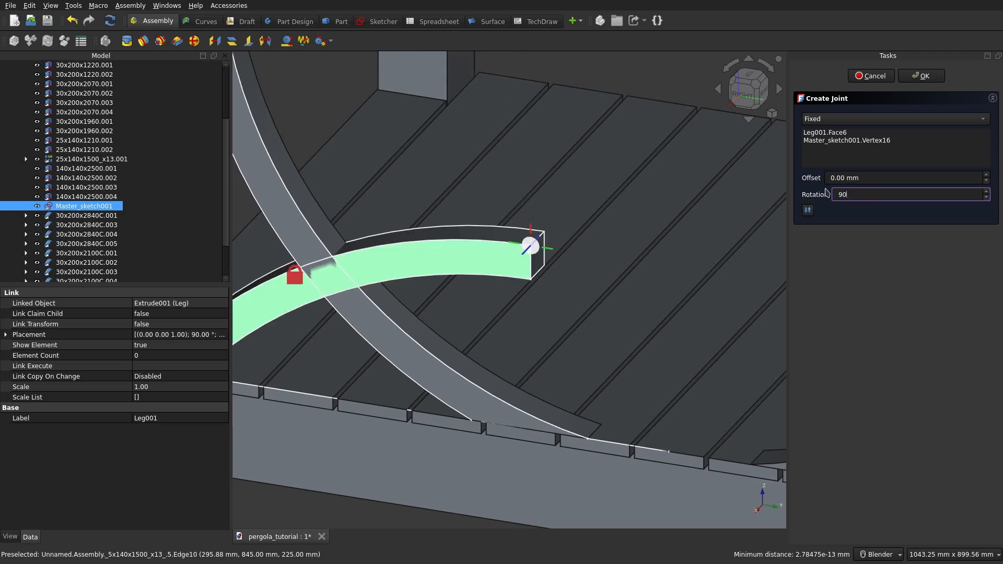
{"action": "type", "text": "7"}
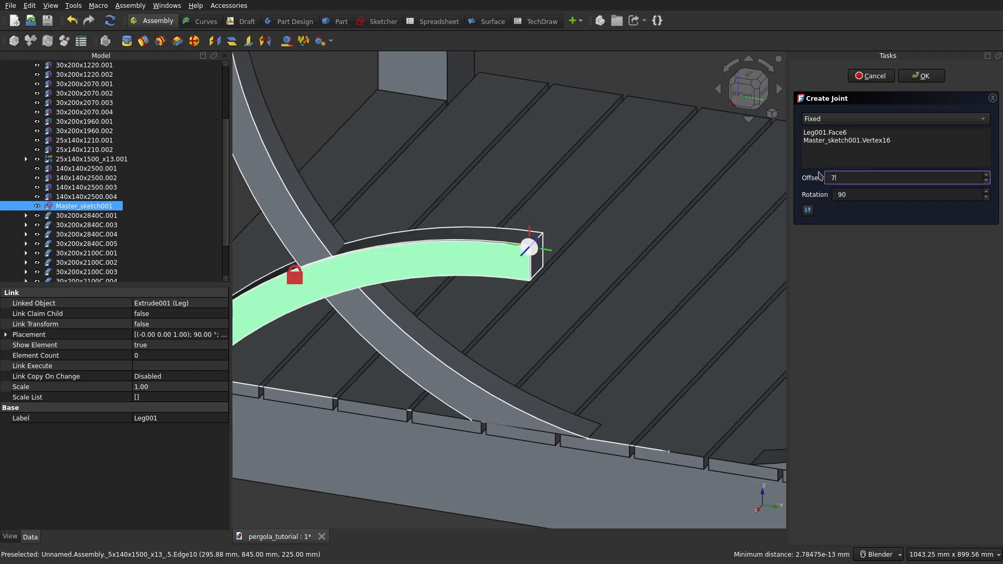
{"action": "type", "text": "0-70"}
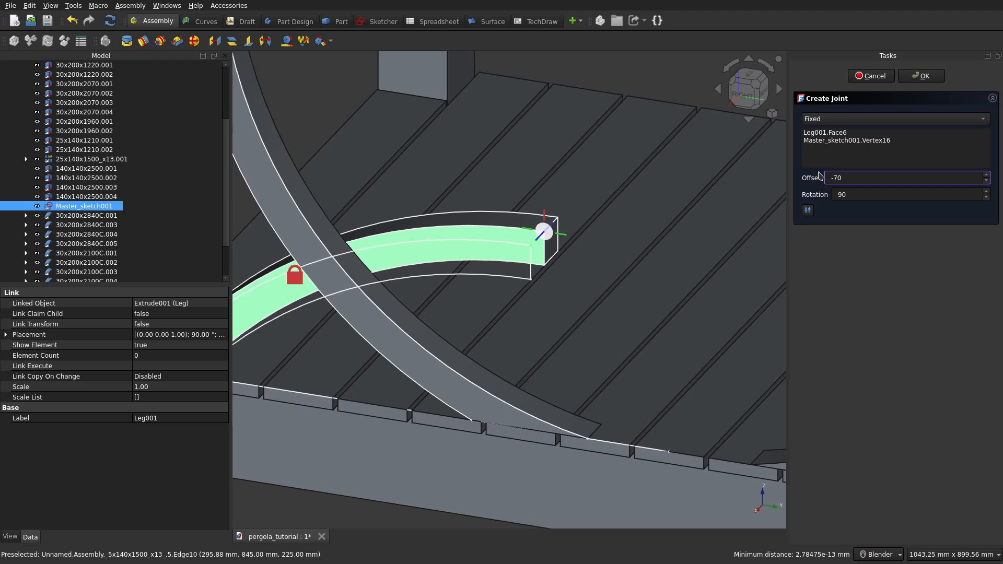
{"action": "key", "text": "Return"}
Step: Insert a second Circle and a second Leg component into the assembly, and move the new circle clear of the pergola posts
{"action": "scroll", "coordinate": [450, 307], "scroll_direction": "down", "scroll_amount": 3}
{"action": "middle_click_drag", "start_coordinate": [449, 306], "coordinate": [403, 435]}
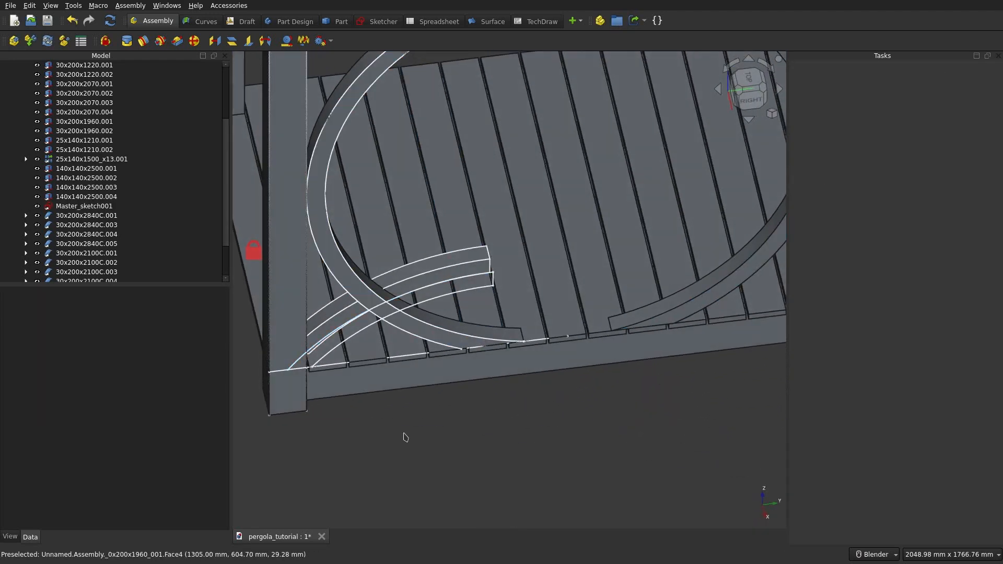
{"action": "middle_click_drag", "start_coordinate": [414, 374], "coordinate": [374, 354]}
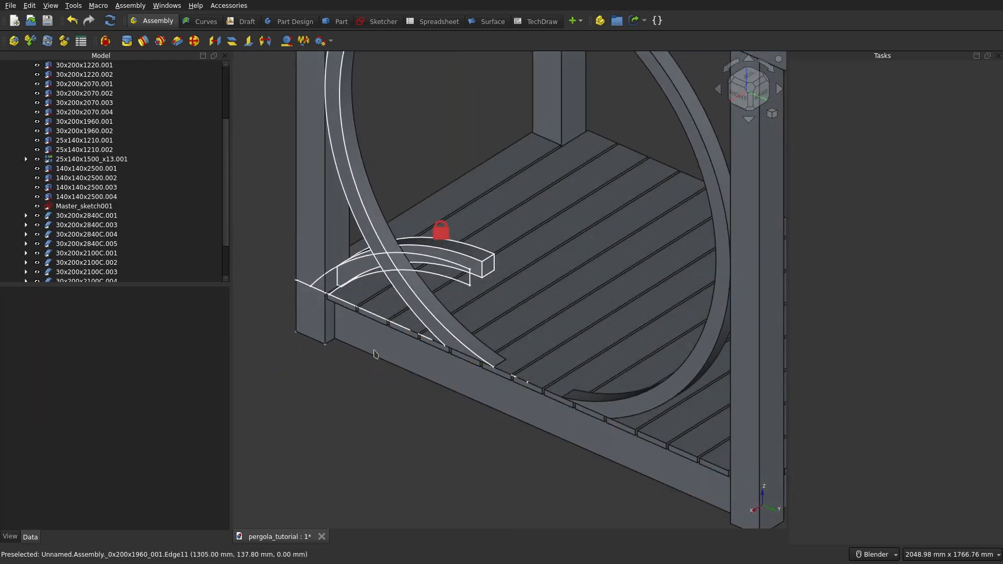
{"action": "scroll", "coordinate": [374, 355], "scroll_direction": "down", "scroll_amount": 5}
{"action": "scroll", "coordinate": [474, 345], "scroll_direction": "up", "scroll_amount": 4}
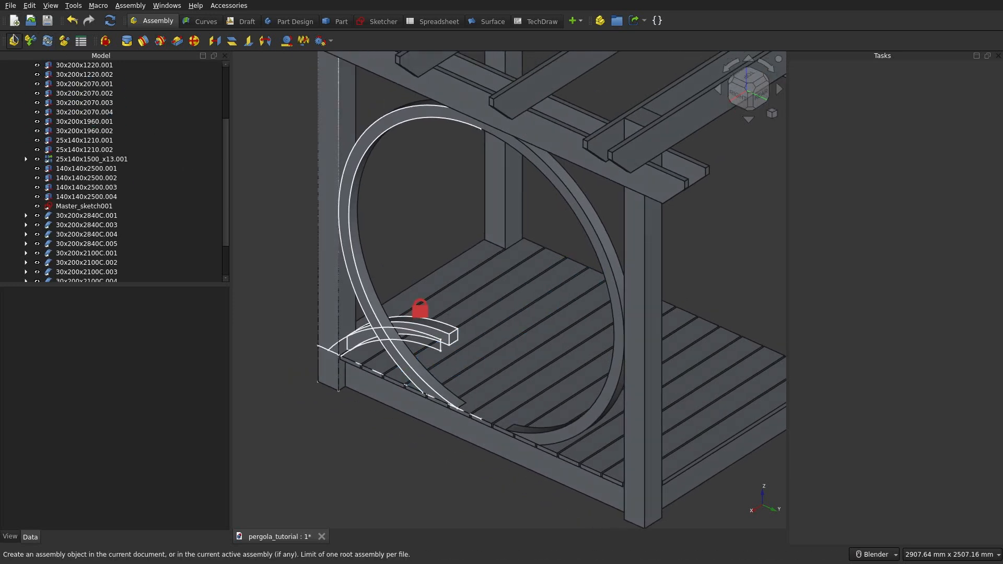
{"action": "left_click", "coordinate": [30, 40]}
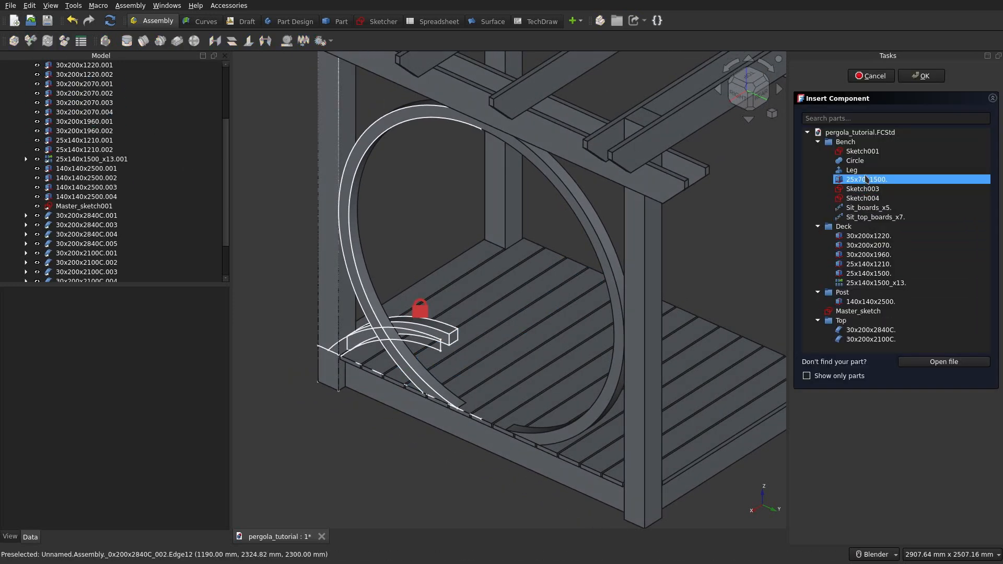
{"action": "left_click", "coordinate": [855, 160]}
{"action": "left_click", "coordinate": [852, 170]}
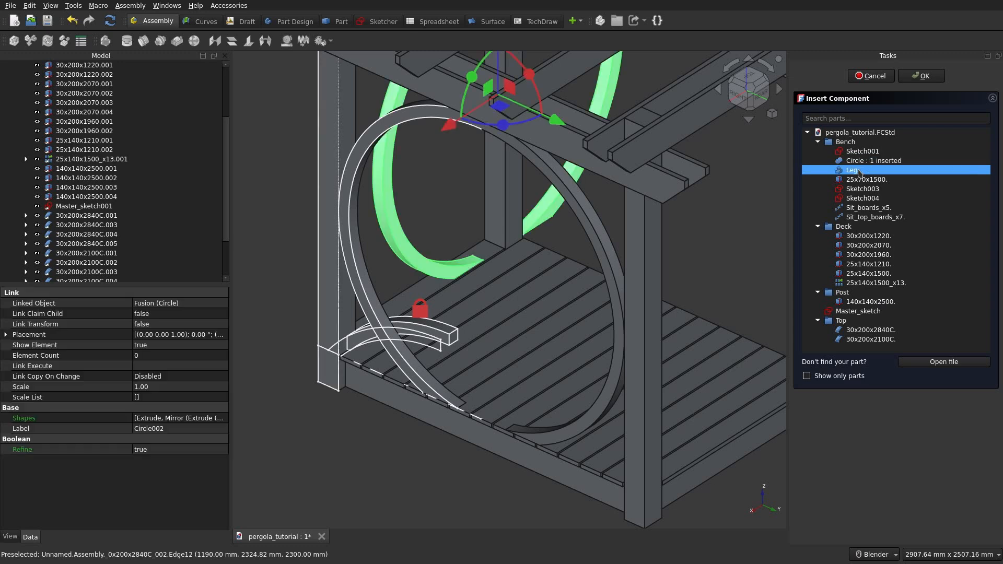
{"action": "left_click", "coordinate": [915, 77]}
{"action": "left_click_drag", "start_coordinate": [601, 291], "coordinate": [675, 290]}
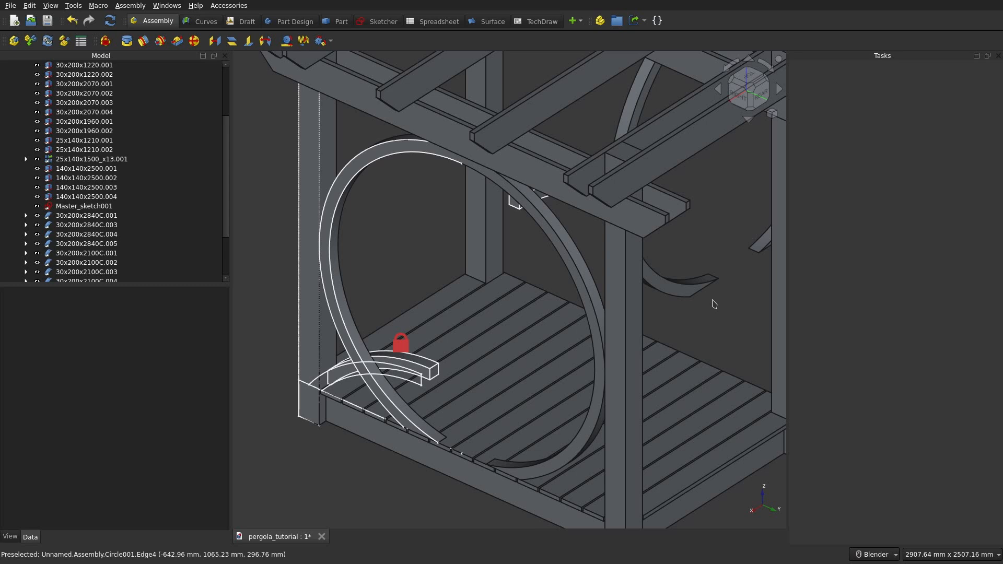
Step: Set up a fixed joint from the side face of Circle002 to the inward side face of Circle001, with 180° rotation
{"action": "key", "text": "f"}
{"action": "scroll", "coordinate": [710, 303], "scroll_direction": "up", "scroll_amount": 4}
{"action": "left_click", "coordinate": [673, 290]}
{"action": "scroll", "coordinate": [431, 327], "scroll_direction": "down", "scroll_amount": 2}
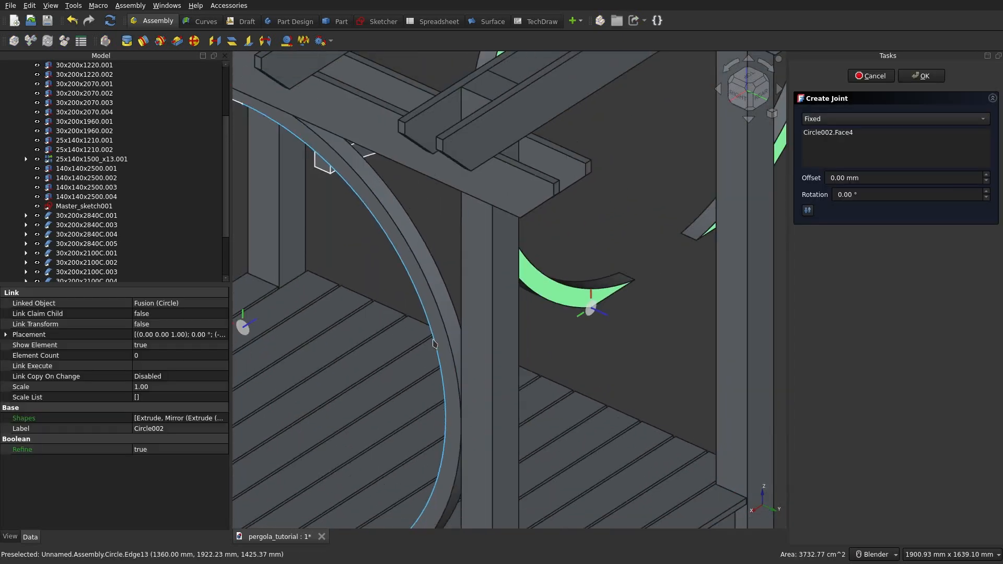
{"action": "middle_click_drag", "start_coordinate": [316, 346], "coordinate": [468, 325], "text": "shift"}
{"action": "scroll", "coordinate": [468, 325], "scroll_direction": "up", "scroll_amount": 2}
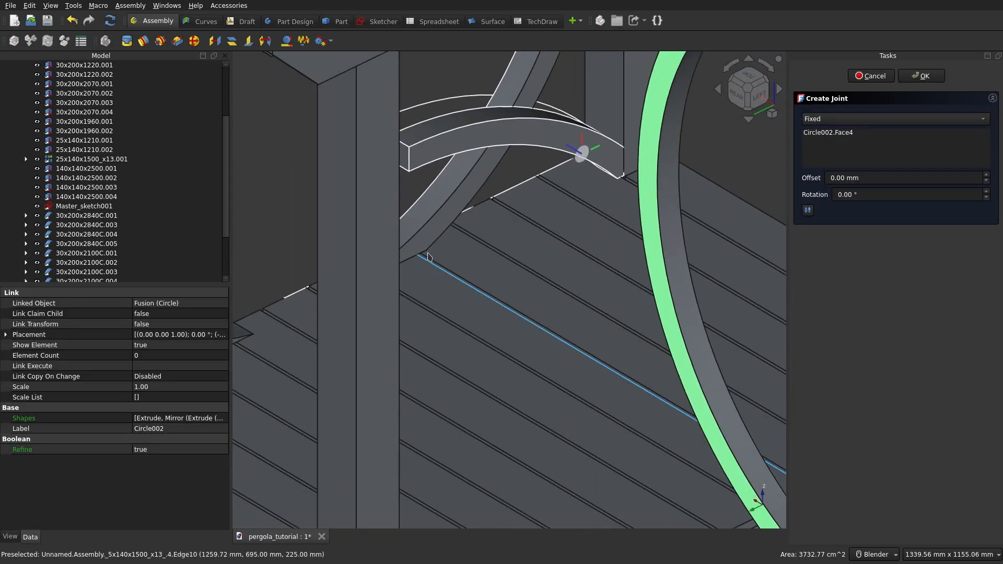
{"action": "left_click", "coordinate": [427, 249]}
{"action": "scroll", "coordinate": [427, 249], "scroll_direction": "down", "scroll_amount": 3}
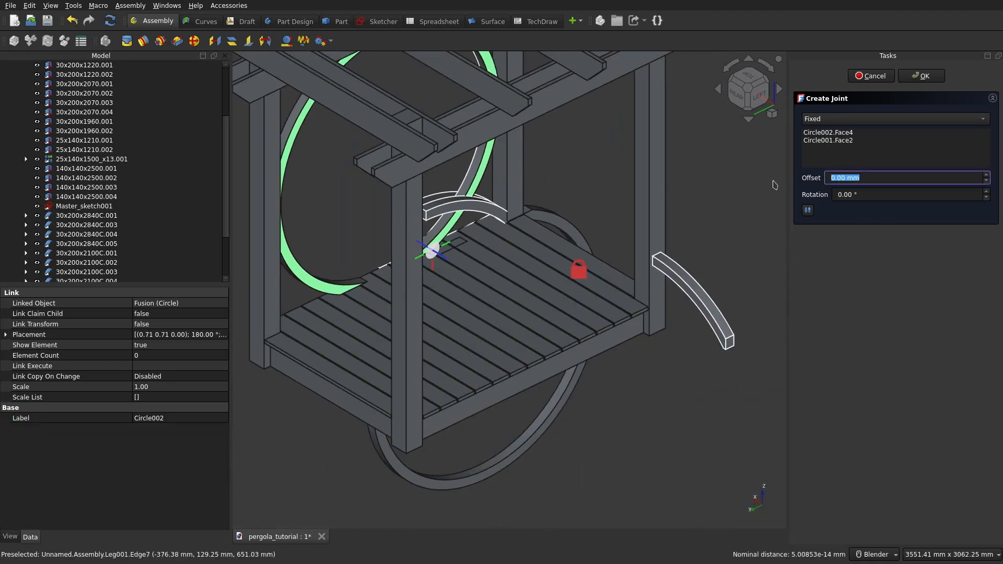
{"action": "type", "text": "122"}
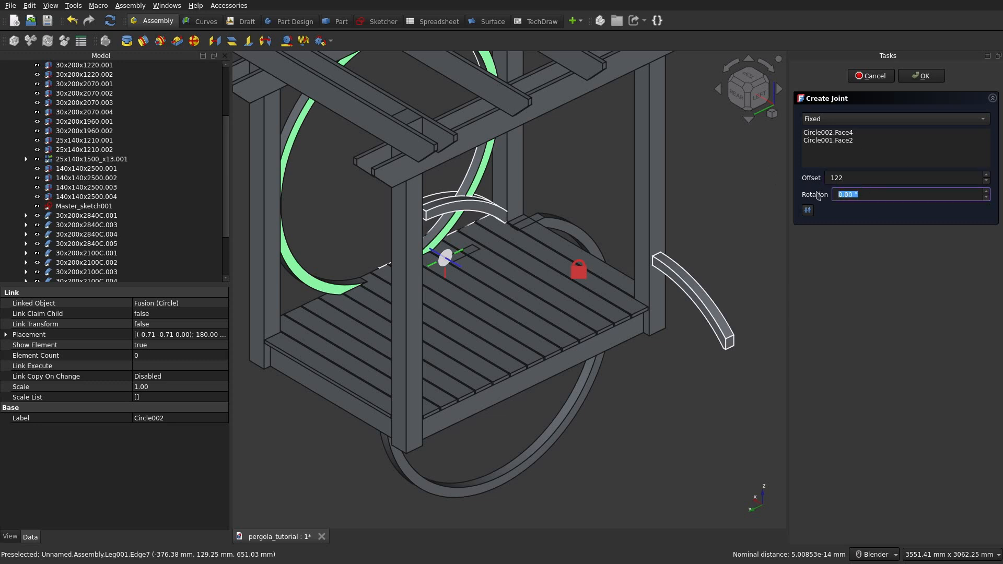
{"action": "type", "text": "180"}
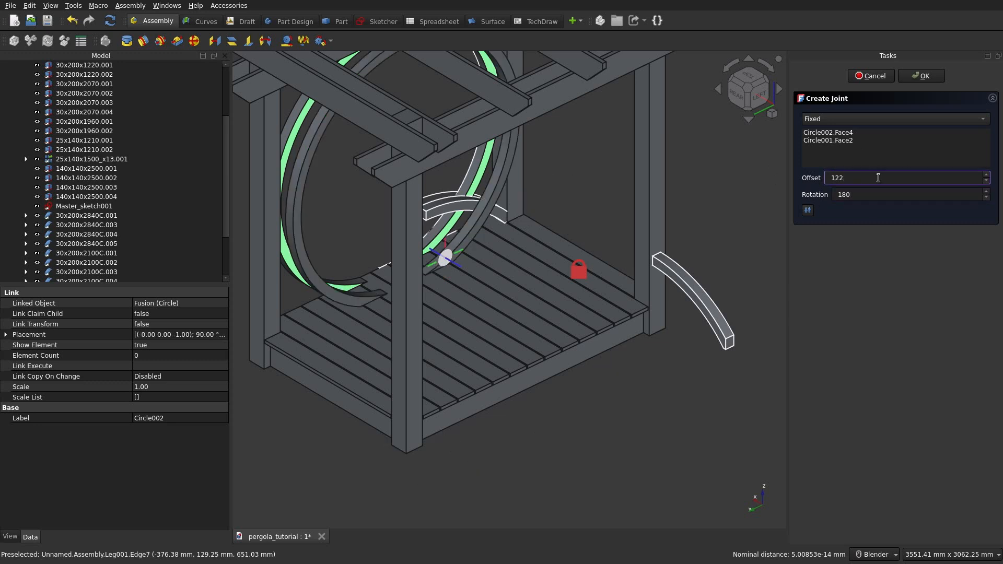
Step: Try offsets of 1220 mm and 1290 mm between the two circles in the fixed joint
{"action": "key", "text": "BackSpace"}
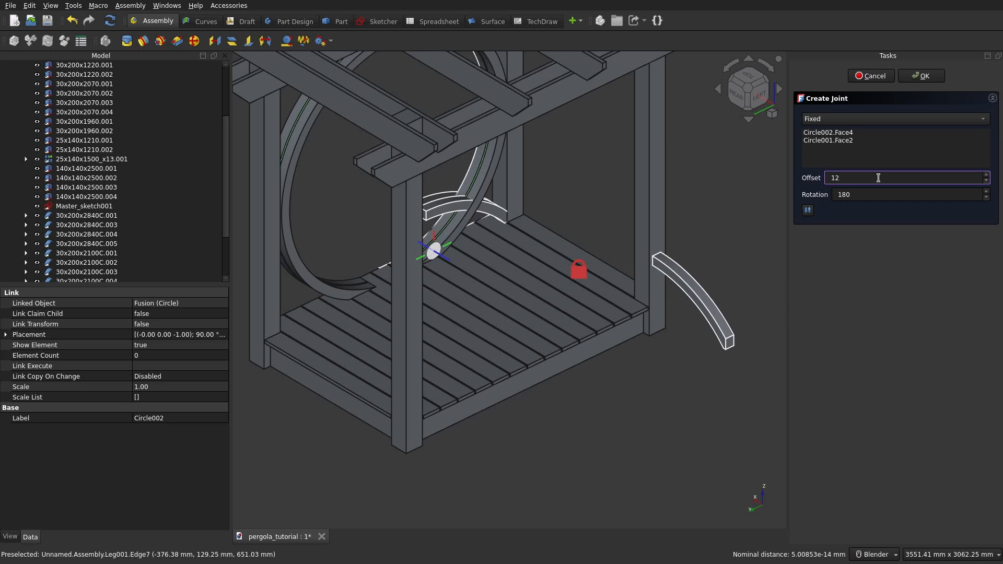
{"action": "type", "text": "20"}
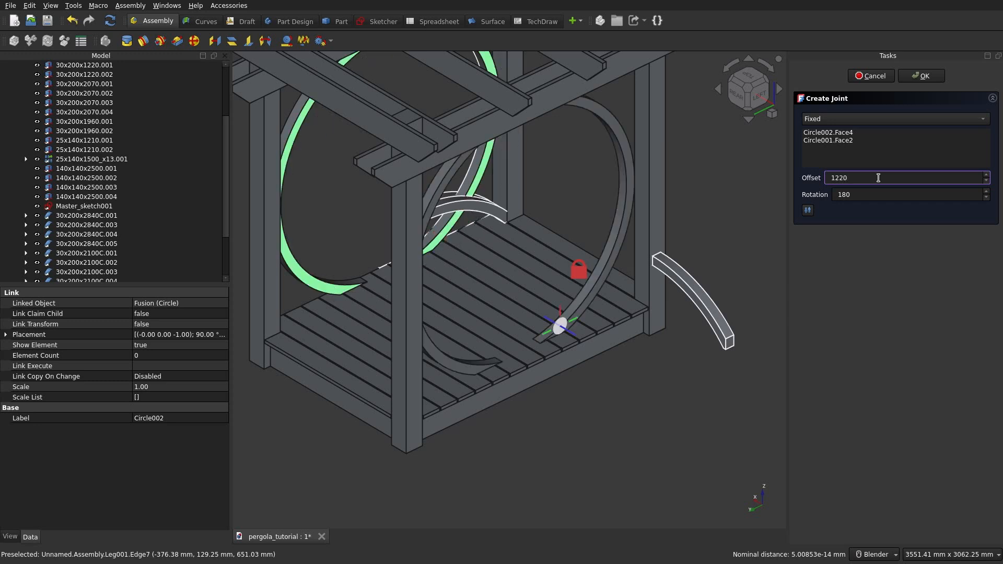
{"action": "key", "text": "BackSpace"}
{"action": "key", "text": "BackSpace"}
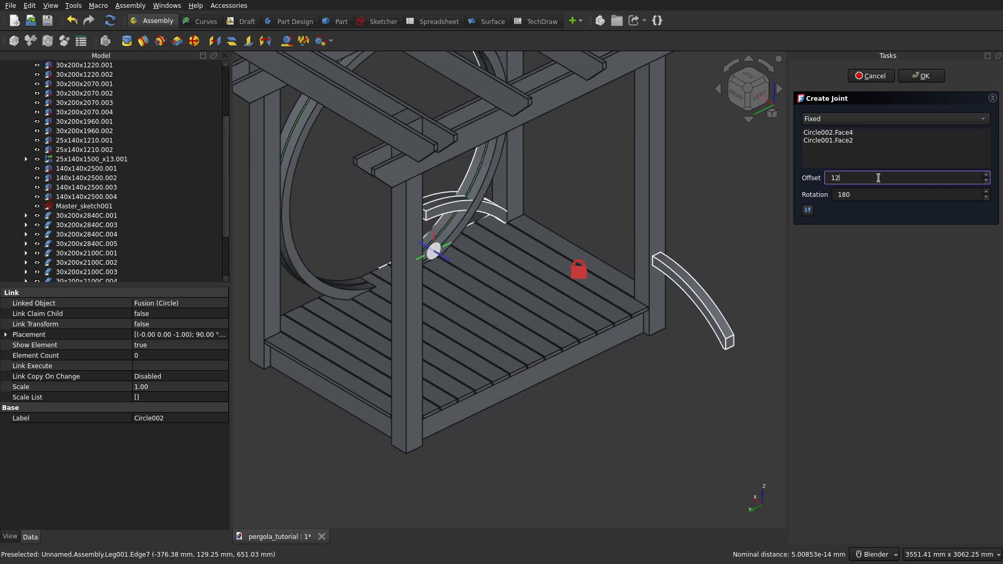
{"action": "type", "text": "90"}
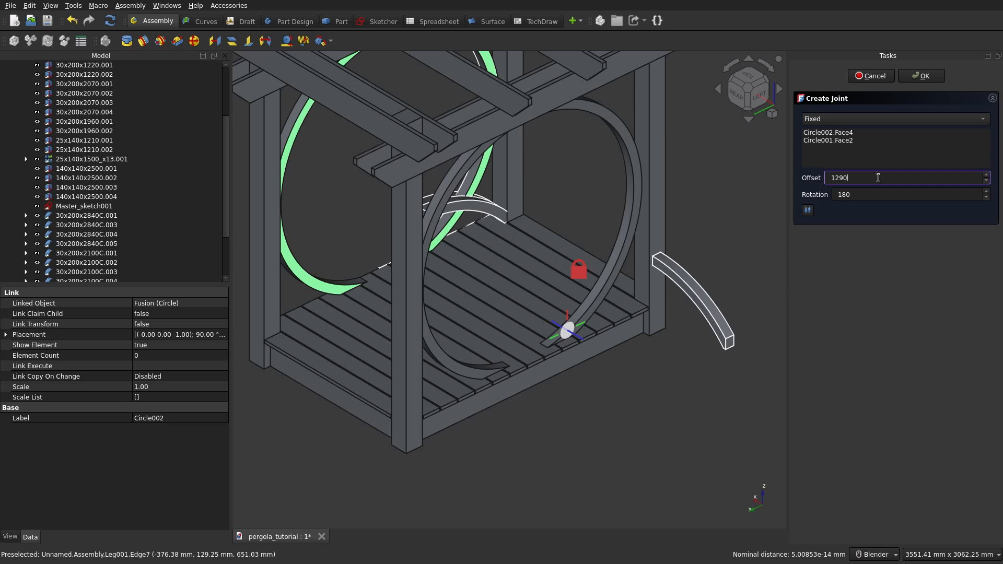
Step: Set the fixed joint's offset between the two circles to 1360 mm and accept the joint
{"action": "key", "text": "BackSpace"}
{"action": "key", "text": "BackSpace"}
{"action": "key", "text": "BackSpace"}
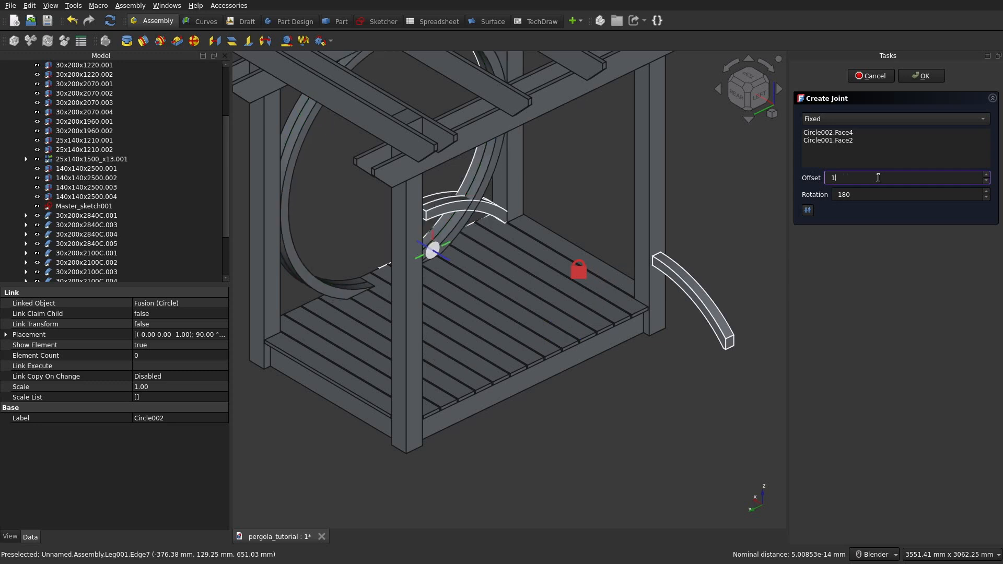
{"action": "type", "text": "360"}
{"action": "key", "text": "Return"}
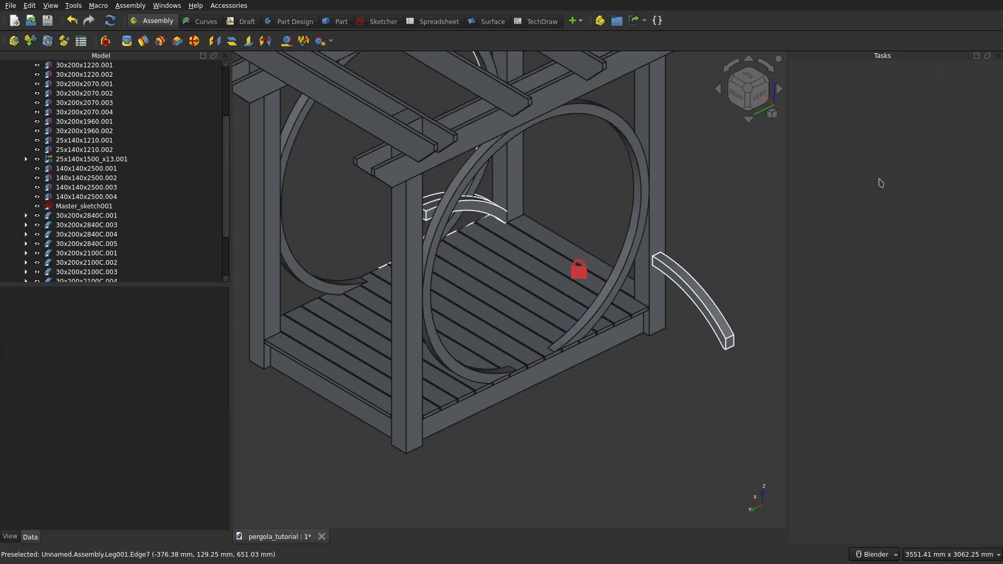
Step: Rotate the loose Leg002 component by 90° about the vertical axis
{"action": "middle_click_drag", "start_coordinate": [712, 308], "coordinate": [664, 299], "text": "shift"}
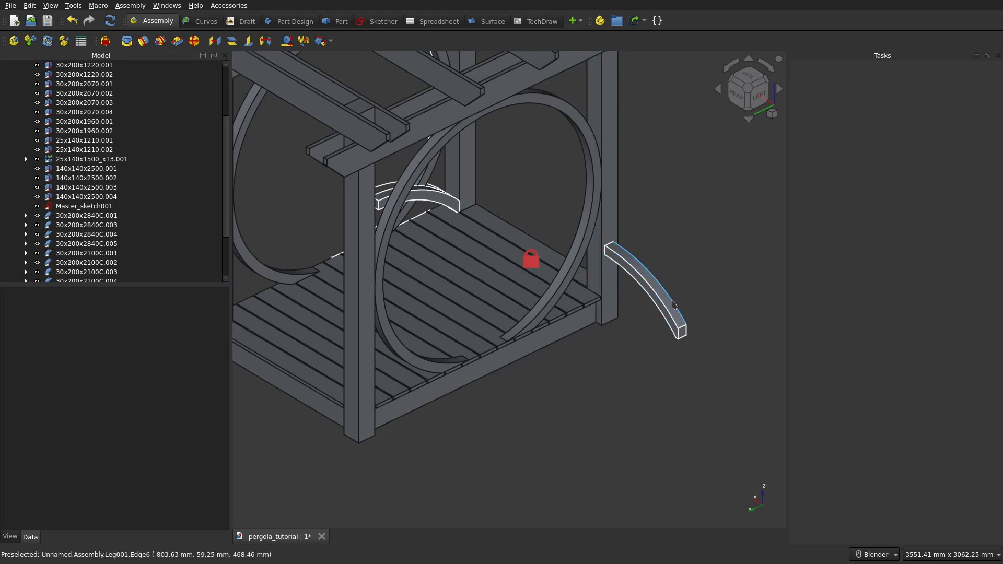
{"action": "double_click", "coordinate": [667, 306]}
{"action": "left_click_drag", "start_coordinate": [588, 290], "coordinate": [631, 327]}
{"action": "left_click_drag", "start_coordinate": [702, 327], "coordinate": [736, 346]}
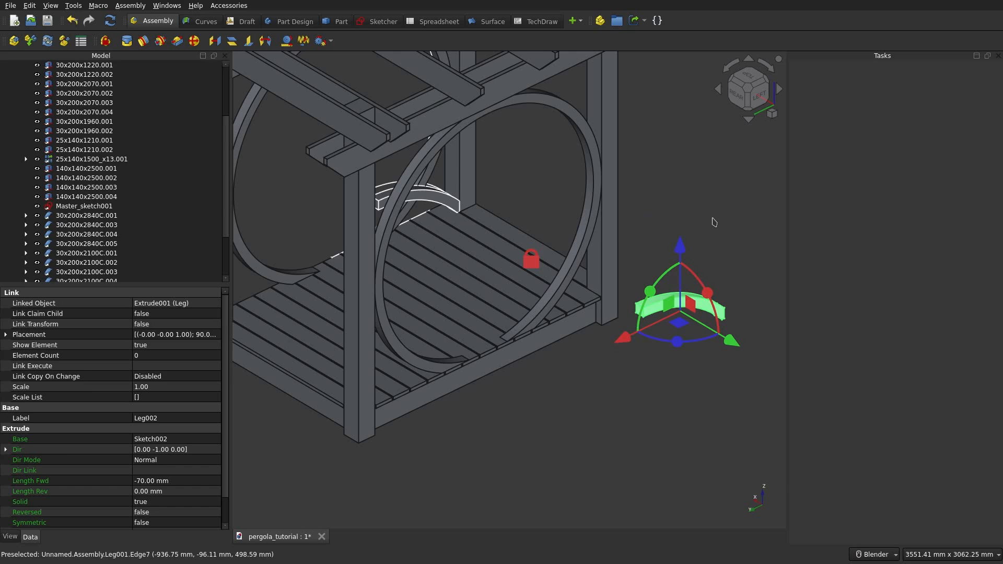
{"action": "key", "text": "Escape"}
Step: Set up a fixed joint from the curved side face of Leg002 to the matching side face of Leg001
{"action": "middle_click_drag", "start_coordinate": [701, 246], "coordinate": [416, 242]}
{"action": "scroll", "coordinate": [642, 183], "scroll_direction": "up", "scroll_amount": 2}
{"action": "middle_click_drag", "start_coordinate": [619, 261], "coordinate": [623, 286], "text": "shift"}
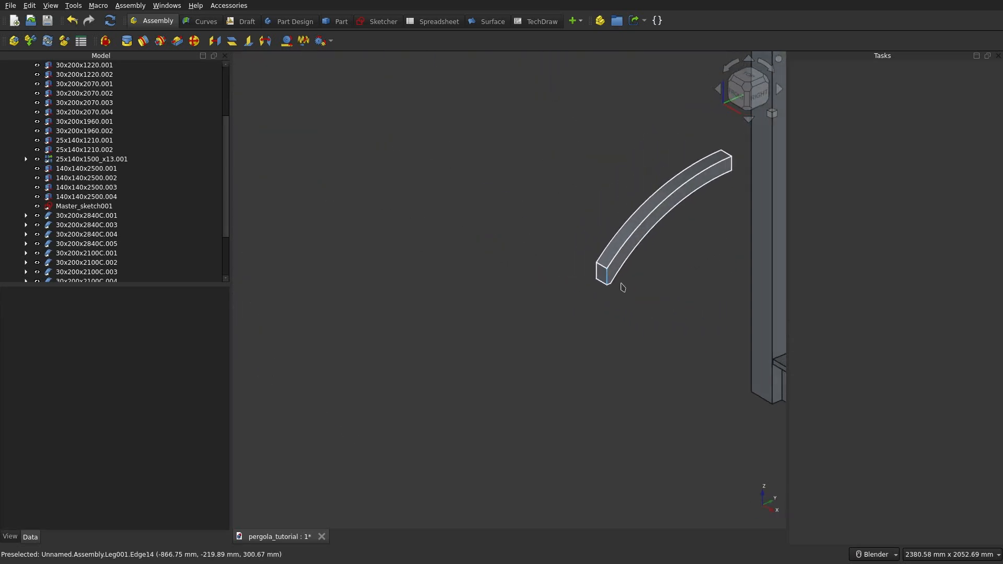
{"action": "scroll", "coordinate": [630, 285], "scroll_direction": "up", "scroll_amount": 3}
{"action": "key", "text": "f"}
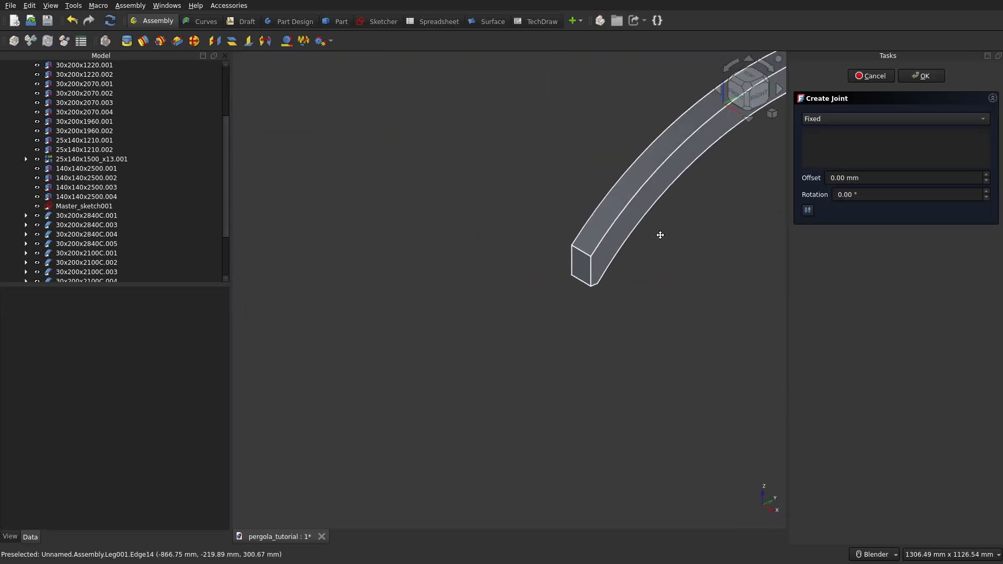
{"action": "middle_click_drag", "start_coordinate": [656, 233], "coordinate": [619, 226]}
{"action": "left_click", "coordinate": [620, 222]}
{"action": "scroll", "coordinate": [649, 303], "scroll_direction": "down", "scroll_amount": 3}
{"action": "middle_click_drag", "start_coordinate": [650, 303], "coordinate": [679, 290], "text": "shift"}
{"action": "middle_click_drag", "start_coordinate": [679, 290], "coordinate": [546, 271], "text": "shift"}
{"action": "scroll", "coordinate": [559, 201], "scroll_direction": "up", "scroll_amount": 4}
{"action": "left_click", "coordinate": [517, 204]}
Step: Set the fixed joint's offset between the two legs to 1220 mm and accept the joint
{"action": "scroll", "coordinate": [592, 228], "scroll_direction": "down", "scroll_amount": 5}
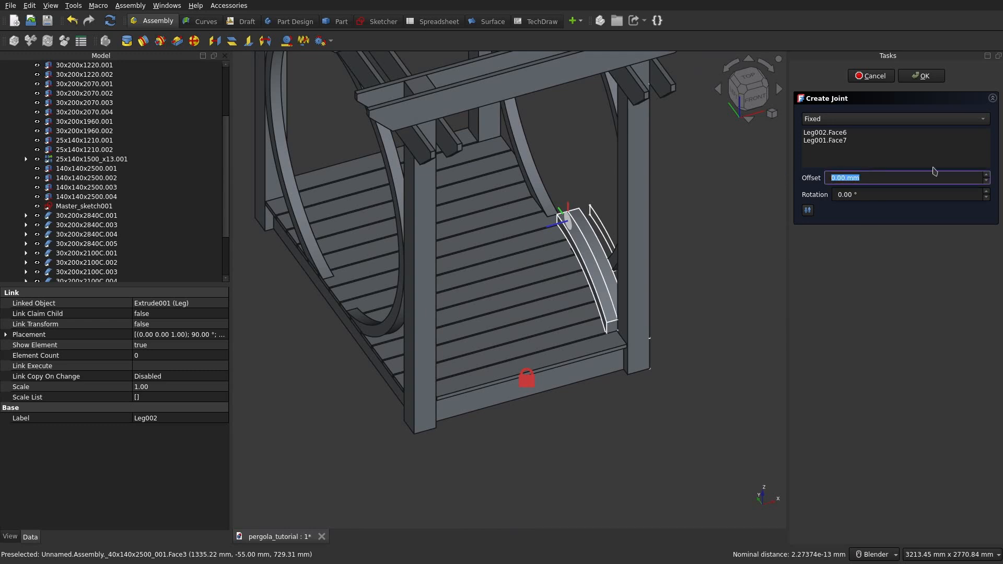
{"action": "type", "text": "1220"}
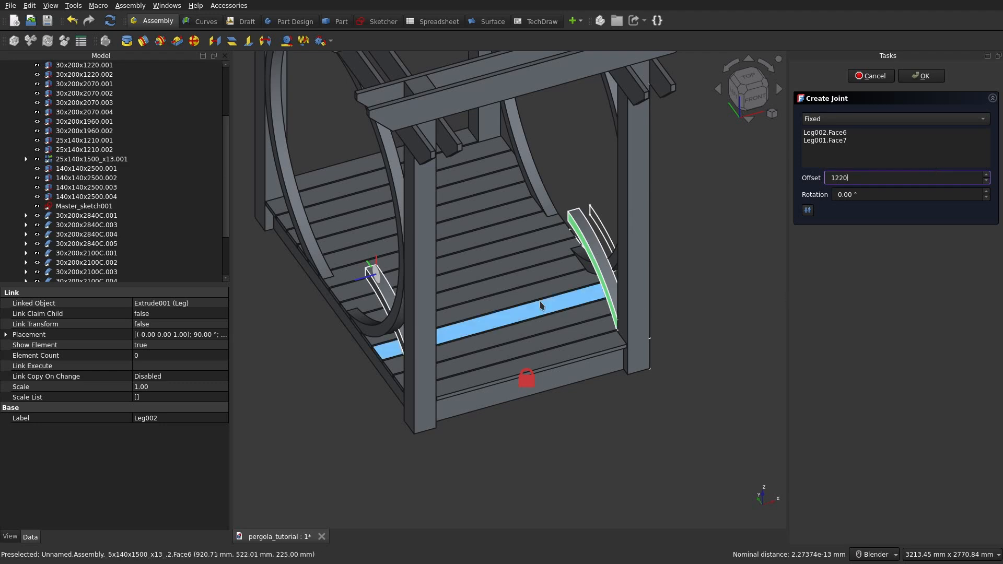
{"action": "middle_click_drag", "start_coordinate": [522, 308], "coordinate": [434, 232]}
{"action": "left_click", "coordinate": [924, 78]}
Step: Hide Master_sketch001 and the whole assembly, and show the Bench group with its contents expanded
{"action": "left_click", "coordinate": [40, 208]}
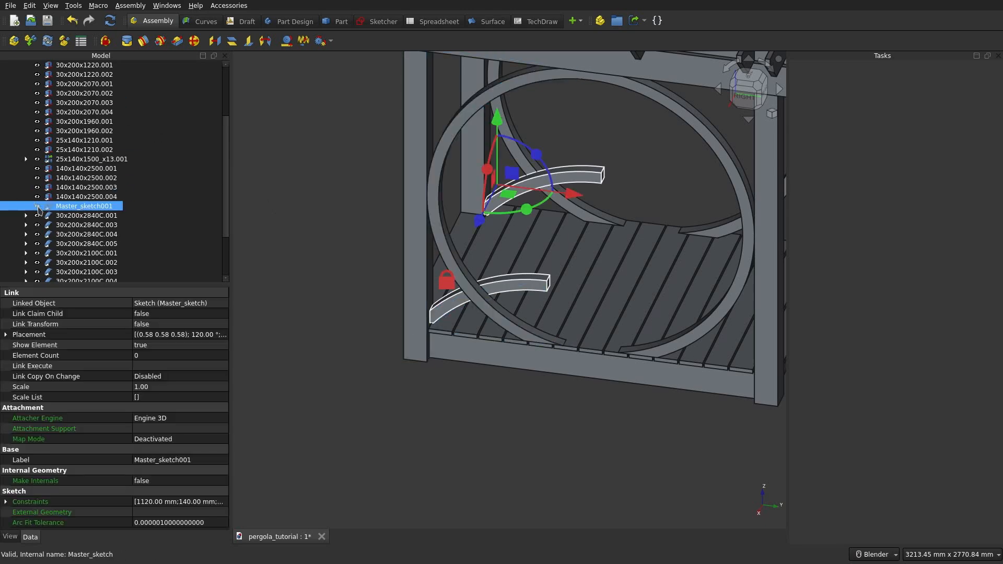
{"action": "scroll", "coordinate": [212, 203], "scroll_direction": "up", "scroll_amount": 3}
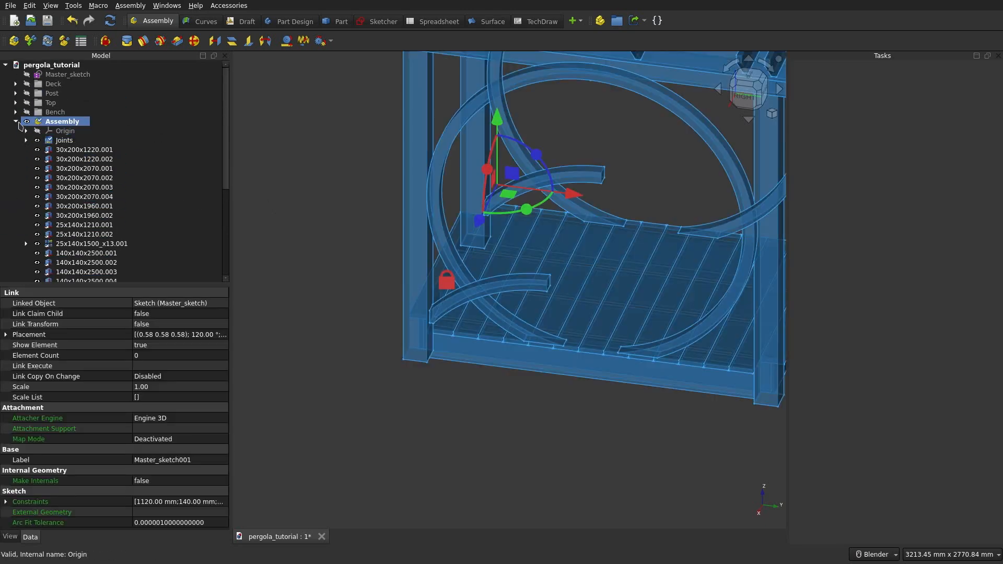
{"action": "left_click", "coordinate": [16, 122]}
{"action": "left_click", "coordinate": [76, 162]}
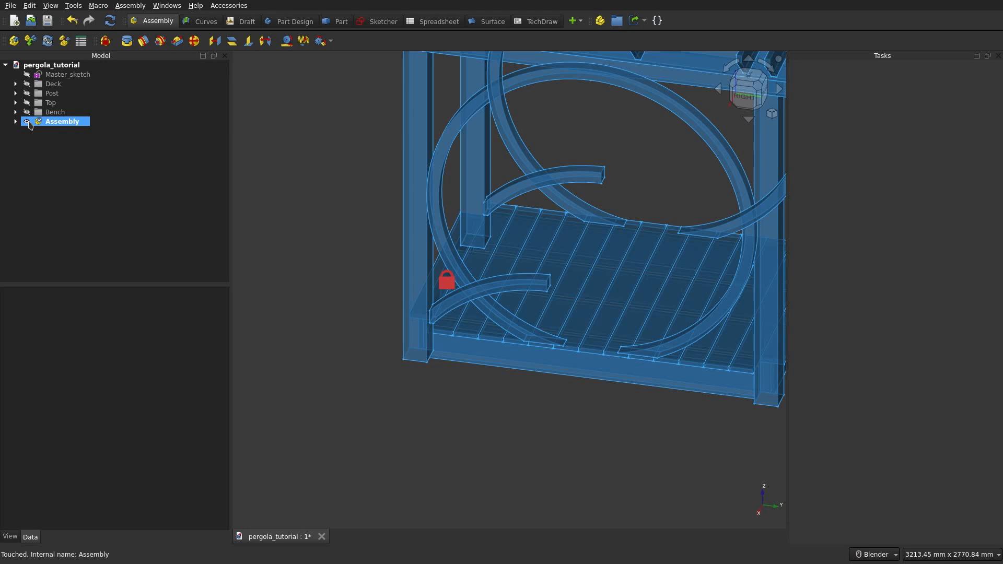
{"action": "left_click", "coordinate": [27, 122]}
{"action": "left_click", "coordinate": [26, 111]}
{"action": "left_click", "coordinate": [16, 112]}
{"action": "middle_click_drag", "start_coordinate": [520, 218], "coordinate": [669, 215]}
{"action": "middle_click_drag", "start_coordinate": [574, 192], "coordinate": [466, 269]}
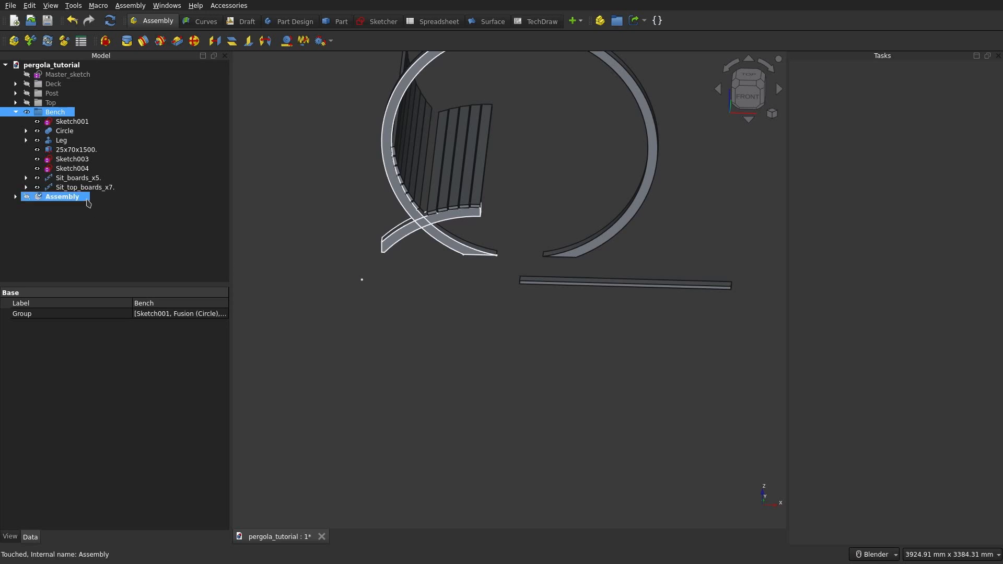
Step: Combine Sketch003 and Sit_boards_x5. into a compound named Sit_boardsx5. and place it in the Bench group
{"action": "left_click", "coordinate": [74, 159]}
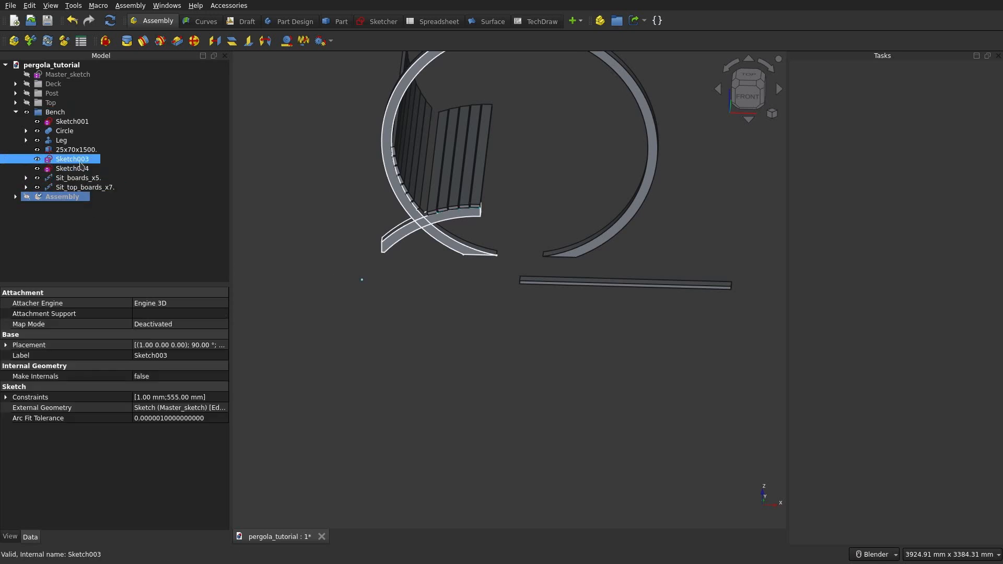
{"action": "left_click", "coordinate": [79, 177], "text": "ctrl"}
{"action": "left_click", "coordinate": [335, 20]}
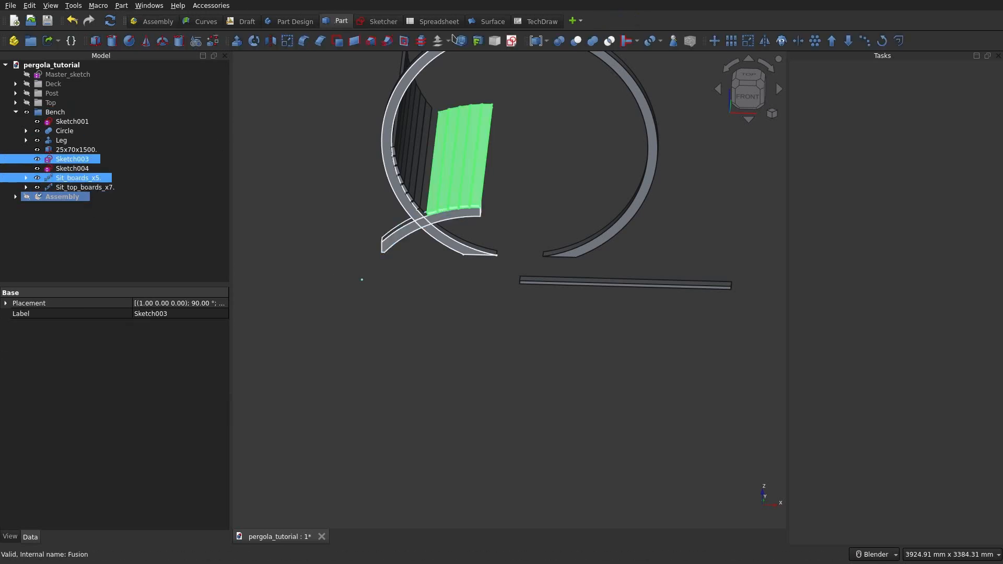
{"action": "left_click", "coordinate": [537, 43]}
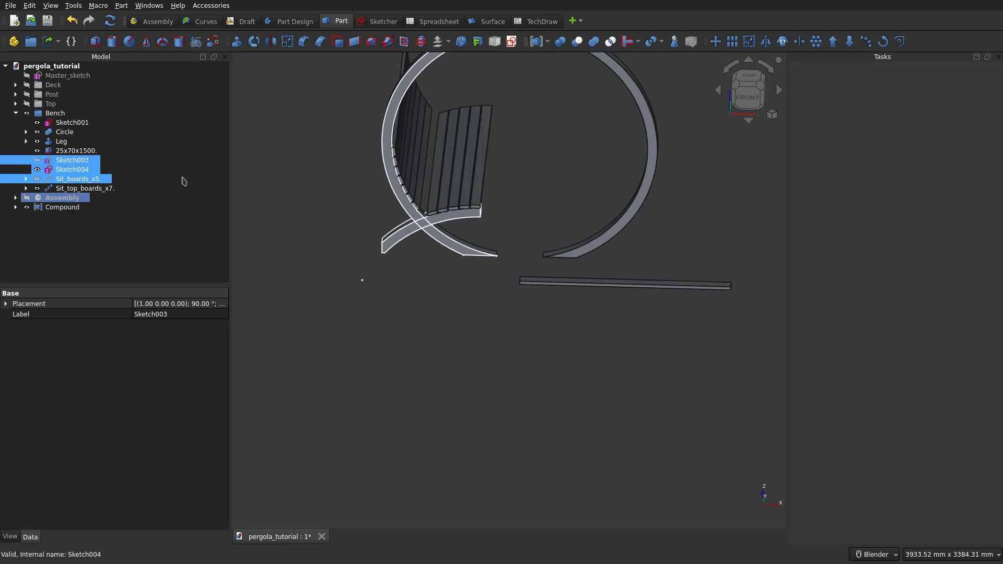
{"action": "left_click", "coordinate": [119, 206]}
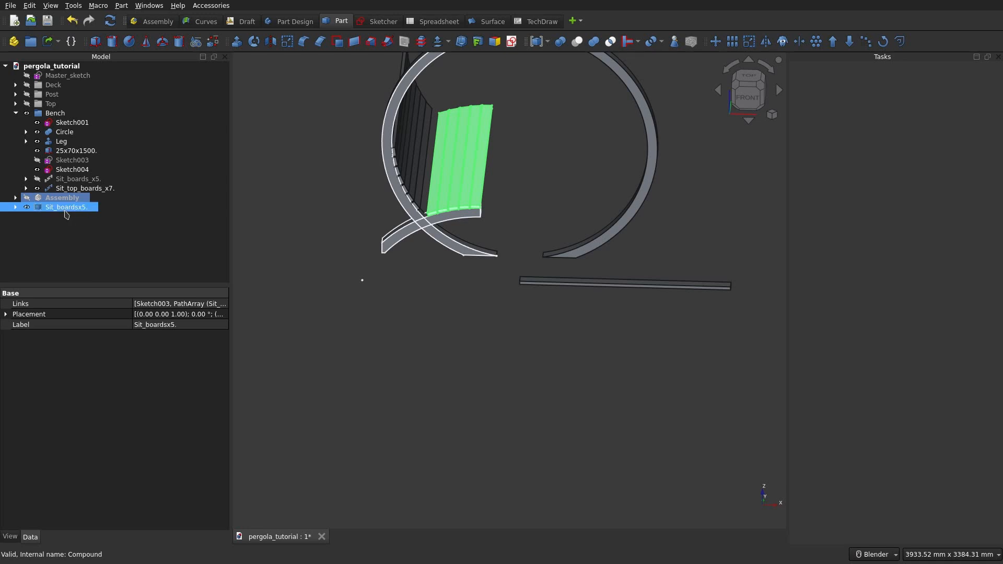
{"action": "left_click_drag", "start_coordinate": [66, 212], "coordinate": [56, 114]}
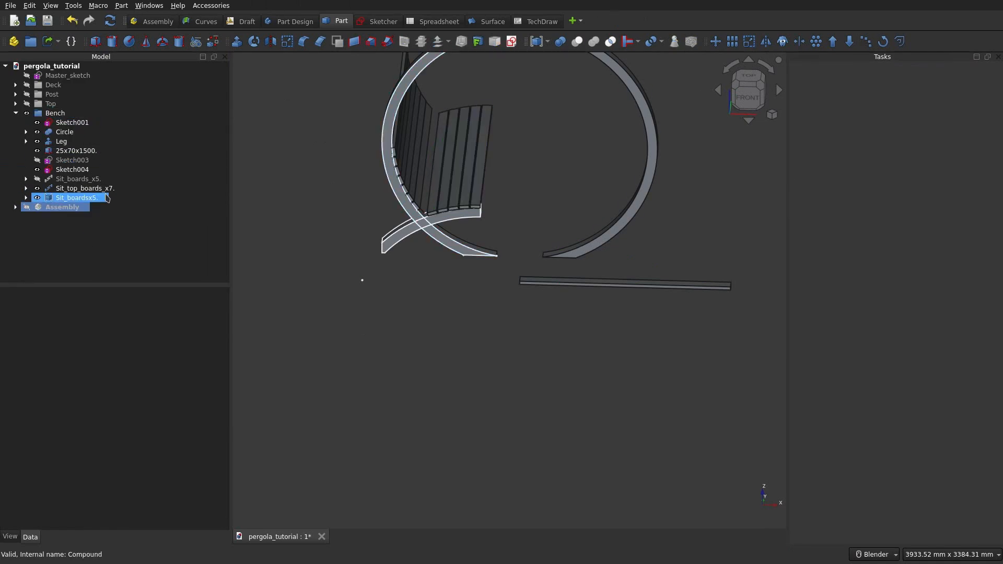
Step: Combine Sketch004 and Sit_top_boards_x7. into a compound named Sit_top_boardsx7. and place it in the Bench group
{"action": "left_click", "coordinate": [79, 188]}
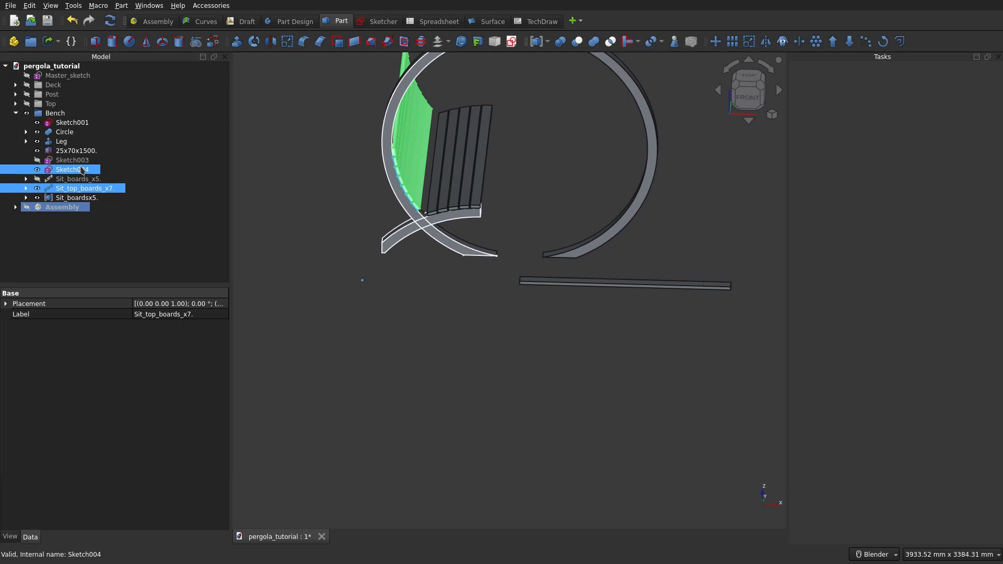
{"action": "left_click", "coordinate": [535, 41]}
{"action": "left_click", "coordinate": [60, 217]}
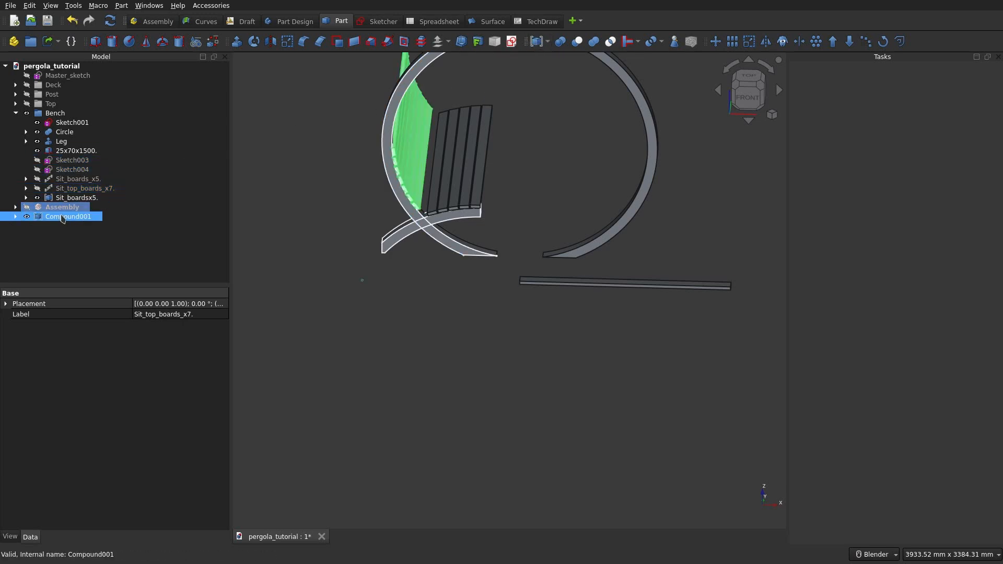
{"action": "left_click", "coordinate": [60, 215]}
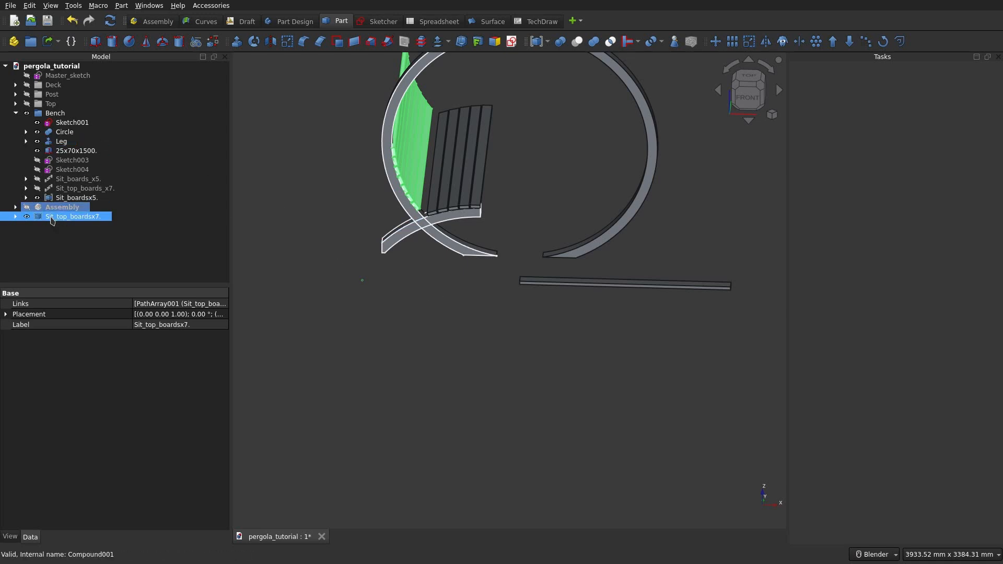
{"action": "left_click_drag", "start_coordinate": [52, 220], "coordinate": [64, 114]}
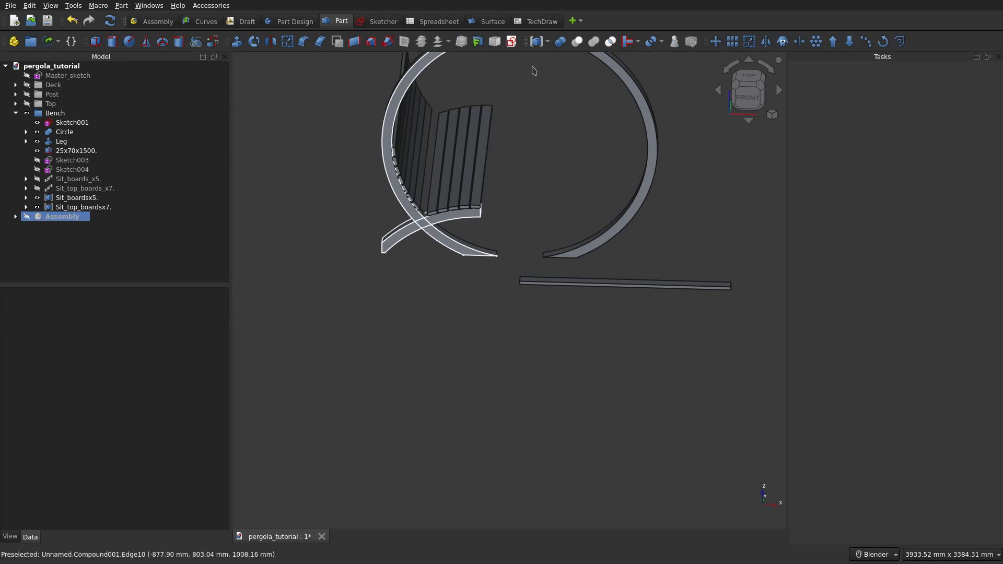
Step: Hide the Bench group, show the assembly and activate it for editing
{"action": "left_click", "coordinate": [68, 198]}
{"action": "left_click", "coordinate": [62, 217]}
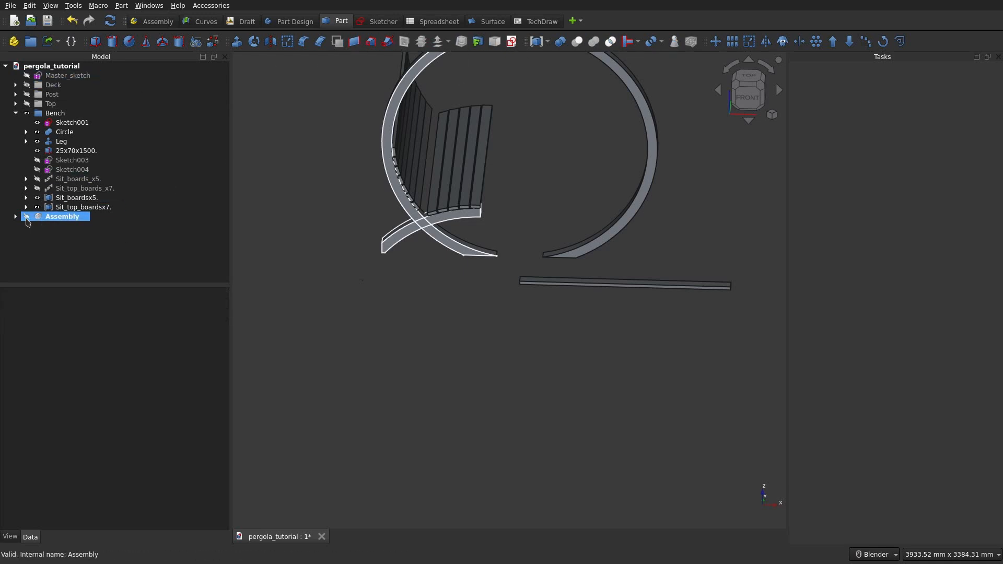
{"action": "left_click", "coordinate": [27, 113]}
{"action": "left_click", "coordinate": [27, 216]}
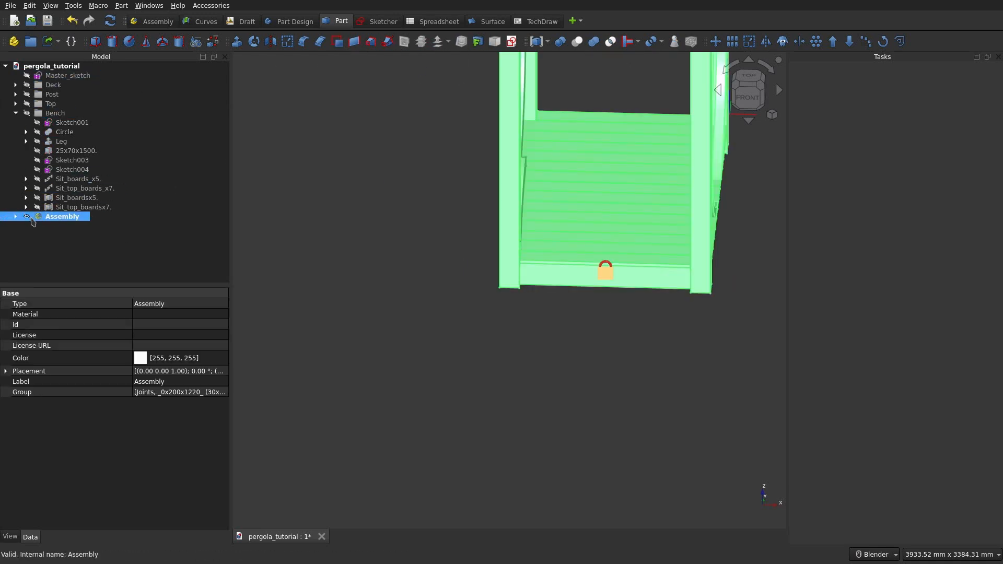
{"action": "double_click", "coordinate": [60, 217]}
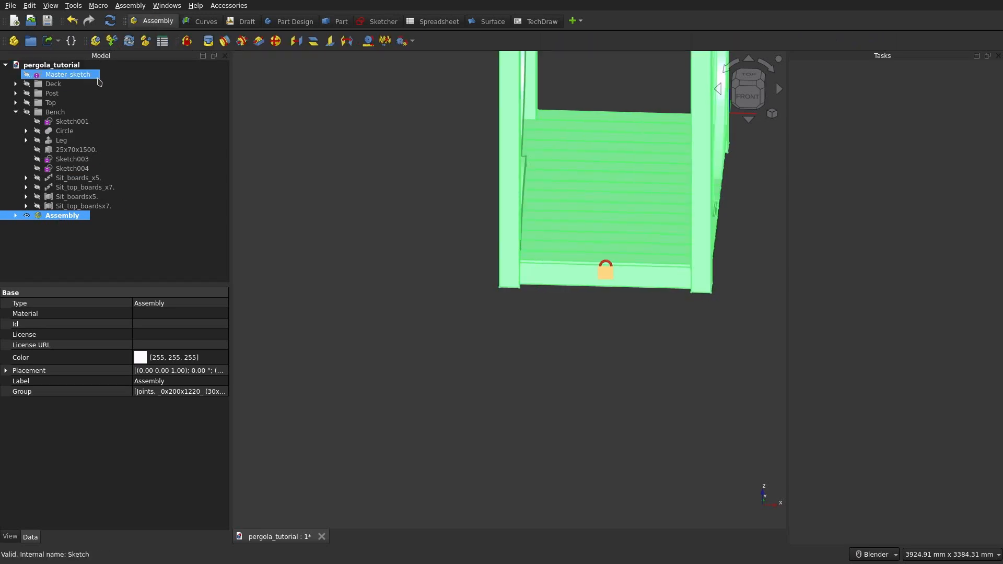
Step: Insert the Sit_boardsx5. compound into the assembly and rotate it 90° about the vertical axis
{"action": "left_click", "coordinate": [111, 43]}
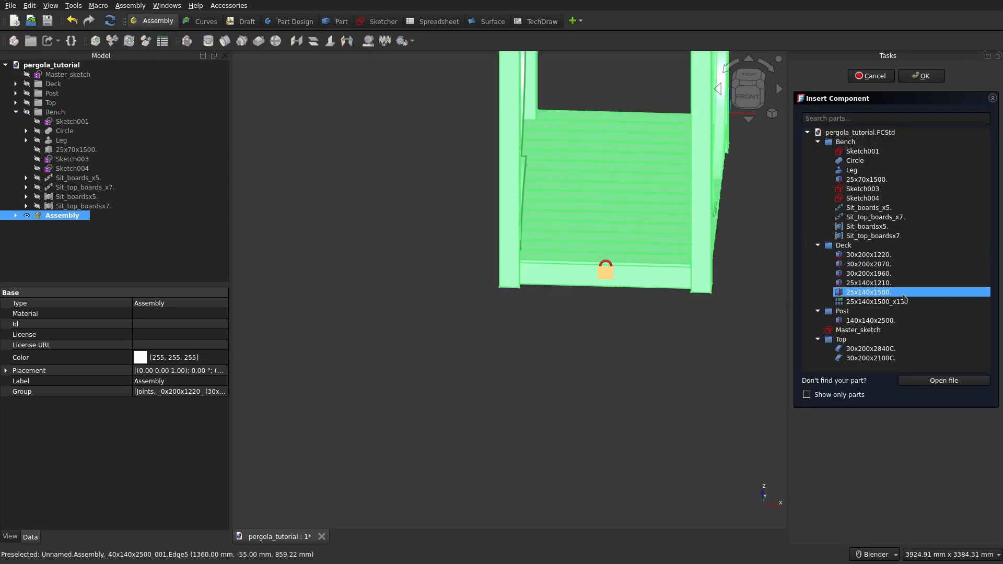
{"action": "left_click", "coordinate": [893, 232]}
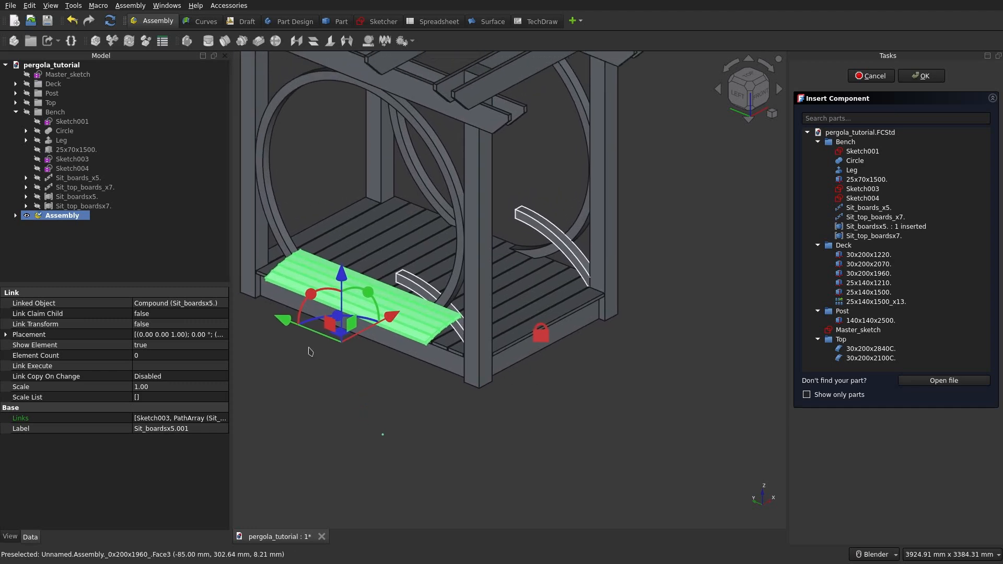
{"action": "middle_click_drag", "start_coordinate": [287, 335], "coordinate": [406, 348]}
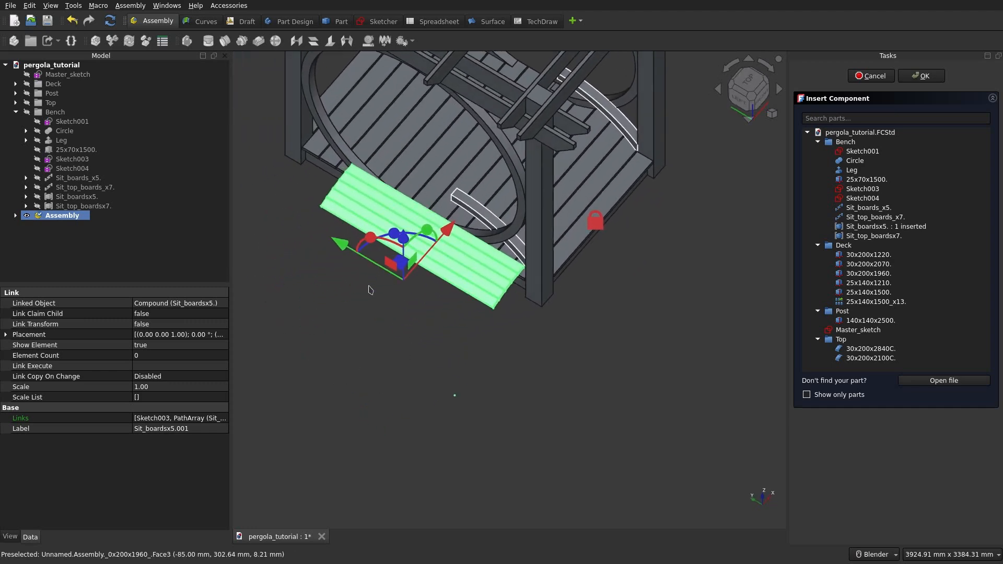
{"action": "middle_click_drag", "start_coordinate": [369, 290], "coordinate": [537, 280]}
{"action": "left_click_drag", "start_coordinate": [394, 227], "coordinate": [413, 286]}
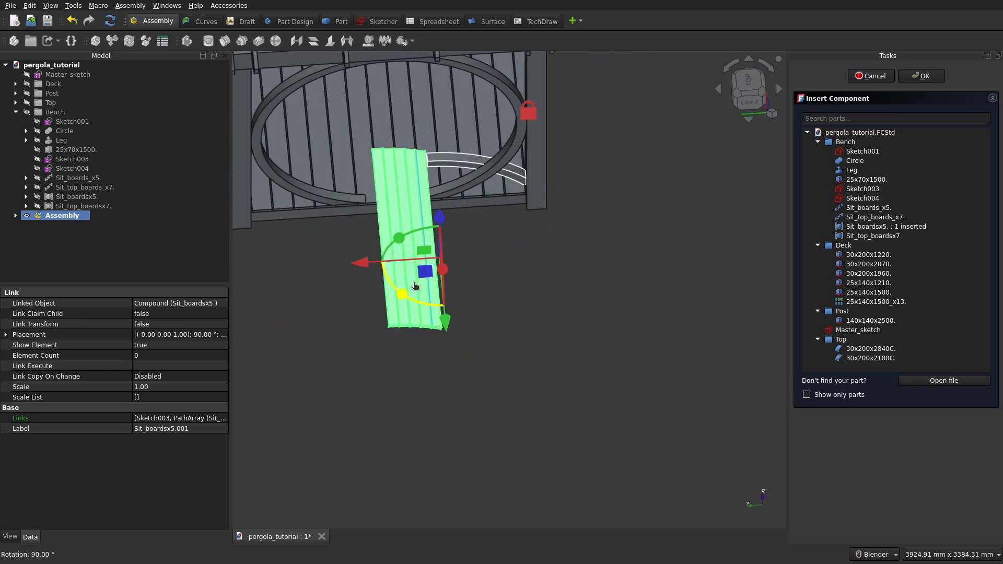
Step: Move the inserted seat boards outside the pergola so their sketch point is accessible, and finish inserting components
{"action": "middle_click_drag", "start_coordinate": [494, 281], "coordinate": [602, 284]}
{"action": "scroll", "coordinate": [602, 285], "scroll_direction": "down", "scroll_amount": 4}
{"action": "left_click", "coordinate": [748, 84]}
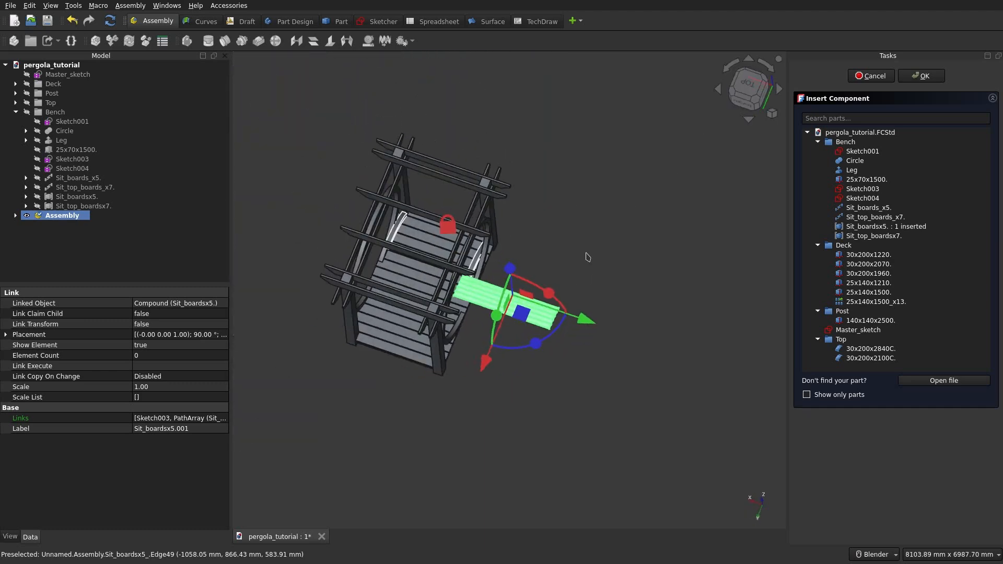
{"action": "left_click_drag", "start_coordinate": [524, 304], "coordinate": [300, 275]}
{"action": "left_click", "coordinate": [376, 166]}
{"action": "middle_click_drag", "start_coordinate": [343, 267], "coordinate": [622, 159], "text": "shift"}
{"action": "scroll", "coordinate": [476, 302], "scroll_direction": "up", "scroll_amount": 3}
{"action": "middle_click_drag", "start_coordinate": [455, 297], "coordinate": [487, 269]}
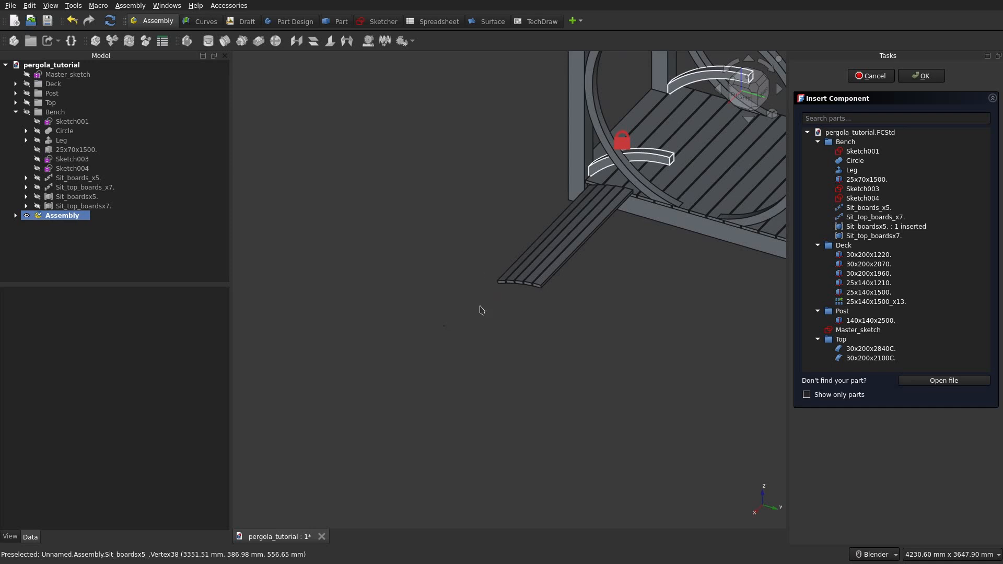
{"action": "scroll", "coordinate": [481, 310], "scroll_direction": "up", "scroll_amount": 2}
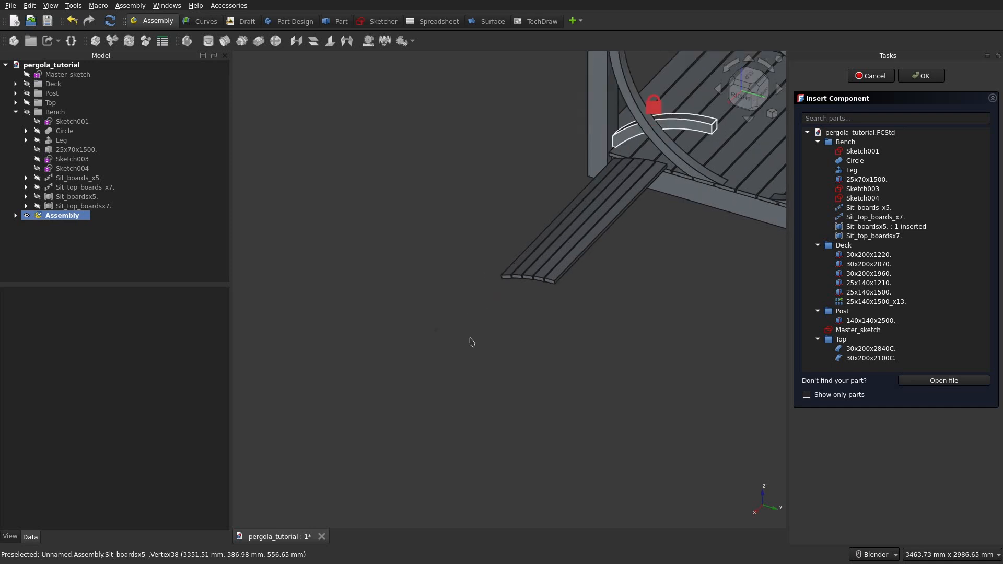
{"action": "left_click", "coordinate": [921, 76]}
Step: Create a fixed joint from the seat boards' sketch point to the bottom of the outer corner edge of post 140x140x2500.002, with 90° rotation
{"action": "key", "text": "j"}
{"action": "key", "text": "f"}
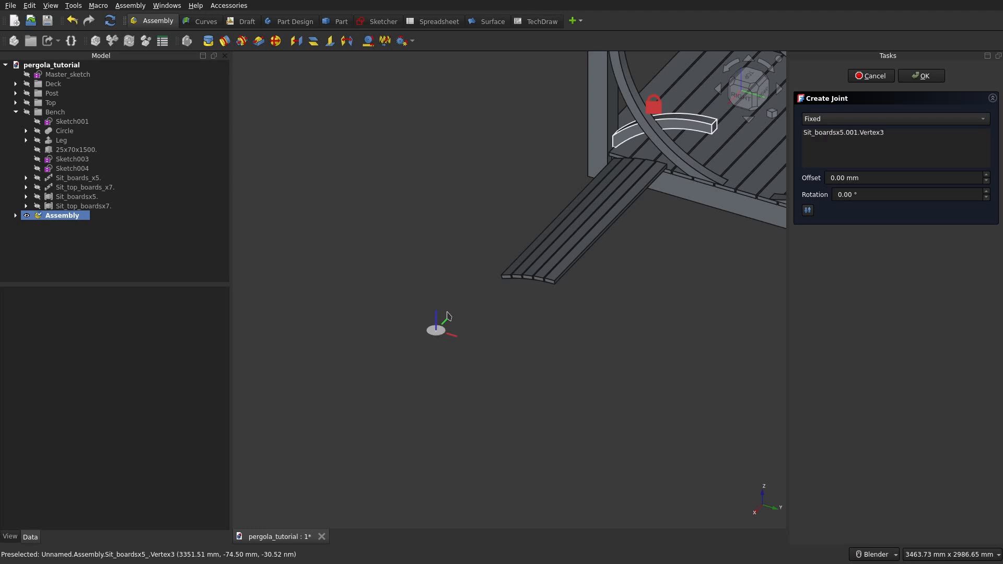
{"action": "left_click", "coordinate": [587, 173]}
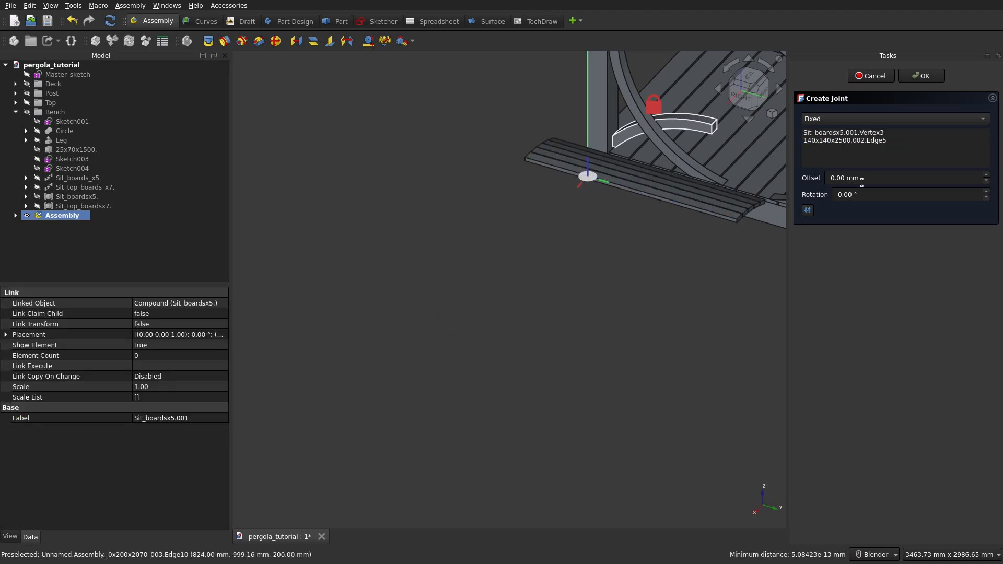
{"action": "type", "text": "90"}
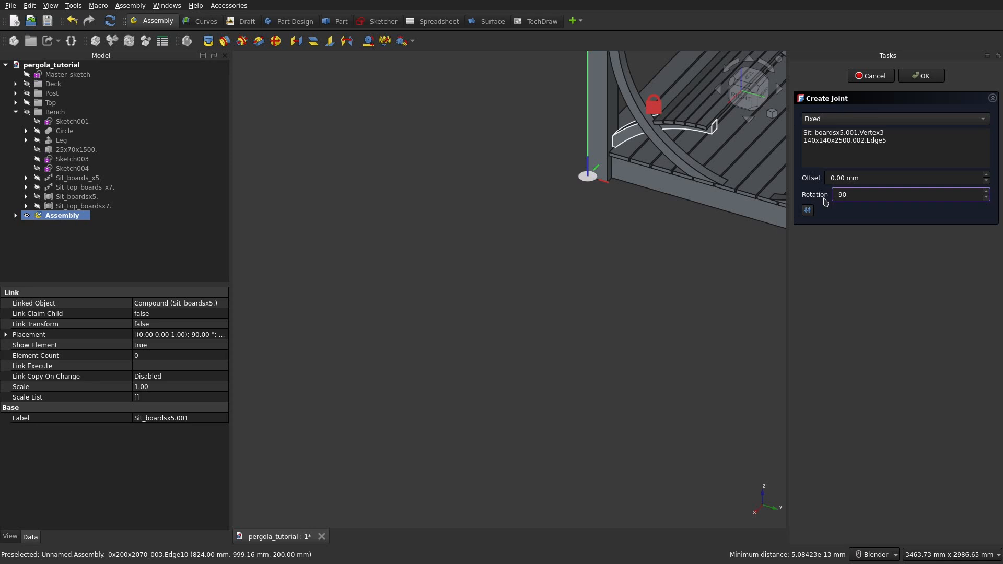
{"action": "key", "text": "Return"}
{"action": "middle_click_drag", "start_coordinate": [657, 191], "coordinate": [553, 363], "text": "shift"}
{"action": "scroll", "coordinate": [552, 363], "scroll_direction": "down", "scroll_amount": 2}
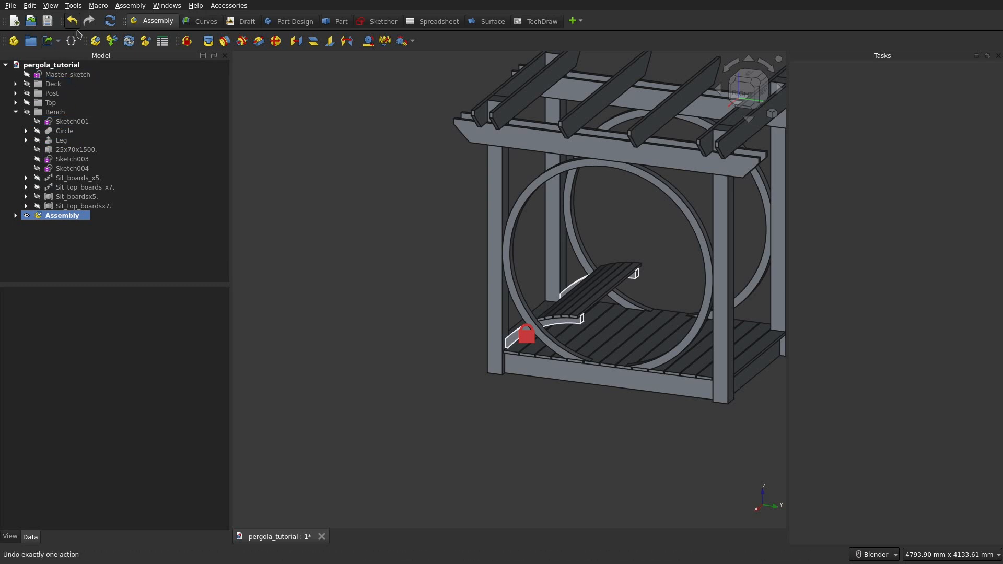
Step: Insert the Sit_top_boardsx7. compound into the assembly, rotate it 90° about the vertical axis and place it partly outside the pergola
{"action": "left_click", "coordinate": [111, 41]}
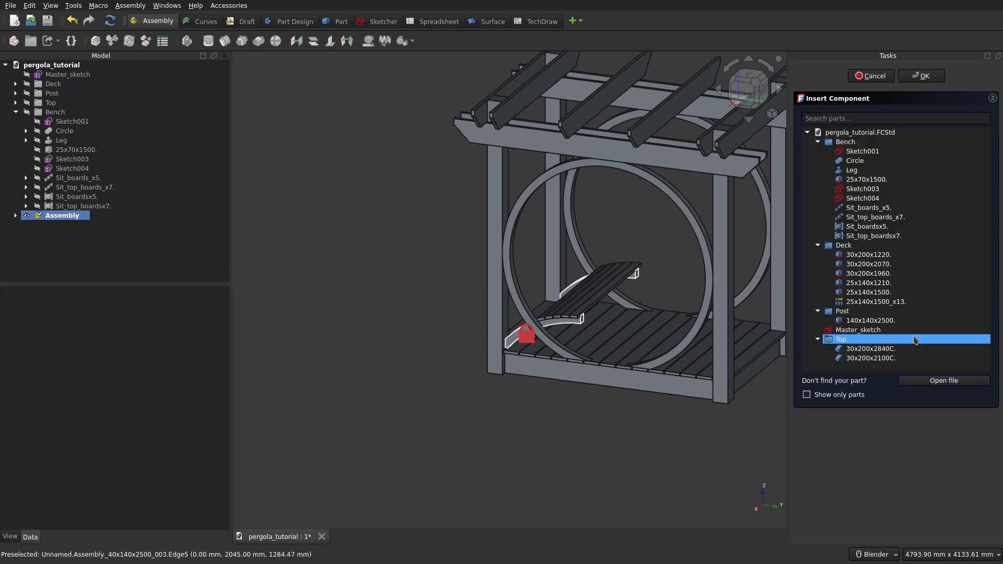
{"action": "left_click", "coordinate": [900, 236]}
{"action": "left_click", "coordinate": [753, 86]}
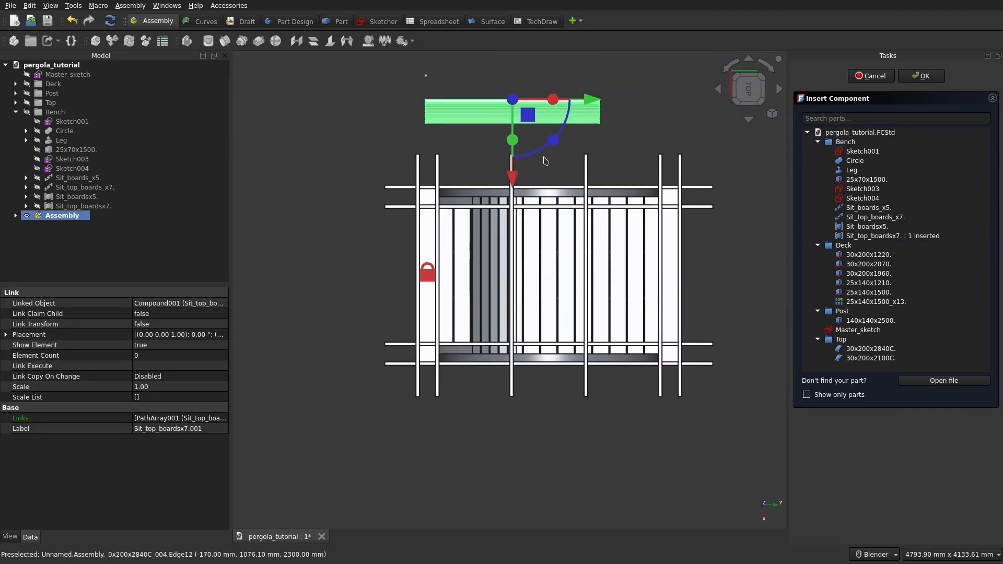
{"action": "left_click_drag", "start_coordinate": [517, 112], "coordinate": [543, 390]}
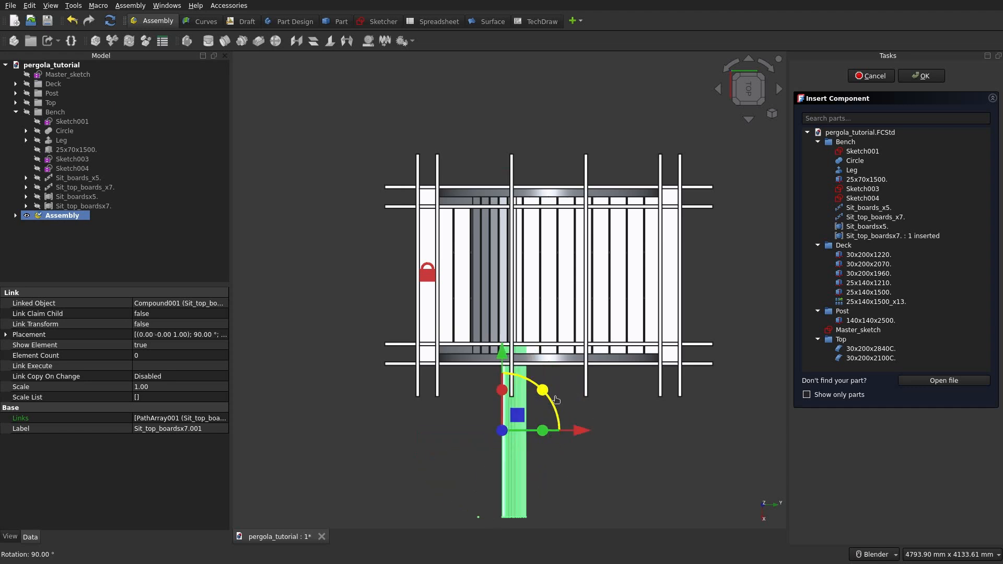
{"action": "left_click", "coordinate": [924, 81]}
Step: Create a fixed joint from the backrest boards' sketch point to the bottom of the outer corner edge of post 140x140x2500.002, with 90° rotation
{"action": "middle_click_drag", "start_coordinate": [518, 348], "coordinate": [490, 238]}
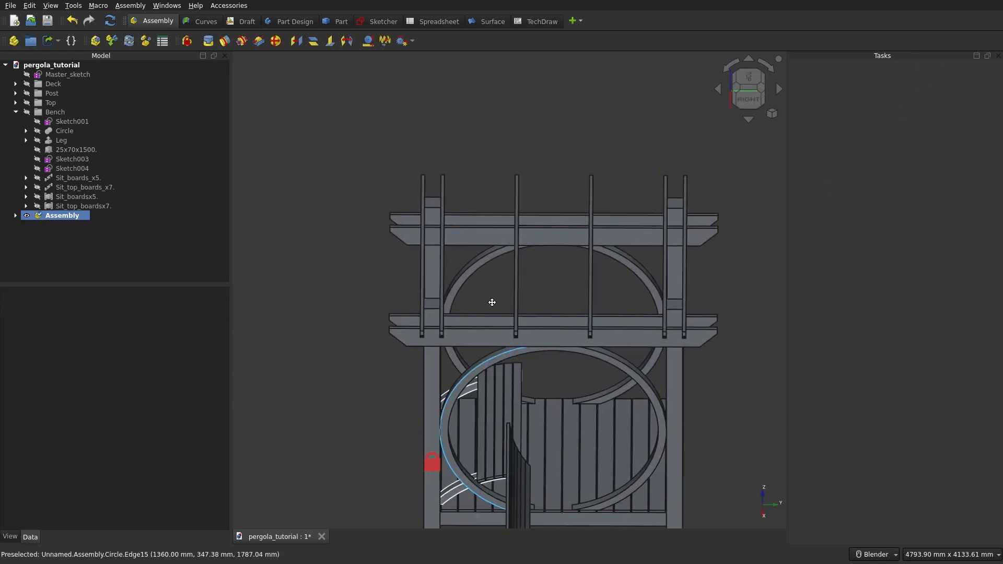
{"action": "middle_click_drag", "start_coordinate": [491, 302], "coordinate": [568, 67], "text": "shift"}
{"action": "scroll", "coordinate": [548, 314], "scroll_direction": "up", "scroll_amount": 1}
{"action": "key", "text": "j"}
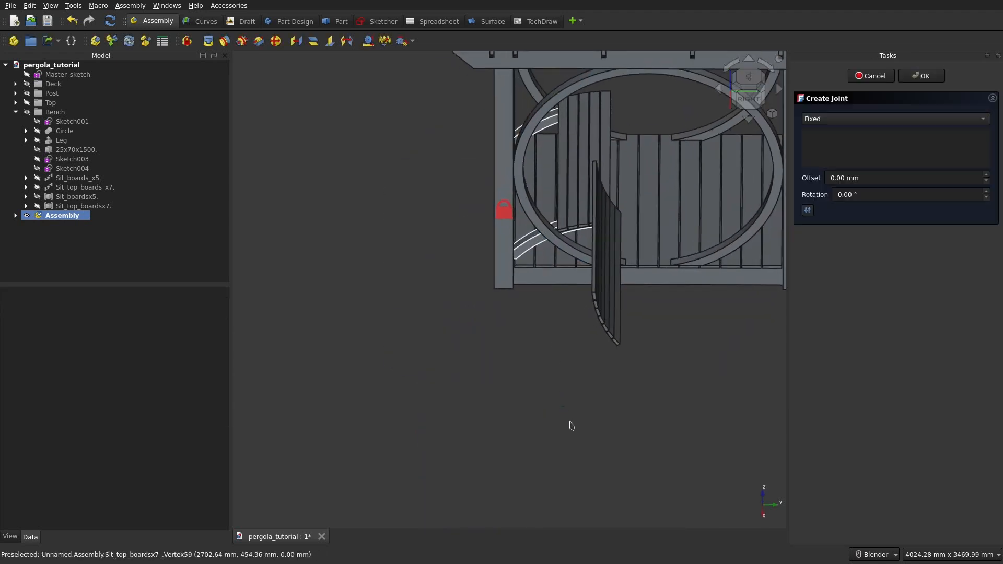
{"action": "left_click", "coordinate": [563, 406]}
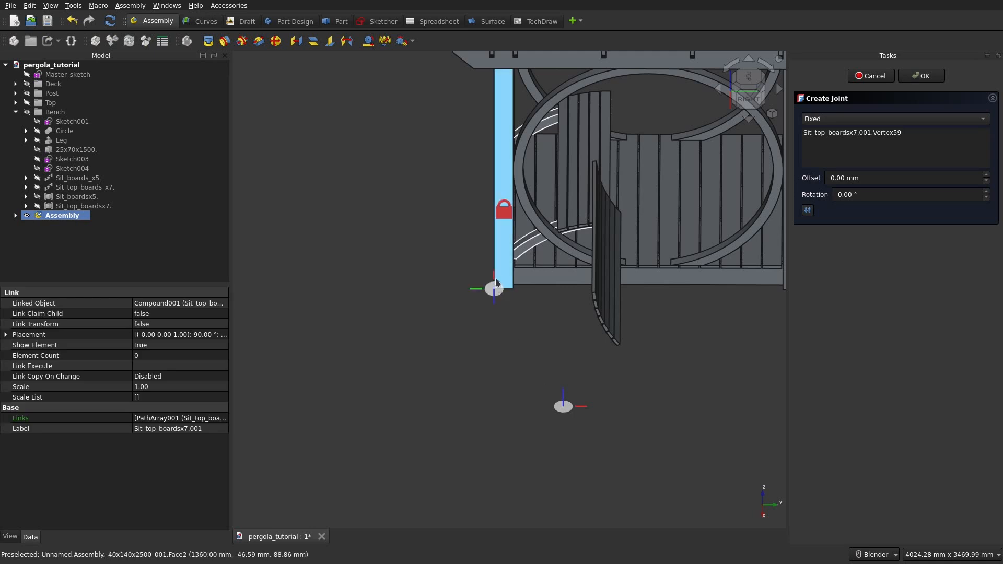
{"action": "left_click", "coordinate": [495, 258]}
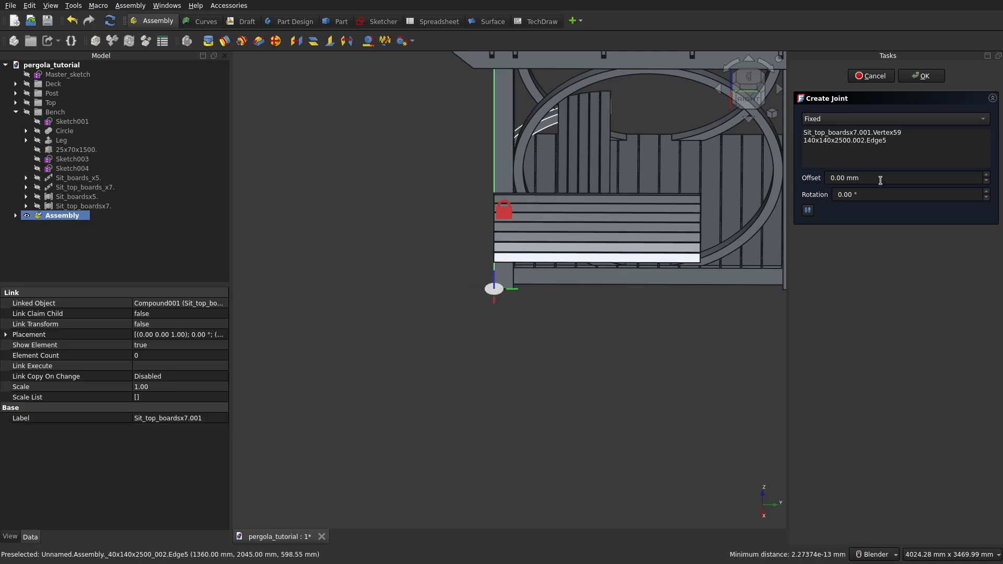
{"action": "type", "text": "-90"}
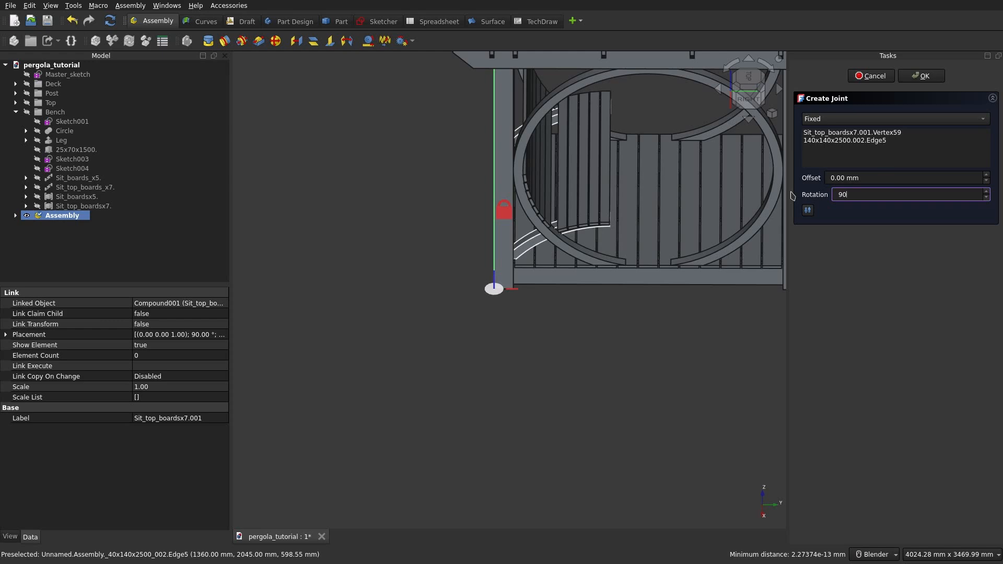
{"action": "key", "text": "Return"}
Step: Insert two more Leg components, rotating the second 90° about the vertical axis and moving it clear of the pergola
{"action": "middle_click_drag", "start_coordinate": [587, 350], "coordinate": [534, 302], "text": "shift"}
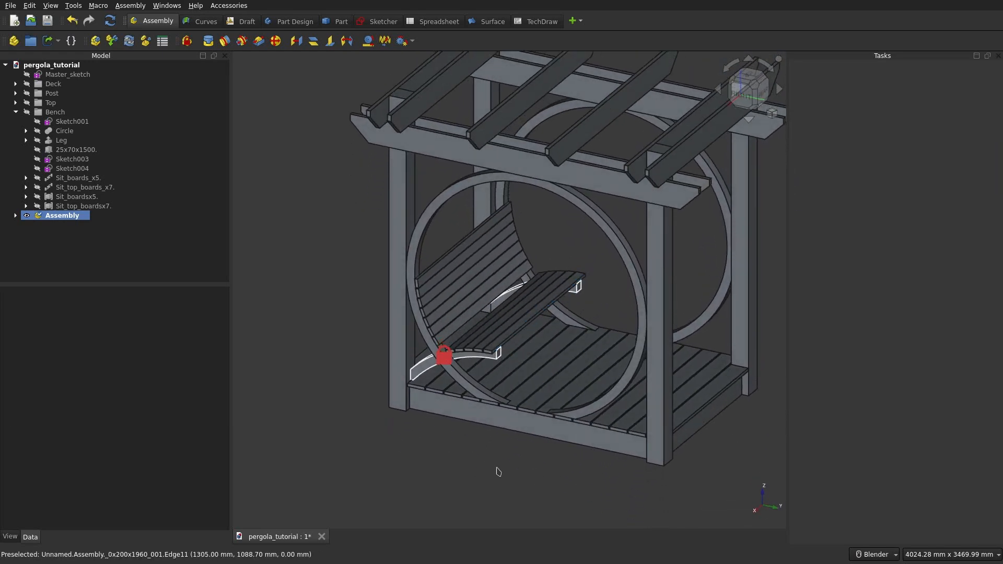
{"action": "middle_click_drag", "start_coordinate": [502, 445], "coordinate": [444, 425], "text": "shift"}
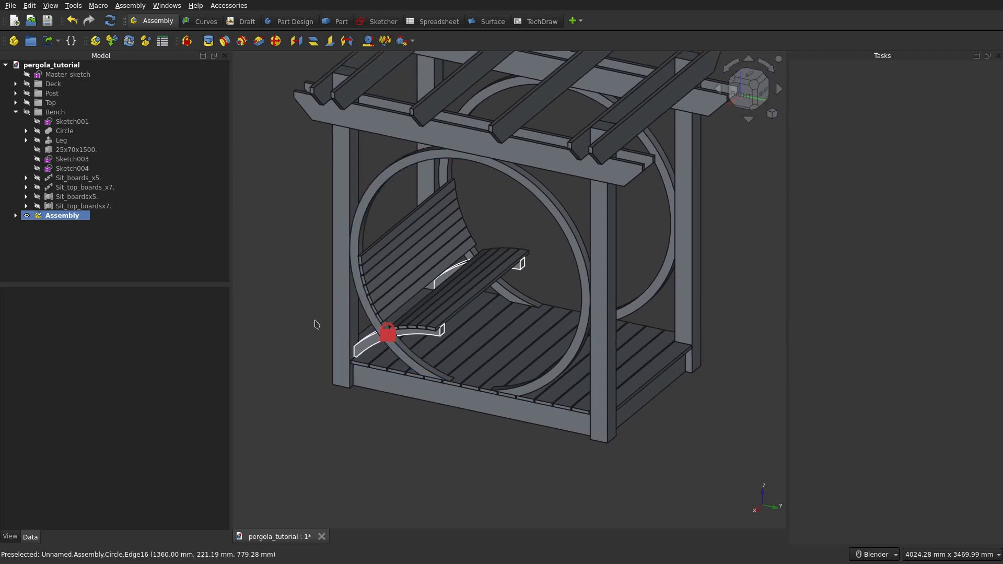
{"action": "left_click", "coordinate": [110, 46]}
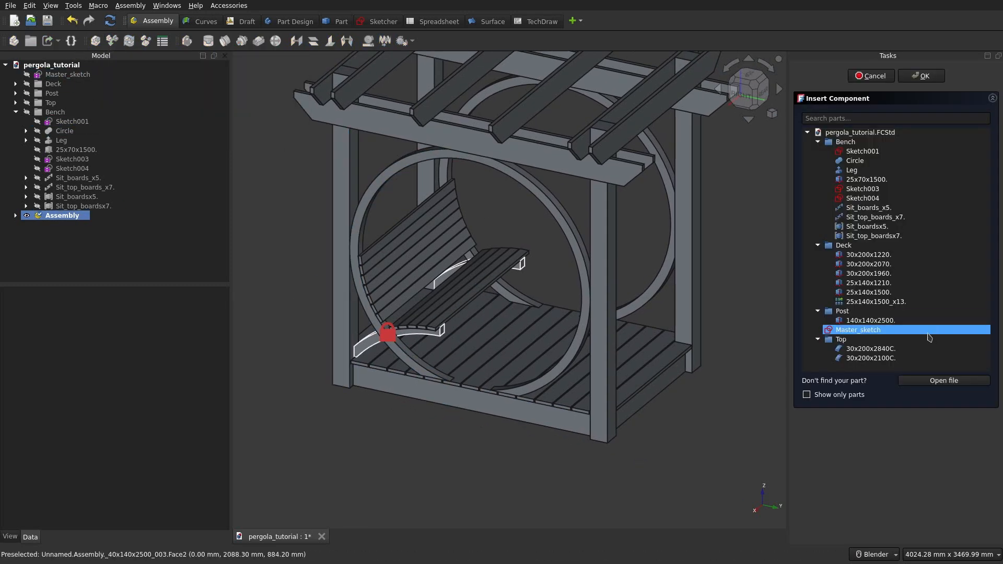
{"action": "left_click", "coordinate": [881, 172]}
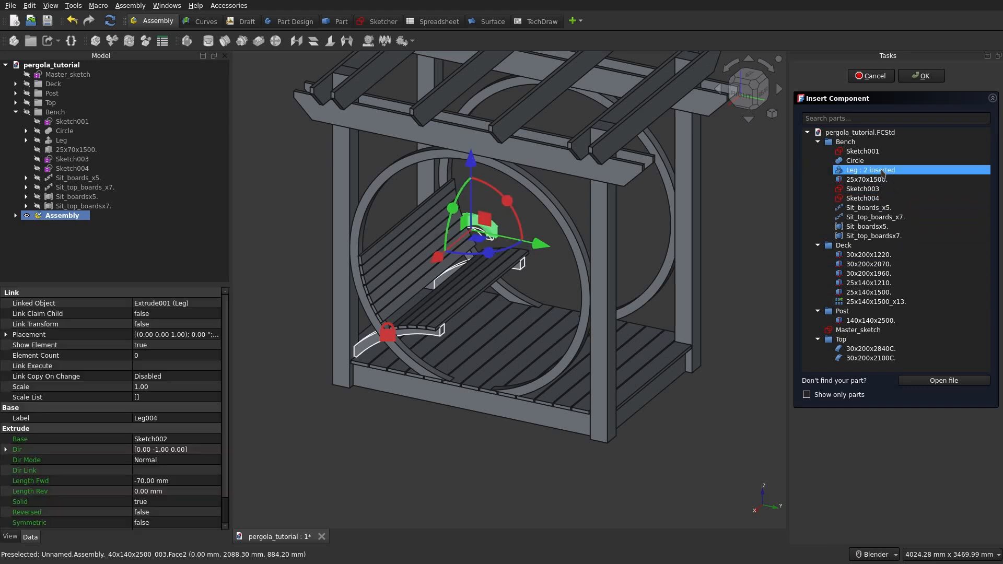
{"action": "left_click_drag", "start_coordinate": [543, 248], "coordinate": [776, 332]}
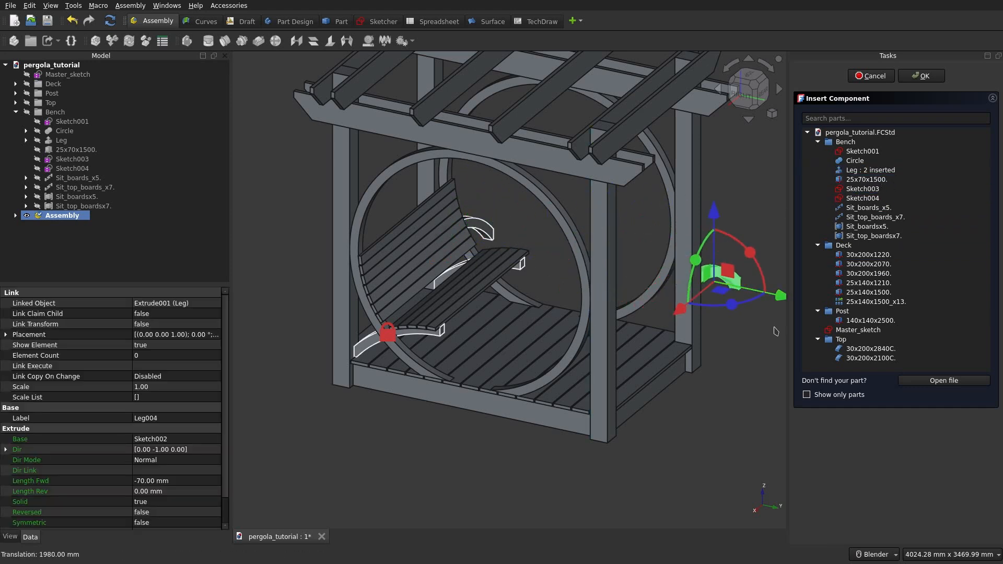
{"action": "left_click_drag", "start_coordinate": [731, 308], "coordinate": [628, 291]}
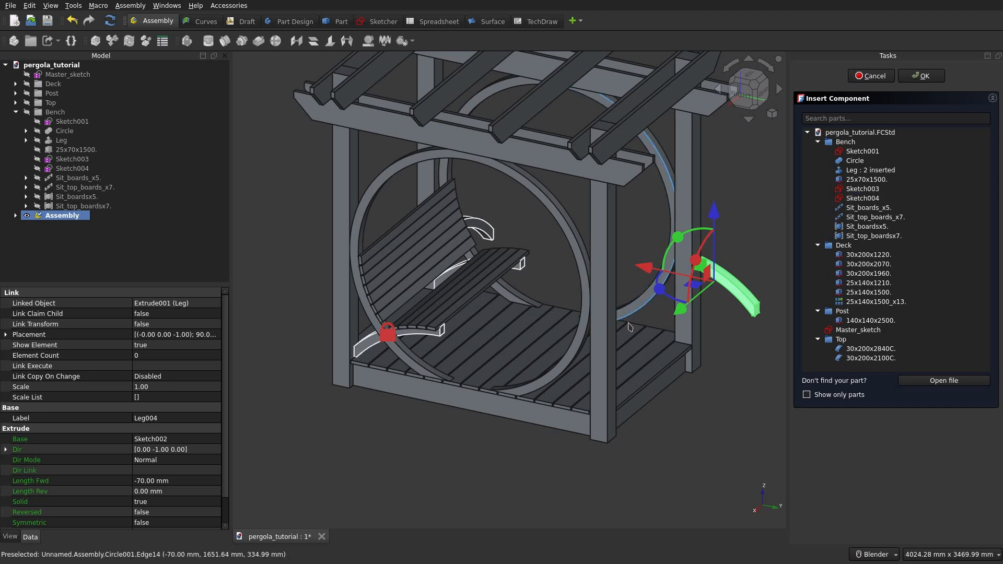
{"action": "middle_click_drag", "start_coordinate": [747, 157], "coordinate": [726, 238]}
{"action": "left_click", "coordinate": [748, 81]}
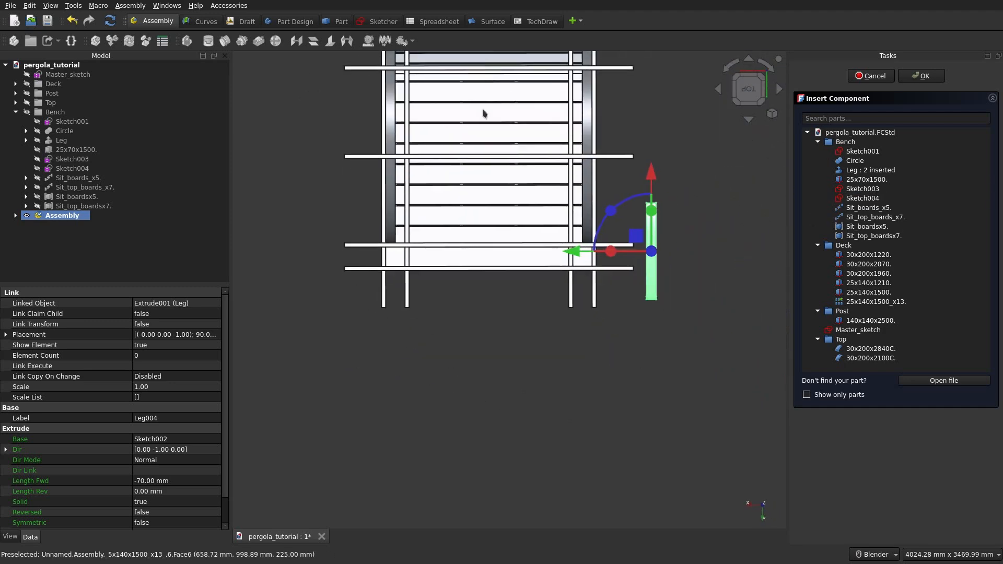
{"action": "left_click_drag", "start_coordinate": [619, 239], "coordinate": [418, 345]}
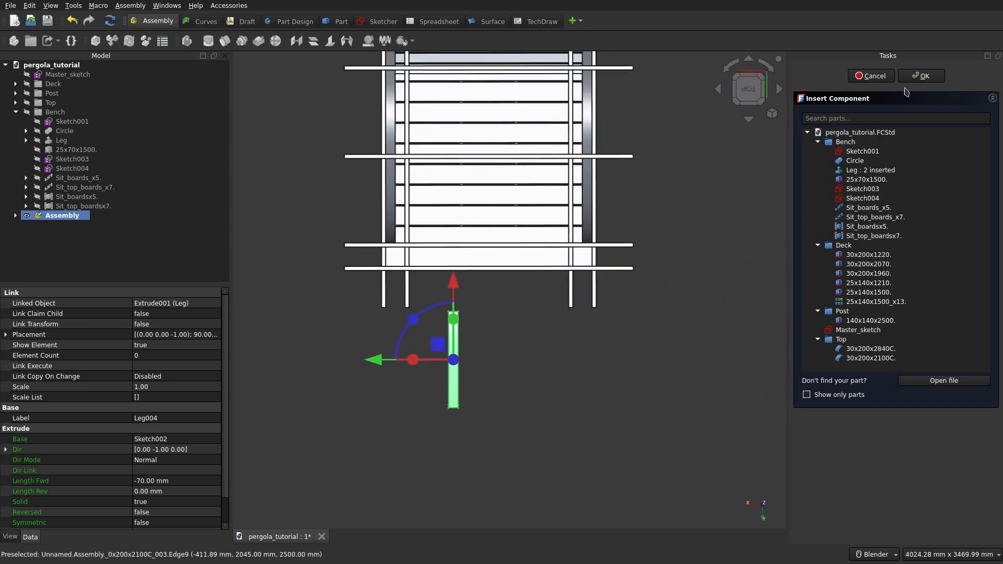
{"action": "left_click", "coordinate": [921, 76]}
Step: Create a fixed joint between the end faces of Leg004 and Leg001 with an offset of -560 mm
{"action": "middle_click_drag", "start_coordinate": [455, 322], "coordinate": [512, 269]}
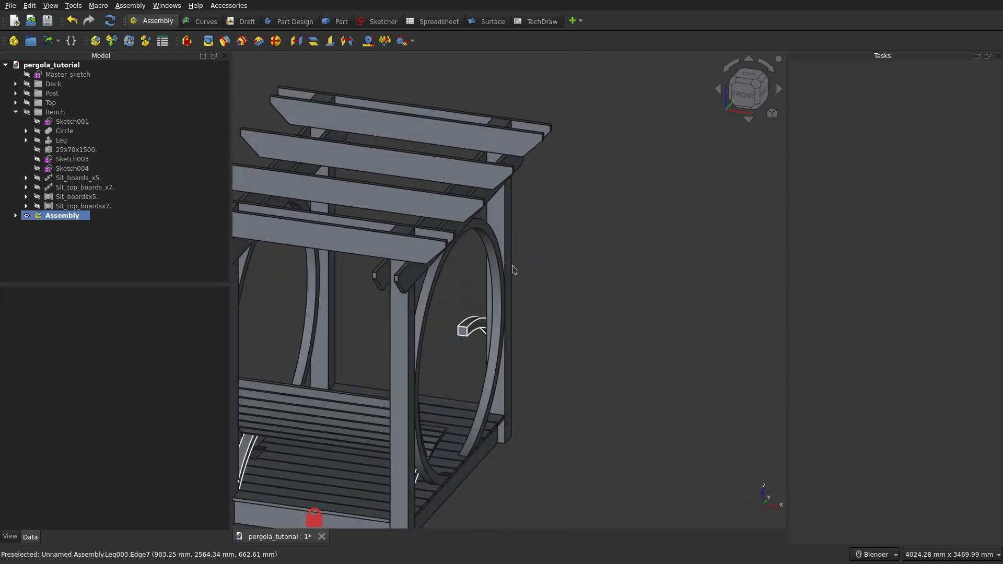
{"action": "scroll", "coordinate": [469, 327], "scroll_direction": "up", "scroll_amount": 5}
{"action": "scroll", "coordinate": [459, 365], "scroll_direction": "up", "scroll_amount": 3}
{"action": "key", "text": "f"}
{"action": "left_click", "coordinate": [474, 319]}
{"action": "middle_click_drag", "start_coordinate": [474, 319], "coordinate": [653, 327]}
{"action": "scroll", "coordinate": [430, 324], "scroll_direction": "down", "scroll_amount": 4}
{"action": "middle_click_drag", "start_coordinate": [430, 324], "coordinate": [434, 293], "text": "shift"}
{"action": "scroll", "coordinate": [434, 293], "scroll_direction": "up", "scroll_amount": 4}
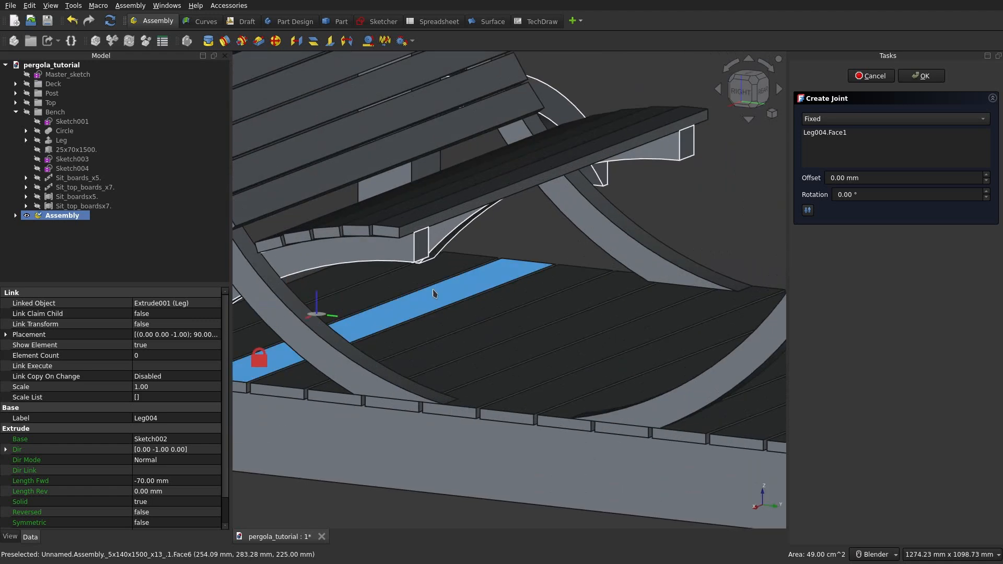
{"action": "left_click", "coordinate": [425, 244]}
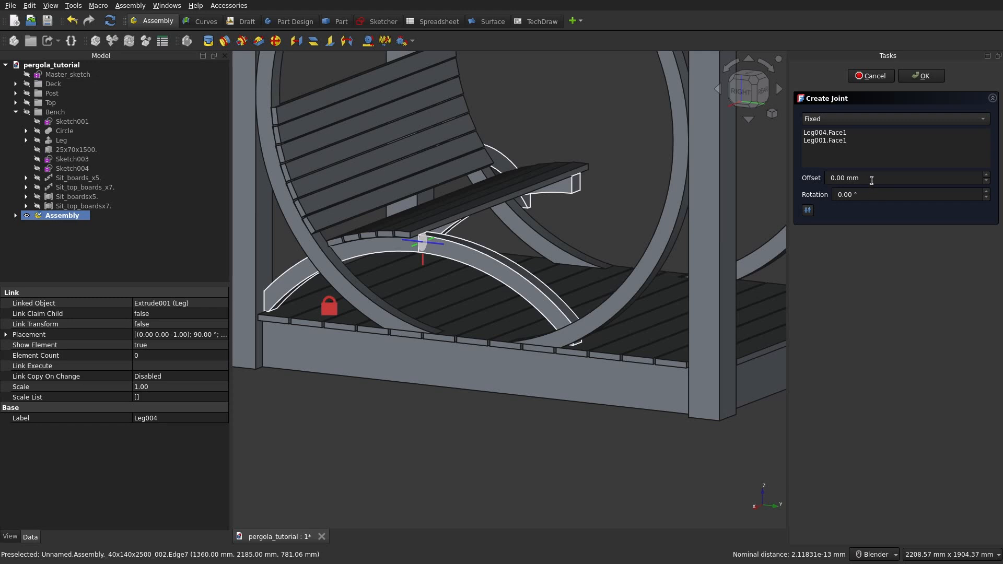
{"action": "type", "text": "56"}
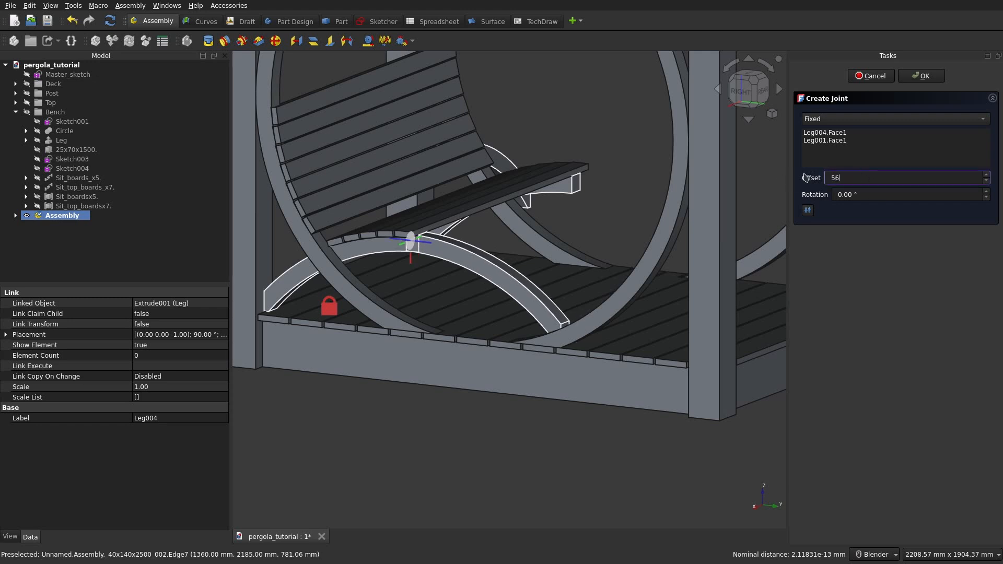
{"action": "type", "text": "0-560"}
{"action": "key", "text": "Return"}
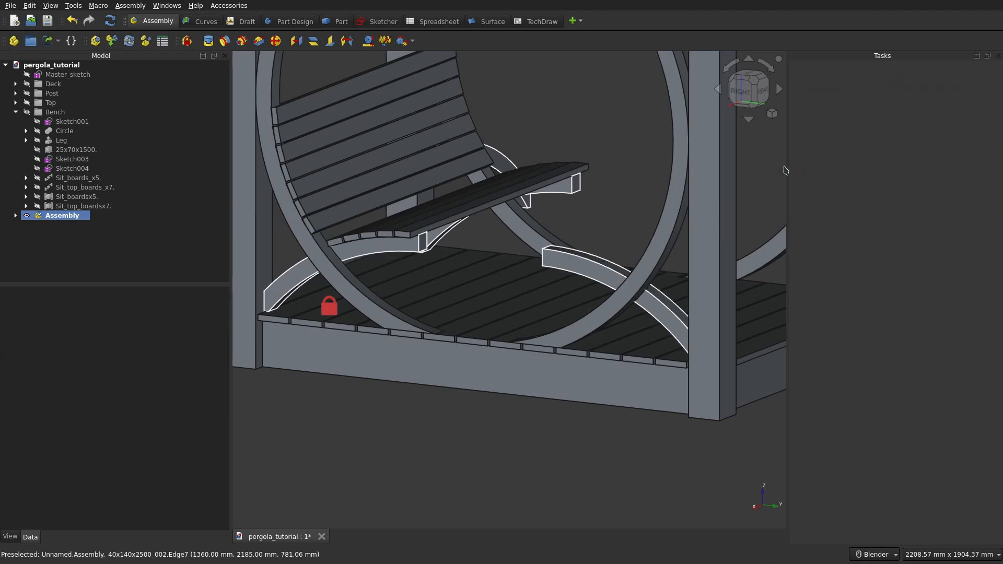
Step: Create a fixed joint between the end faces of Leg003 and Leg002 with an offset of -560 mm
{"action": "scroll", "coordinate": [601, 172], "scroll_direction": "down", "scroll_amount": 4}
{"action": "middle_click_drag", "start_coordinate": [544, 247], "coordinate": [733, 255]}
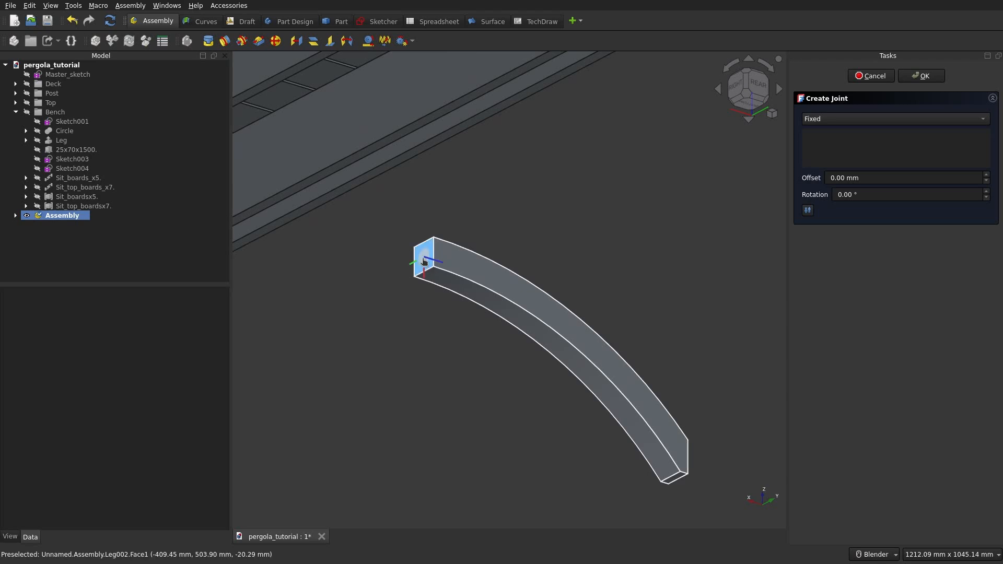
{"action": "left_click", "coordinate": [423, 262]}
{"action": "scroll", "coordinate": [457, 261], "scroll_direction": "down", "scroll_amount": 5}
{"action": "middle_click_drag", "start_coordinate": [487, 256], "coordinate": [377, 319]}
{"action": "scroll", "coordinate": [372, 245], "scroll_direction": "up", "scroll_amount": 5}
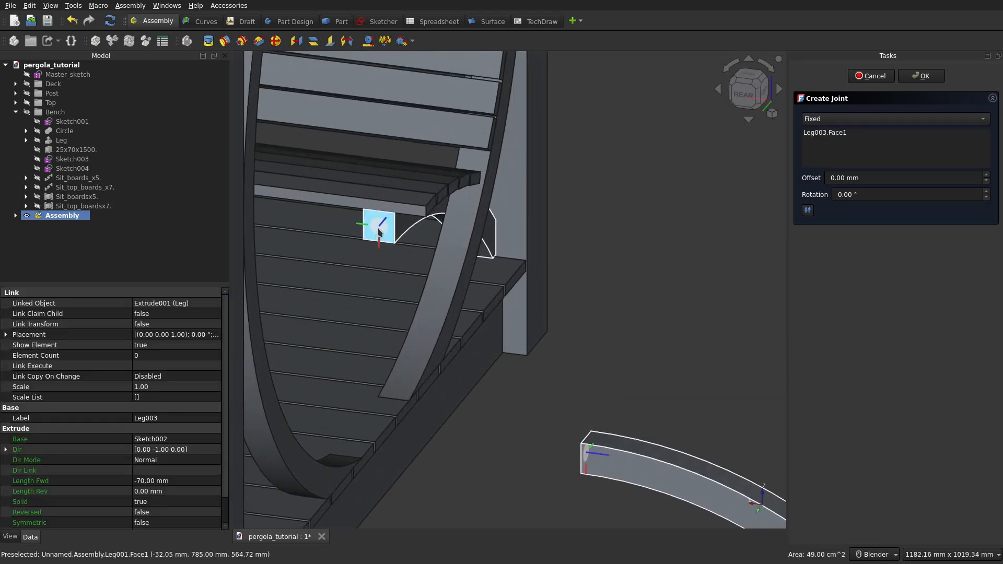
{"action": "left_click", "coordinate": [378, 230]}
{"action": "type", "text": "56"}
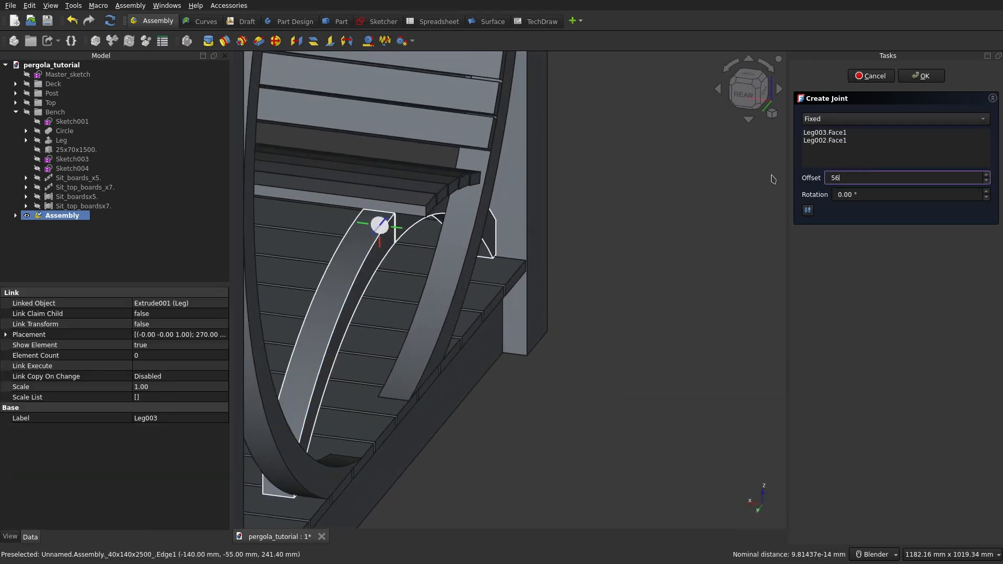
{"action": "type", "text": "0-560"}
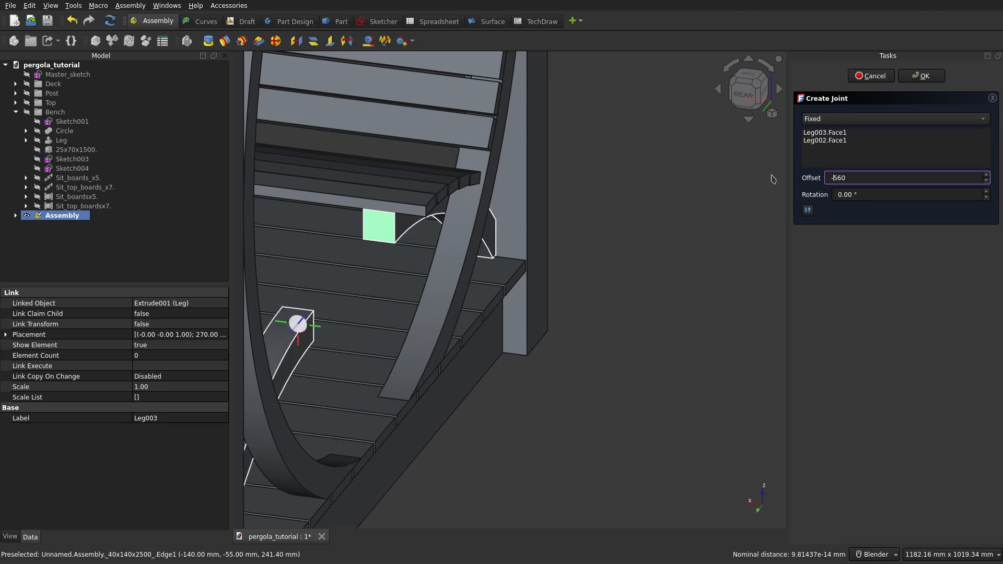
{"action": "key", "text": "Return"}
Step: Insert a second Sit_boardsx5. and a second Sit_top_boardsx7. compound into the assembly
{"action": "scroll", "coordinate": [344, 274], "scroll_direction": "down", "scroll_amount": 6}
{"action": "middle_click_drag", "start_coordinate": [345, 277], "coordinate": [598, 284], "text": "shift"}
{"action": "middle_click_drag", "start_coordinate": [543, 318], "coordinate": [690, 329]}
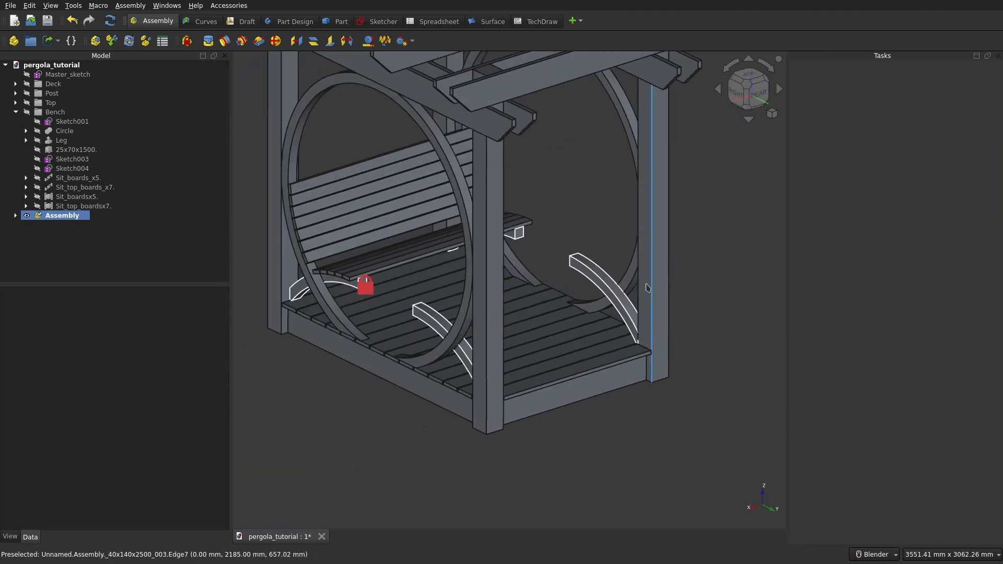
{"action": "middle_click_drag", "start_coordinate": [647, 288], "coordinate": [731, 292]}
{"action": "scroll", "coordinate": [587, 321], "scroll_direction": "down", "scroll_amount": 3}
{"action": "middle_click_drag", "start_coordinate": [589, 305], "coordinate": [549, 344]}
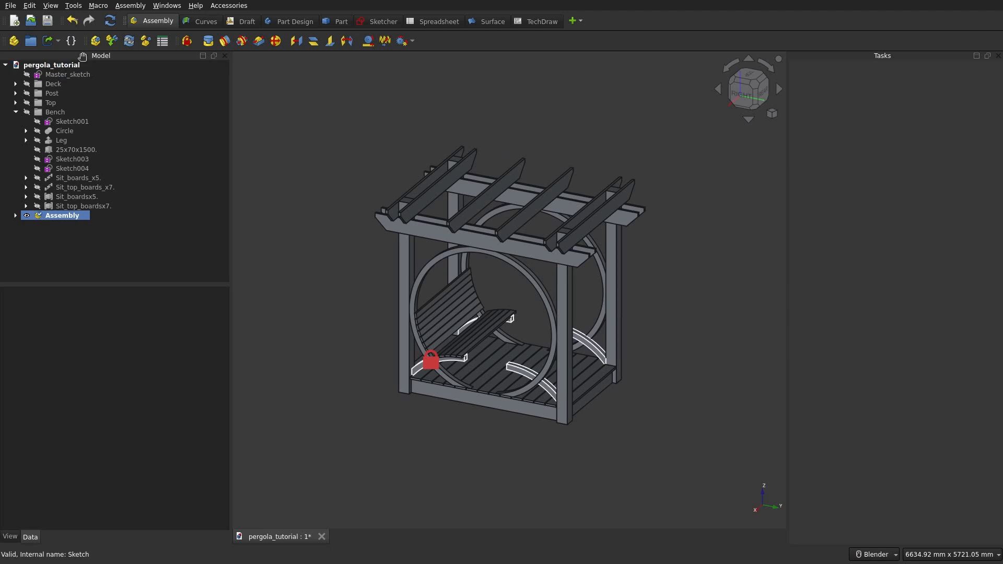
{"action": "left_click", "coordinate": [111, 41]}
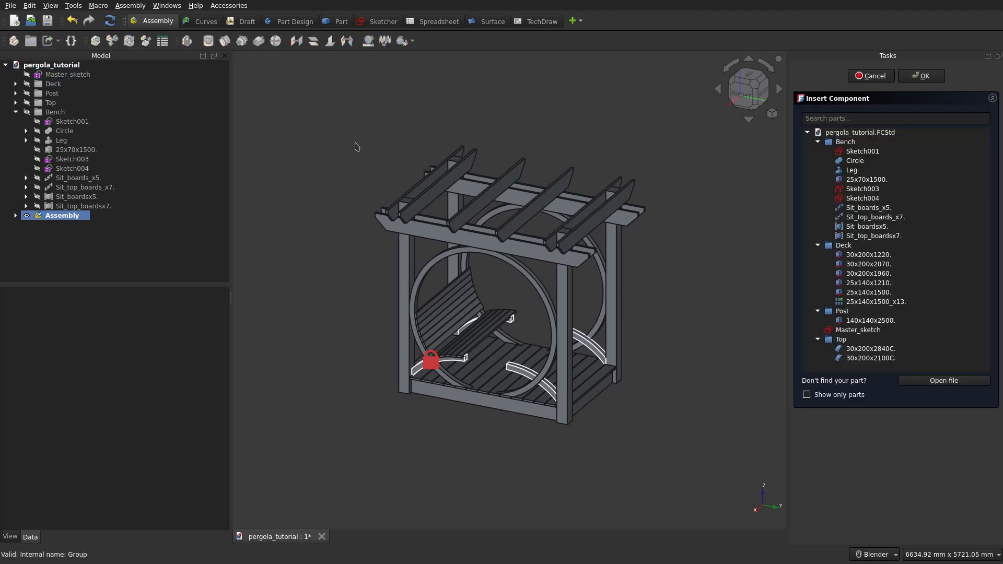
{"action": "left_click", "coordinate": [884, 220]}
{"action": "left_click", "coordinate": [883, 226]}
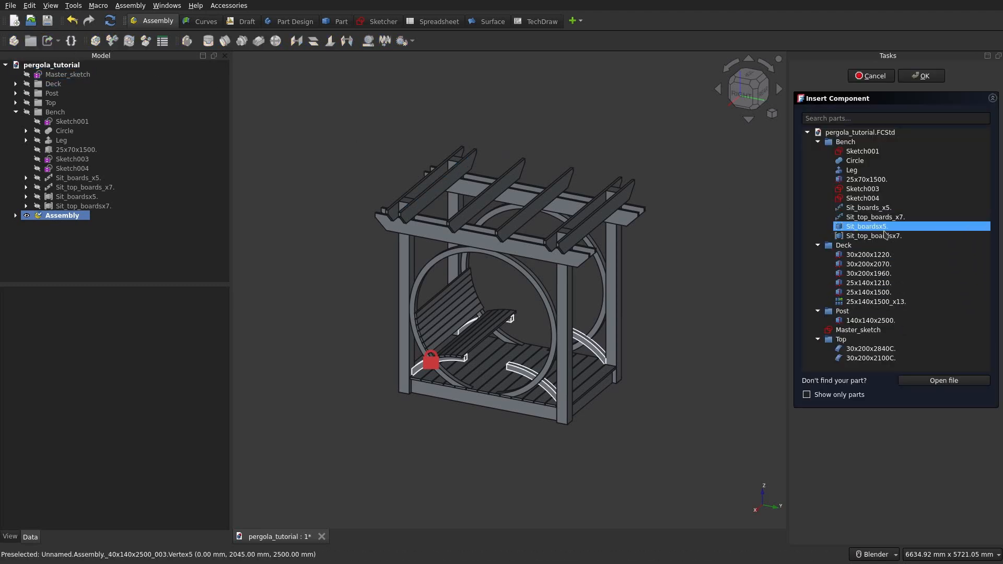
{"action": "left_click", "coordinate": [882, 235]}
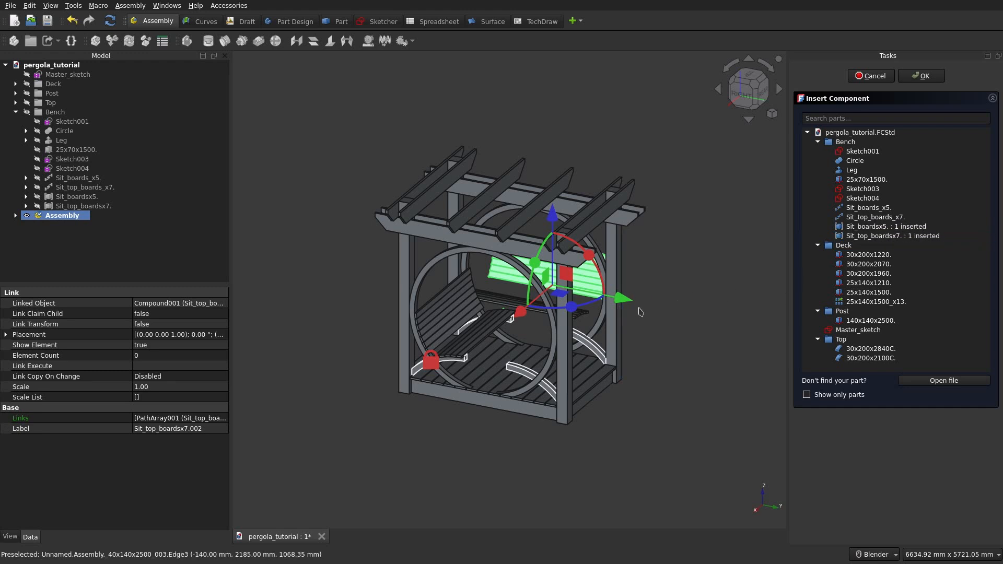
Step: Rotate the newly inserted backrest boards and seat boards by -90° about the vertical axis and finish inserting components
{"action": "left_click_drag", "start_coordinate": [571, 307], "coordinate": [496, 292]}
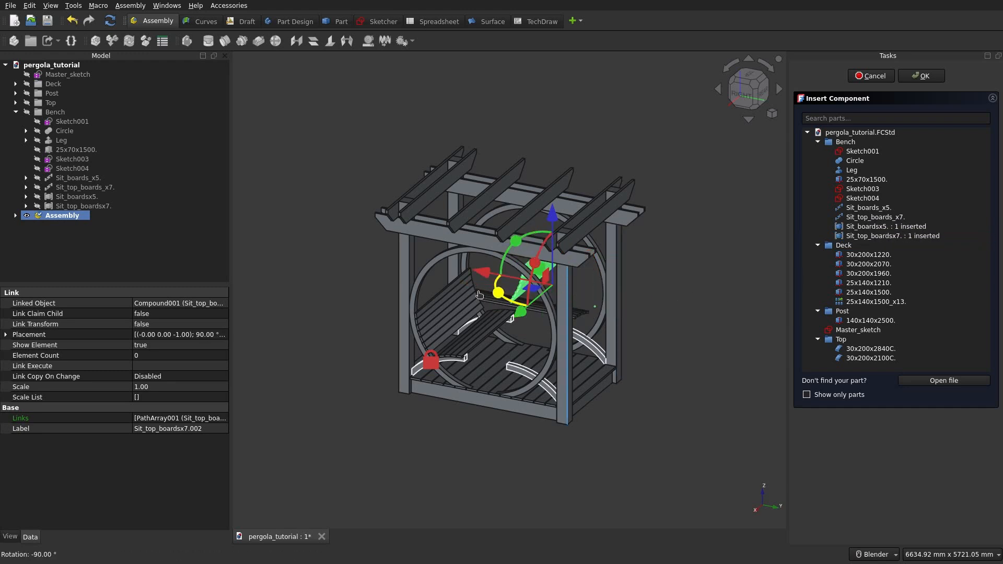
{"action": "left_click", "coordinate": [581, 316]}
{"action": "left_click_drag", "start_coordinate": [556, 343], "coordinate": [483, 327]}
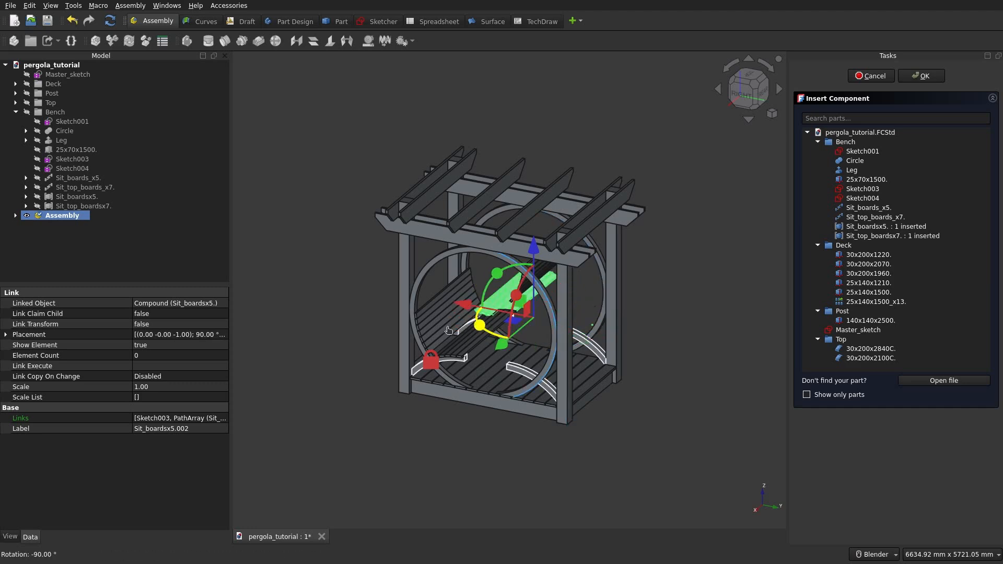
{"action": "left_click", "coordinate": [680, 251]}
{"action": "middle_click_drag", "start_coordinate": [683, 282], "coordinate": [556, 313]}
{"action": "middle_click_drag", "start_coordinate": [735, 329], "coordinate": [334, 293], "text": "shift"}
{"action": "scroll", "coordinate": [625, 314], "scroll_direction": "up", "scroll_amount": 2}
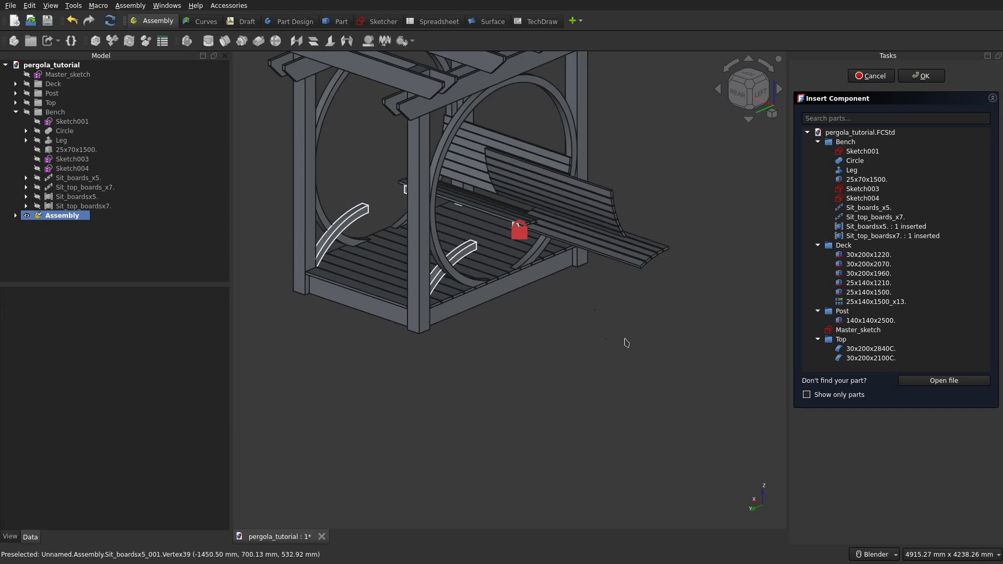
{"action": "scroll", "coordinate": [625, 343], "scroll_direction": "up", "scroll_amount": 2}
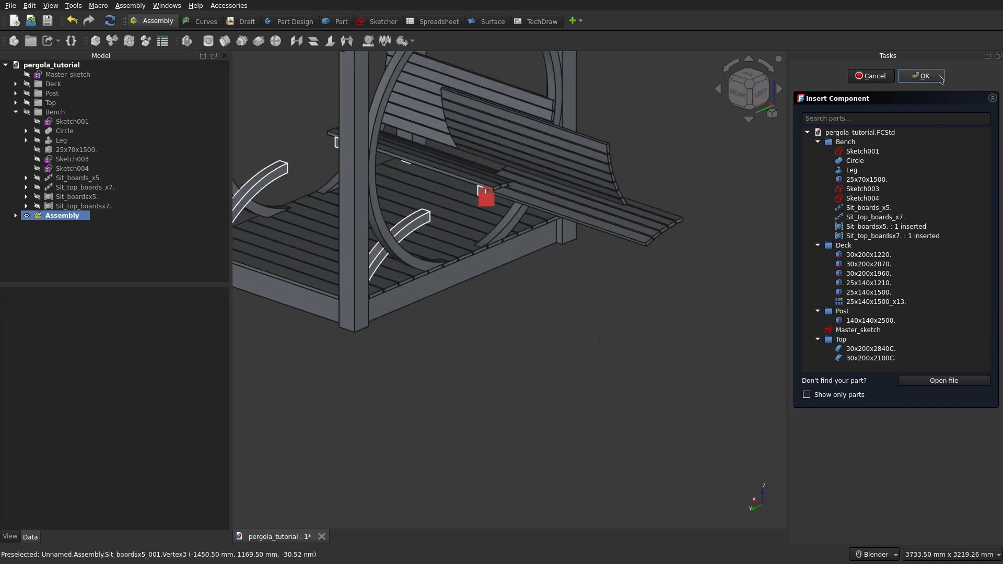
{"action": "left_click", "coordinate": [921, 76]}
Step: Create a fixed joint between the second seat boards' detached reference vertex and the post's bottom corner, rotating the boards onto the opposite bench legs
{"action": "key", "text": "f"}
{"action": "left_click", "coordinate": [601, 340]}
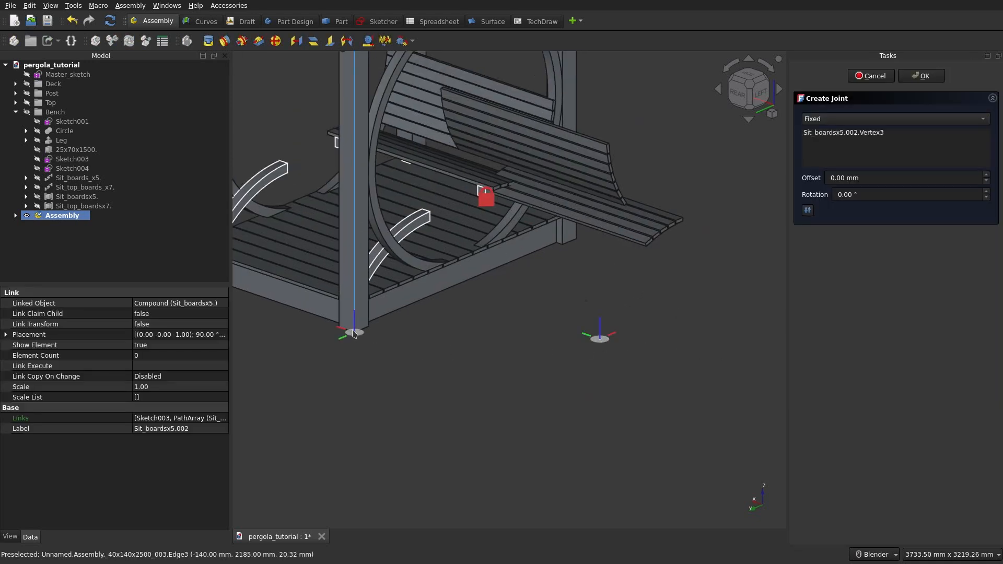
{"action": "left_click", "coordinate": [354, 321]}
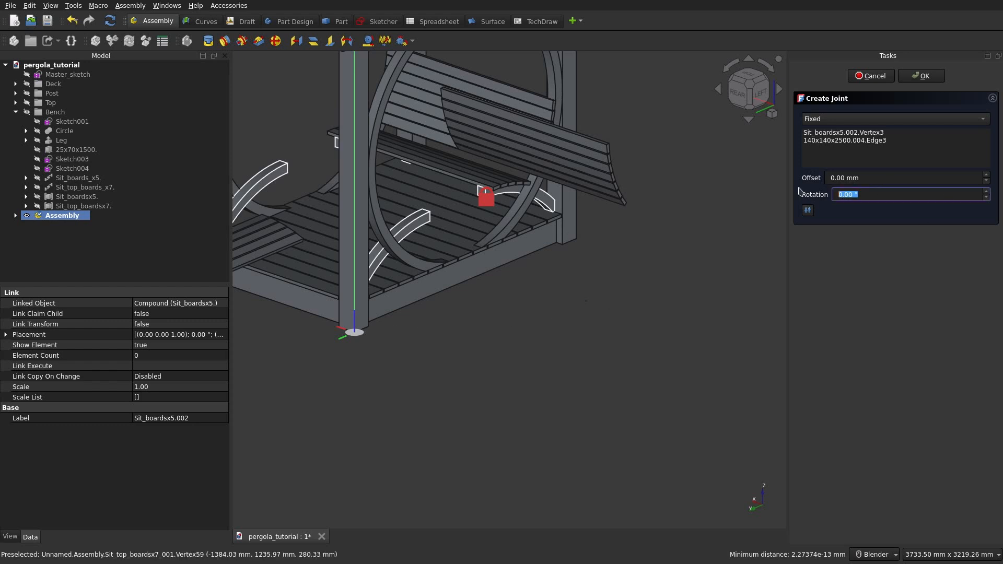
{"action": "type", "text": "90"}
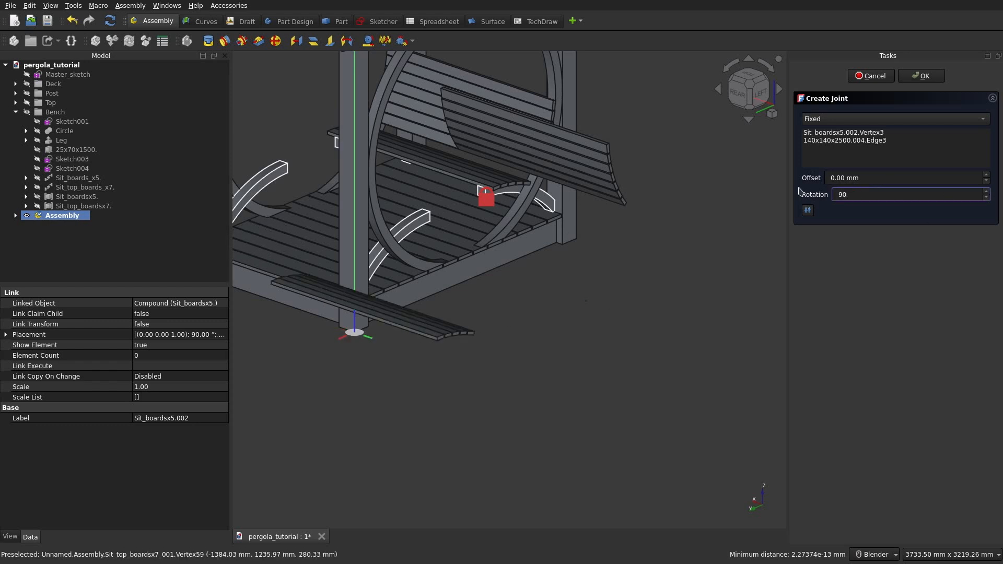
{"action": "key", "text": "Return"}
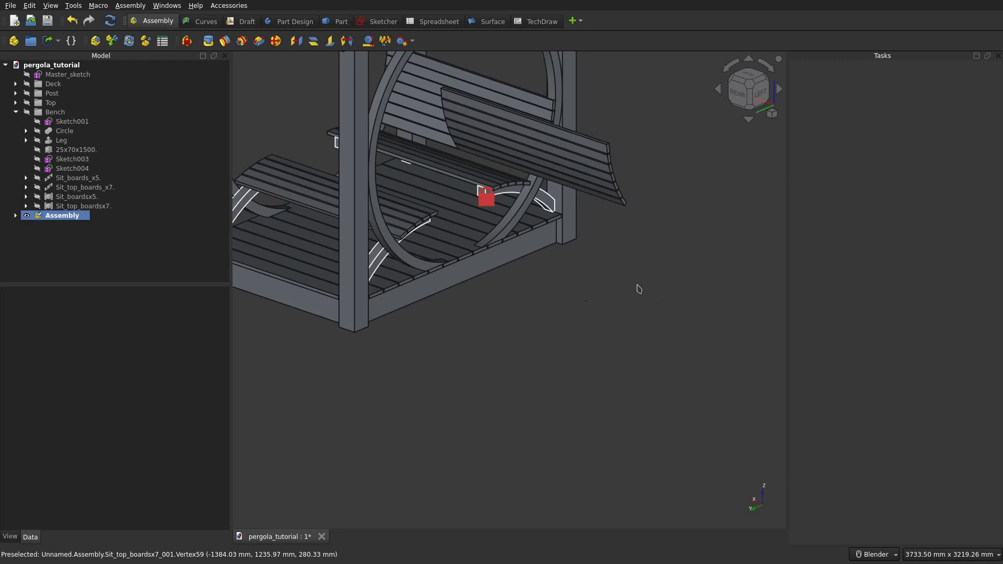
Step: Create a fixed joint between the second backrest boards' detached reference vertex and the seat boards' reference vertex at the post's bottom corner
{"action": "key", "text": "f"}
{"action": "left_click", "coordinate": [586, 301]}
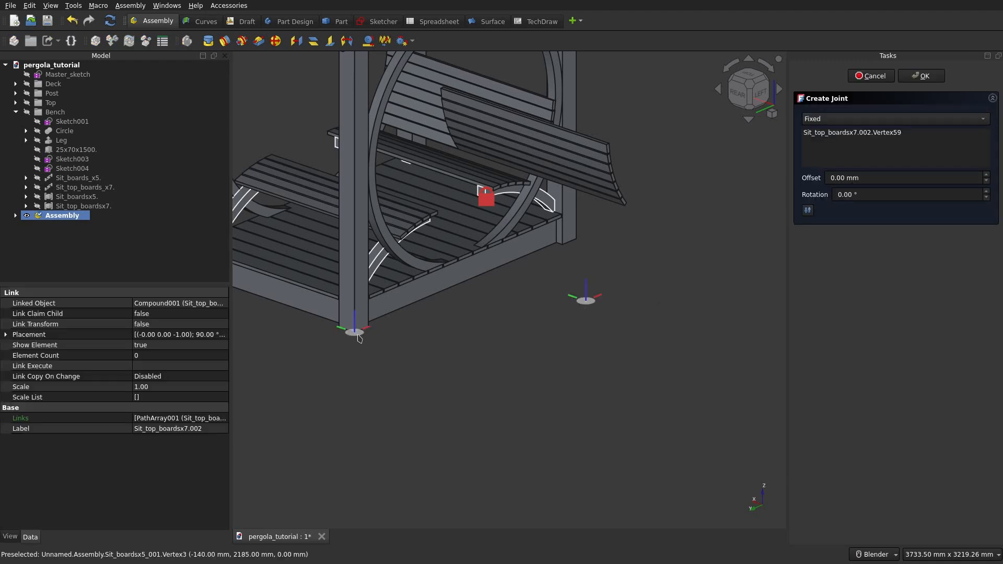
{"action": "left_click", "coordinate": [355, 332]}
{"action": "scroll", "coordinate": [618, 310], "scroll_direction": "down", "scroll_amount": 2}
{"action": "middle_click_drag", "start_coordinate": [555, 304], "coordinate": [273, 280], "text": "shift"}
{"action": "left_click", "coordinate": [921, 76]}
{"action": "middle_click_drag", "start_coordinate": [522, 293], "coordinate": [568, 296]}
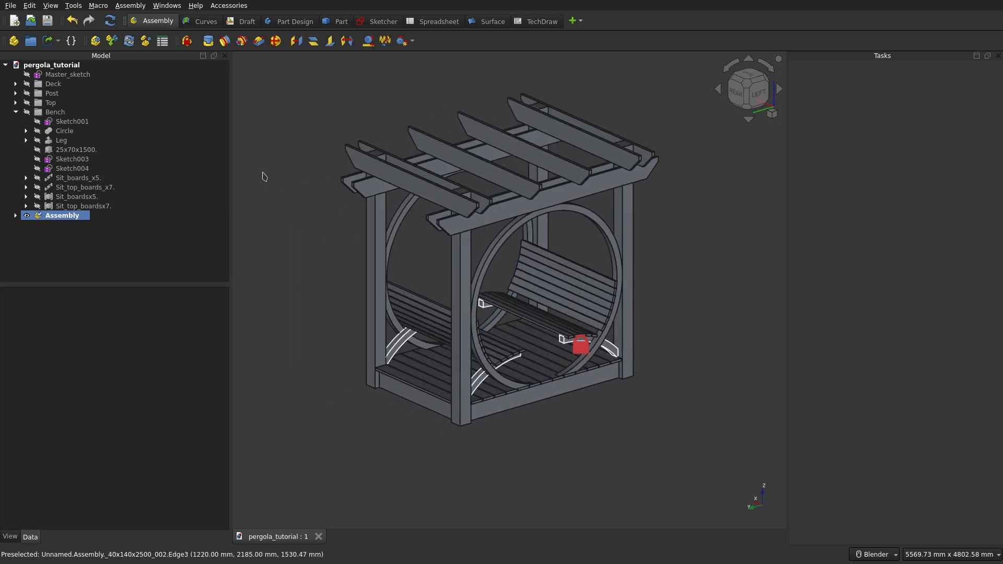
Step: Create an exploded view of the whole pergola assembly, spreading all parts radially outward with parts treated as single solids
{"action": "left_click", "coordinate": [146, 40]}
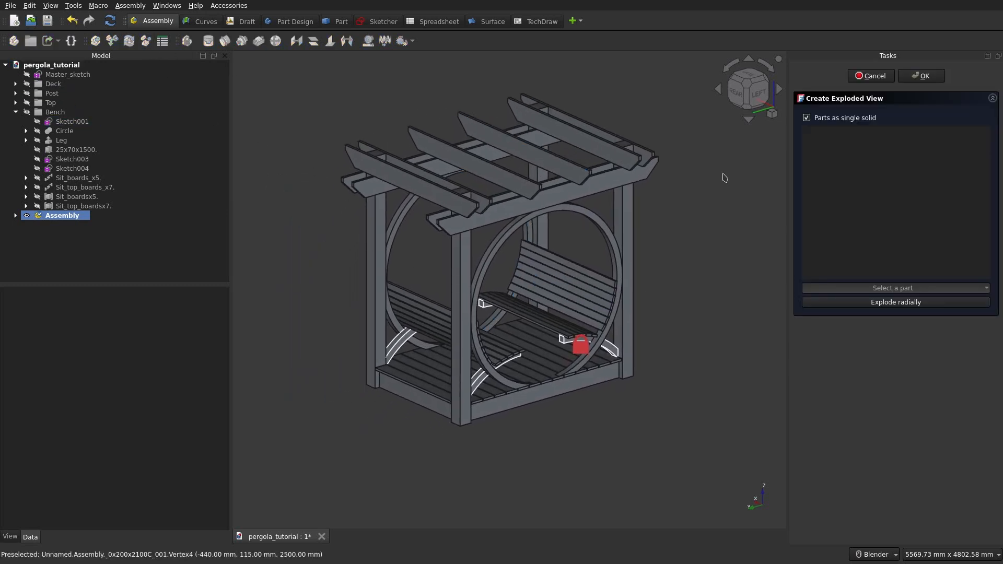
{"action": "left_click", "coordinate": [894, 305]}
{"action": "scroll", "coordinate": [618, 294], "scroll_direction": "down", "scroll_amount": 2}
{"action": "middle_click_drag", "start_coordinate": [655, 262], "coordinate": [486, 233]}
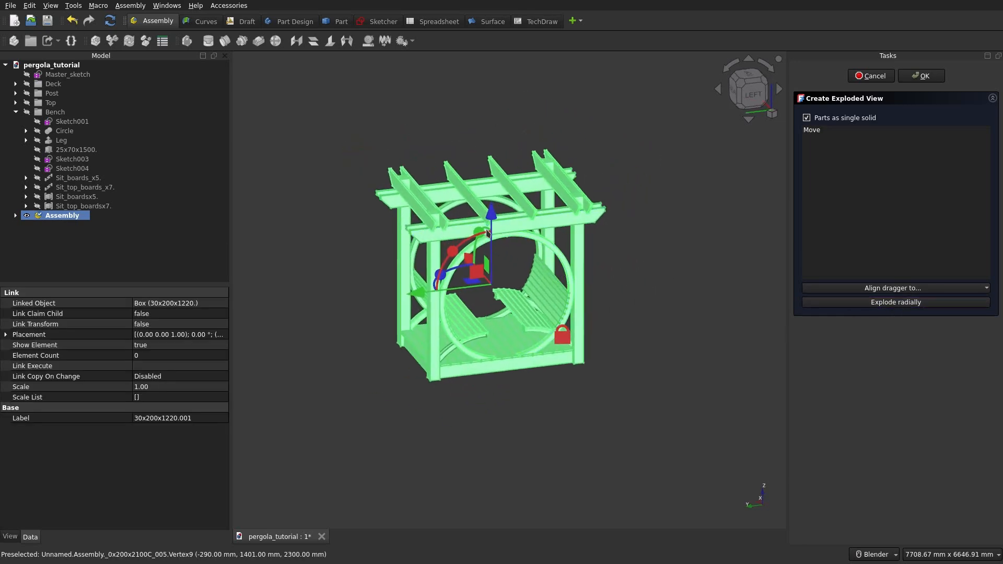
{"action": "left_click_drag", "start_coordinate": [492, 211], "coordinate": [515, 158]}
{"action": "scroll", "coordinate": [473, 324], "scroll_direction": "down", "scroll_amount": 3}
{"action": "middle_click_drag", "start_coordinate": [532, 281], "coordinate": [627, 263]}
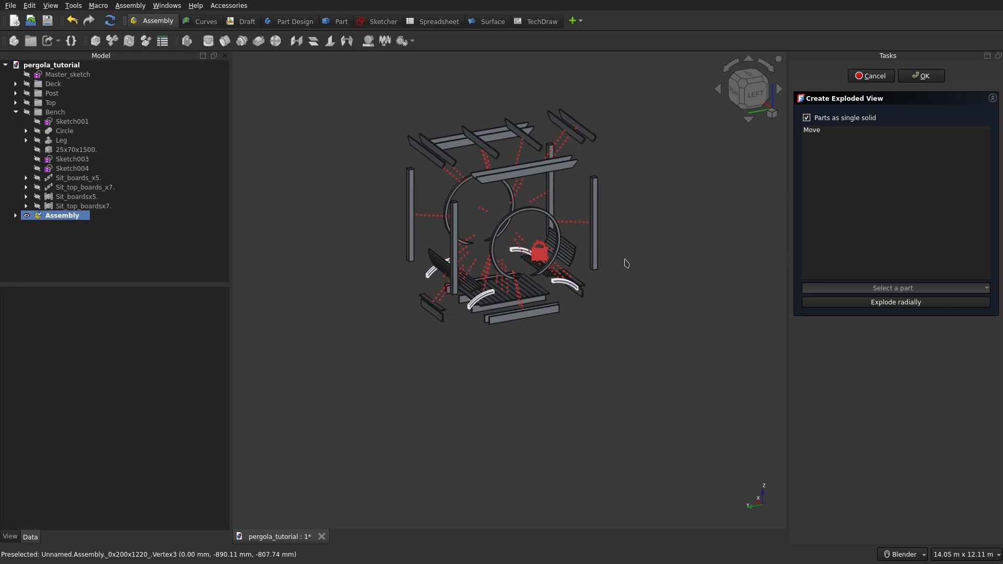
{"action": "left_click", "coordinate": [920, 76]}
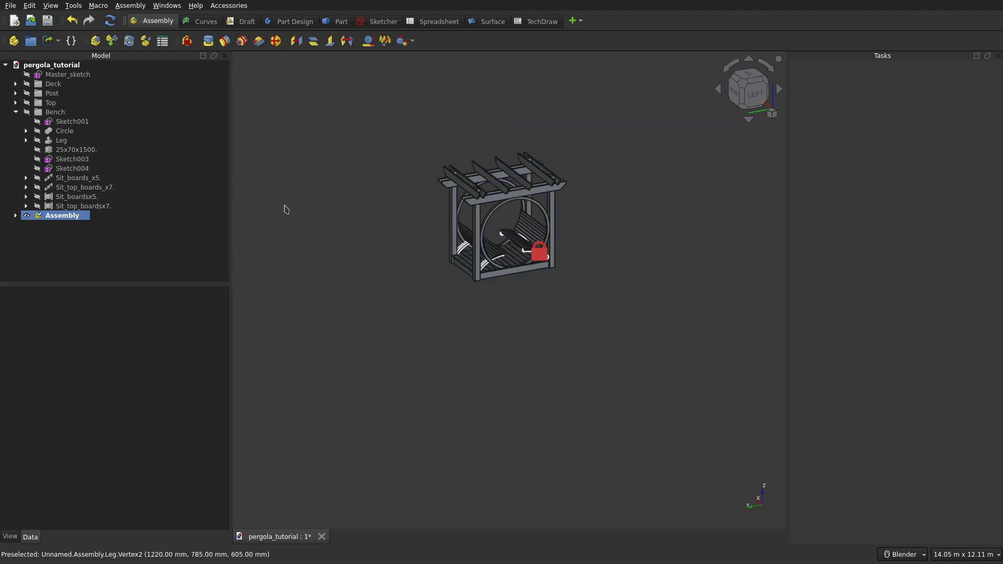
Step: Create a bill of materials with index, name, description, file name and quantity columns, and select its Master_sketch entry
{"action": "left_click", "coordinate": [162, 42]}
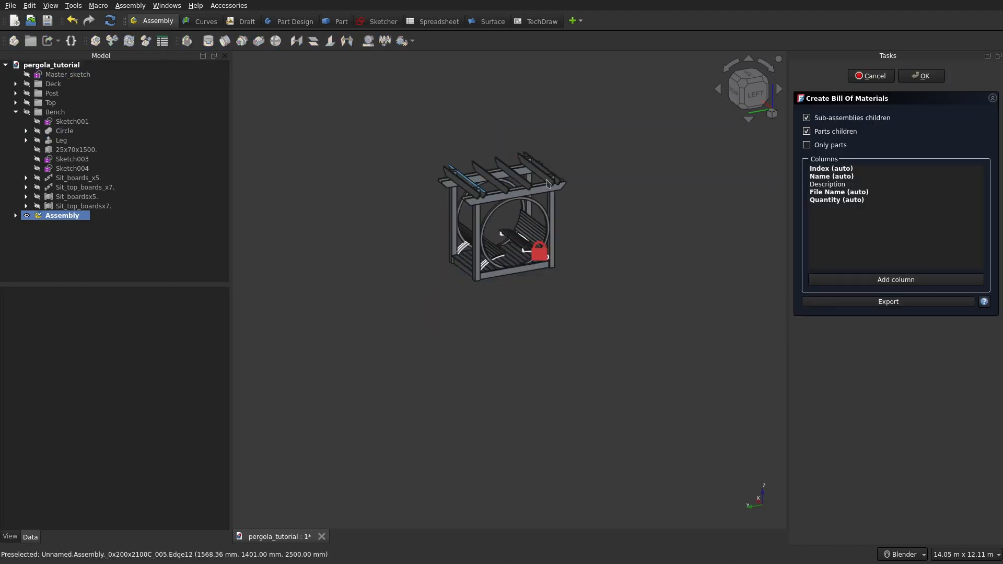
{"action": "left_click", "coordinate": [877, 177]}
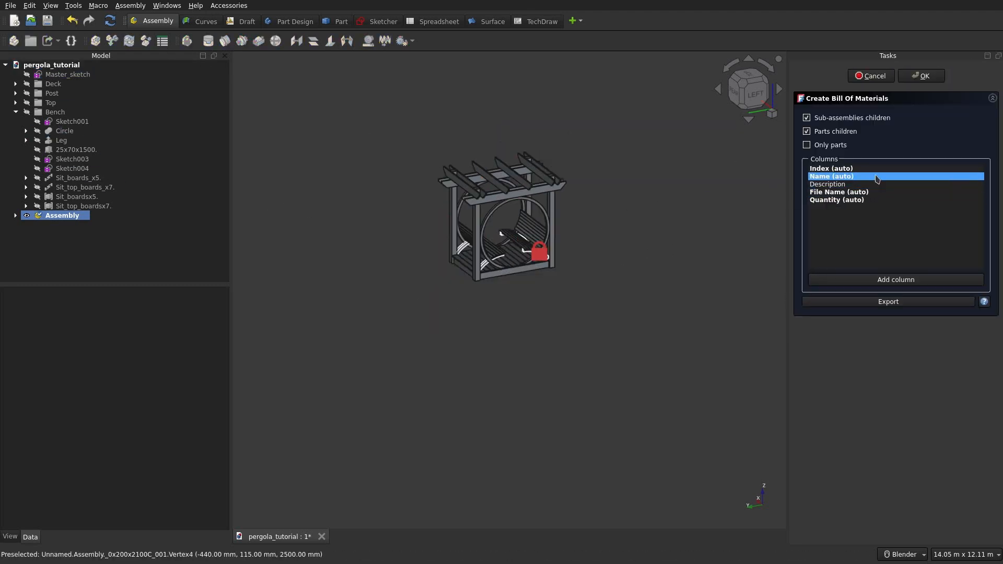
{"action": "left_click", "coordinate": [921, 76]}
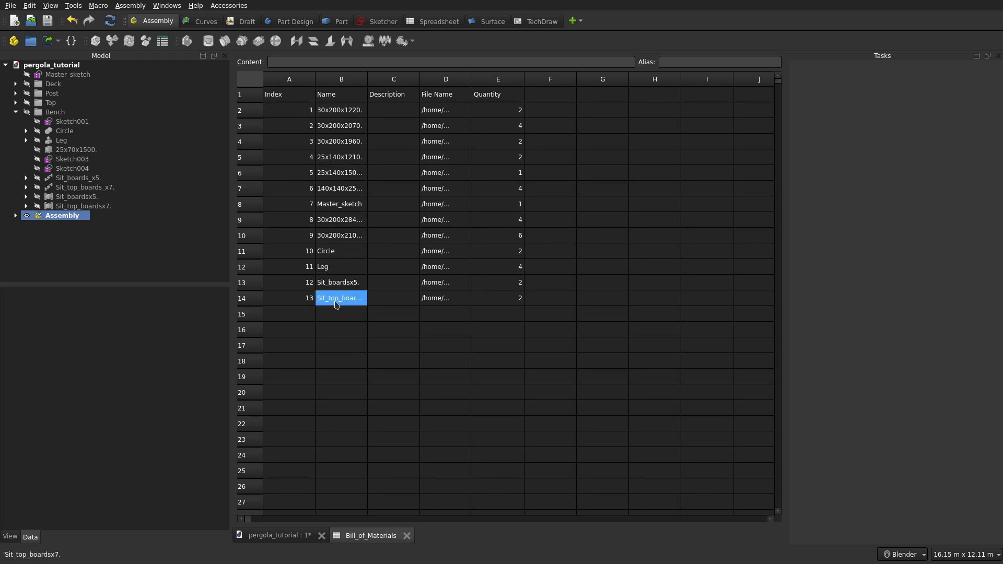
{"action": "left_click", "coordinate": [347, 207]}
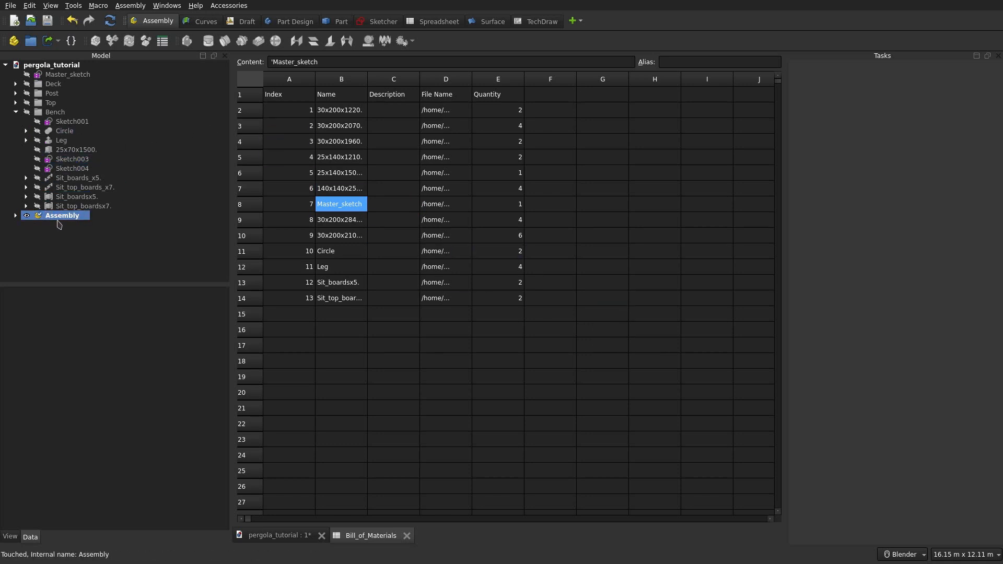
Step: Return to the pergola_tutorial 3D view and set the draw style to Shaded
{"action": "left_click", "coordinate": [293, 537]}
{"action": "scroll", "coordinate": [501, 156], "scroll_direction": "up", "scroll_amount": 5}
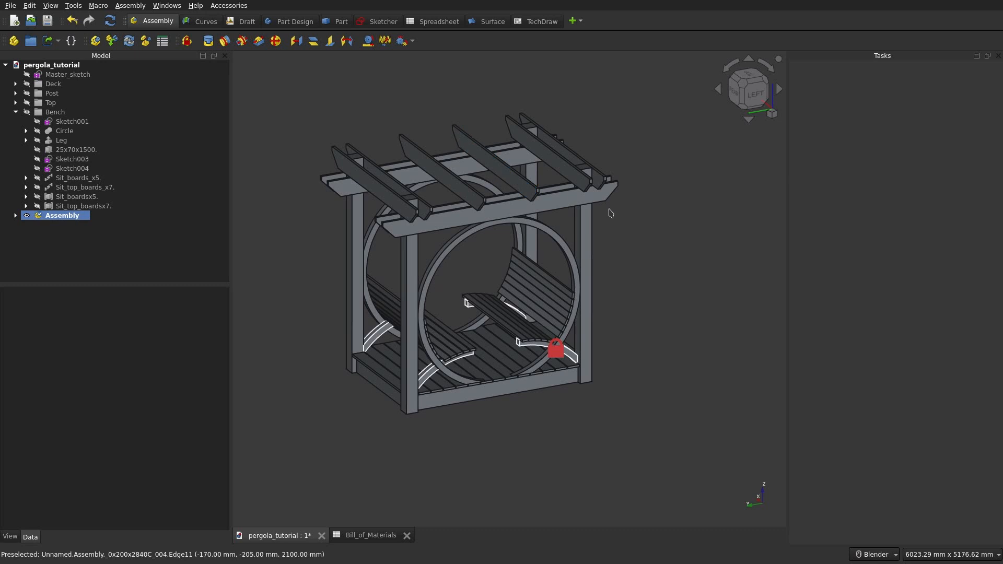
{"action": "key", "text": "v"}
{"action": "key", "text": "6"}
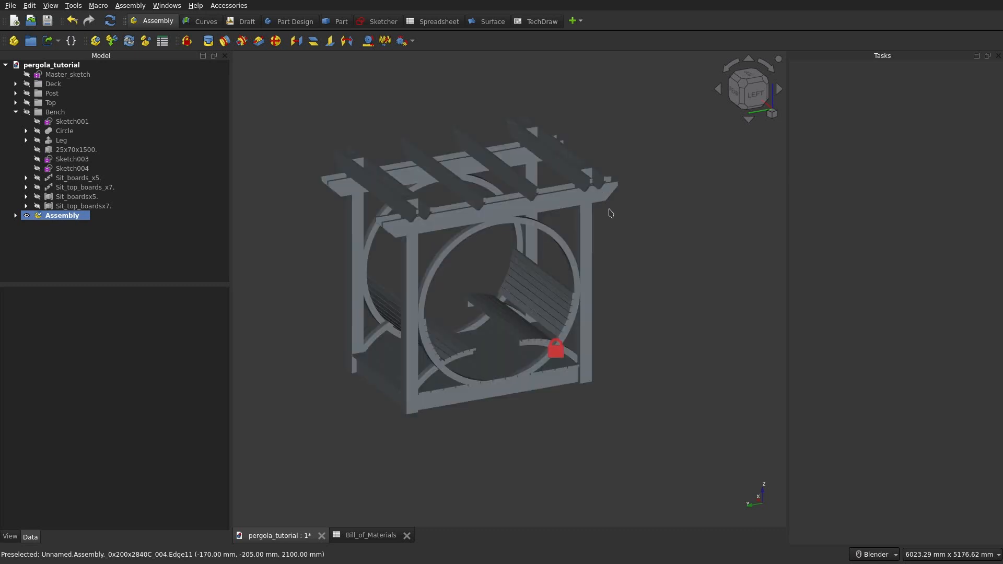